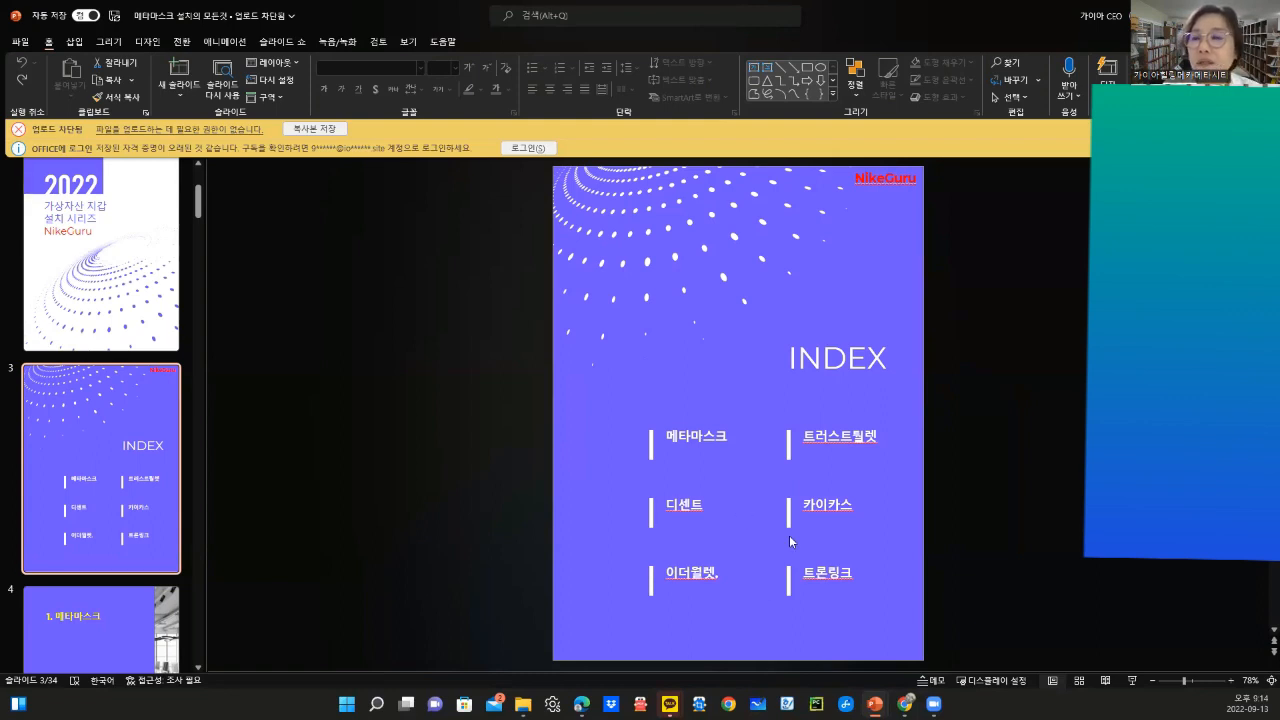
# Step: Show the MetaMask section title slide and slide 5 on searching for Chrome and opening its download page
pyautogui.scroll(-3, 108, 515)
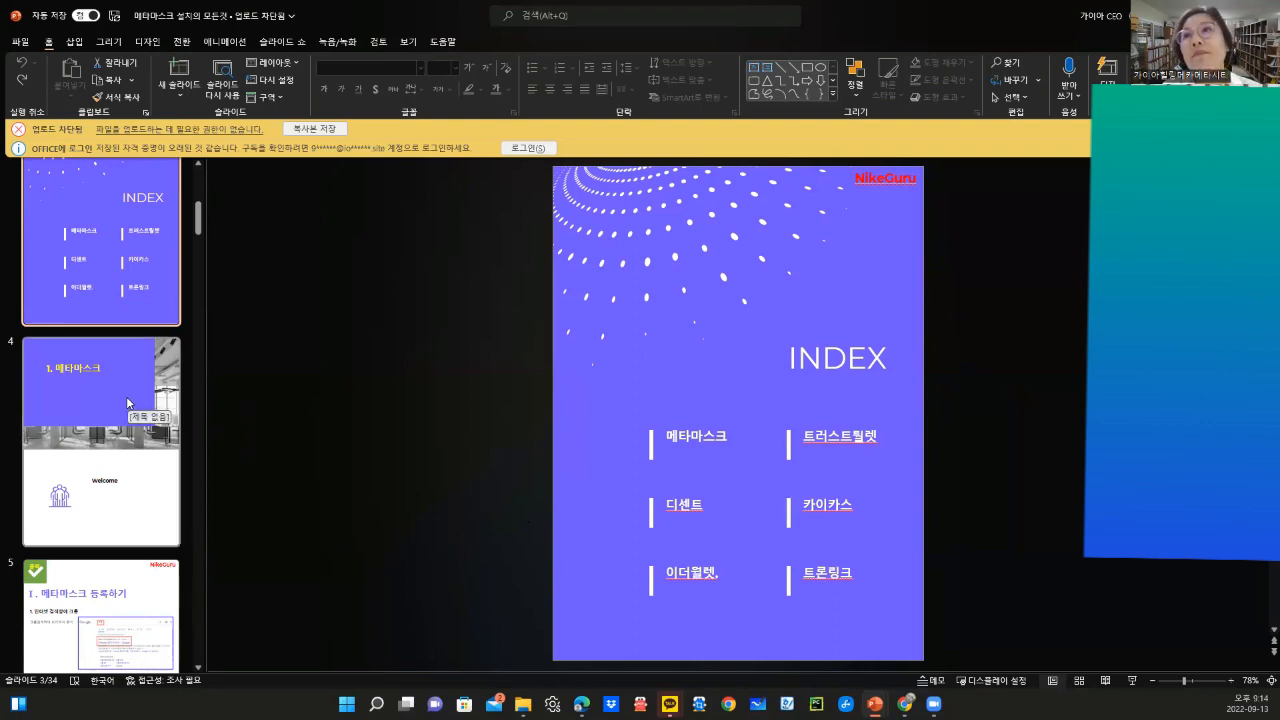
pyautogui.scroll(-2, 128, 403)
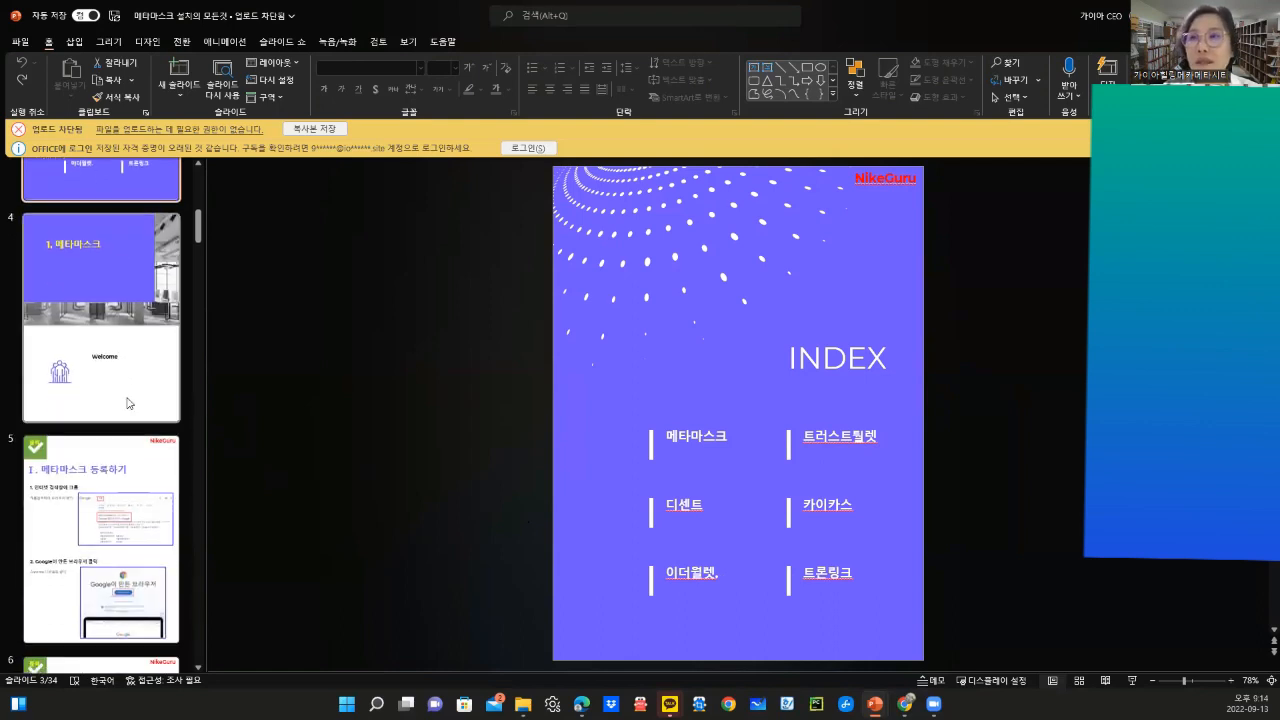
pyautogui.click(127, 403)
pyautogui.scroll(-1, 127, 403)
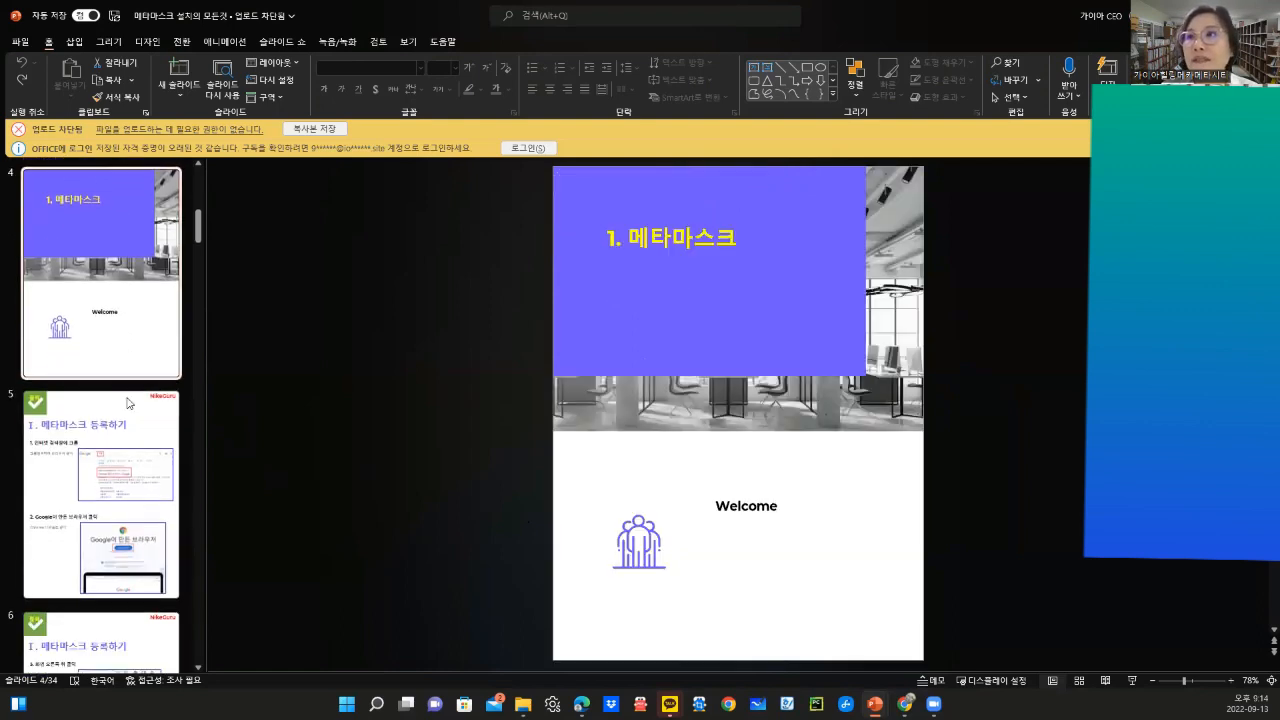
pyautogui.scroll(-2, 128, 403)
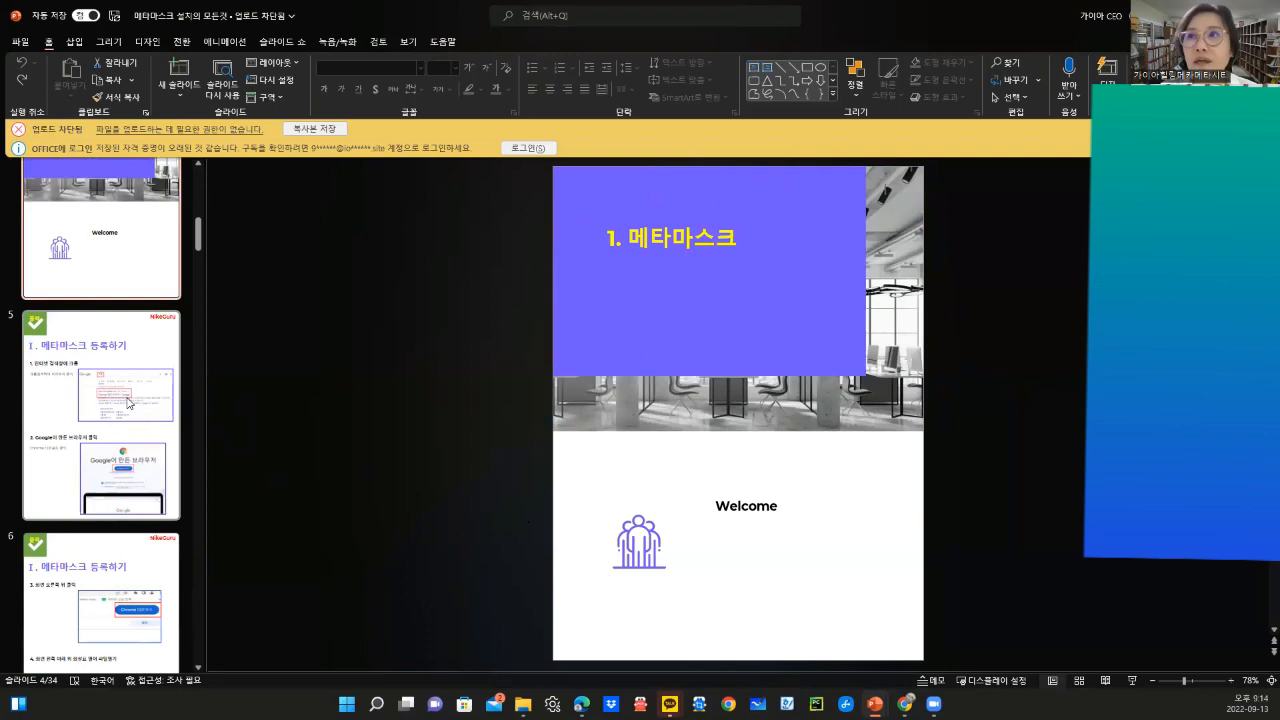
pyautogui.click(128, 403)
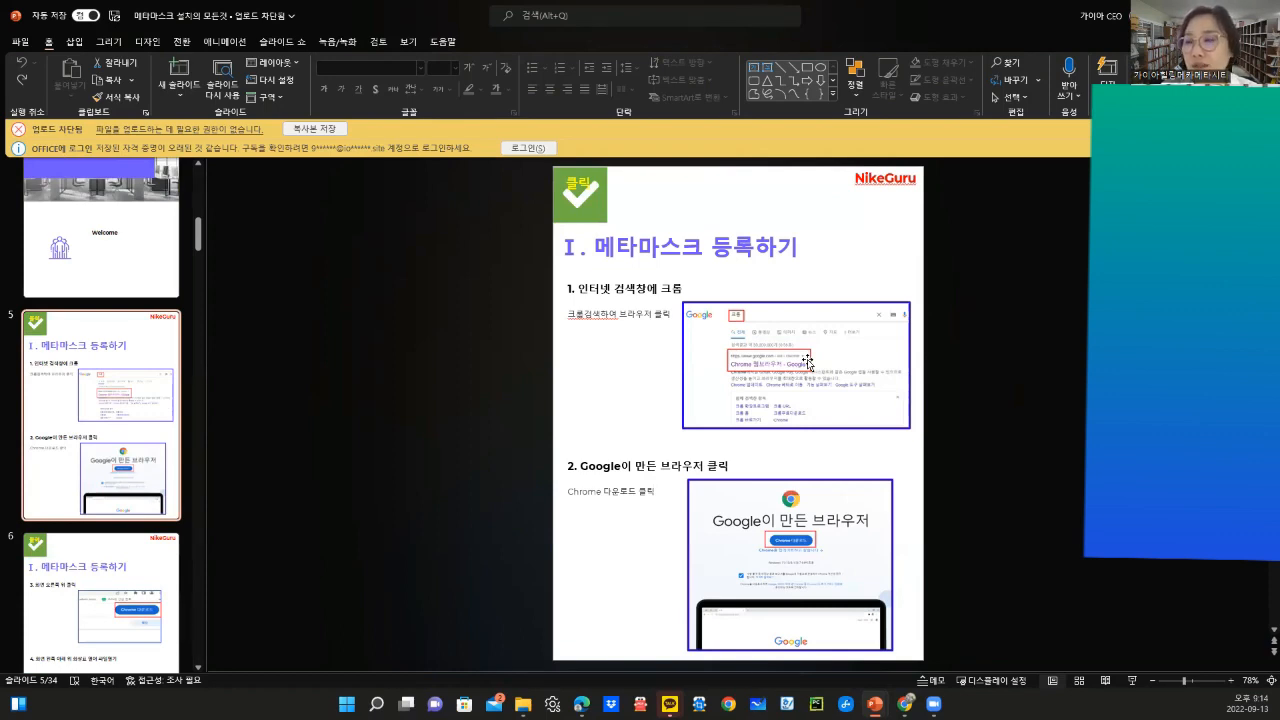
# Step: Show slides 6 and 7 on downloading Chrome, choosing Korean and searching for the MetaMask extension
pyautogui.scroll(-2, 92, 482)
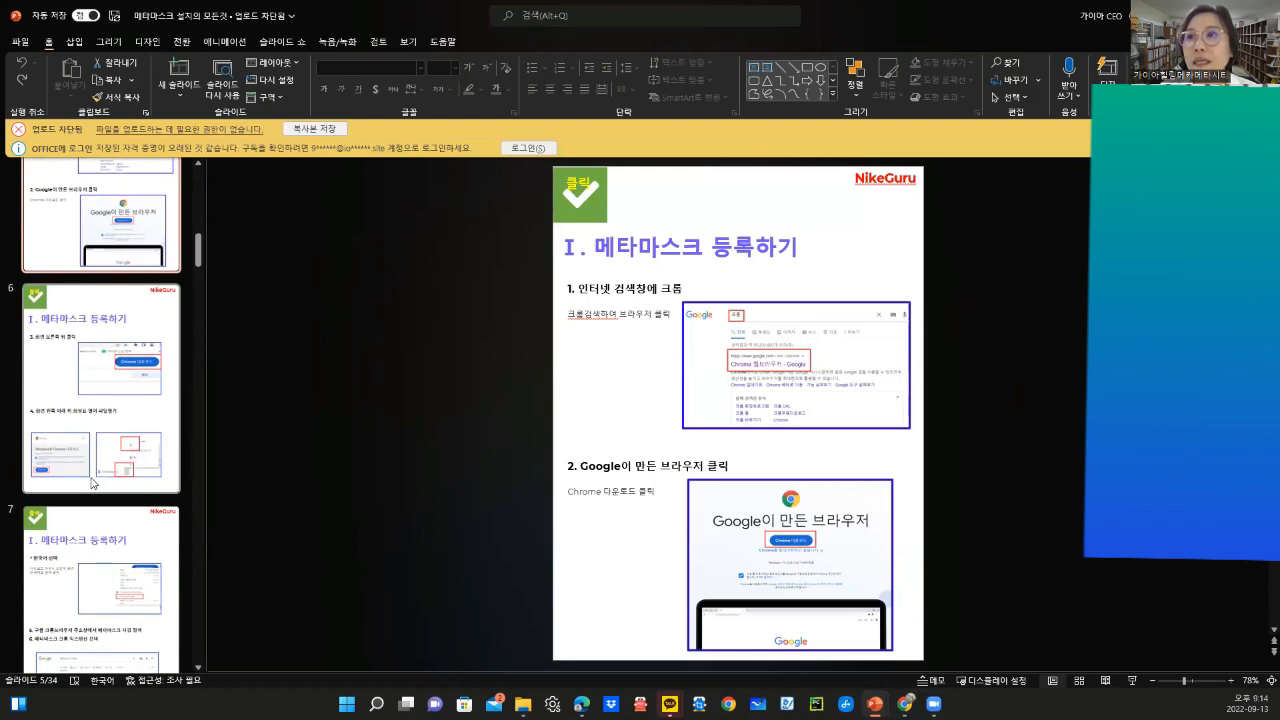
pyautogui.click(92, 482)
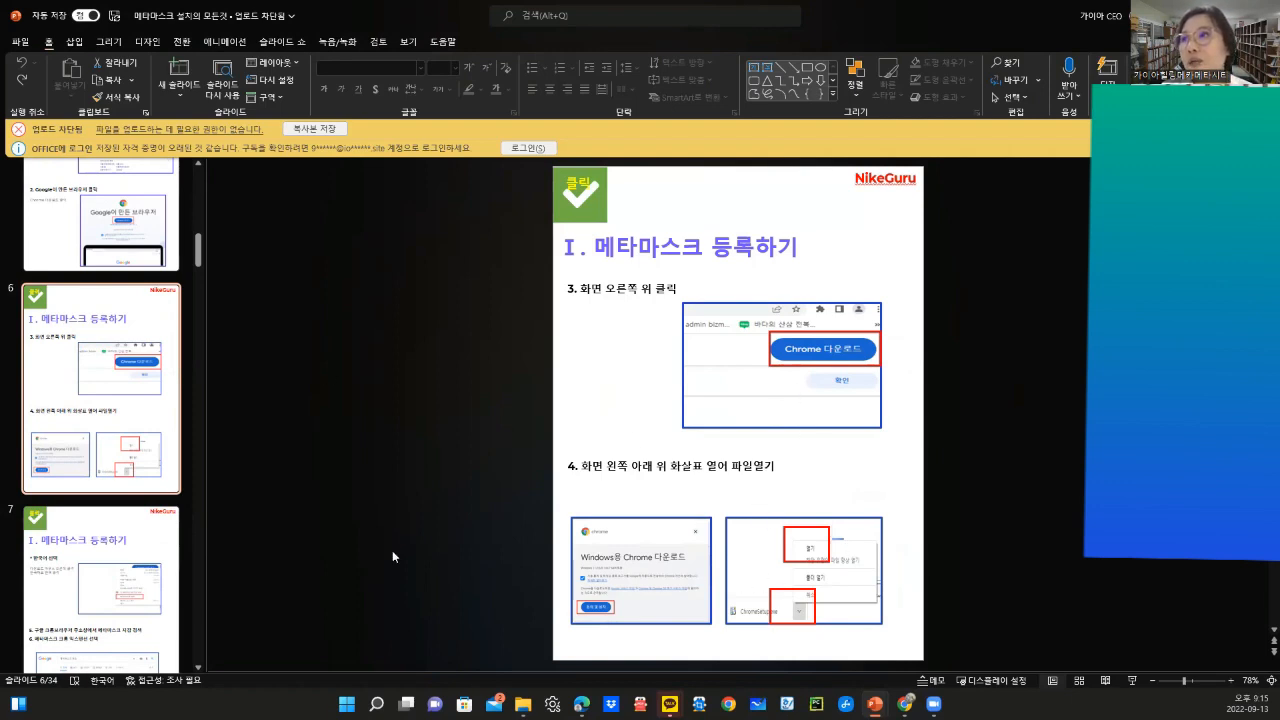
pyautogui.click(158, 605)
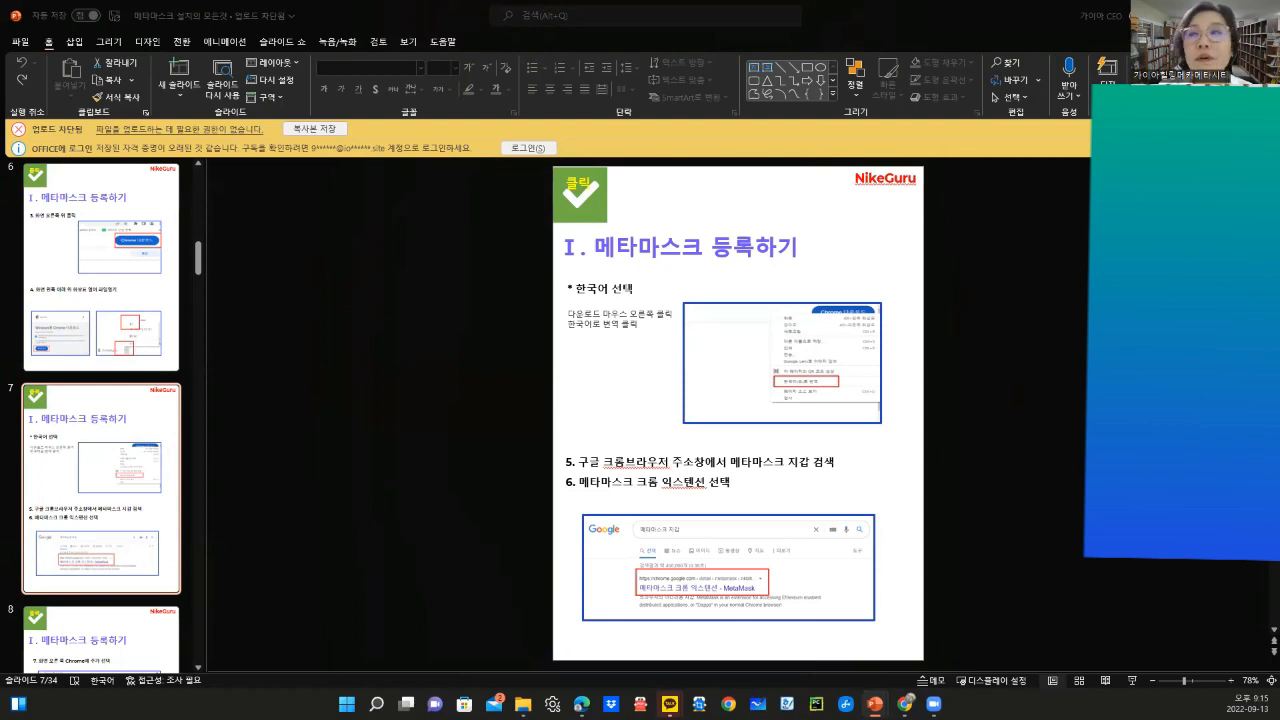
pyautogui.click(120, 452)
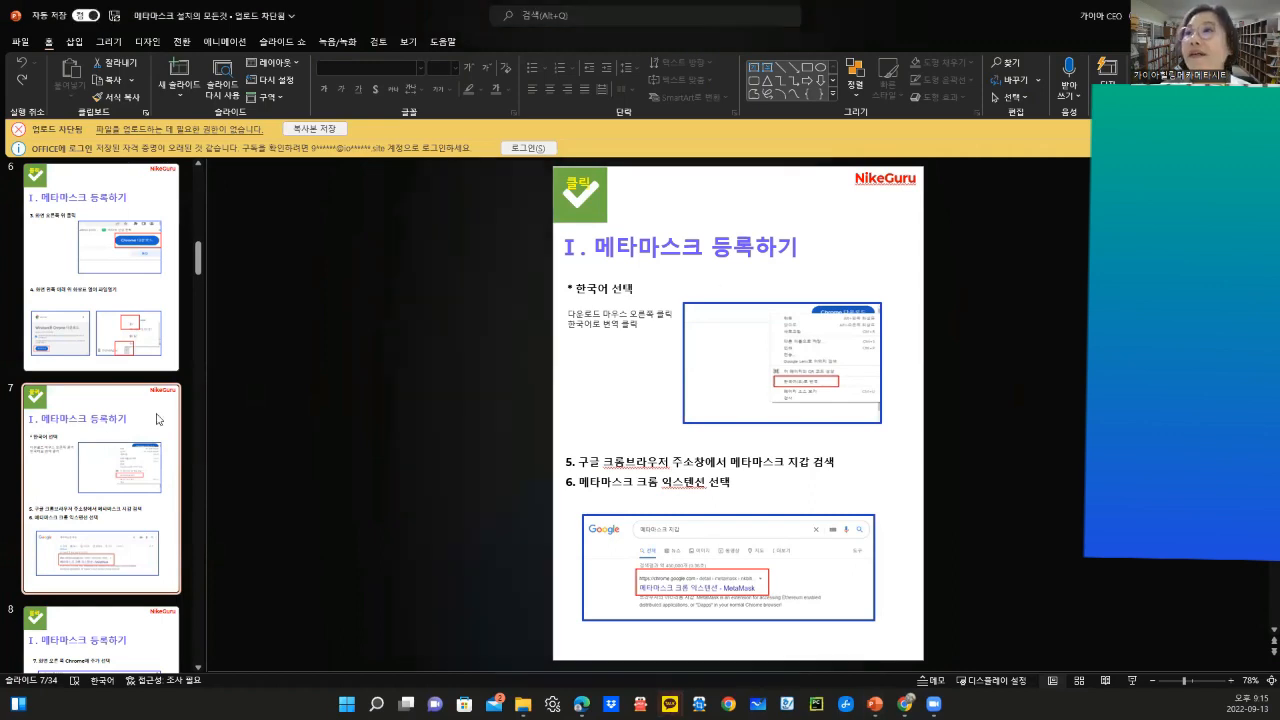
# Step: Look ahead at slide 9 on starting MetaMask and return to slide 8 on adding it to Chrome
pyautogui.scroll(-3, 100, 455)
pyautogui.click(105, 473)
pyautogui.scroll(-2, 105, 473)
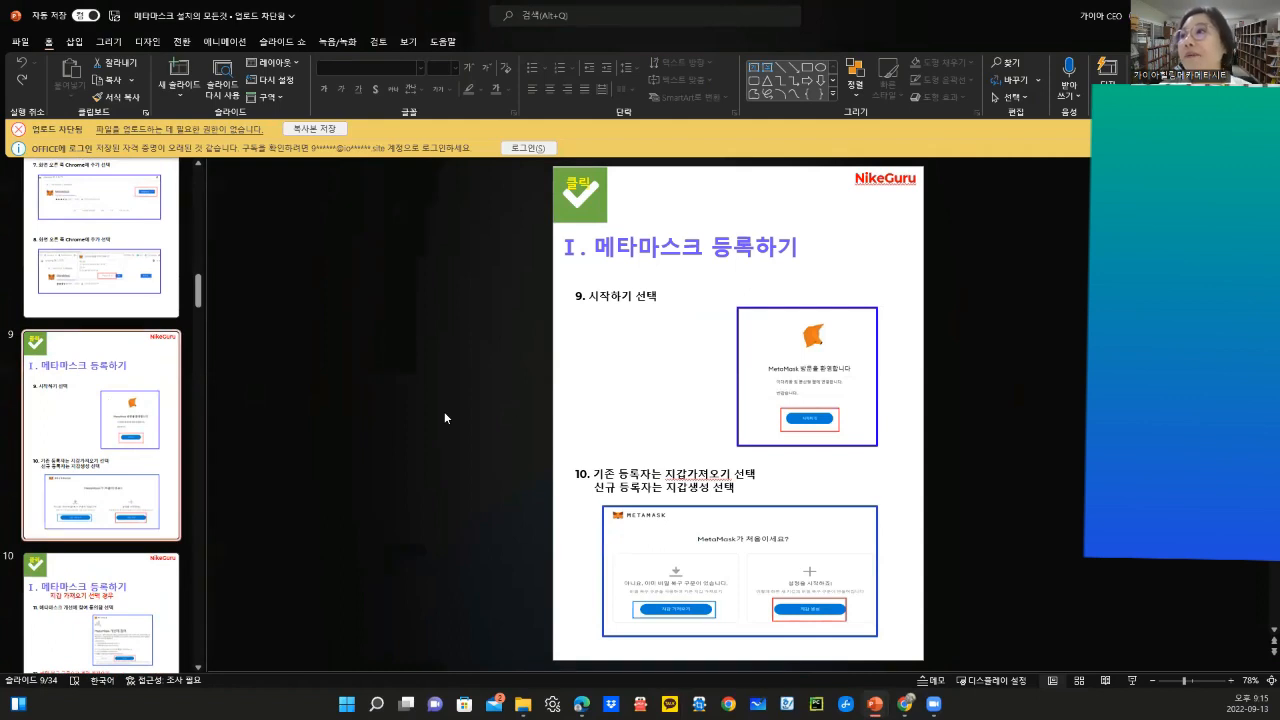
pyautogui.click(172, 231)
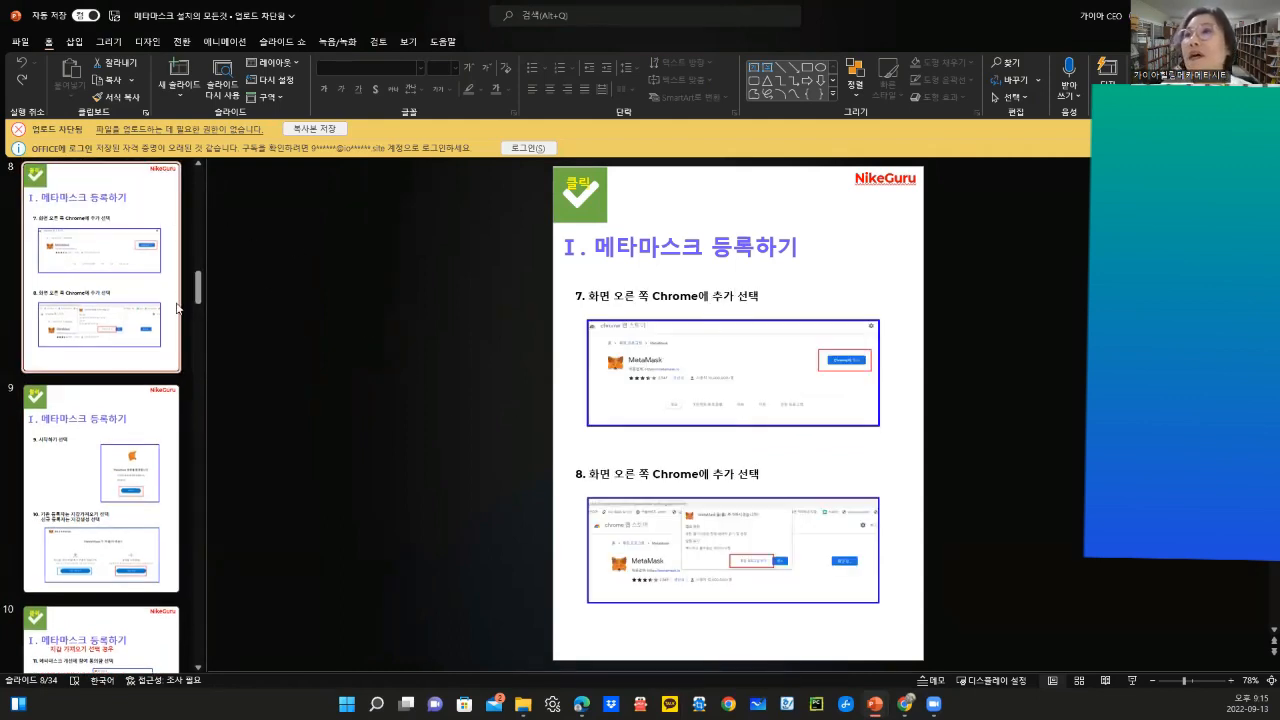
# Step: Go back through slides 7, 6 and 5 to re-examine the Chrome download instructions, ending on slide 6
pyautogui.scroll(2, 175, 320)
pyautogui.click(163, 358)
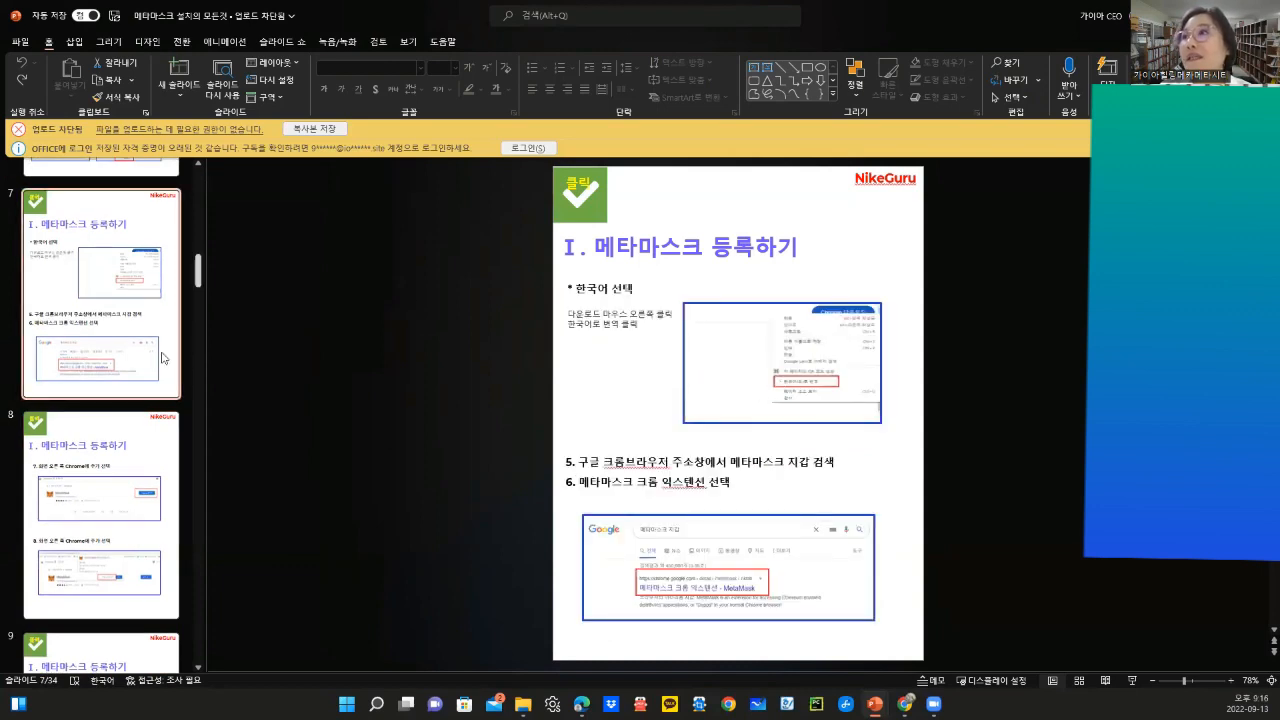
pyautogui.scroll(2, 160, 350)
pyautogui.click(148, 310)
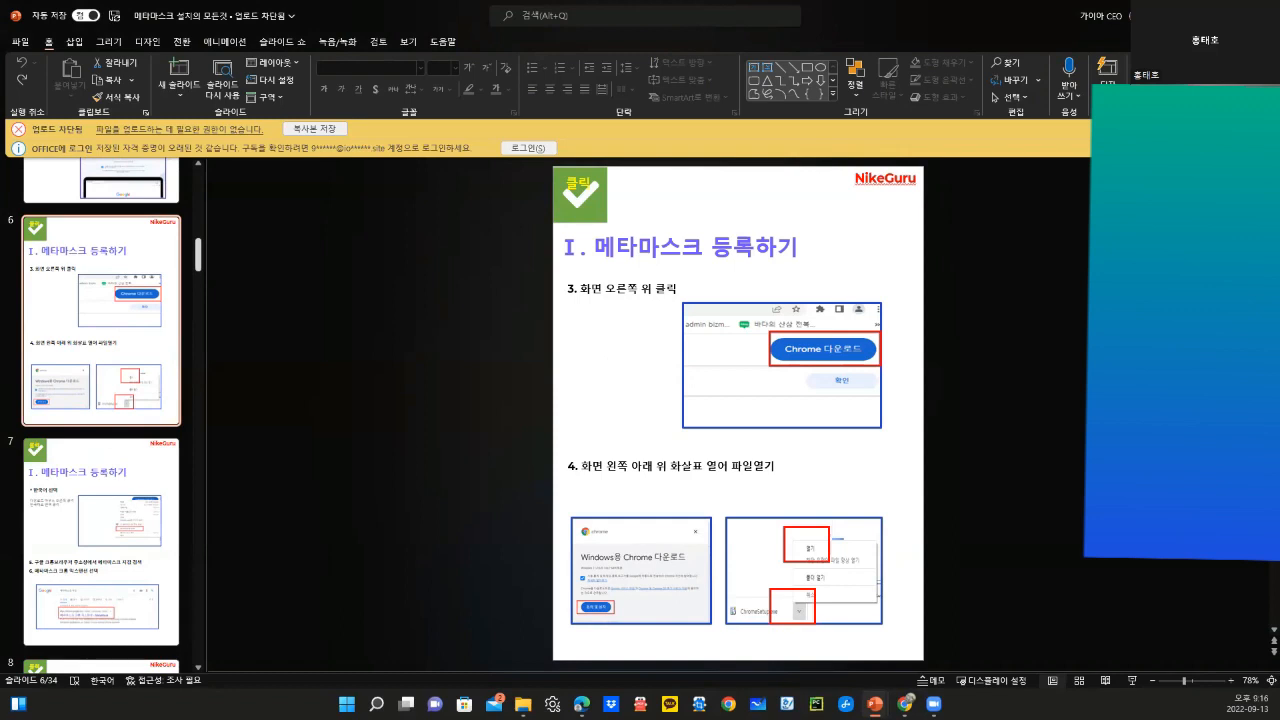
pyautogui.click(107, 338)
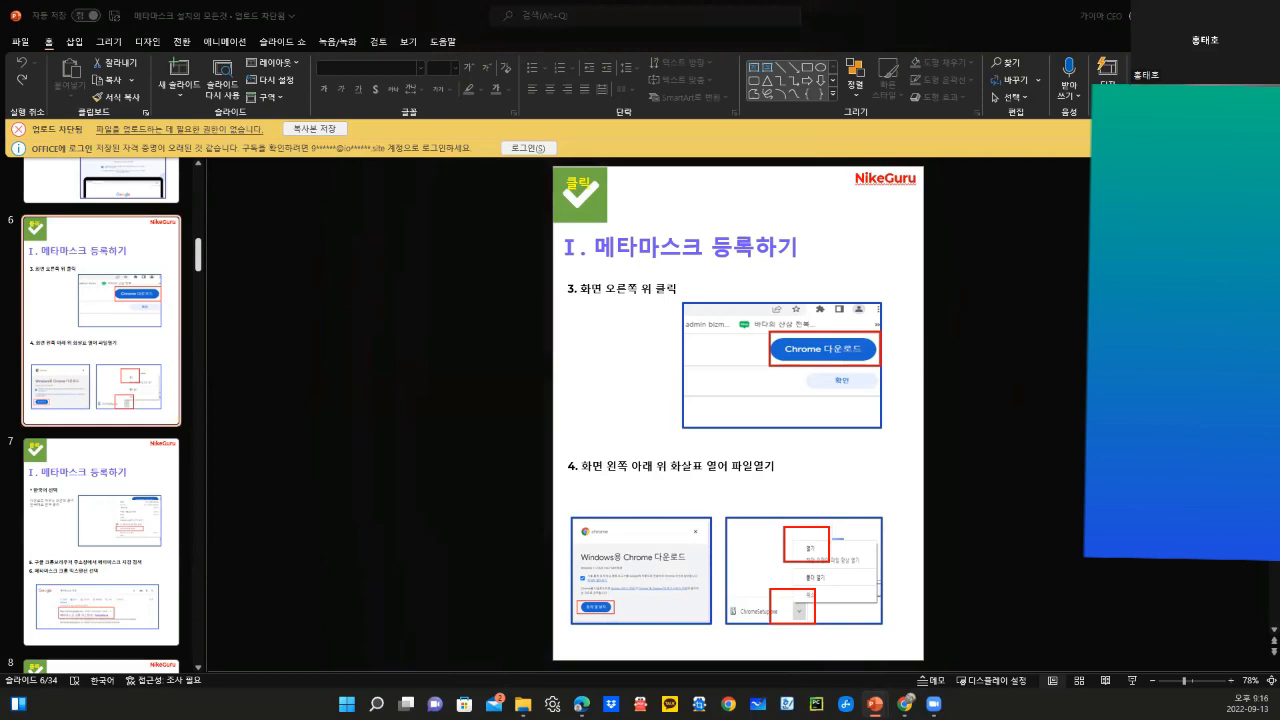
pyautogui.click(83, 237)
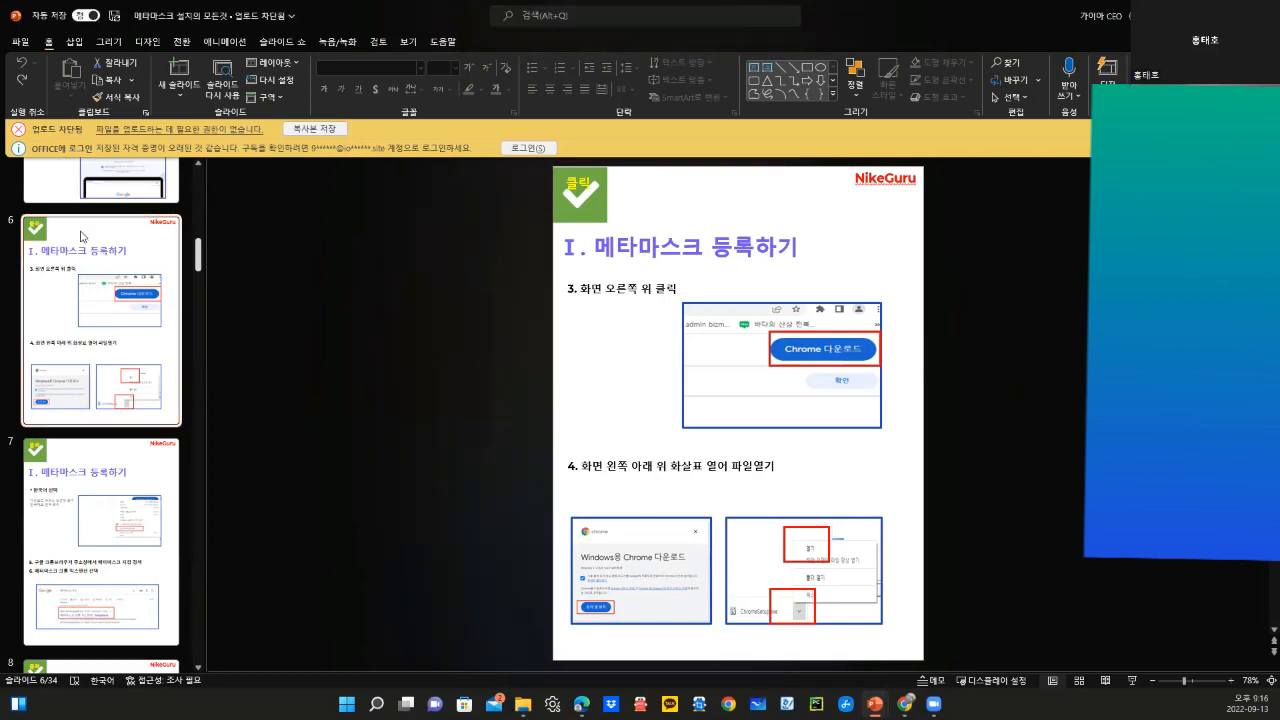
pyautogui.scroll(2, 160, 325)
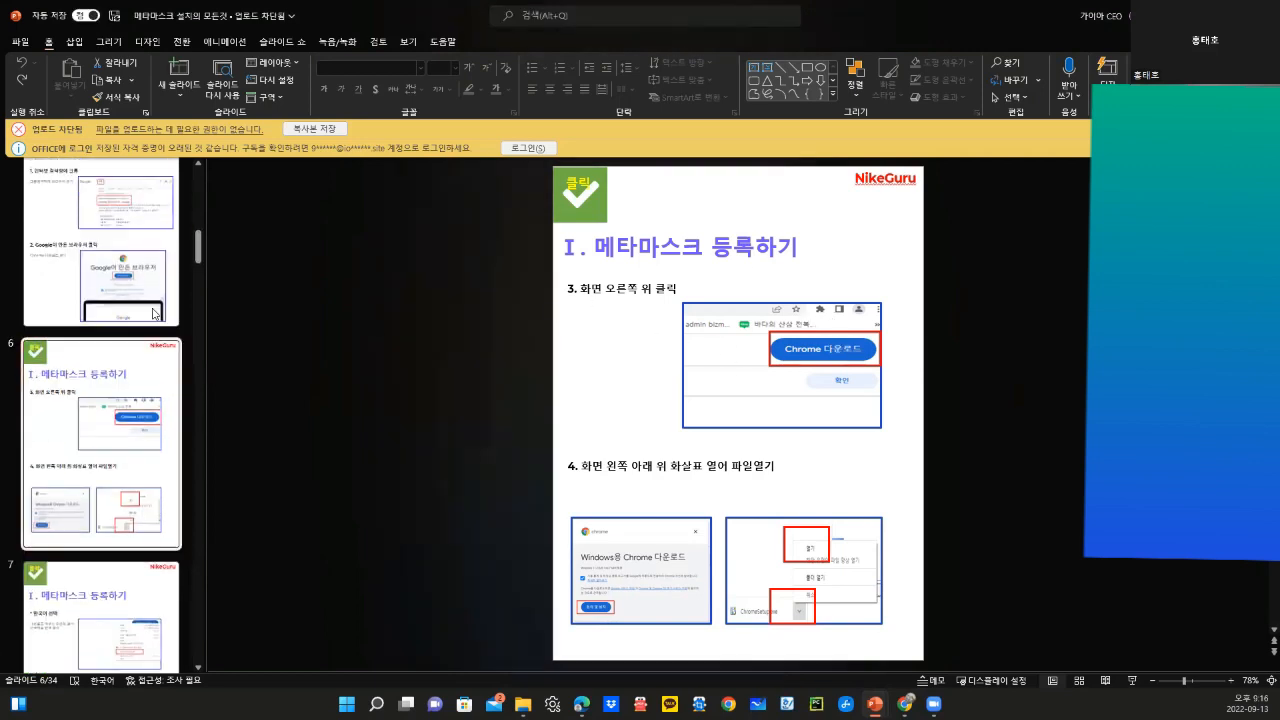
pyautogui.click(157, 315)
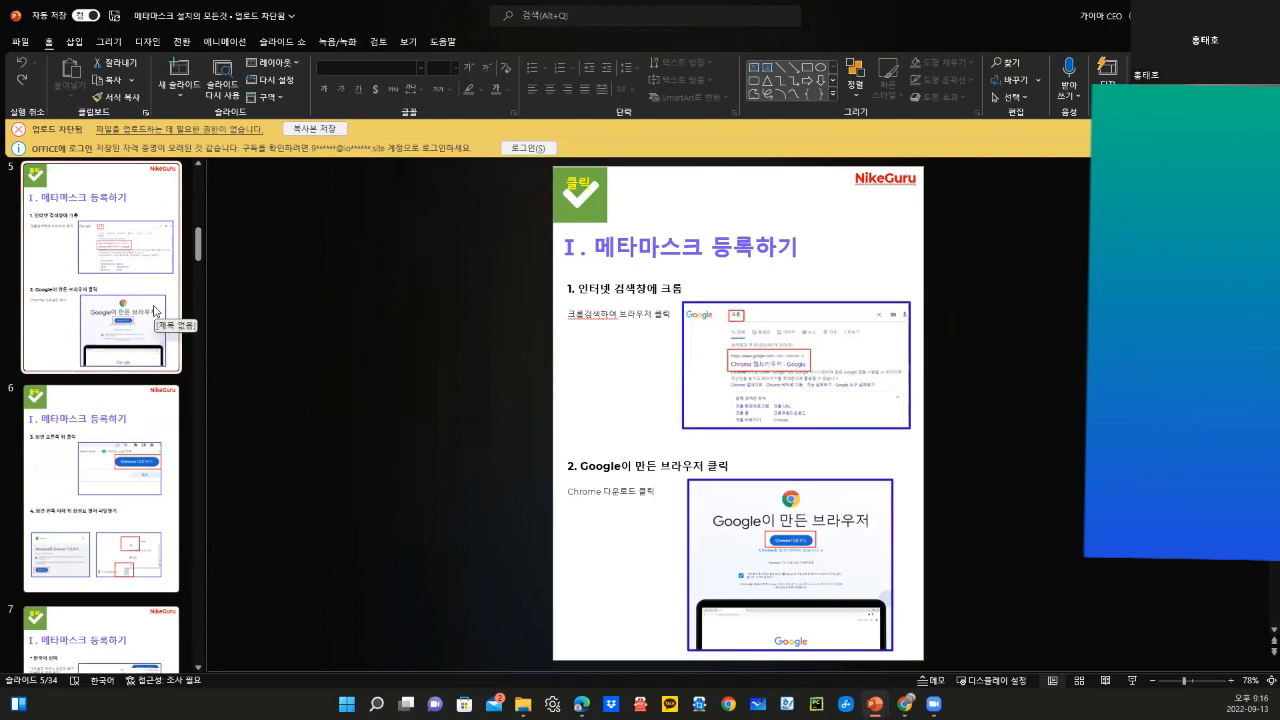
pyautogui.click(137, 428)
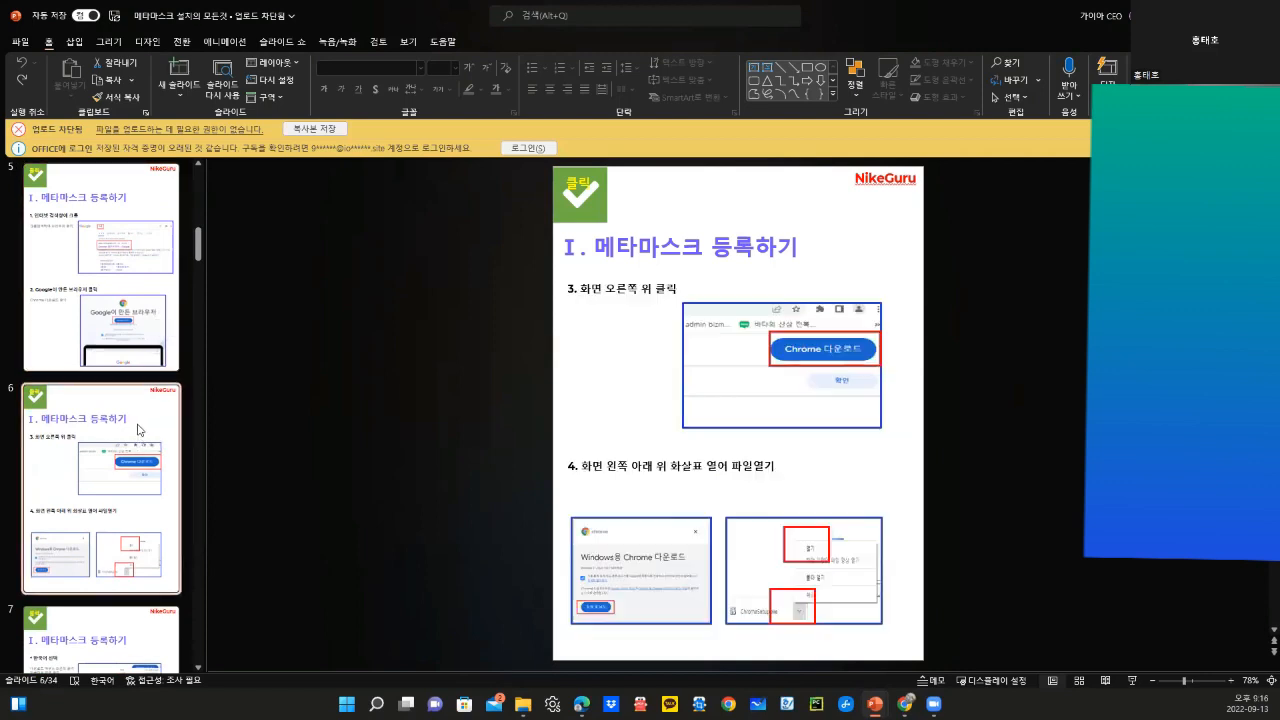
# Step: Go forward from slide 6 through slides 7 and 8 to slide 9 on importing or creating a wallet
pyautogui.scroll(-3, 138, 430)
pyautogui.scroll(-2, 138, 430)
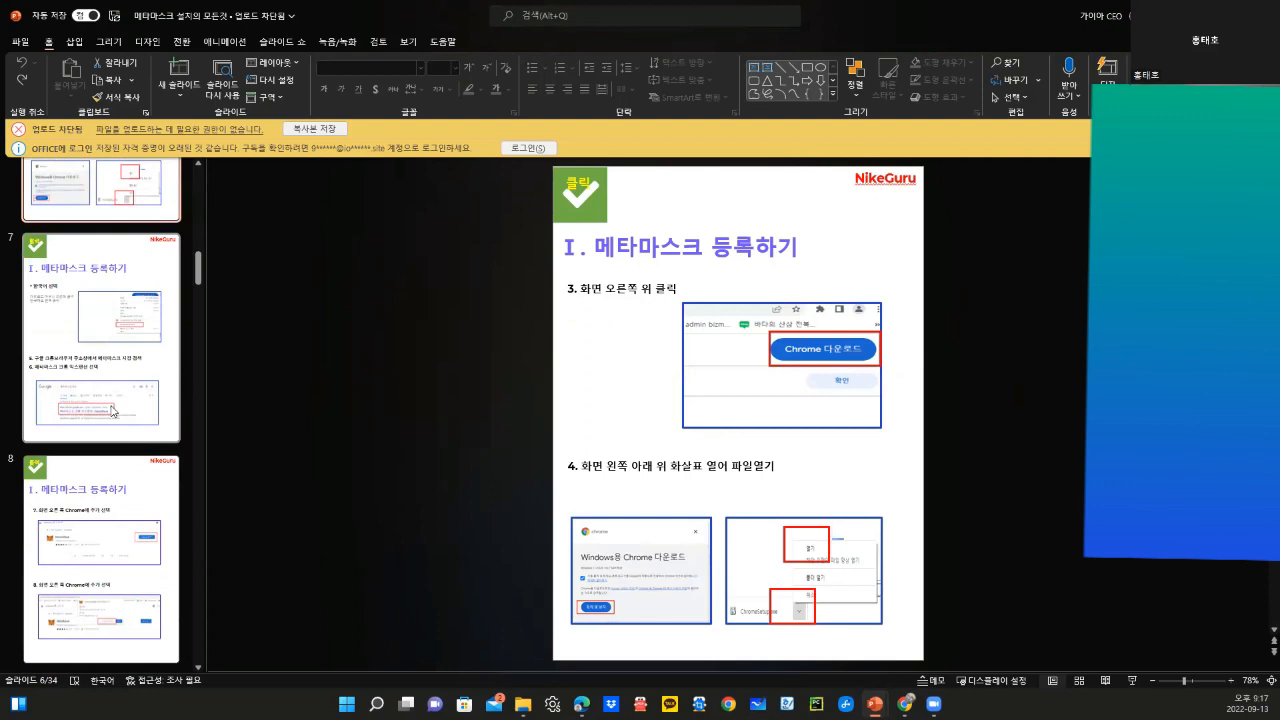
pyautogui.click(120, 397)
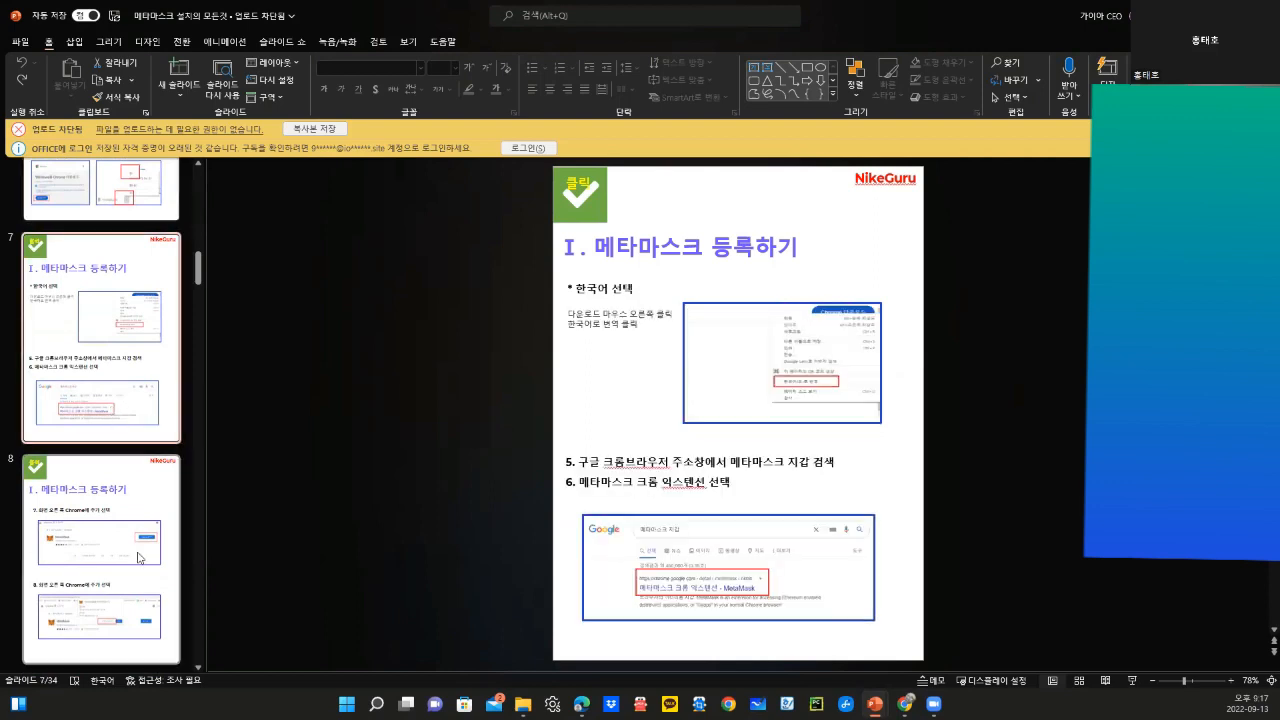
pyautogui.click(110, 560)
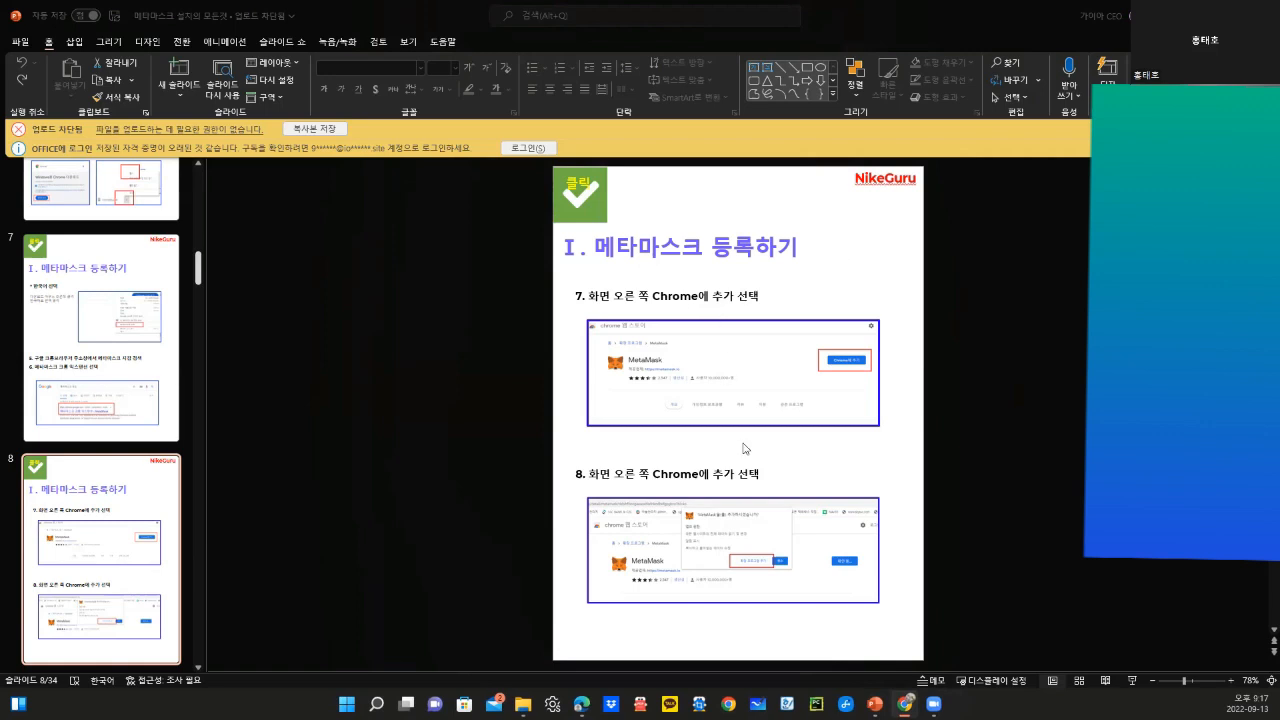
pyautogui.scroll(-1, 687, 547)
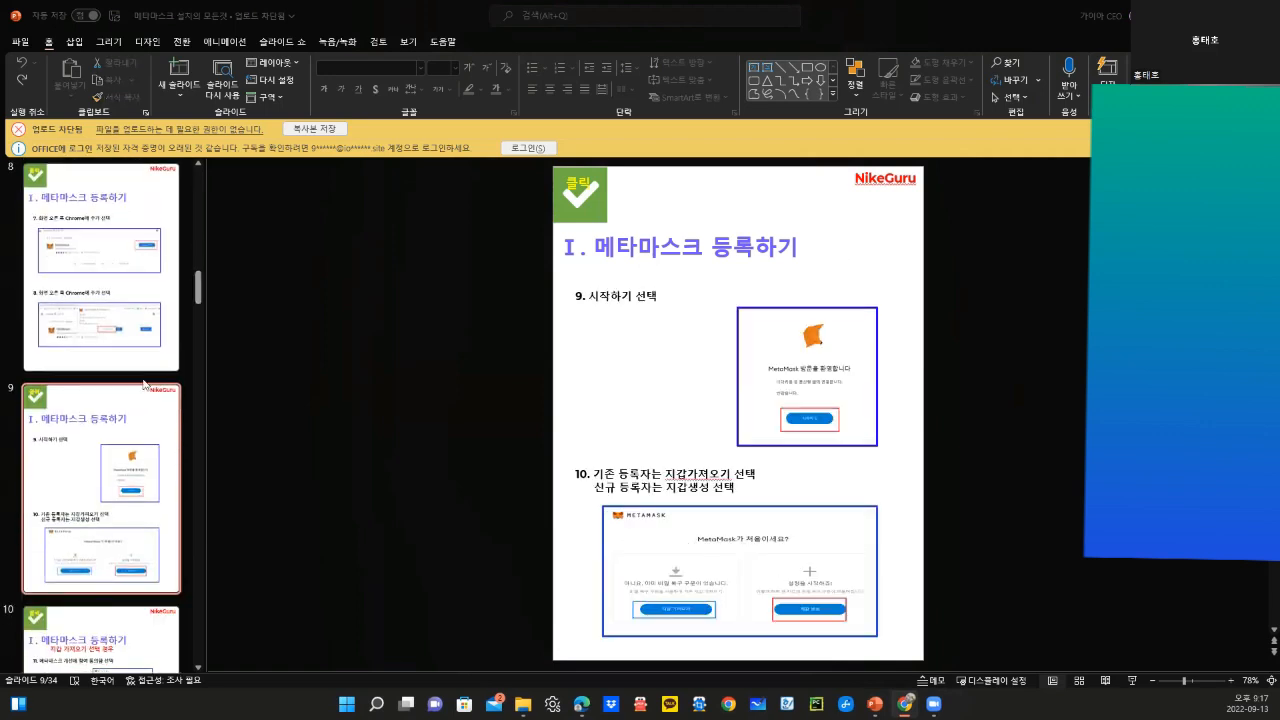
# Step: Return to slide 7 and review its MetaMask search result picture, rechecking slide 6 before coming back to slide 7
pyautogui.scroll(2, 100, 280)
pyautogui.click(97, 236)
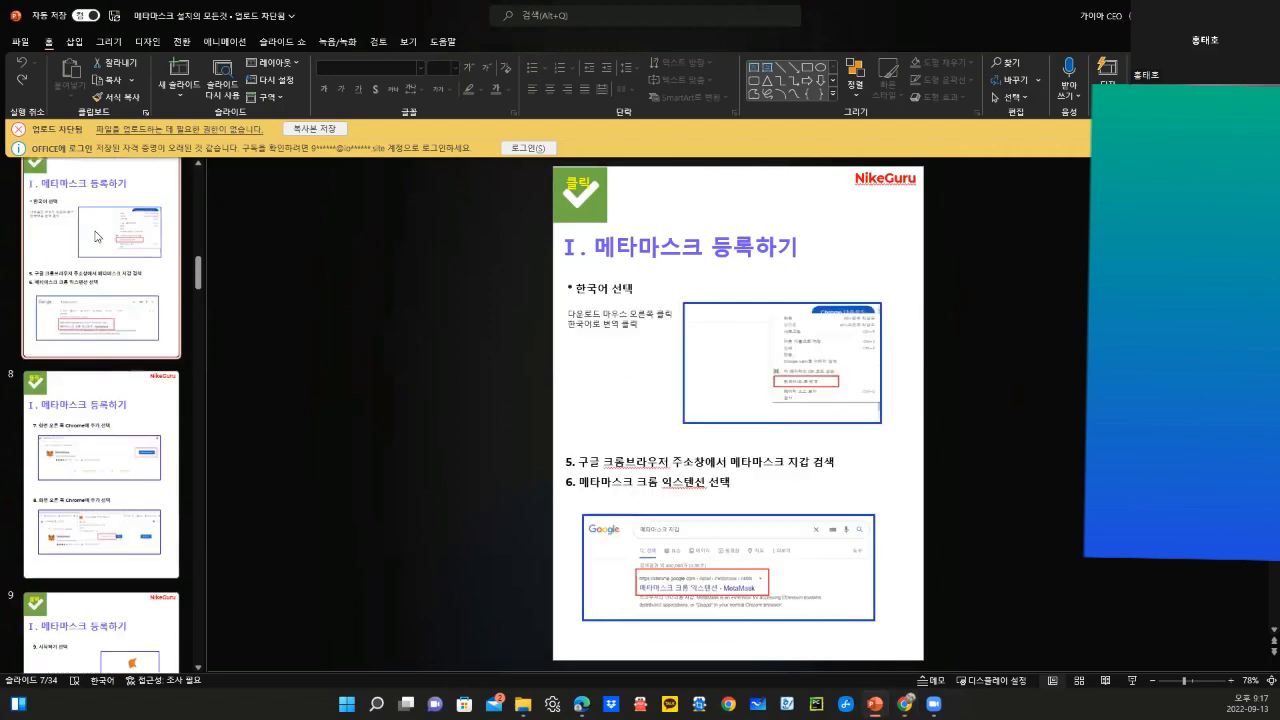
pyautogui.scroll(1, 97, 236)
pyautogui.click(676, 606)
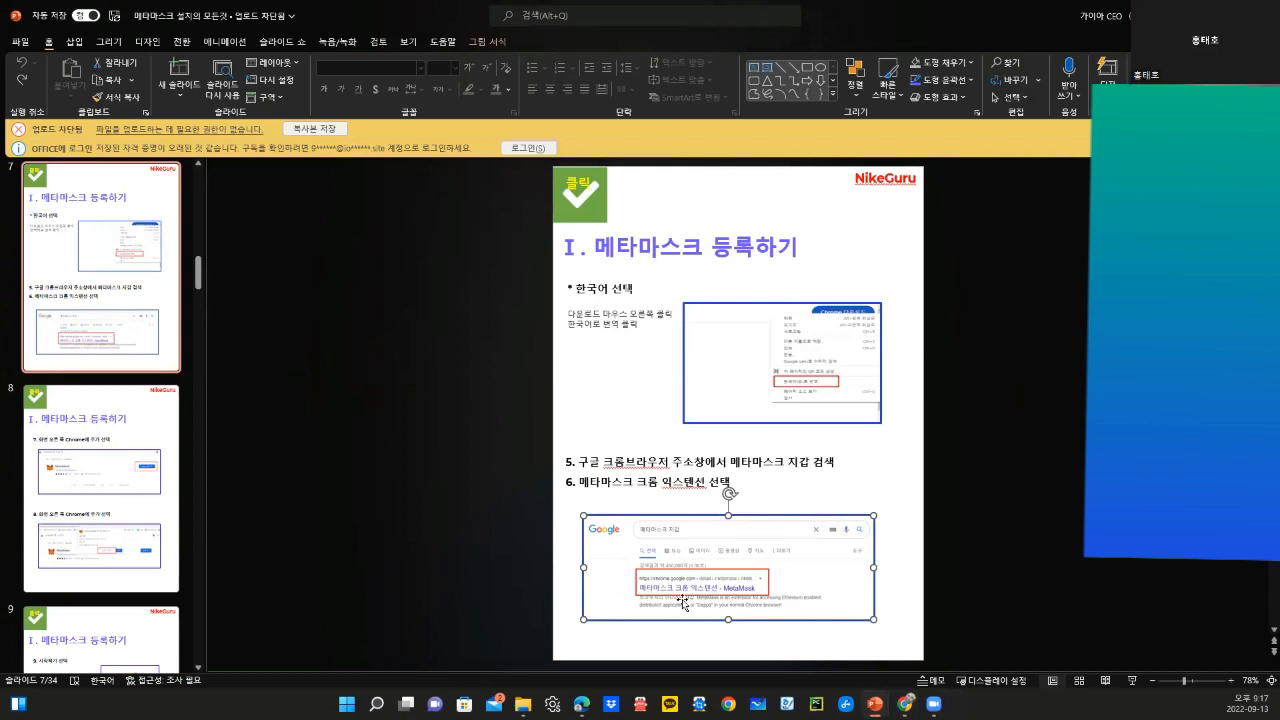
pyautogui.click(175, 304)
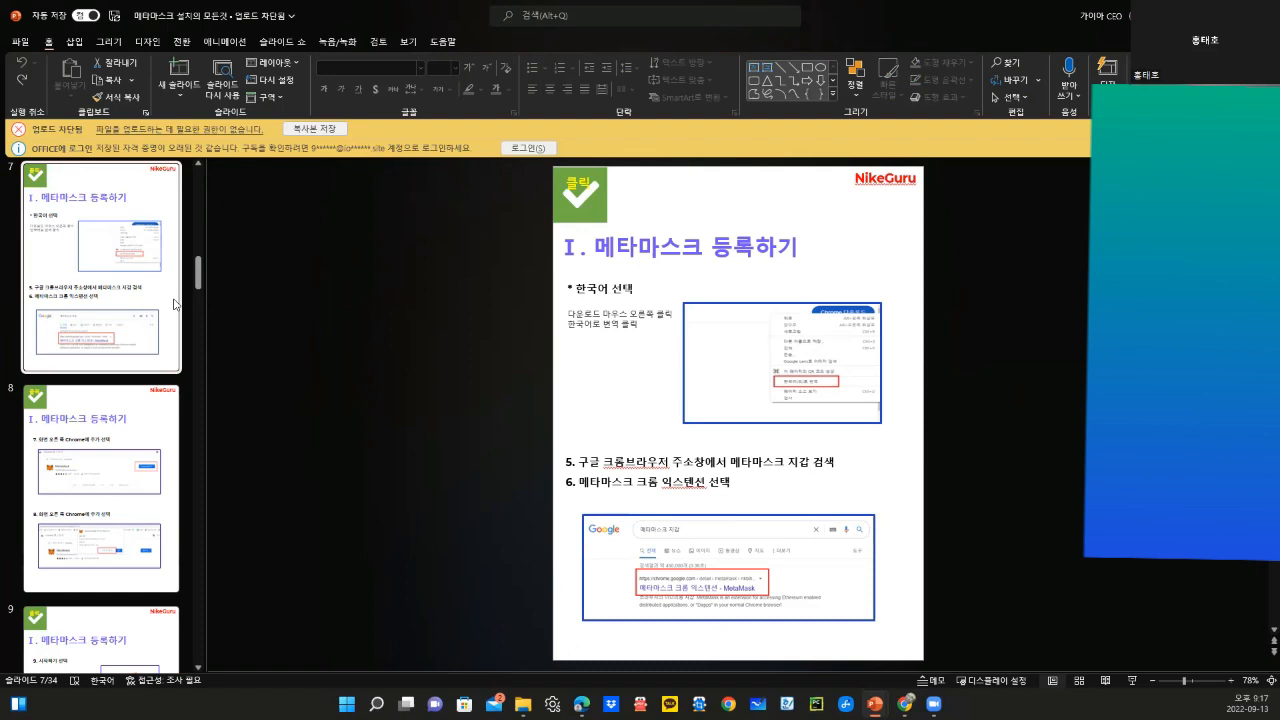
pyautogui.press('Up')
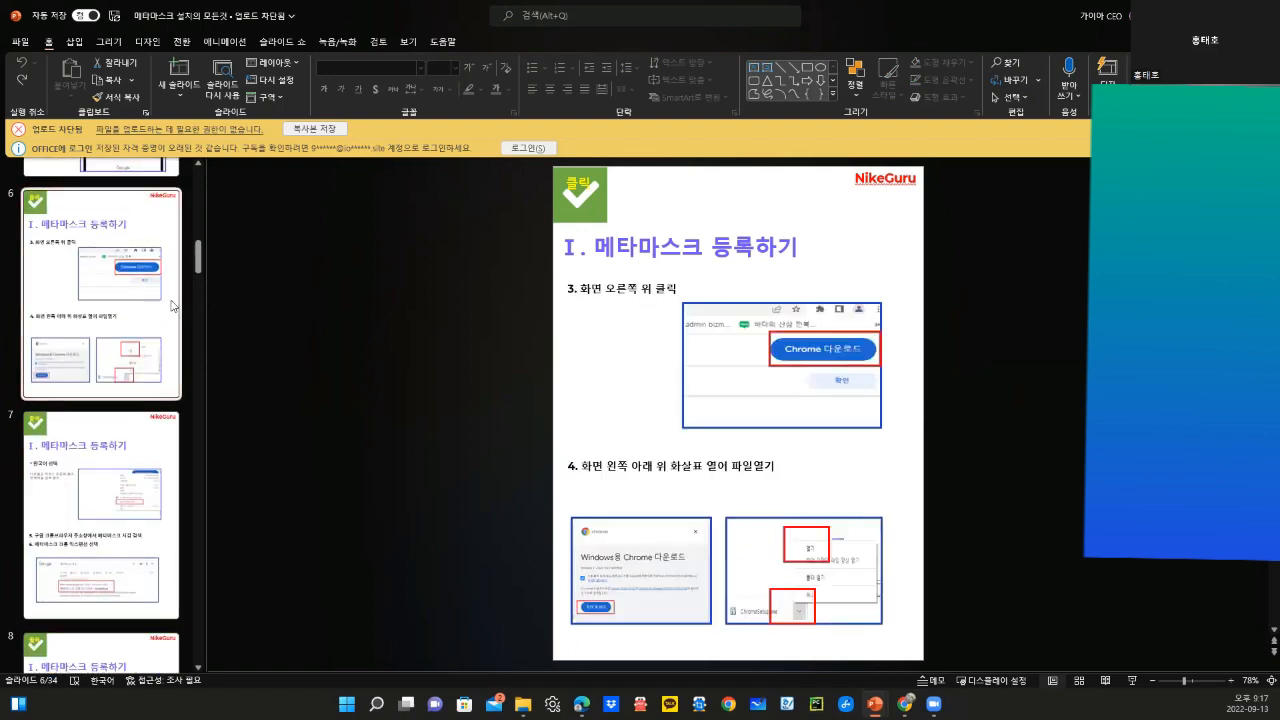
pyautogui.click(134, 470)
pyautogui.scroll(-2, 131, 510)
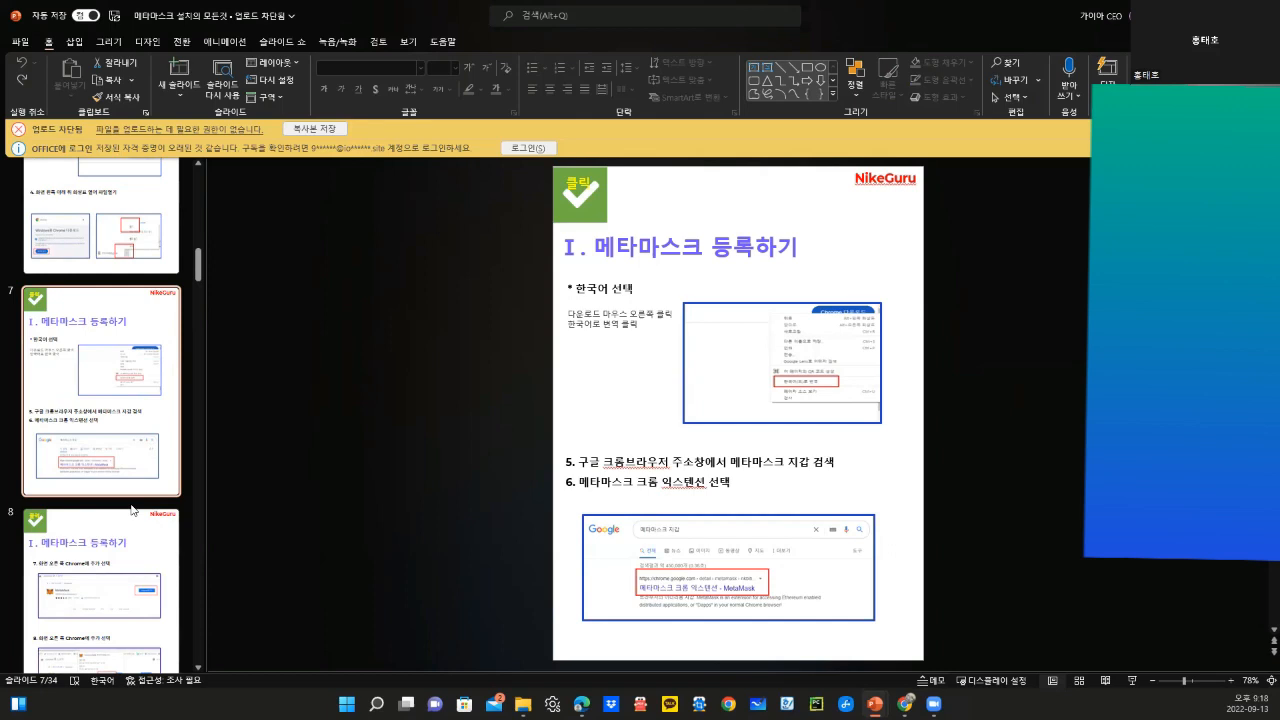
# Step: Show slide 8 on adding MetaMask to Chrome and slide 9 on getting started, and preview the following slide thumbnails
pyautogui.click(83, 584)
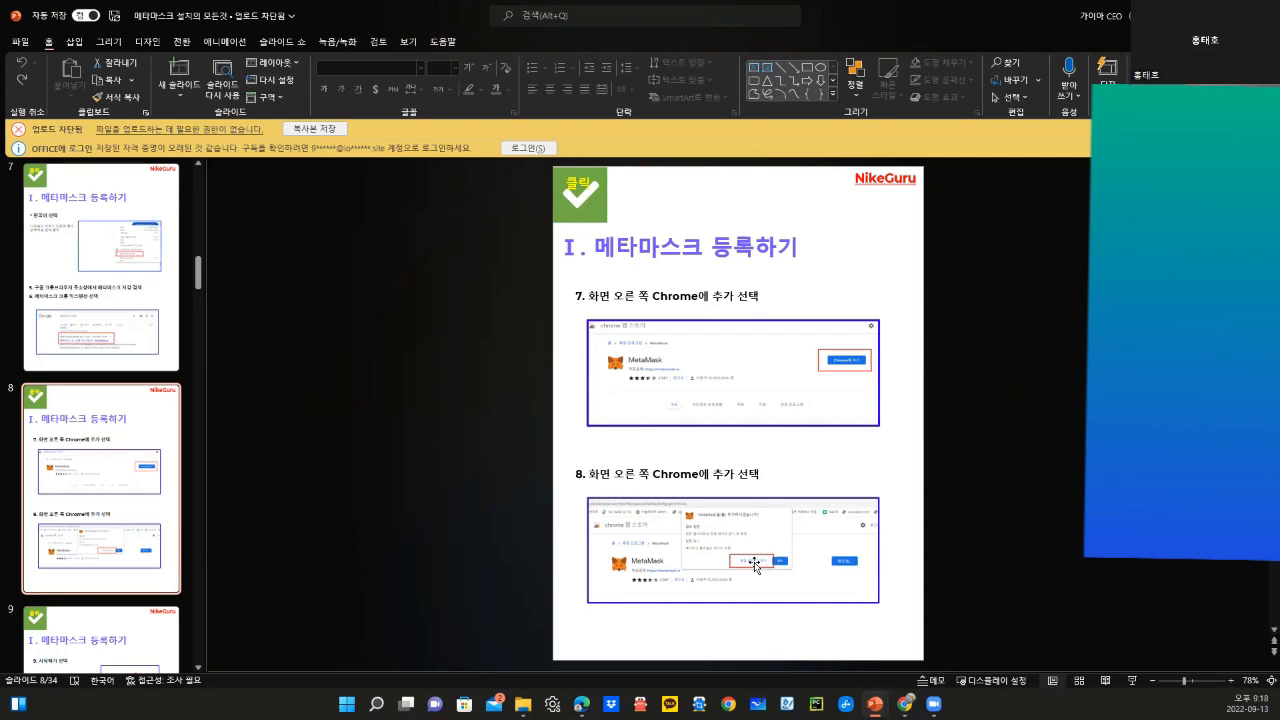
pyautogui.click(152, 454)
pyautogui.press('Down')
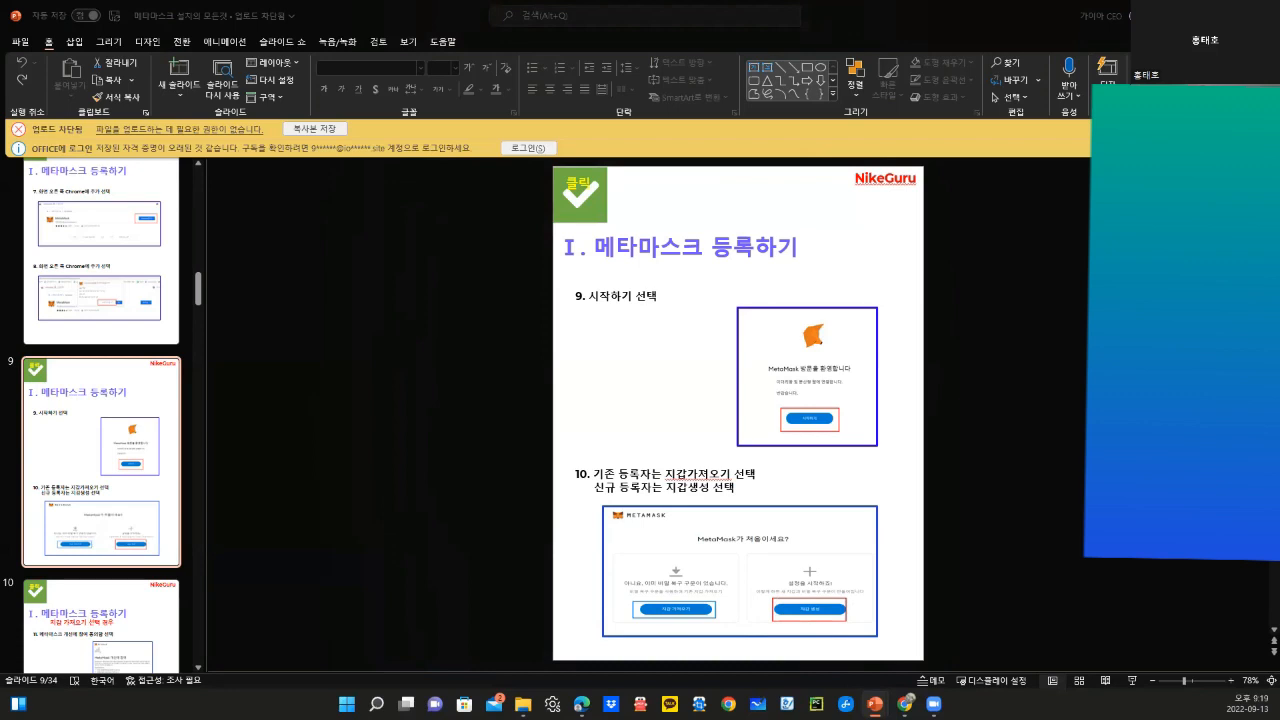
pyautogui.scroll(-2, 90, 456)
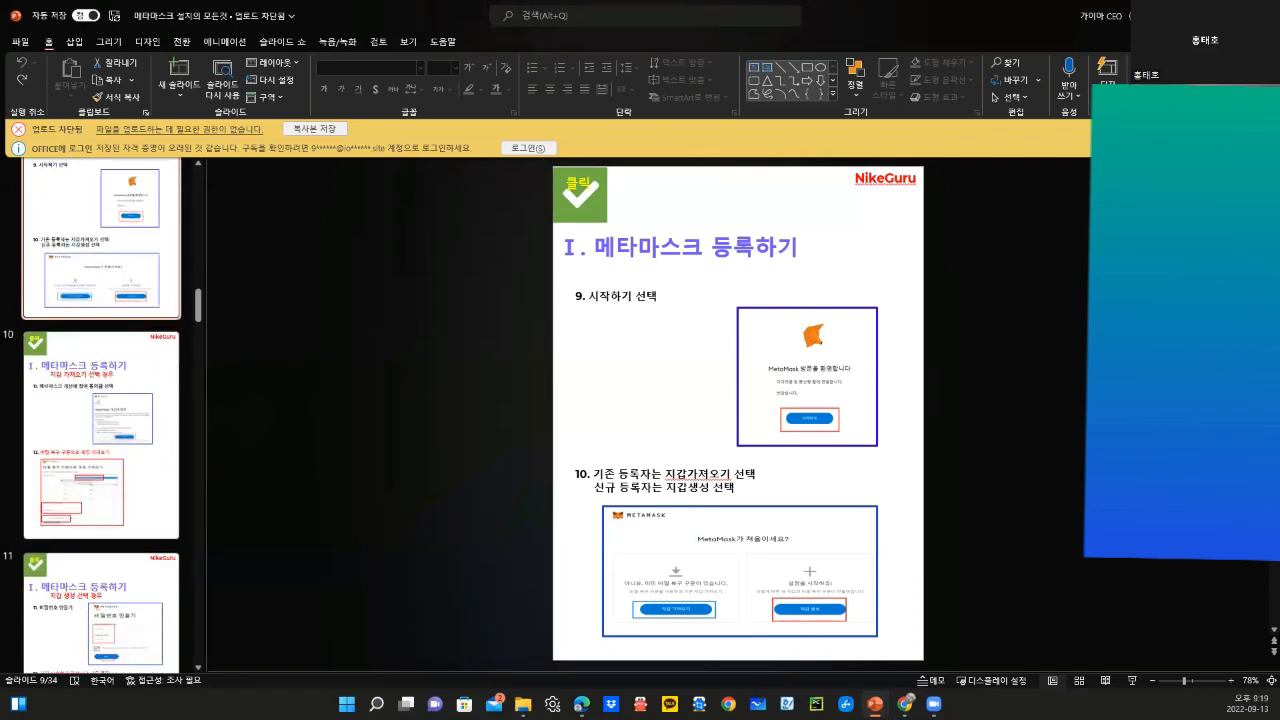
# Step: Switch to Chrome and bring up the MetaMask extension's page in the Chrome Web Store
pyautogui.click(728, 704)
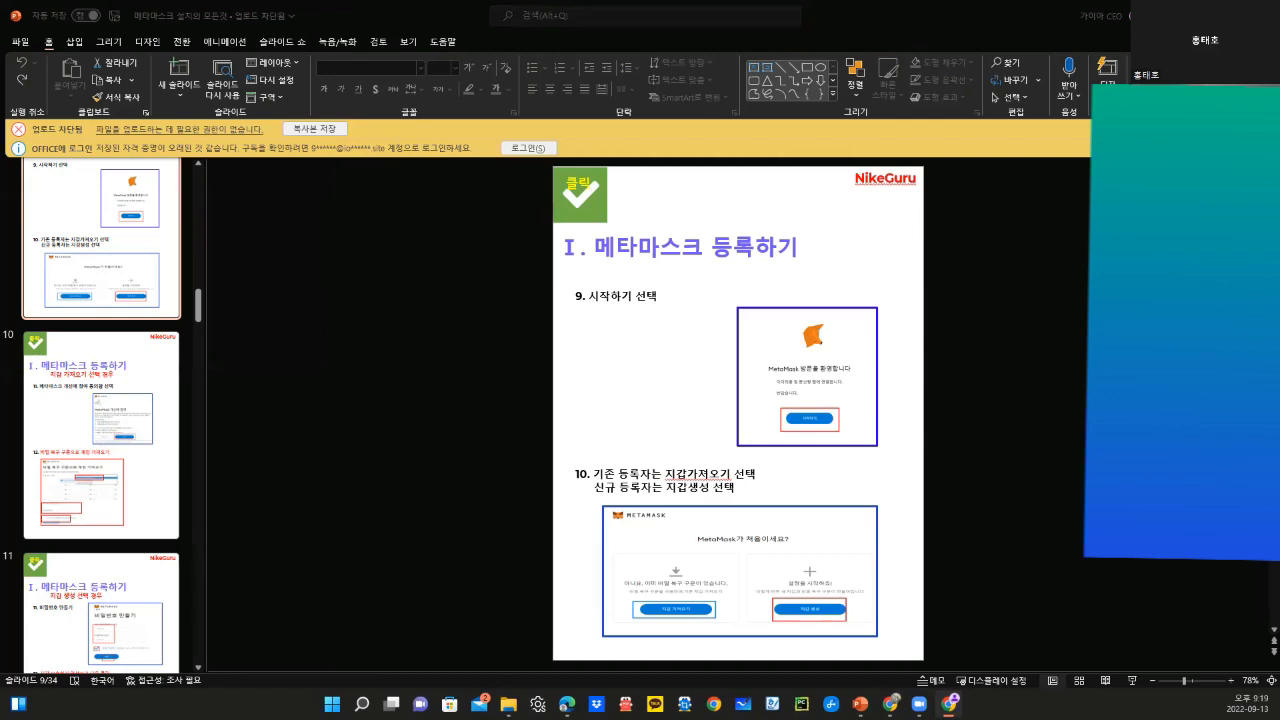
pyautogui.hotkey('alt', 'Tab')
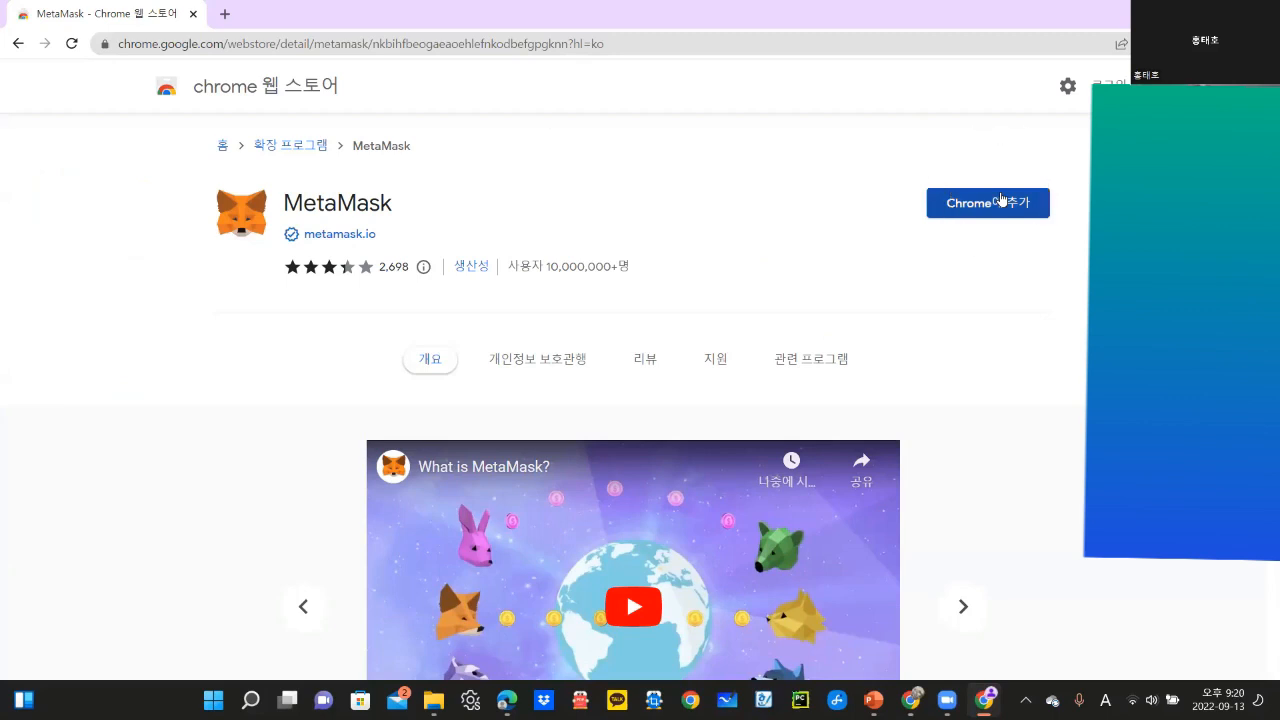
pyautogui.press('ctrl')
pyautogui.press('ctrl')
pyautogui.press('ctrl')
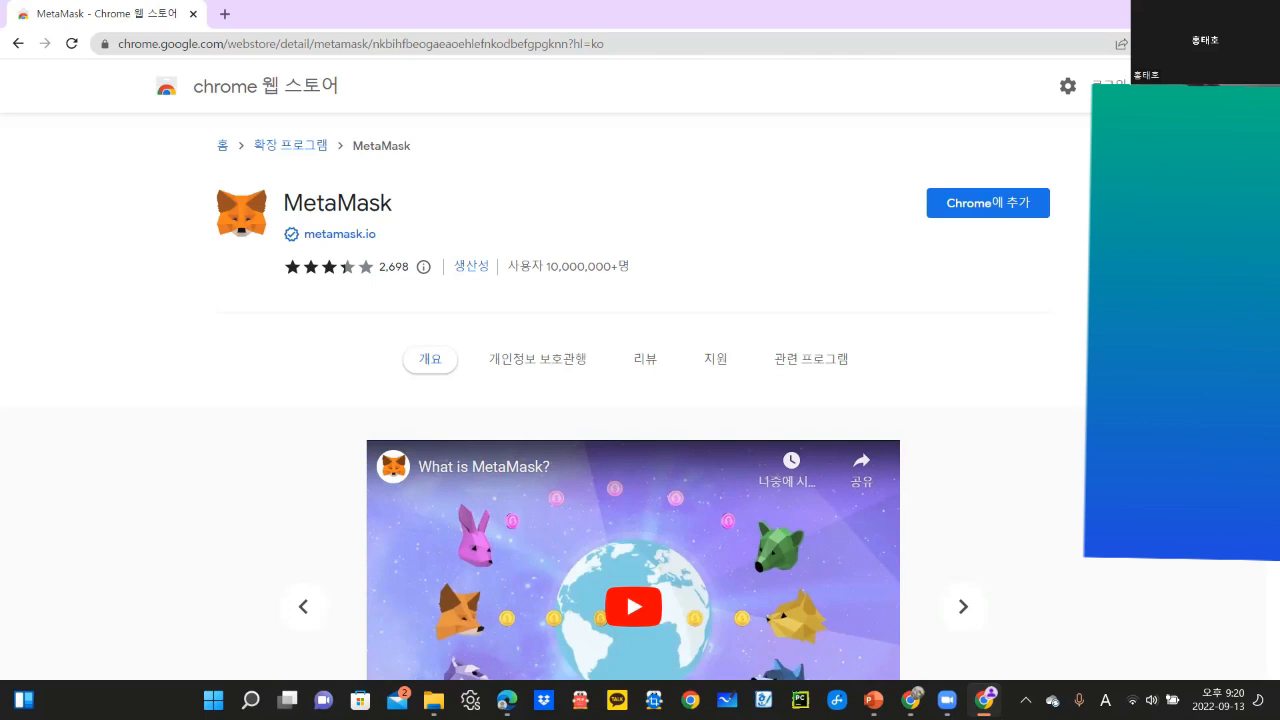
# Step: Open Chrome's extension management page from the list of installed extensions
pyautogui.click(1140, 44)
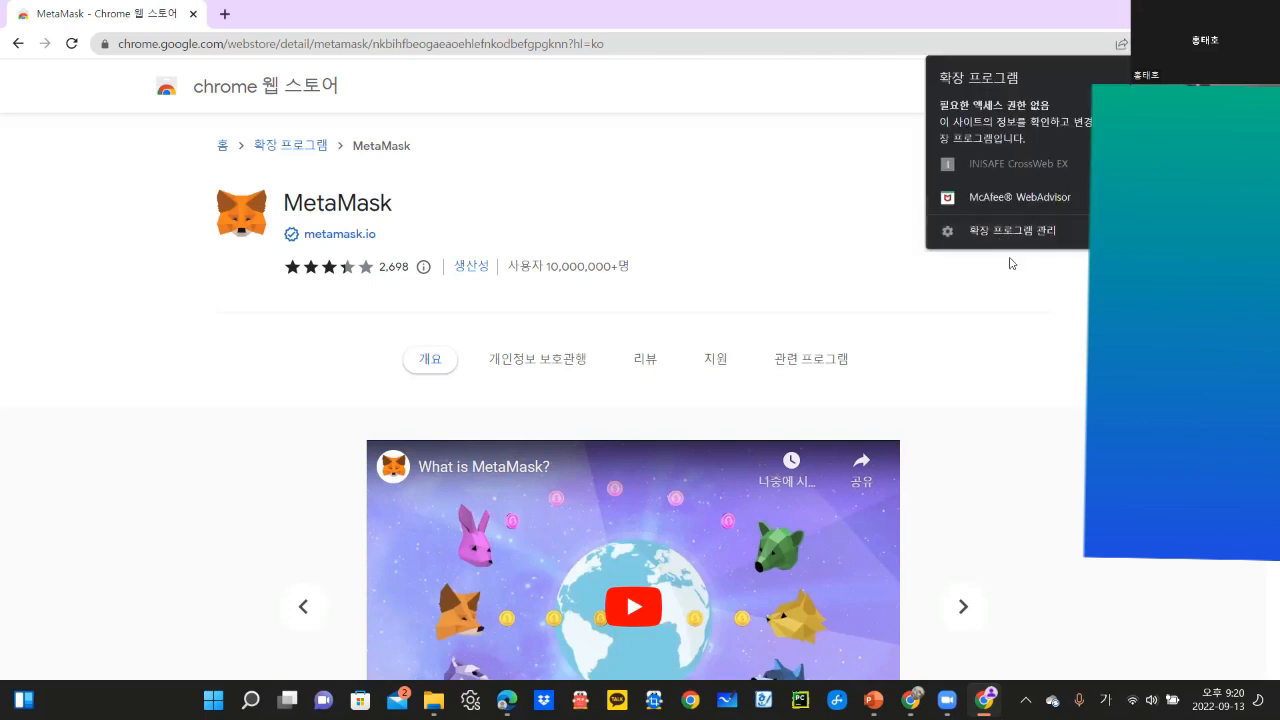
pyautogui.click(1000, 228)
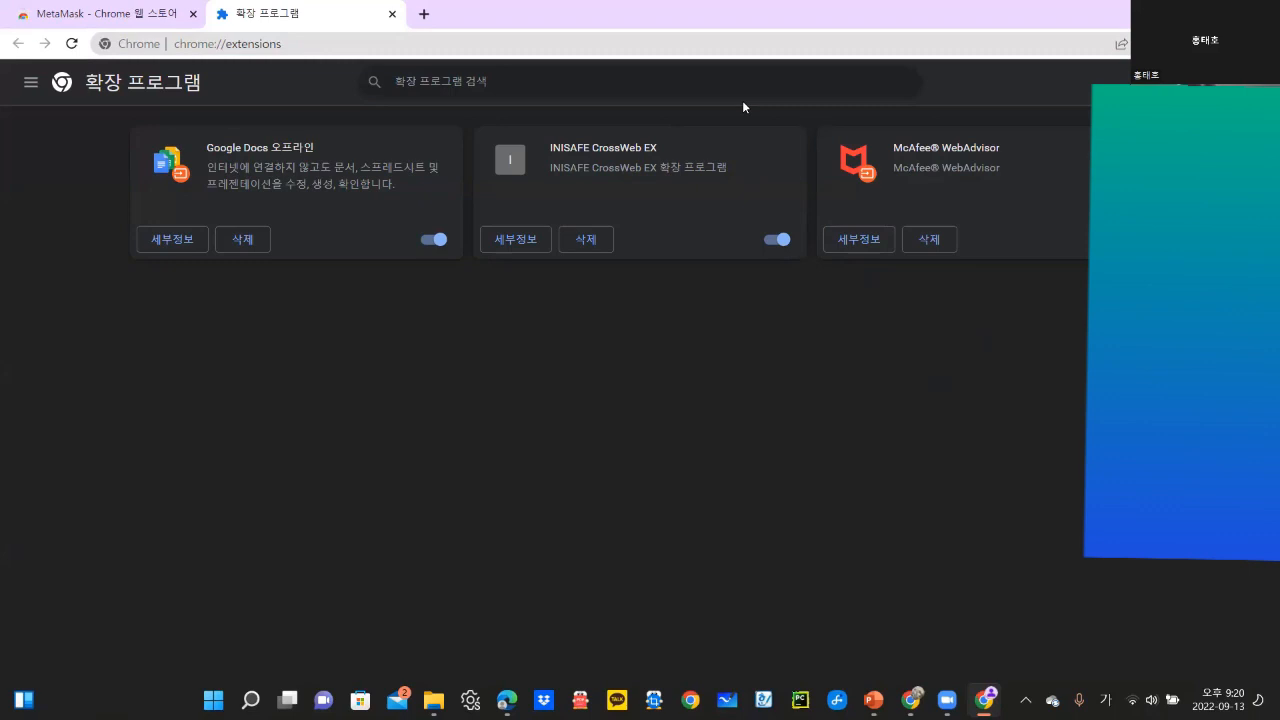
# Step: Return to MetaMask's Chrome Web Store page and add the extension to Chrome, accepting its permissions
pyautogui.press('Hangul')
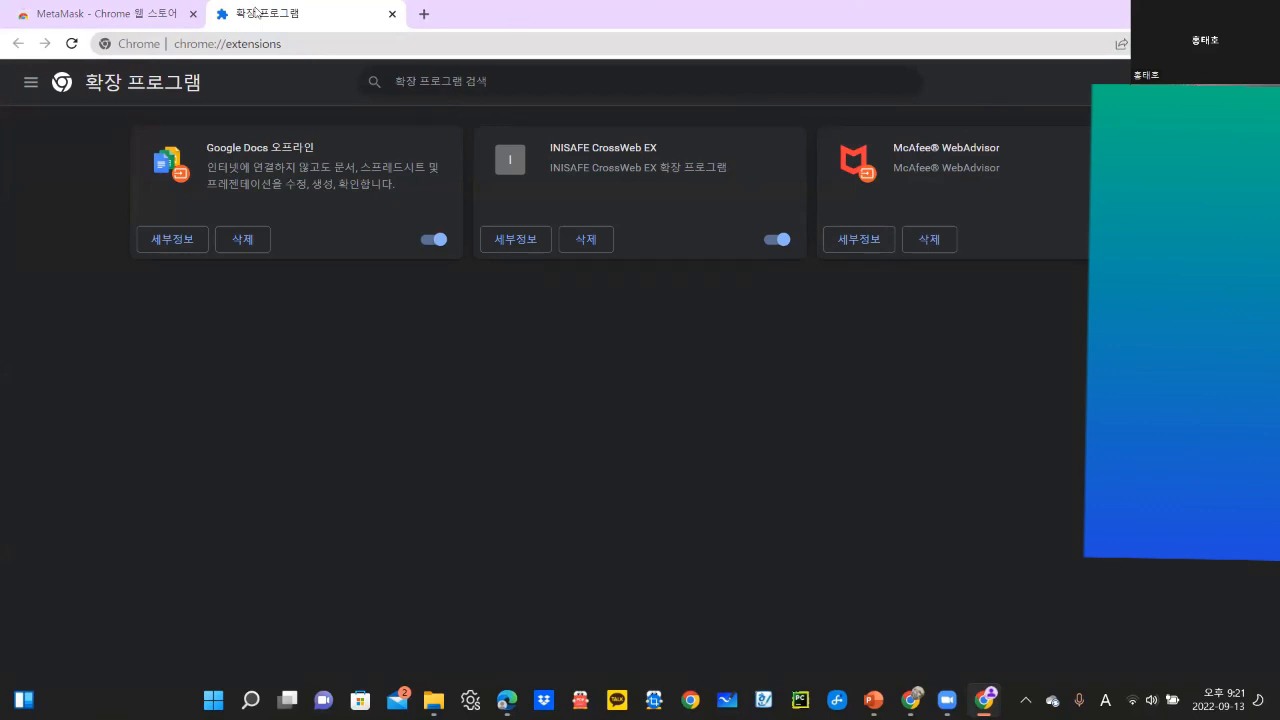
pyautogui.click(148, 17)
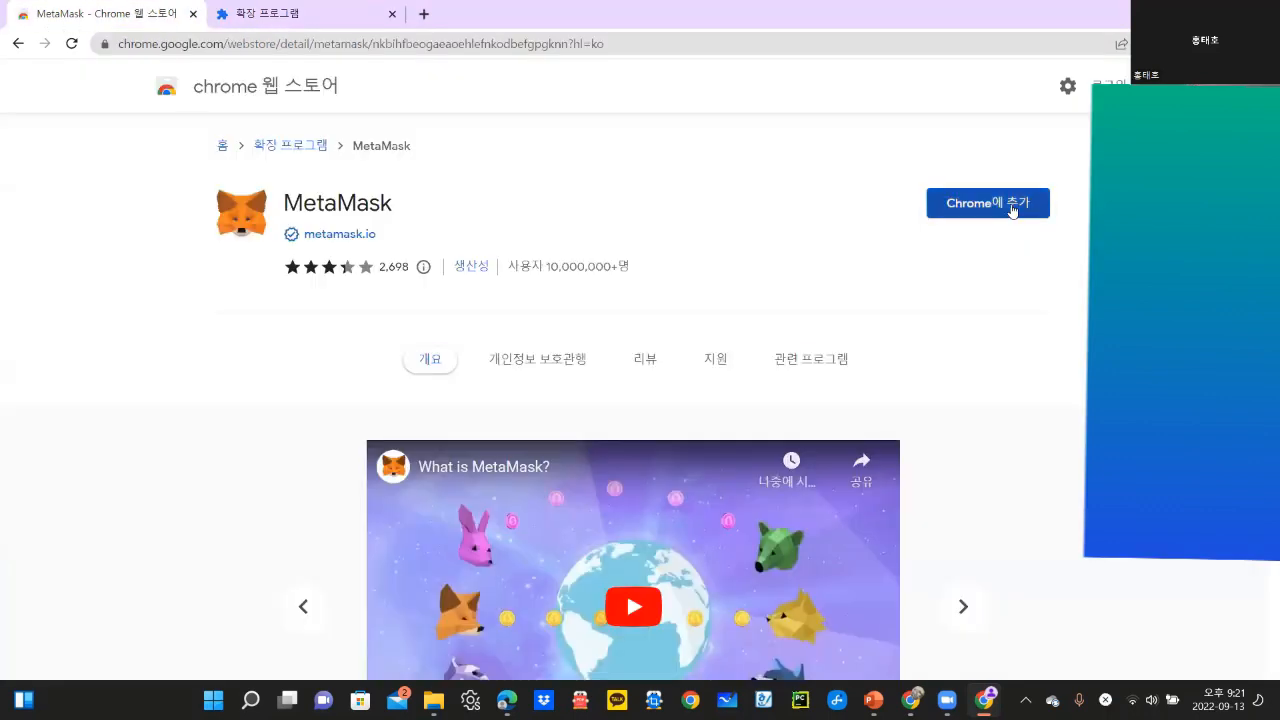
pyautogui.click(1007, 206)
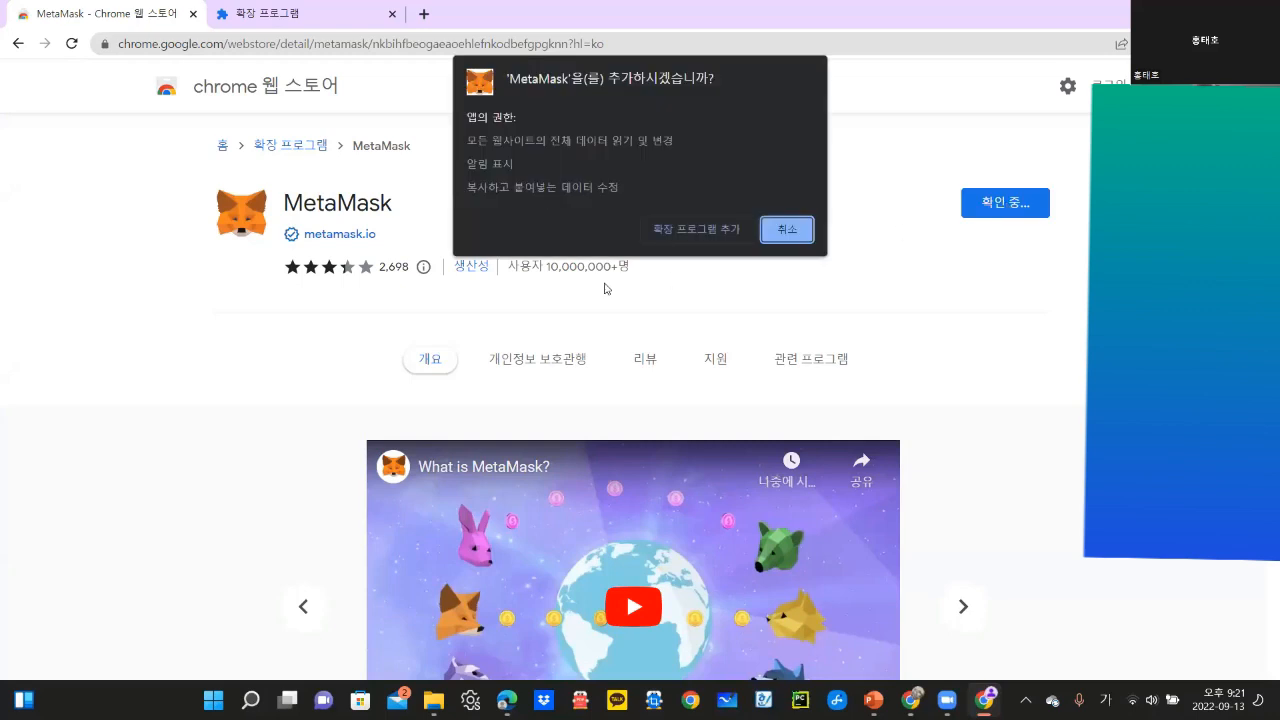
pyautogui.click(704, 228)
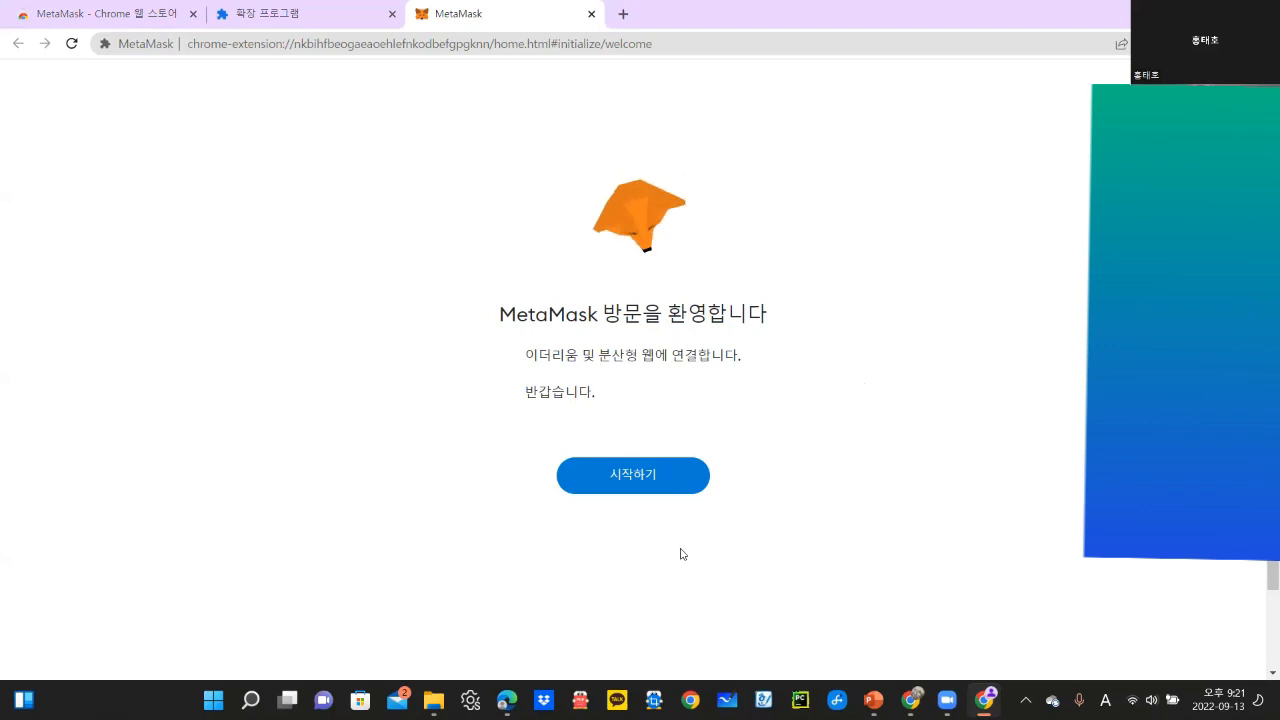
# Step: Begin the MetaMask setup, agree to share usage data, and choose to create a new wallet
pyautogui.click(641, 480)
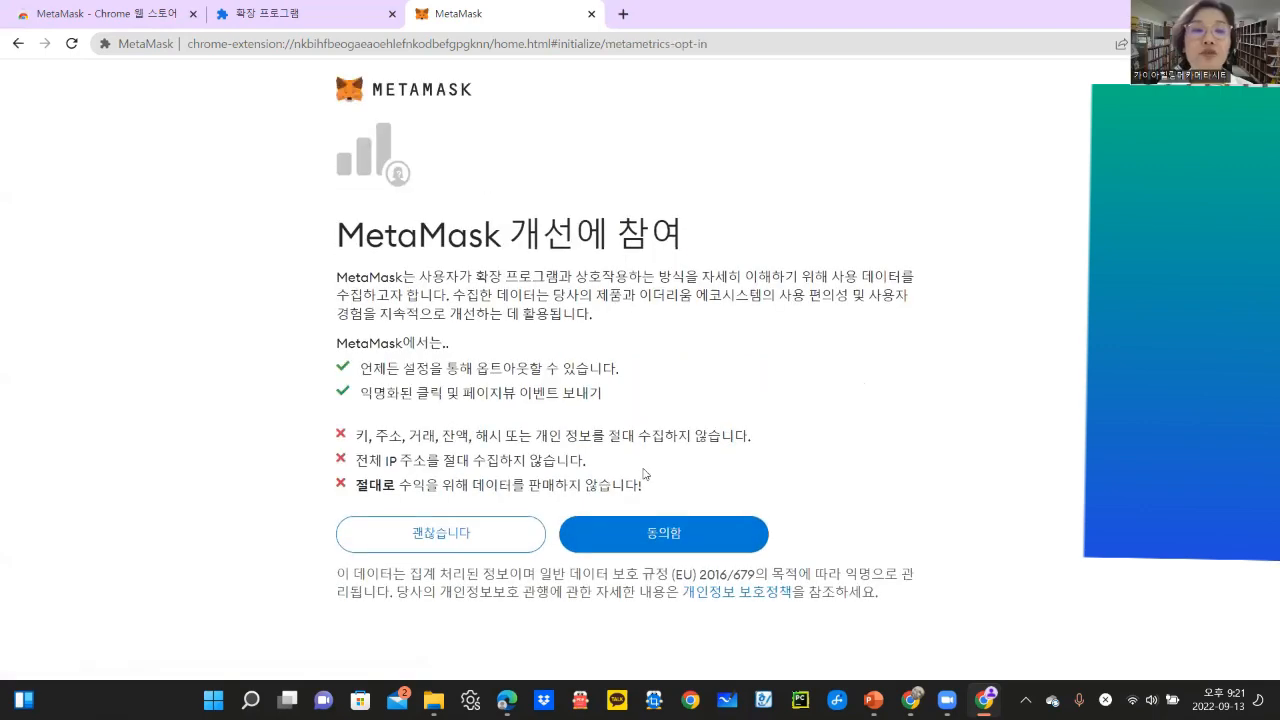
pyautogui.click(688, 543)
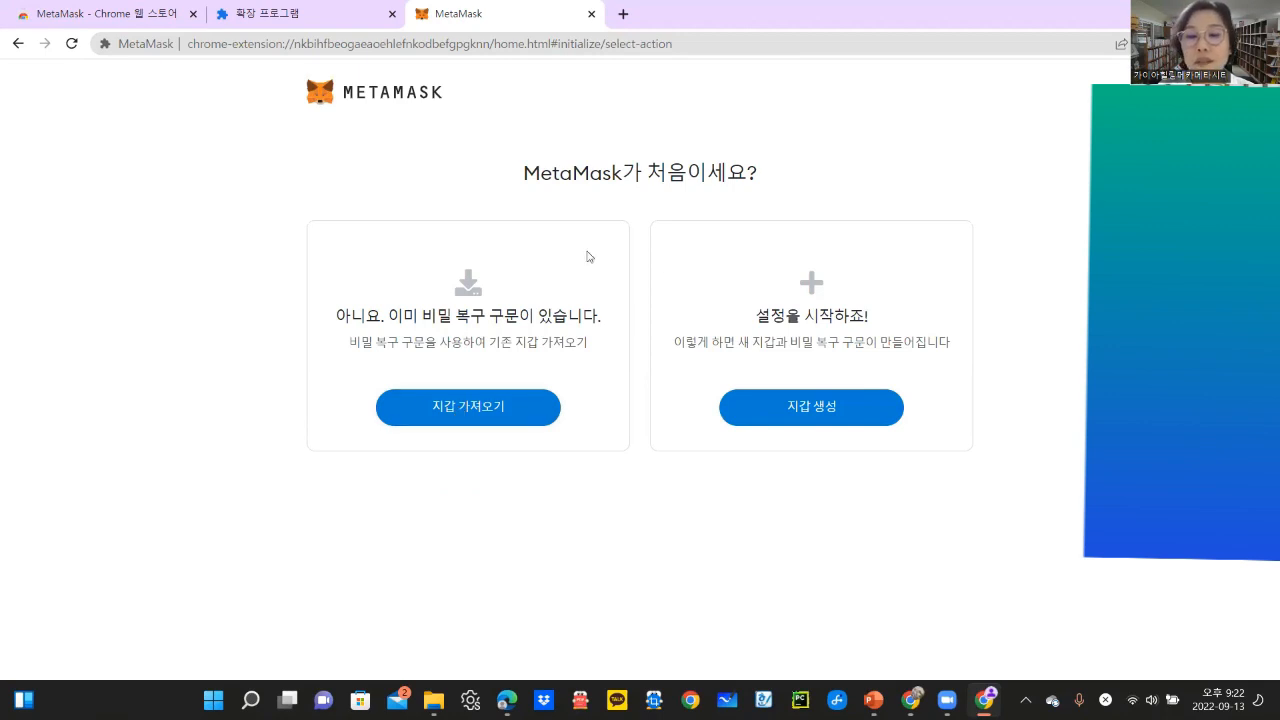
pyautogui.click(818, 405)
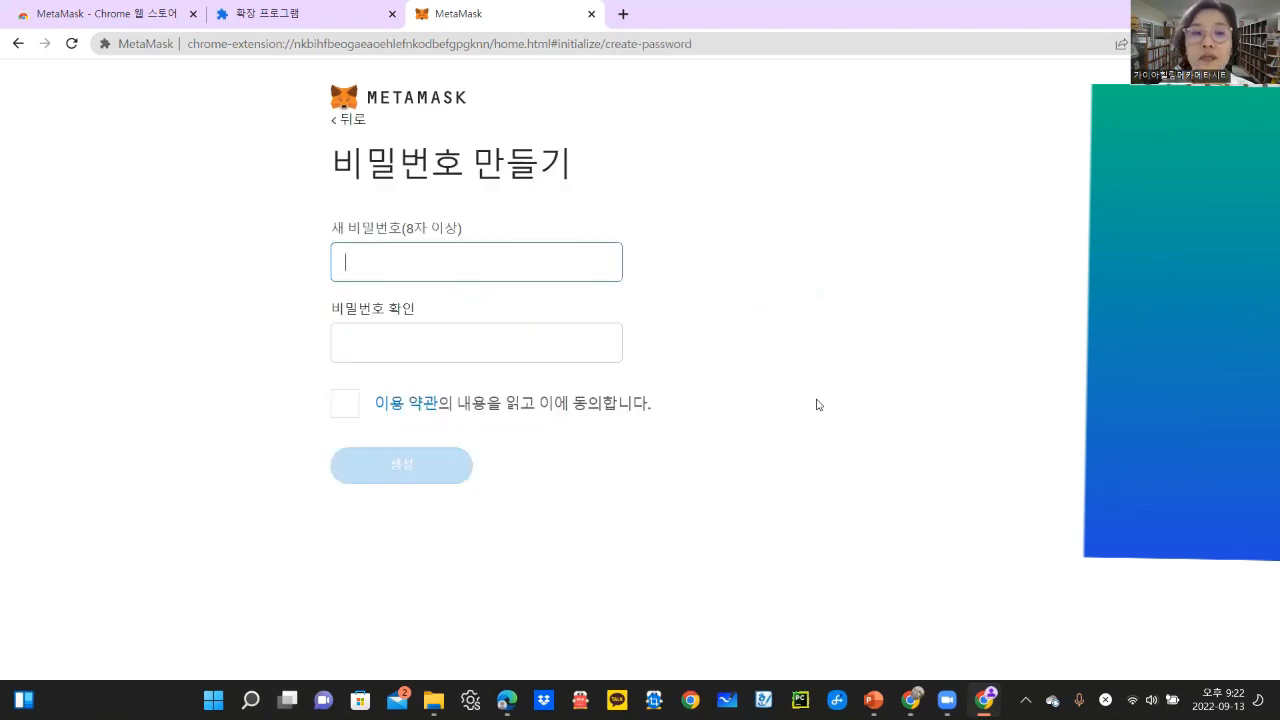
# Step: Enter the new wallet password in both password fields, accept the terms of use, and create the wallet
pyautogui.click(544, 335)
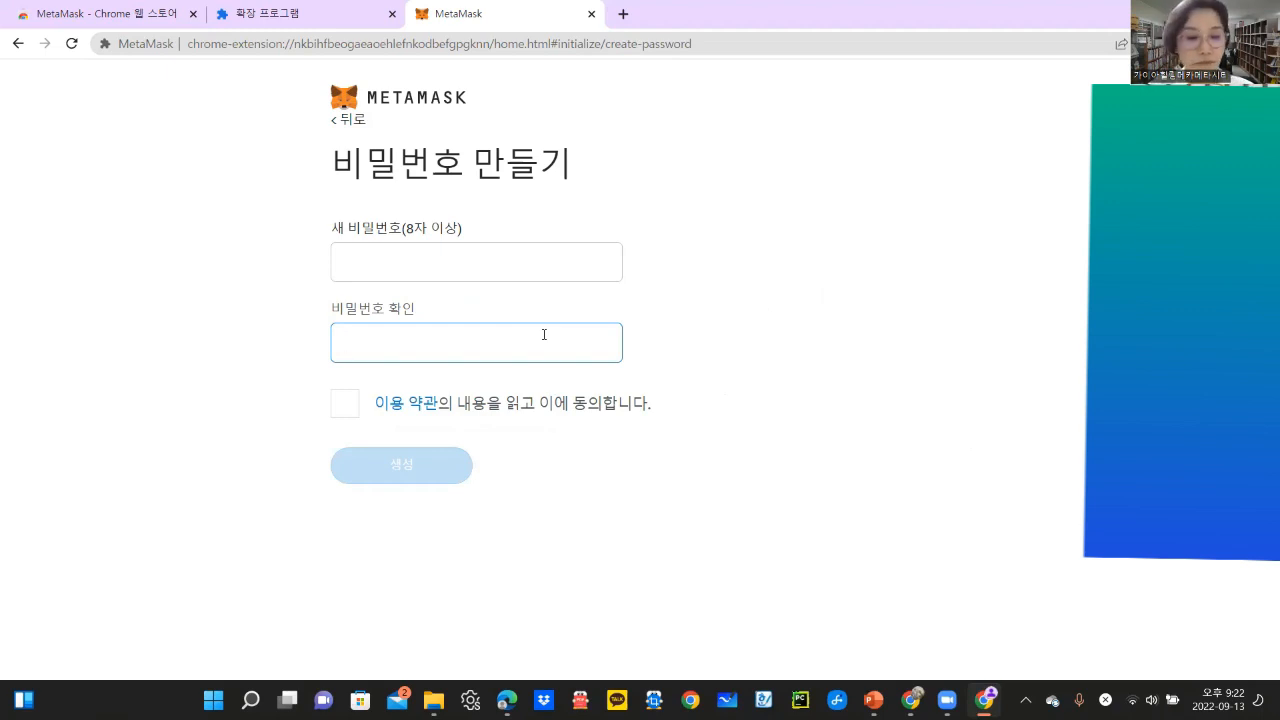
pyautogui.write('••••••')
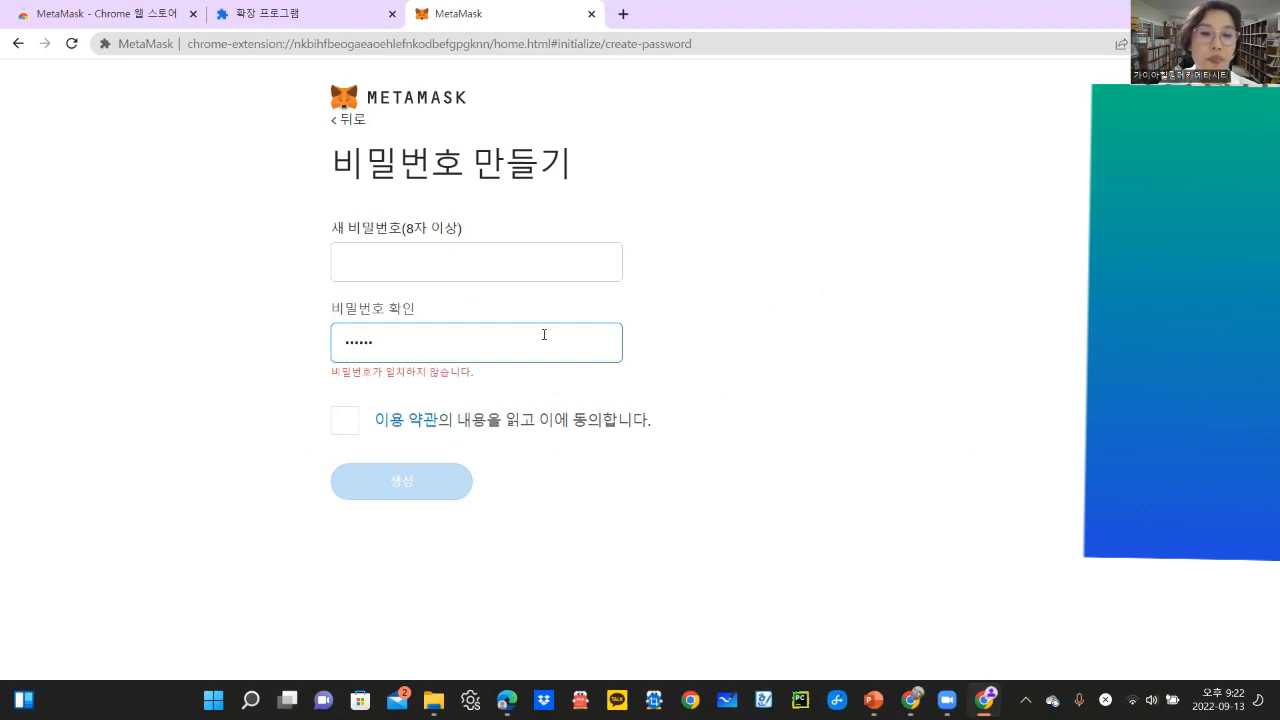
pyautogui.write('••')
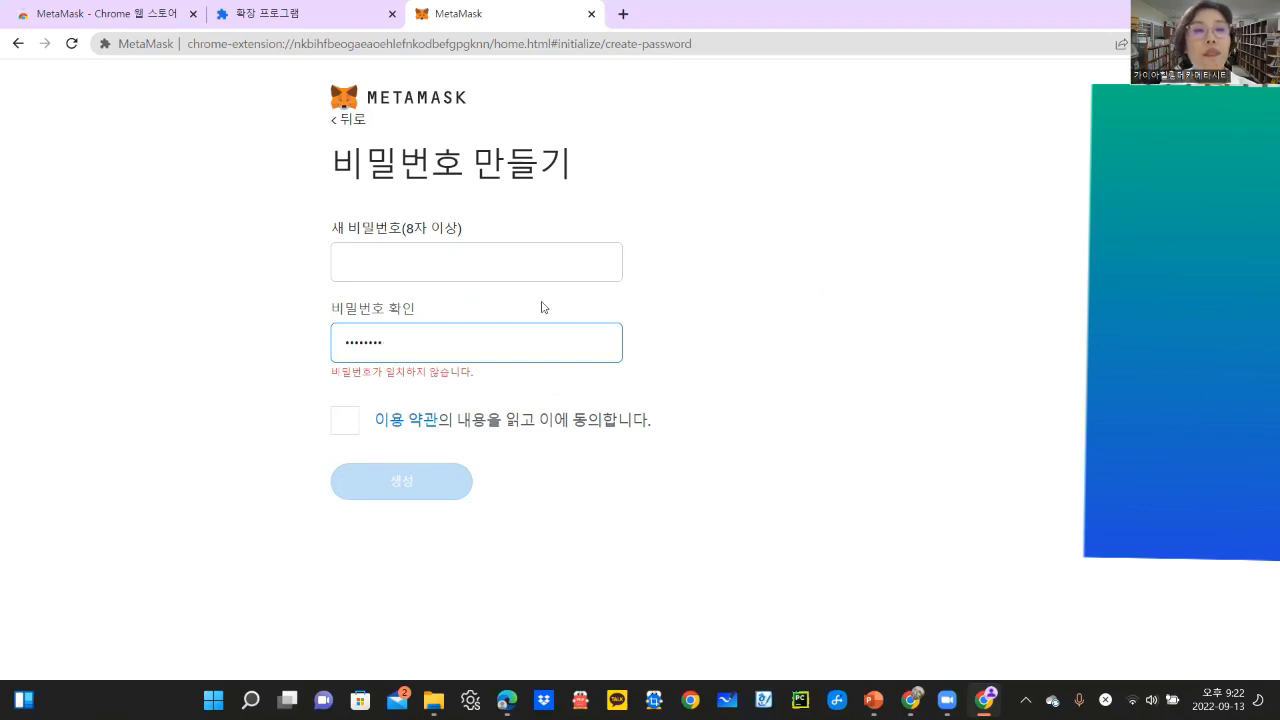
pyautogui.click(529, 270)
pyautogui.write('••••••')
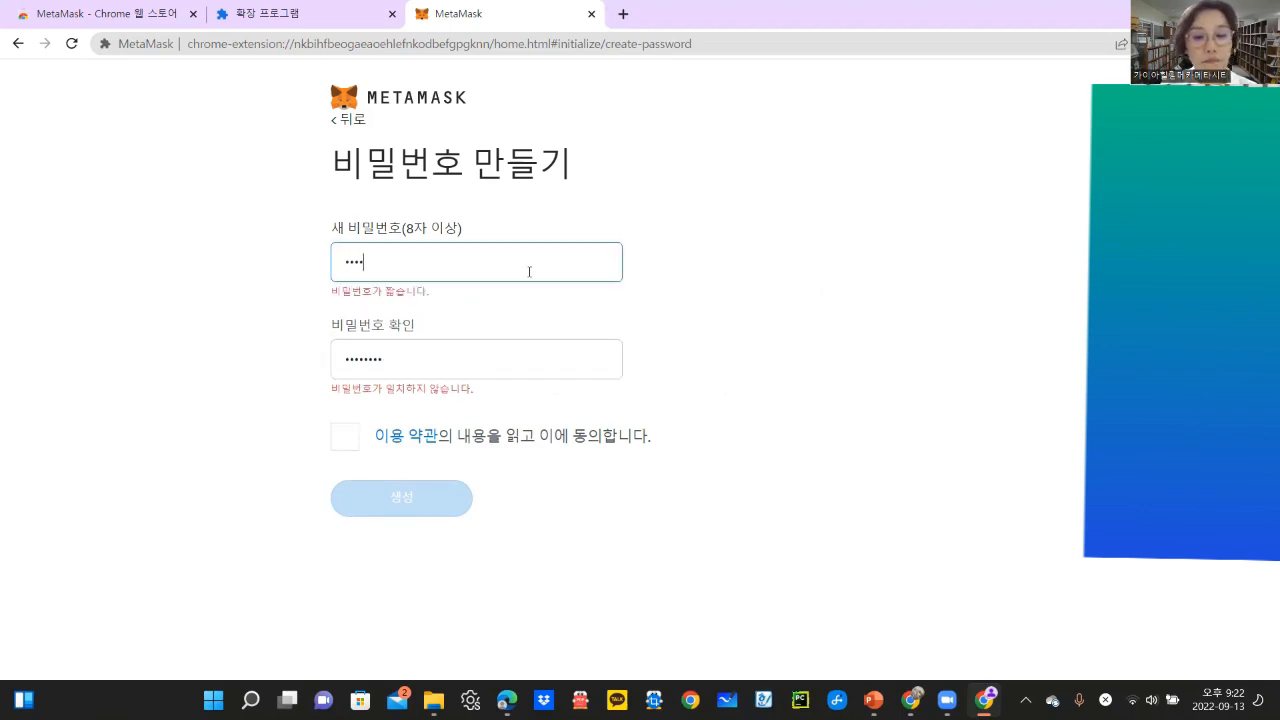
pyautogui.write('••')
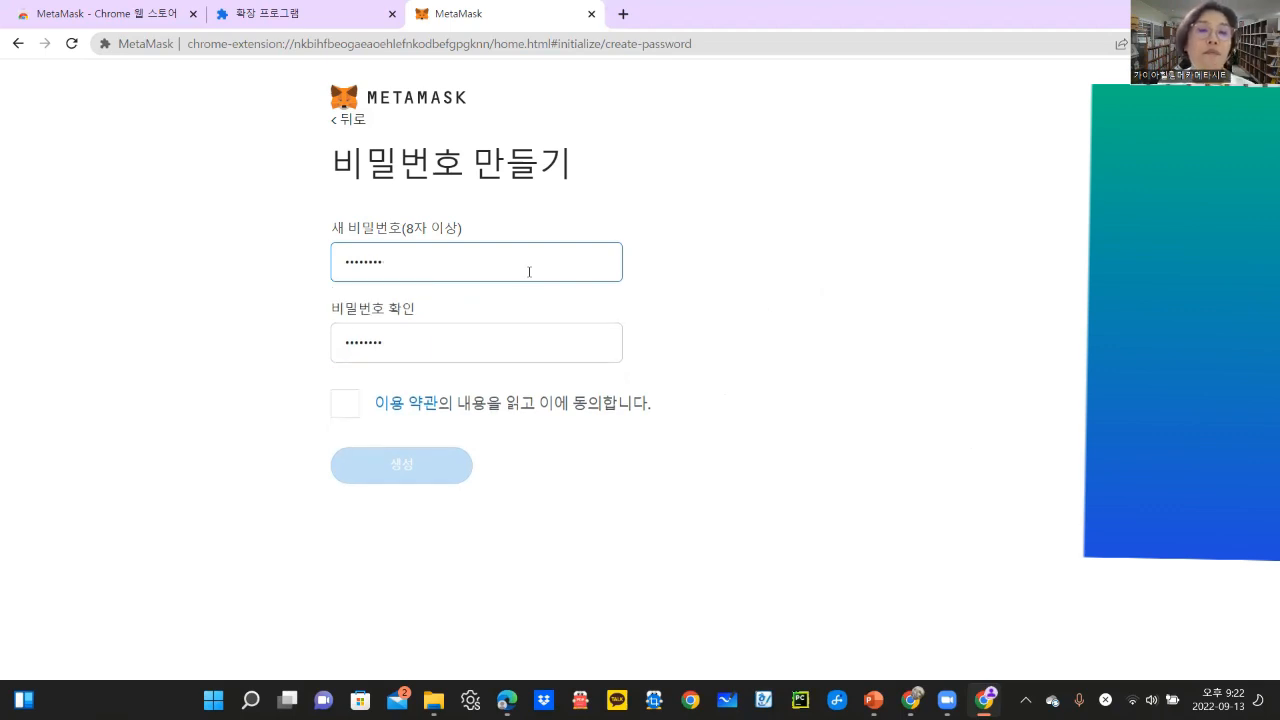
pyautogui.click(346, 402)
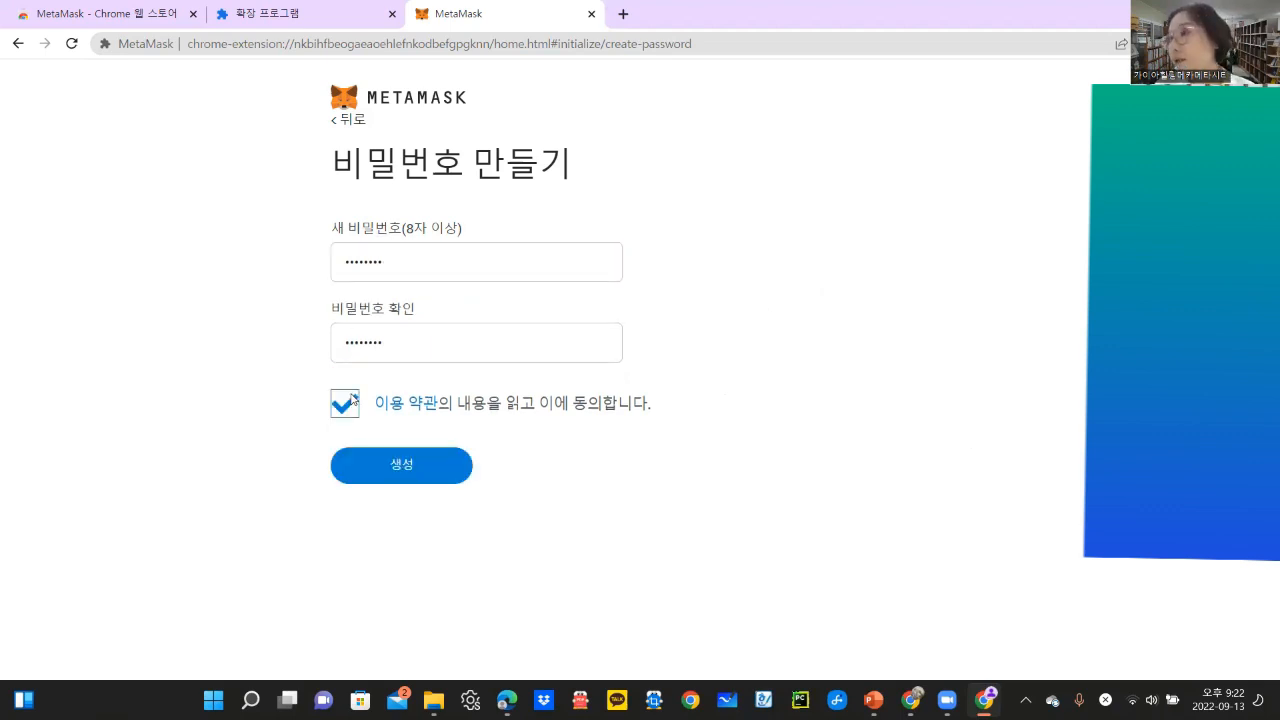
pyautogui.hotkey('alt', 'Tab')
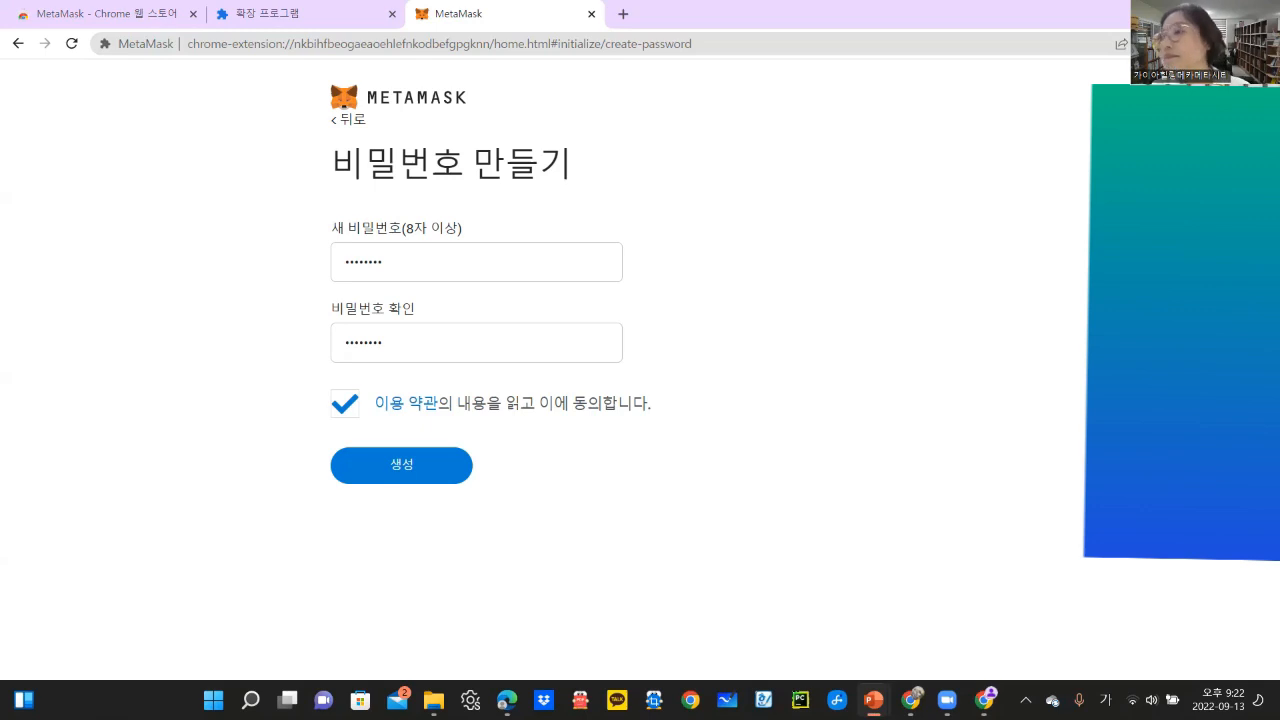
pyautogui.click(436, 468)
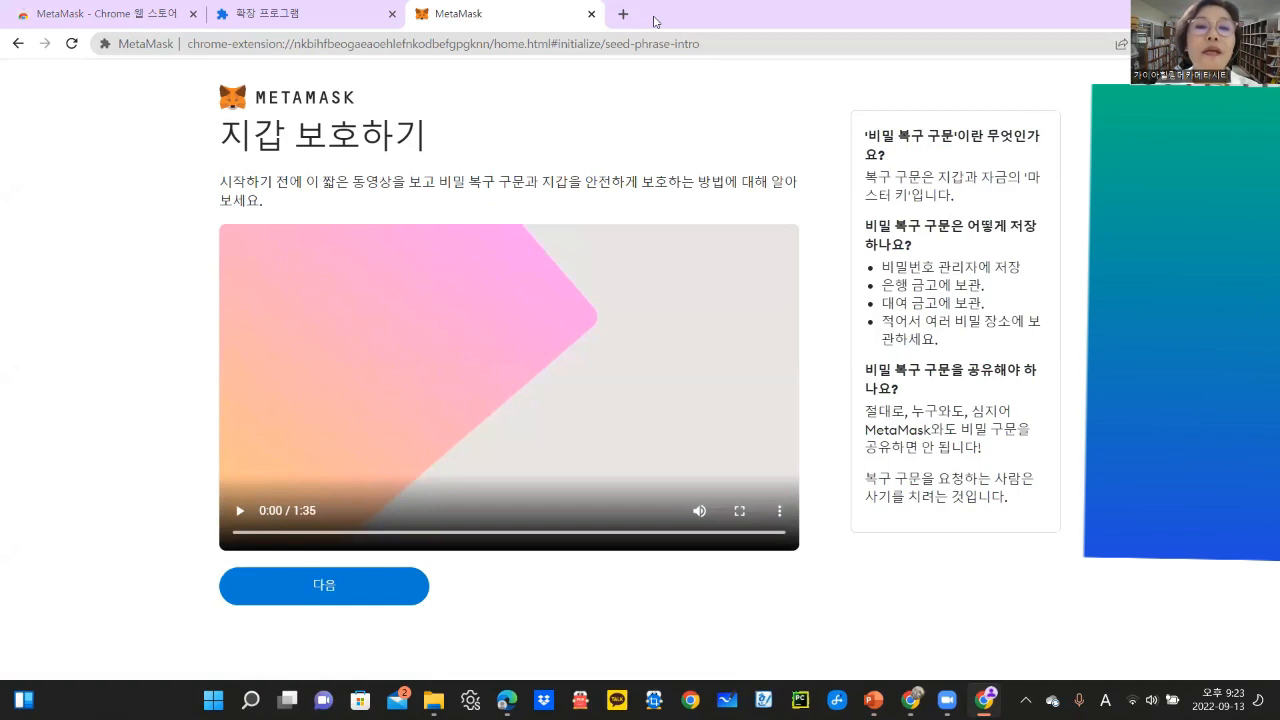
# Step: Continue past the wallet protection video, reveal the secret recovery phrase, and proceed to its confirmation
pyautogui.click(318, 588)
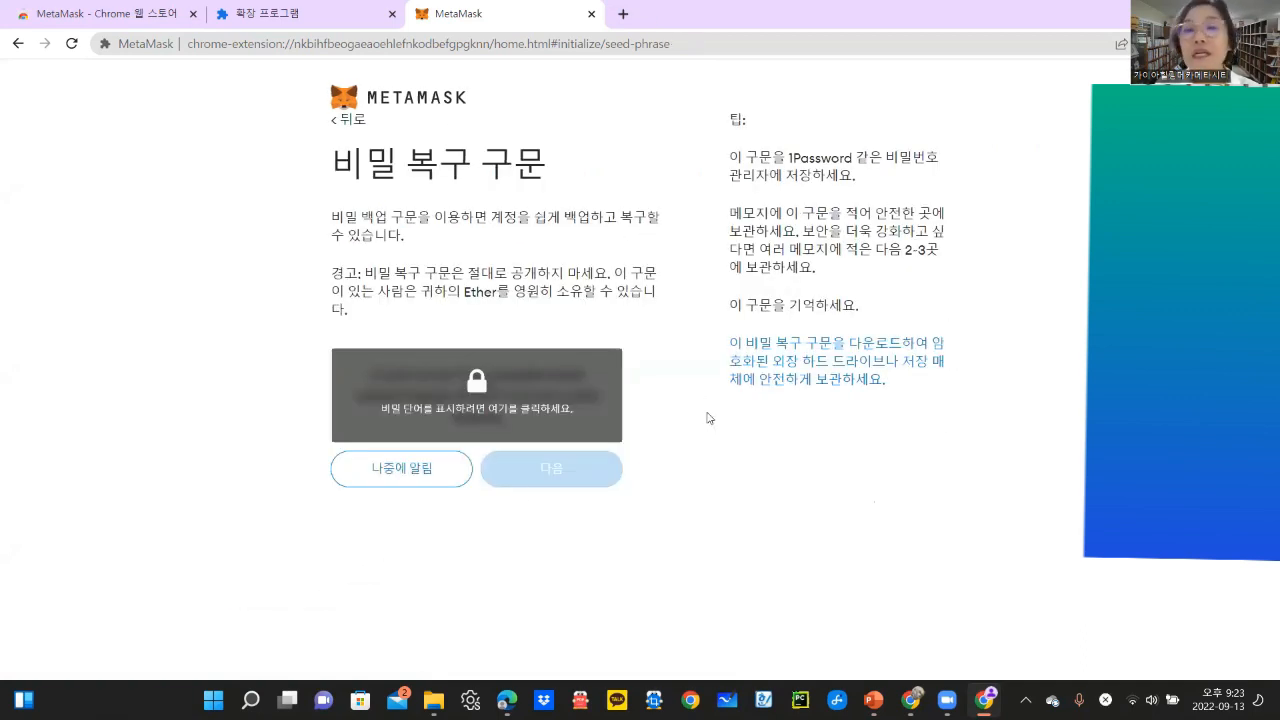
pyautogui.click(491, 413)
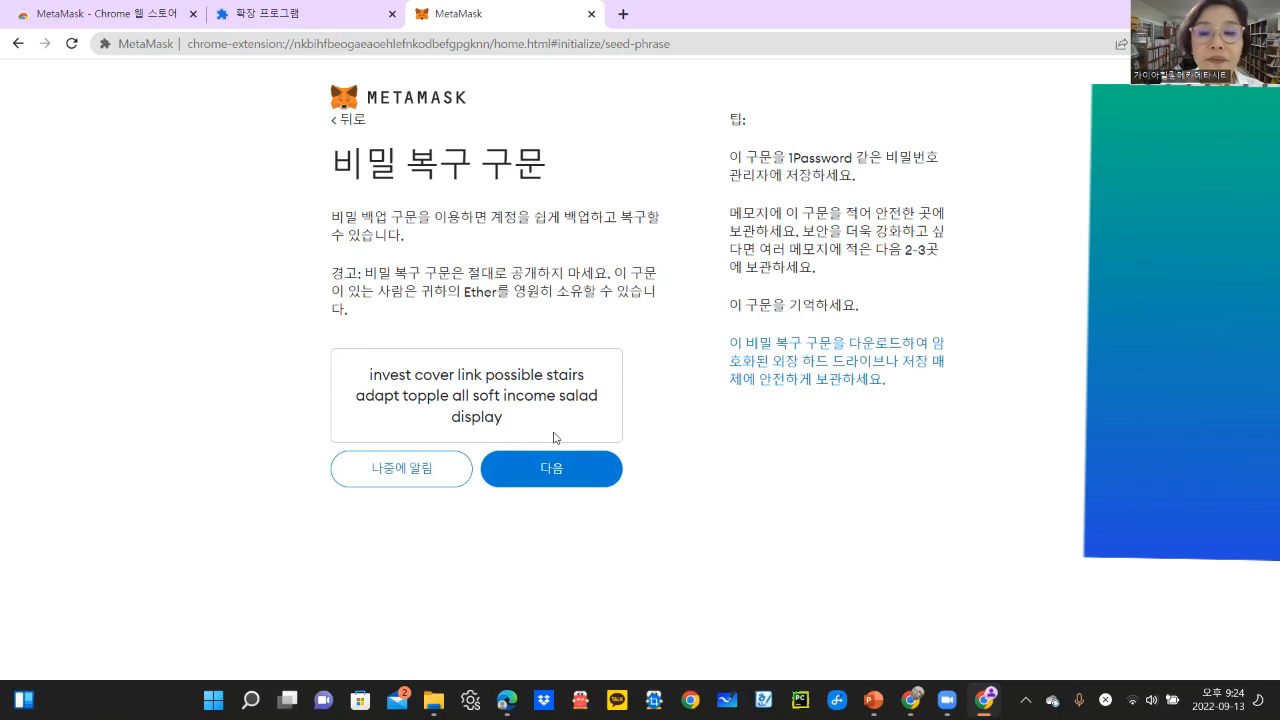
pyautogui.click(573, 469)
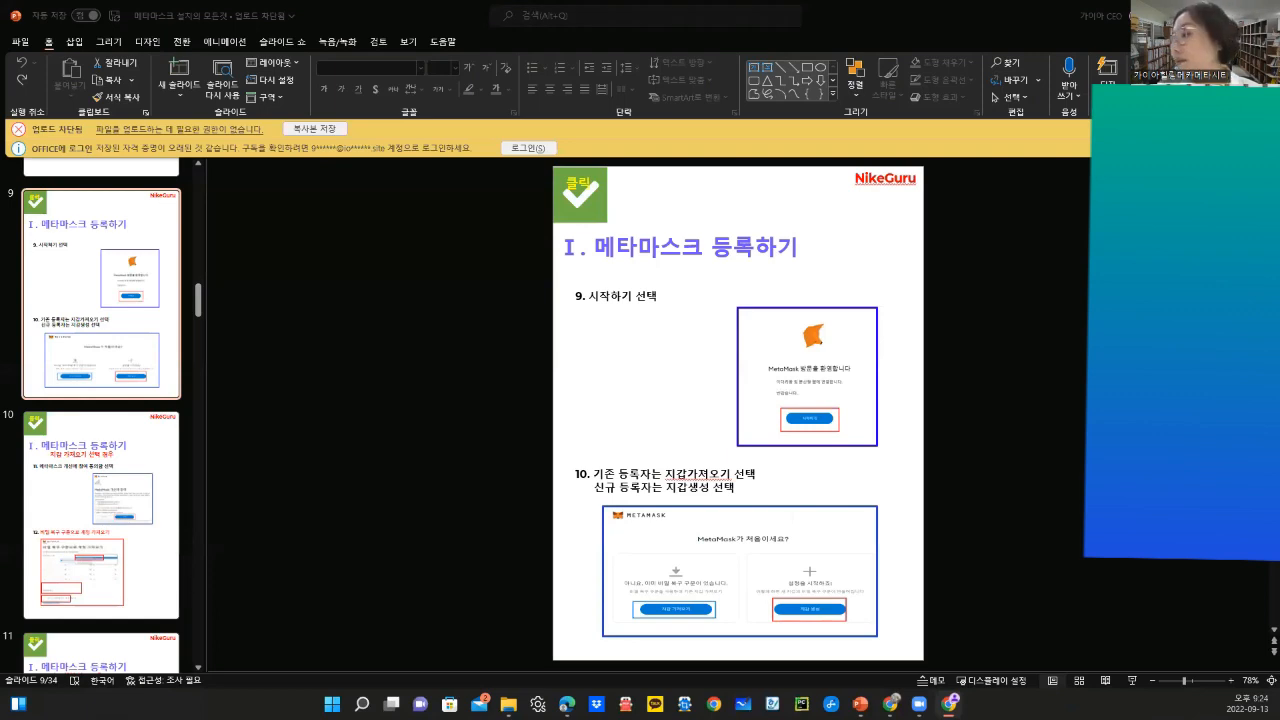
# Step: Show slides 10 to 13 in order, covering wallet import, password creation, the recovery phrase, and its confirmation
pyautogui.click(127, 458)
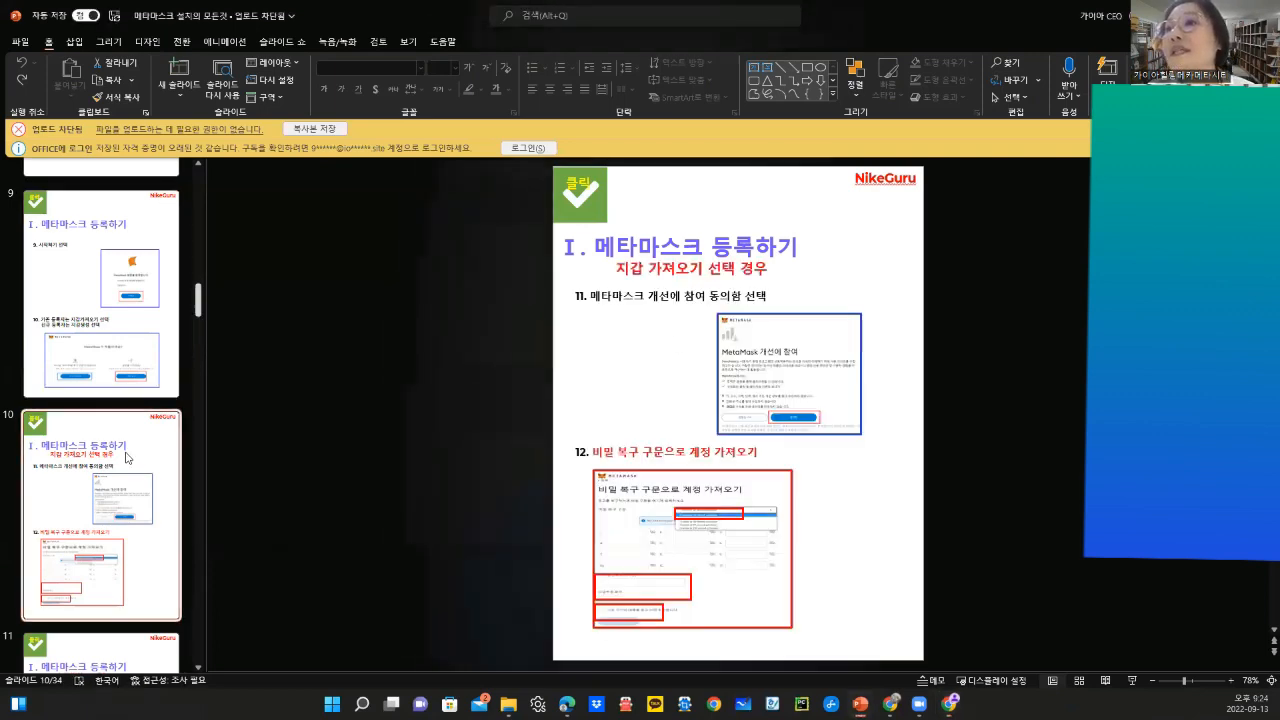
pyautogui.scroll(-2, 127, 458)
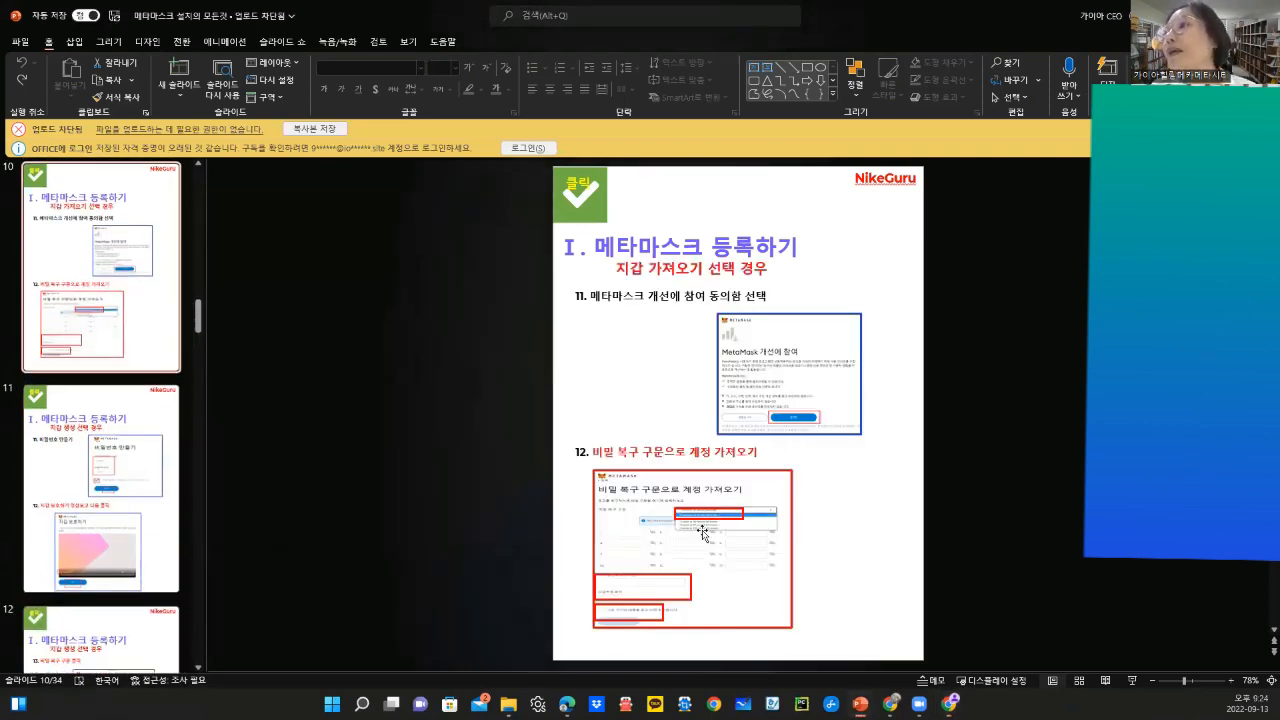
pyautogui.click(120, 494)
pyautogui.scroll(-2, 120, 494)
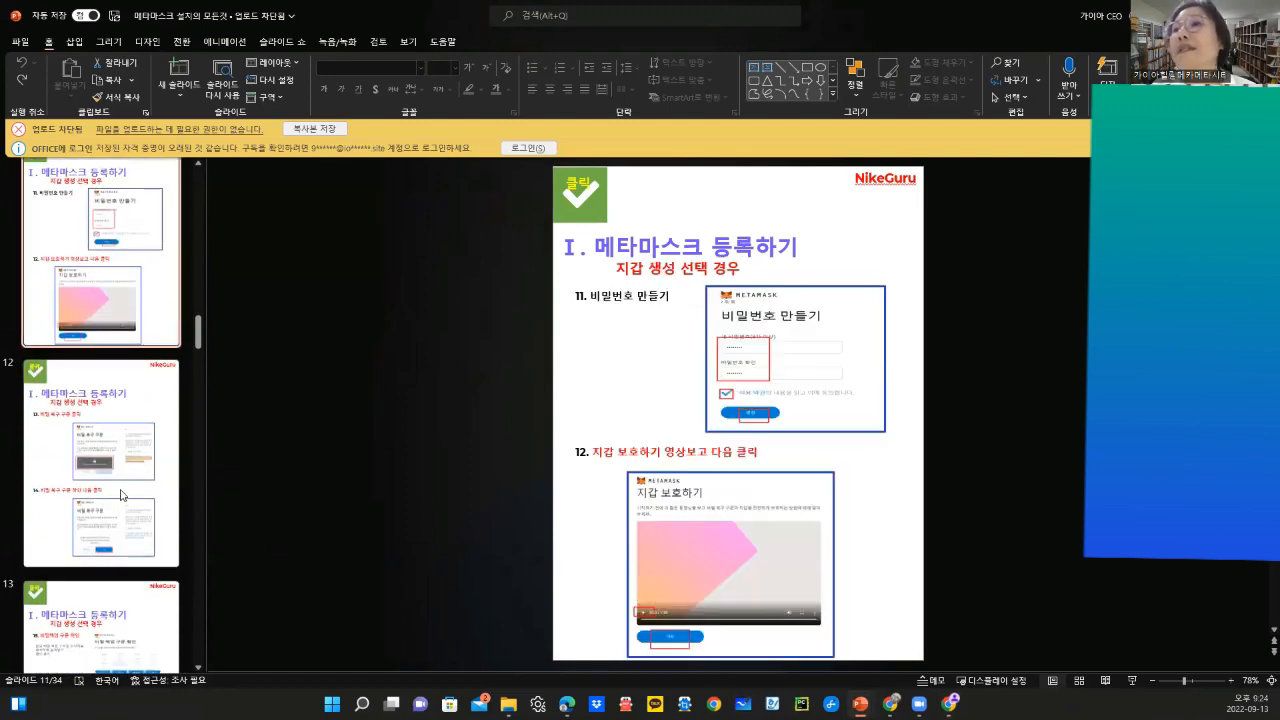
pyautogui.click(120, 494)
pyautogui.scroll(-2, 120, 494)
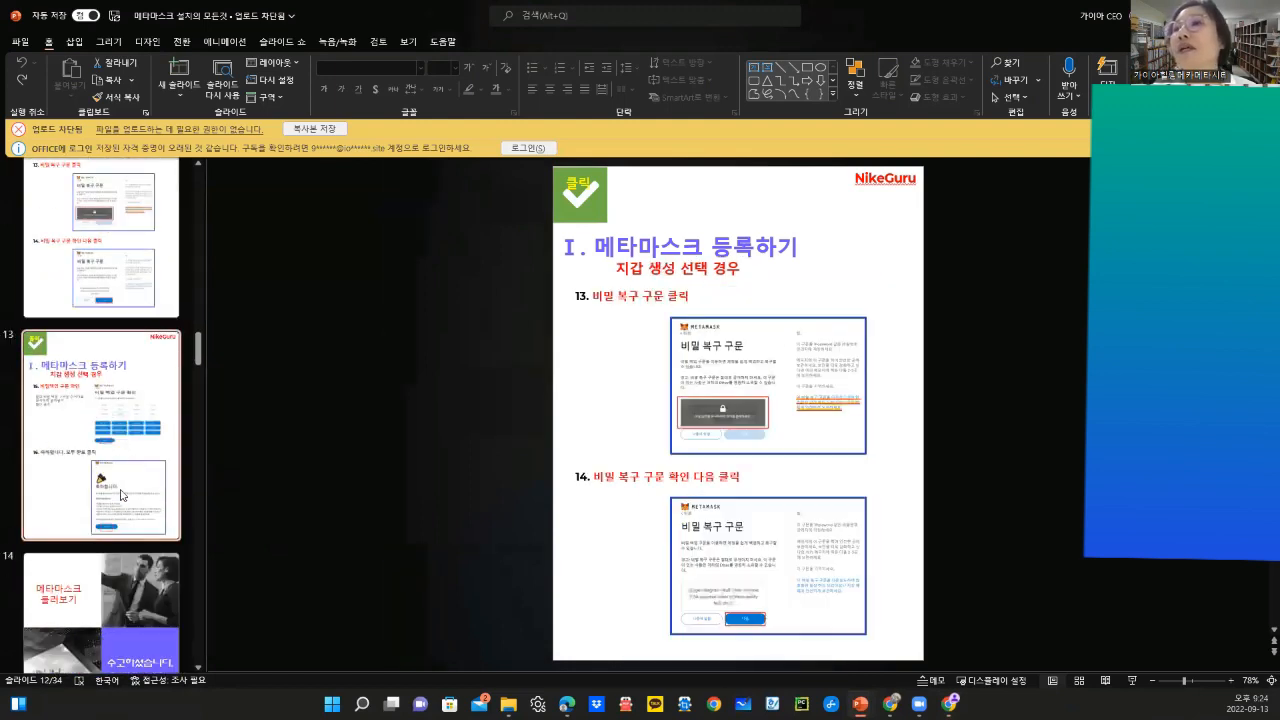
pyautogui.click(120, 494)
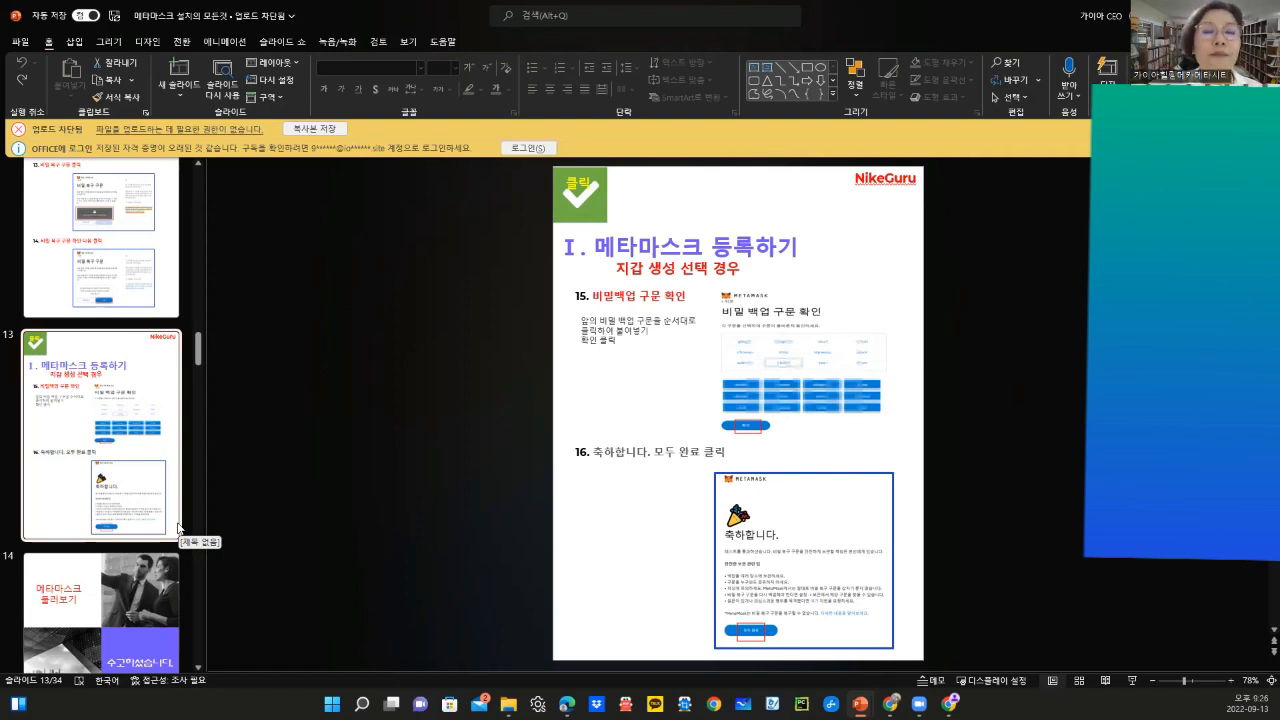
pyautogui.click(805, 576)
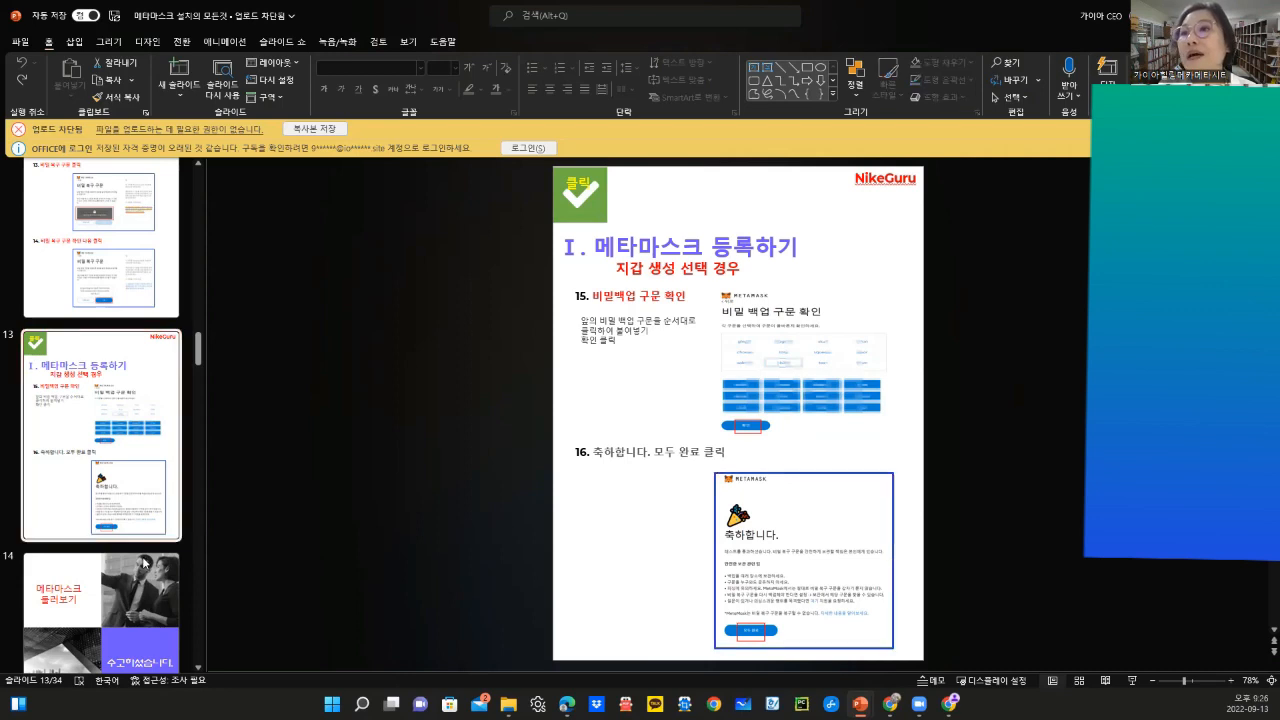
# Step: Show slide 14 introducing the MetaMask tour and slide 15 on buying, sending and swapping Ether
pyautogui.scroll(-3, 150, 496)
pyautogui.click(121, 488)
pyautogui.scroll(-3, 121, 488)
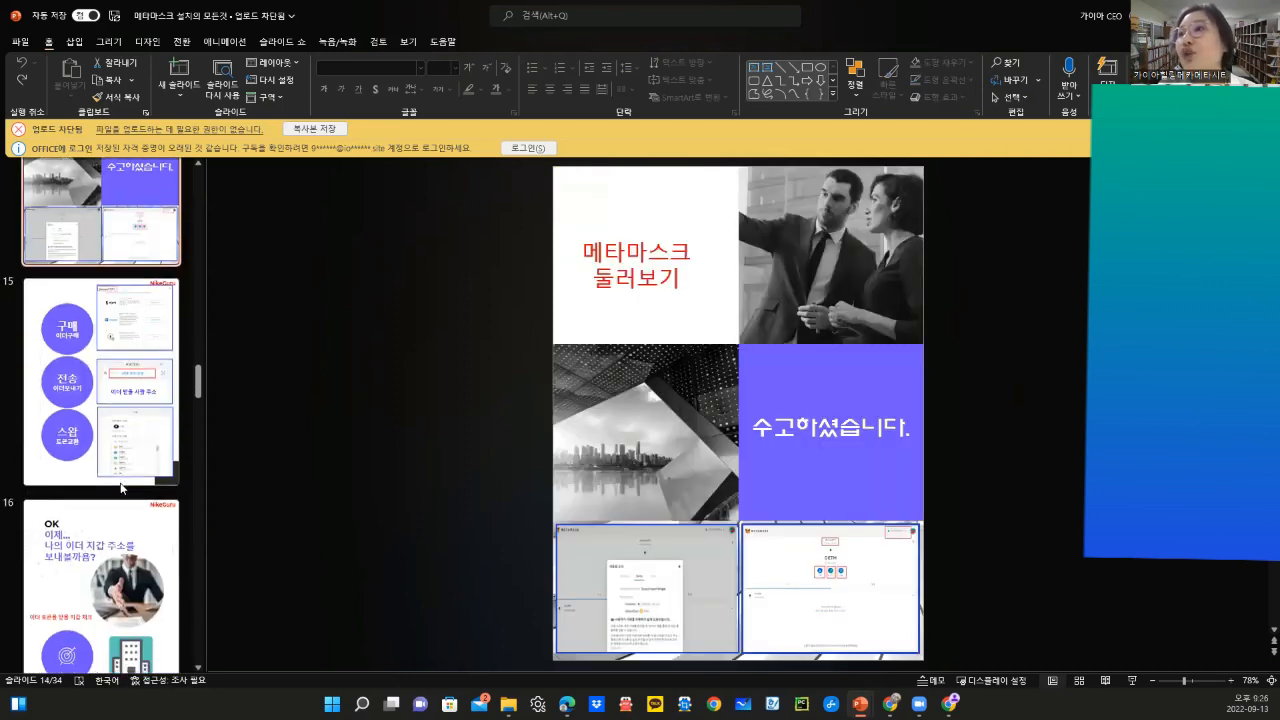
pyautogui.click(116, 432)
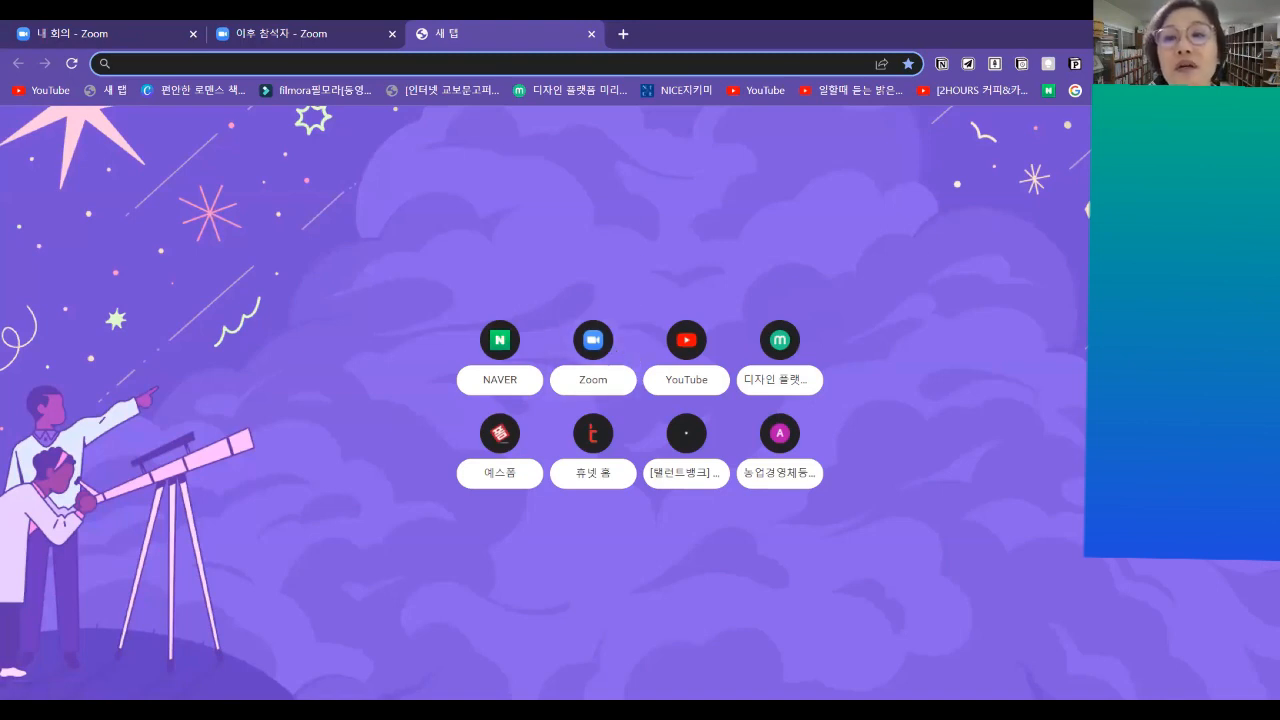
# Step: Open MetaMask from Chrome's list of installed extensions and unlock it with the wallet password
pyautogui.click(1181, 63)
pyautogui.scroll(-5, 1038, 411)
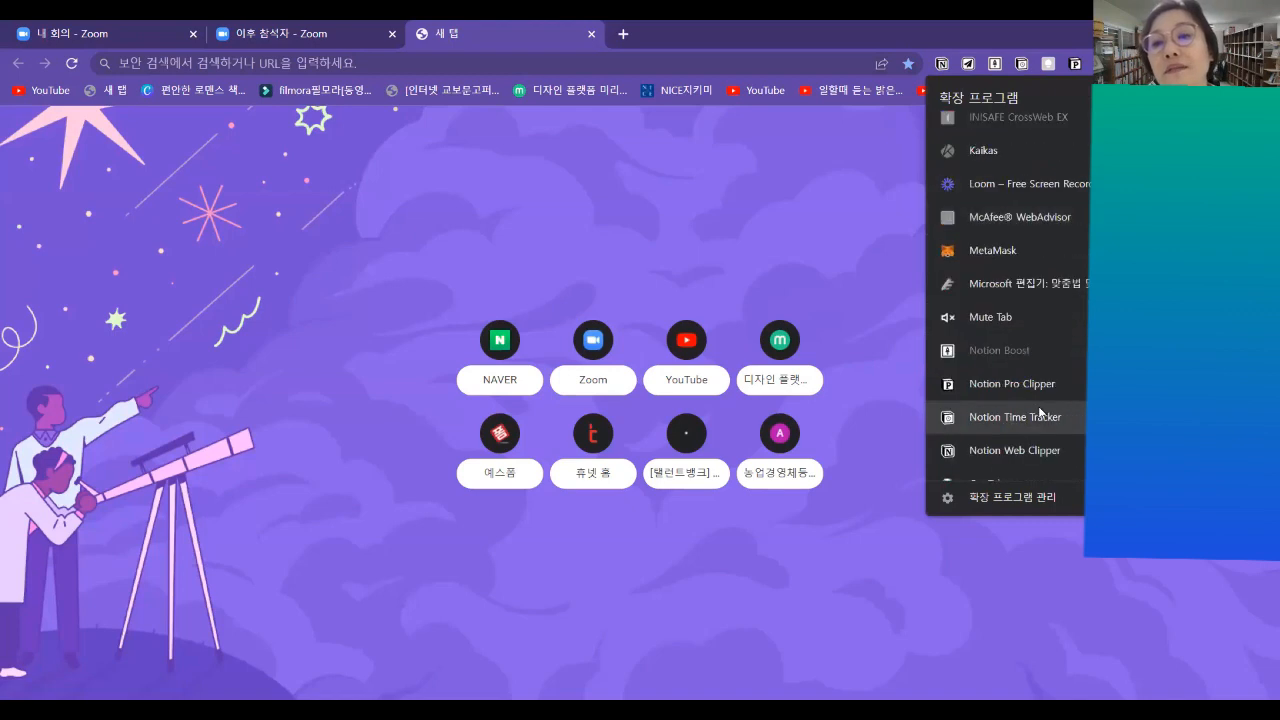
pyautogui.click(1005, 250)
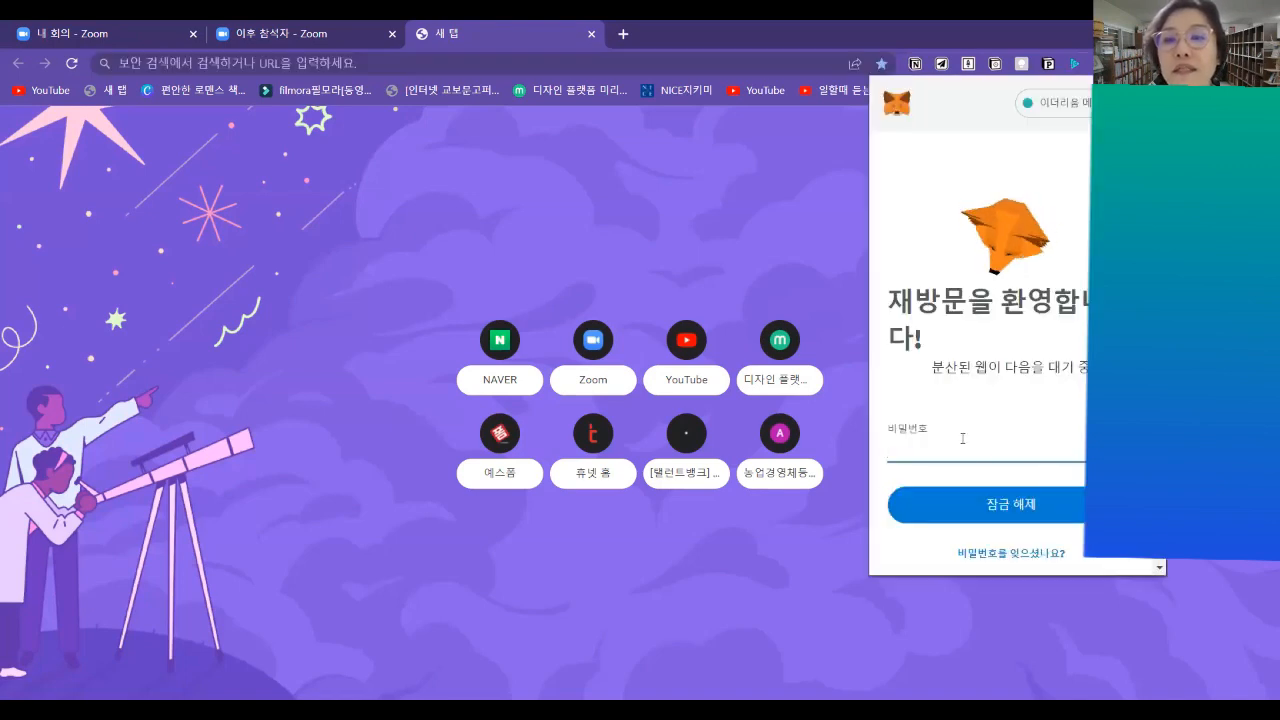
pyautogui.write('••')
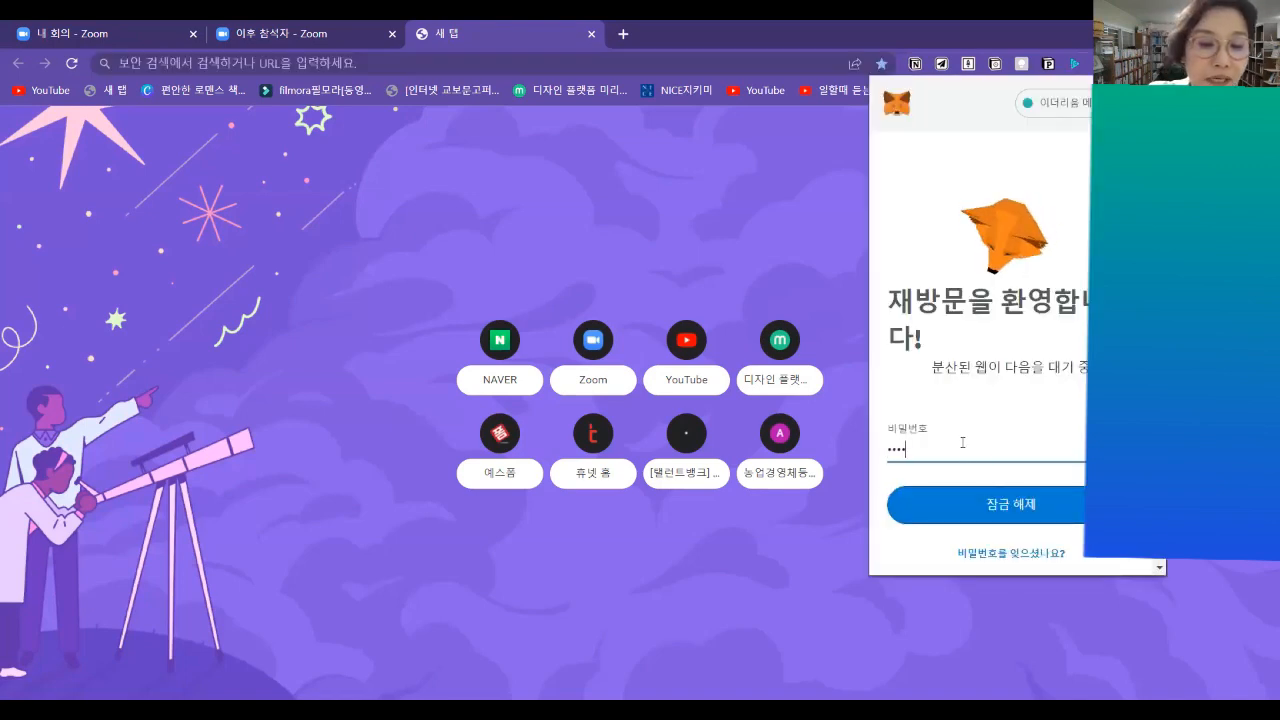
pyautogui.write('••••••')
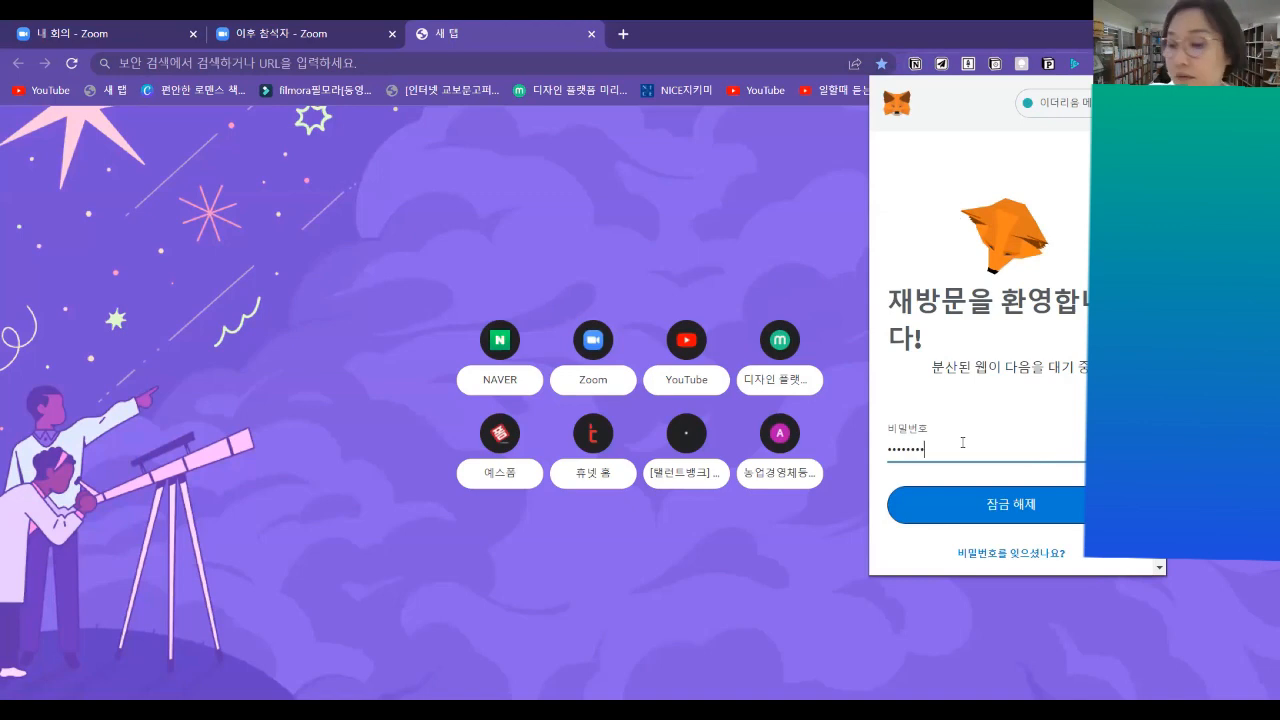
pyautogui.click(985, 507)
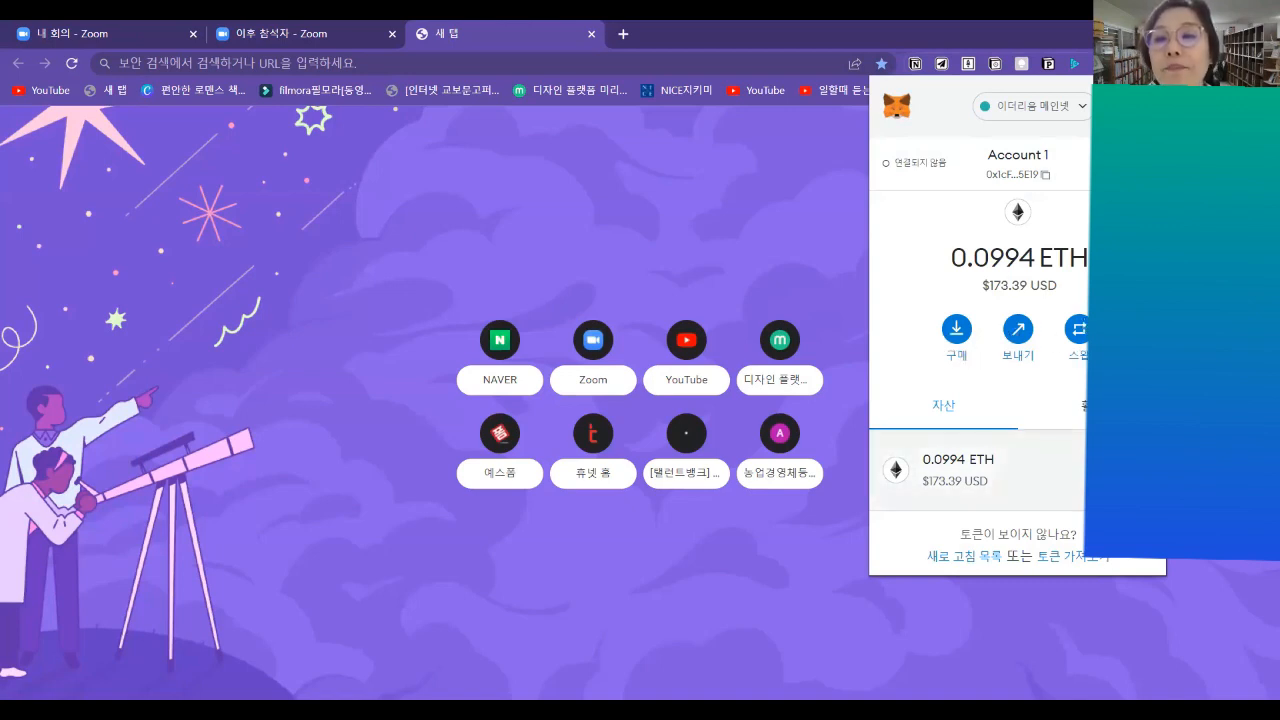
# Step: Switch the wallet's network to Orbit chain and its active account to Account 2
pyautogui.click(1040, 125)
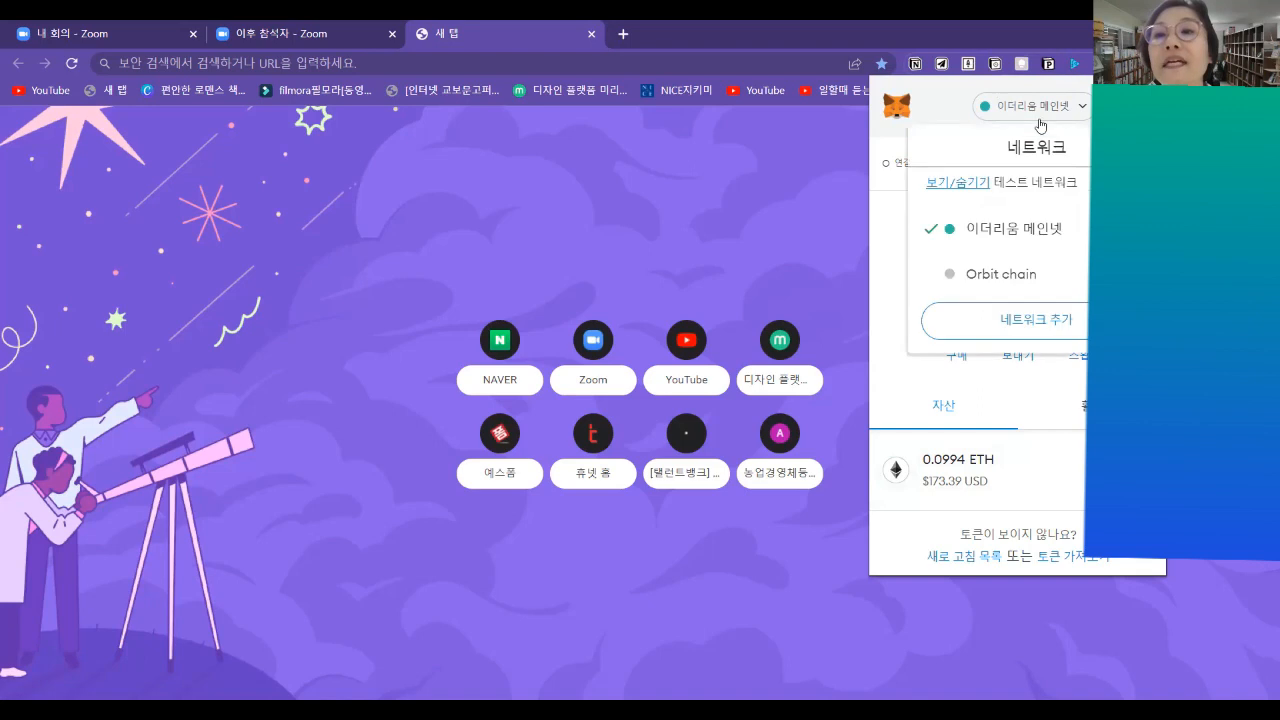
pyautogui.click(996, 273)
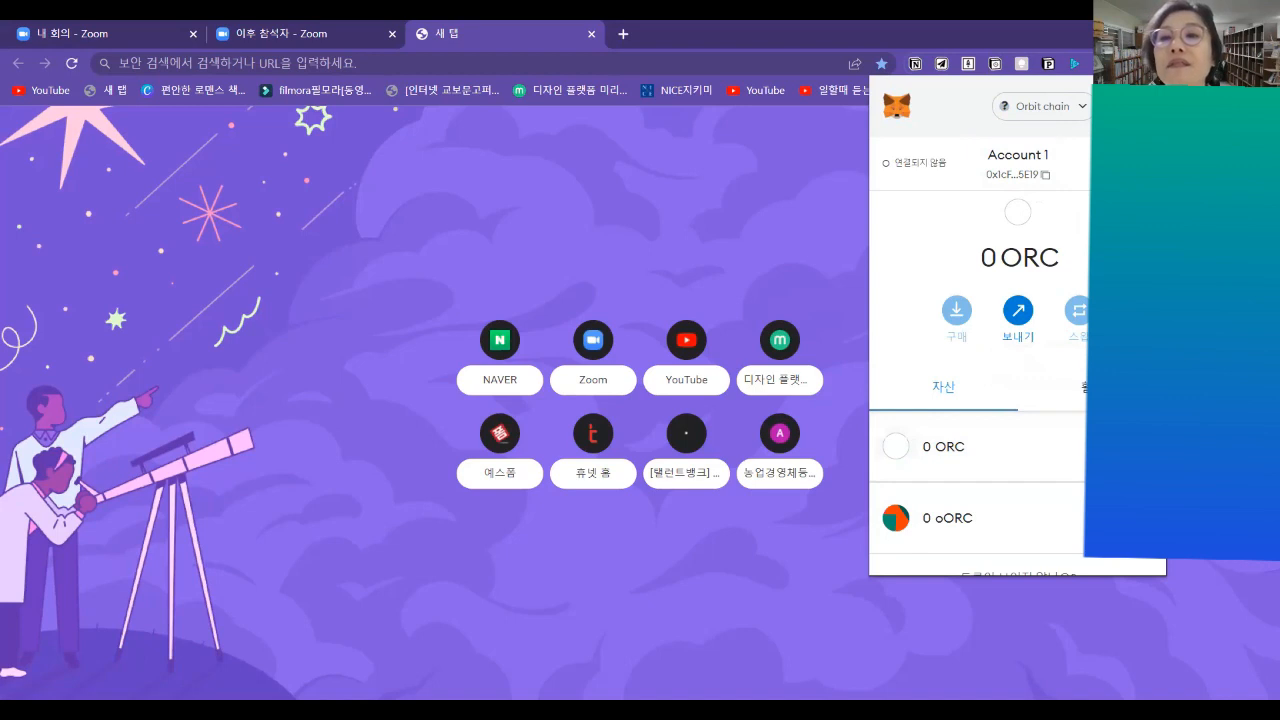
pyautogui.click(1017, 212)
pyautogui.click(1010, 248)
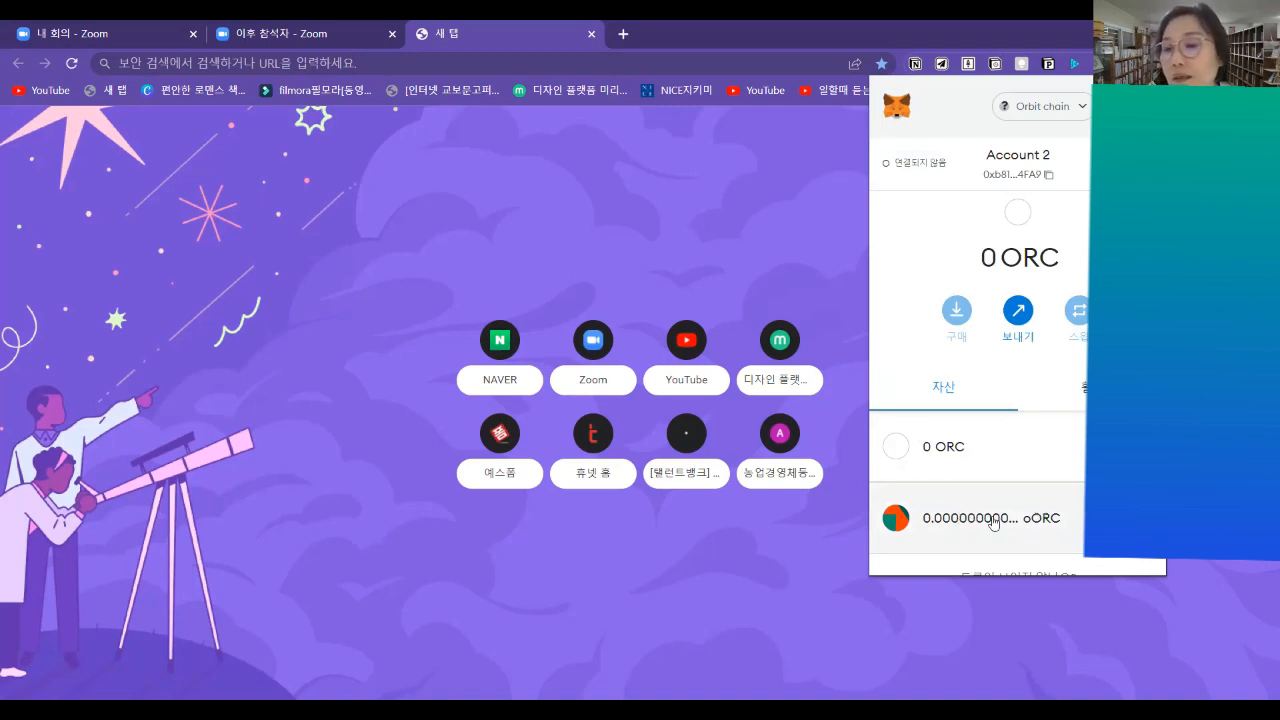
# Step: Switch the wallet's network to Ethereum Mainnet (이더리움 메인넷) and open the manual network-adding form to review its fields
pyautogui.click(1030, 106)
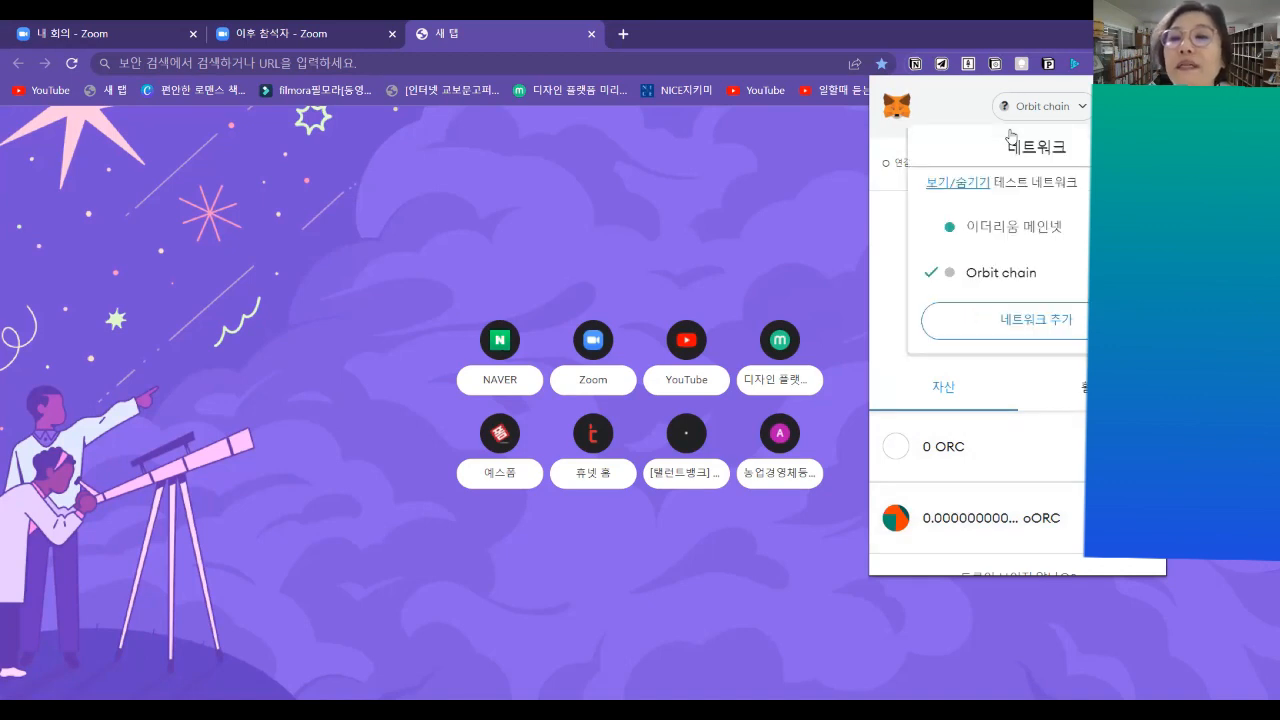
pyautogui.click(1030, 238)
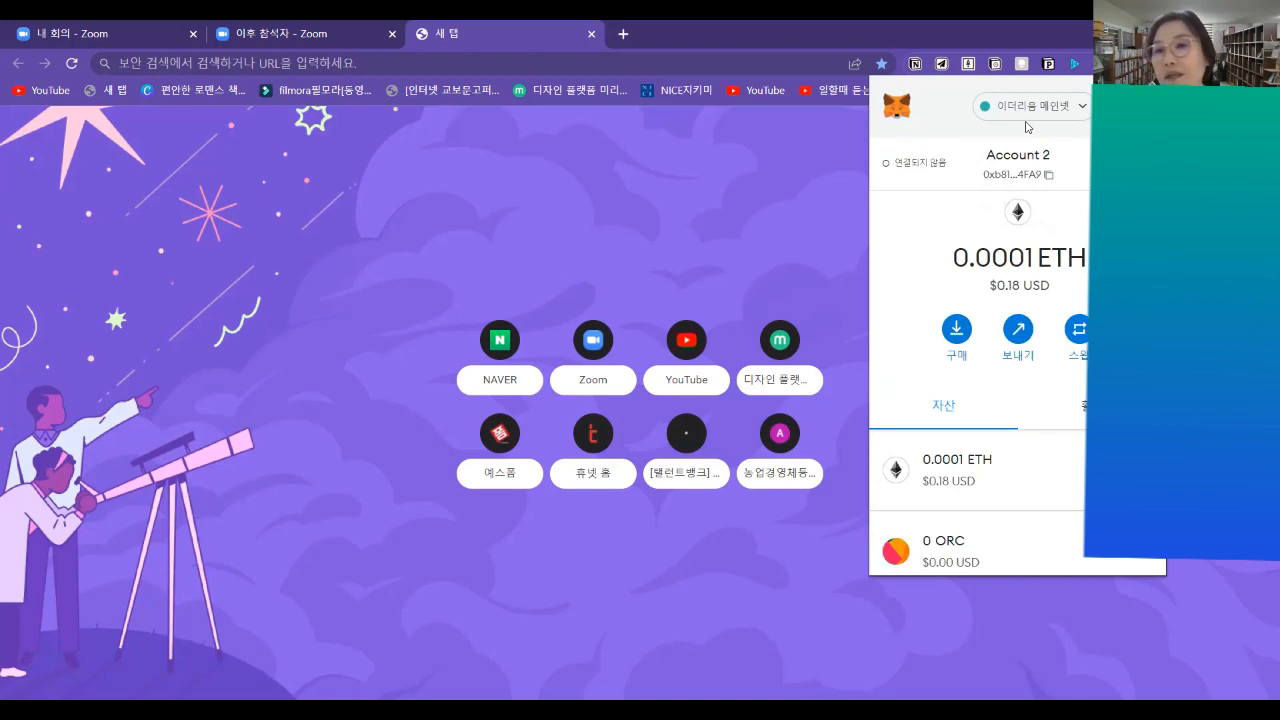
pyautogui.click(1027, 118)
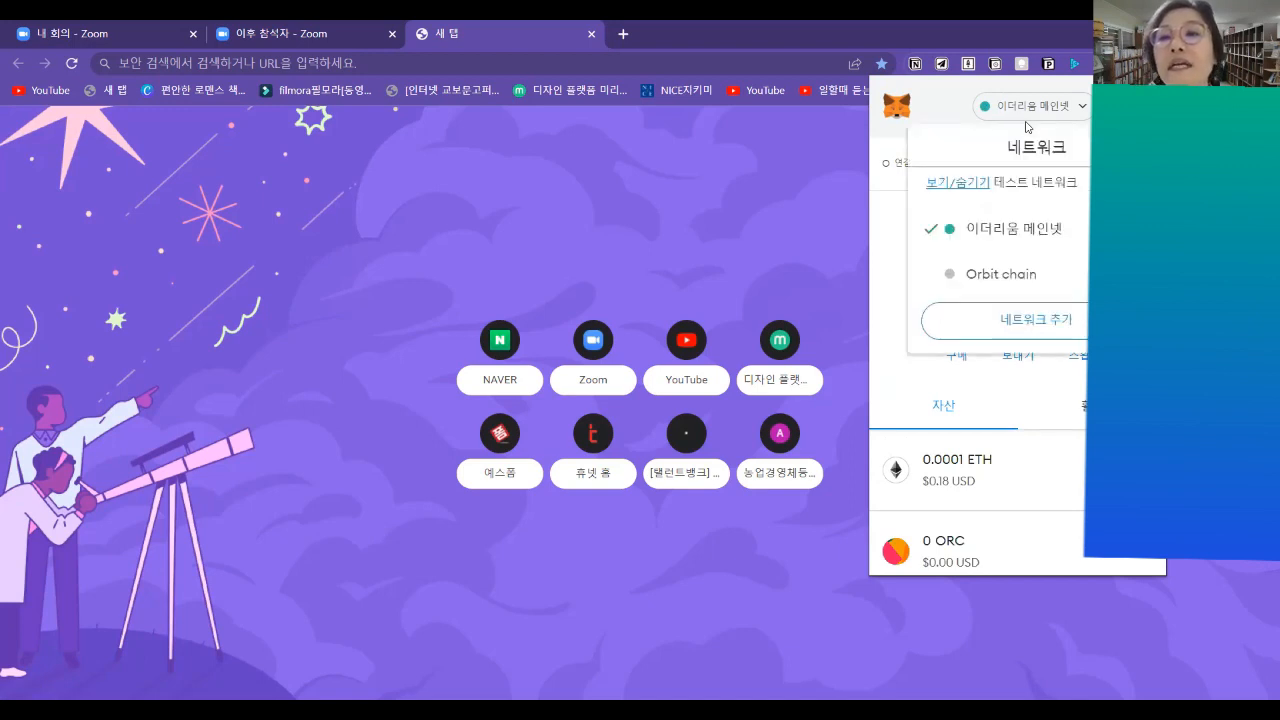
pyautogui.click(1010, 340)
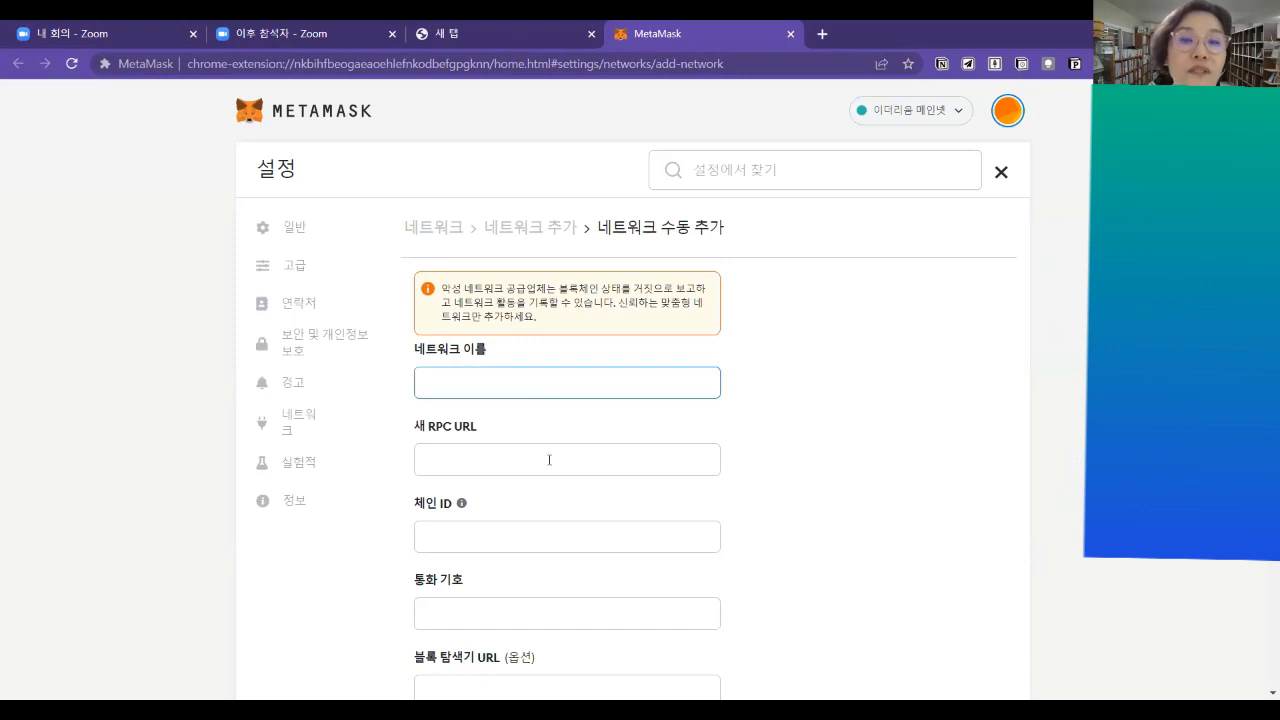
pyautogui.scroll(-1, 549, 460)
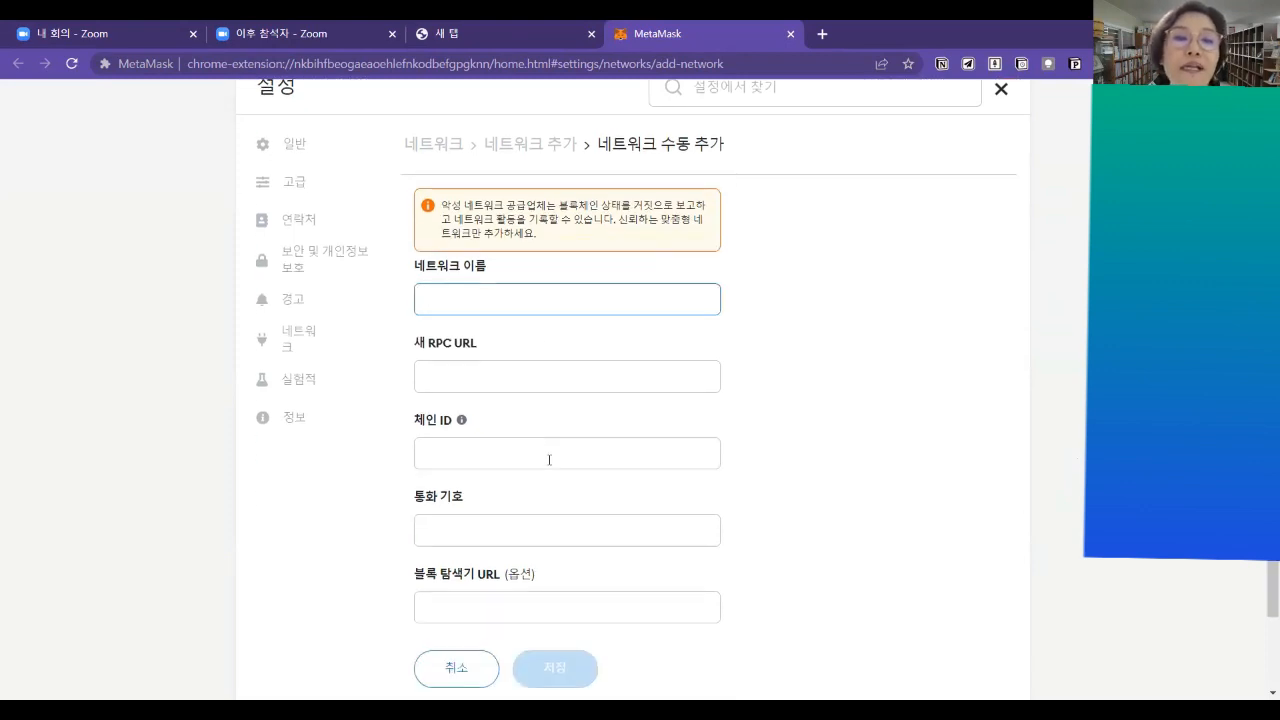
pyautogui.scroll(-1, 549, 460)
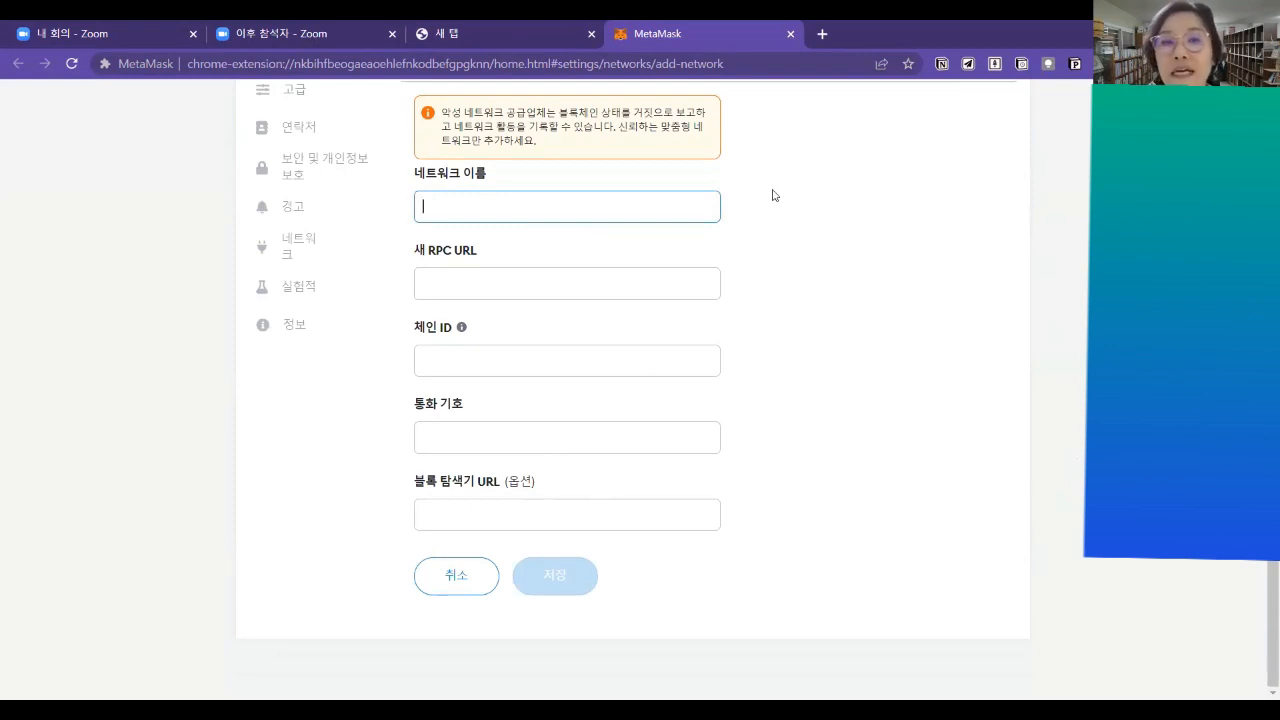
pyautogui.scroll(2, 735, 437)
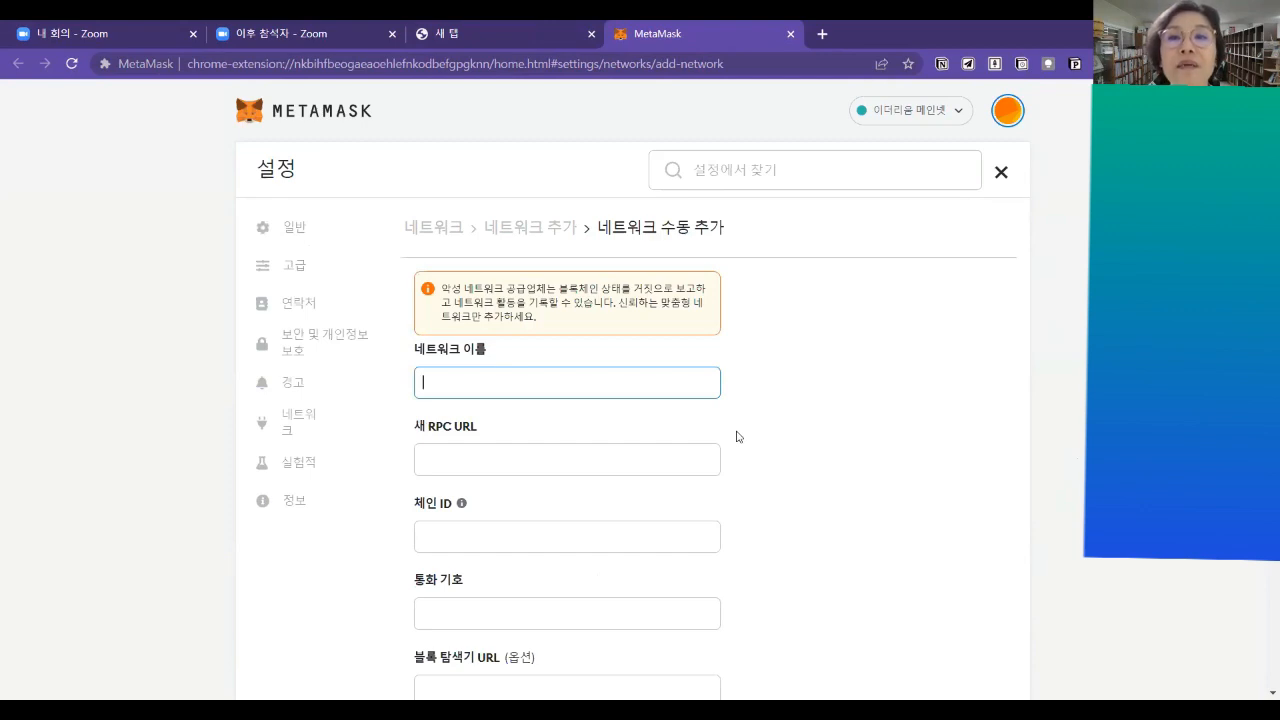
# Step: Make Account 1 the active account on Ethereum Mainnet and close the wallet settings
pyautogui.click(865, 128)
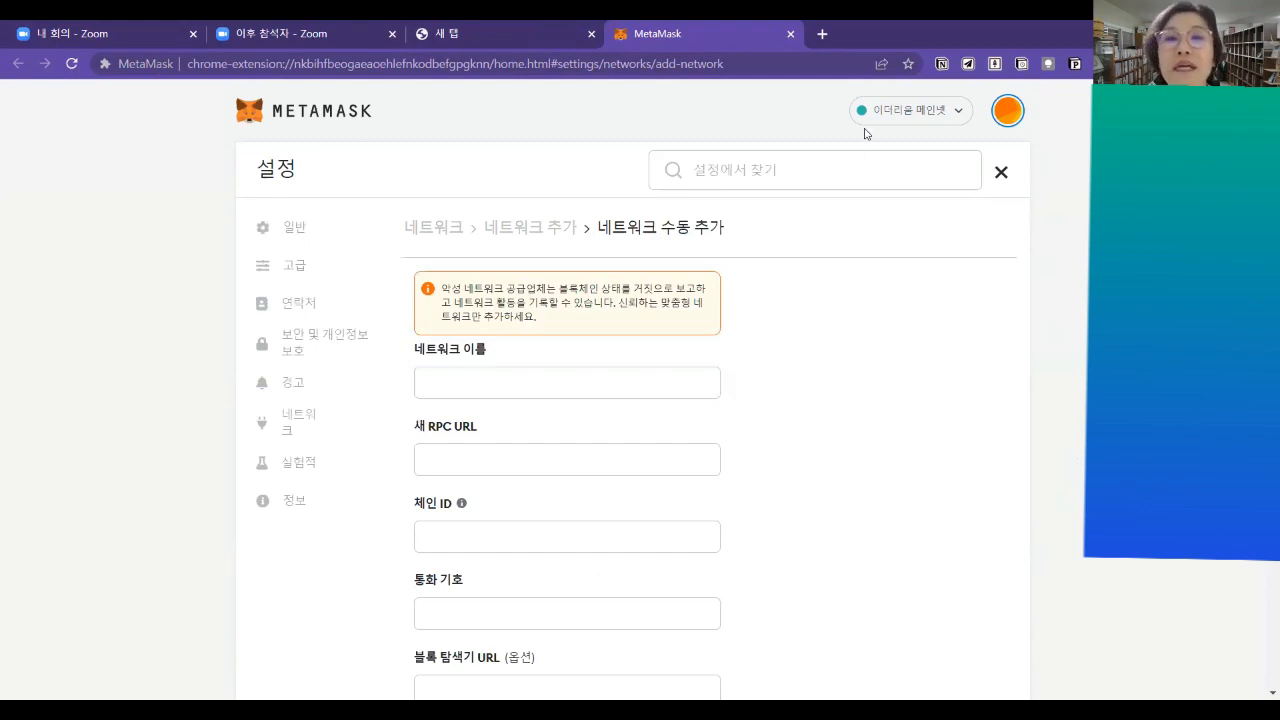
pyautogui.click(897, 247)
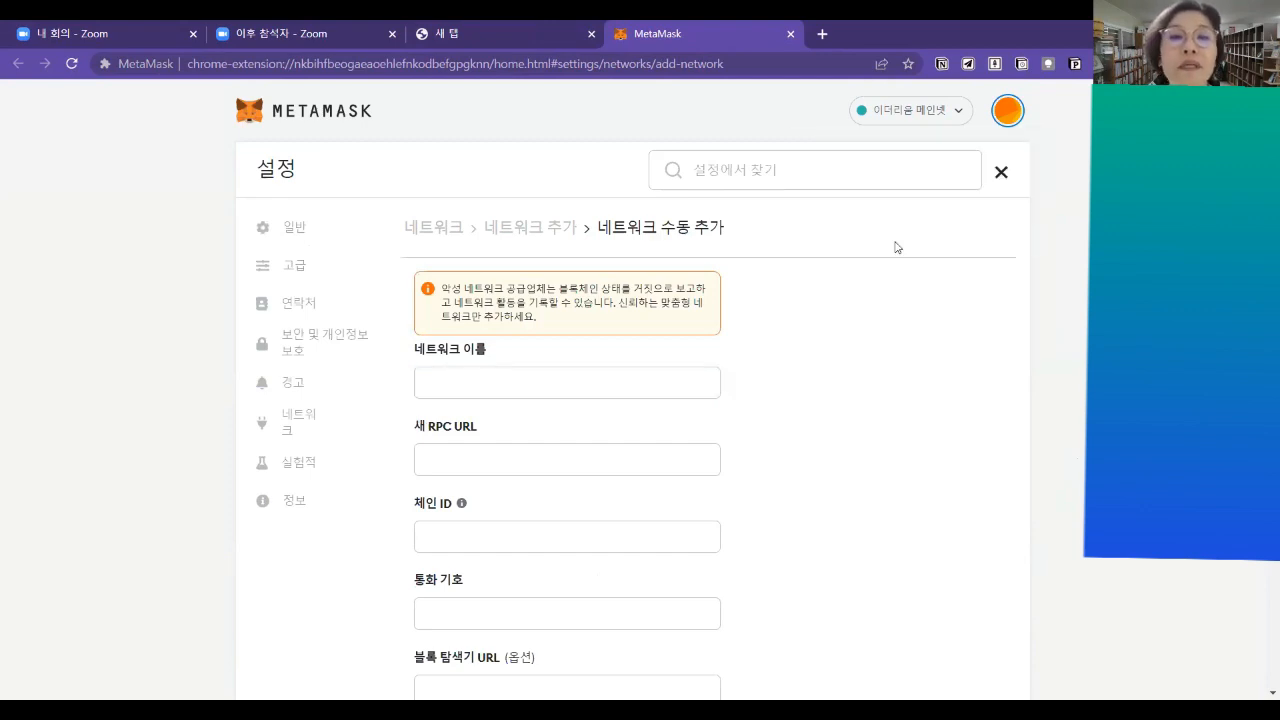
pyautogui.click(1008, 122)
pyautogui.click(915, 206)
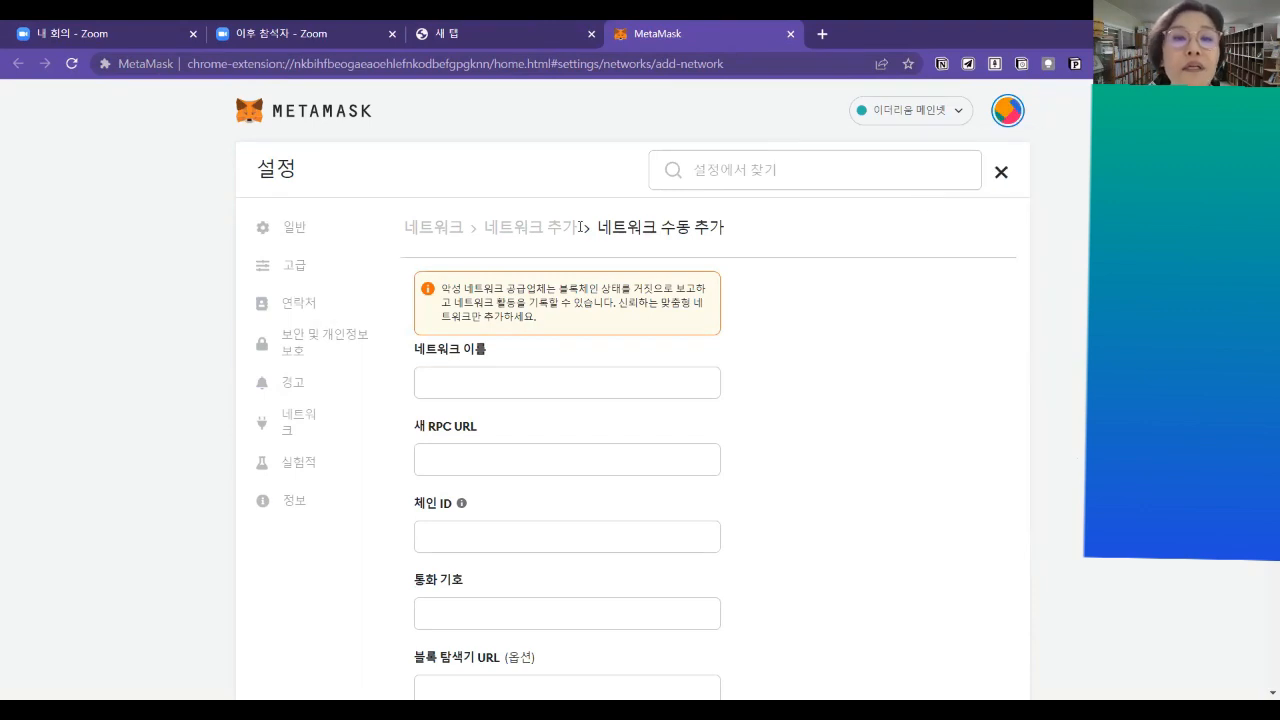
pyautogui.click(1000, 172)
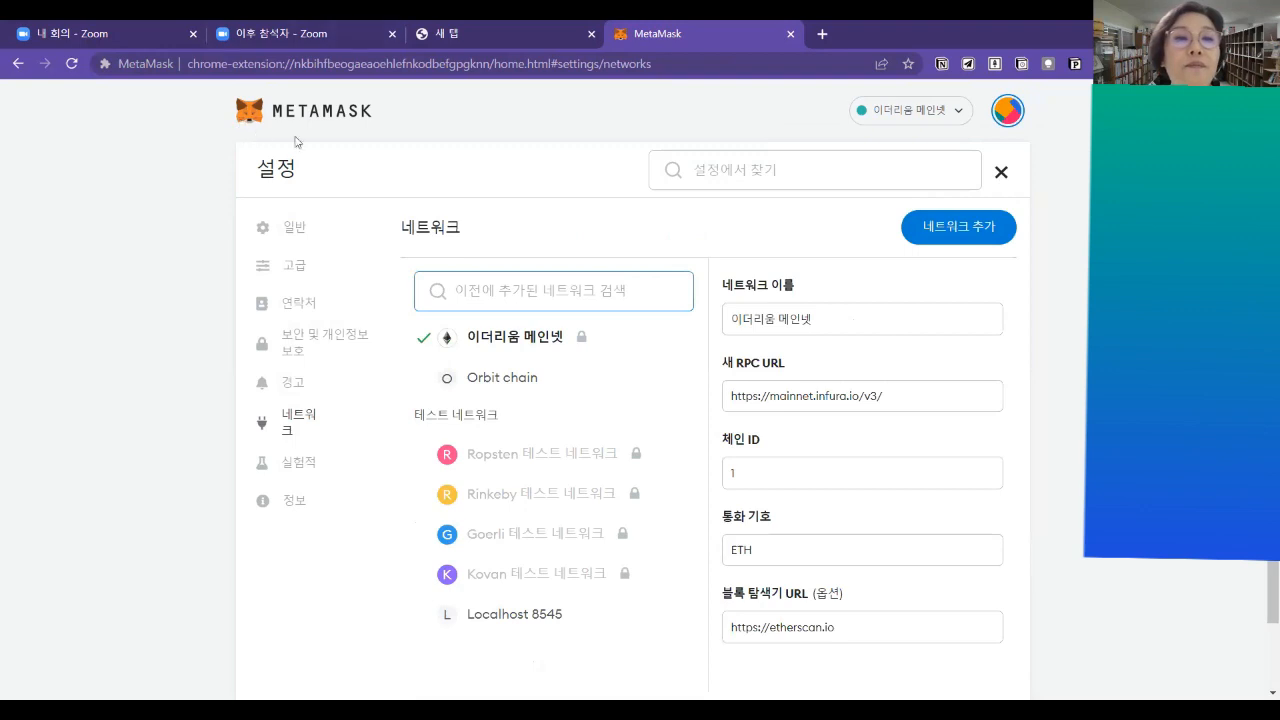
pyautogui.click(1001, 174)
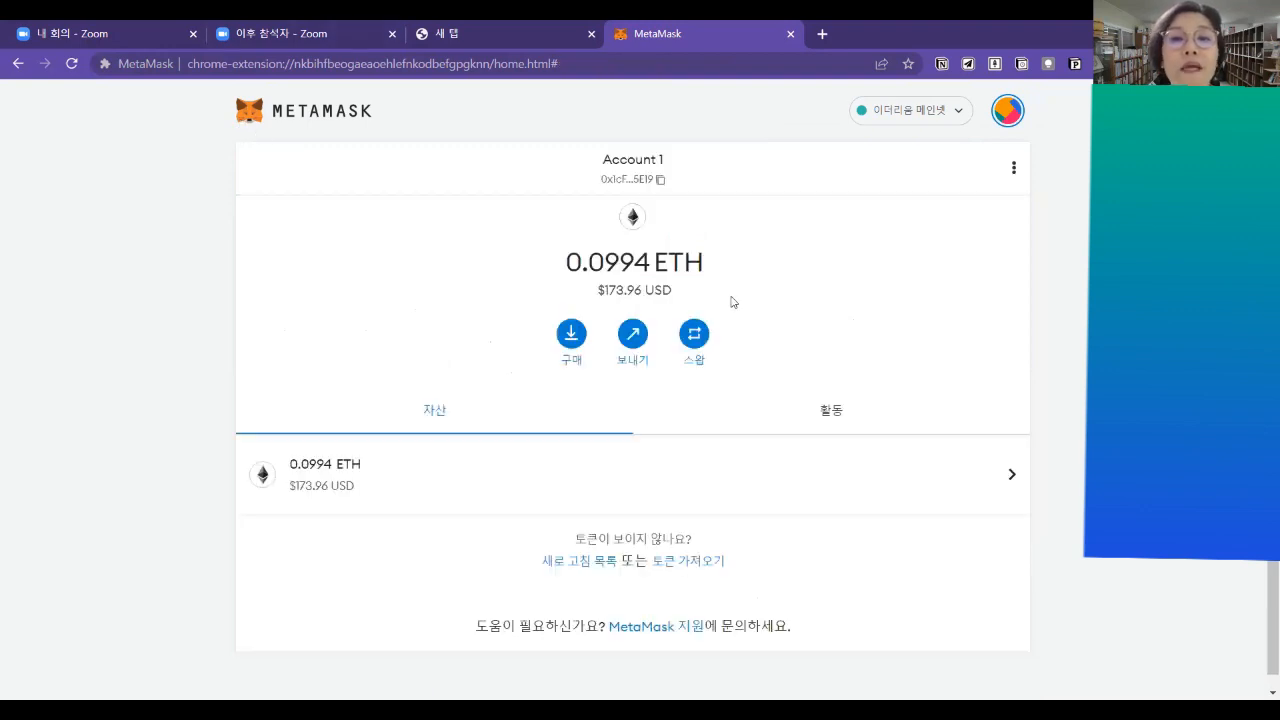
# Step: View the ETH swap form, declining smart transactions, and the send form, cancelling out of each
pyautogui.press('ctrl')
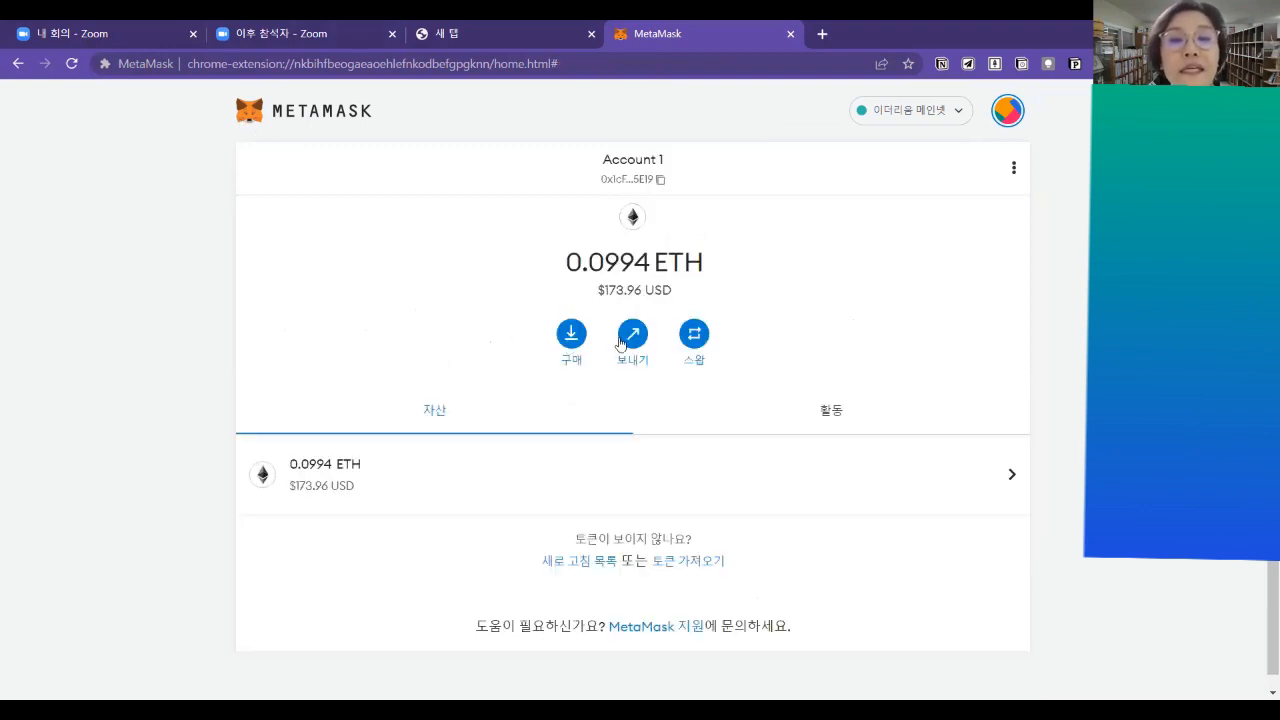
pyautogui.press('ctrl')
pyautogui.press('ctrl')
pyautogui.click(695, 340)
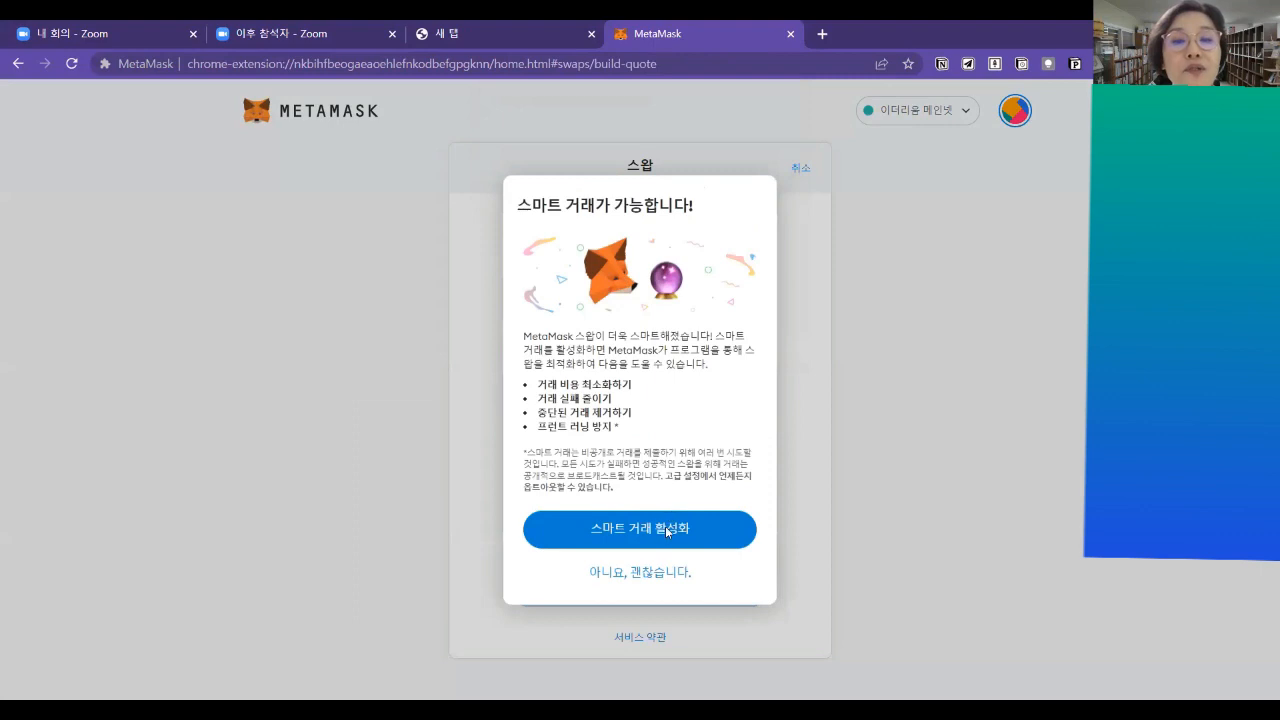
pyautogui.click(667, 574)
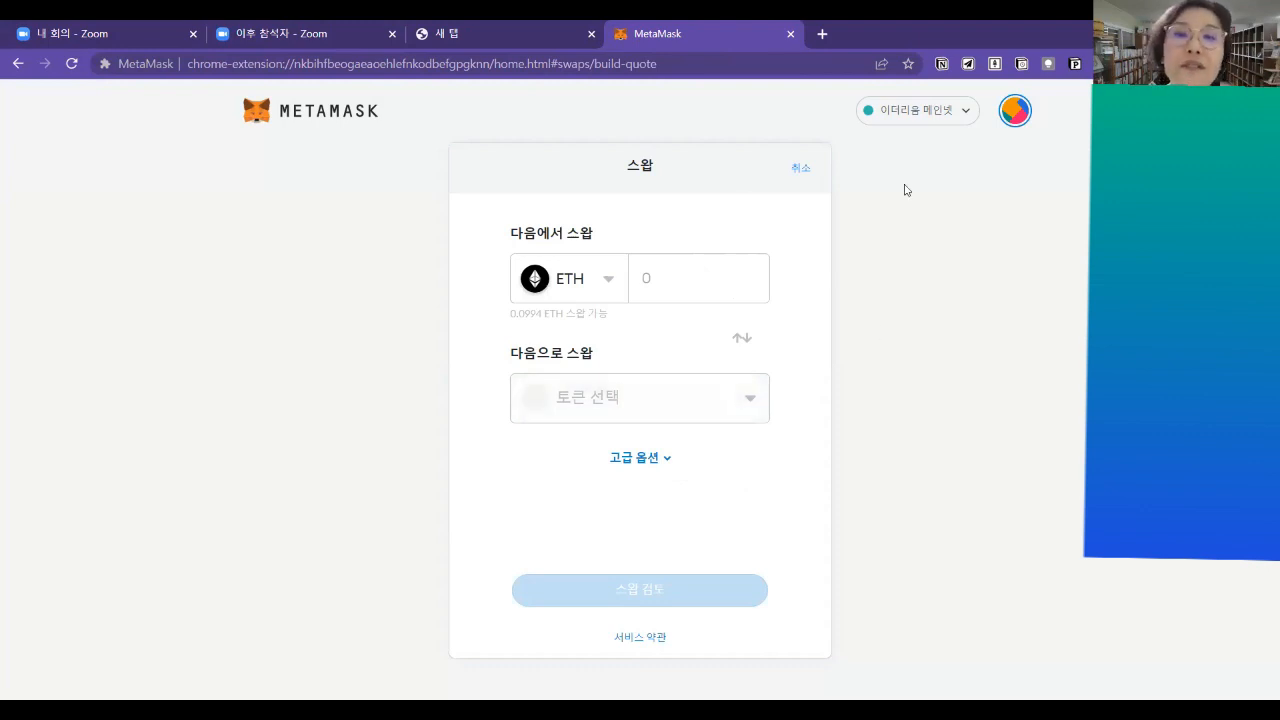
pyautogui.click(800, 172)
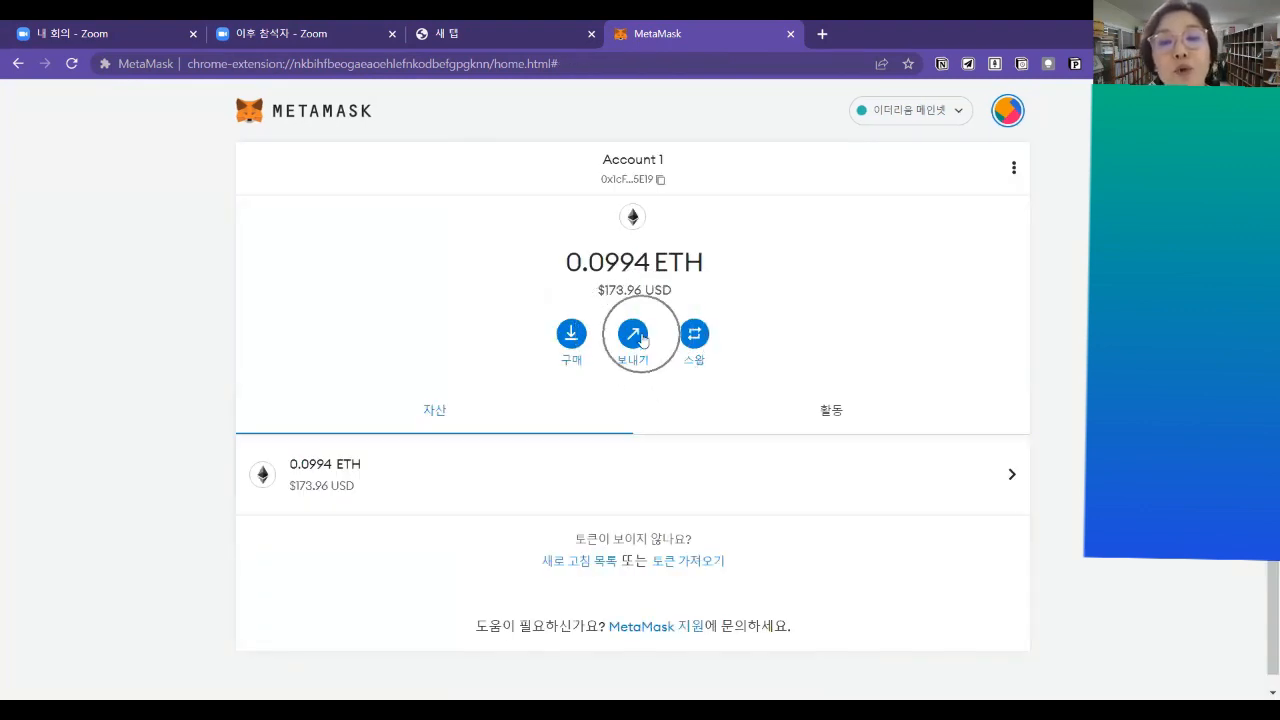
pyautogui.click(643, 340)
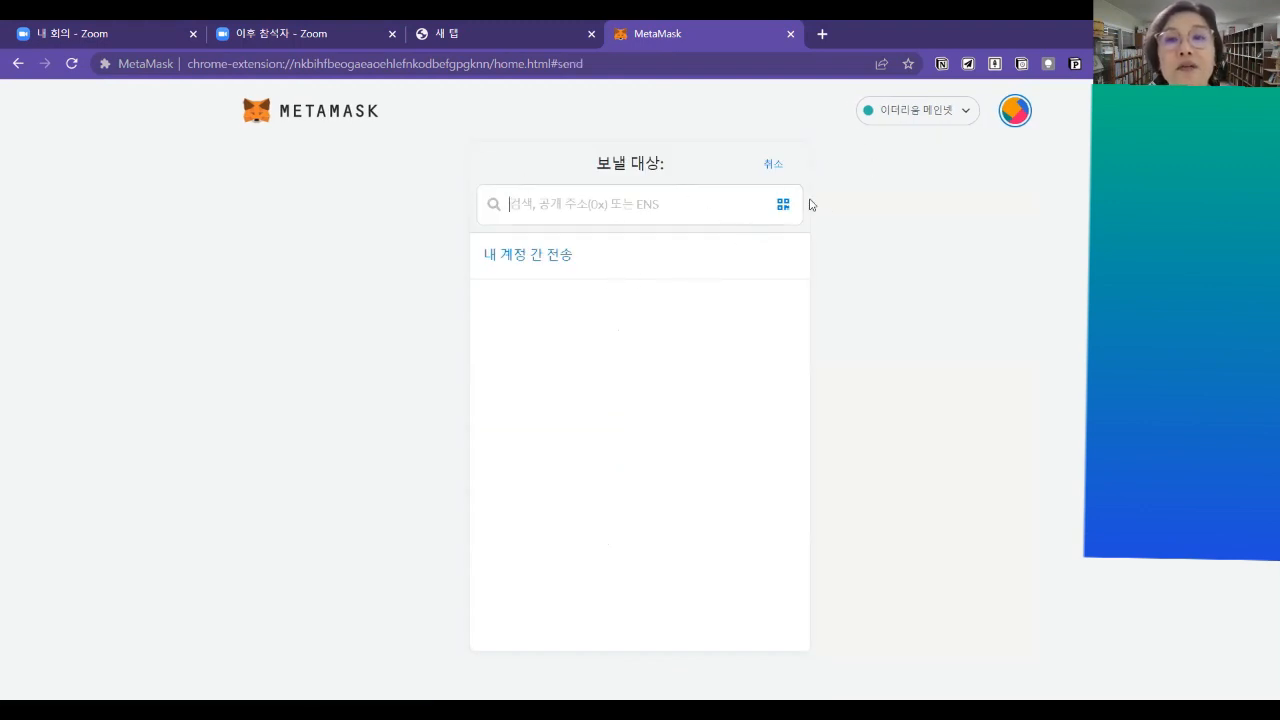
pyautogui.click(780, 168)
# Step: Review the ETH purchase providers and the direct deposit option for Account 1, and close the list
pyautogui.click(573, 335)
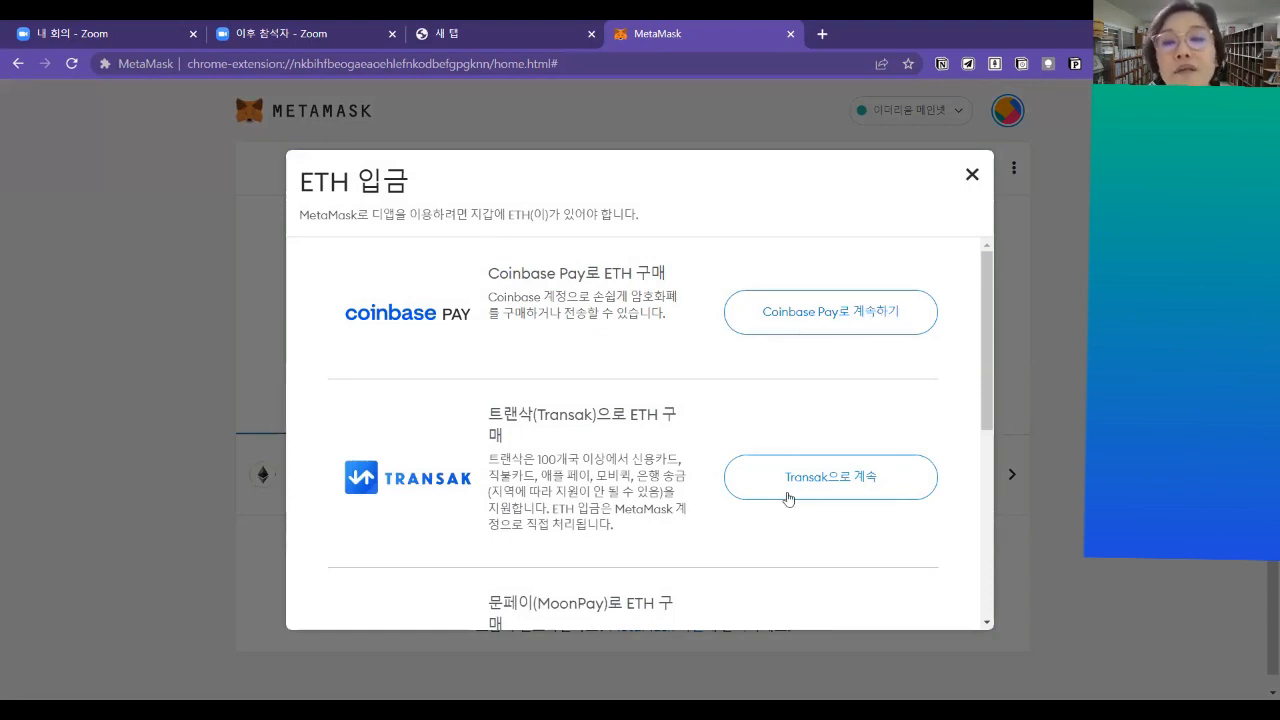
pyautogui.scroll(-3, 826, 492)
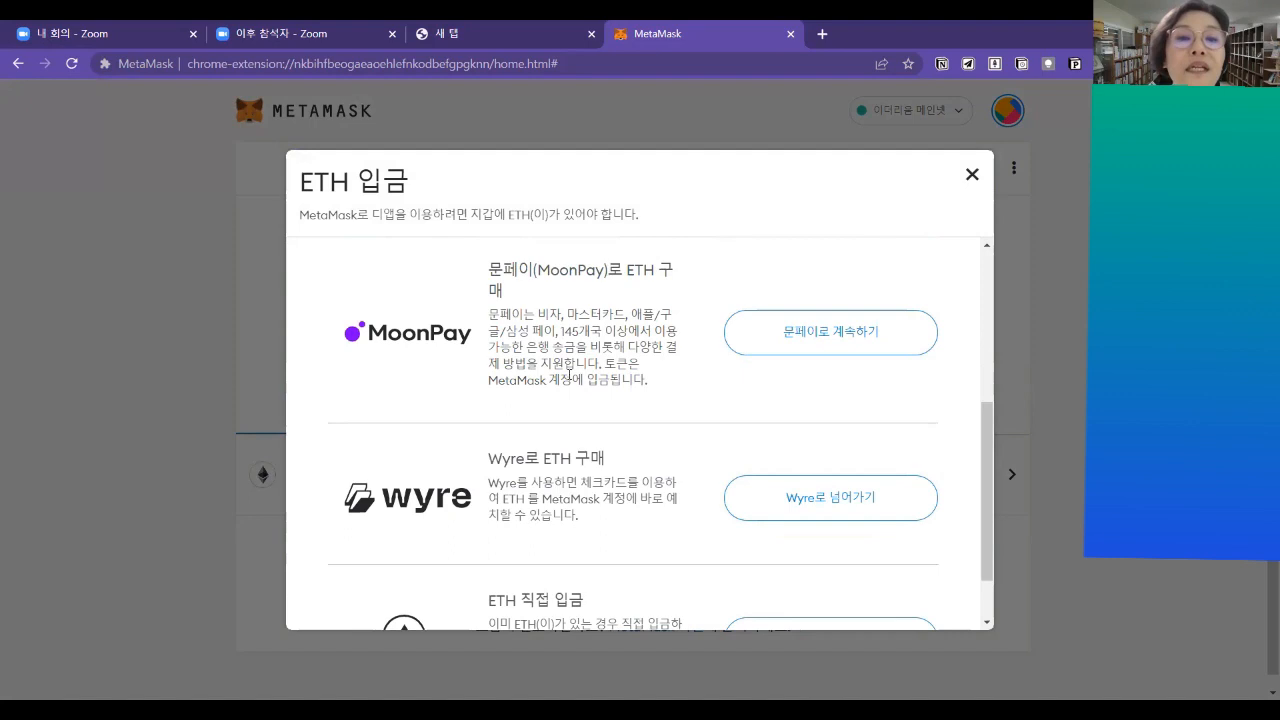
pyautogui.scroll(-1, 600, 350)
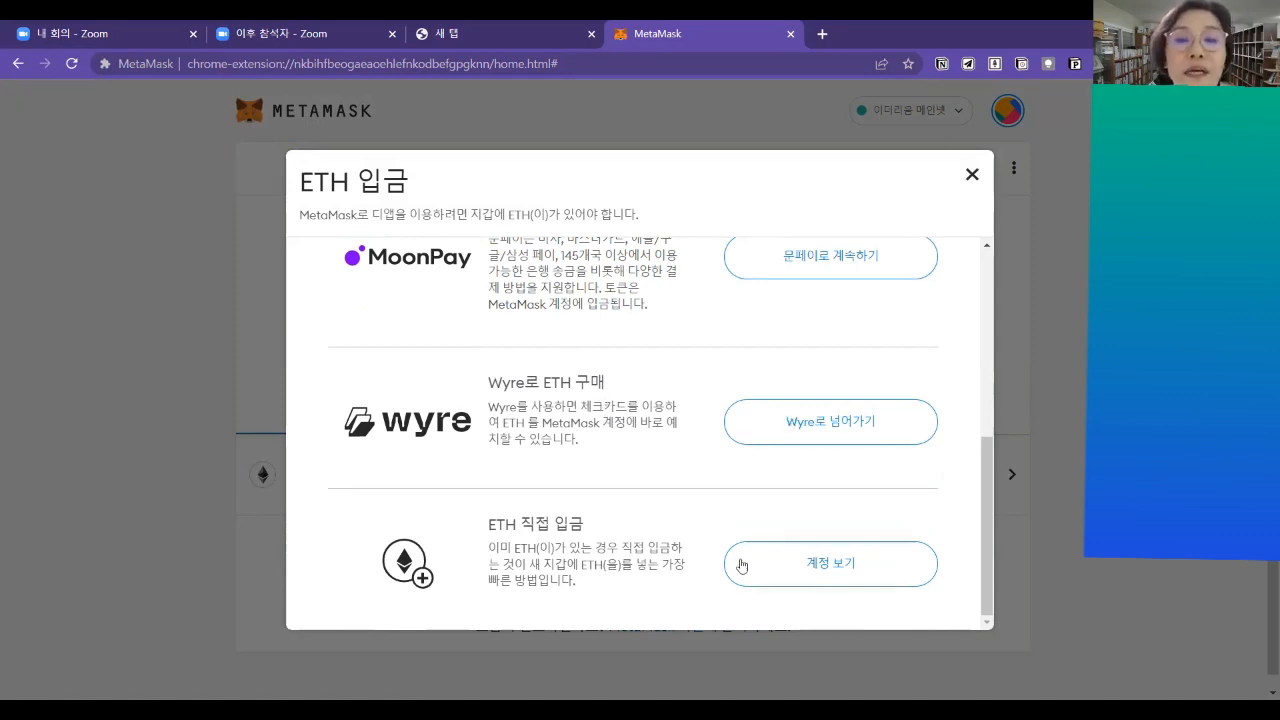
pyautogui.scroll(5, 874, 531)
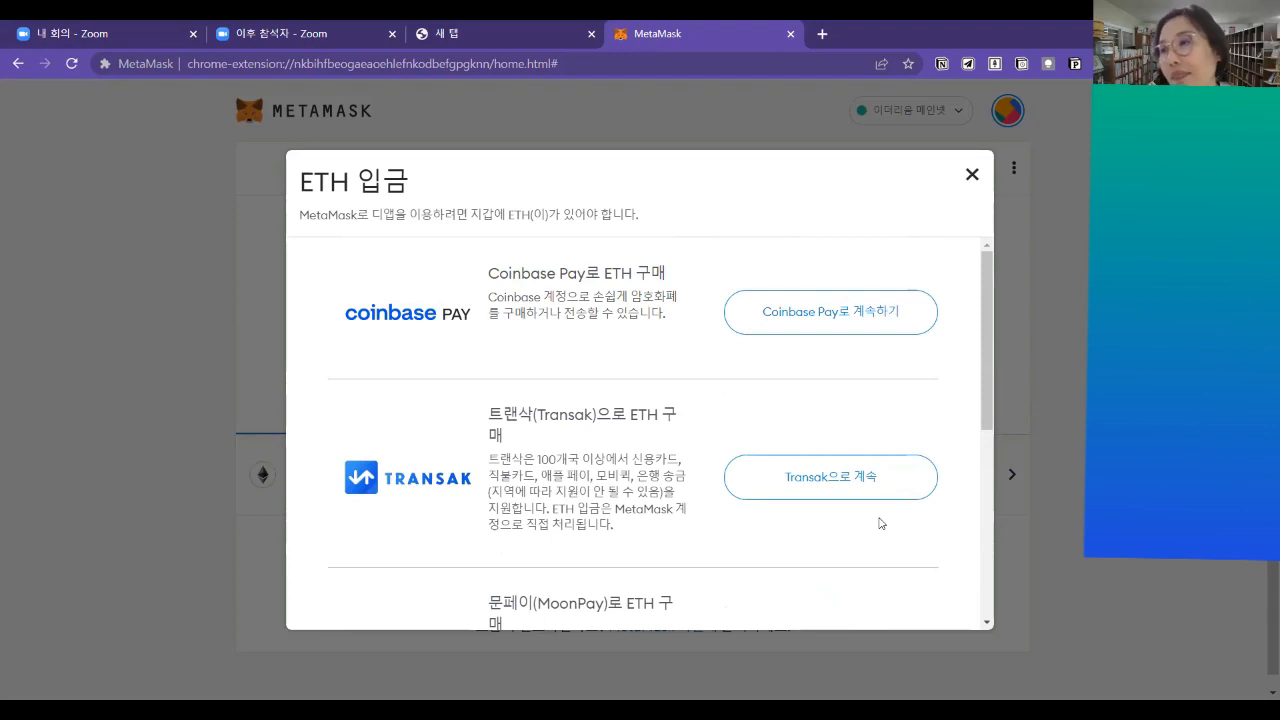
pyautogui.click(970, 175)
pyautogui.click(567, 341)
pyautogui.scroll(-5, 565, 337)
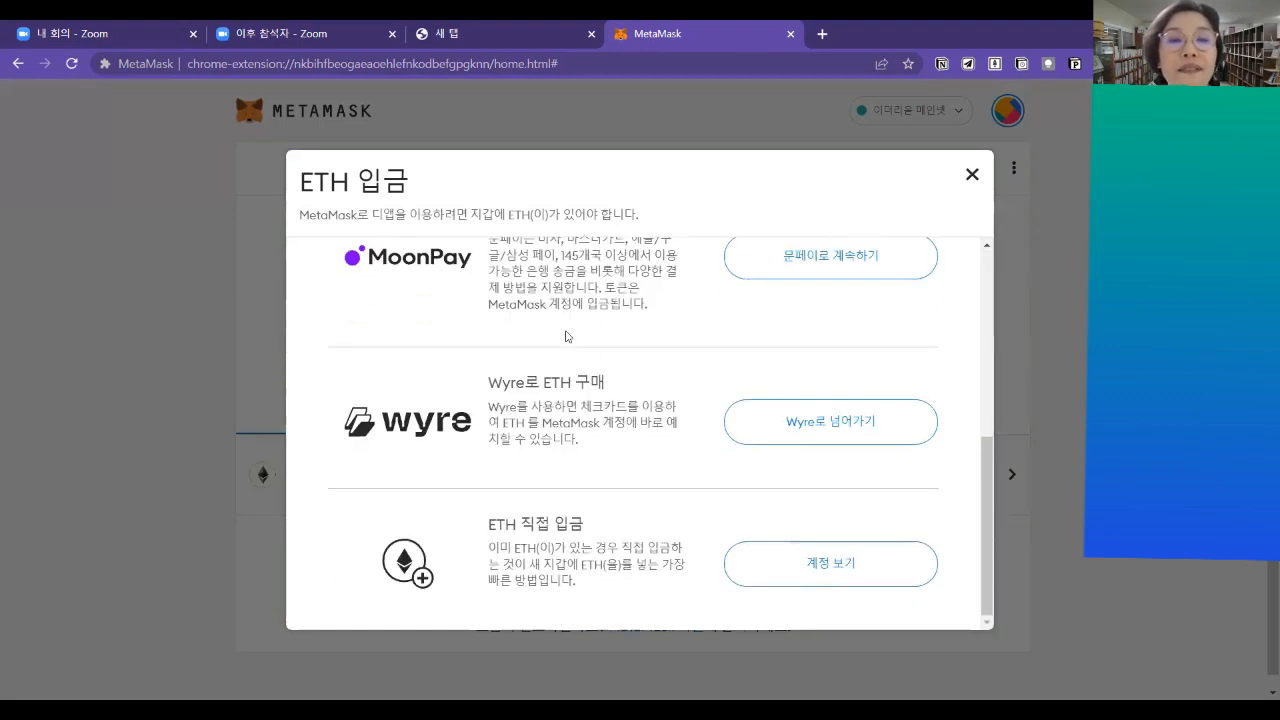
pyautogui.click(971, 174)
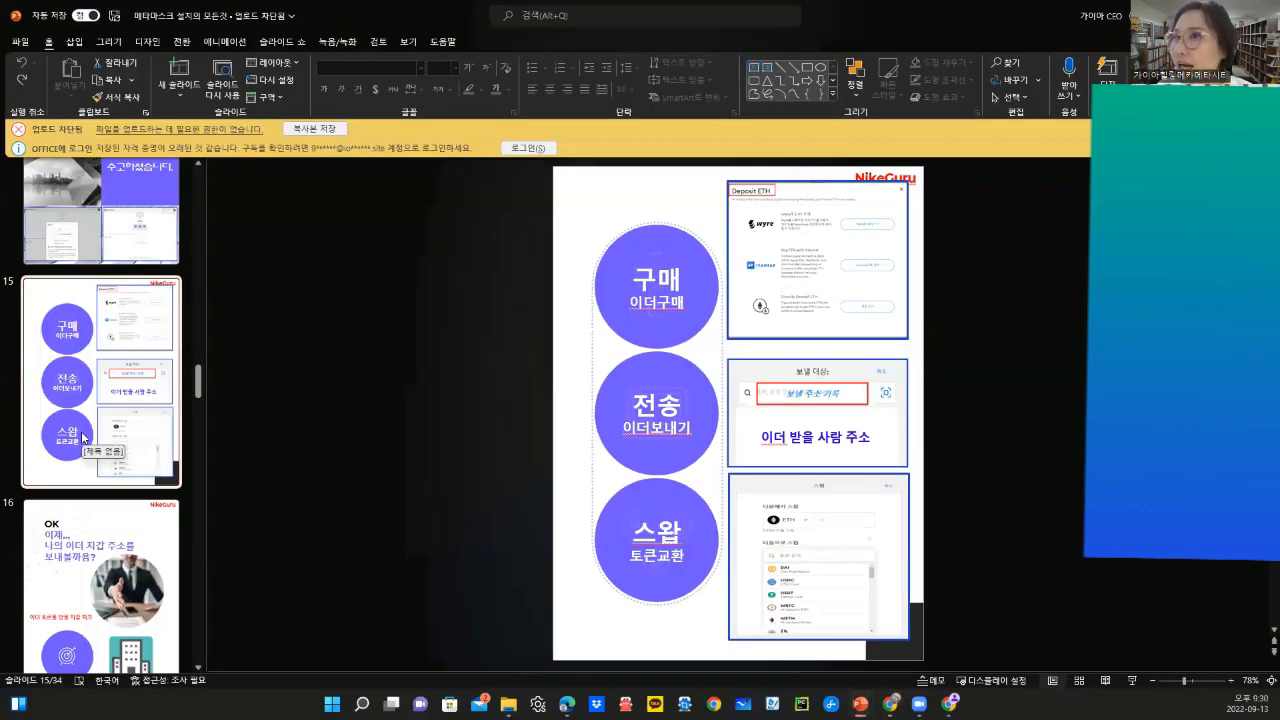
# Step: In the PowerPoint deck, show slides 16 to 19 on copying and texting the wallet address and starting the mobile wallet
pyautogui.scroll(-2, 84, 437)
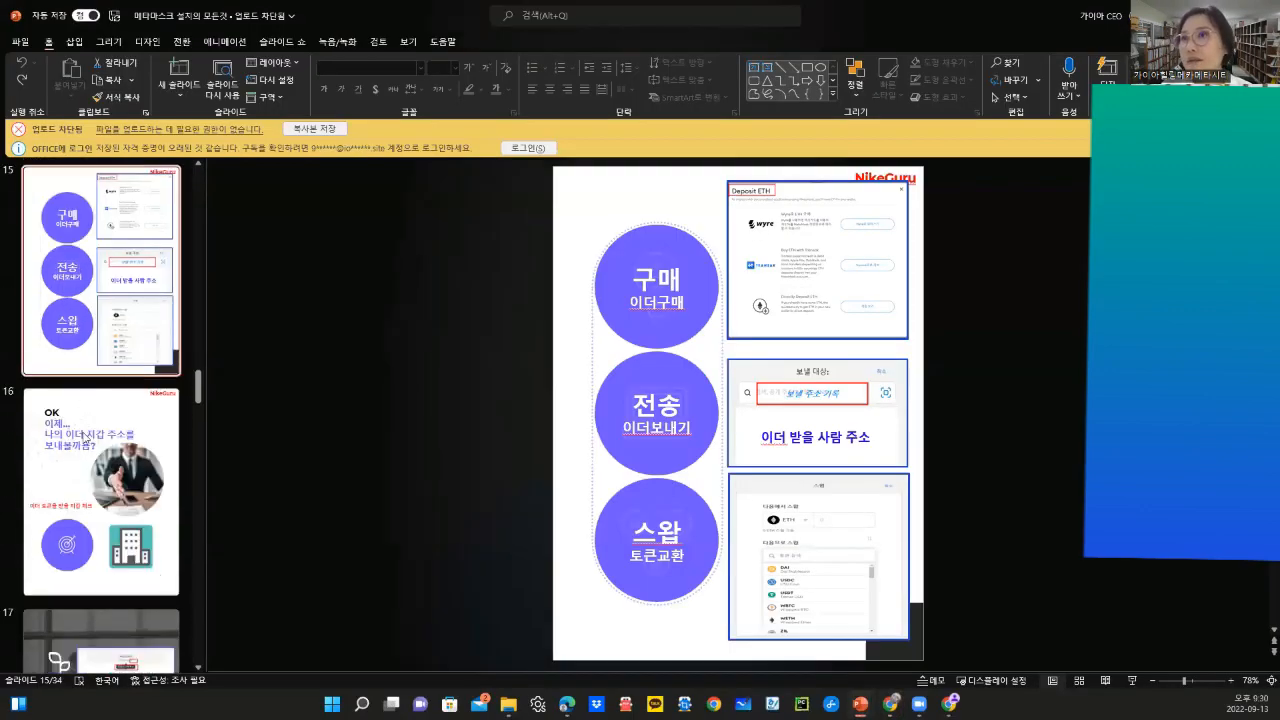
pyautogui.click(85, 437)
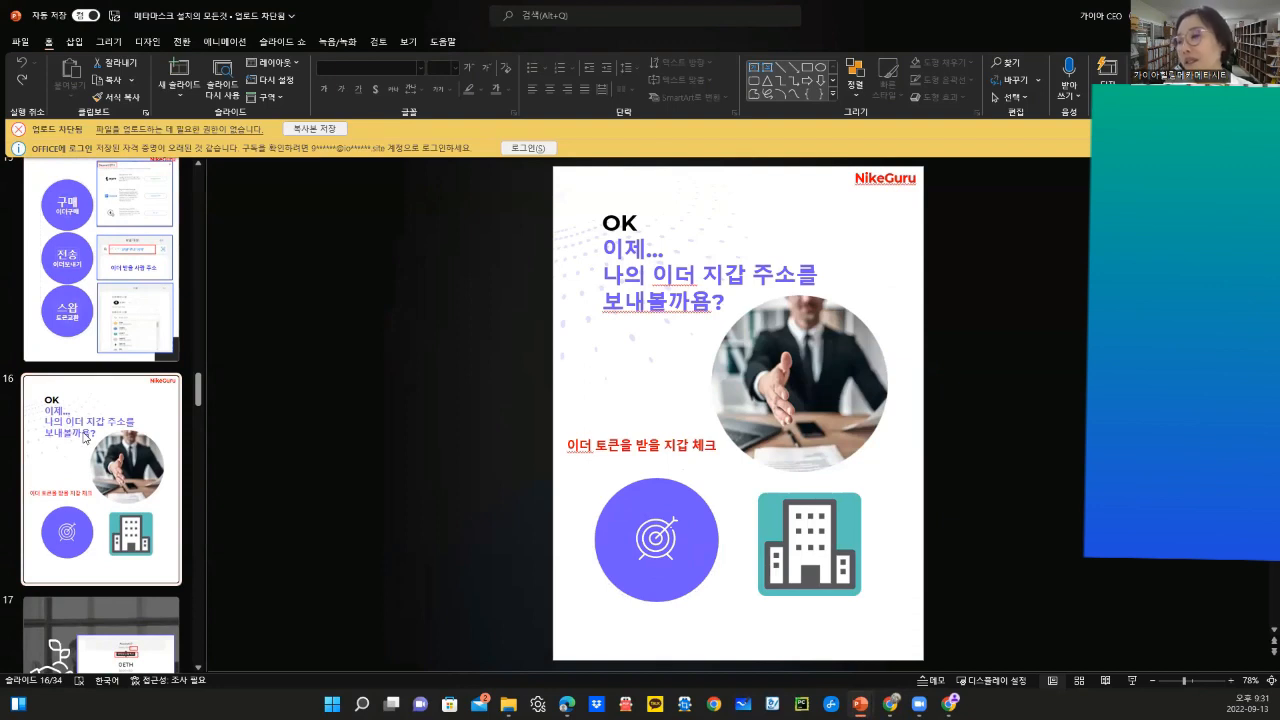
pyautogui.scroll(-2, 84, 437)
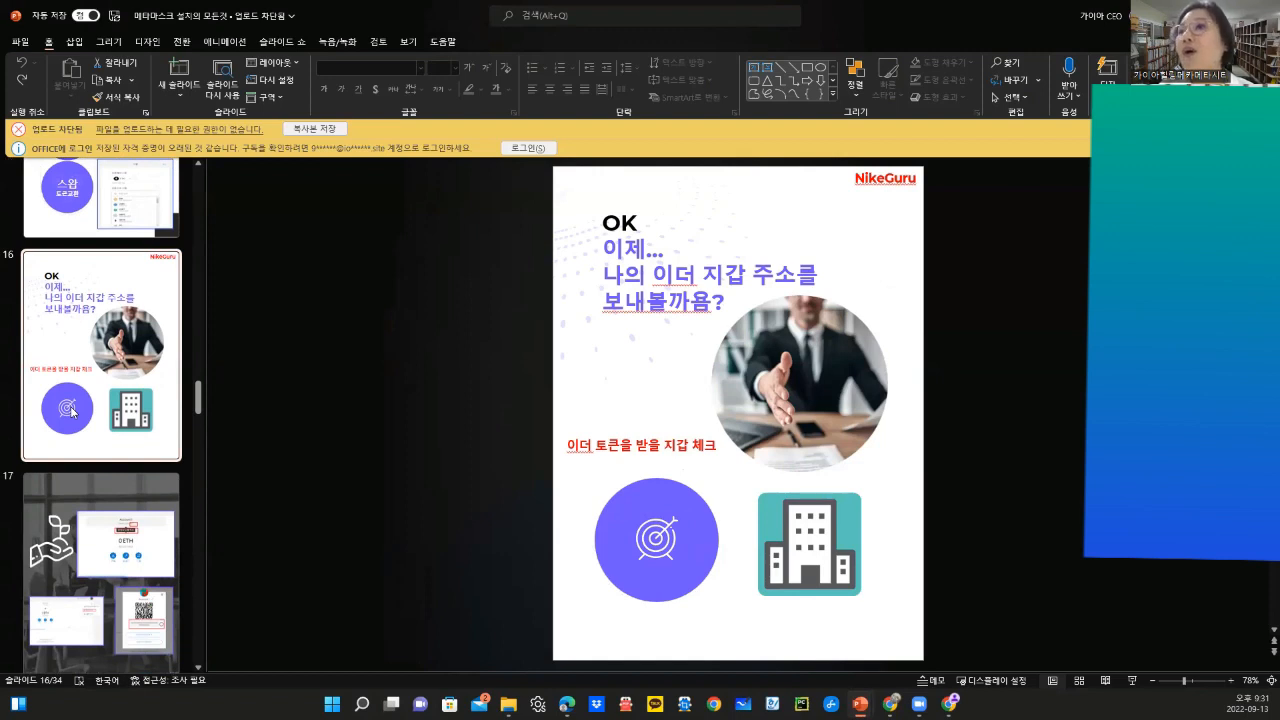
pyautogui.scroll(-4, 72, 410)
pyautogui.click(70, 406)
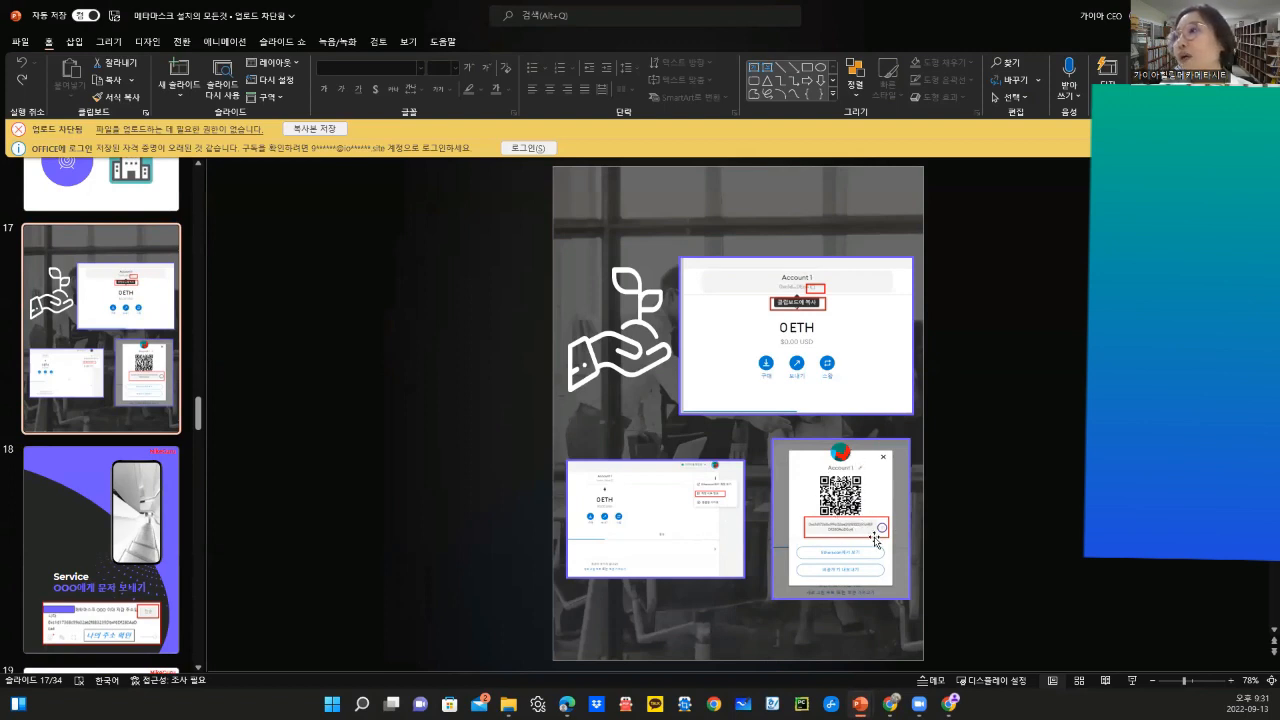
pyautogui.click(155, 580)
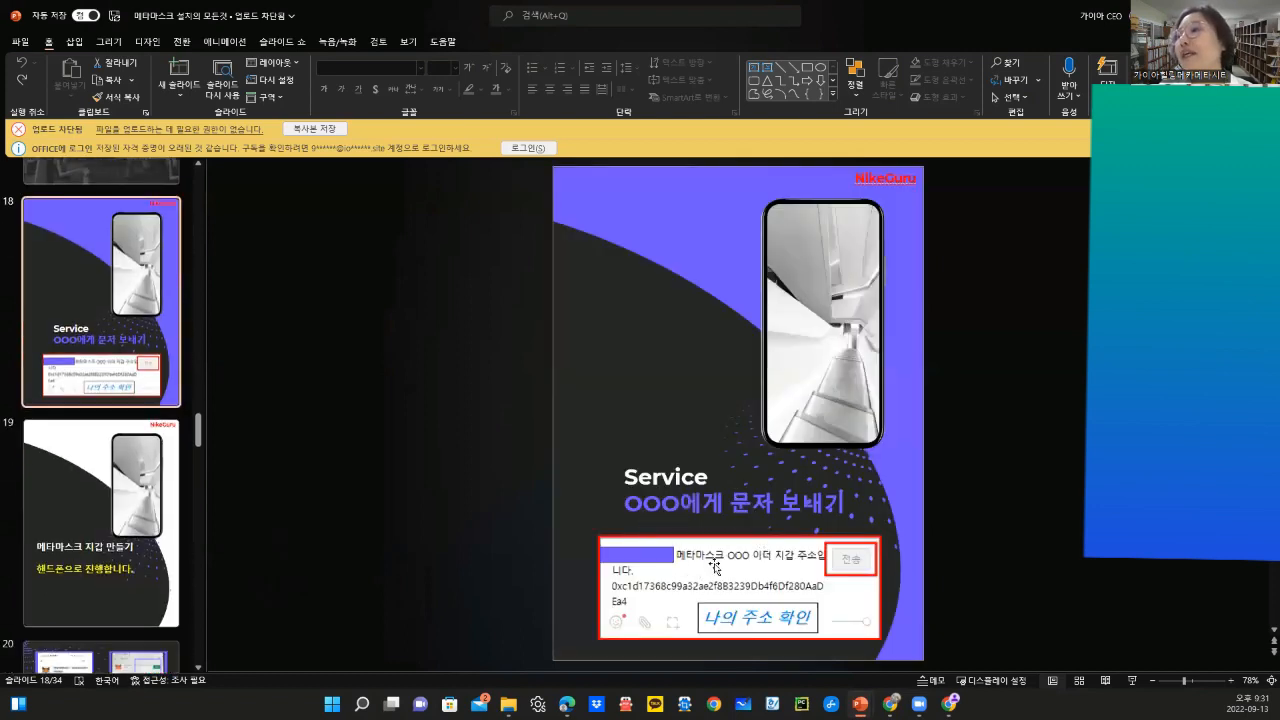
pyautogui.click(72, 542)
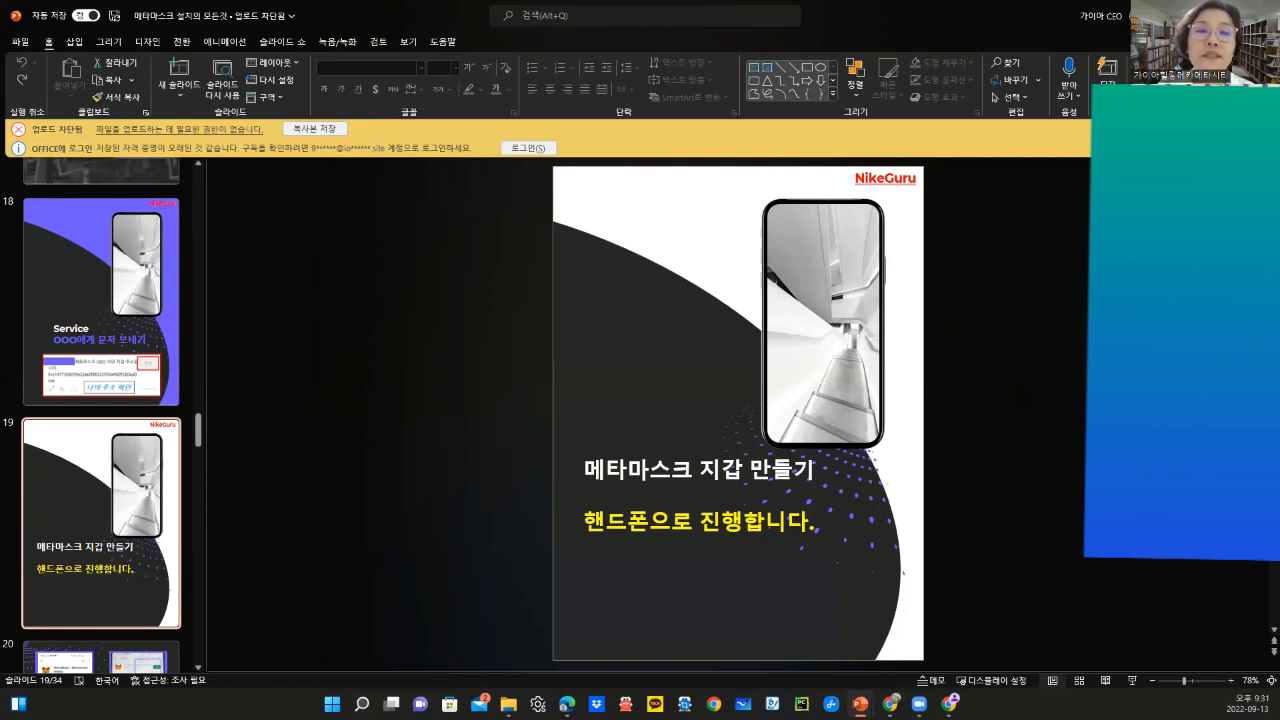
# Step: Show slide 20 on installing MetaMask from Google Play and slide 21 on creating or importing a wallet on a phone
pyautogui.click(890, 705)
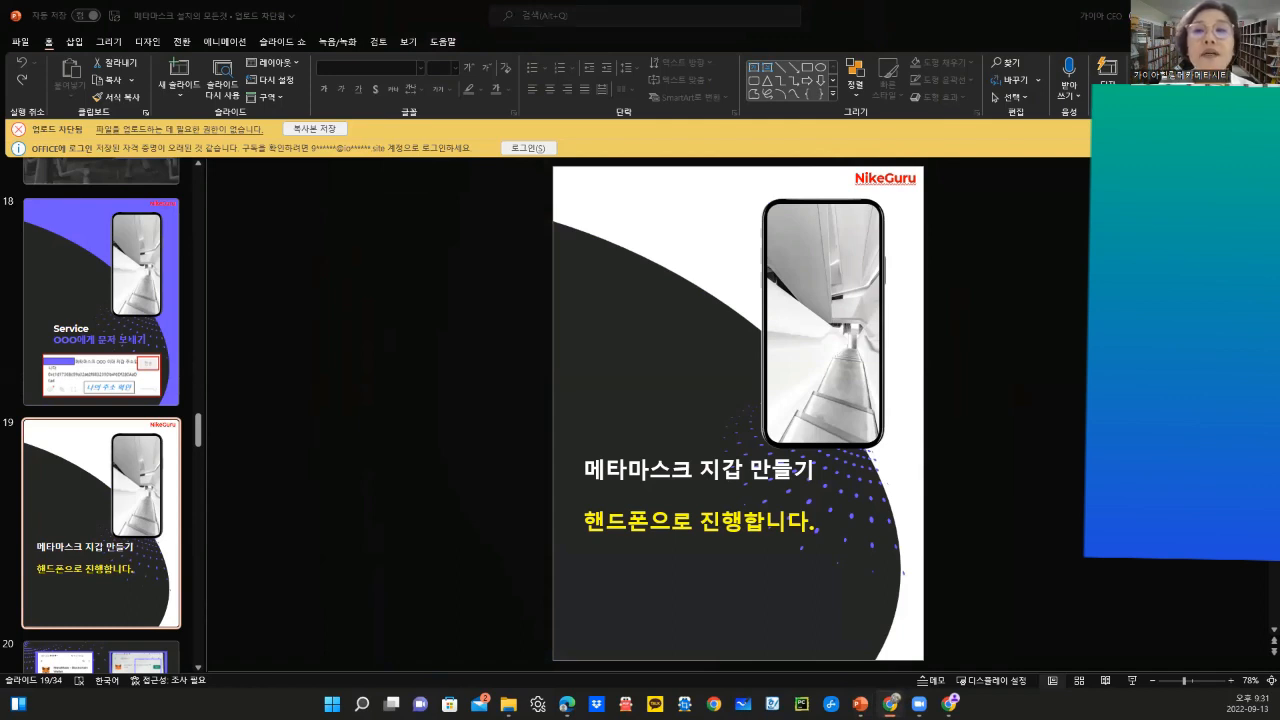
pyautogui.click(129, 513)
pyautogui.scroll(-3, 129, 510)
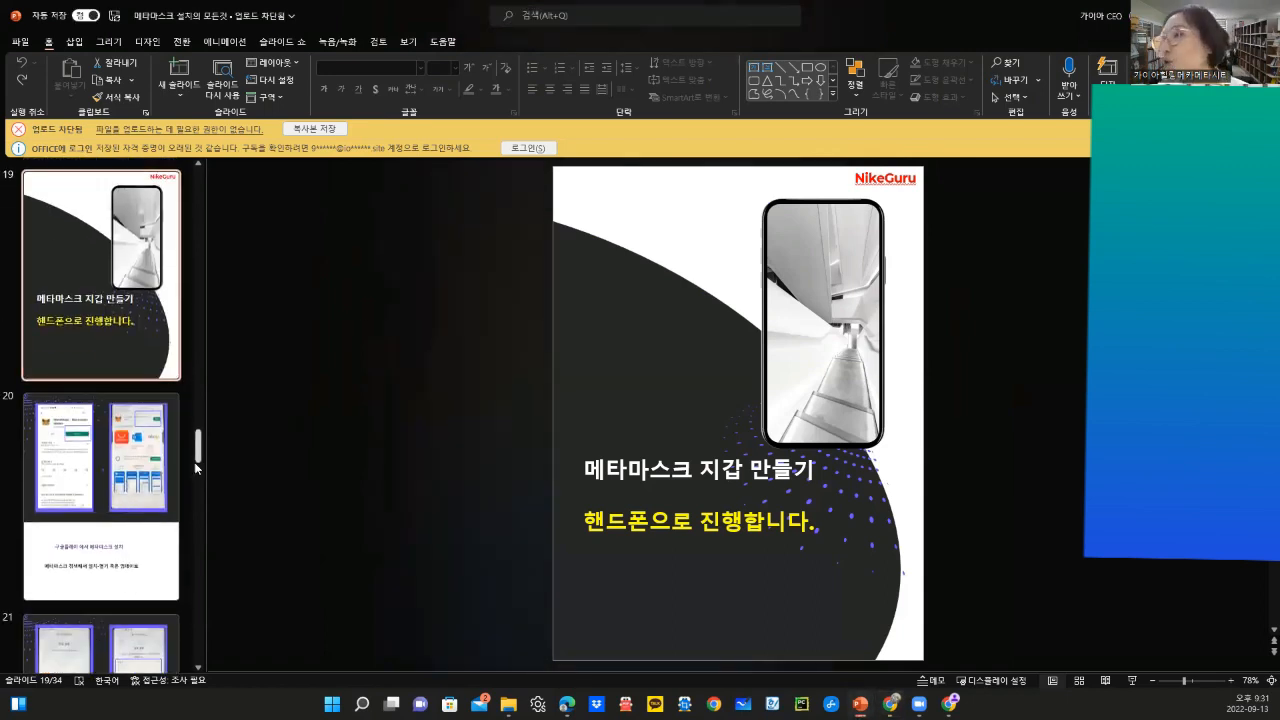
pyautogui.click(116, 466)
pyautogui.click(480, 338)
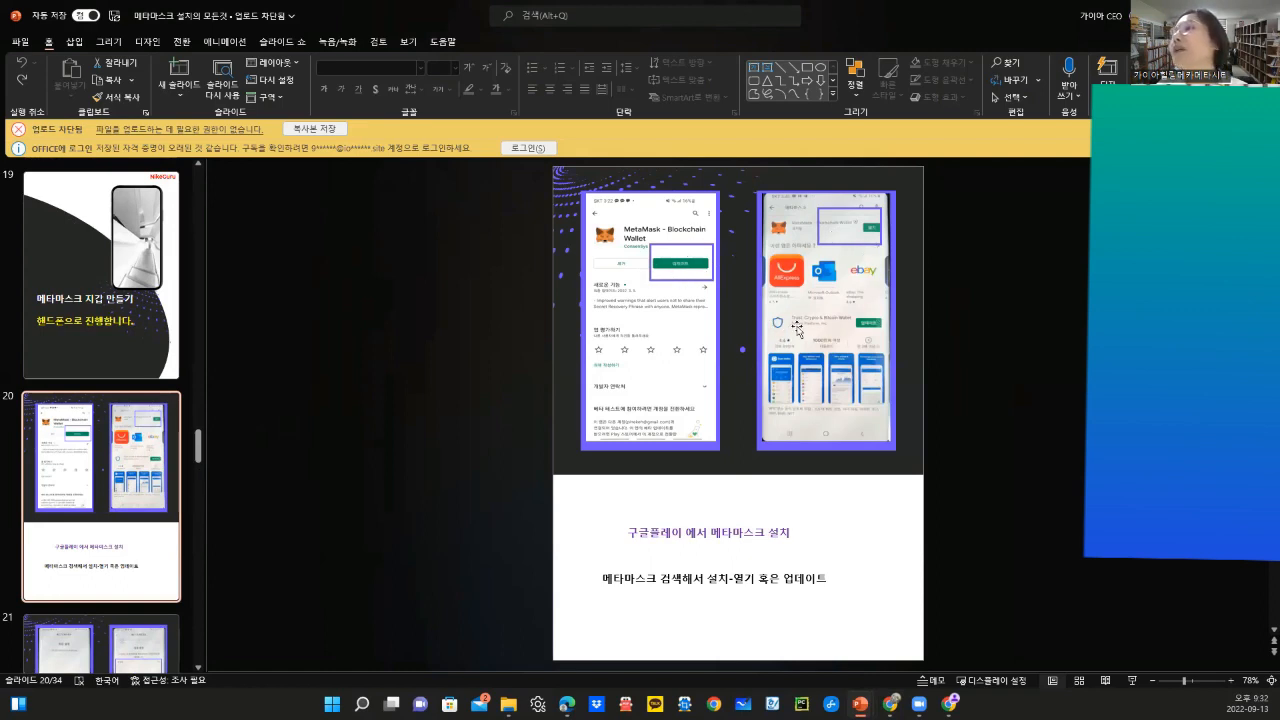
pyautogui.press('ctrl')
pyautogui.press('ctrl')
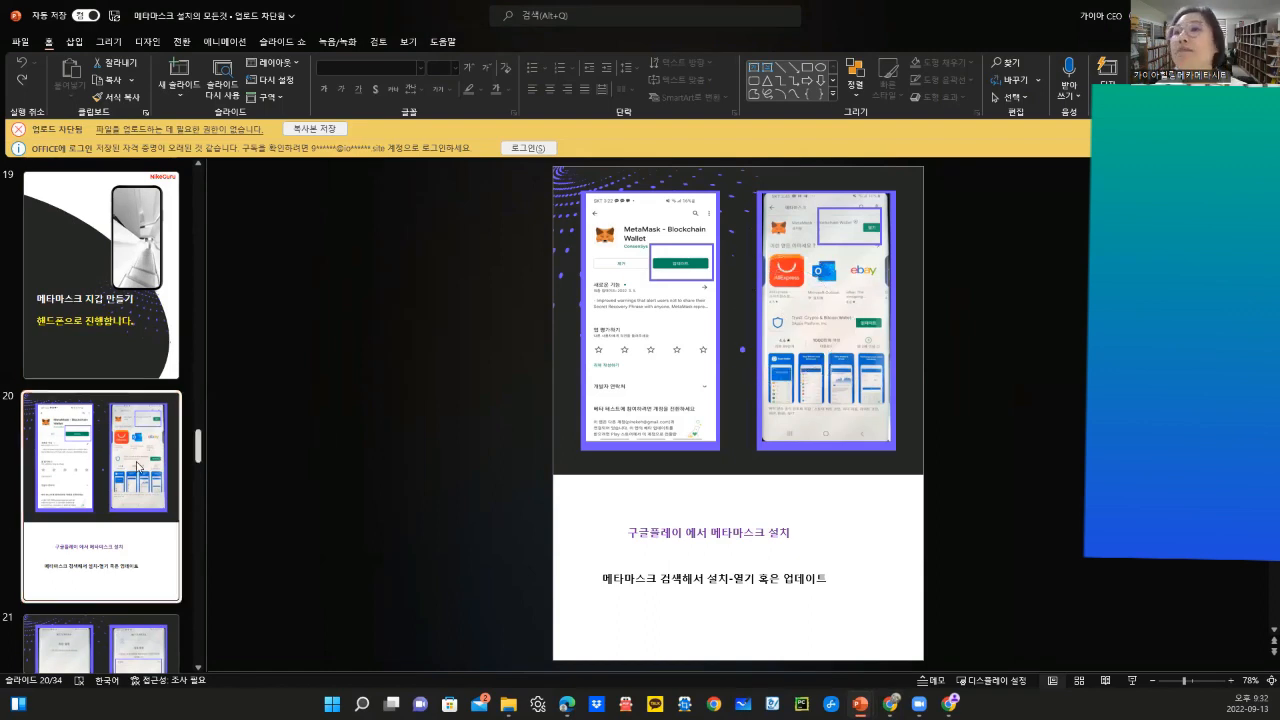
pyautogui.scroll(-3, 100, 470)
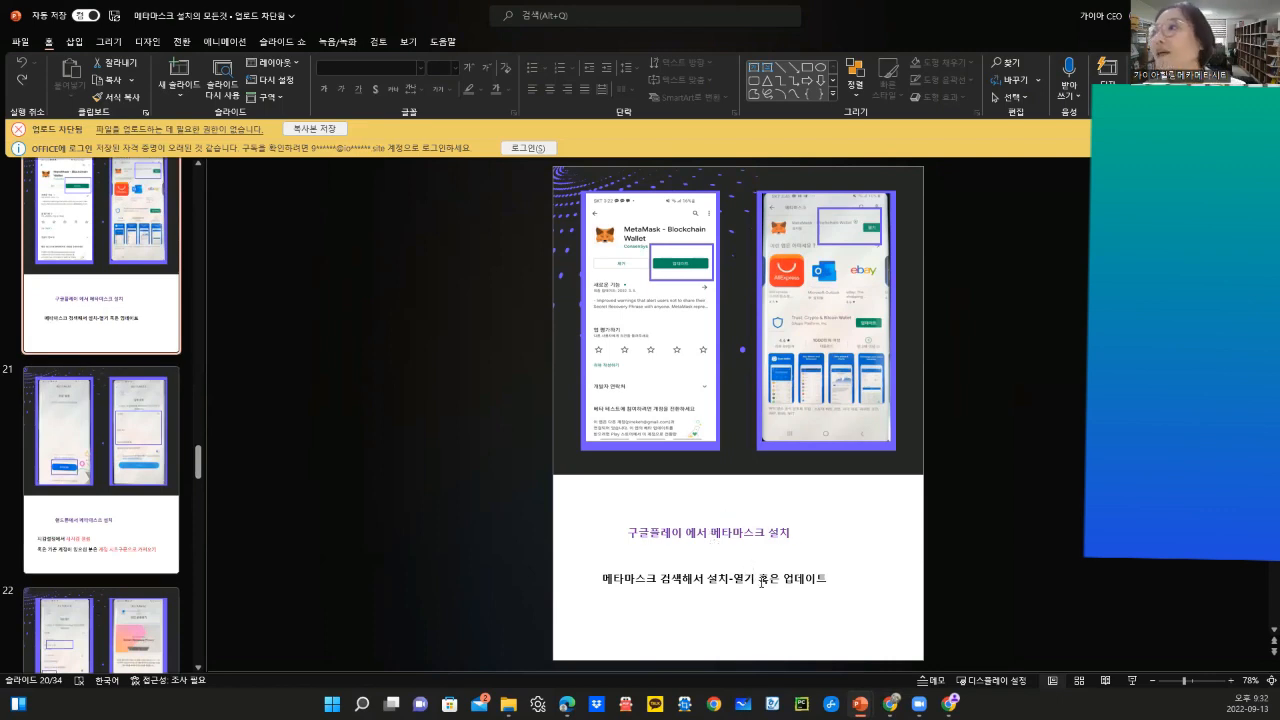
pyautogui.click(113, 468)
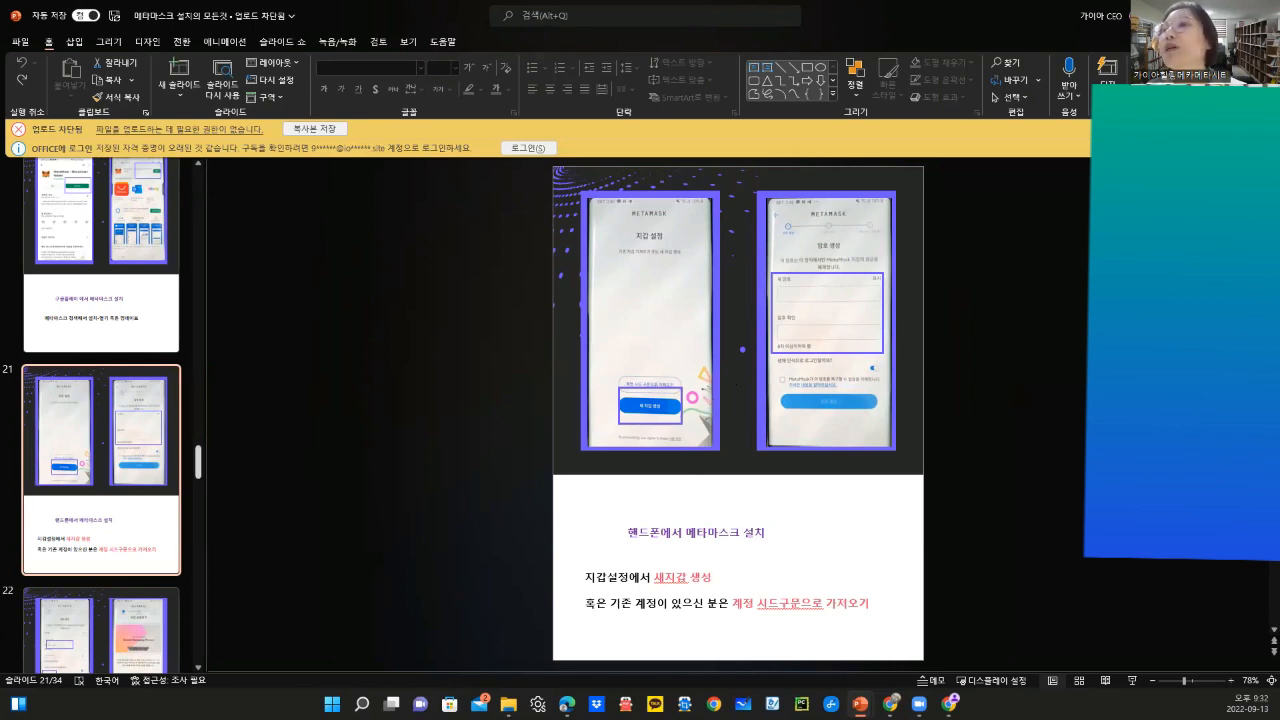
# Step: Show slides 22 and 23 on creating a strong password, protecting the wallet and the fingerprint prompt, placing the cursor in slide 23's text
pyautogui.scroll(-3, 149, 500)
pyautogui.click(142, 456)
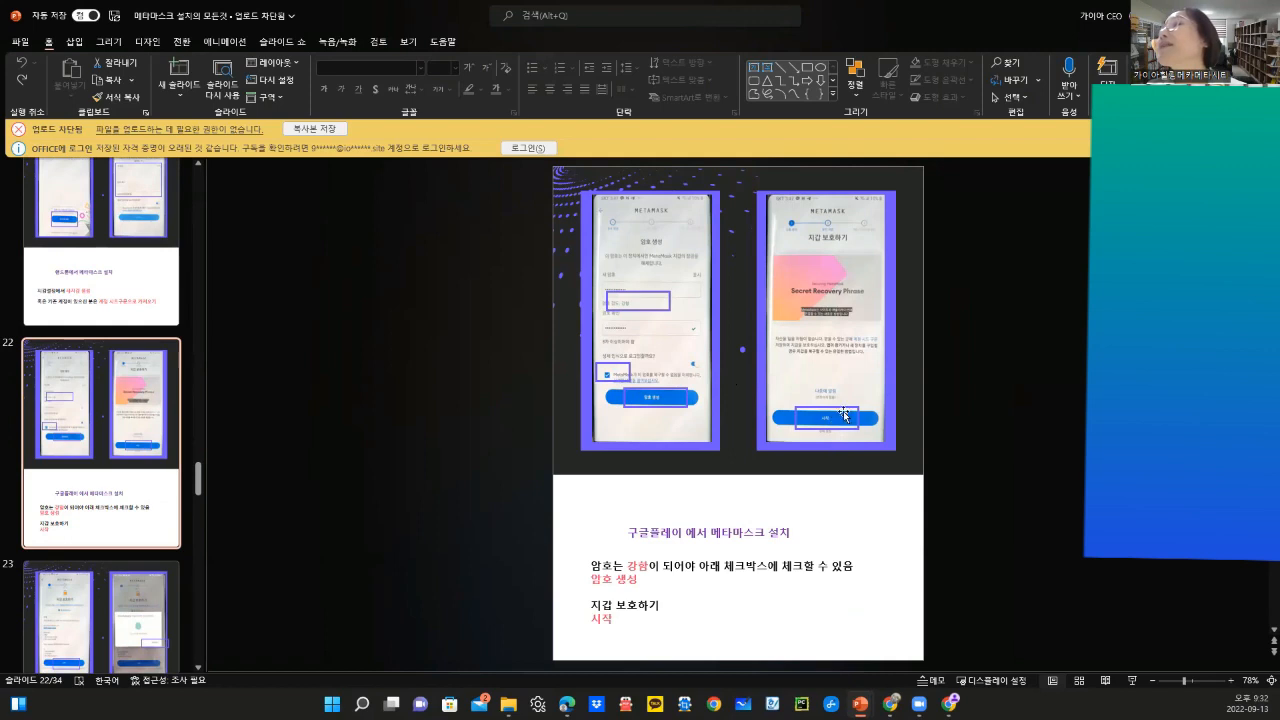
pyautogui.scroll(-2, 123, 436)
pyautogui.click(123, 436)
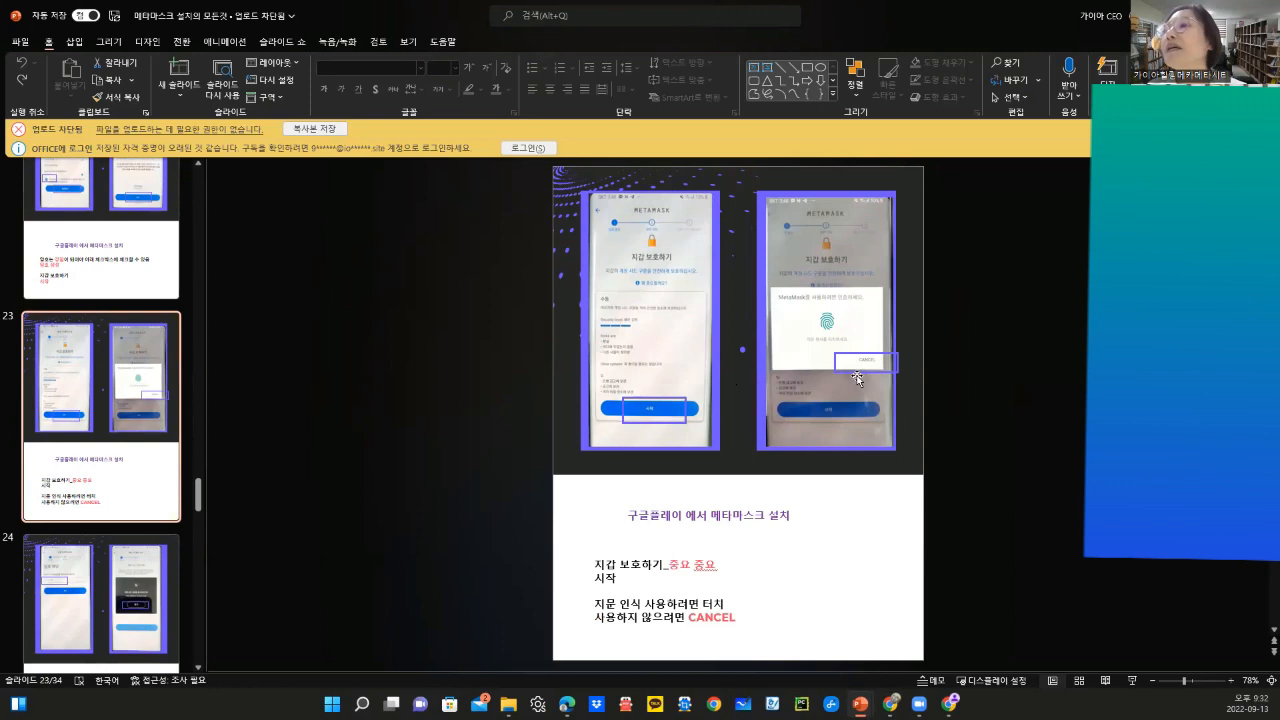
pyautogui.click(743, 582)
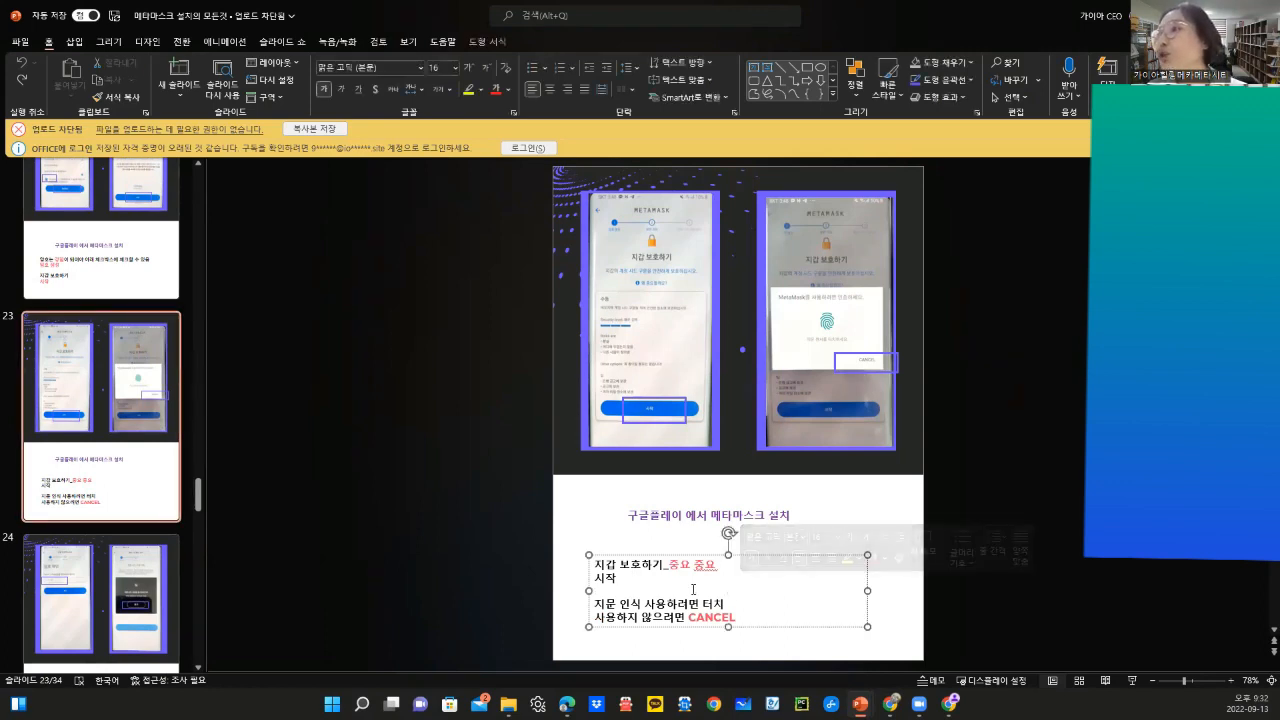
pyautogui.click(692, 589)
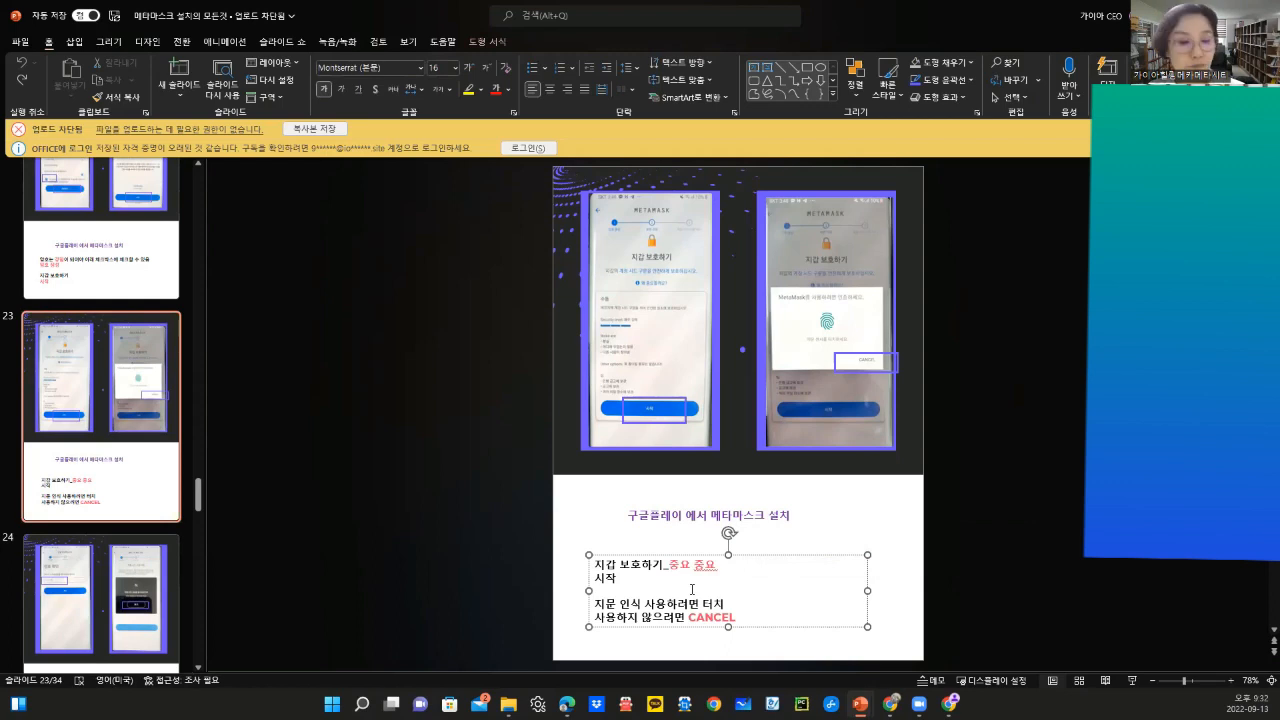
# Step: Show slides 24 to 26 on confirming the password, storing and verifying the seed phrase, and completing the backup
pyautogui.click(121, 599)
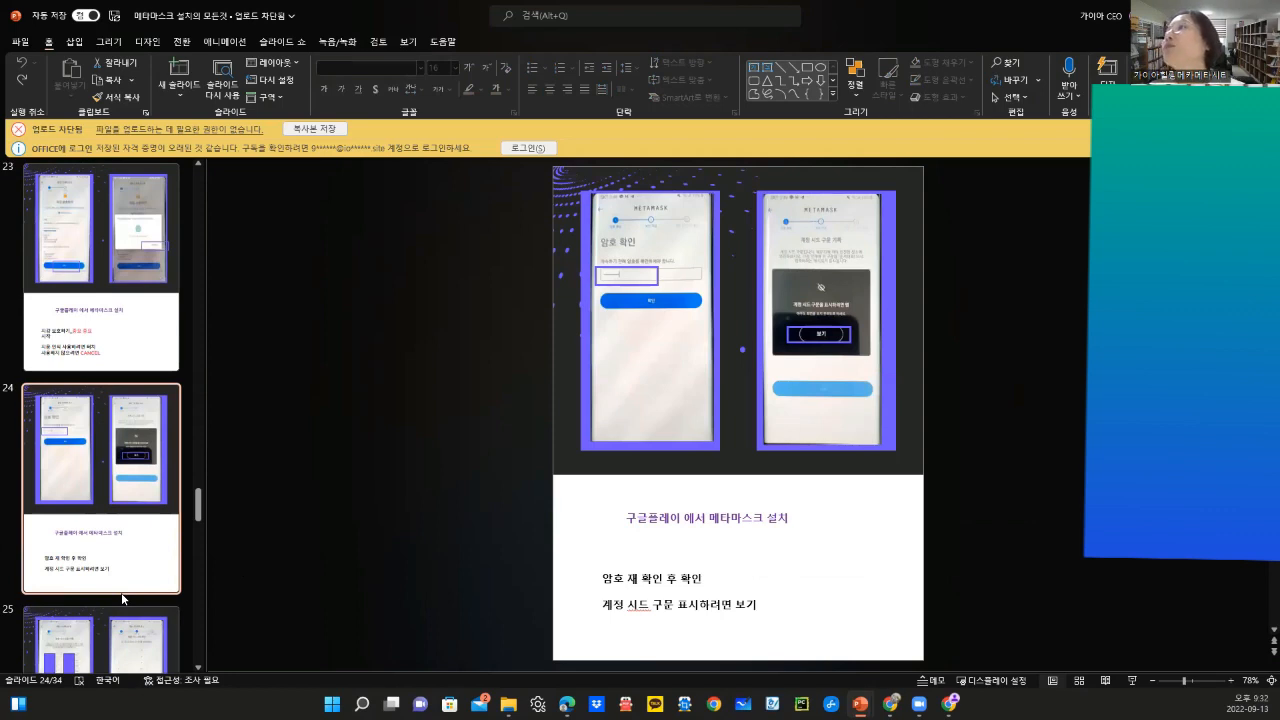
pyautogui.scroll(-2, 99, 550)
pyautogui.click(99, 549)
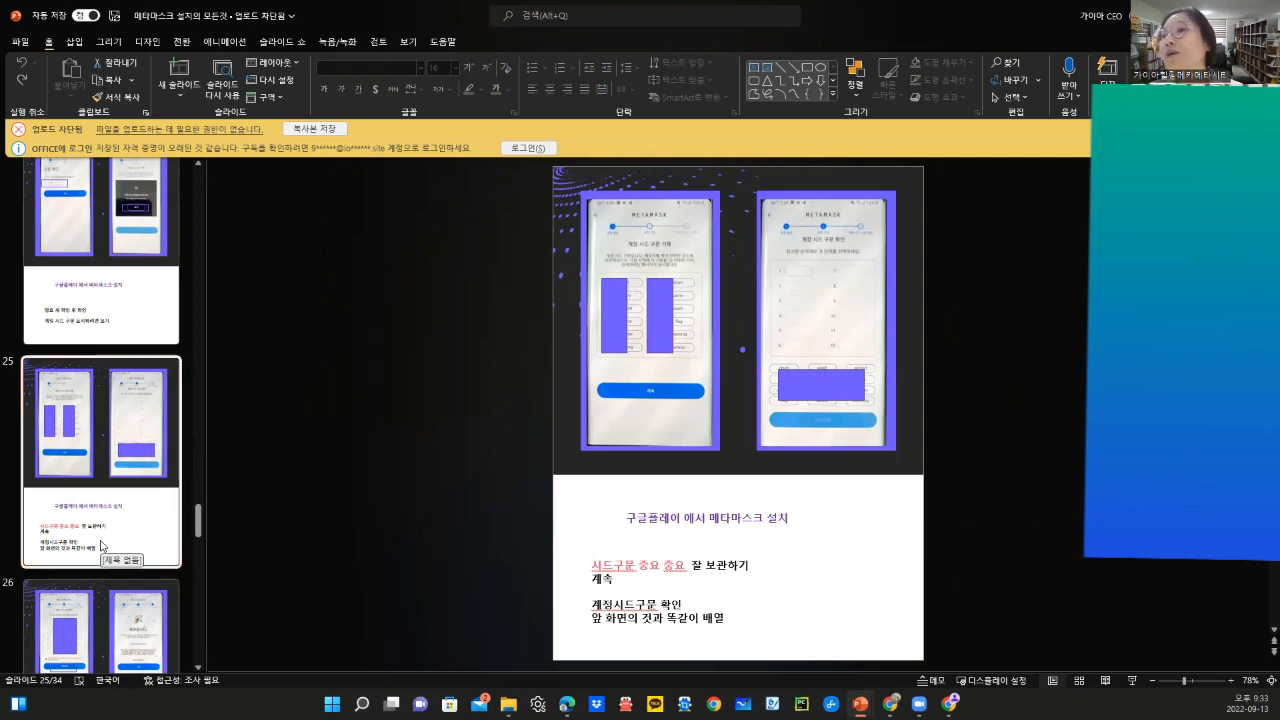
pyautogui.scroll(-3, 105, 545)
pyautogui.click(113, 430)
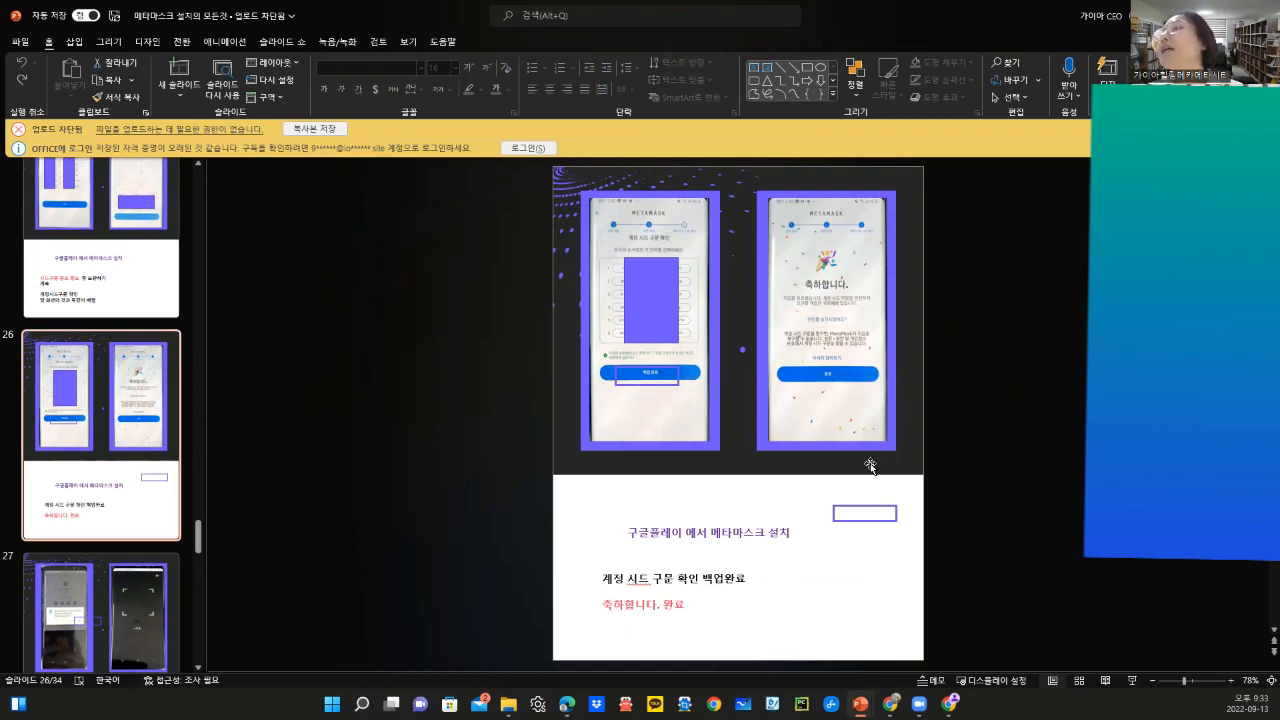
# Step: Show slide 27 on allowing camera access and slide 28 on copying the public address, pointing out the mobile wallet's action buttons
pyautogui.click(126, 600)
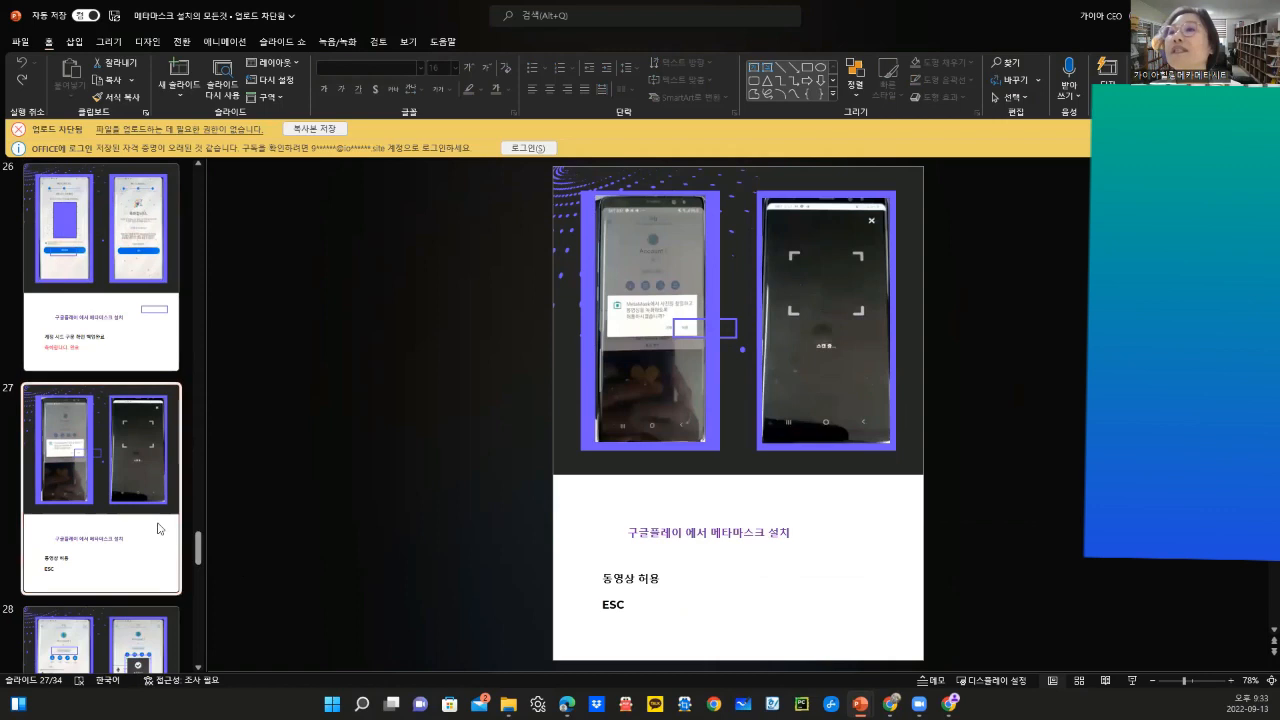
pyautogui.scroll(-3, 157, 529)
pyautogui.click(112, 364)
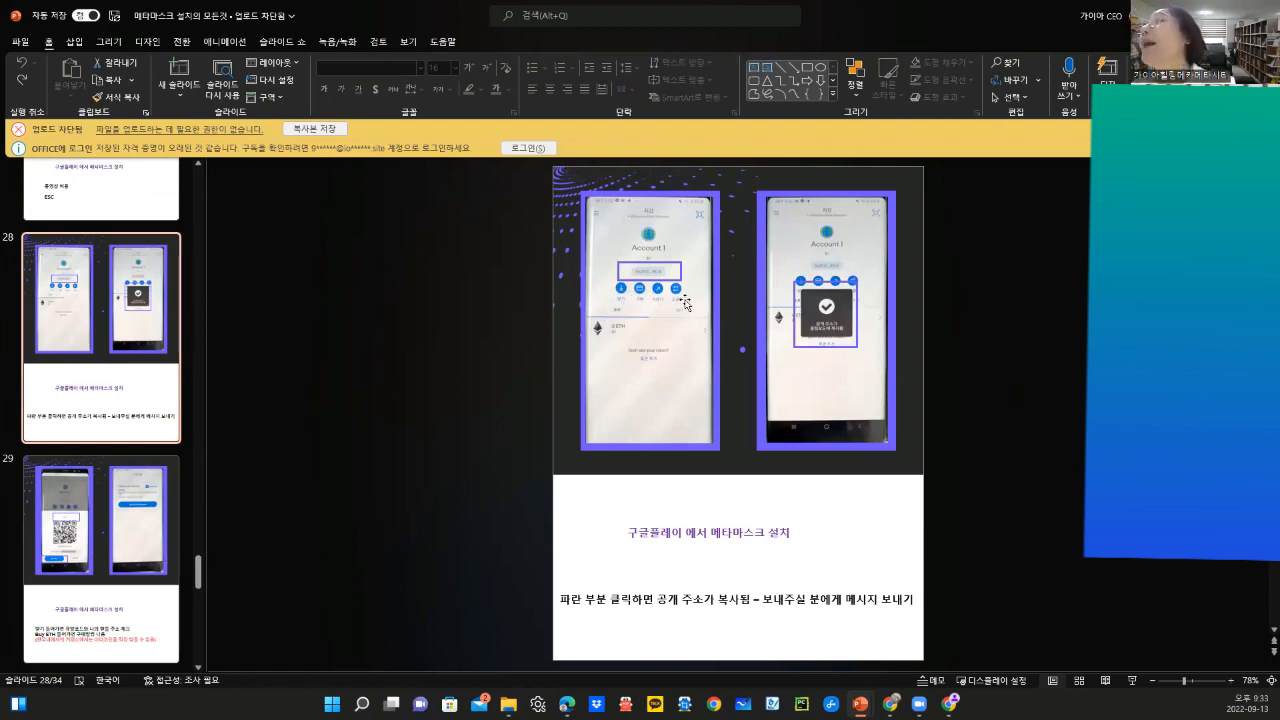
pyautogui.click(622, 299)
pyautogui.click(622, 296)
pyautogui.click(626, 302)
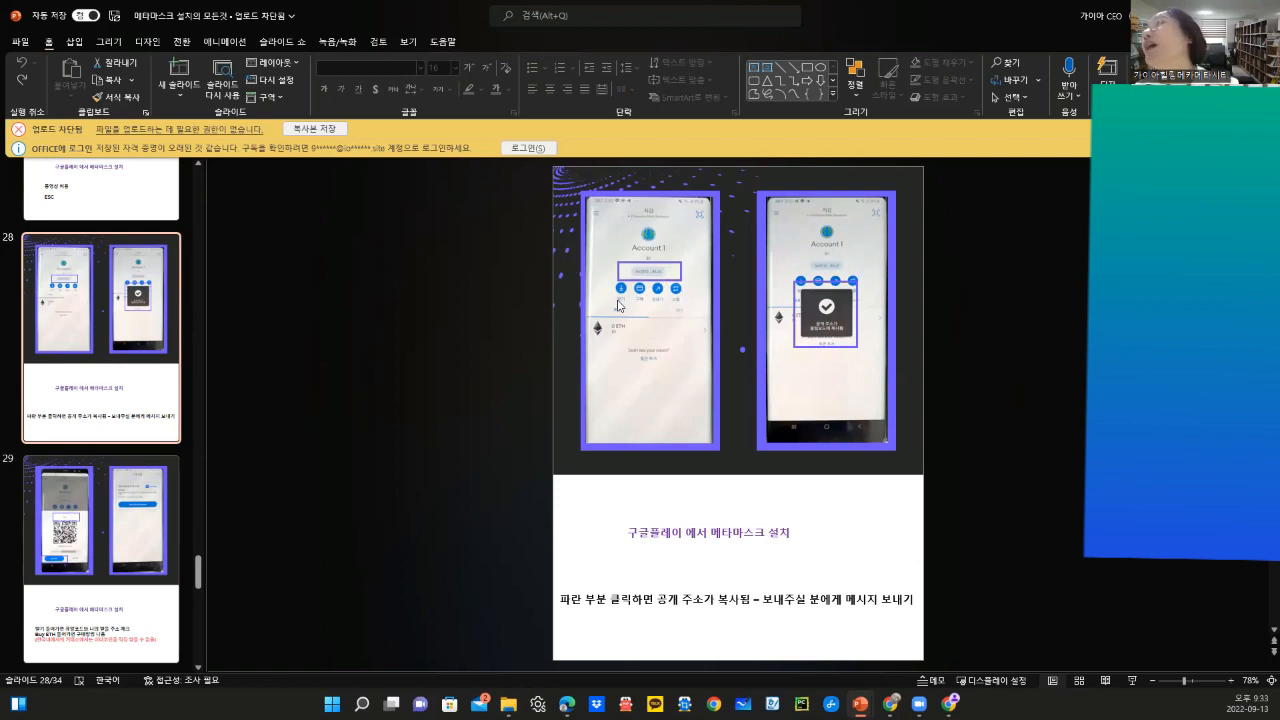
pyautogui.click(618, 305)
pyautogui.press('ctrl')
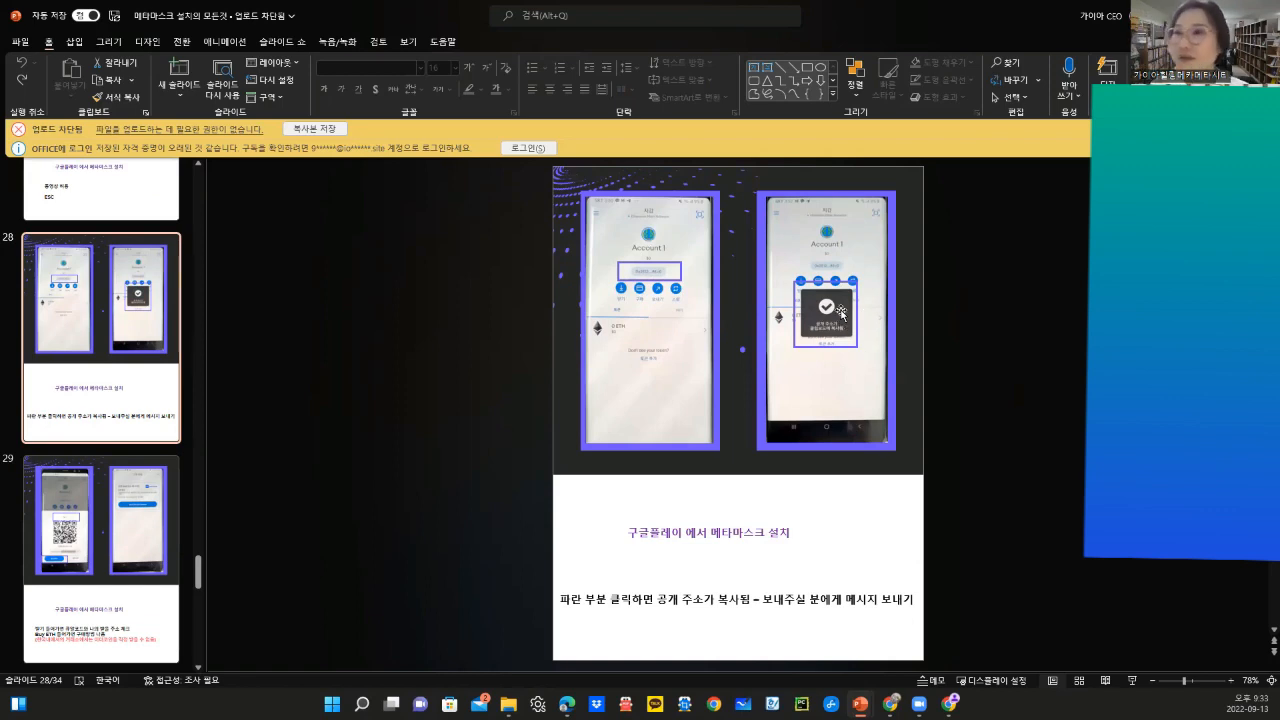
# Step: Show slide 29 on receiving and buying ETH, highlighting the QR code and address wording, and slide 30 on payment requests
pyautogui.scroll(-1, 130, 527)
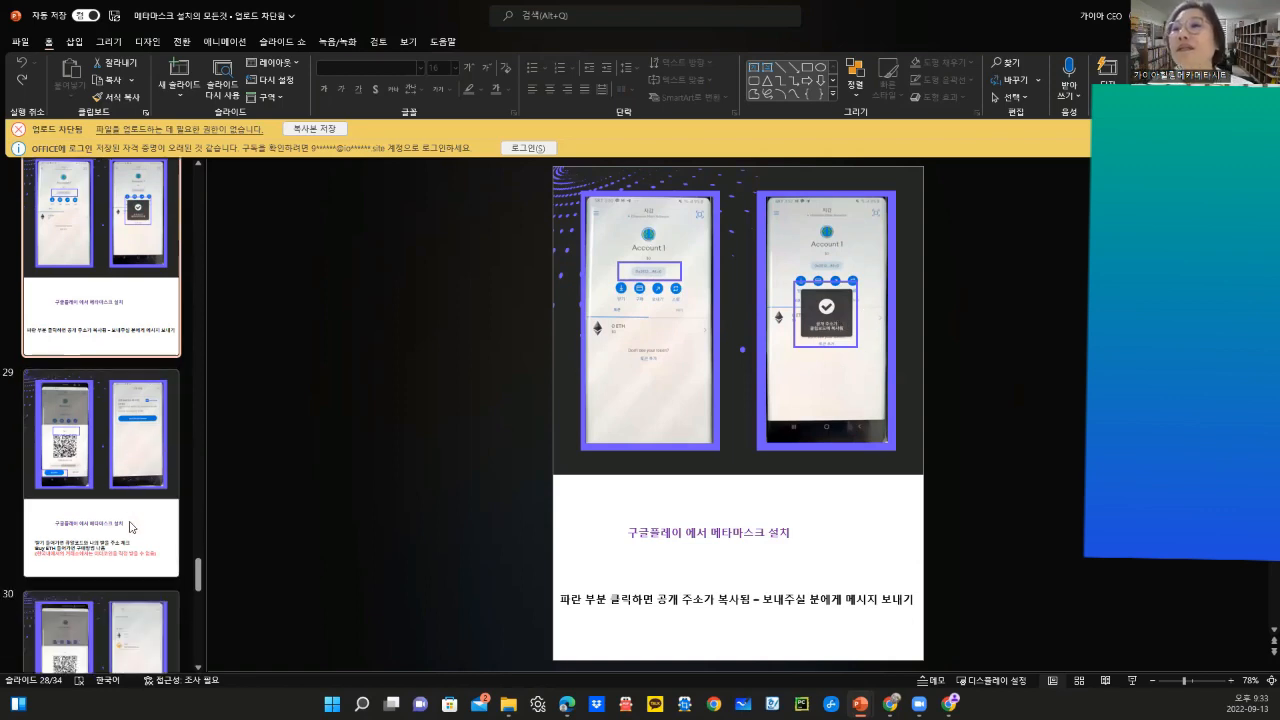
pyautogui.click(105, 473)
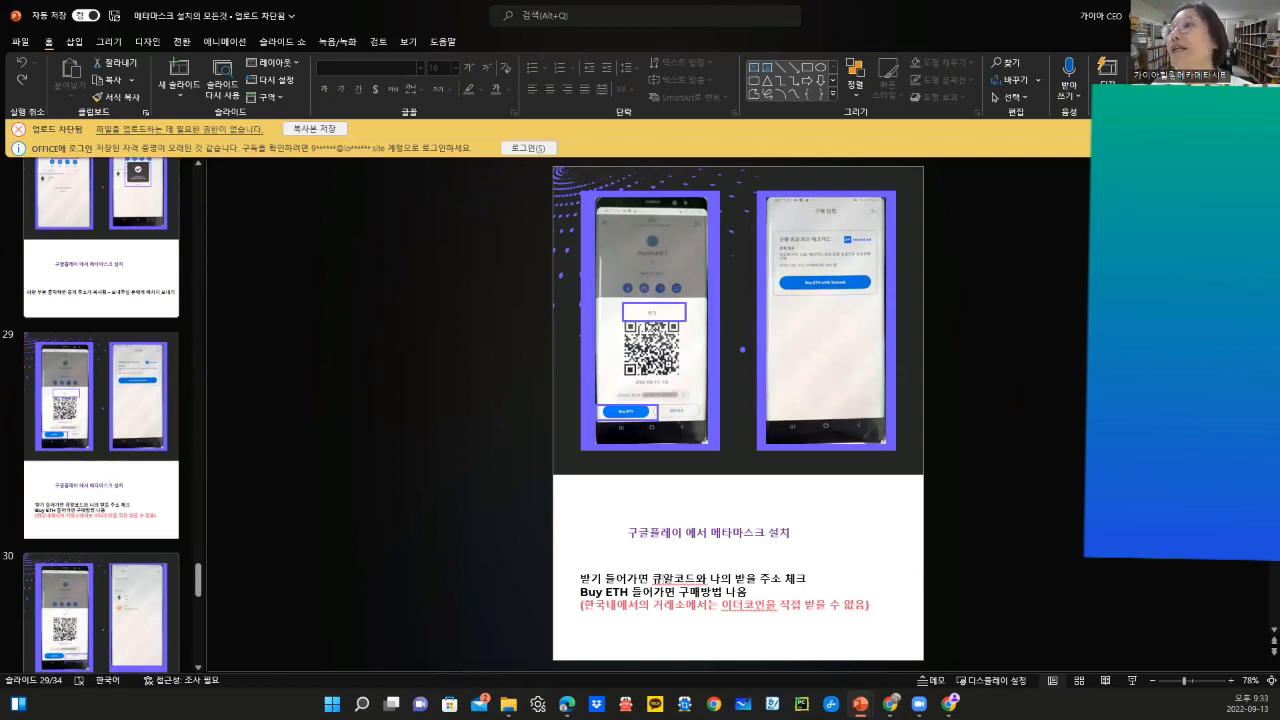
pyautogui.click(676, 578)
pyautogui.moveTo(697, 580); pyautogui.dragTo(802, 587)
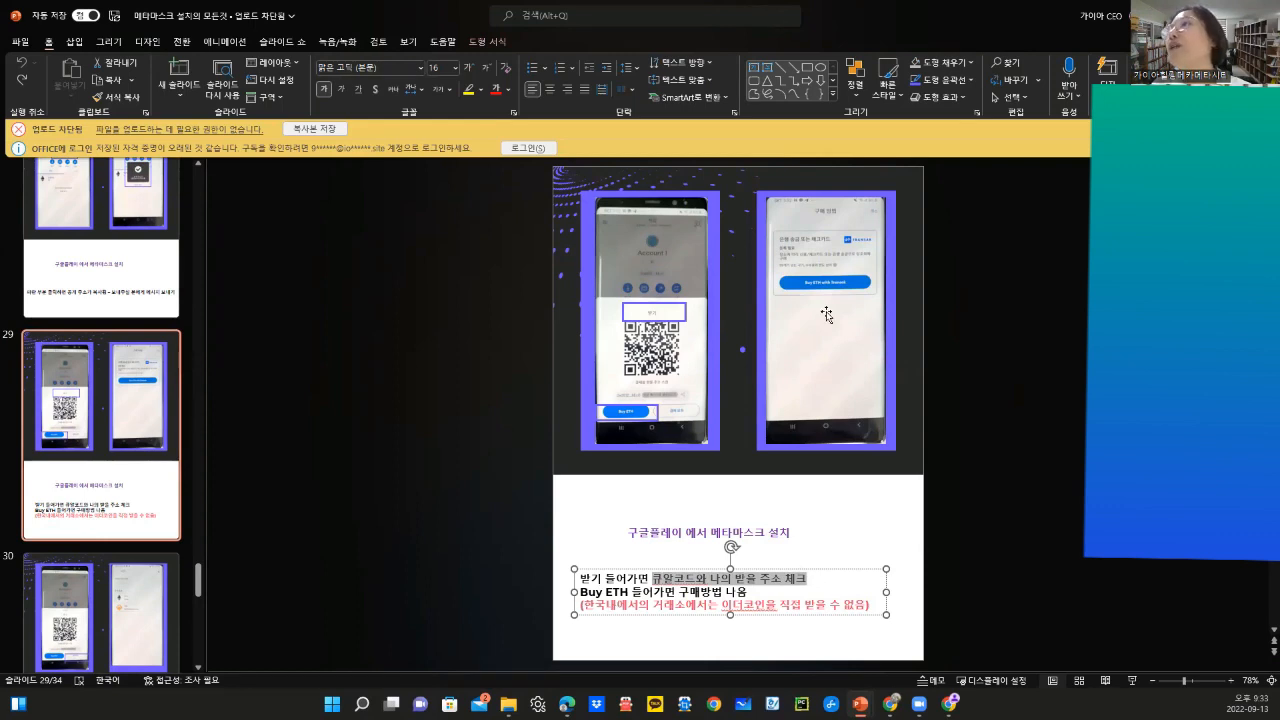
pyautogui.click(116, 514)
pyautogui.scroll(-1, 116, 514)
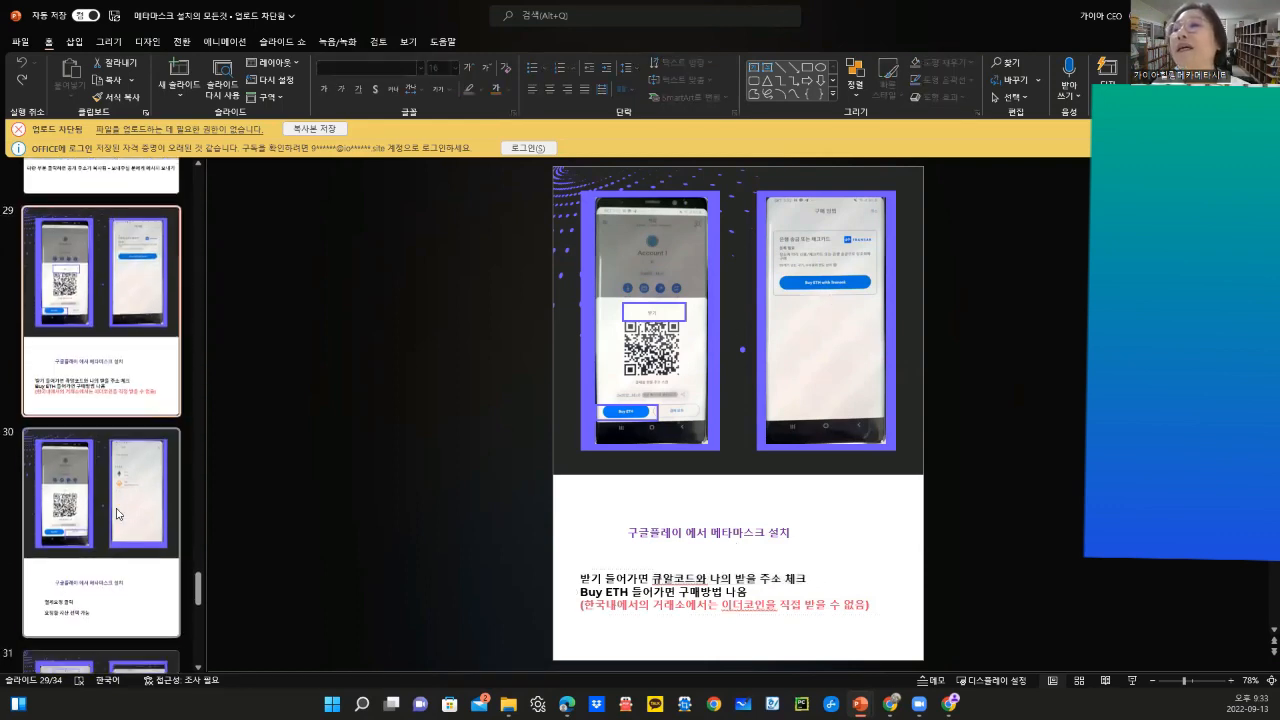
pyautogui.click(116, 514)
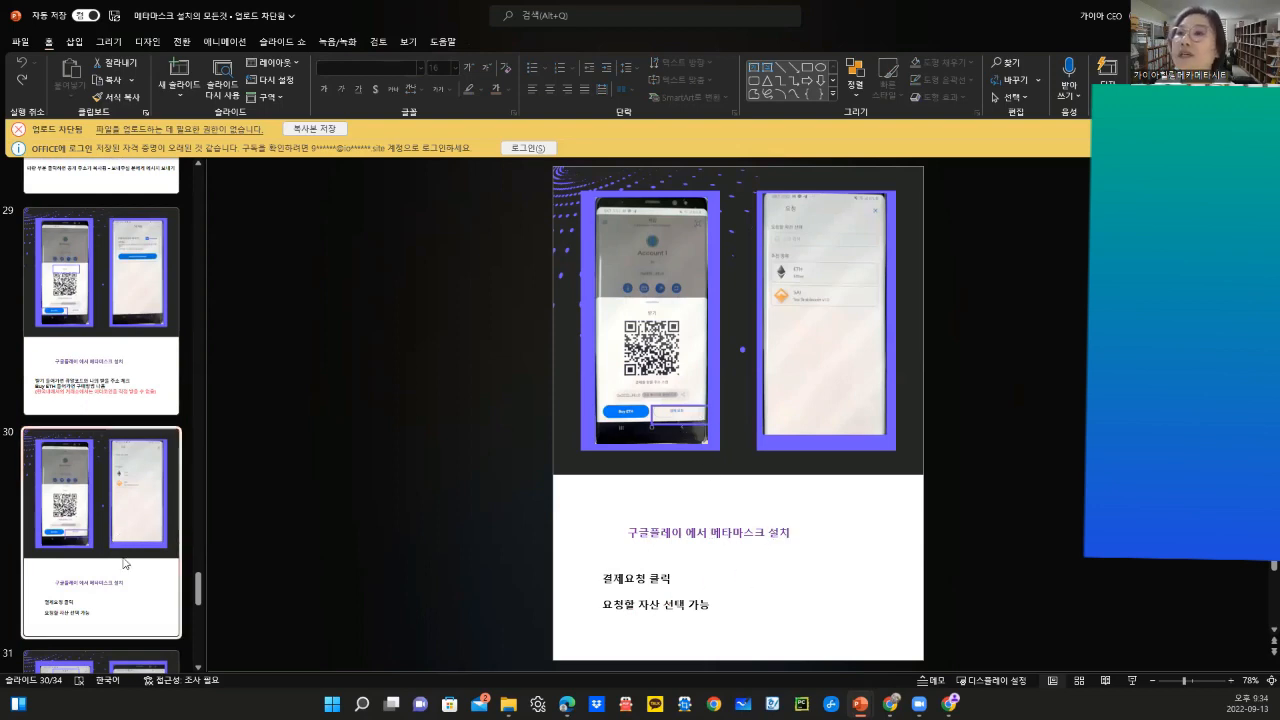
# Step: Show slide 31 on sending between own accounts and slide 32 on token swaps and sharing the public address
pyautogui.scroll(-4, 145, 503)
pyautogui.click(145, 503)
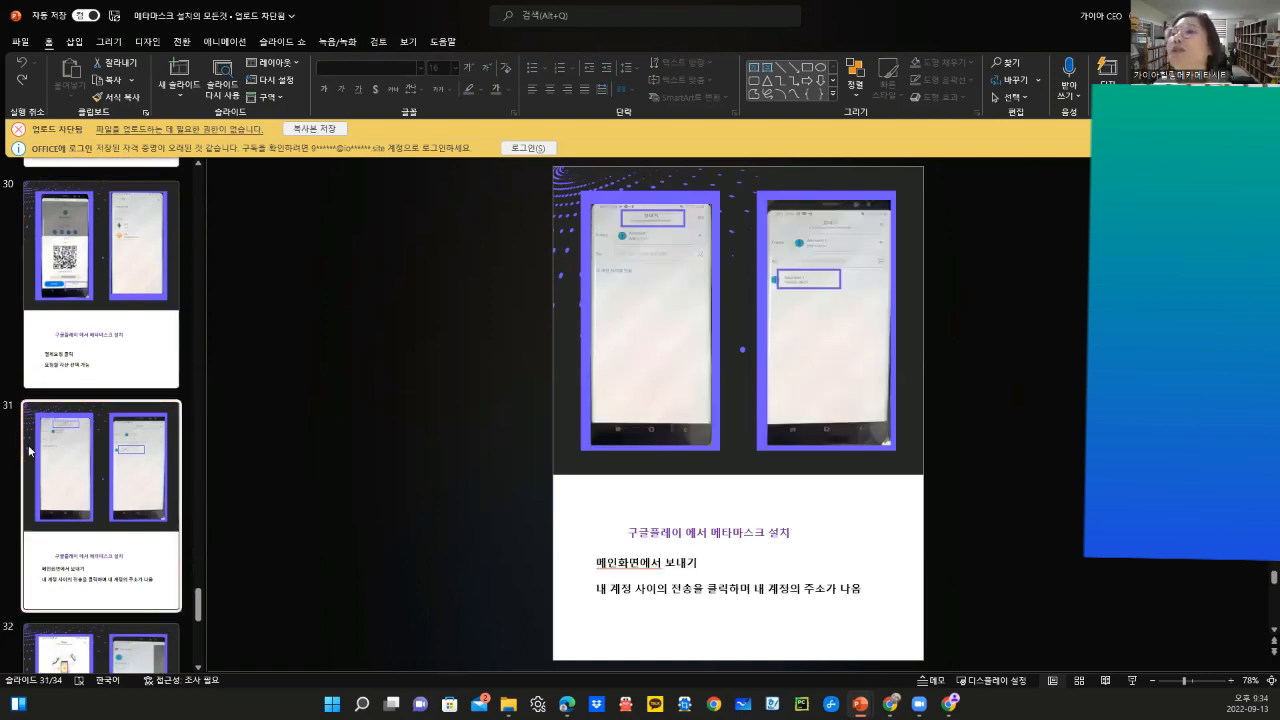
pyautogui.scroll(-1, 89, 527)
pyautogui.scroll(-2, 89, 527)
pyautogui.click(94, 484)
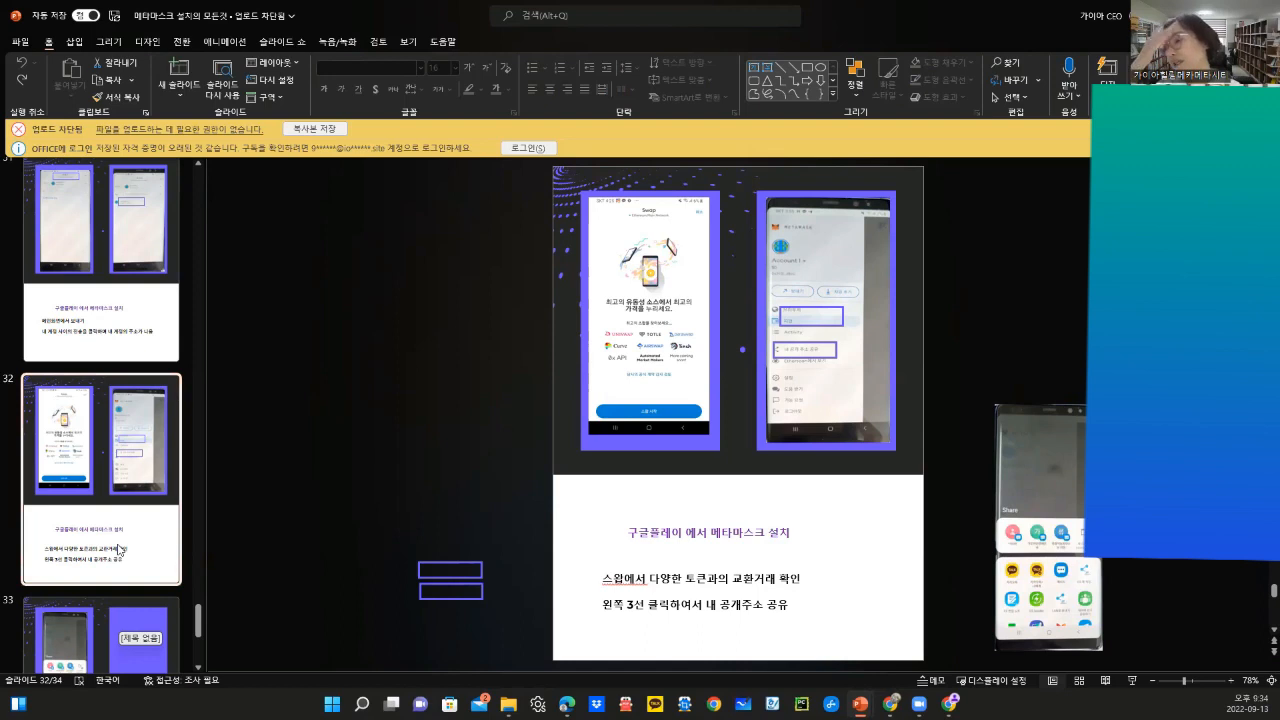
# Step: Show slide 33, highlighting its line on three ways to send the wallet address, and the closing slide 34
pyautogui.scroll(-2, 186, 530)
pyautogui.click(98, 466)
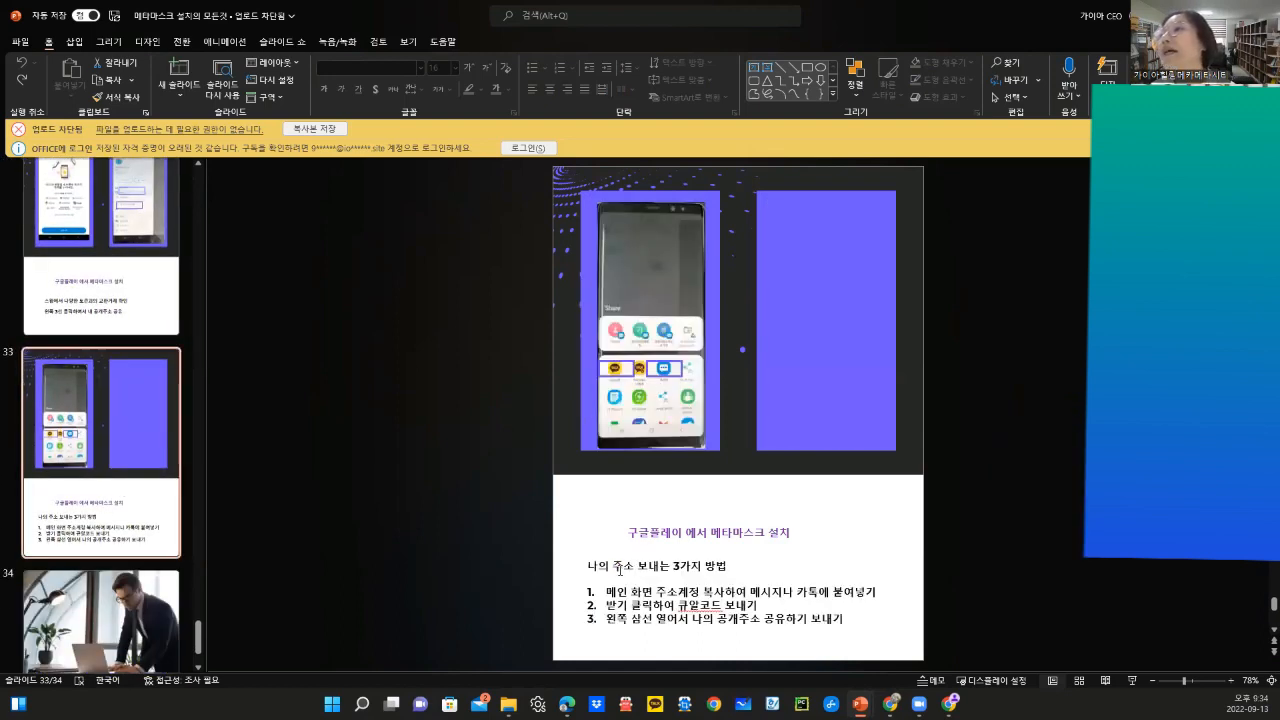
pyautogui.tripleClick(602, 566)
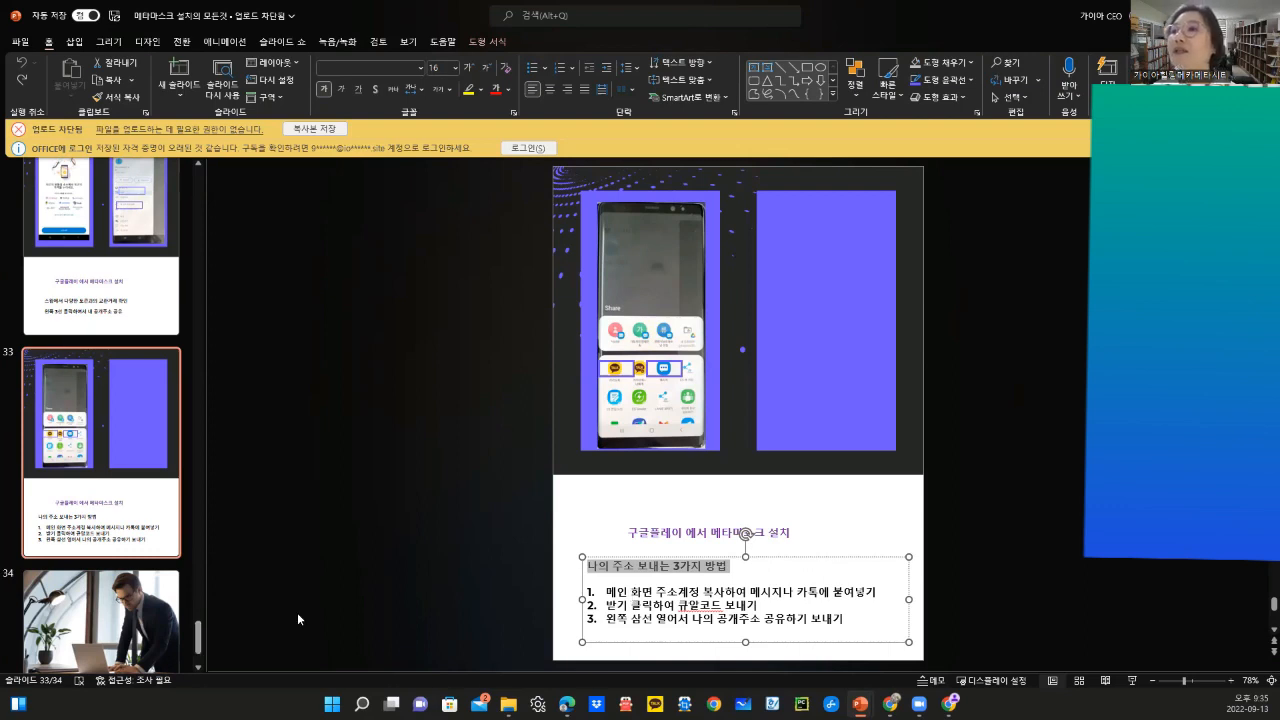
pyautogui.click(152, 628)
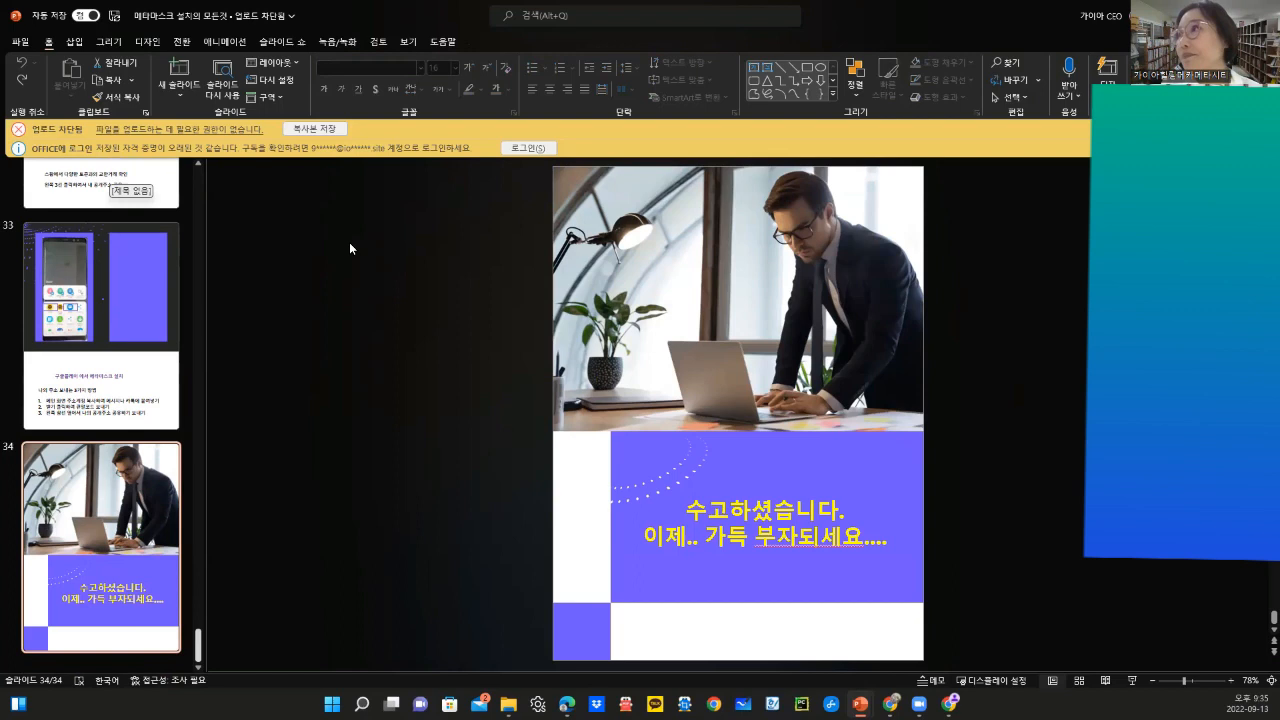
# Step: Close the MetaMask deck and the desktop folder window, and bring up the first slide of the SG아카데미_크레프트스케이프 deck
pyautogui.click(1264, 15)
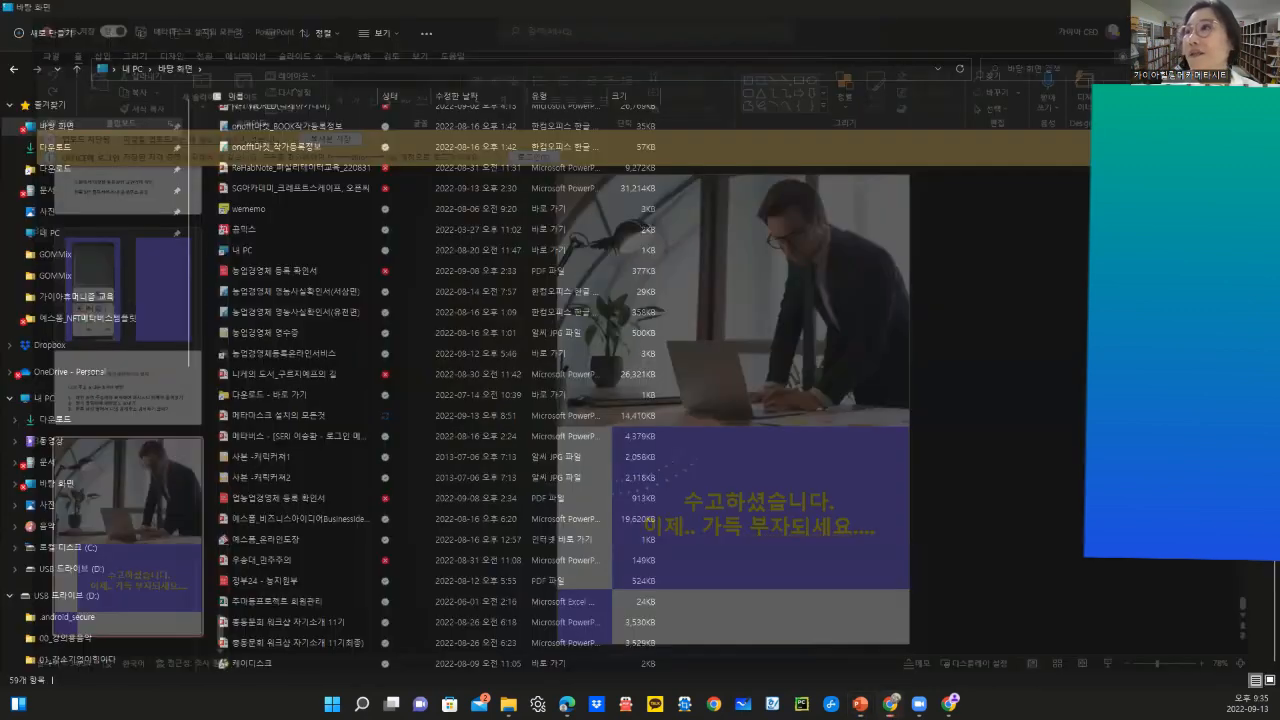
pyautogui.click(1264, 10)
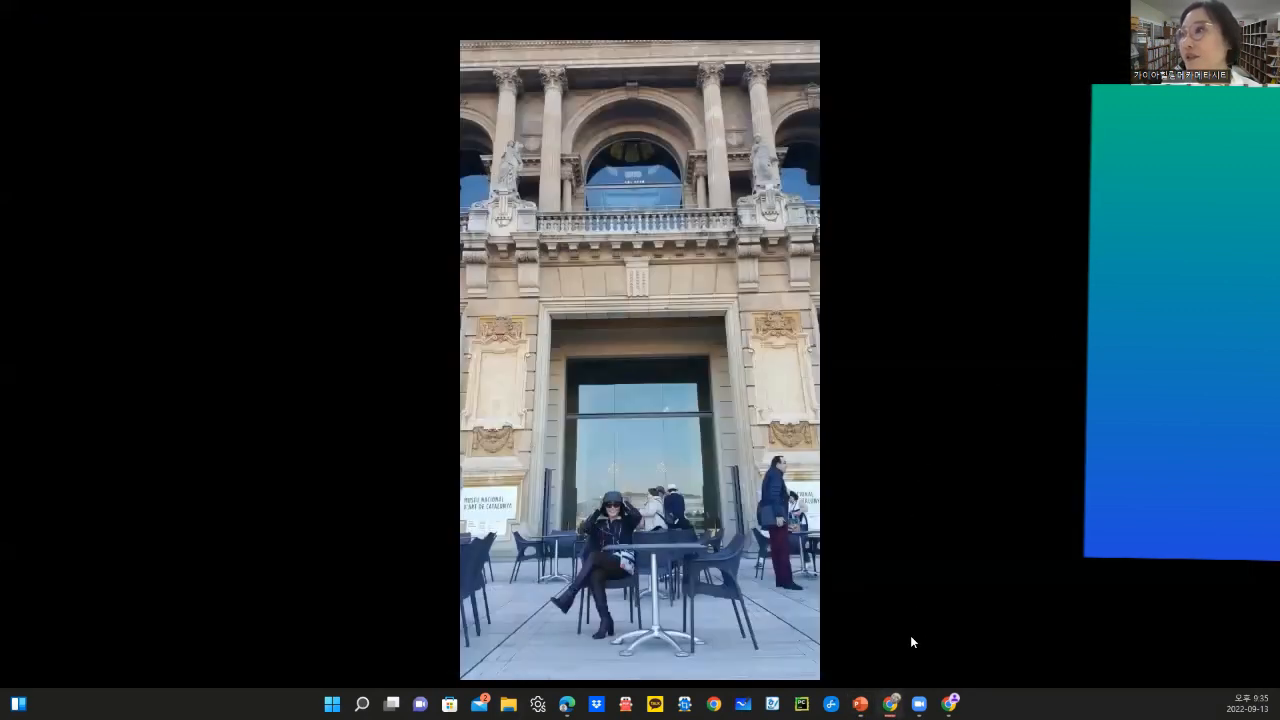
pyautogui.moveTo(860, 702)
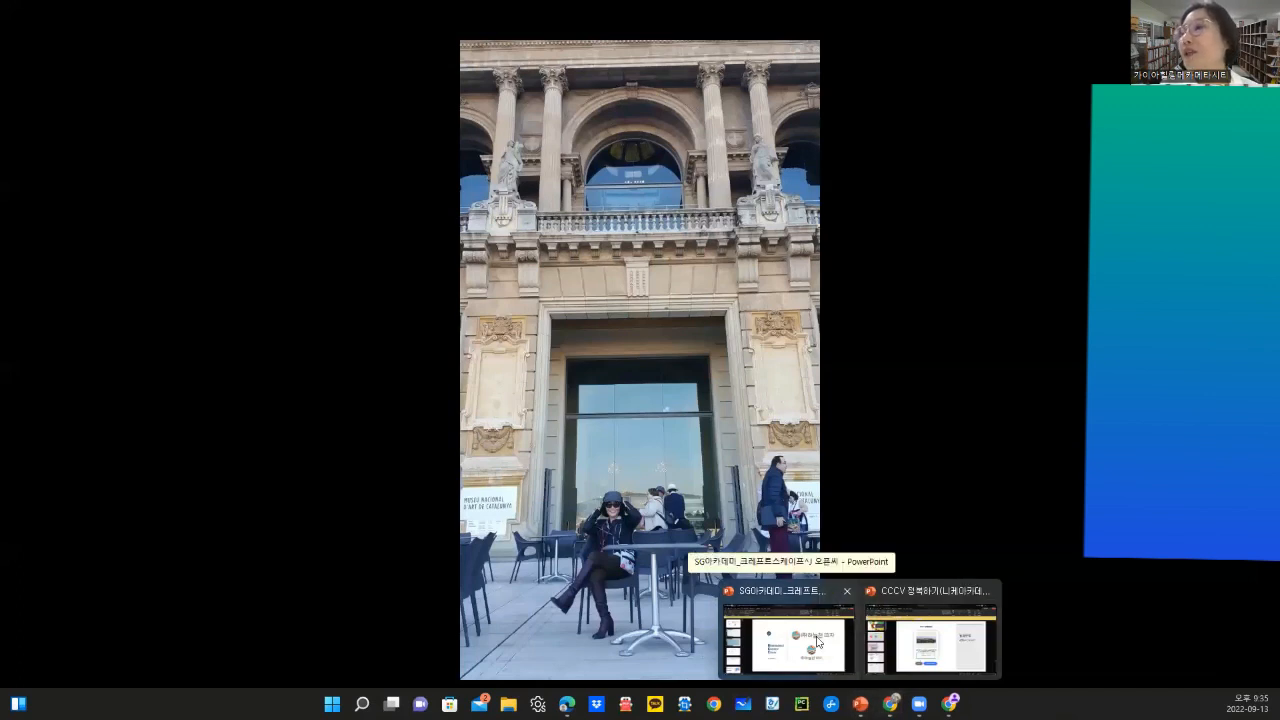
pyautogui.click(817, 641)
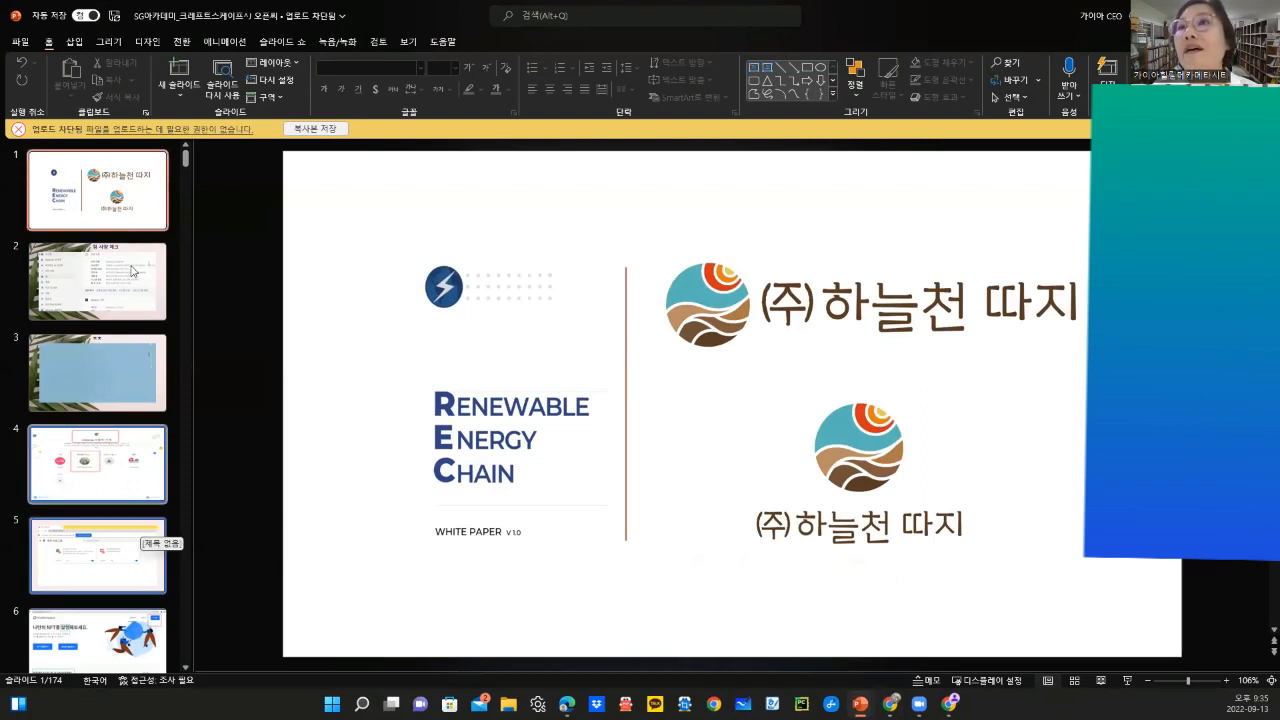
pyautogui.click(143, 176)
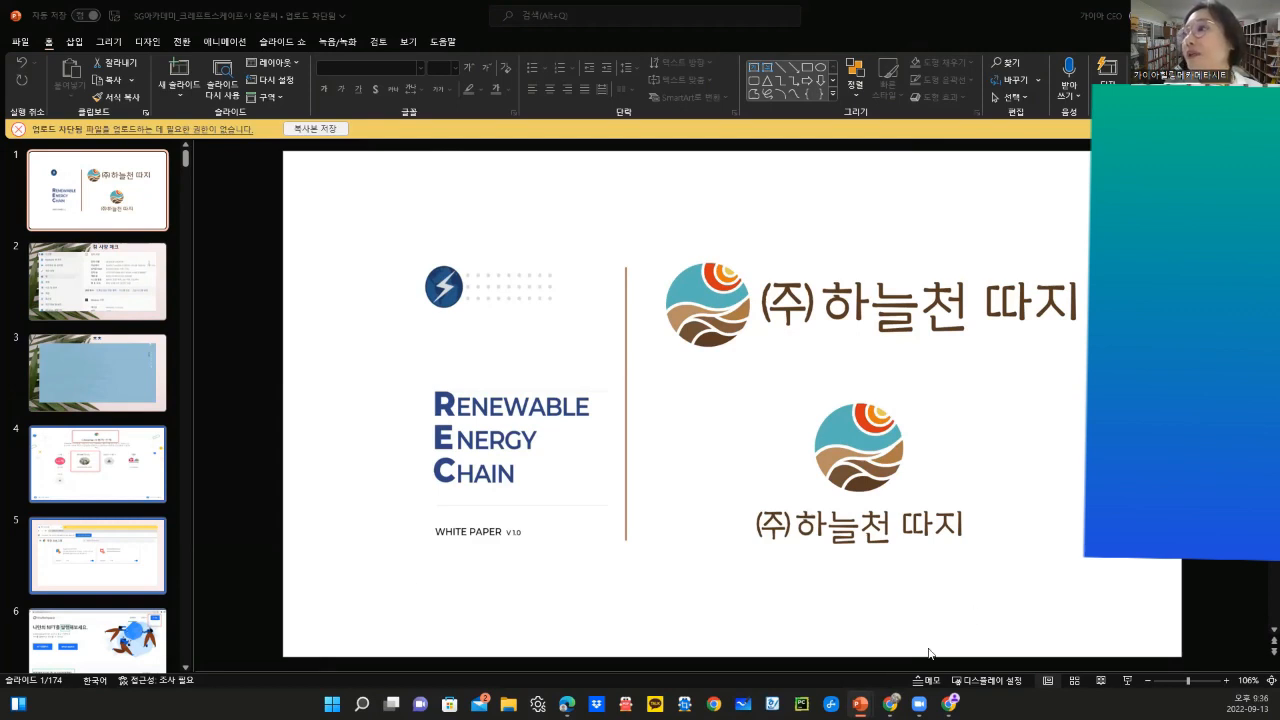
pyautogui.hotkey('alt', 'Tab')
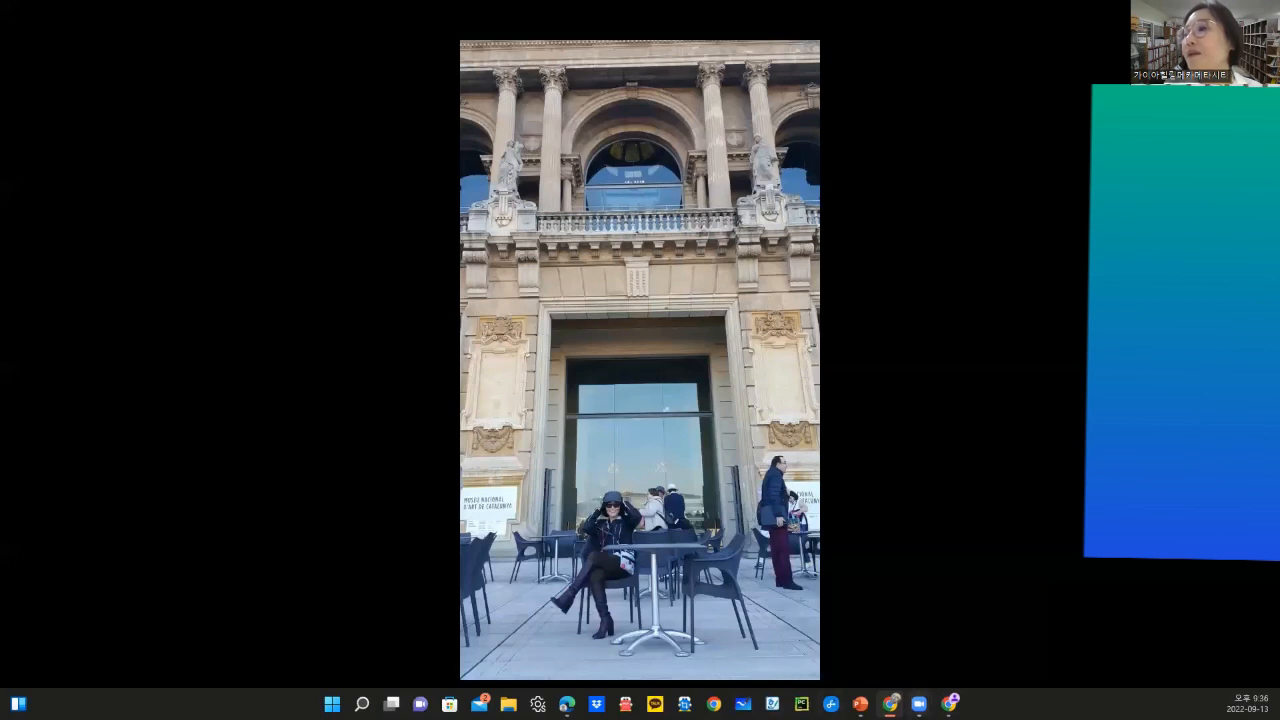
# Step: Switch to the CCCV 정복하기 PowerPoint deck and go to its first slide
pyautogui.moveTo(949, 704)
pyautogui.moveTo(860, 704)
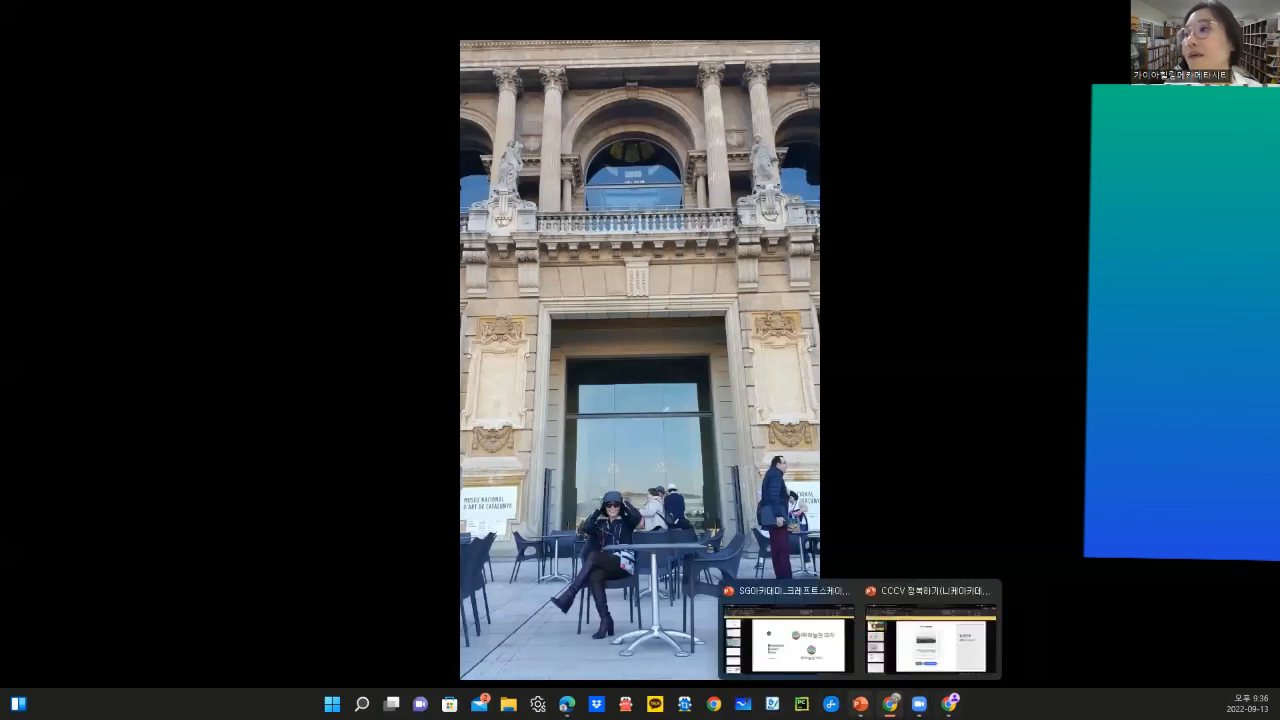
pyautogui.click(789, 643)
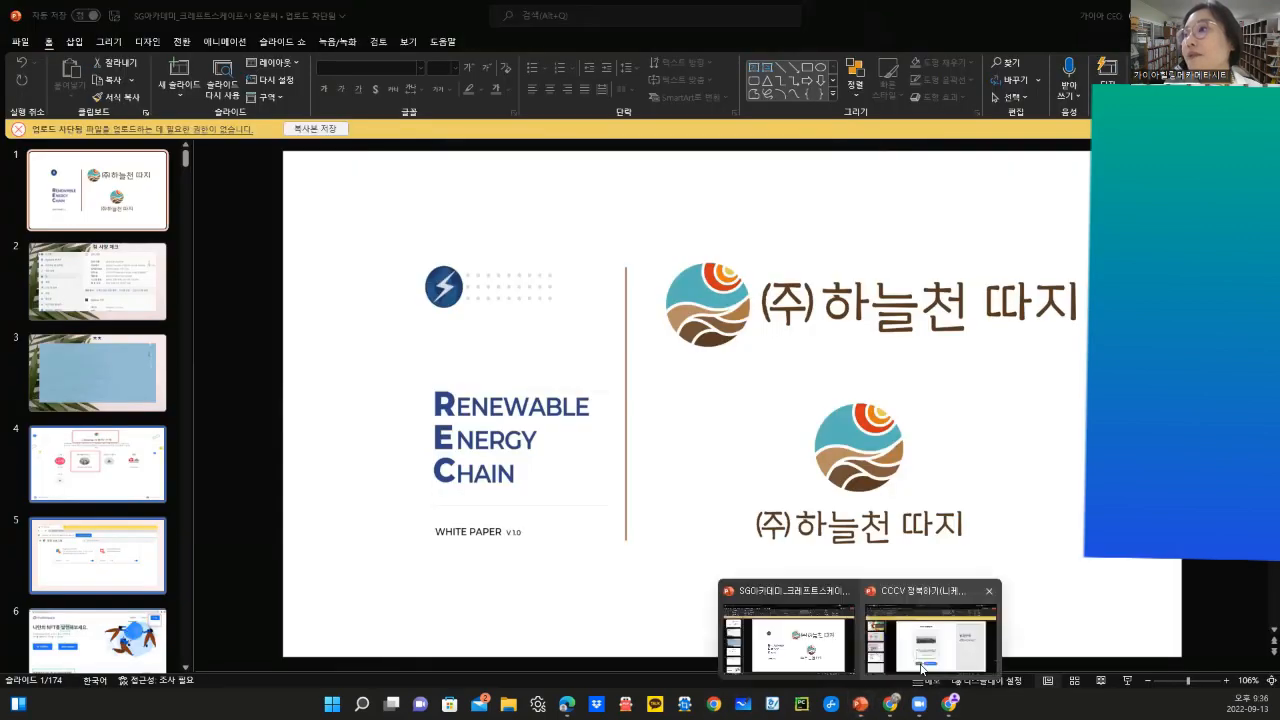
pyautogui.click(921, 667)
pyautogui.press('Home')
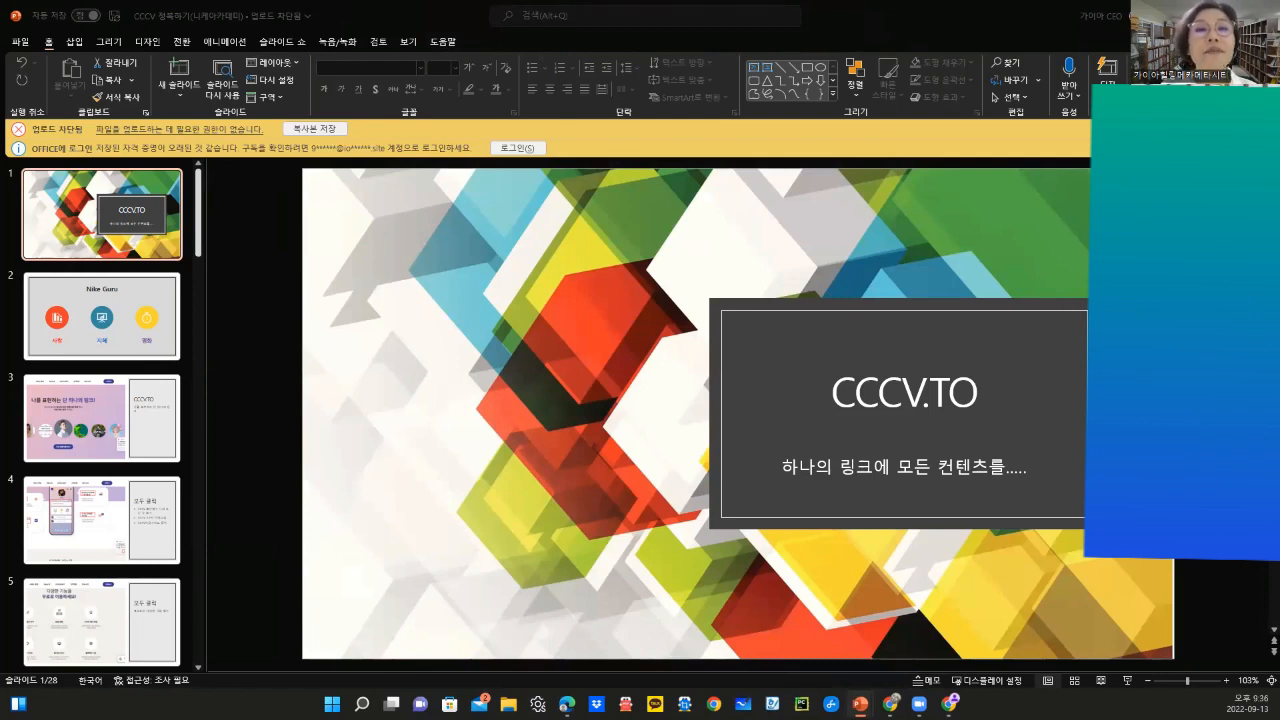
# Step: Show slides 2 to 4 of the CCCV deck, introducing the CCCV.TO single-link service
pyautogui.click(134, 243)
pyautogui.click(122, 296)
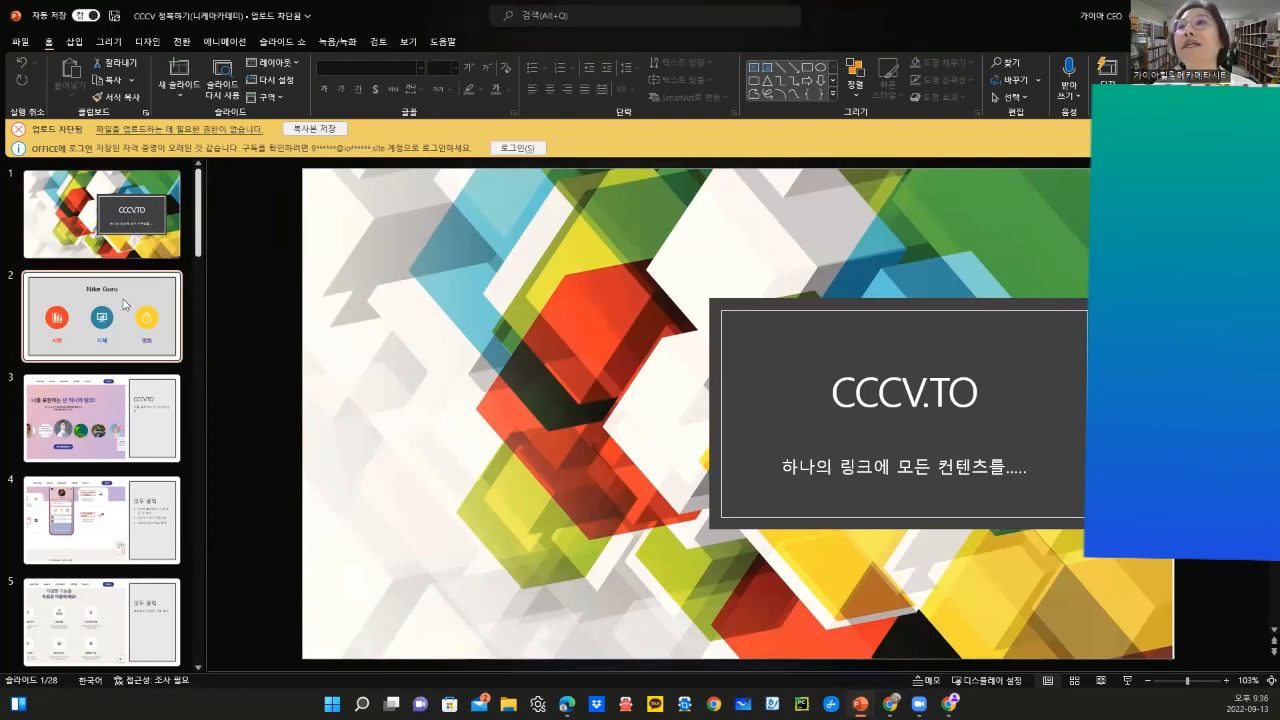
pyautogui.click(101, 411)
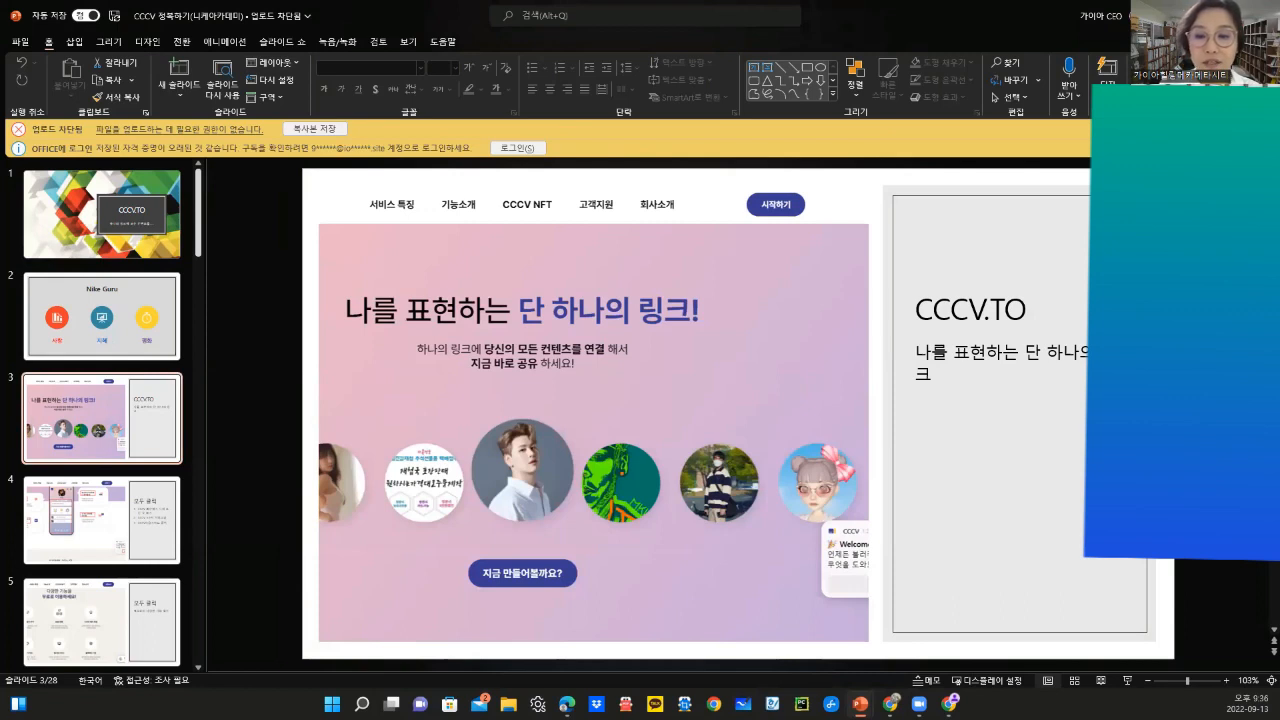
pyautogui.hotkey('alt', 'Tab')
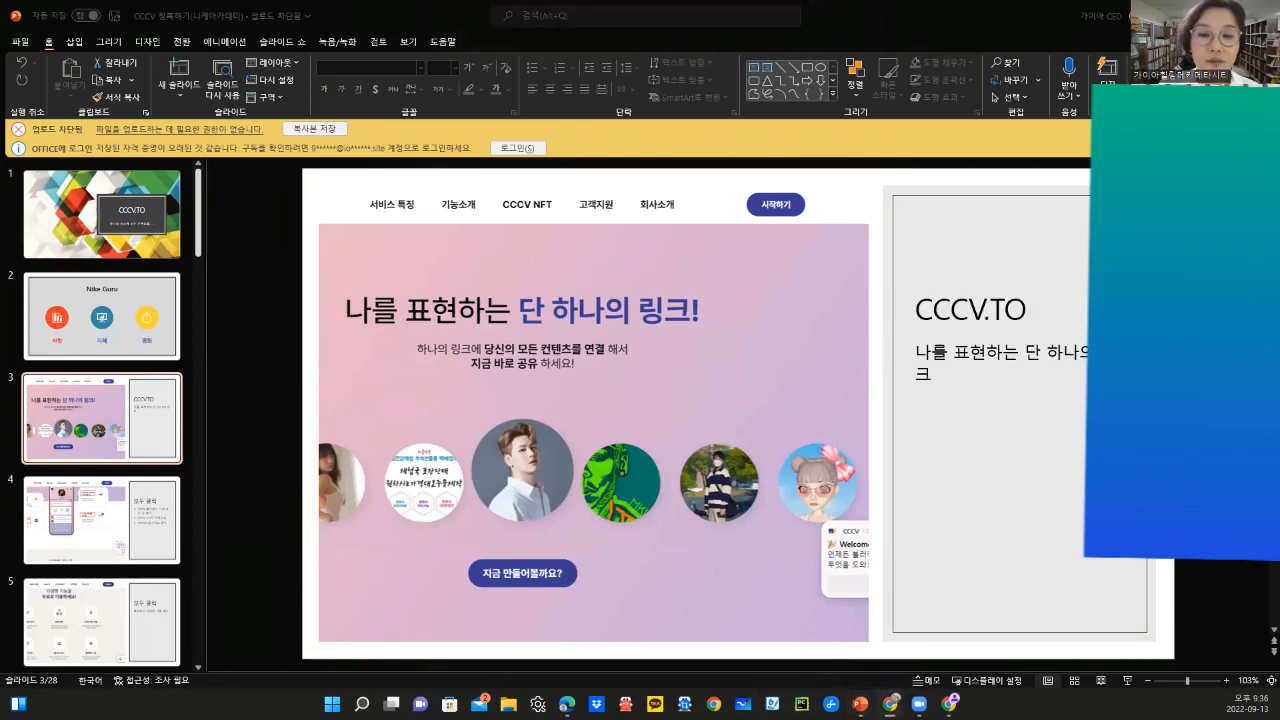
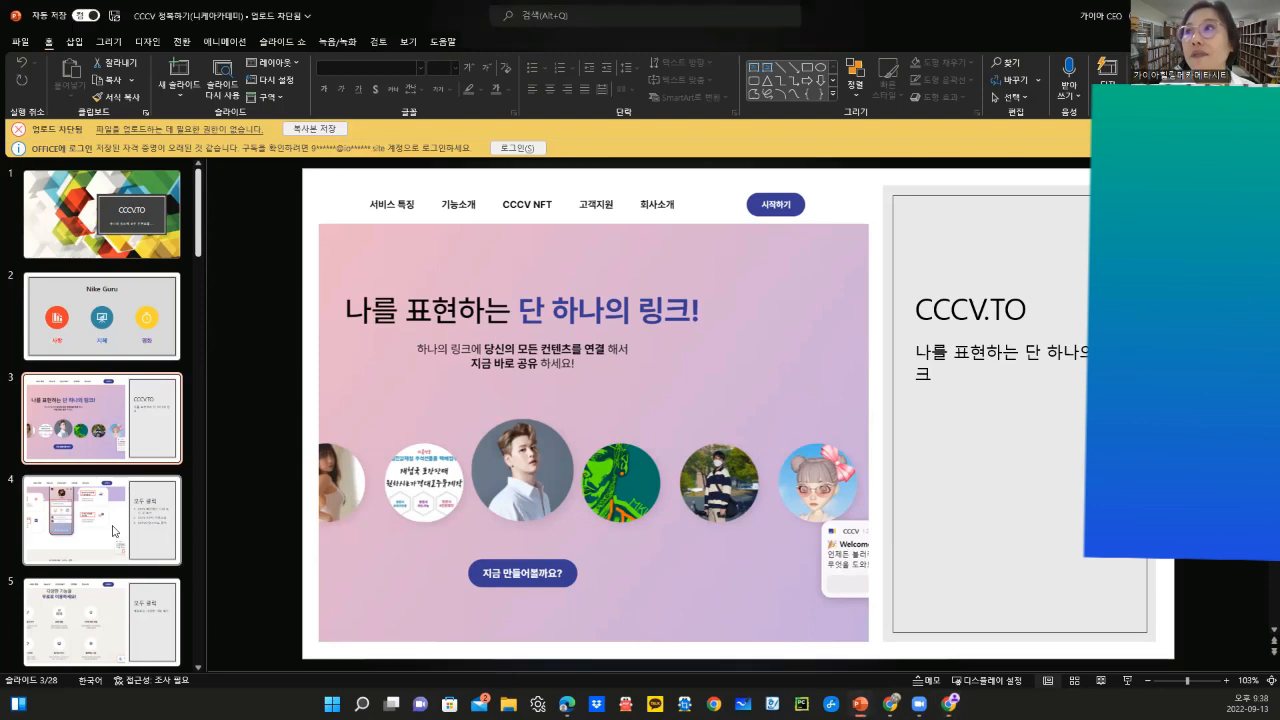
pyautogui.click(116, 531)
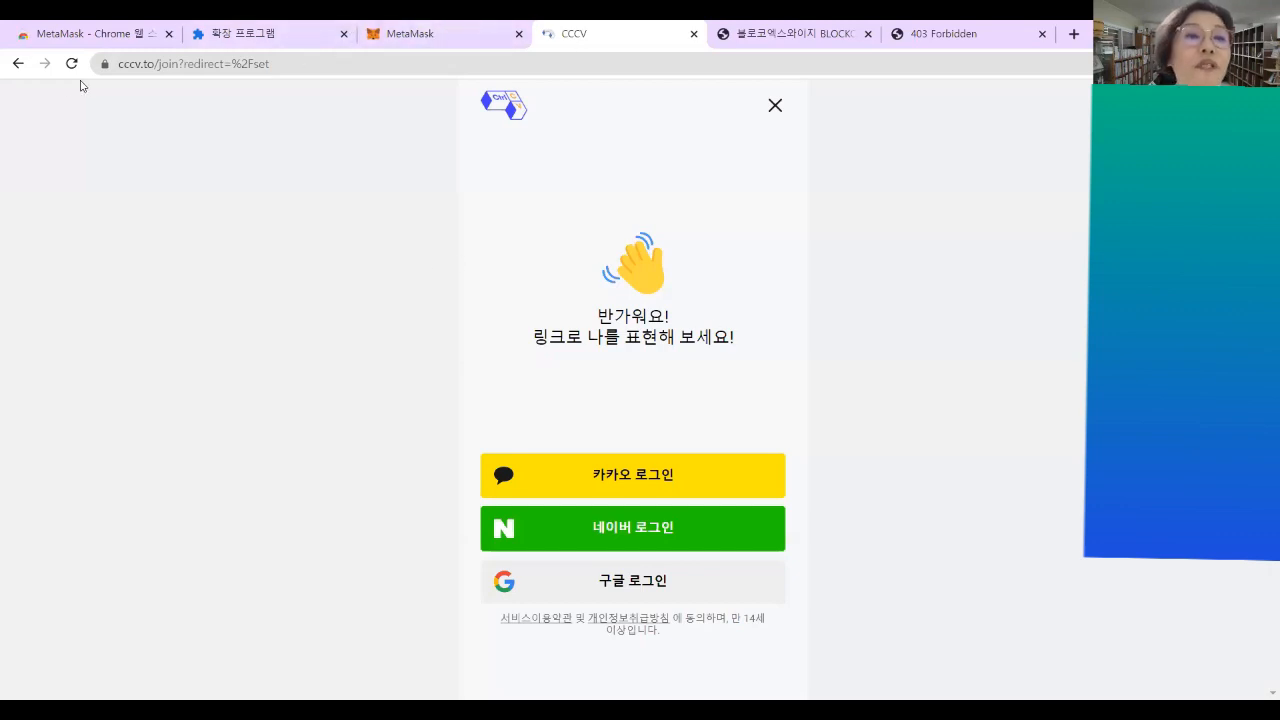
# Step: Return to the CCCV home page, open the CCCV NFT marketplace and browse its recommended NFTs, creators and hot NFT listings
pyautogui.click(25, 68)
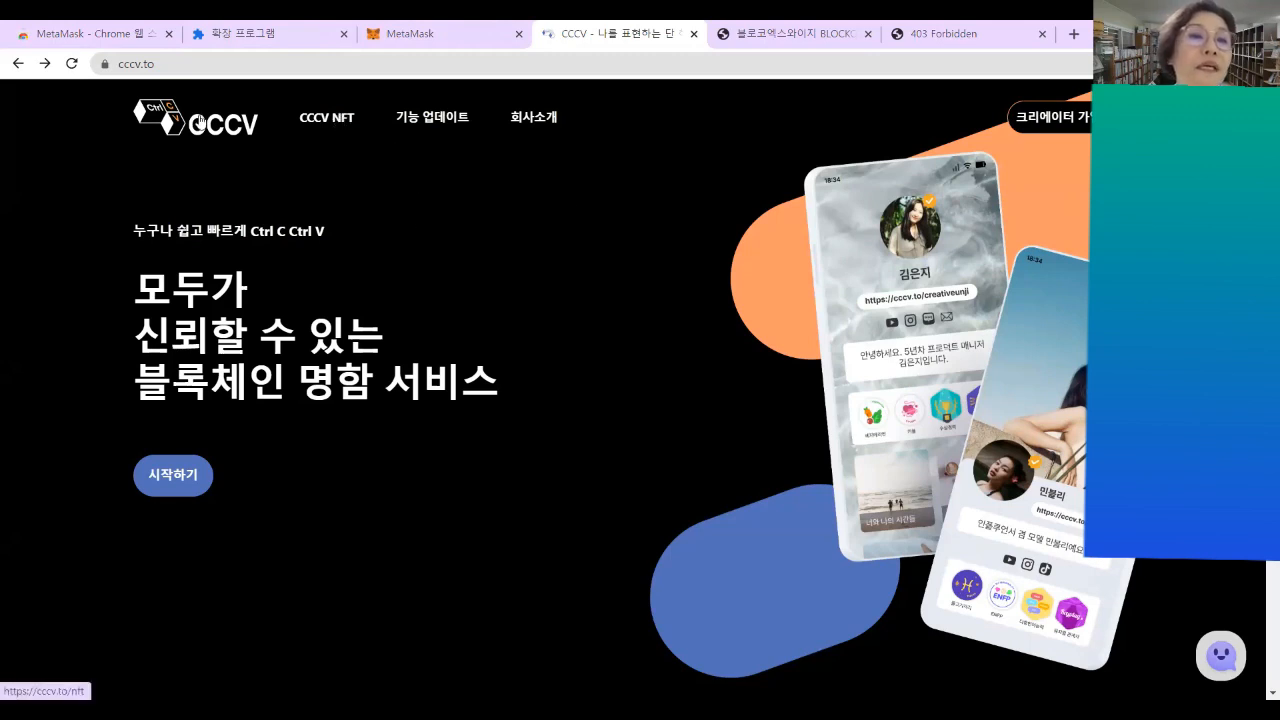
pyautogui.click(311, 125)
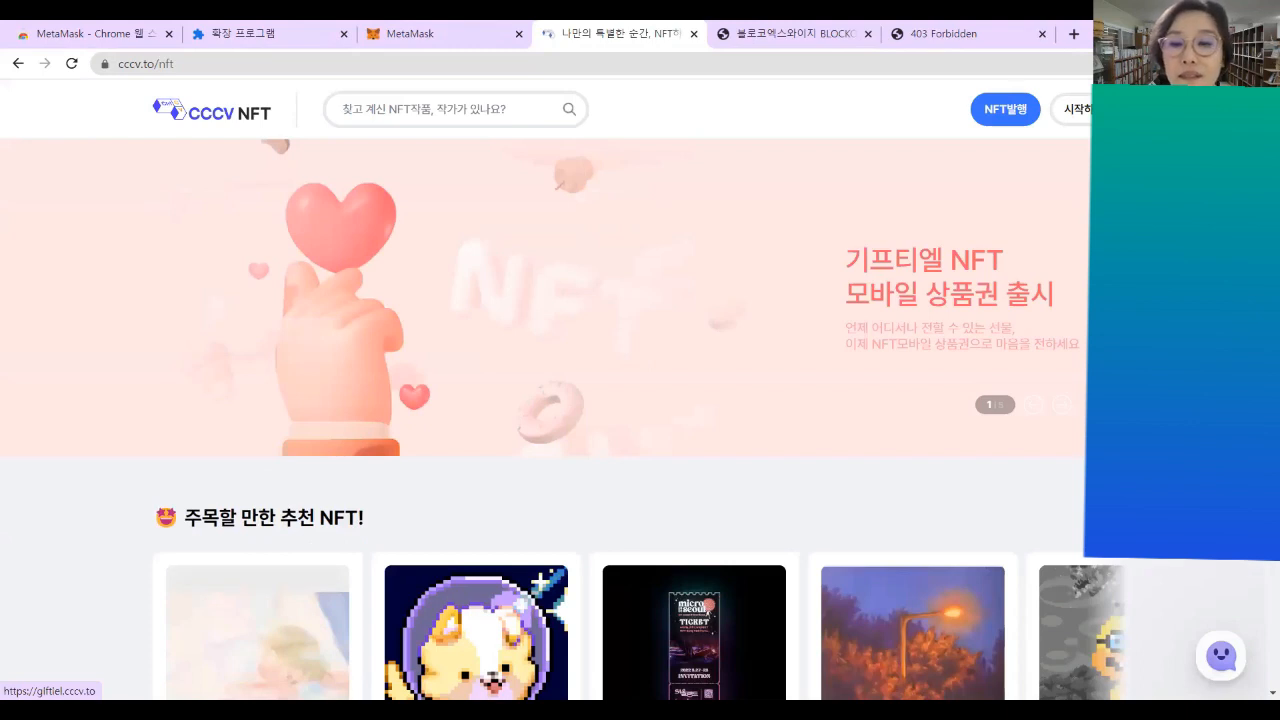
pyautogui.scroll(-6, 546, 390)
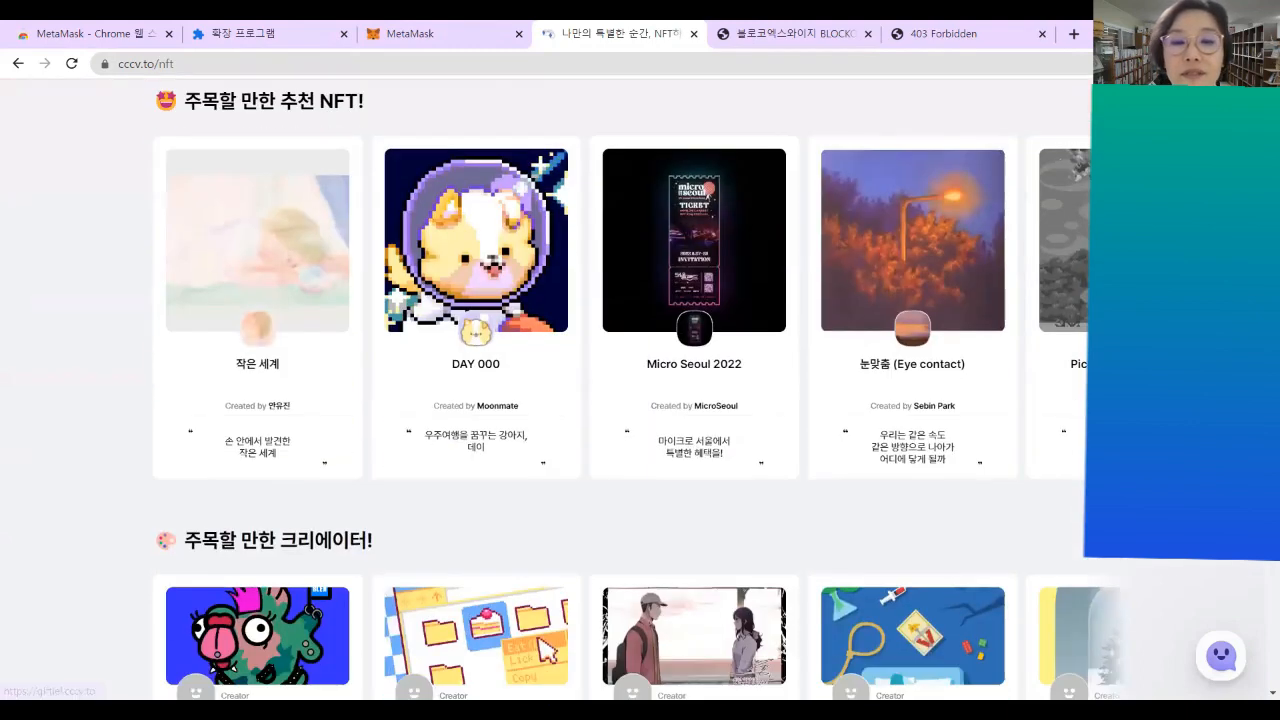
pyautogui.scroll(-12, 640, 390)
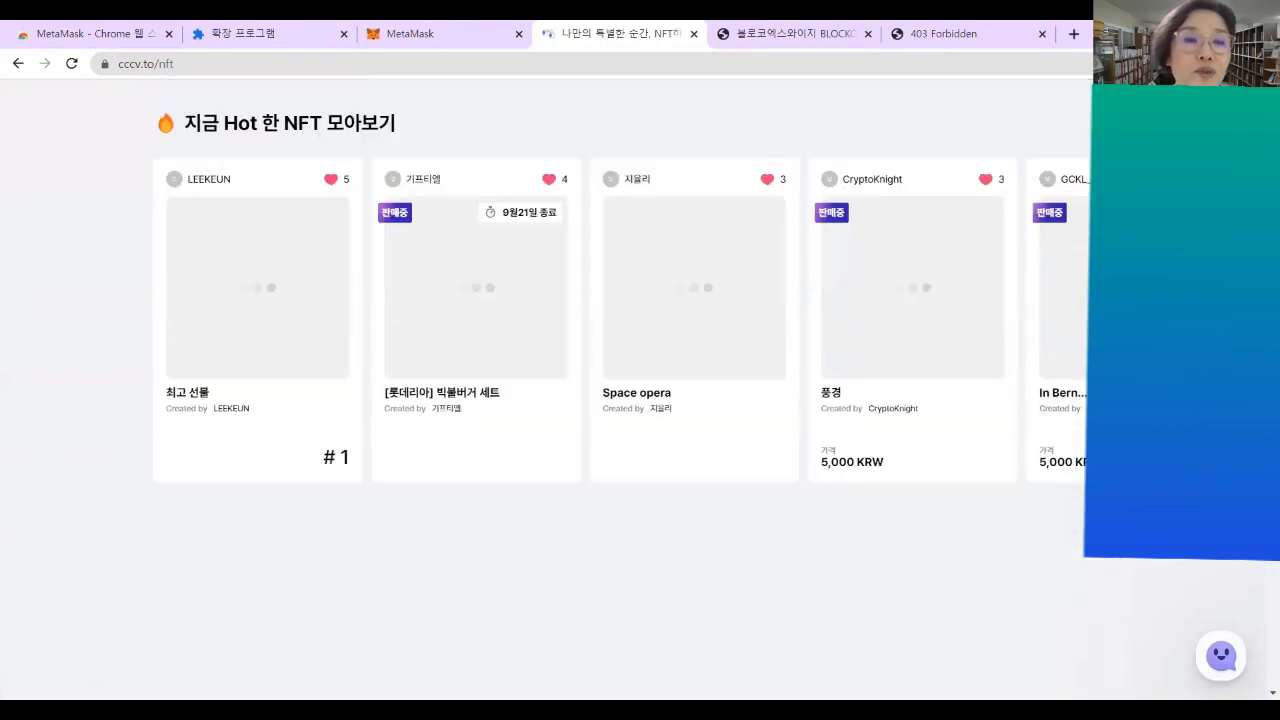
pyautogui.scroll(18, 1073, 376)
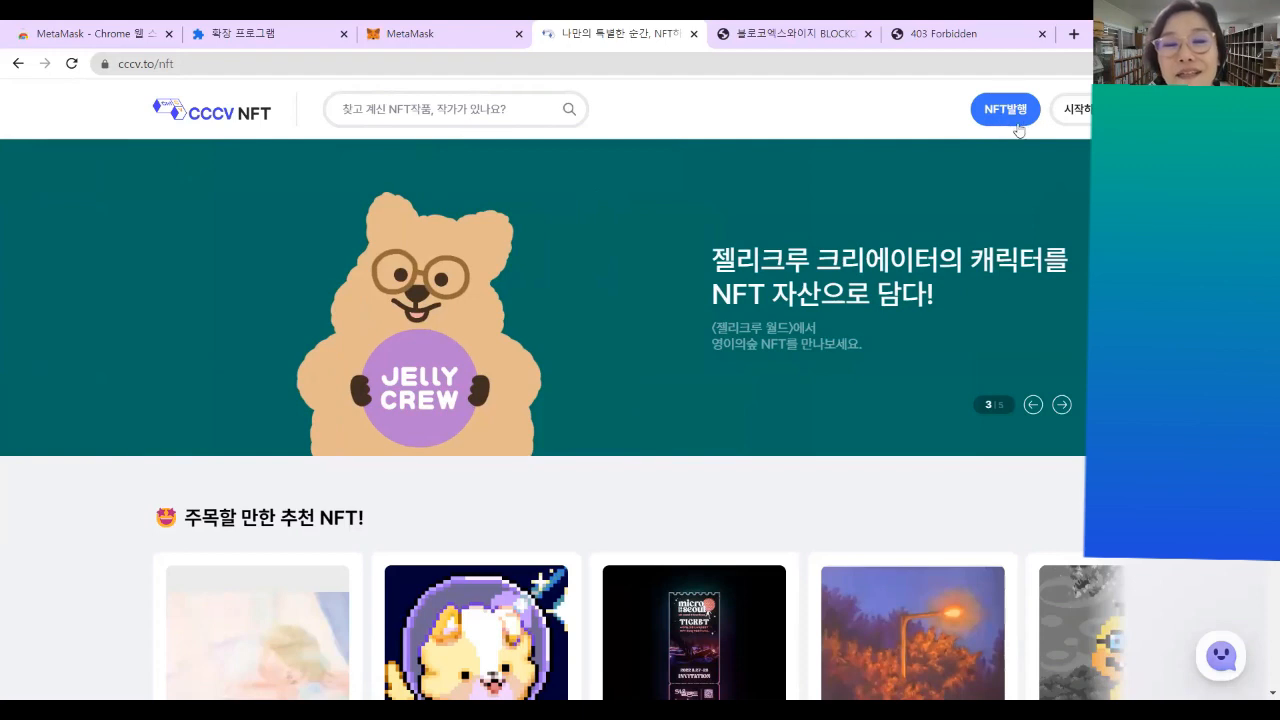
pyautogui.scroll(-3, 1005, 270)
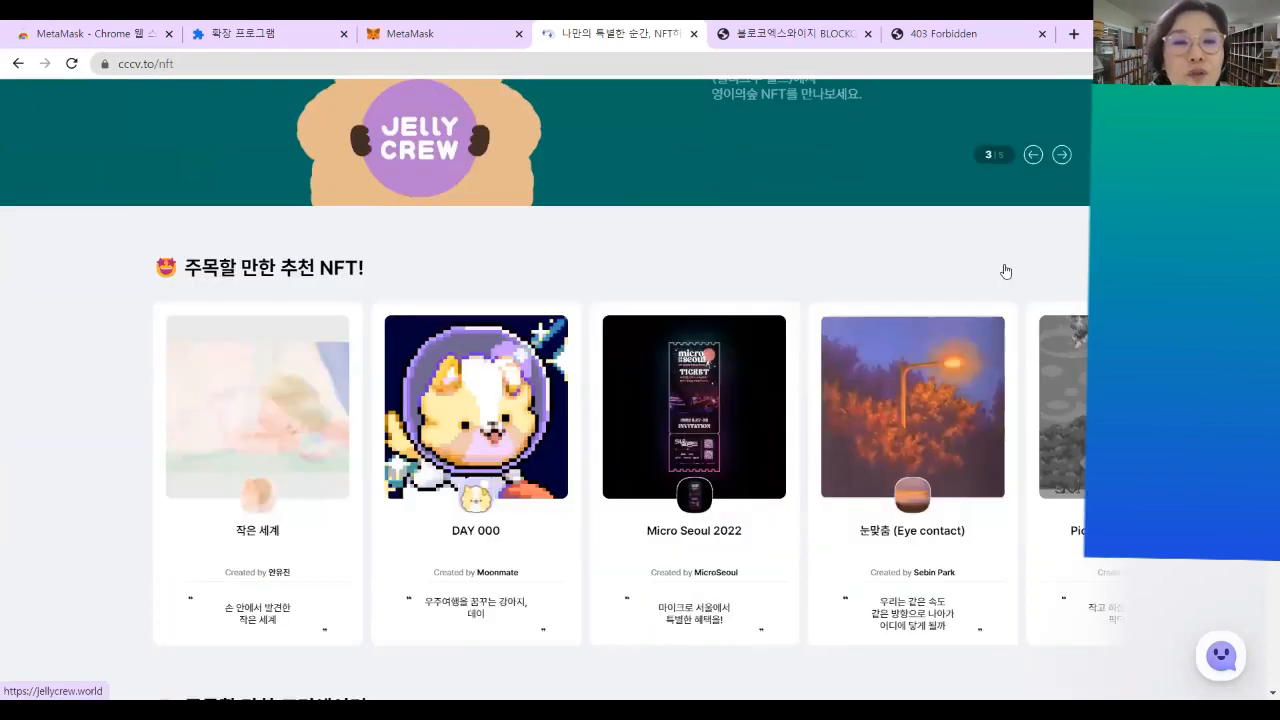
pyautogui.scroll(3, 1005, 270)
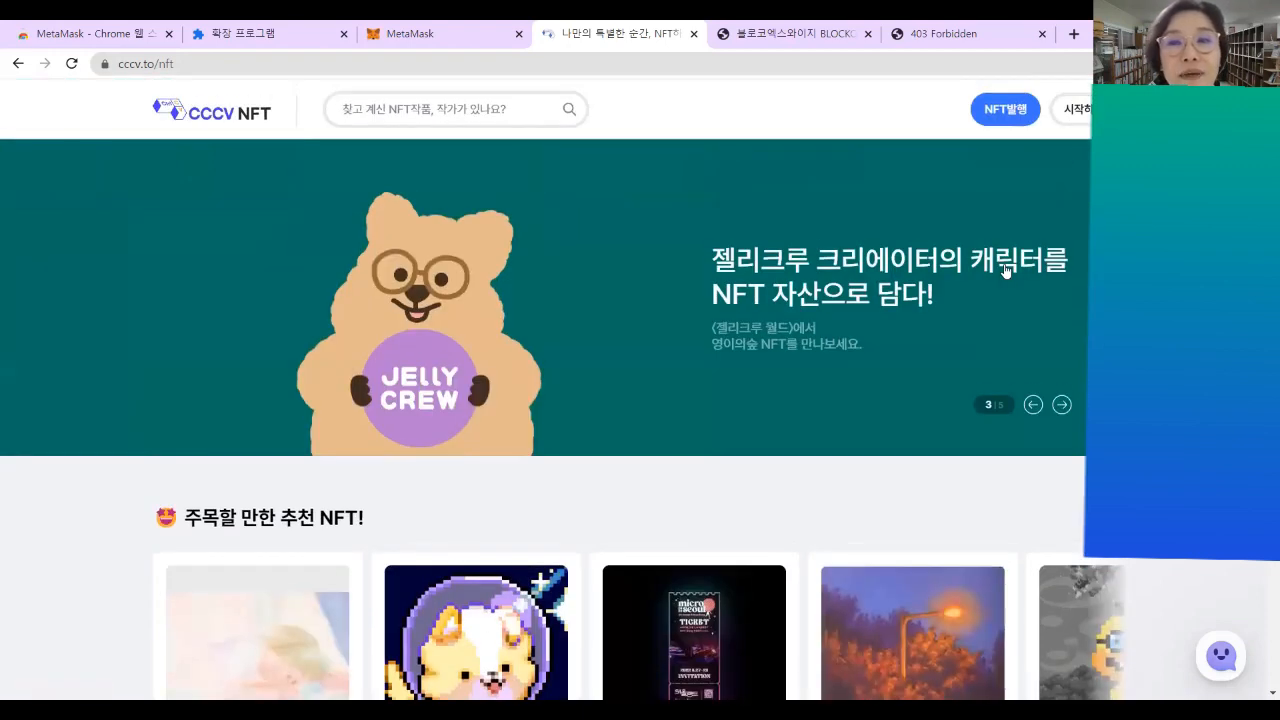
# Step: Start issuing an NFT on CCCV NFT and choose Google as the login method
pyautogui.click(1014, 110)
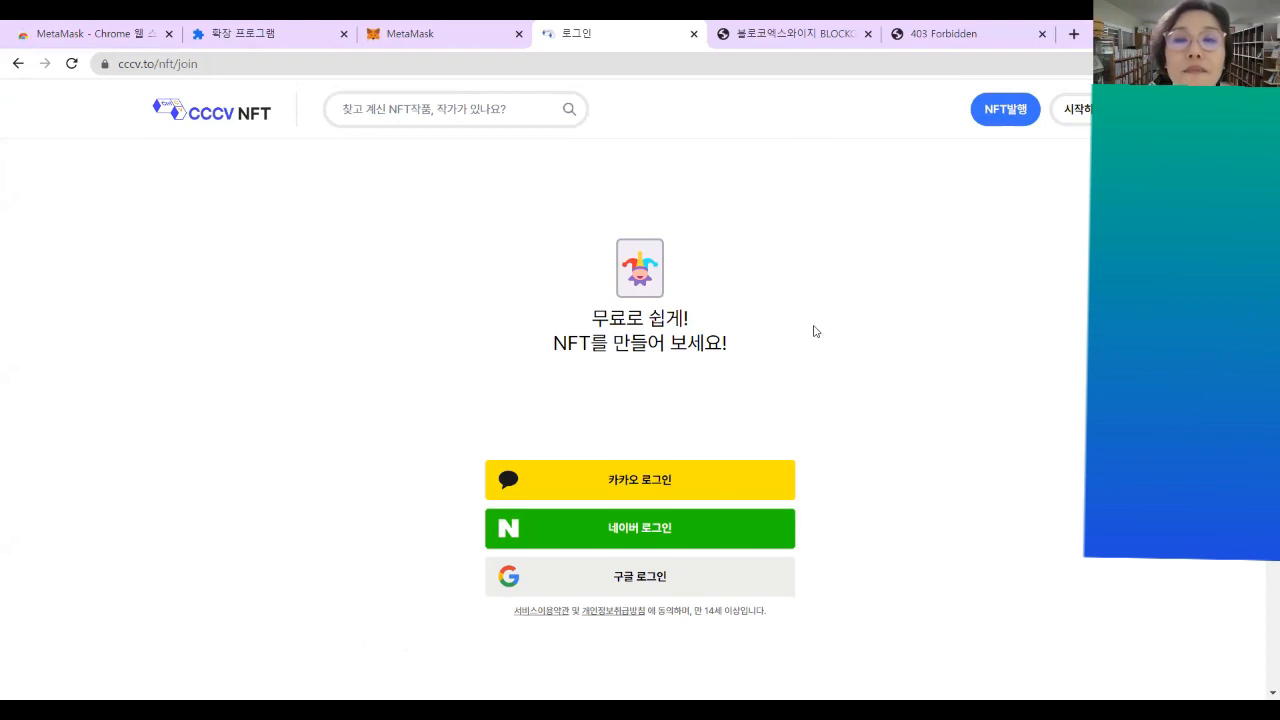
pyautogui.scroll(-2, 788, 383)
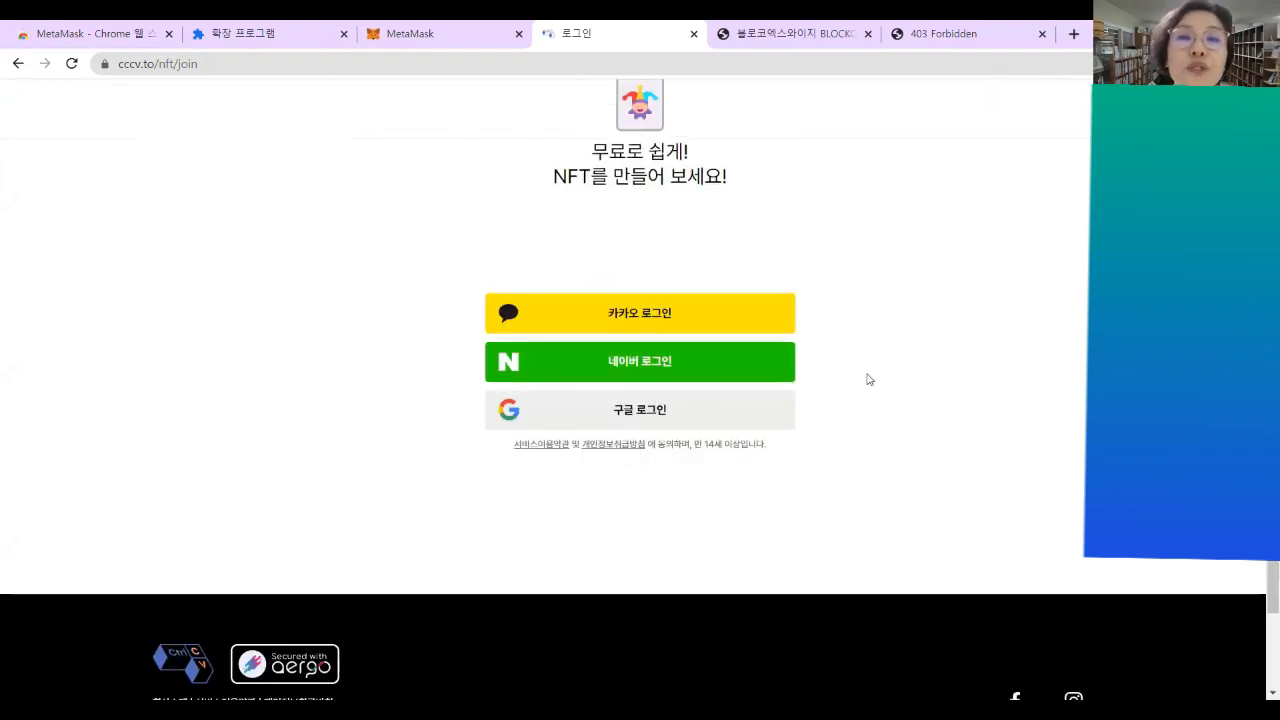
pyautogui.click(655, 419)
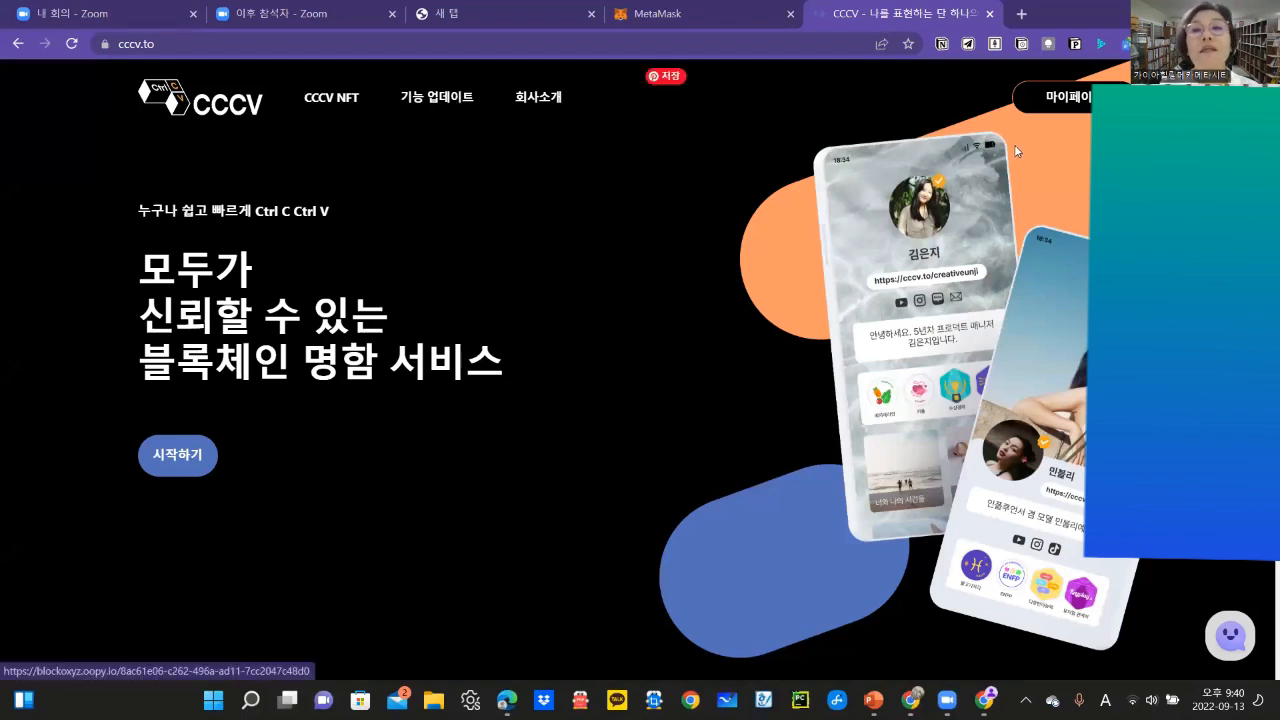
# Step: Go to My Page on the CCCV site and sign in with the existing Google account
pyautogui.click(1047, 97)
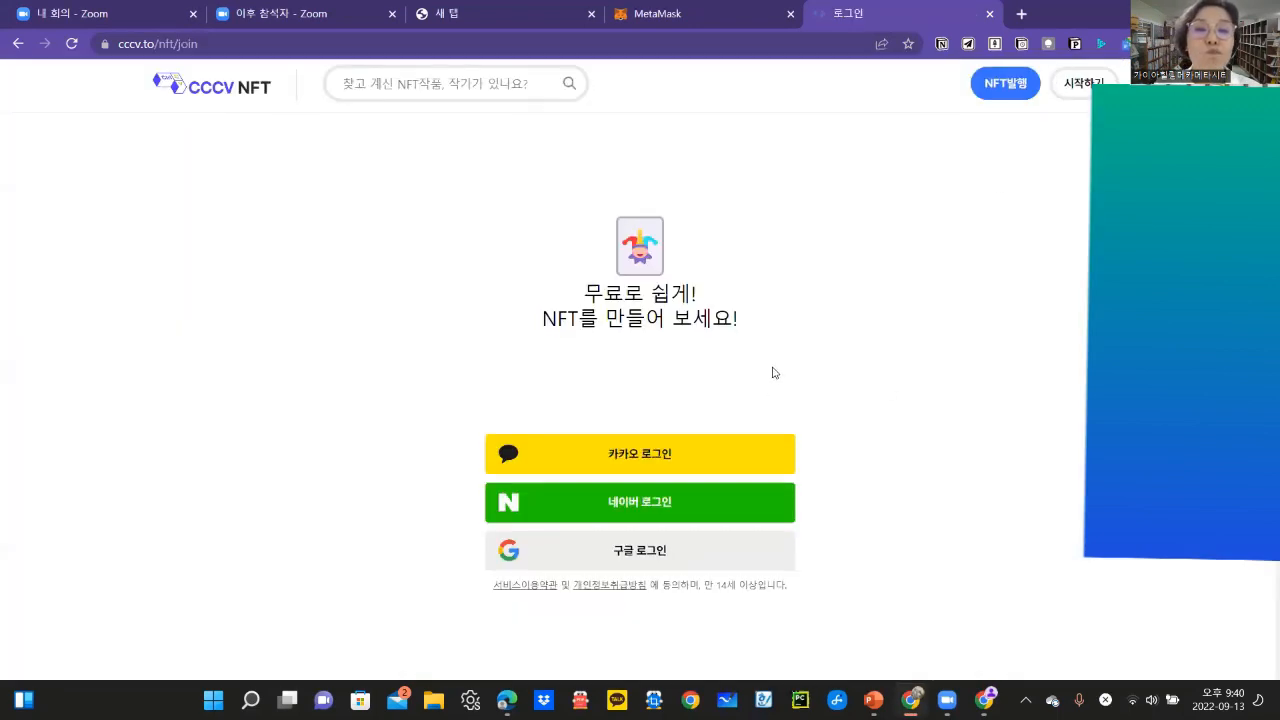
pyautogui.scroll(-2, 760, 380)
pyautogui.click(677, 404)
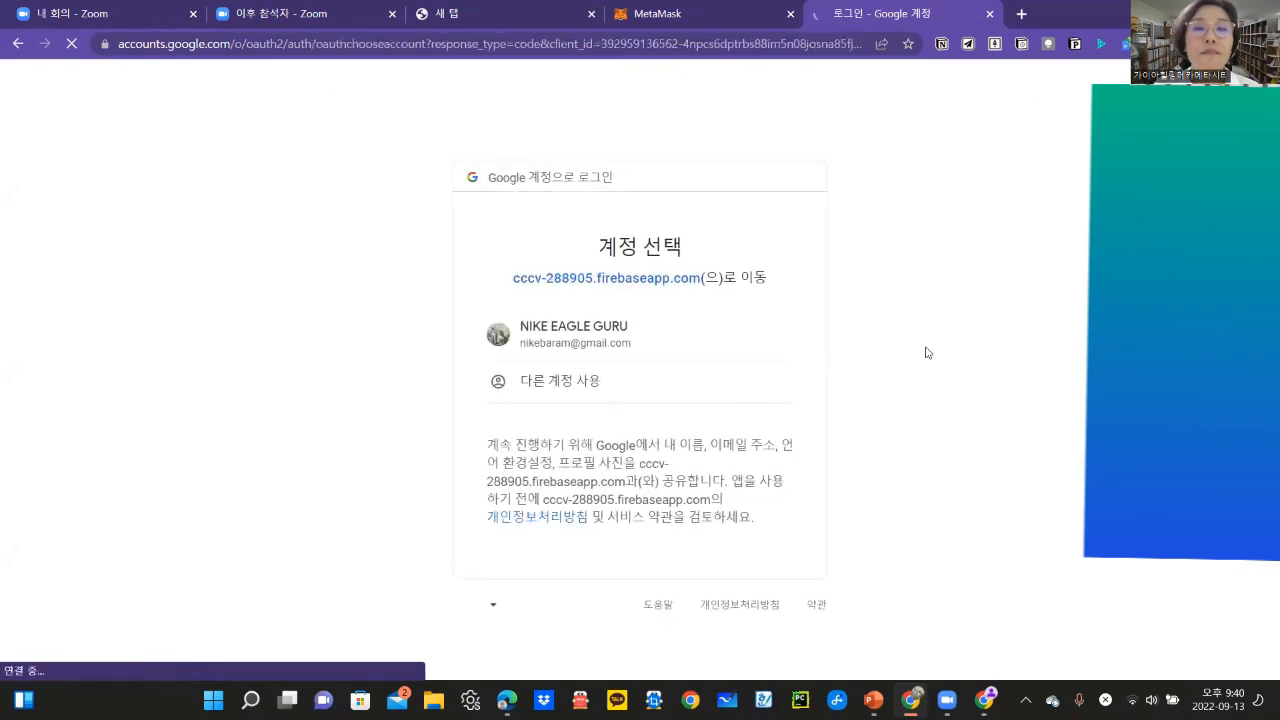
pyautogui.click(568, 338)
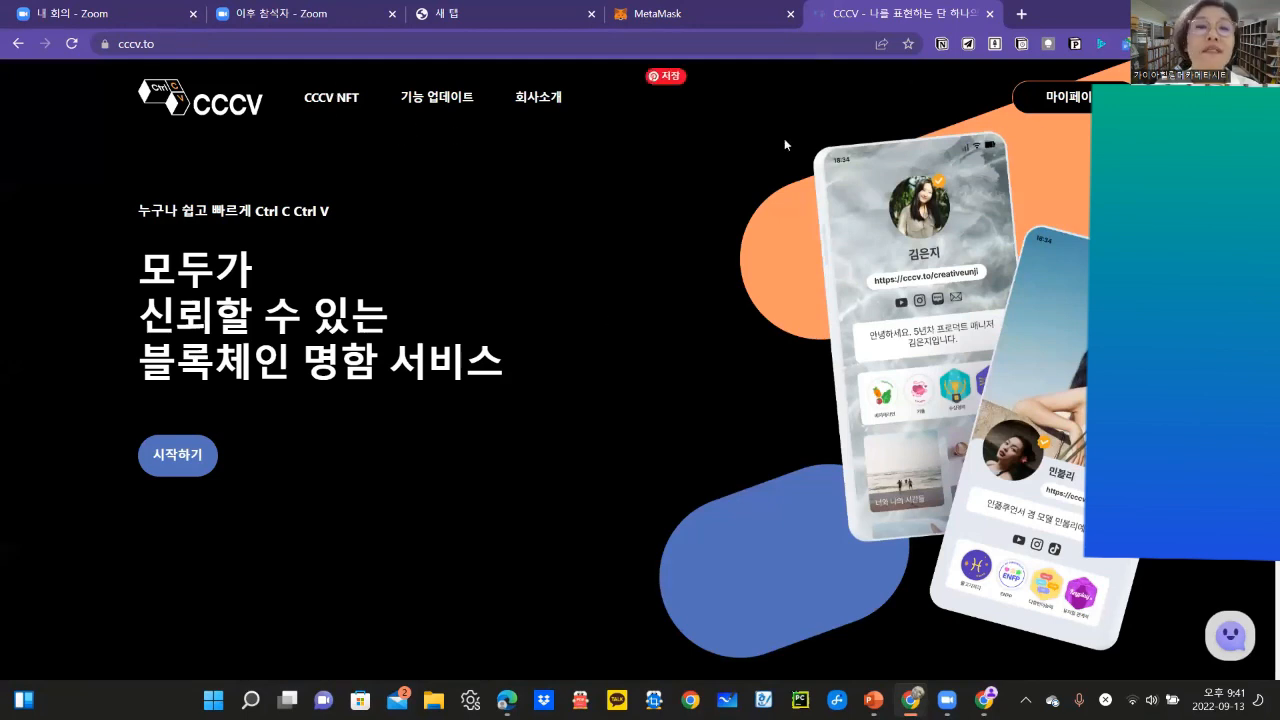
# Step: Open the CCCV NFT marketplace and bring up its NFT issuing form
pyautogui.click(328, 104)
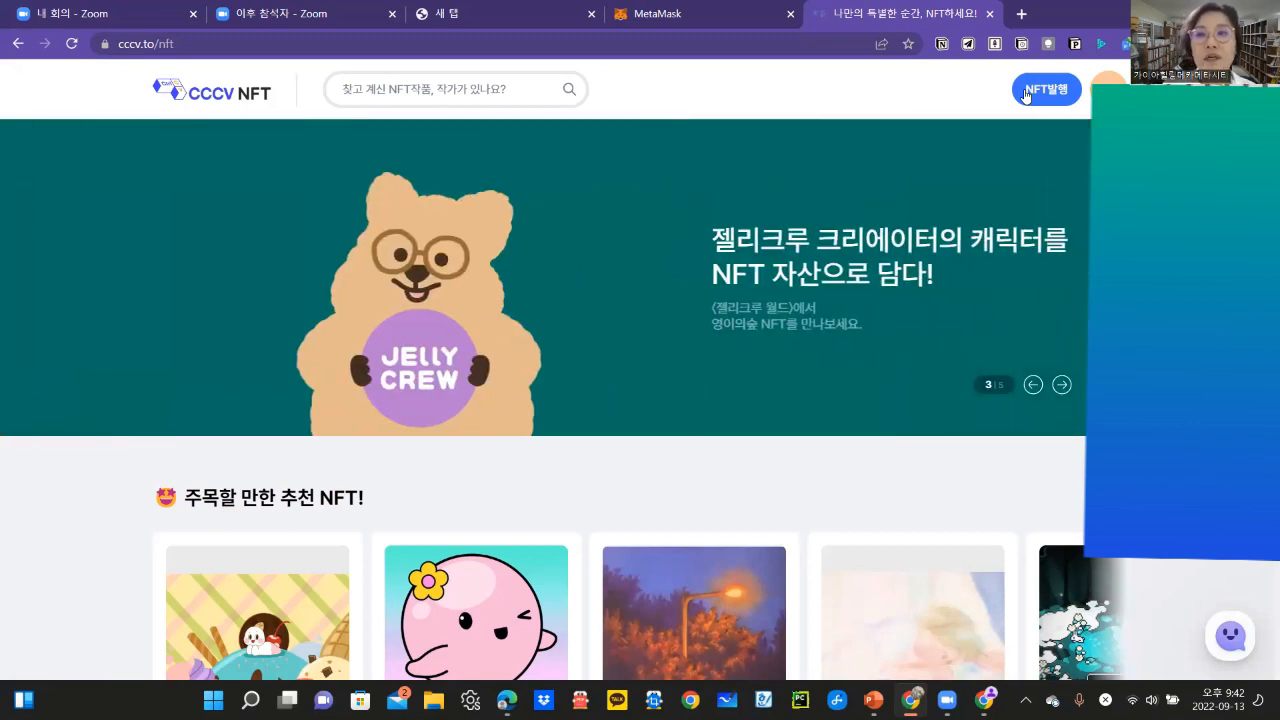
pyautogui.click(1025, 95)
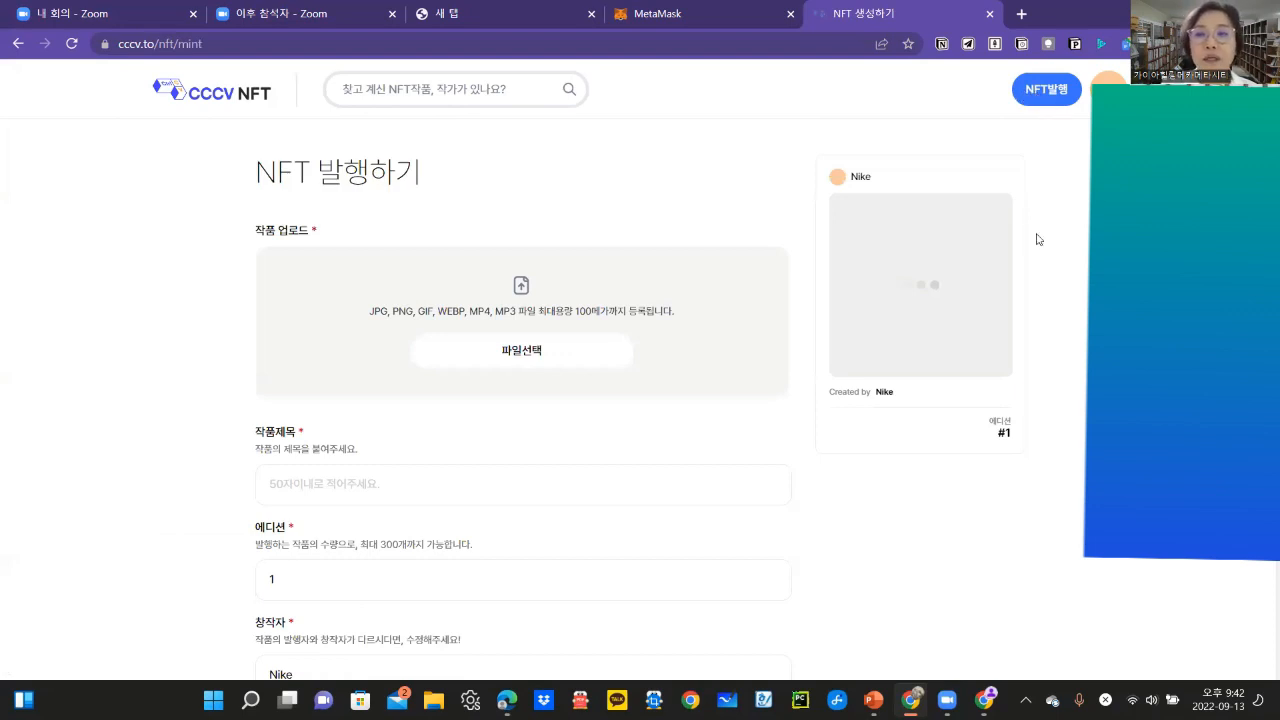
pyautogui.click(1030, 88)
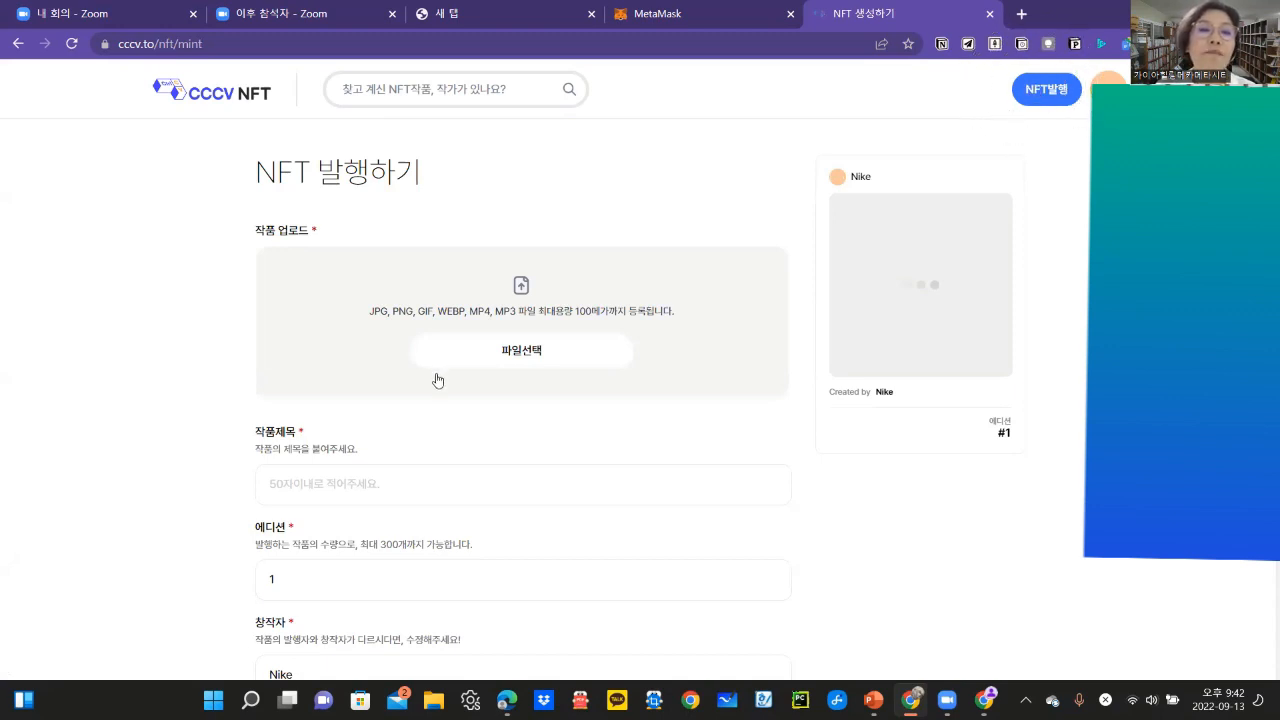
# Step: Upload the caricature image 사본 -캐릭커처1 from the desktop folder as the NFT artwork
pyautogui.click(509, 356)
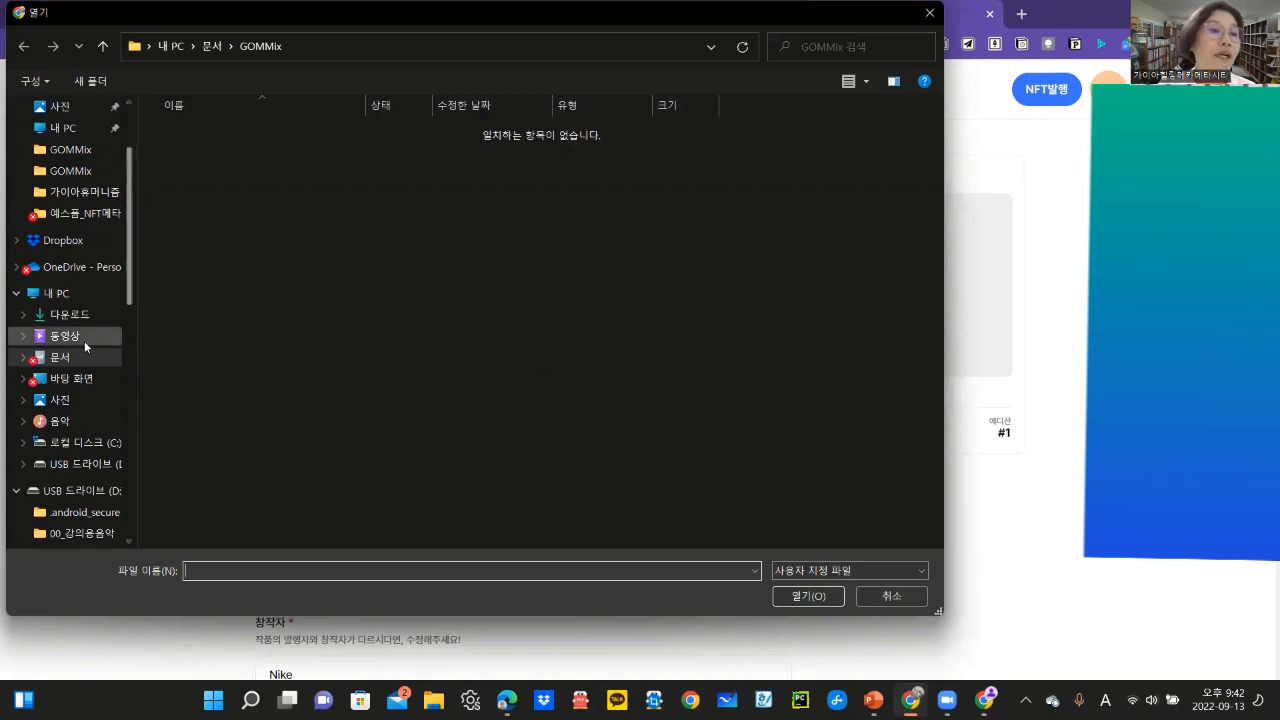
pyautogui.click(80, 381)
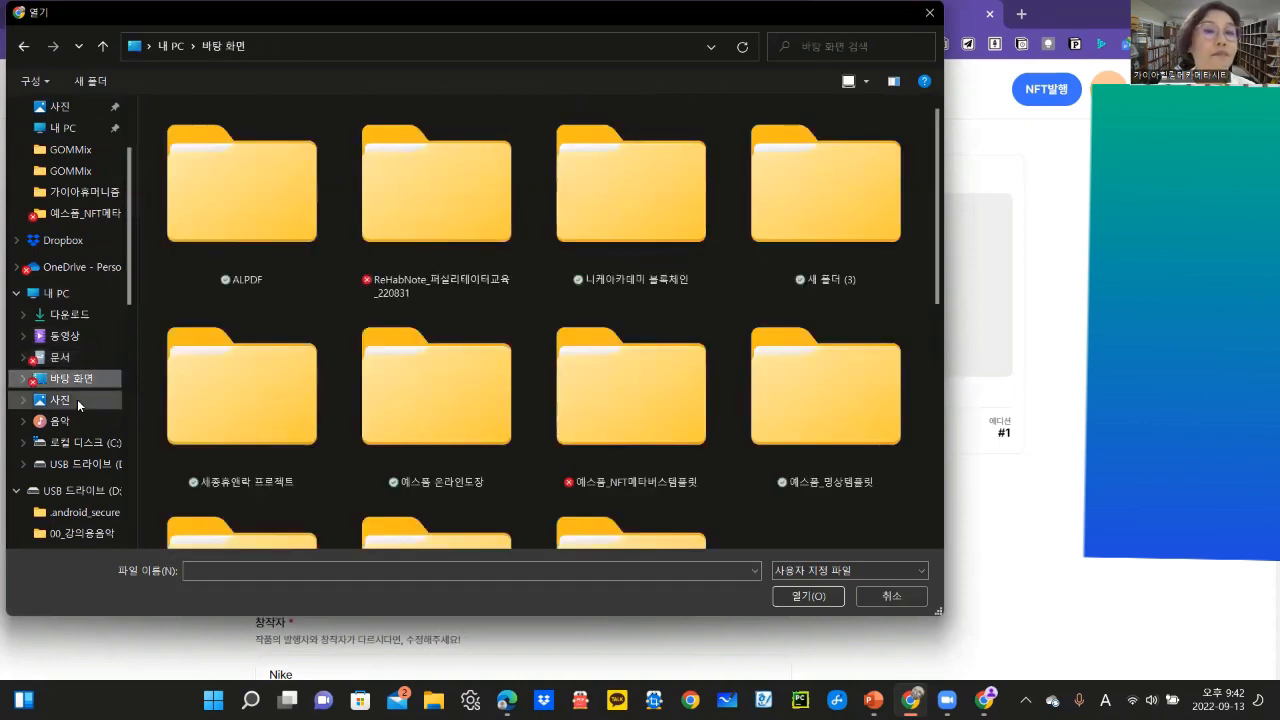
pyautogui.click(78, 399)
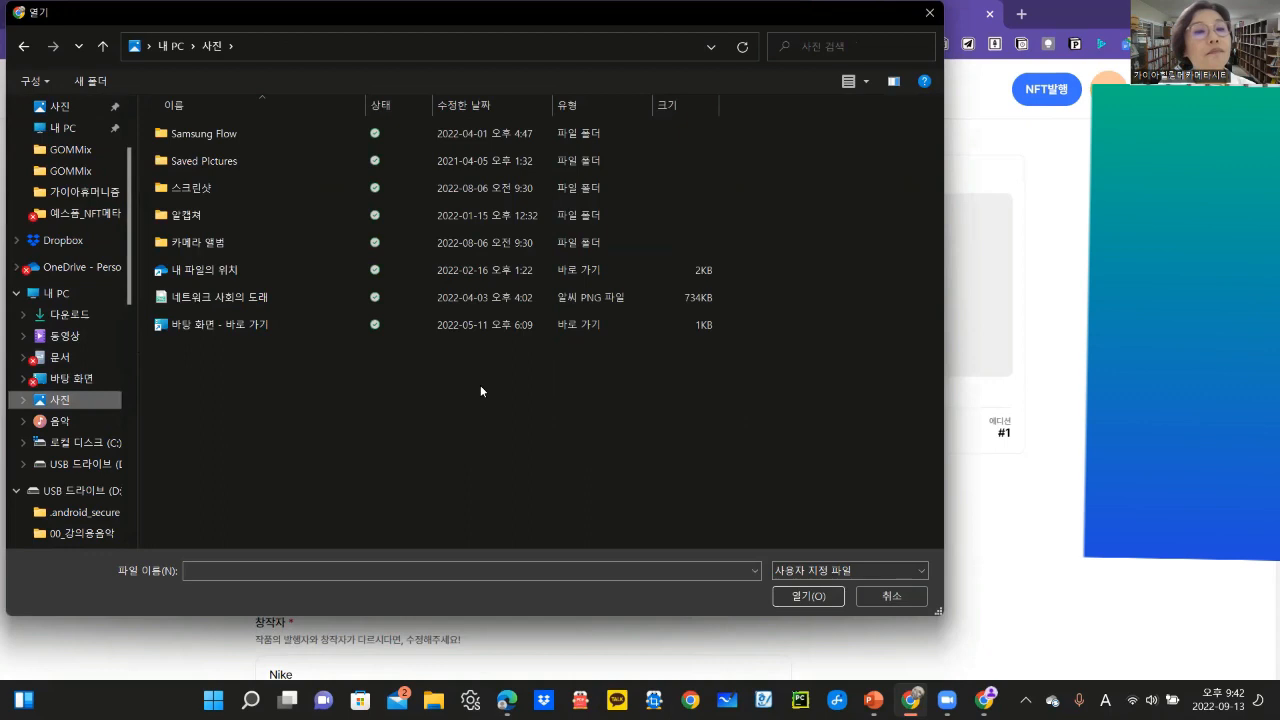
pyautogui.doubleClick(254, 185)
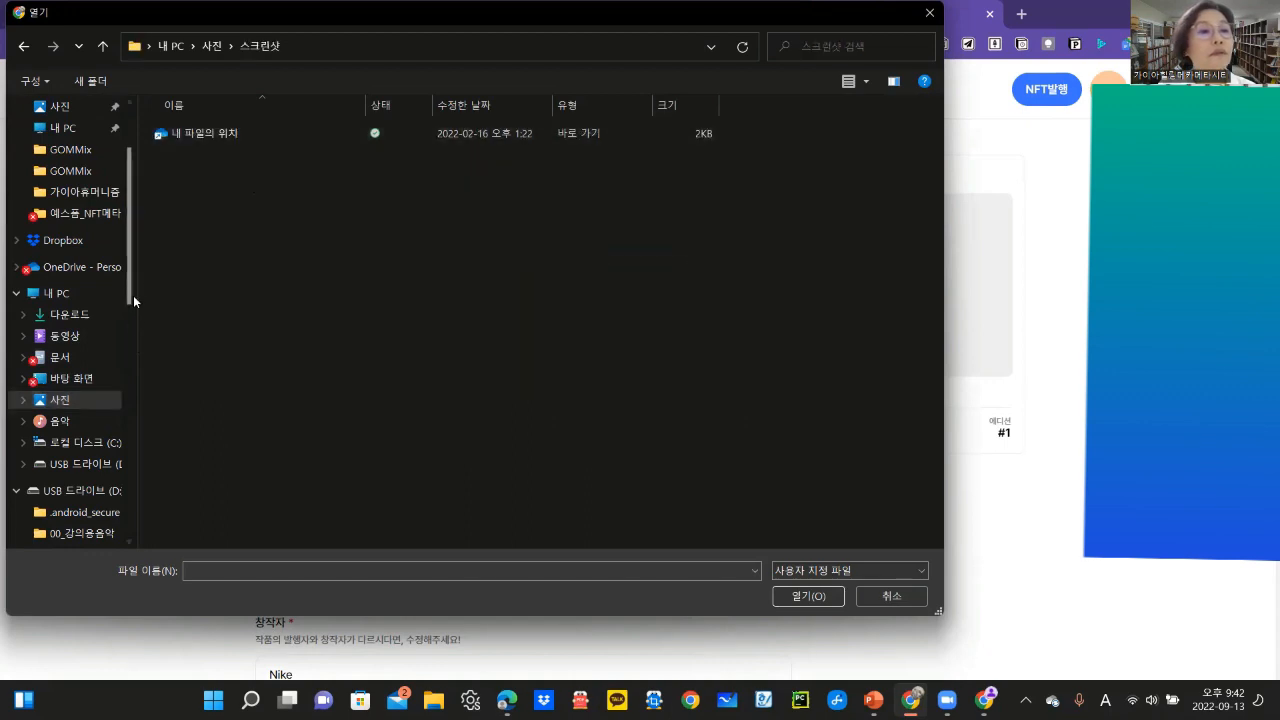
pyautogui.click(80, 380)
pyautogui.scroll(-3, 600, 390)
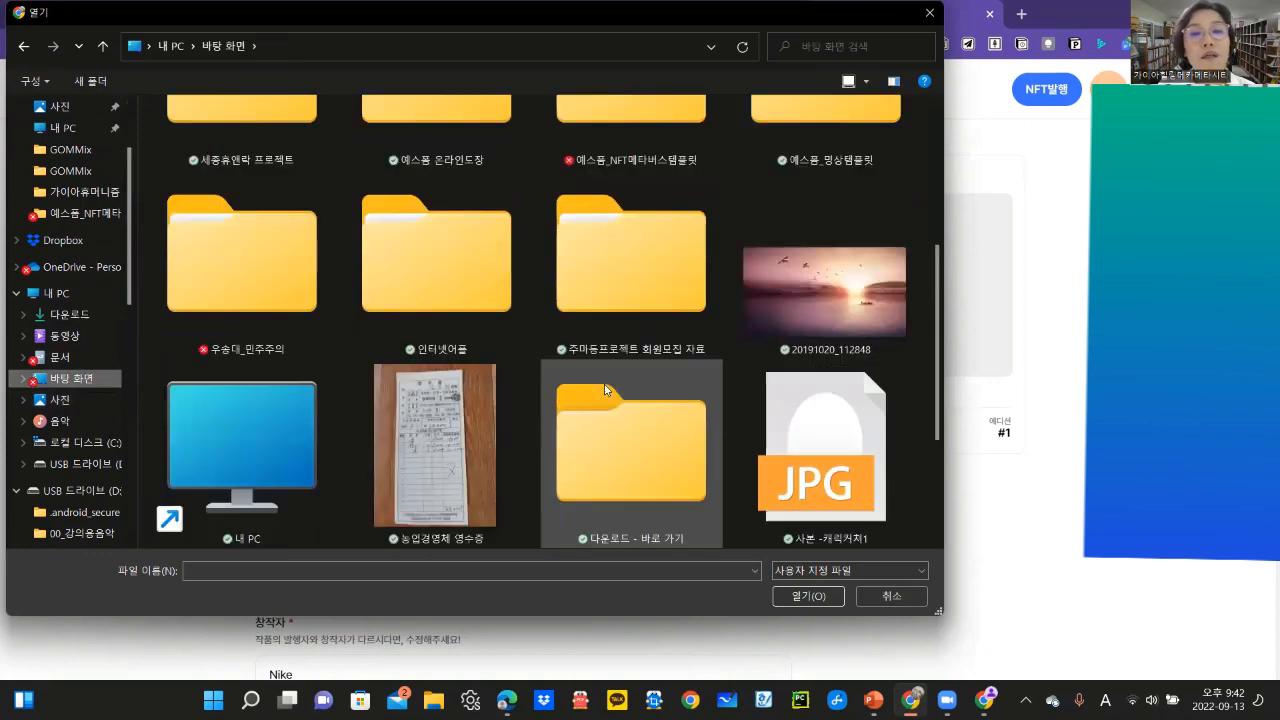
pyautogui.click(820, 433)
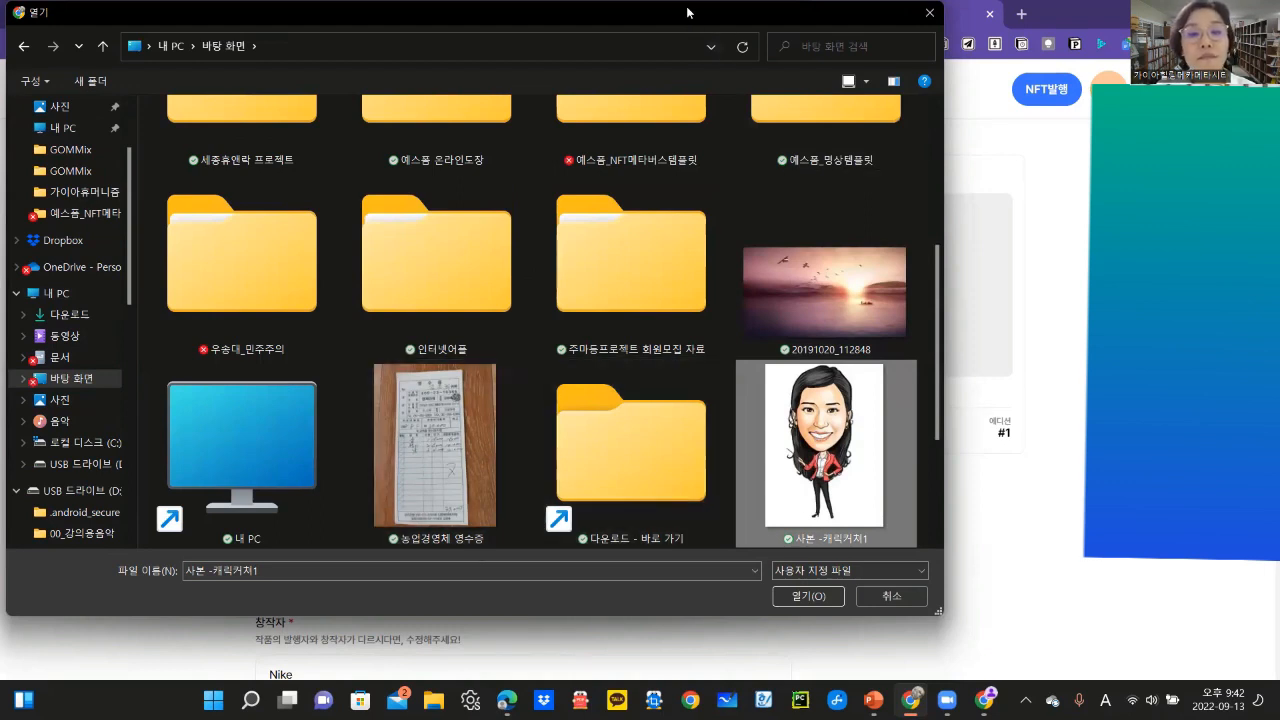
pyautogui.moveTo(687, 12); pyautogui.dragTo(215, 12)
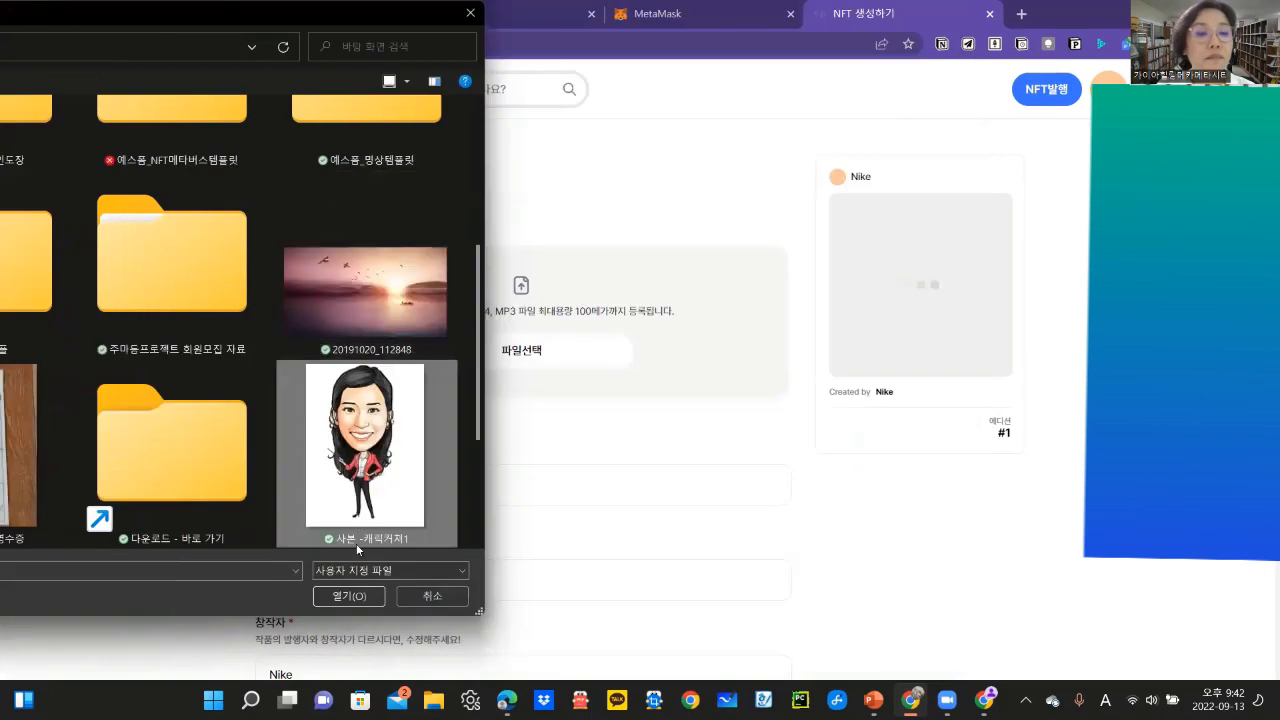
pyautogui.click(360, 596)
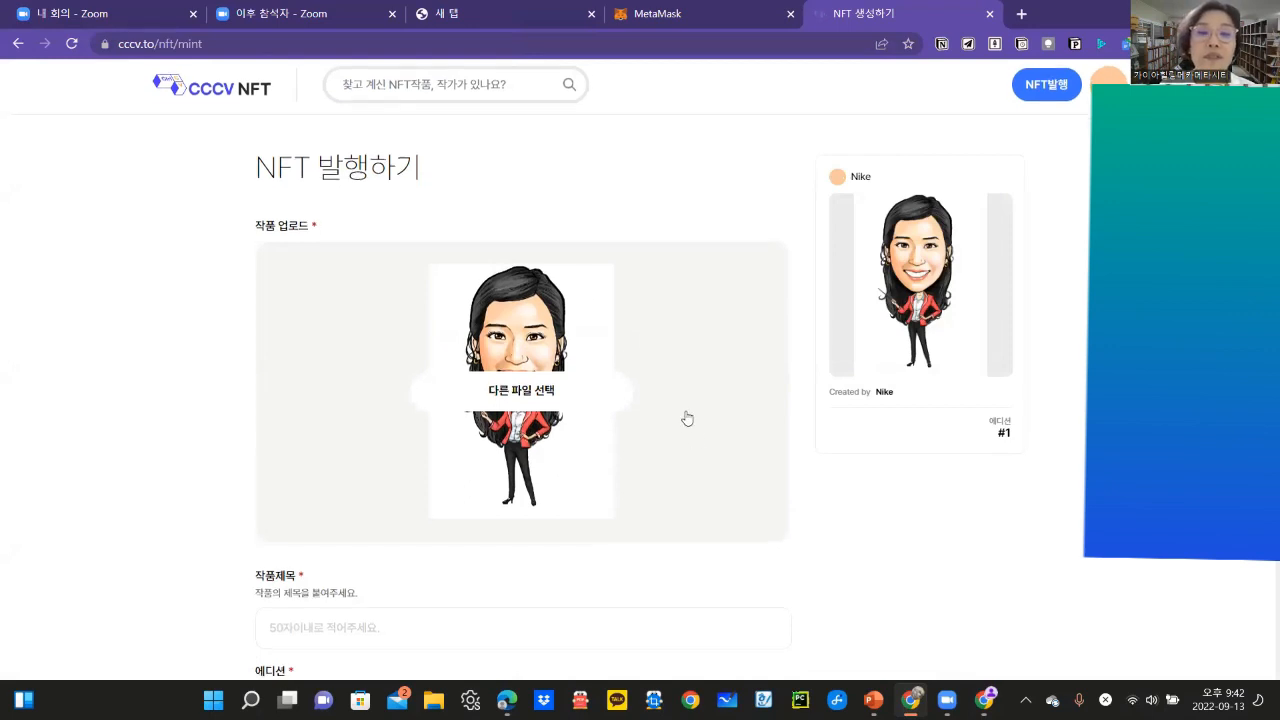
# Step: Point out the edition number in the NFT preview card by highlighting it briefly
pyautogui.scroll(-1, 687, 418)
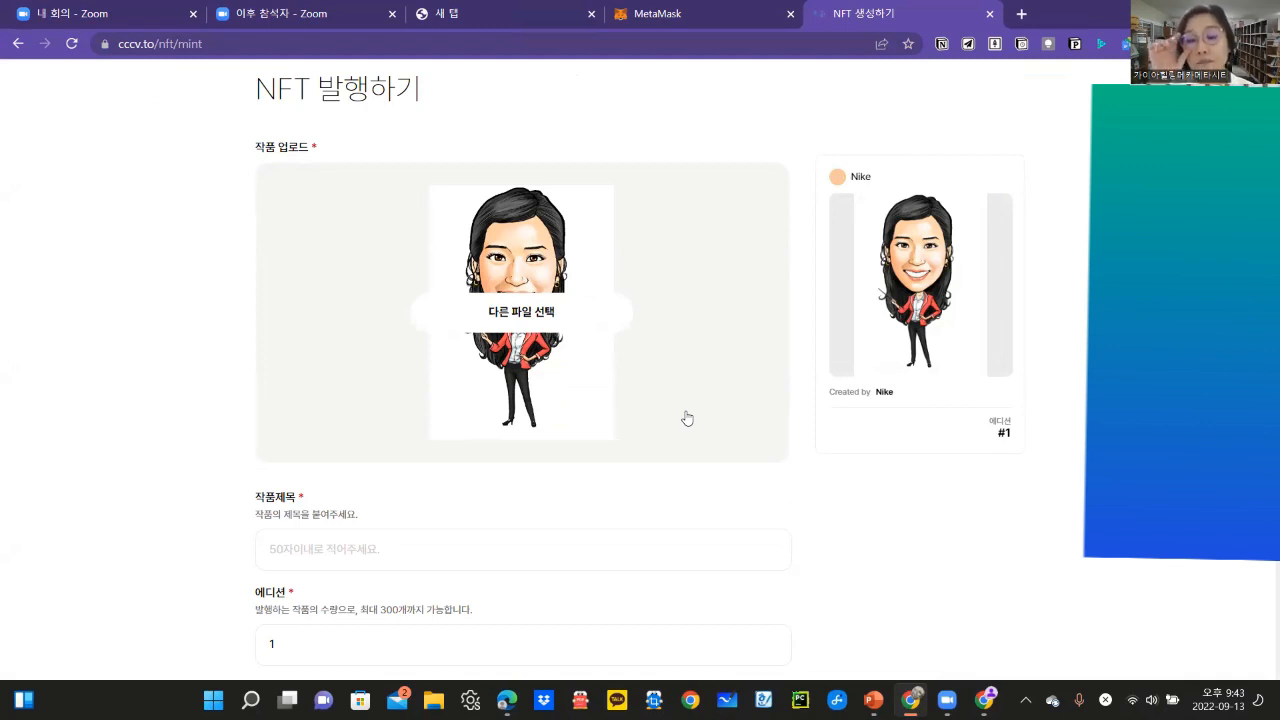
pyautogui.moveTo(1001, 428); pyautogui.dragTo(1016, 436)
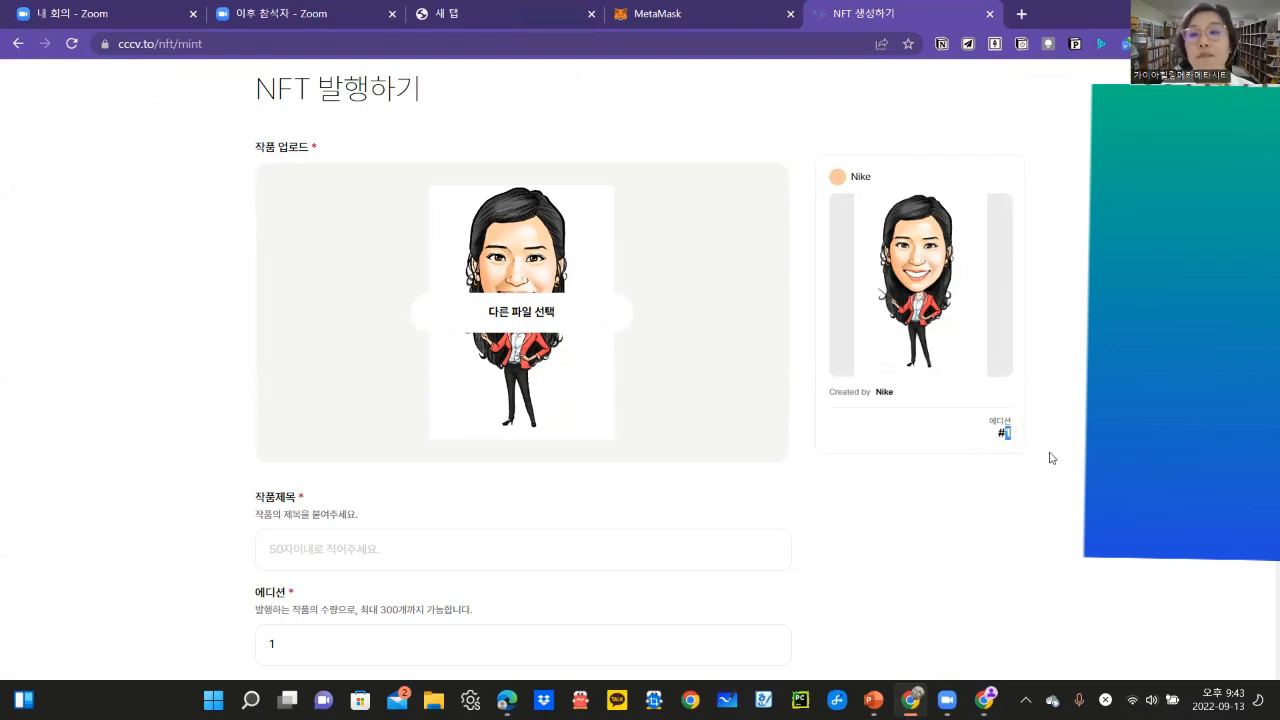
pyautogui.click(1051, 458)
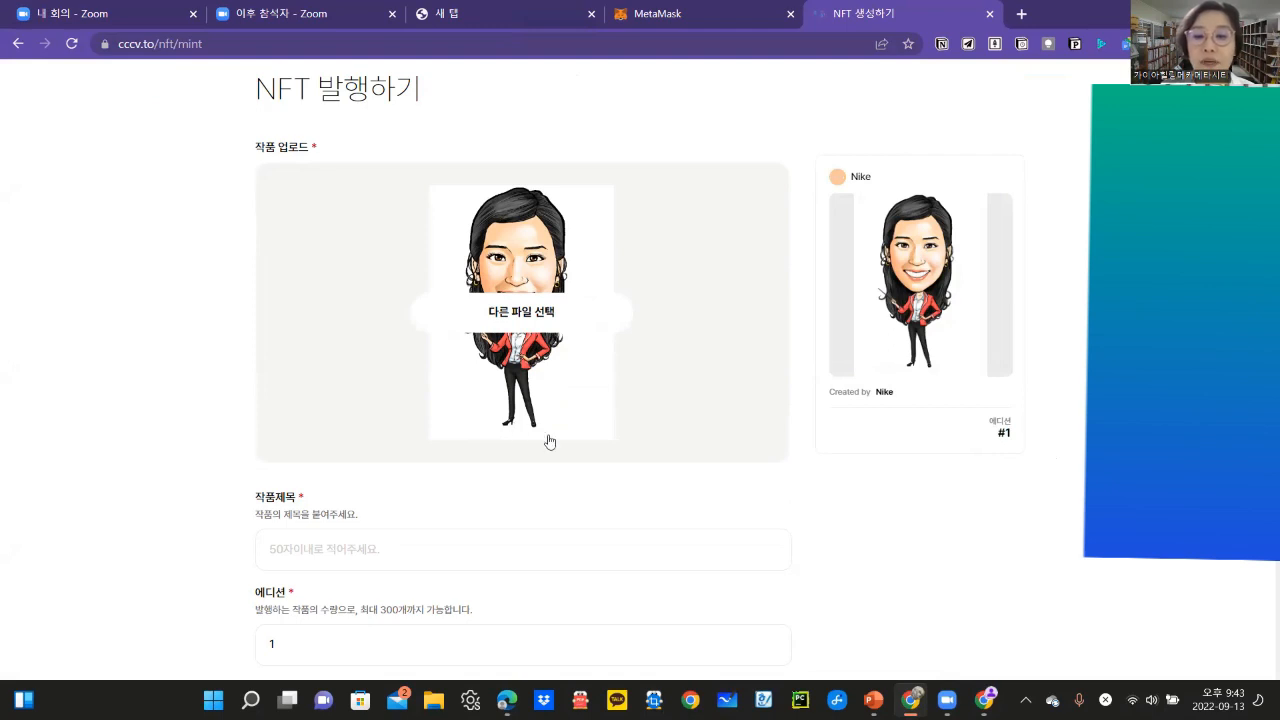
# Step: Enter 니케의 커리컬쳐 as the artwork title in the NFT issuing form
pyautogui.scroll(-2, 549, 441)
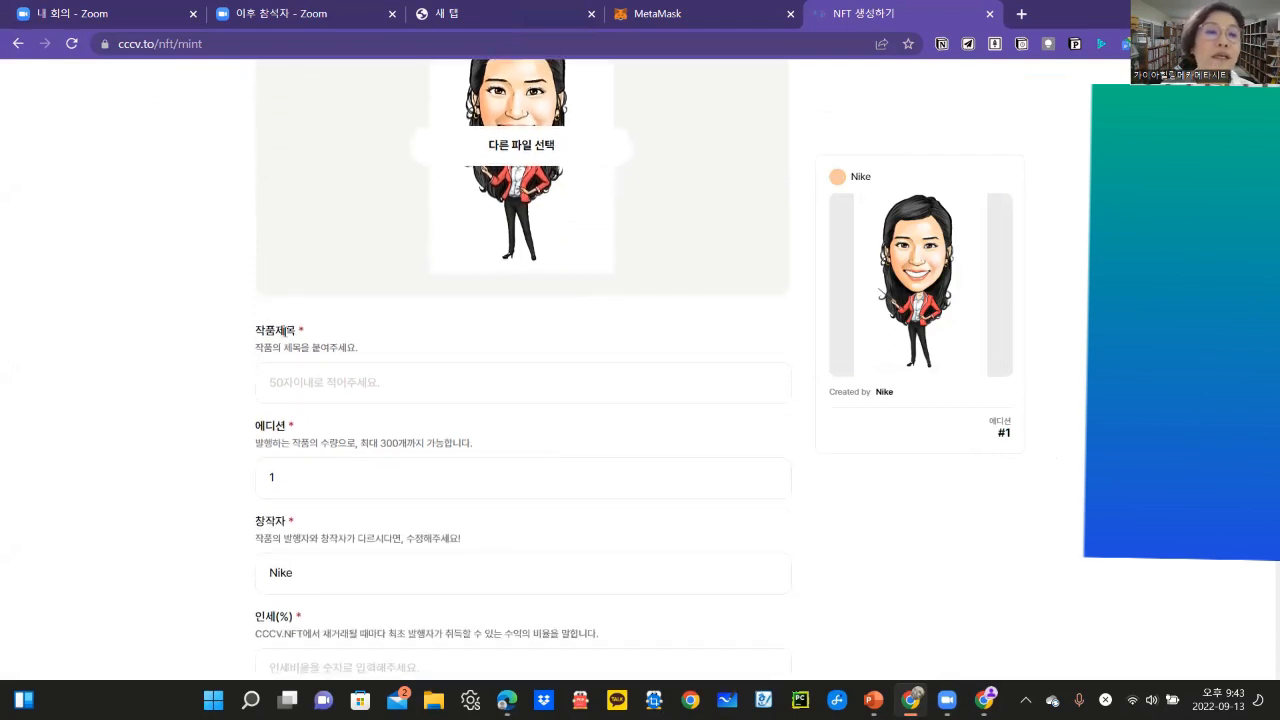
pyautogui.click(536, 384)
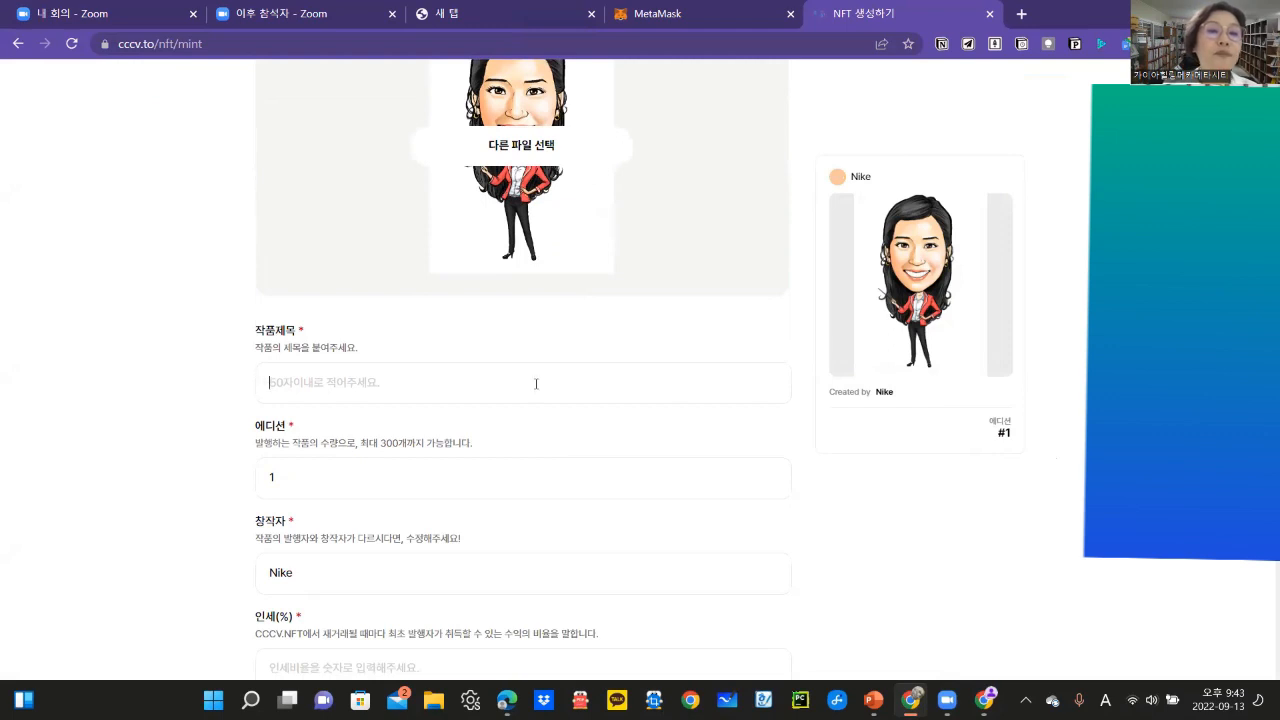
pyautogui.write('nkd')
pyautogui.press('BackSpace')
pyautogui.press('BackSpace')
pyautogui.press('BackSpace')
pyautogui.press('Hangul')
pyautogui.write('니케의 커리큘')
pyautogui.write('처')
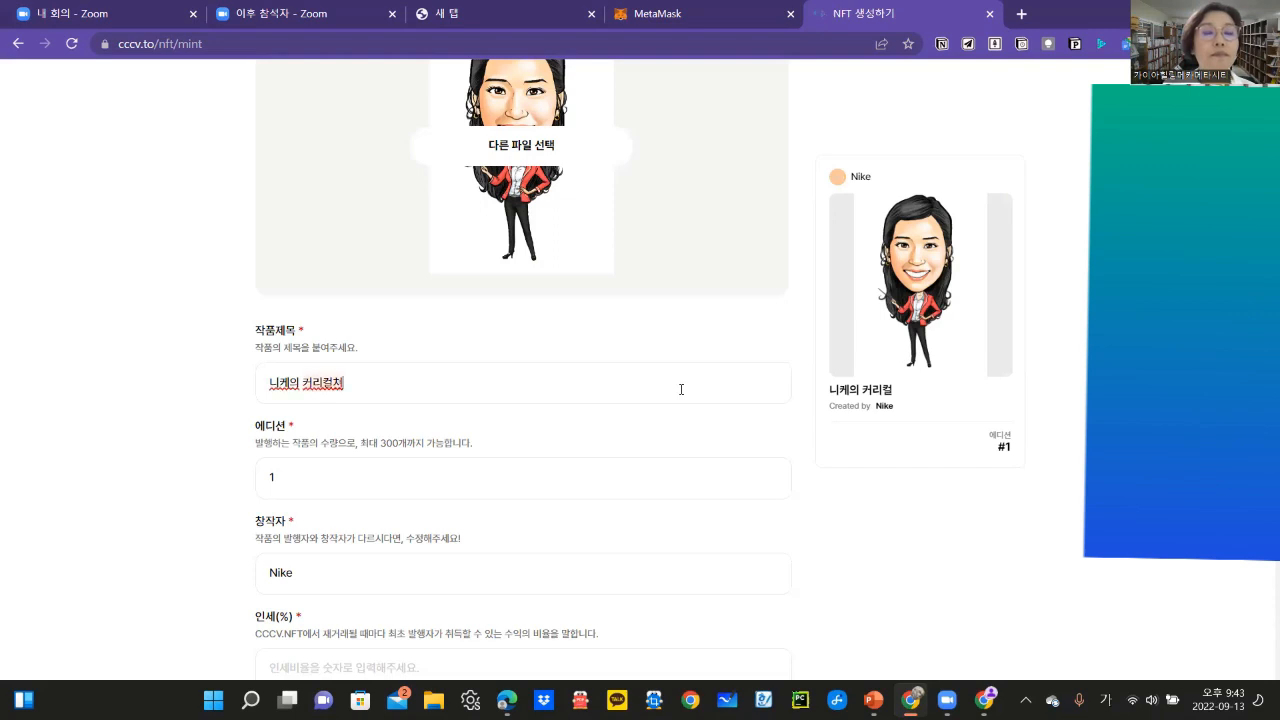
pyautogui.click(617, 385)
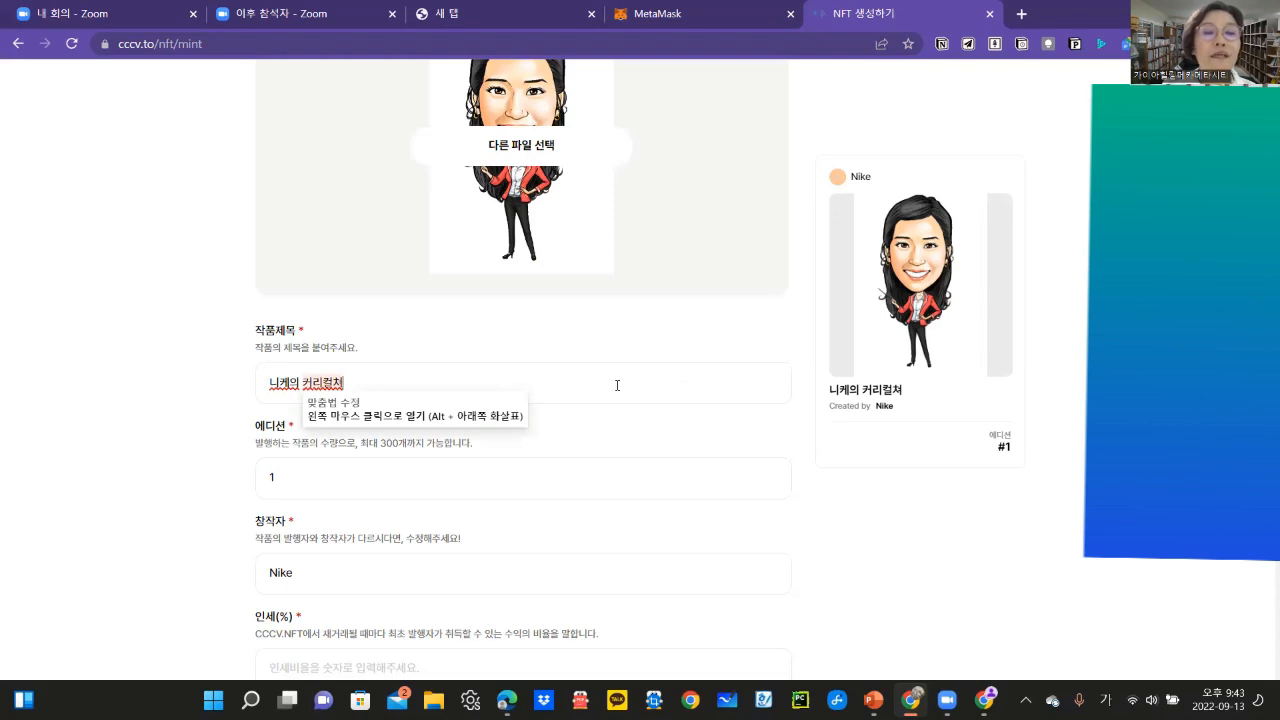
# Step: Review the edition quantity field and the creator, royalty and description fields of the NFT form
pyautogui.click(609, 484)
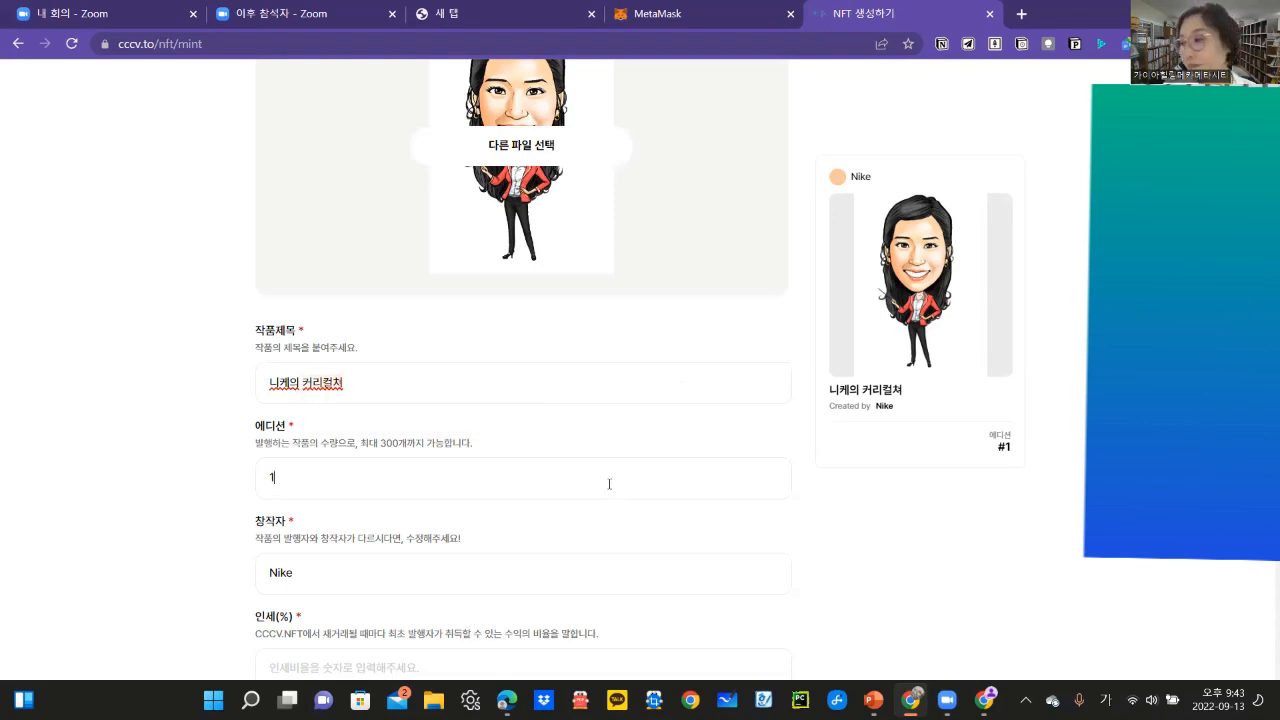
pyautogui.scroll(-1, 609, 484)
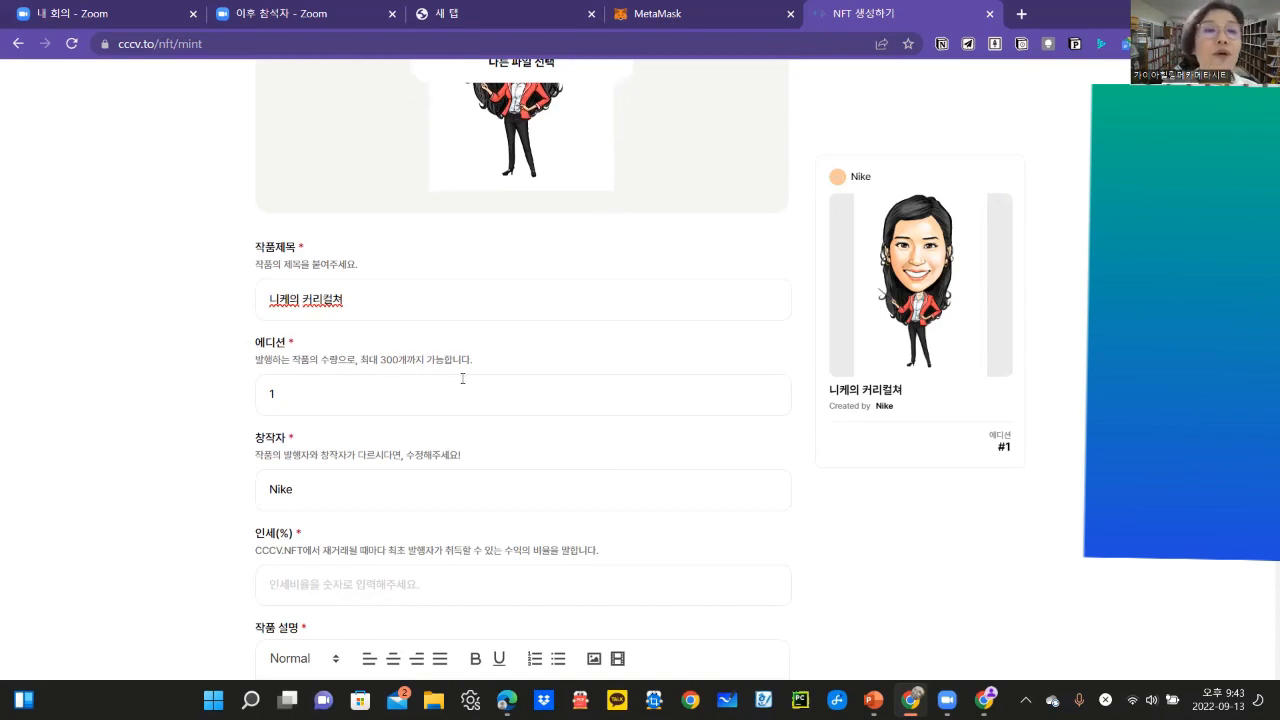
pyautogui.click(434, 400)
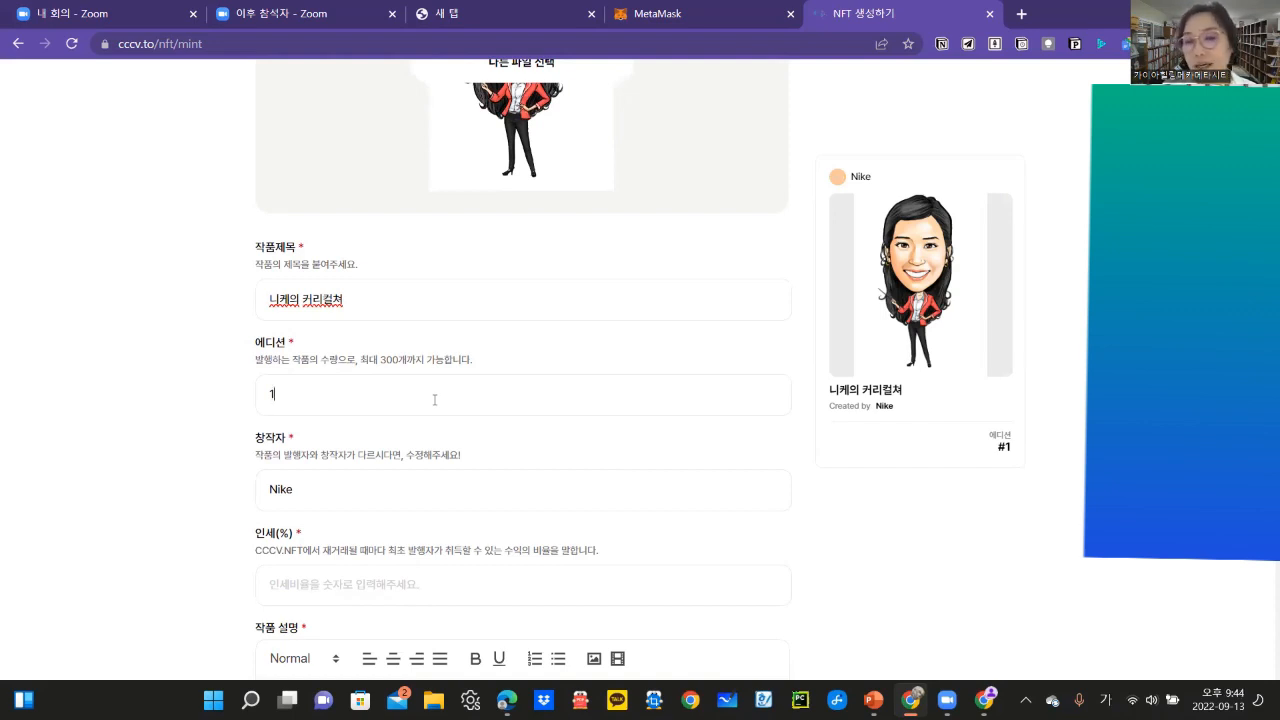
pyautogui.scroll(-1, 434, 400)
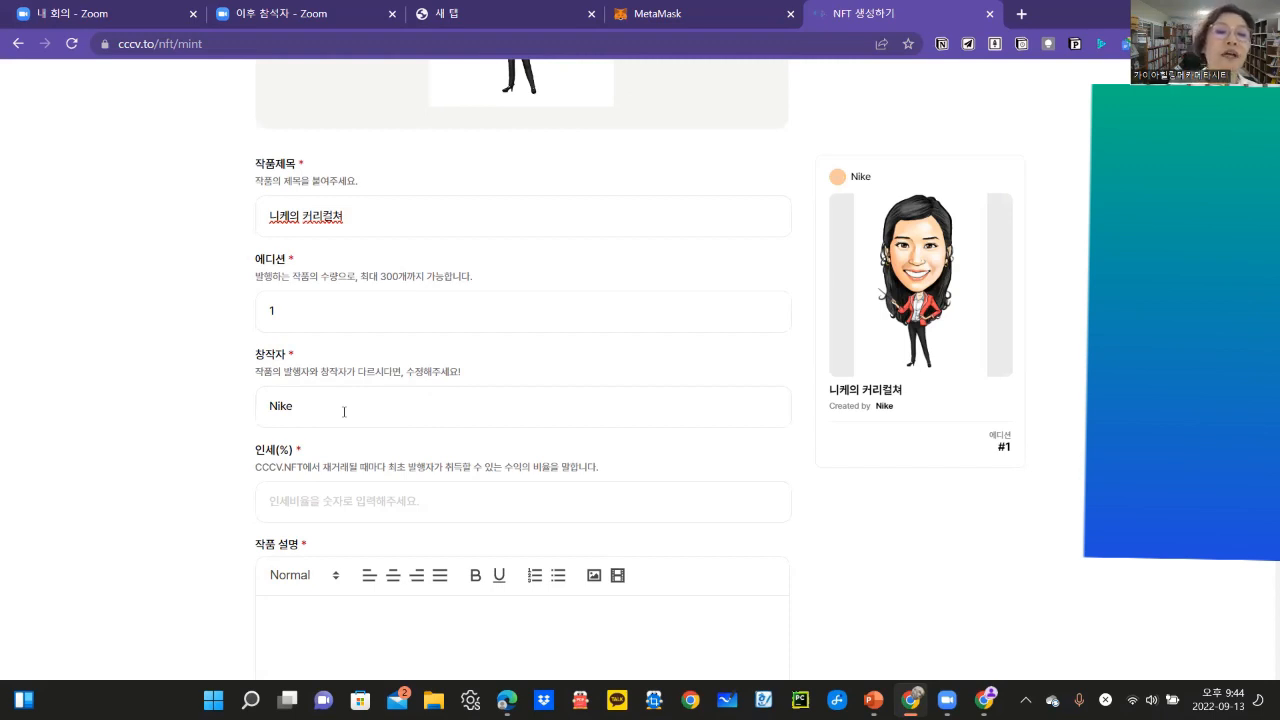
# Step: Append guru to the creator name in the NFT issuing form
pyautogui.click(344, 411)
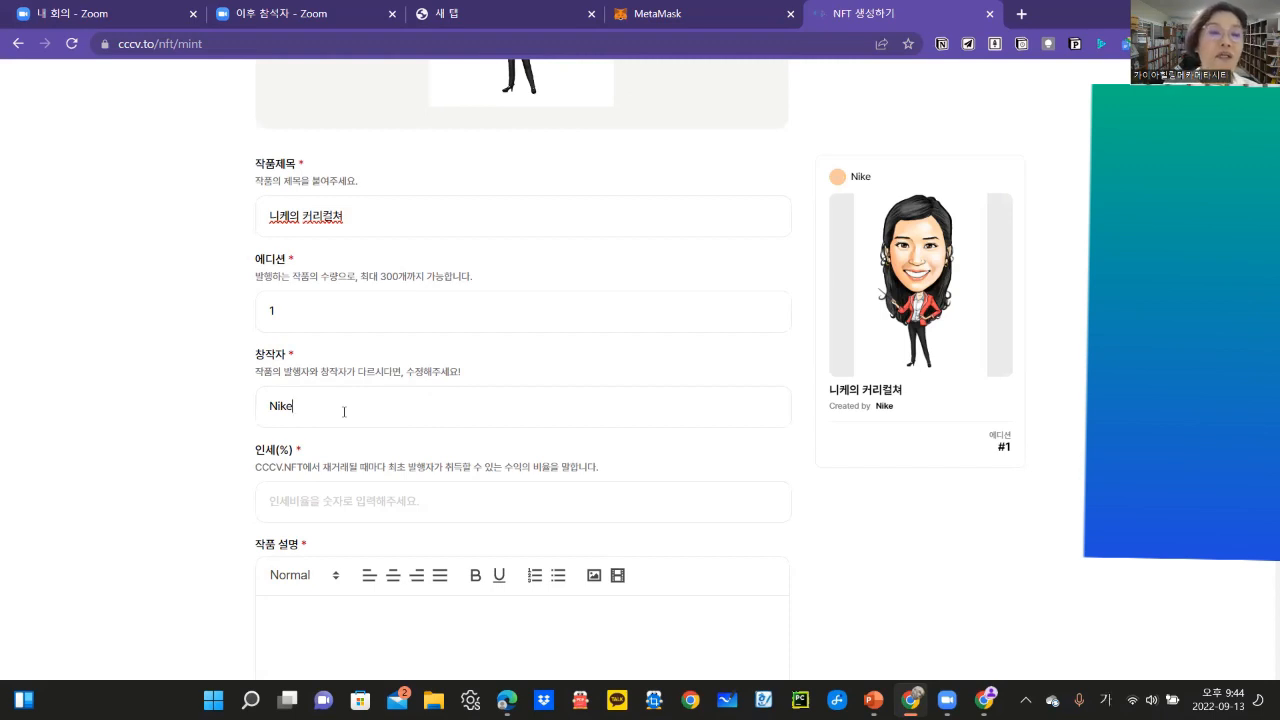
pyautogui.write('작가')
pyautogui.press('BackSpace')
pyautogui.press('BackSpace')
pyautogui.press('BackSpace')
pyautogui.press('Hangul')
pyautogui.write('guru')
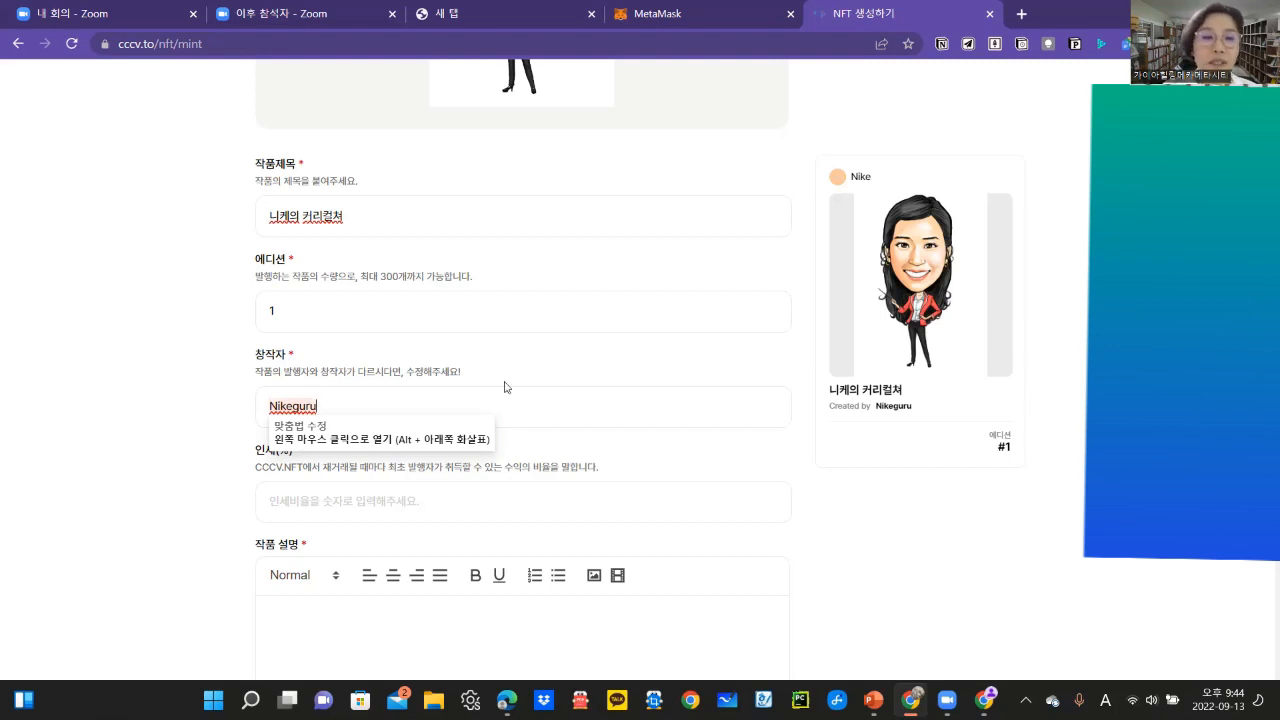
# Step: Set the edition quantity to 10 and the royalty rate to 10 percent
pyautogui.click(541, 502)
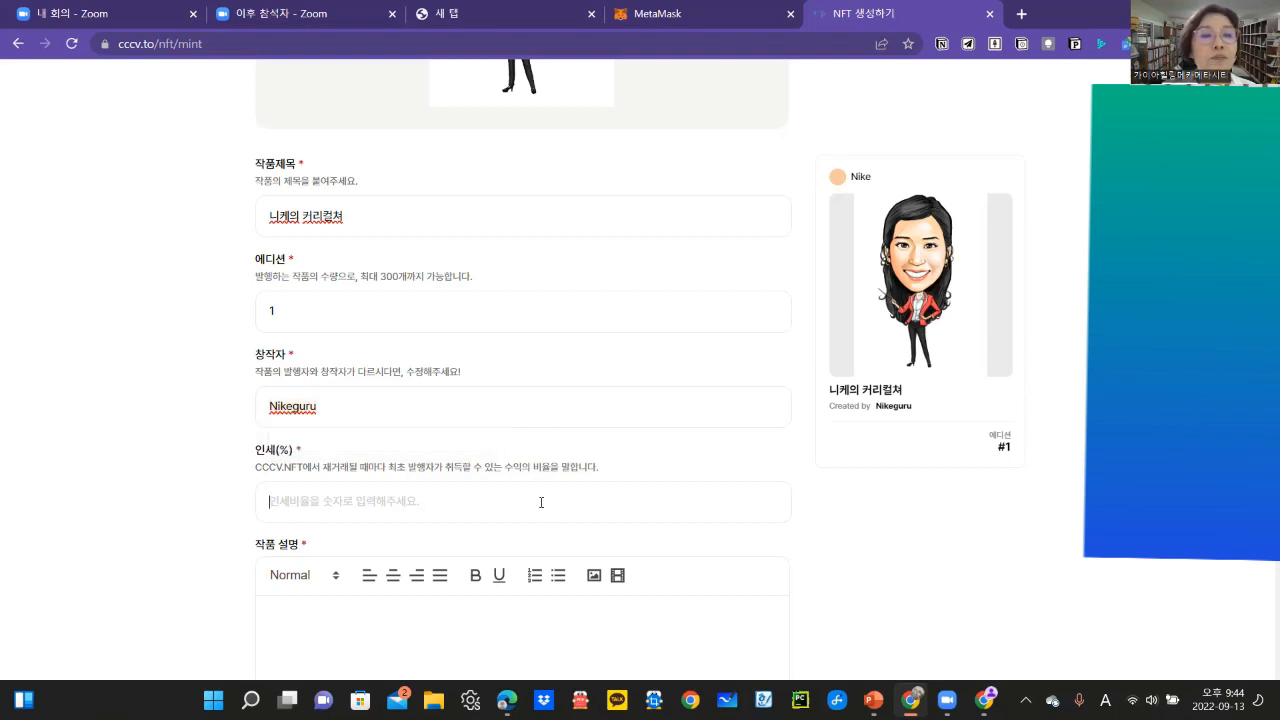
pyautogui.scroll(-1, 541, 502)
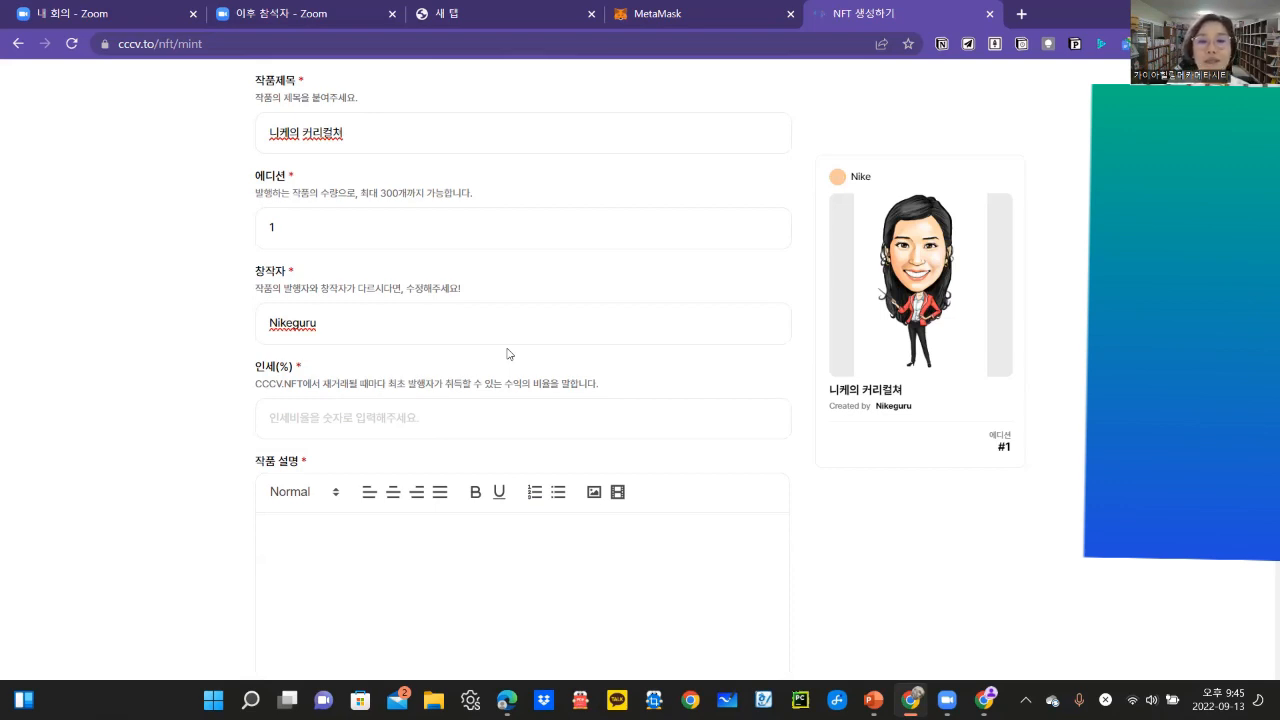
pyautogui.click(540, 218)
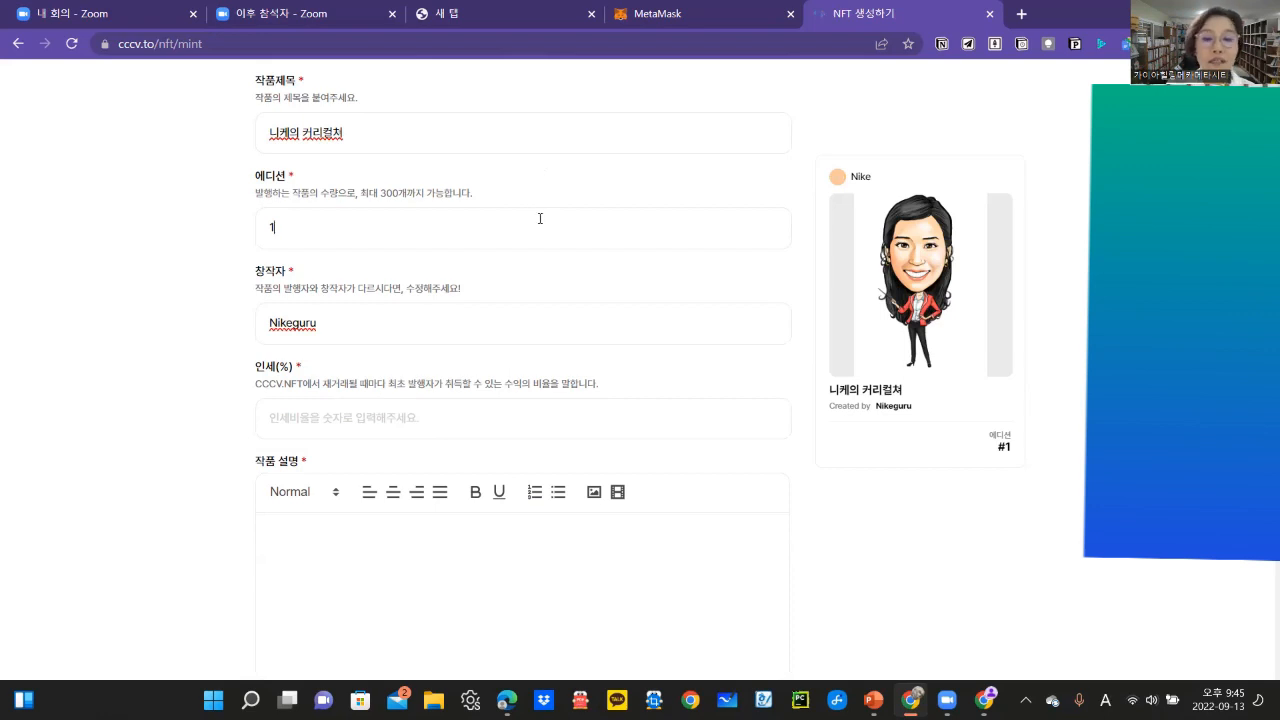
pyautogui.write('0')
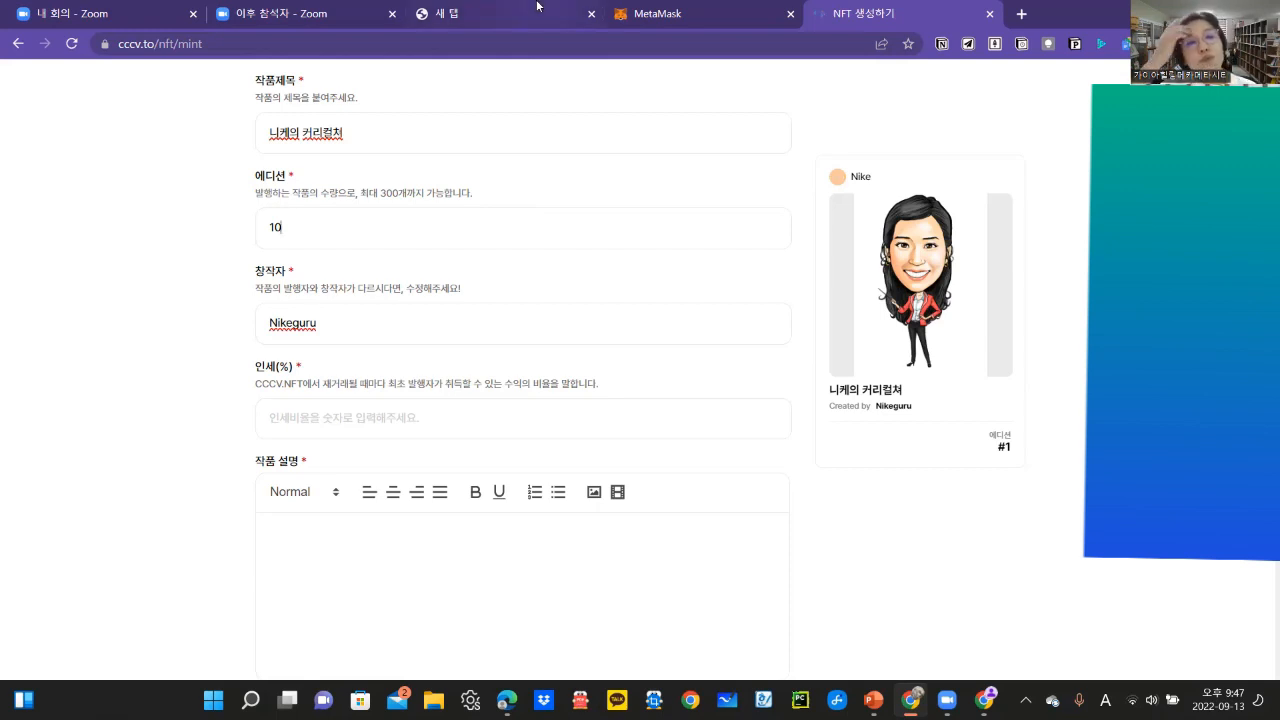
pyautogui.click(420, 417)
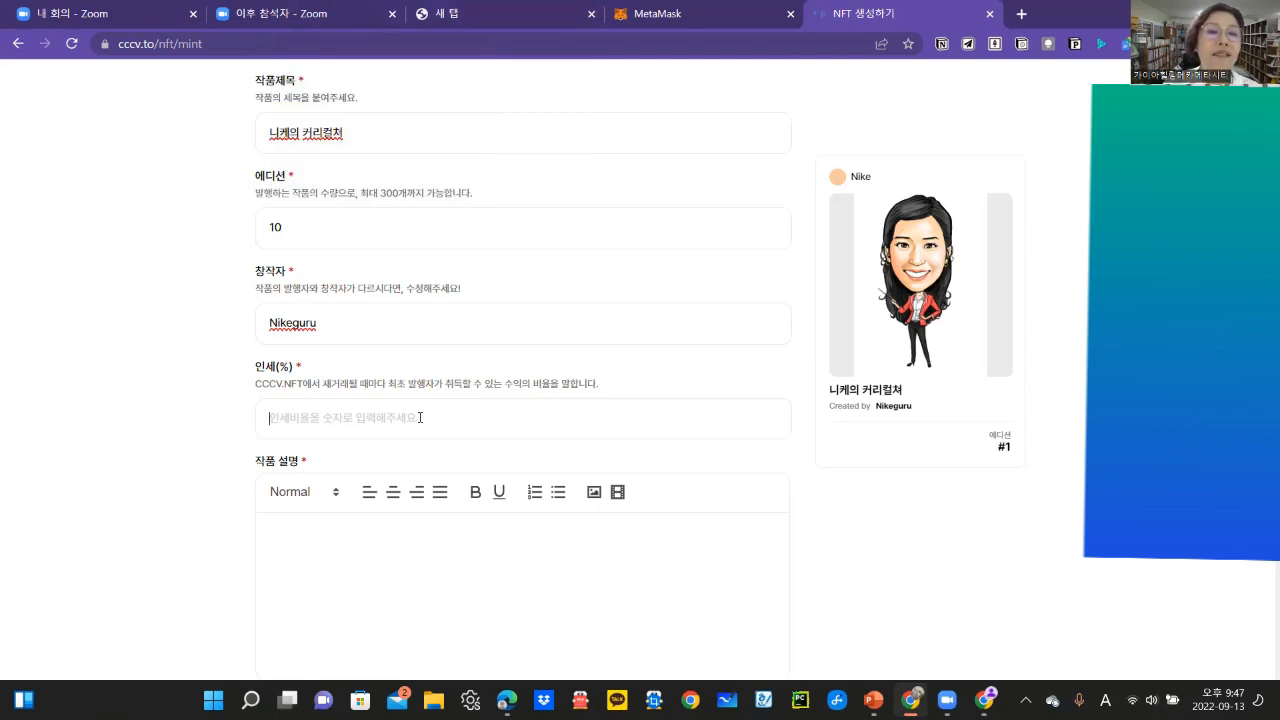
pyautogui.write('10')
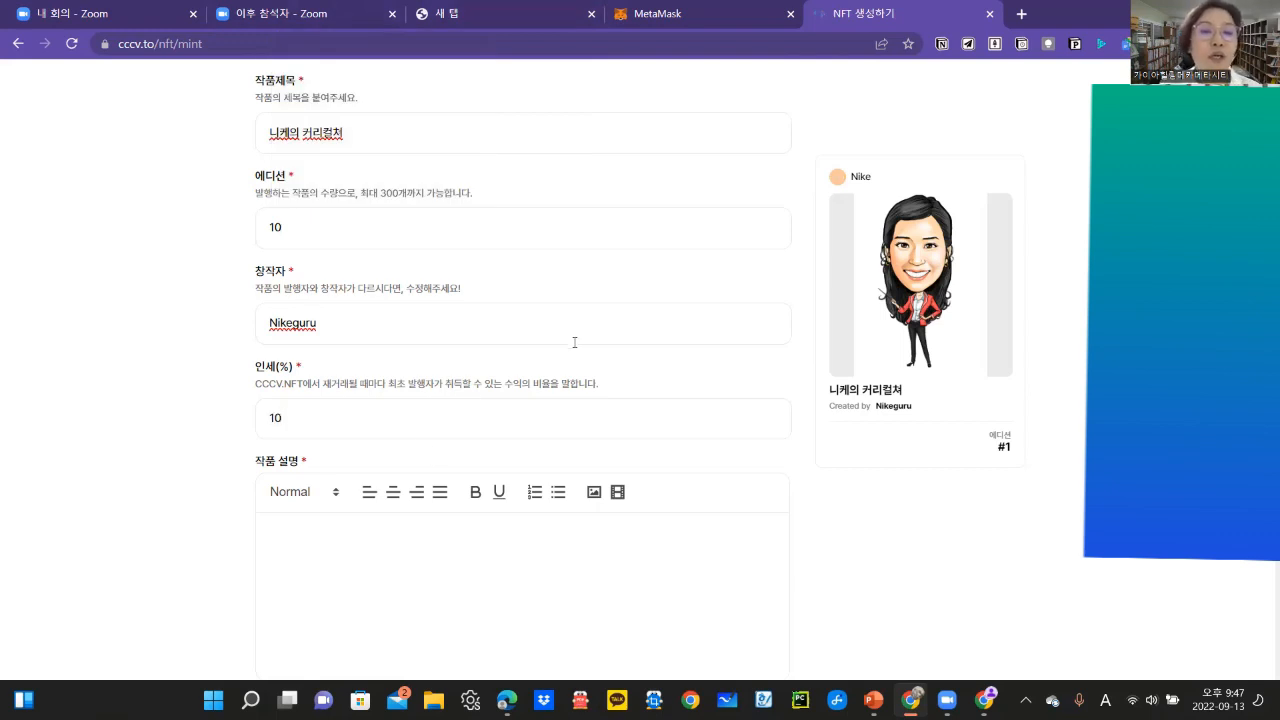
# Step: Enter 나케의 커리컬쳐 as the first line of the artwork description
pyautogui.scroll(-1, 572, 345)
pyautogui.click(536, 478)
pyautogui.write('slzpd')
pyautogui.press('BackSpace')
pyautogui.press('BackSpace')
pyautogui.press('BackSpace')
pyautogui.press('BackSpace')
pyautogui.press('BackSpace')
pyautogui.press('Hangul')
pyautogui.write('ㄴㅏ캐우ㅏ ㅋㅋㅋ')
pyautogui.press('BackSpace')
pyautogui.press('BackSpace')
pyautogui.press('BackSpace')
pyautogui.press('BackSpace')
pyautogui.write('케의 케')
pyautogui.press('BackSpace')
pyautogui.write('커리커쳐')
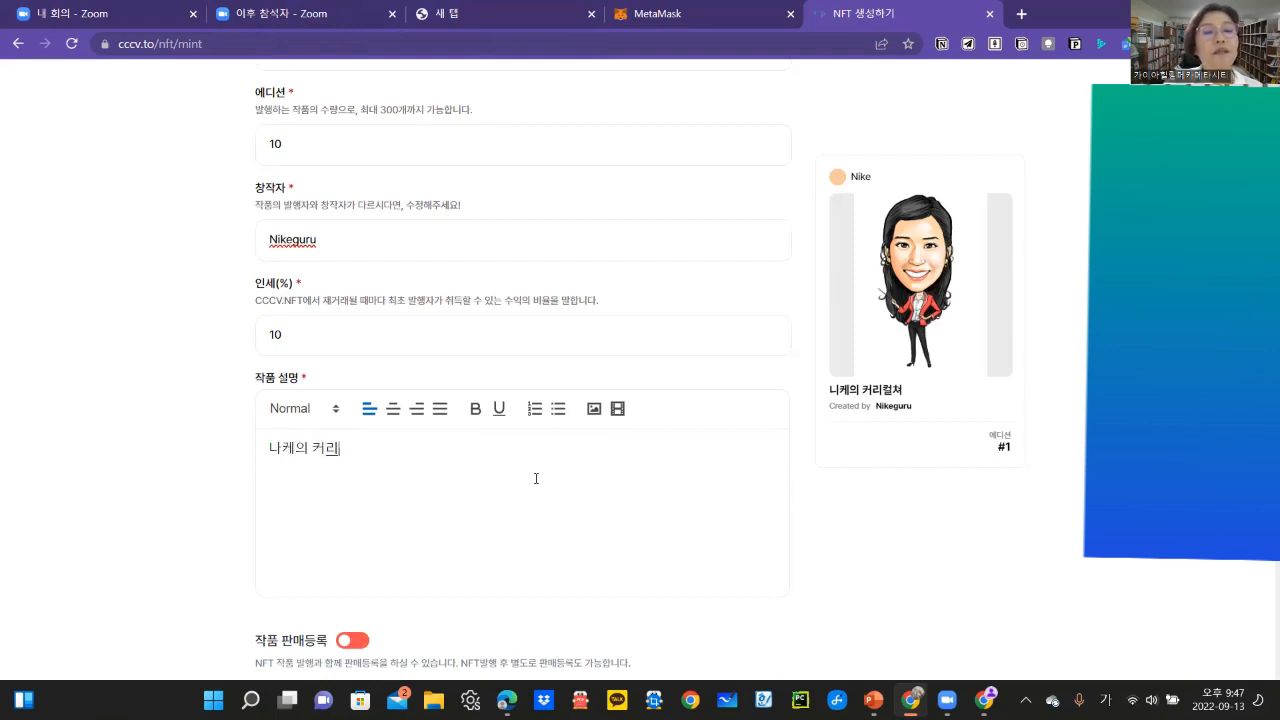
pyautogui.press('BackSpace')
pyautogui.press('BackSpace')
pyautogui.write('컬쳐')
# Step: Add the lines 구입시 데이트 한번 and 코칭 한번 to the artwork description
pyautogui.press('Return')
pyautogui.write('구입시 데이트 한번')
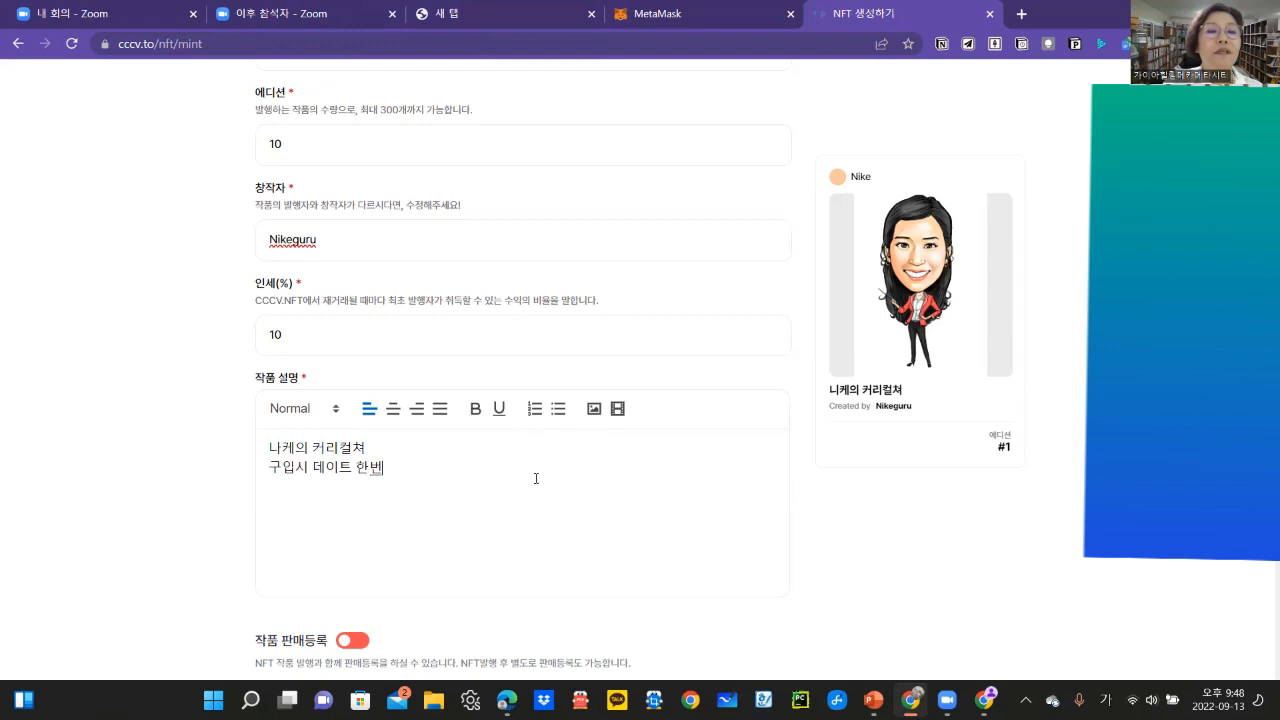
pyautogui.press('Return')
pyautogui.write('코칭 헨')
pyautogui.press('BackSpace')
pyautogui.write('한번')
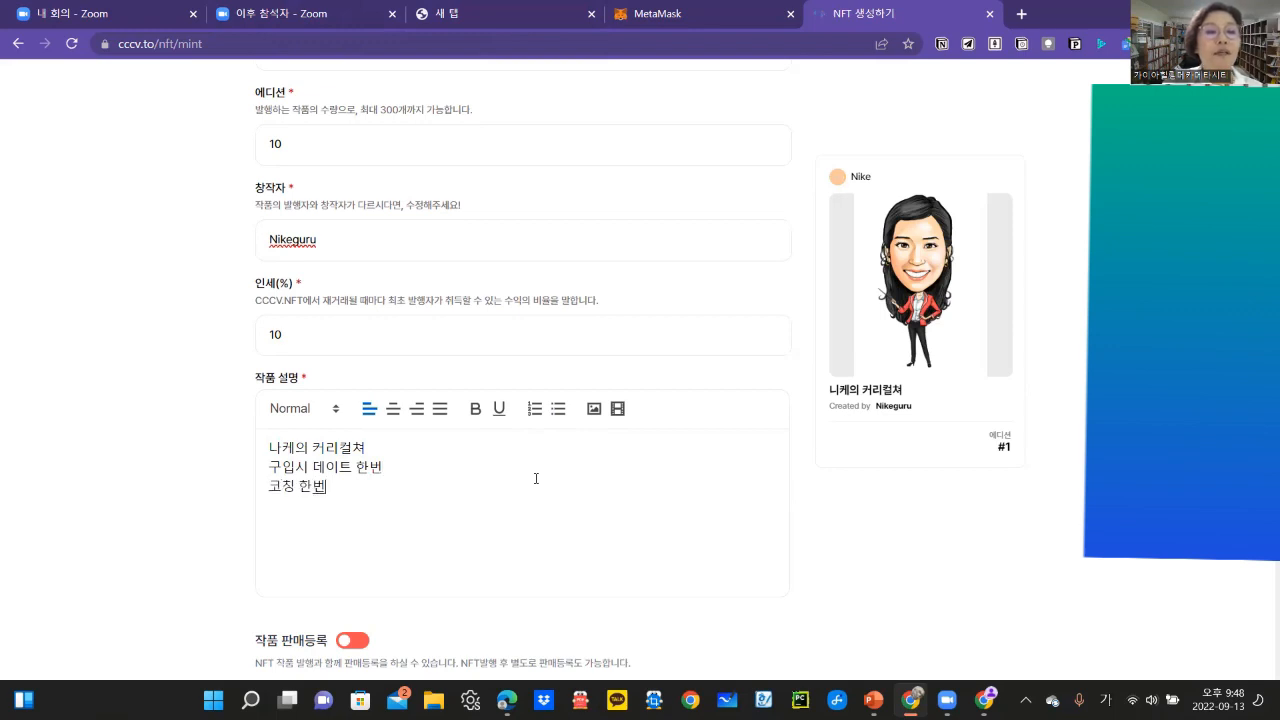
# Step: Turn on sale registration for the artwork, look at the auction sale option and return to regular sale
pyautogui.scroll(-3, 510, 447)
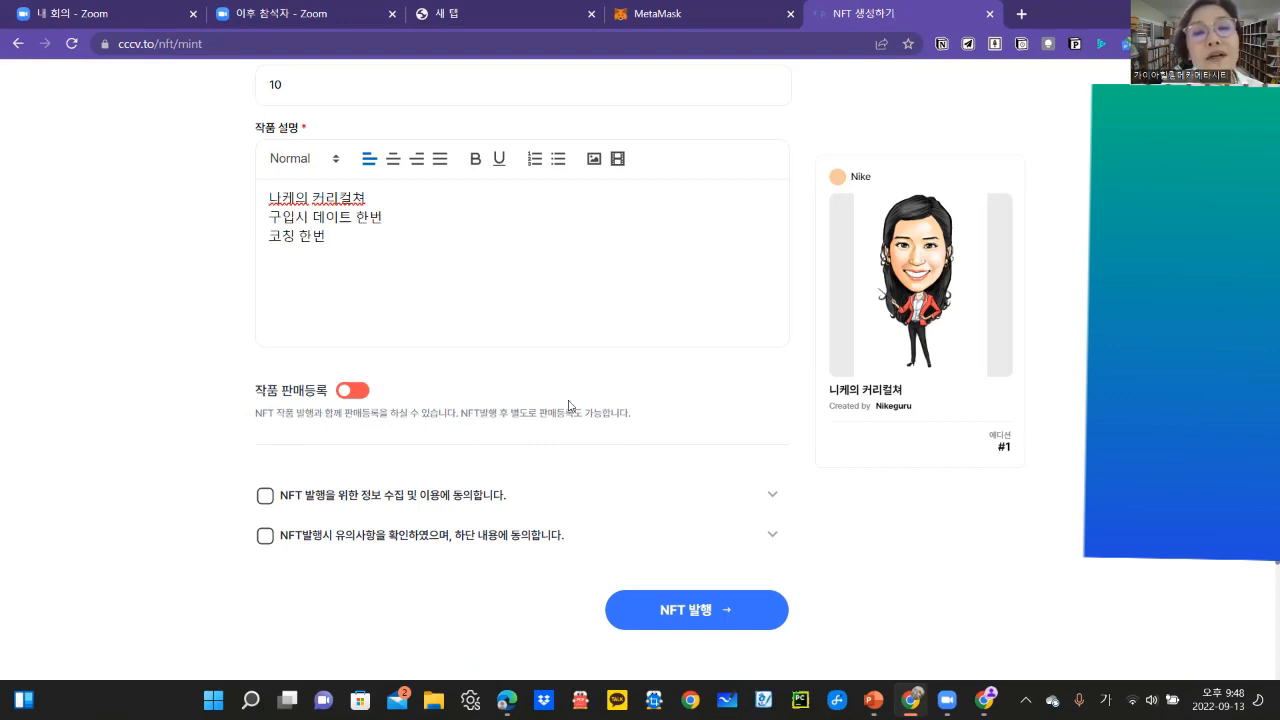
pyautogui.click(357, 392)
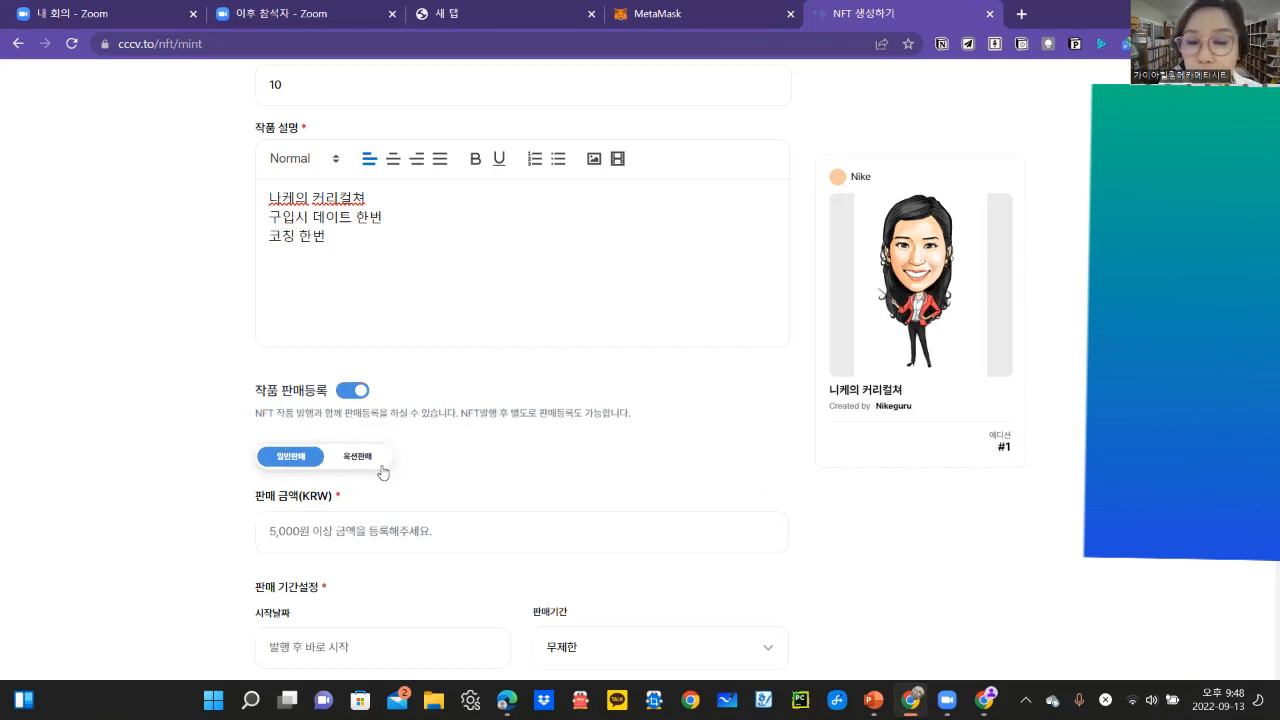
pyautogui.press('ctrl')
pyautogui.press('ctrl')
pyautogui.press('ctrl')
pyautogui.press('ctrl')
pyautogui.press('ctrl')
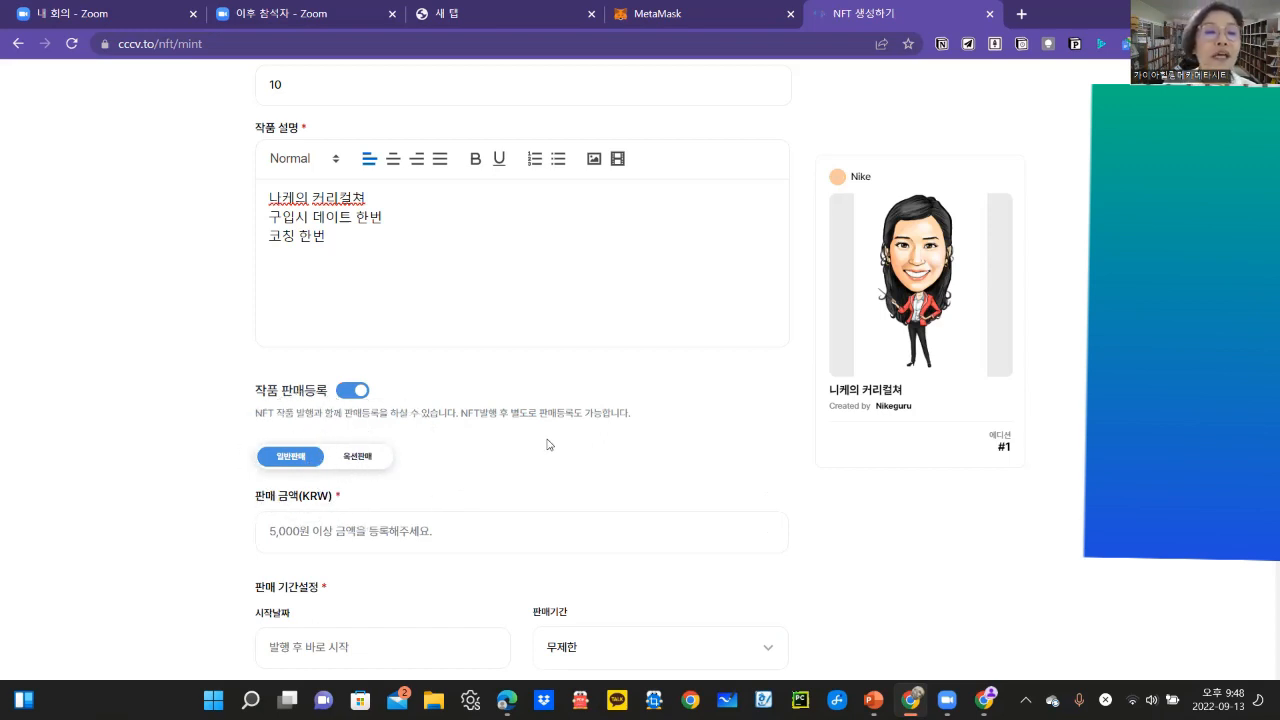
pyautogui.scroll(-1, 547, 444)
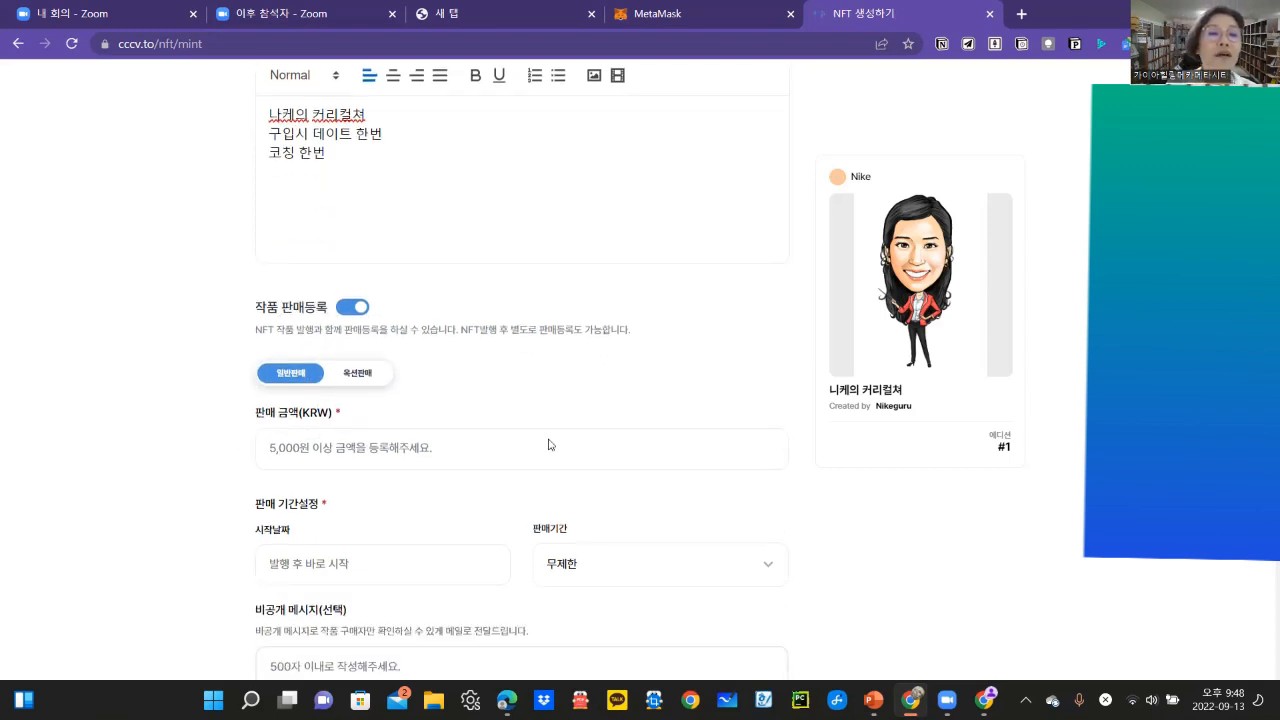
pyautogui.click(358, 377)
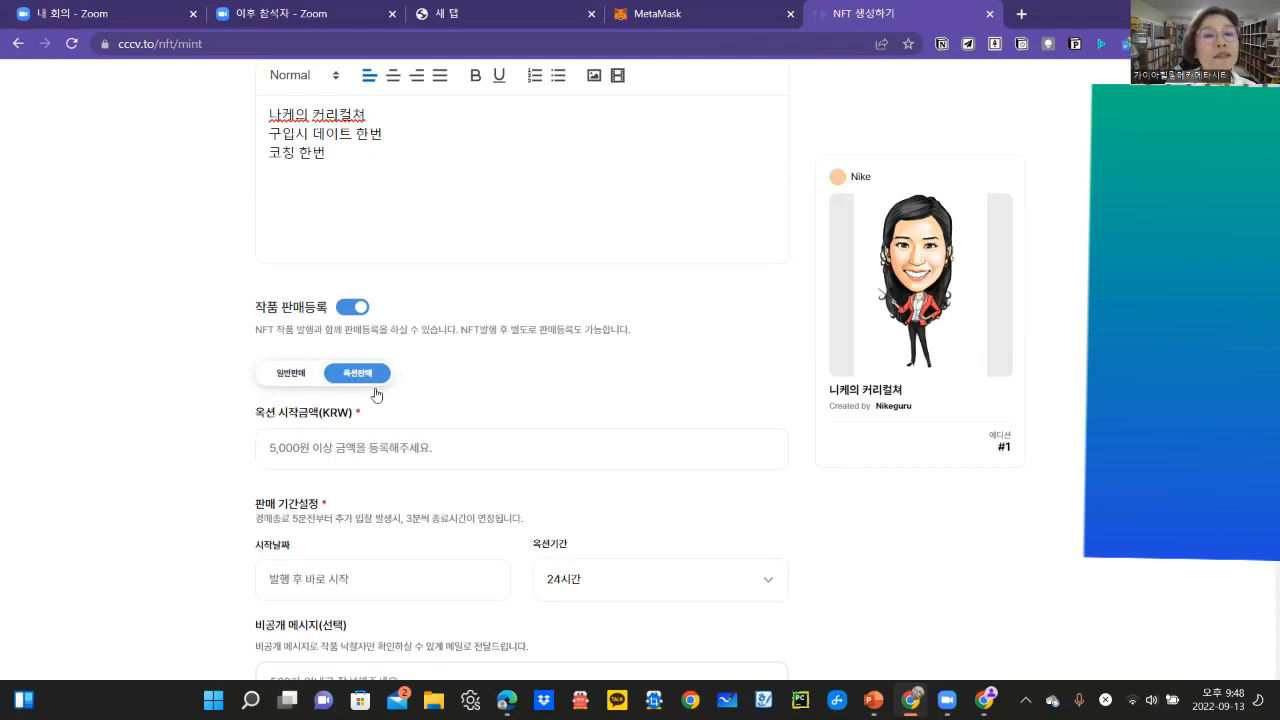
pyautogui.click(291, 373)
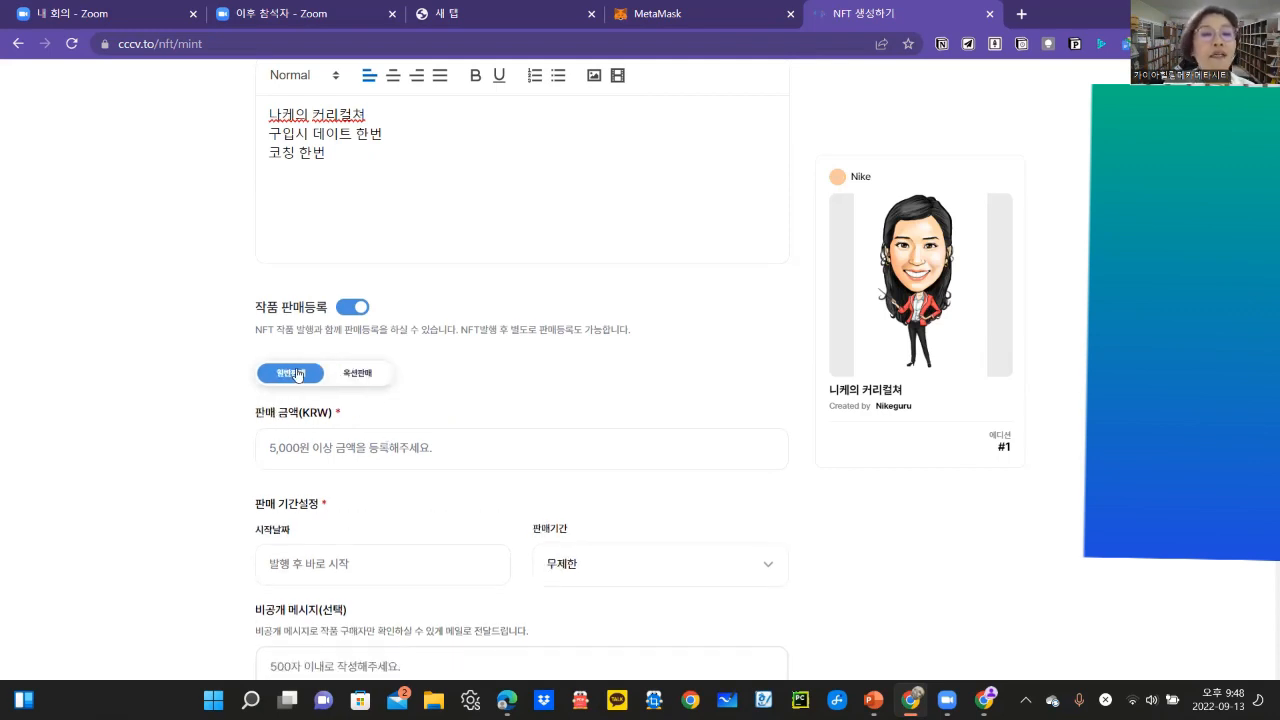
# Step: Set the sale price to 10,000 KRW and keep the sale period at 무제한
pyautogui.click(480, 448)
pyautogui.write('100000')
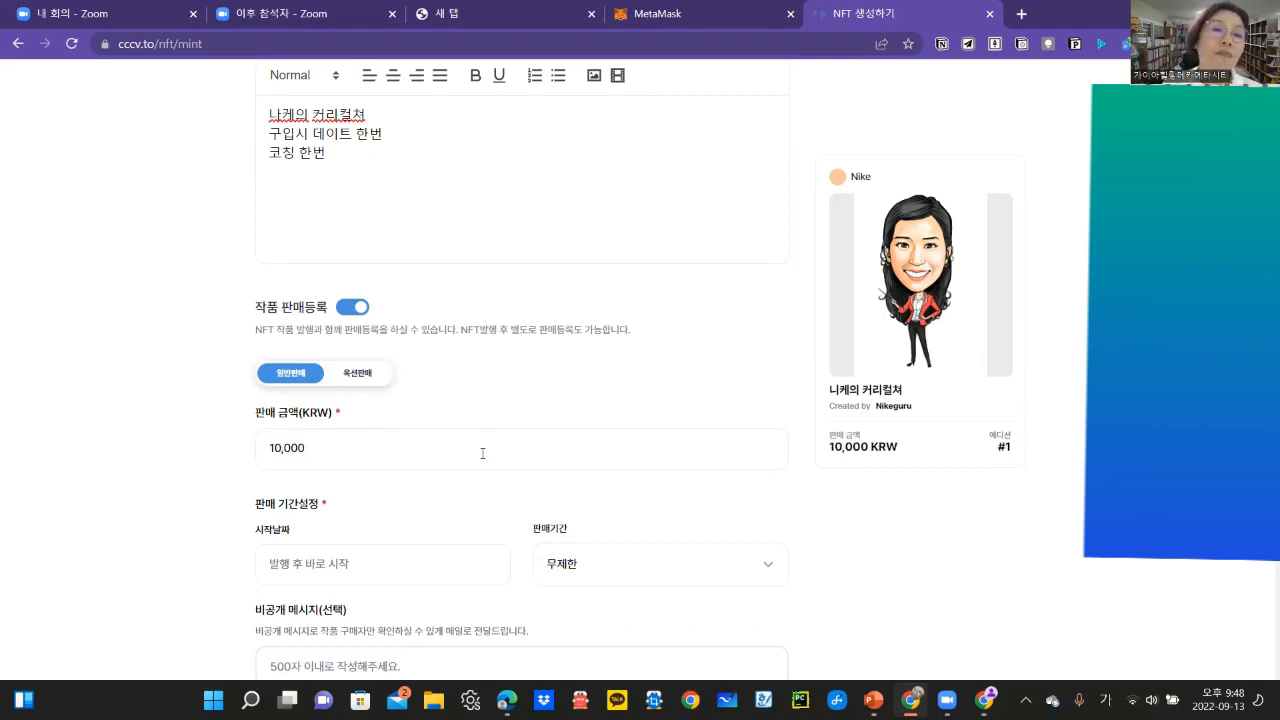
pyautogui.scroll(-2, 482, 453)
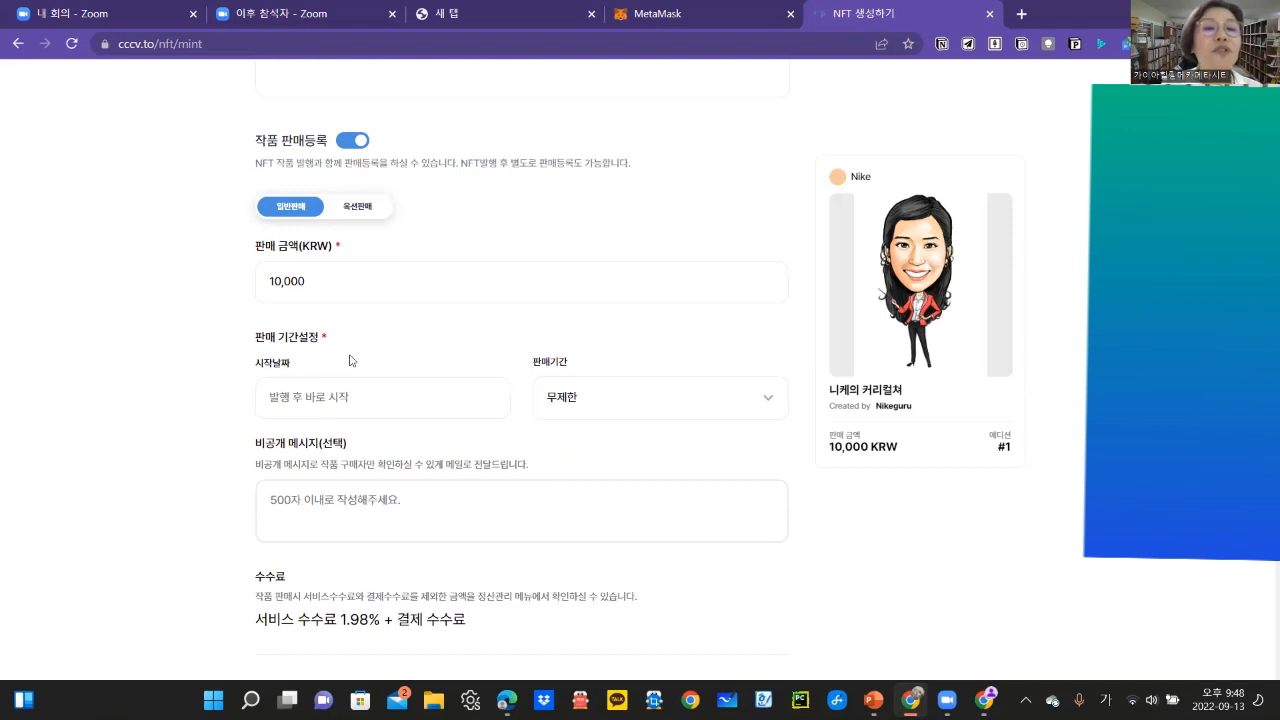
pyautogui.click(551, 397)
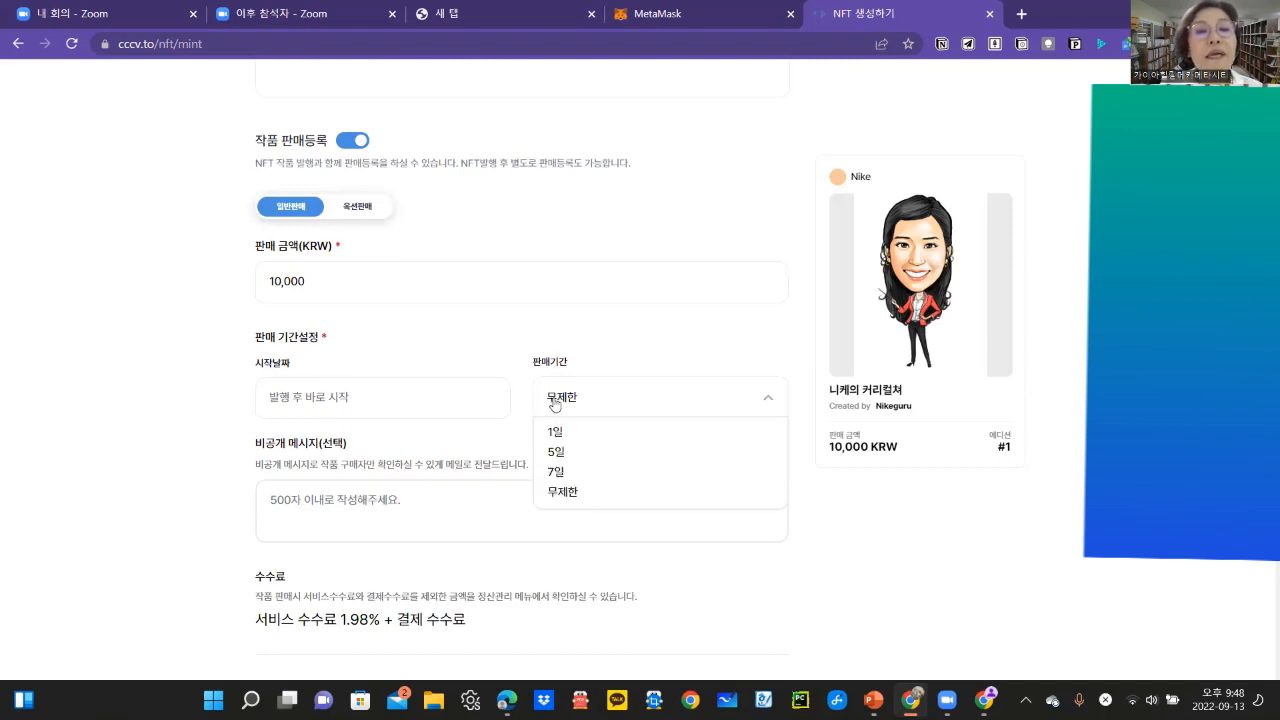
pyautogui.click(575, 495)
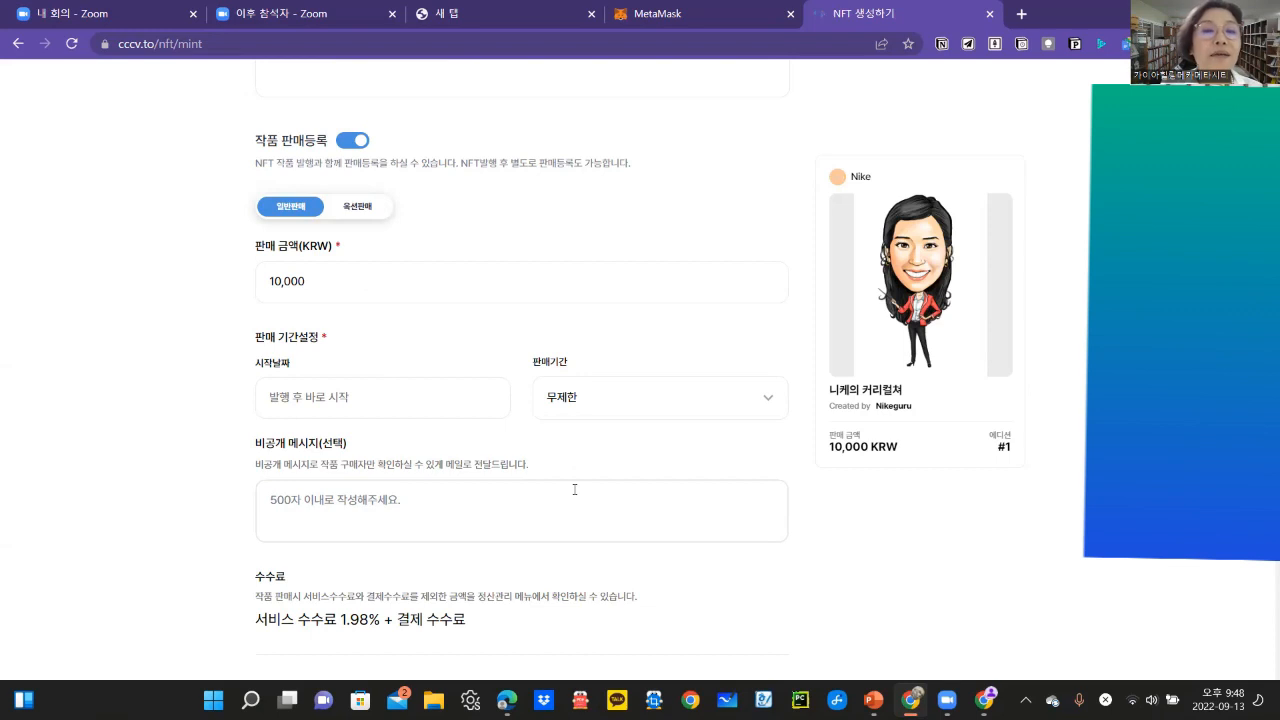
# Step: Set the sale start date to 2022/09/21 21:48
pyautogui.click(369, 410)
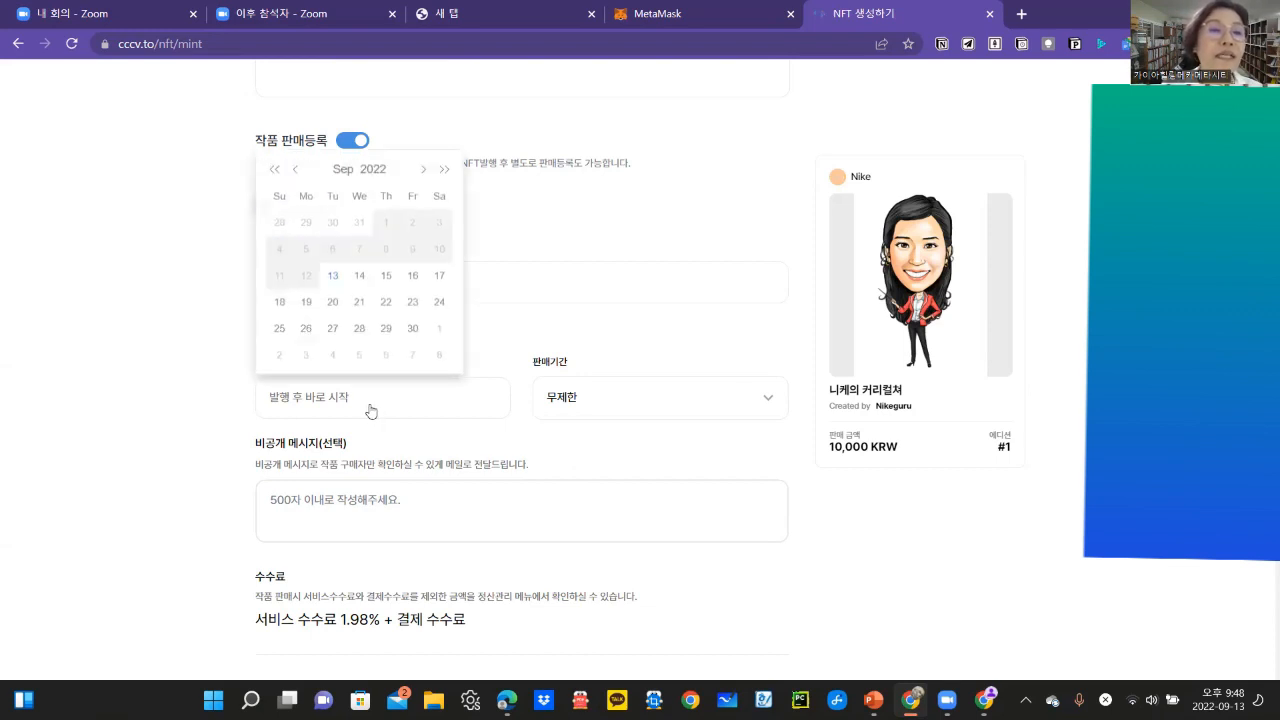
pyautogui.click(360, 303)
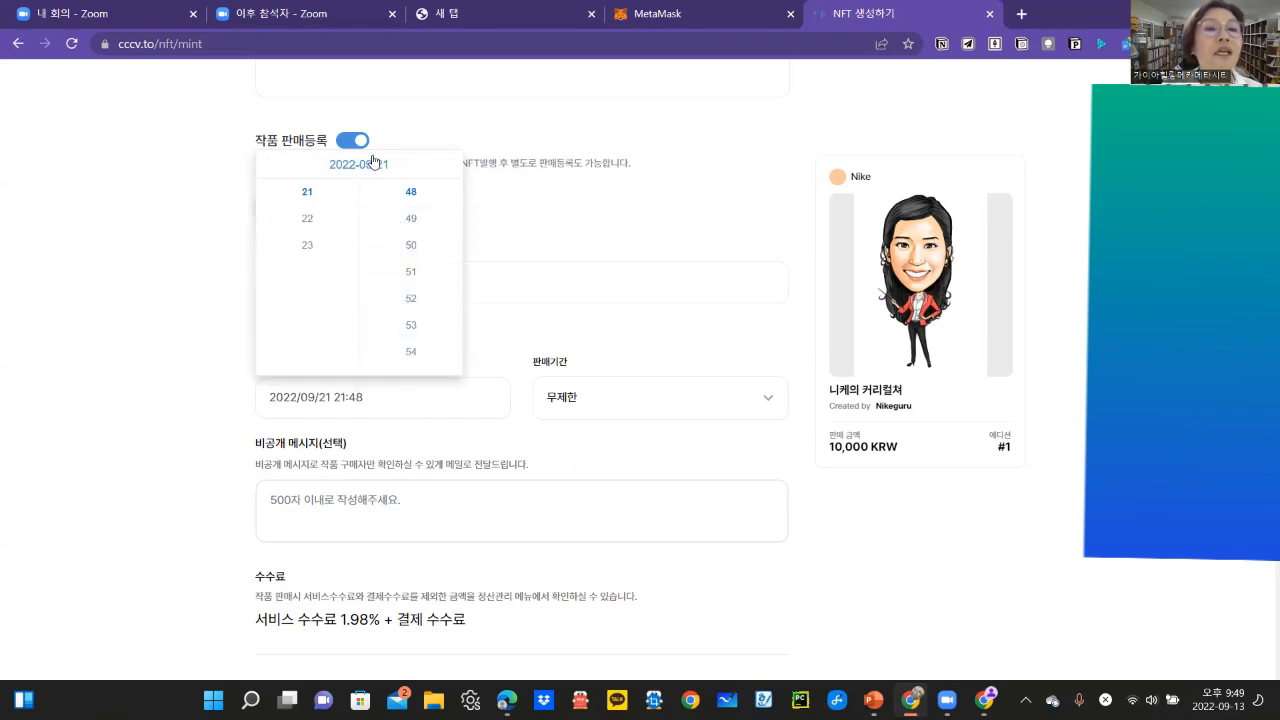
pyautogui.click(562, 258)
pyautogui.scroll(-1, 530, 452)
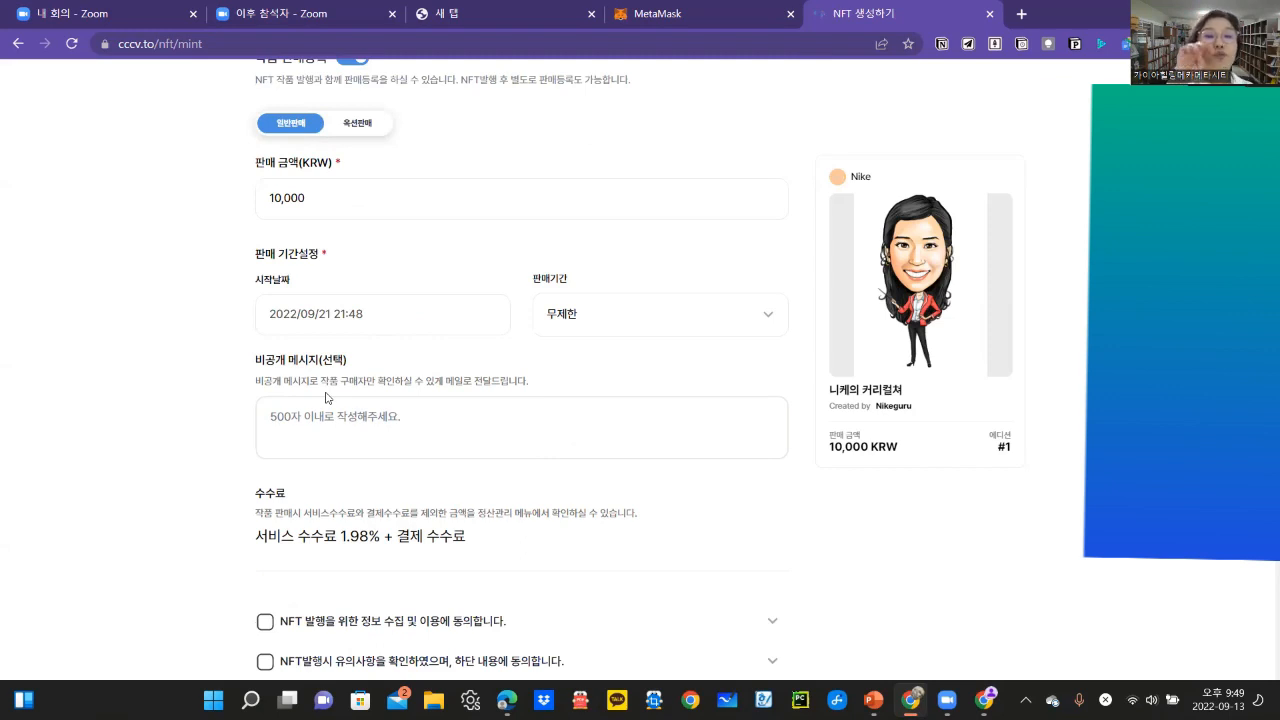
# Step: Enter the private buyer message 사실 이 사진은 니케의 개인 신상에 대한 비밀공해를 합니다. 구입후 연락 주세요, ending with a contact phone number
pyautogui.click(409, 406)
pyautogui.write('사실')
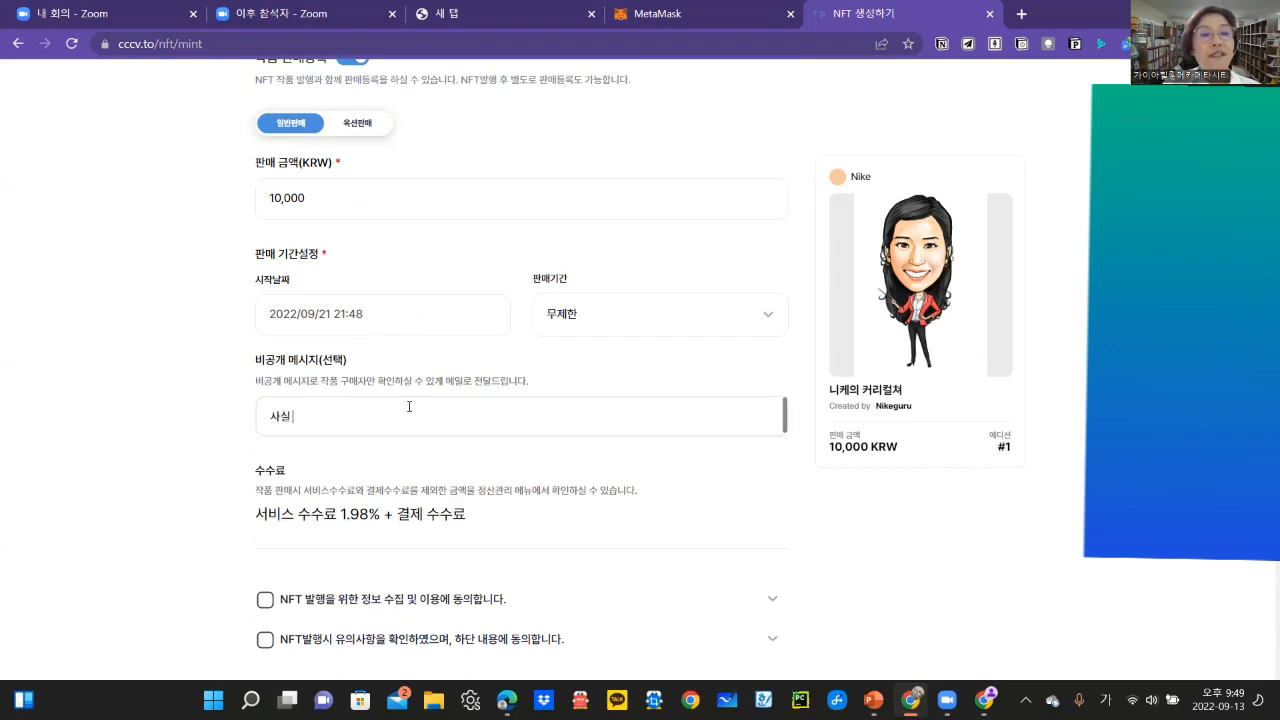
pyautogui.write(' 이 사지ㄴ은 ')
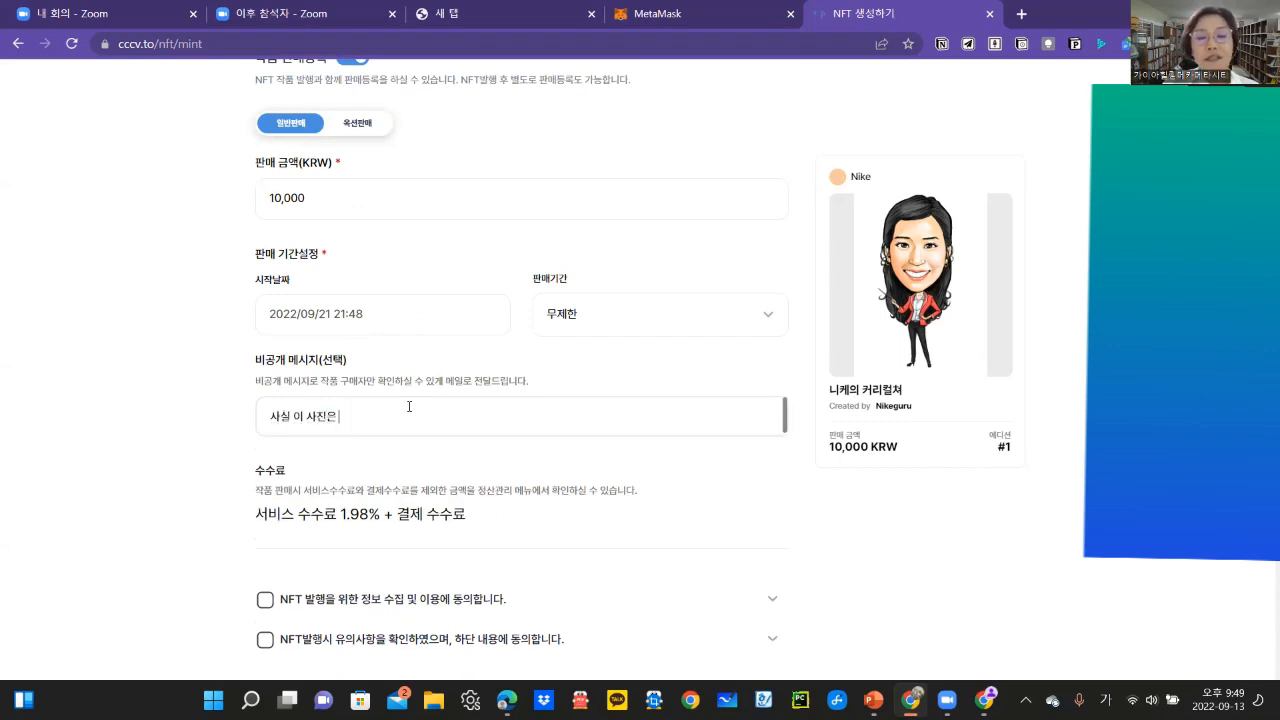
pyautogui.write('니케의 개')
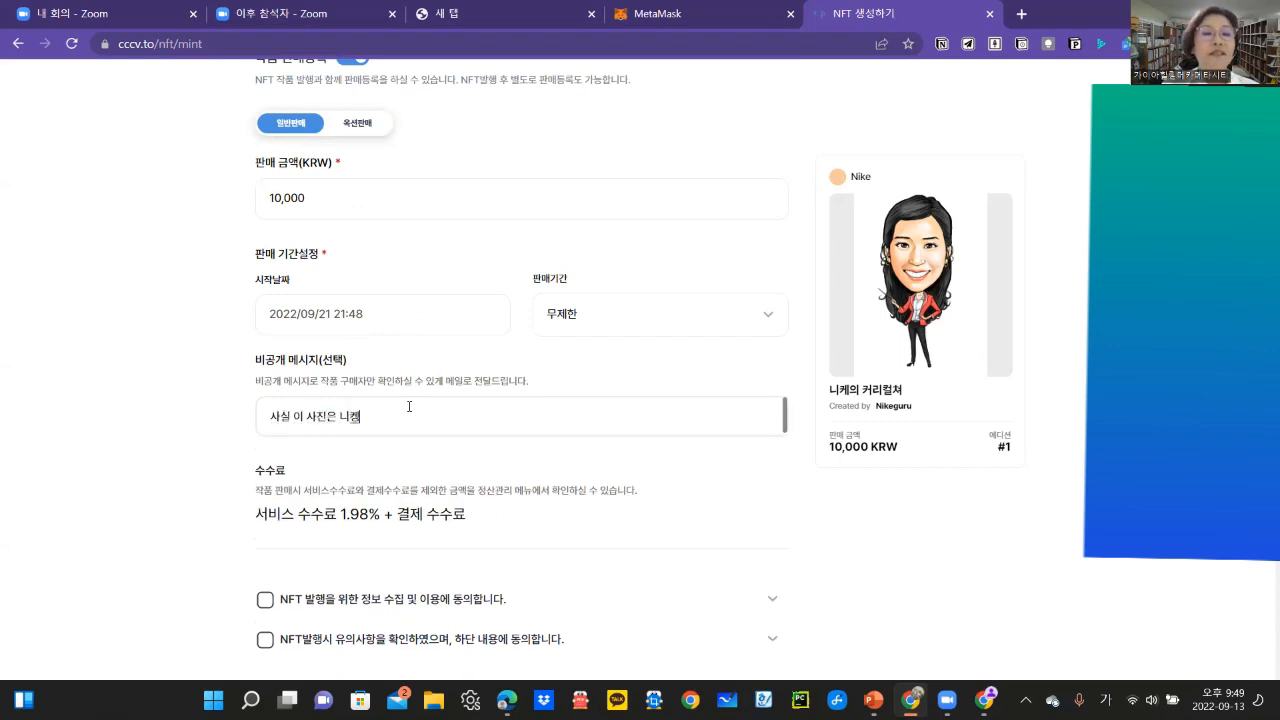
pyautogui.write('인 신상에 대한 비밀공해를 합니다. 구힙')
pyautogui.write('후')
pyautogui.press('BackSpace')
pyautogui.press('BackSpace')
pyautogui.write('을')
pyautogui.press('BackSpace')
pyautogui.press('BackSpace')
pyautogui.write('입후 예')
pyautogui.press('BackSpace')
pyautogui.write('연락 줘')
pyautogui.press('BackSpace')
pyautogui.write('세요 01')
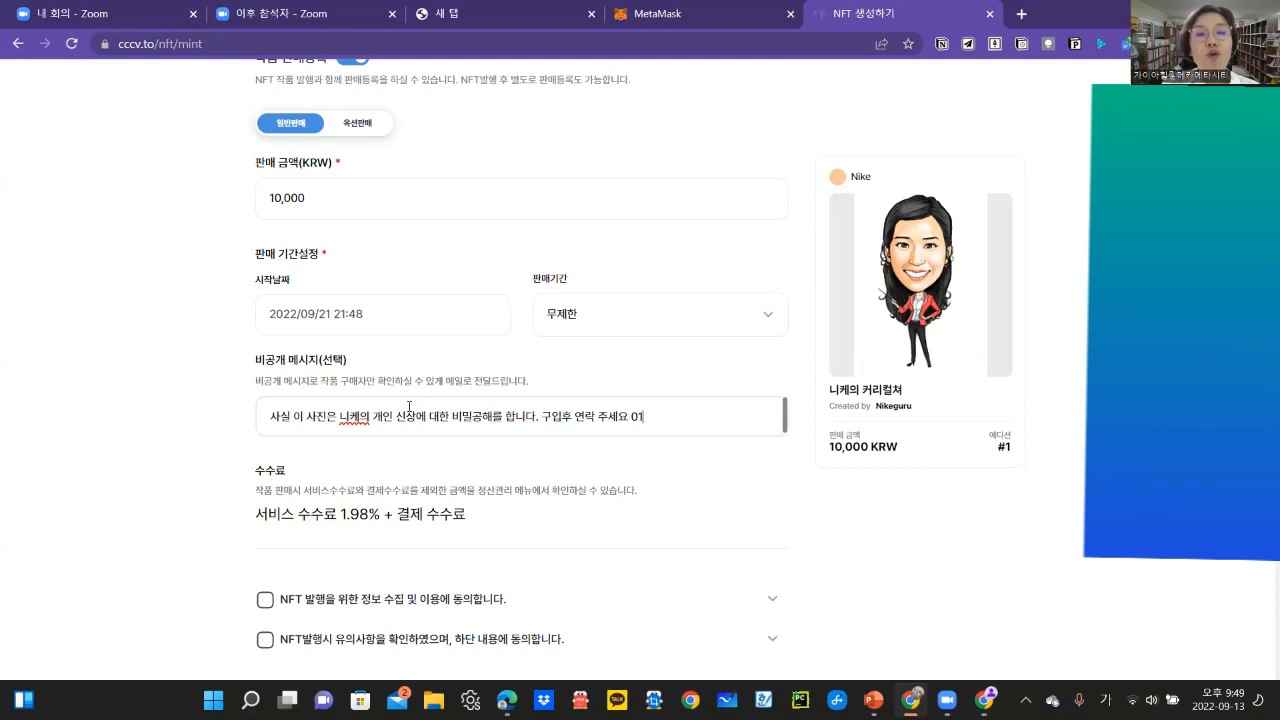
pyautogui.write('00000')
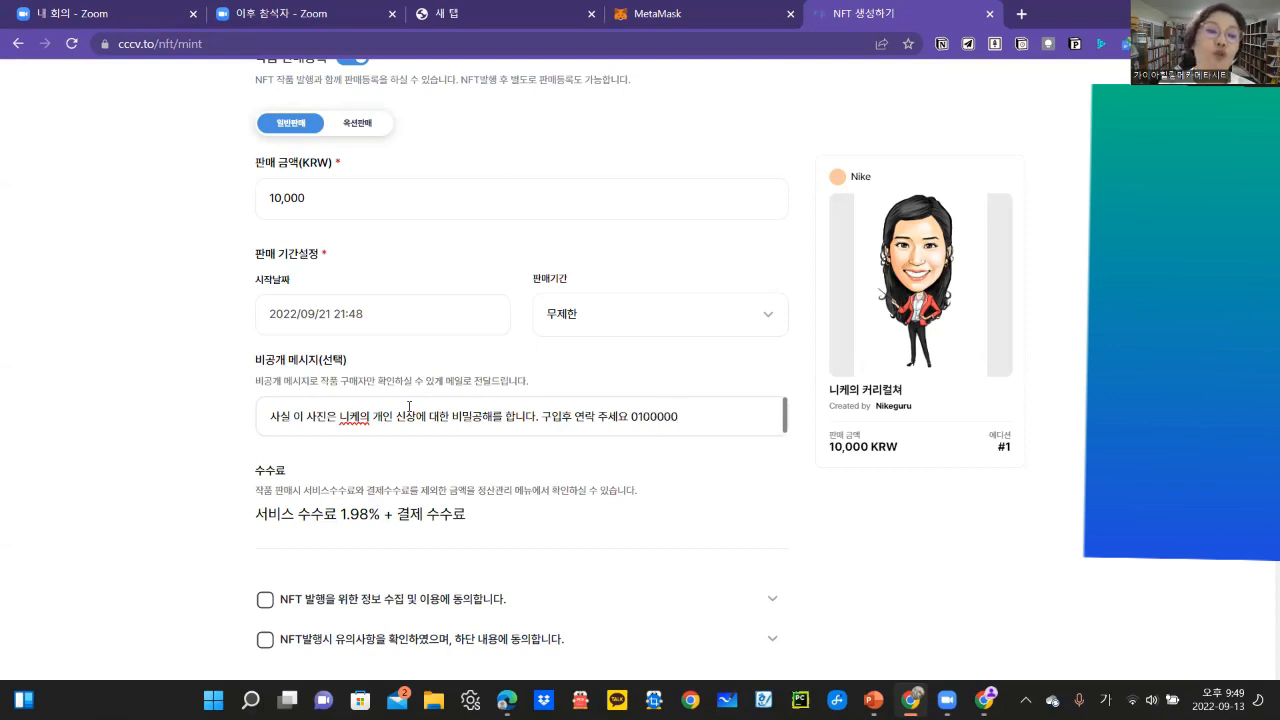
# Step: Agree to the NFT issuing information collection terms and to the issuing precautions
pyautogui.scroll(-1, 382, 398)
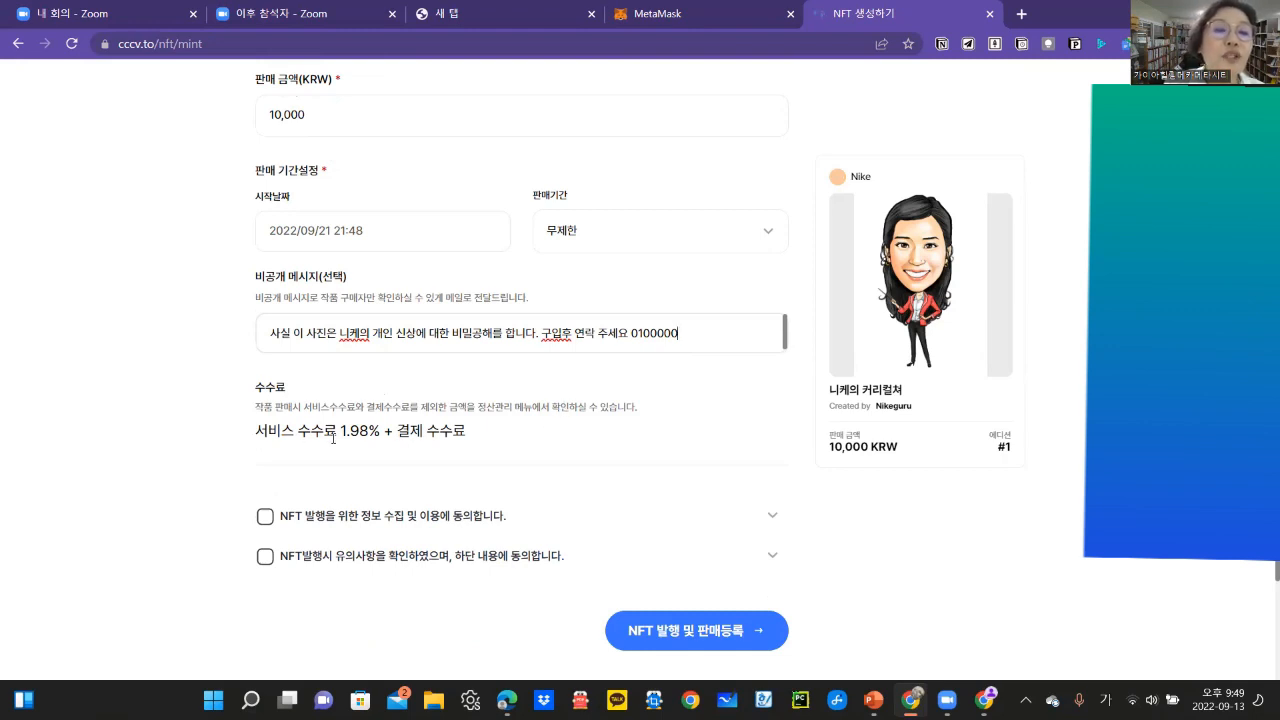
pyautogui.scroll(-2, 537, 451)
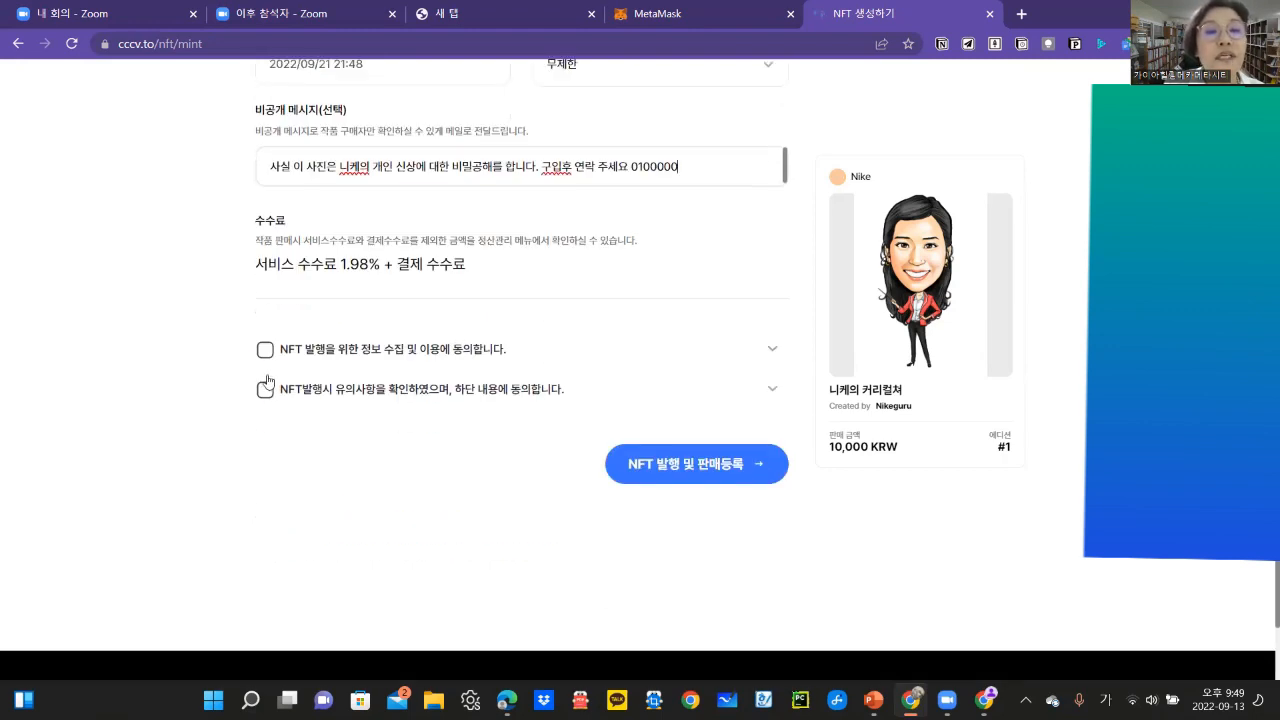
pyautogui.click(263, 351)
pyautogui.click(265, 389)
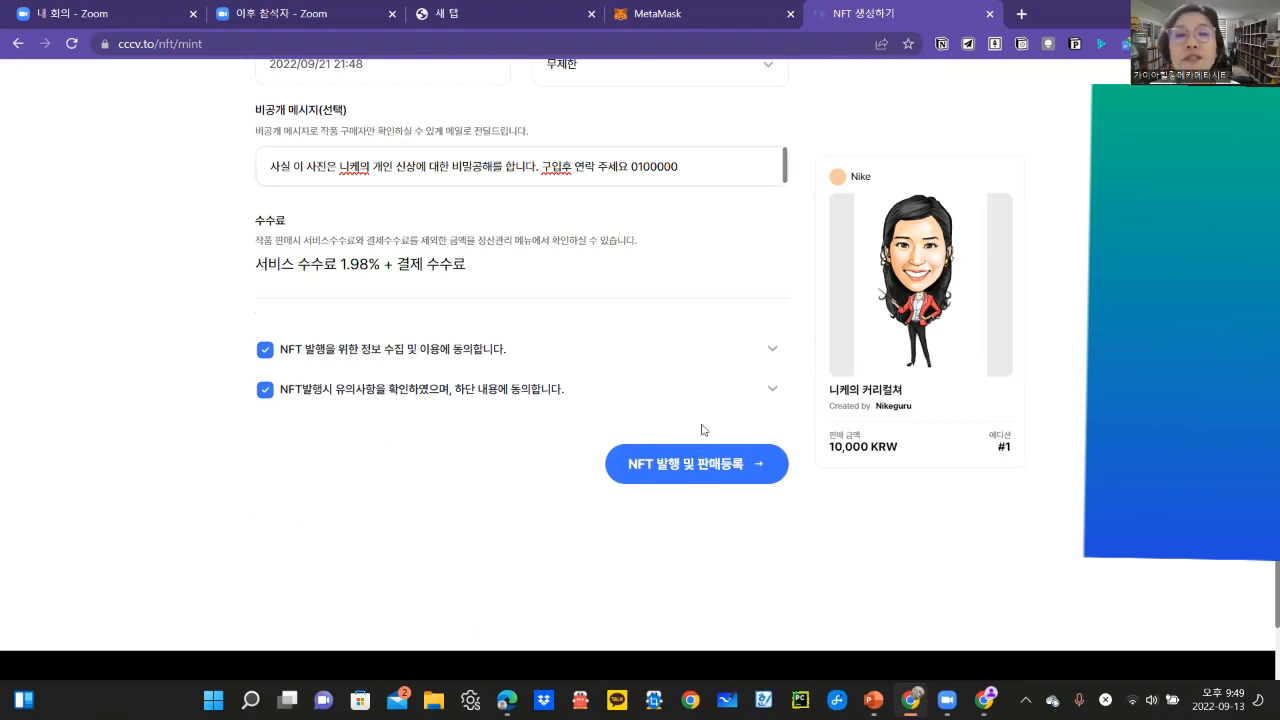
# Step: Turn off sale registration so the artwork is only issued as an NFT
pyautogui.scroll(7, 660, 390)
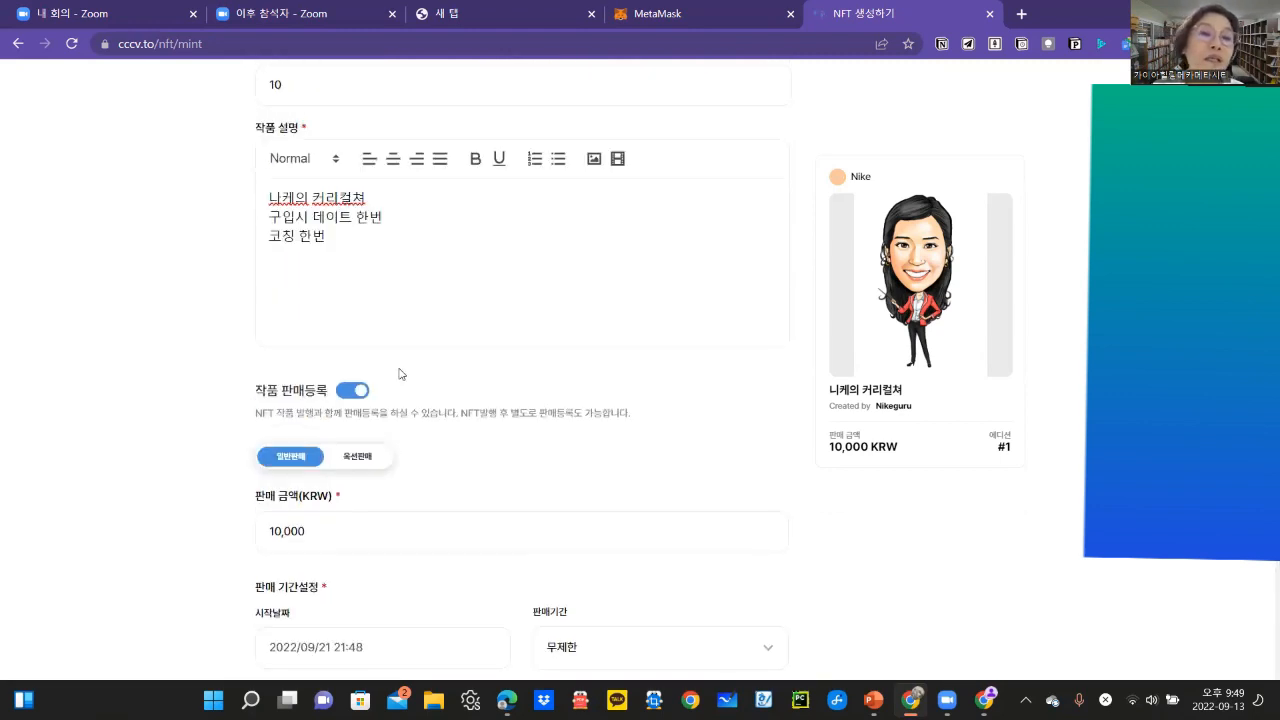
pyautogui.scroll(2, 405, 376)
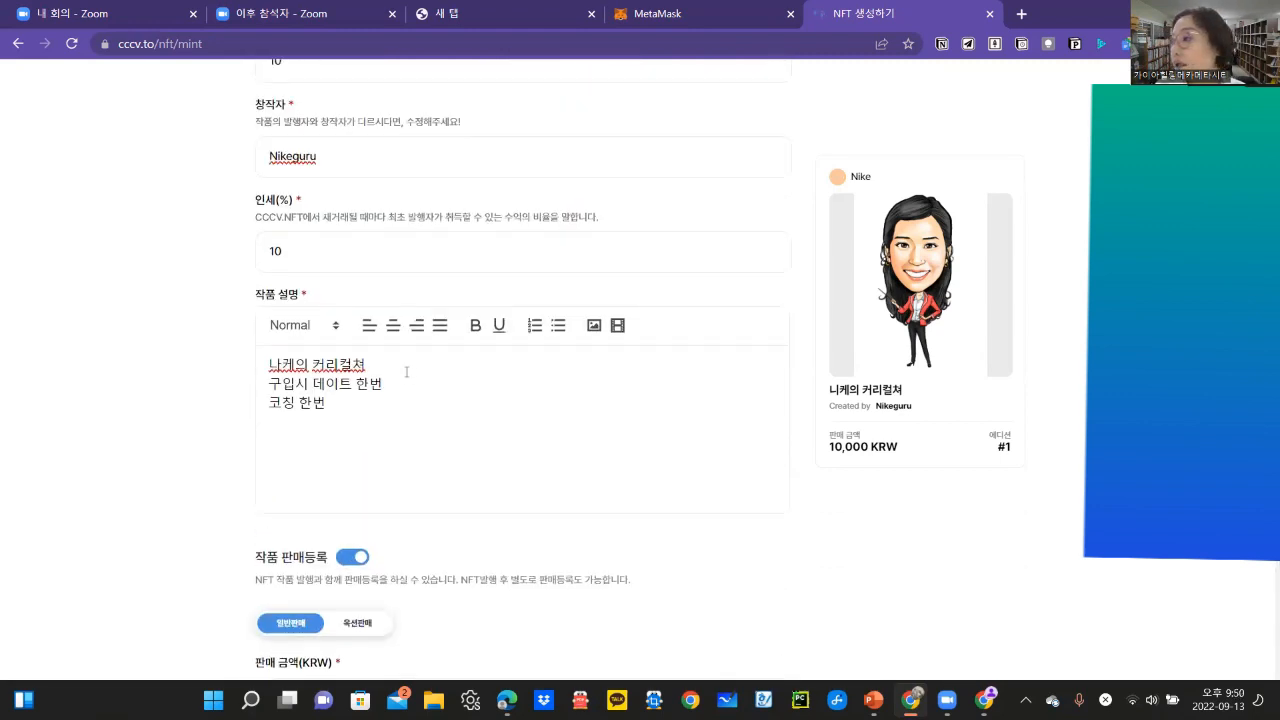
pyautogui.scroll(-1, 406, 372)
pyautogui.click(351, 477)
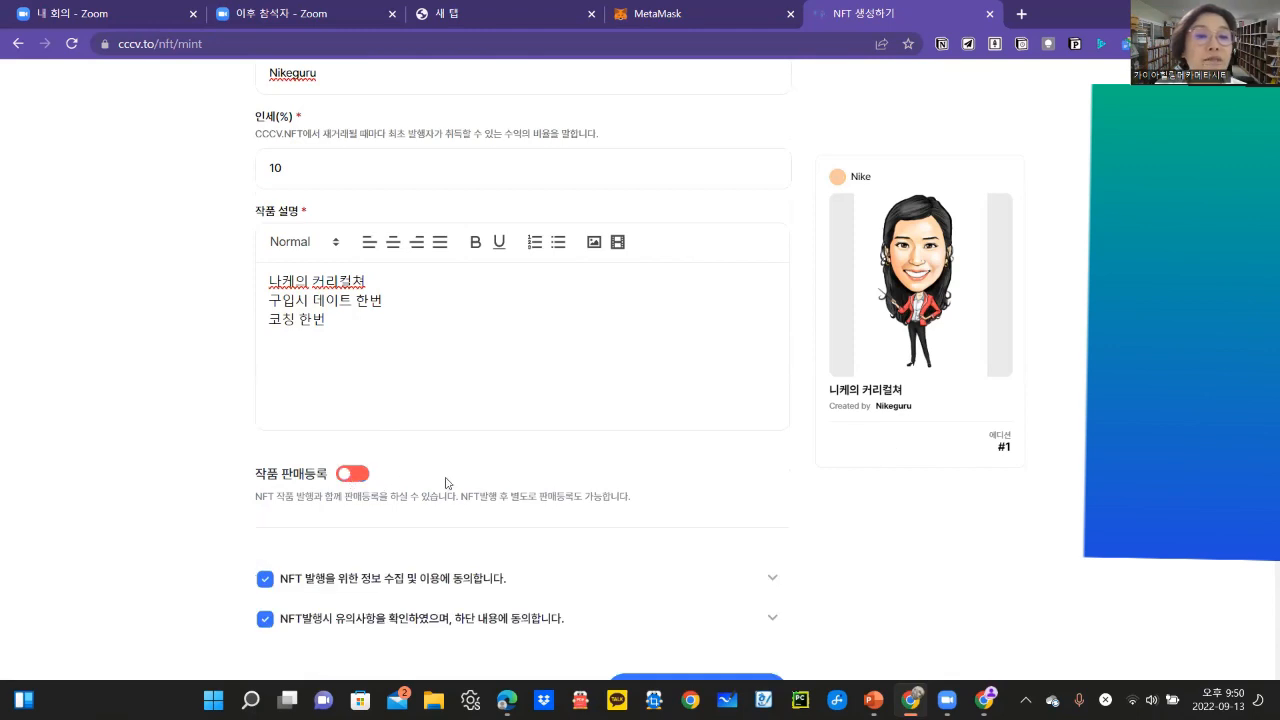
pyautogui.scroll(-5, 448, 480)
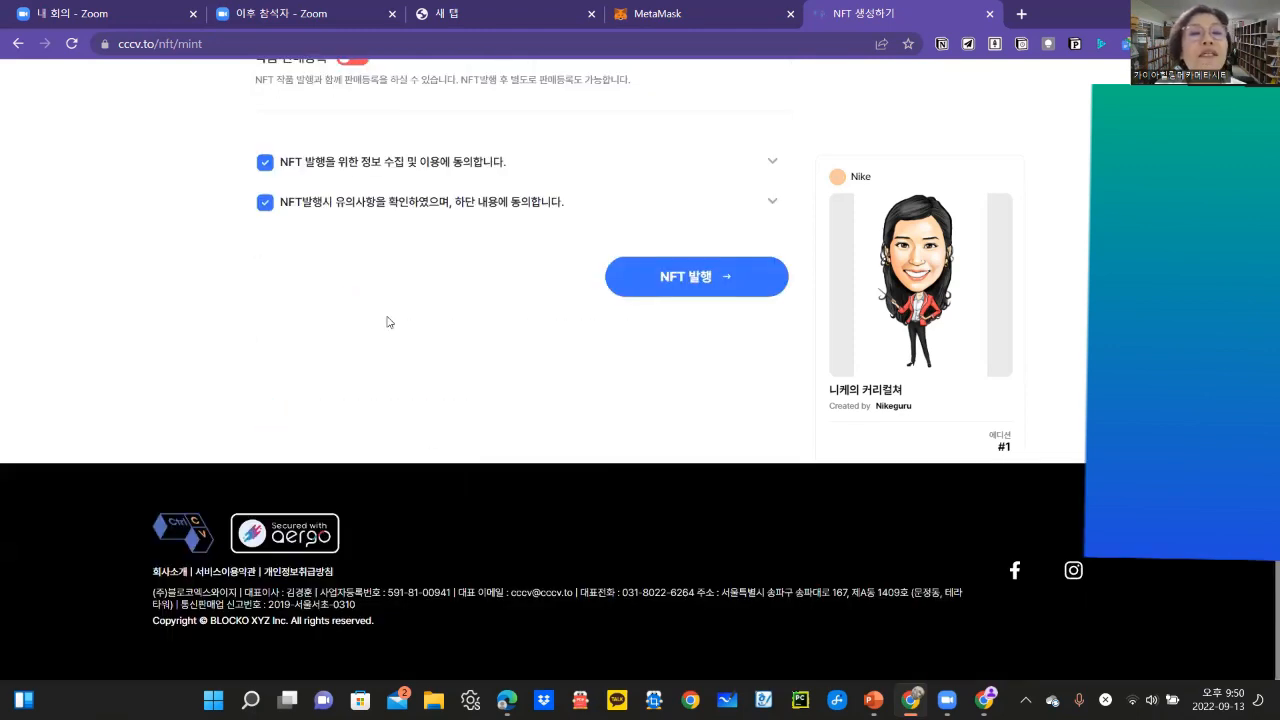
pyautogui.scroll(3, 389, 322)
pyautogui.click(355, 307)
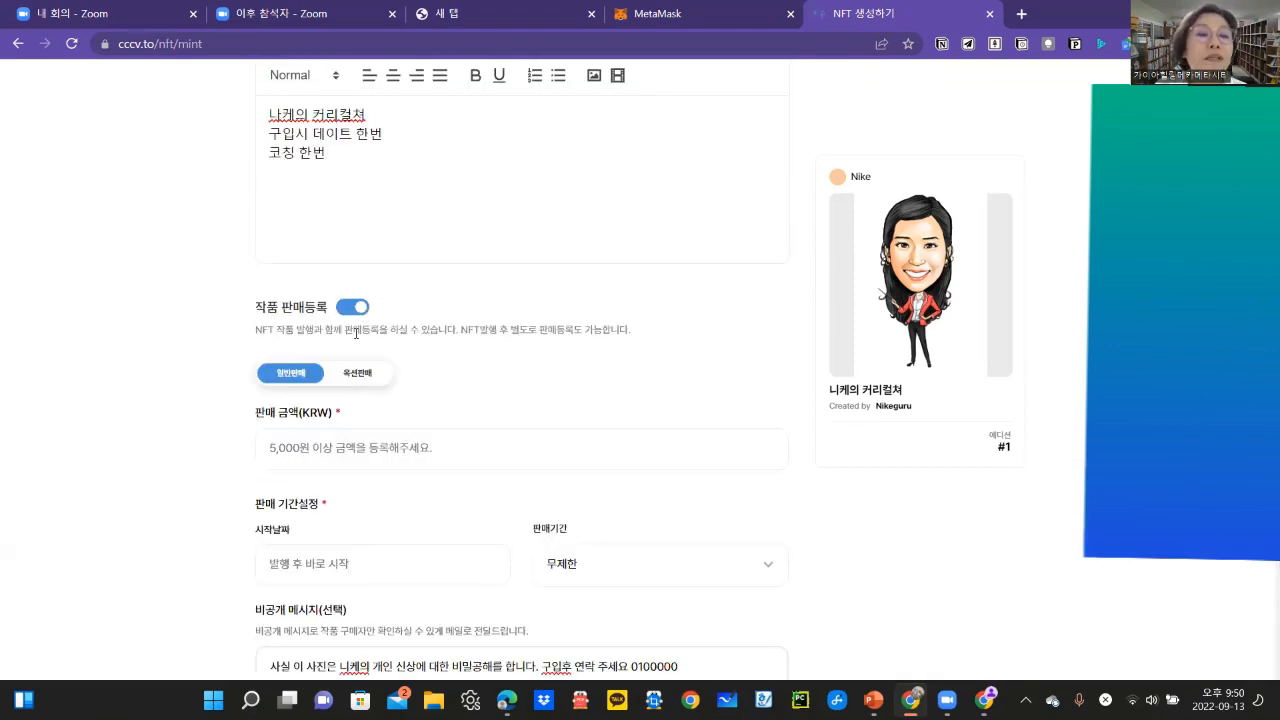
pyautogui.click(352, 307)
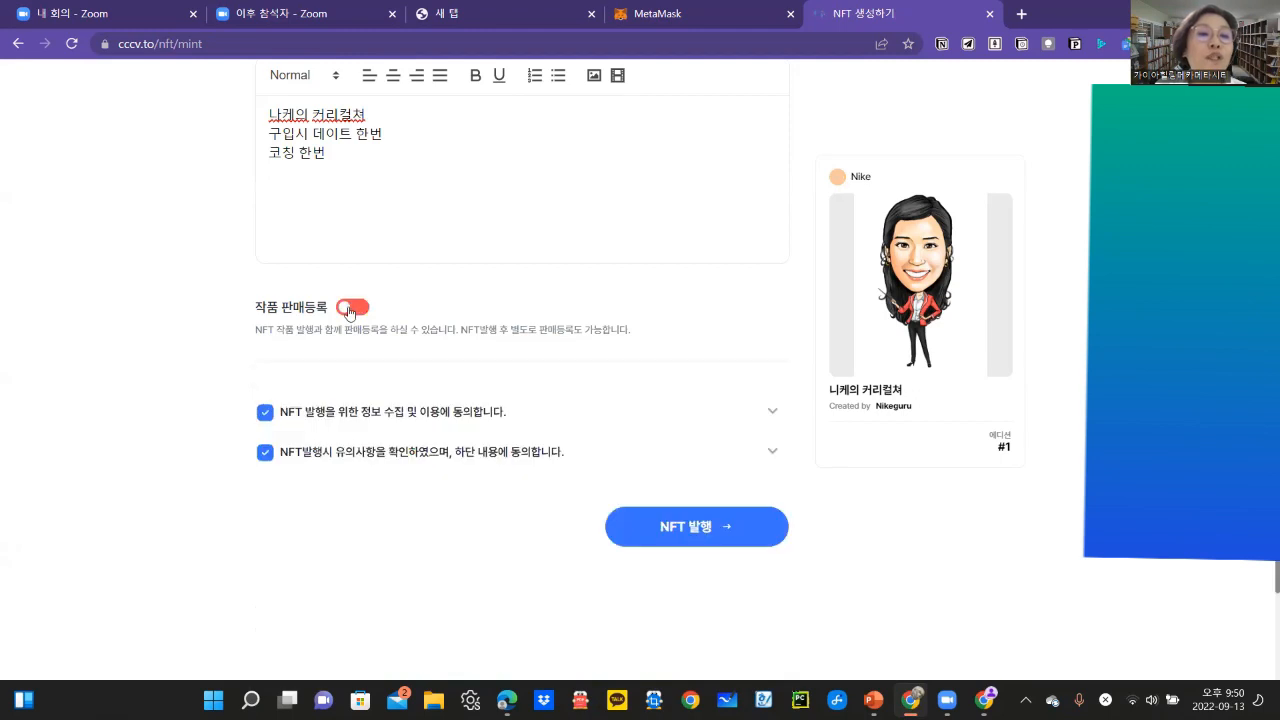
pyautogui.click(715, 535)
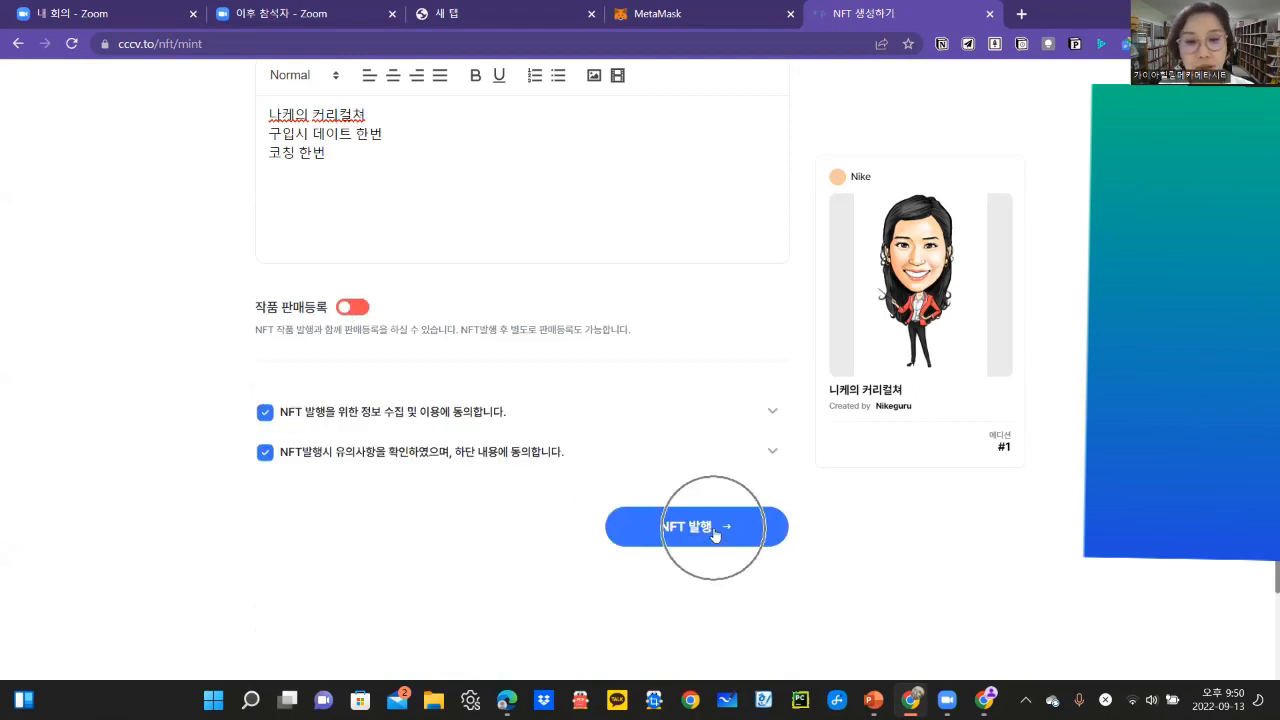
# Step: Turn sale registration back on for the caricature artwork
pyautogui.click(352, 309)
pyautogui.scroll(-5, 665, 416)
pyautogui.scroll(-1, 665, 418)
pyautogui.scroll(3, 360, 303)
pyautogui.scroll(-3, 510, 360)
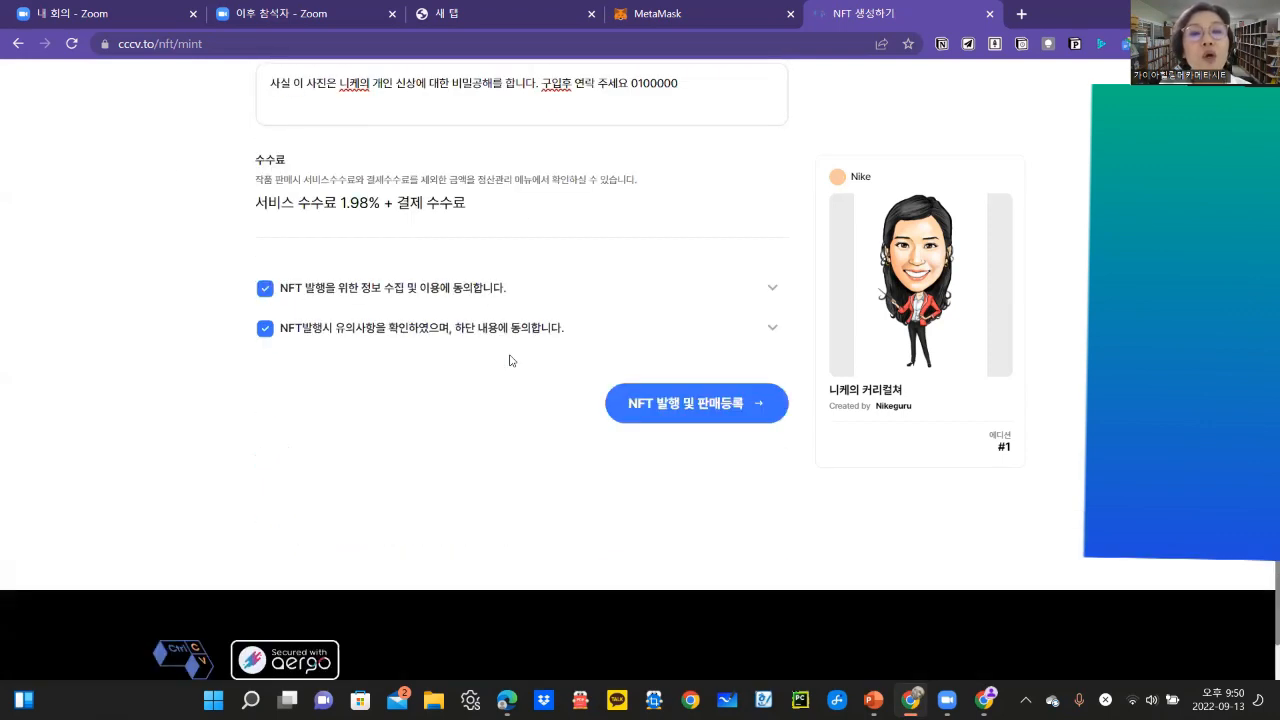
# Step: Try to issue the NFT and register it for sale
pyautogui.click(675, 404)
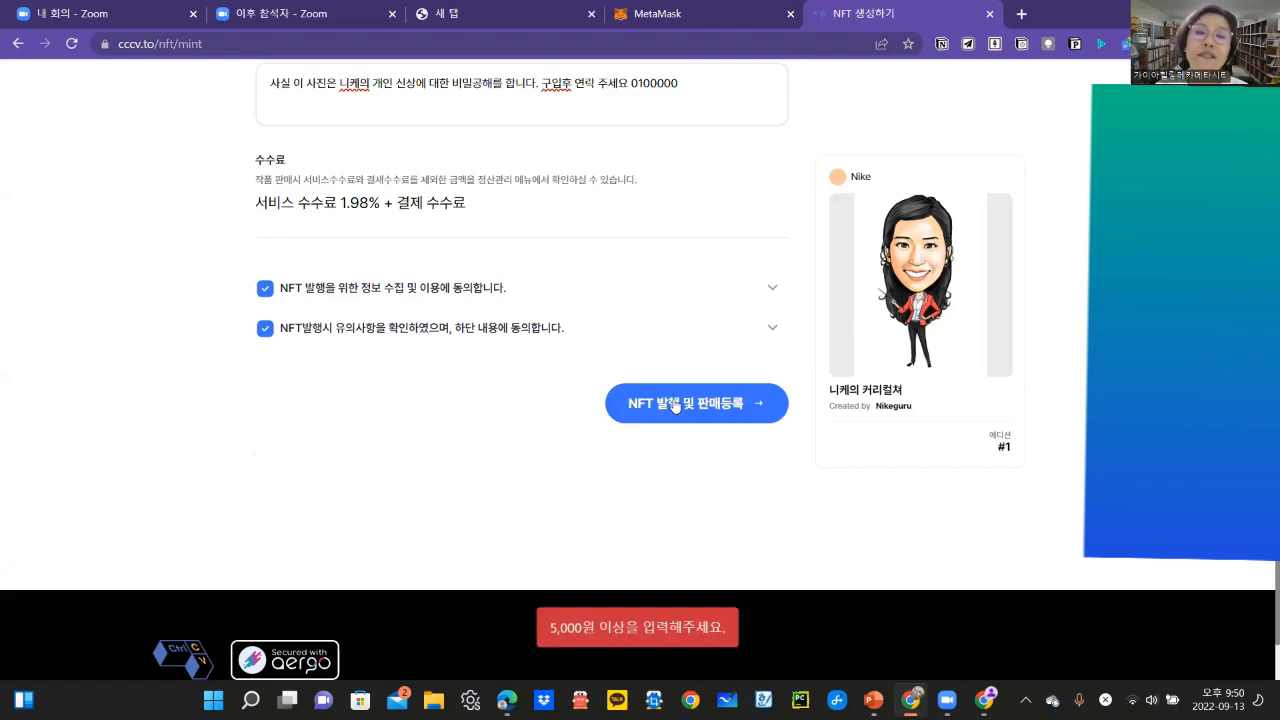
pyautogui.click(706, 408)
pyautogui.click(762, 405)
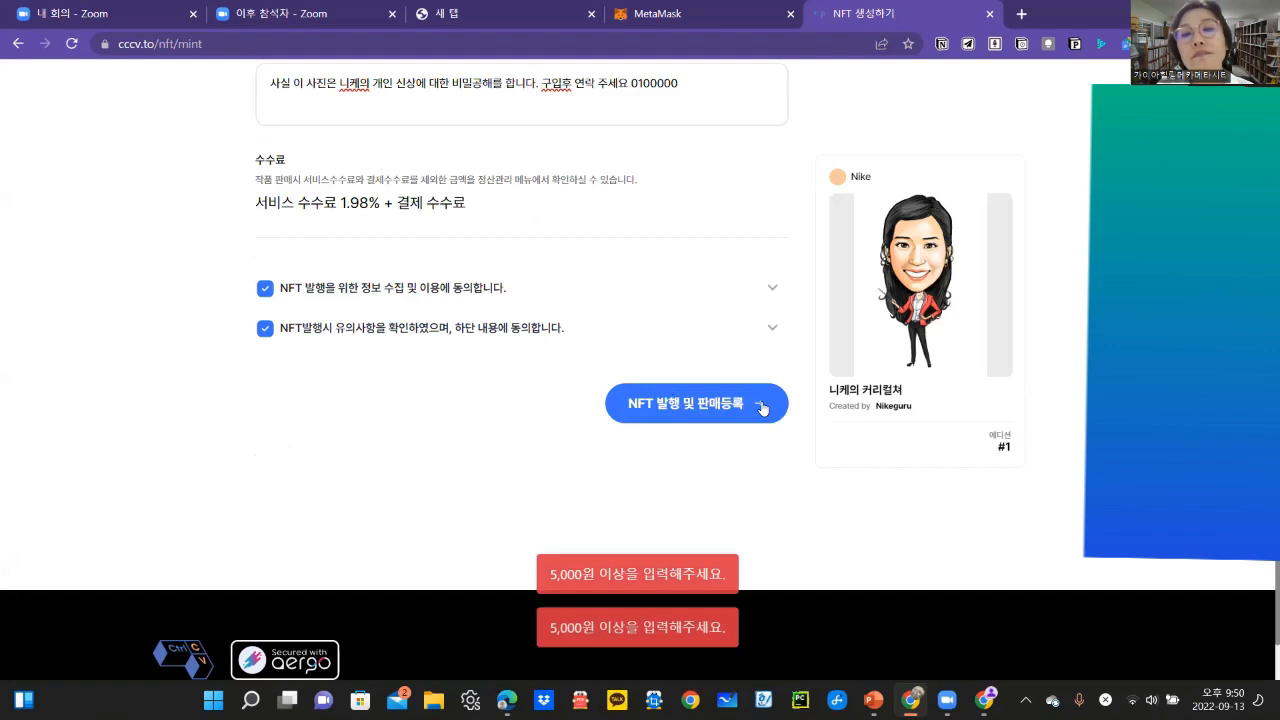
pyautogui.scroll(-2, 764, 420)
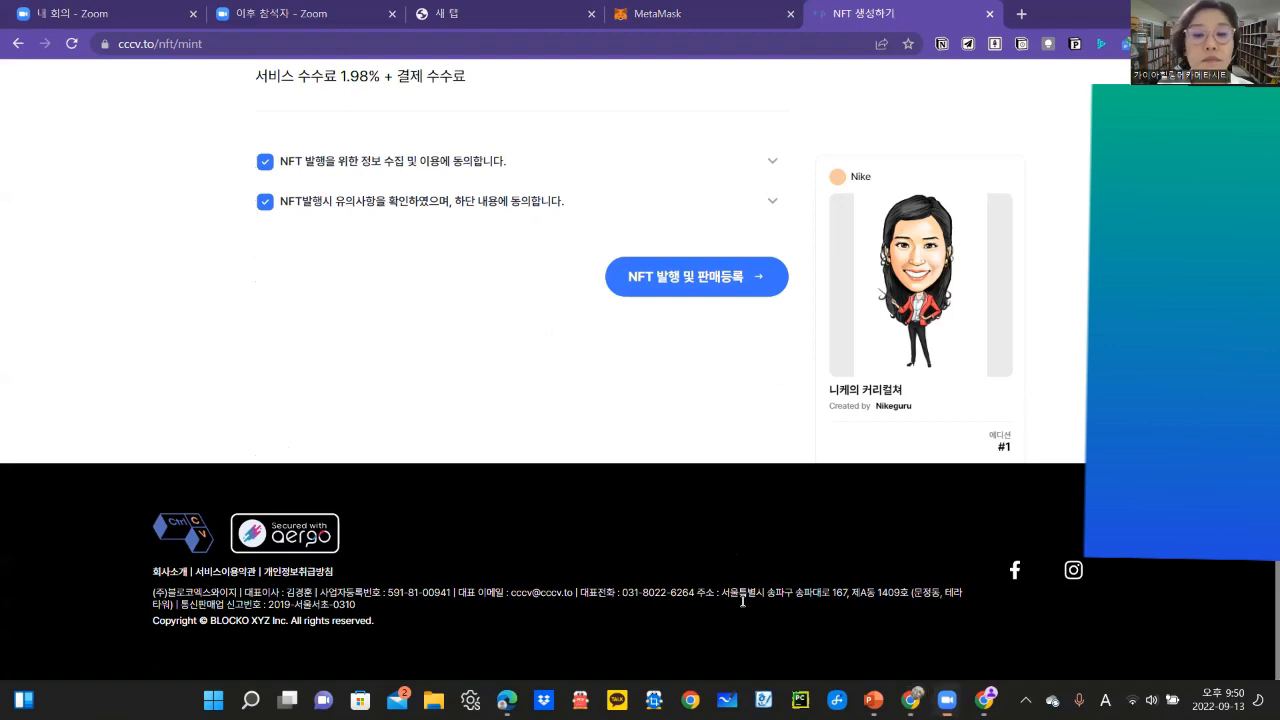
pyautogui.click(766, 283)
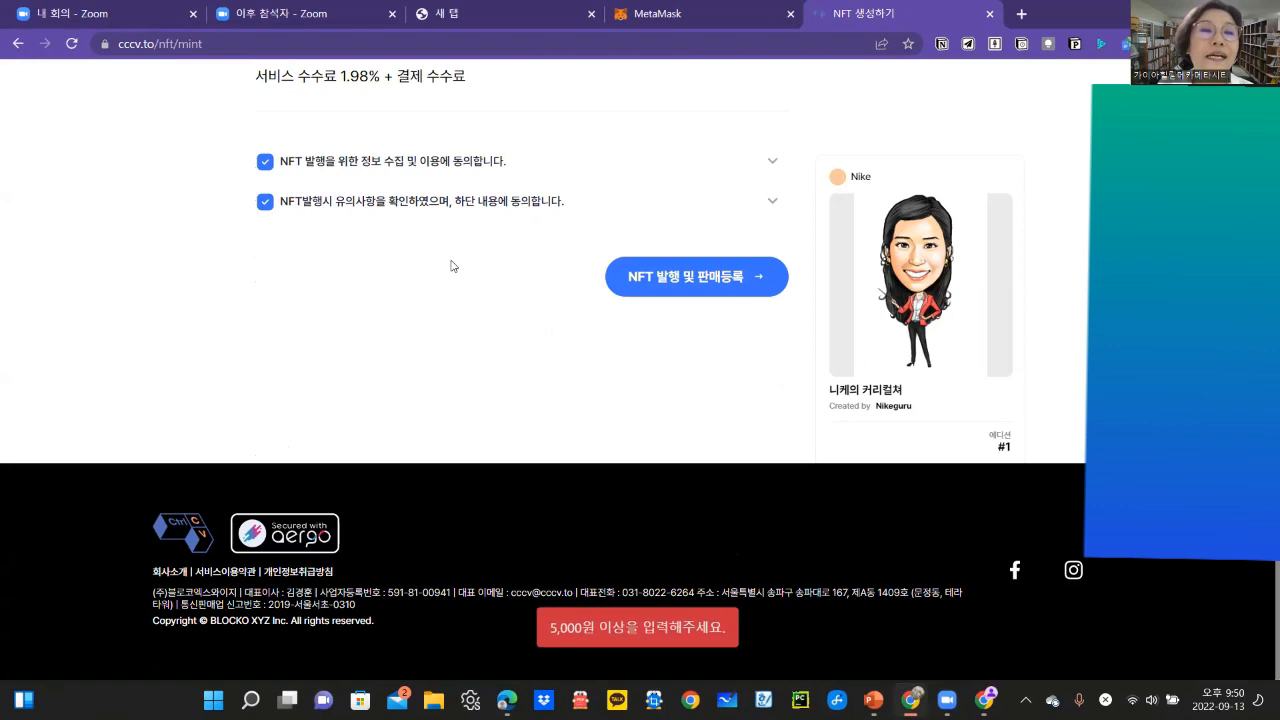
# Step: Set the artwork's sale price to 10,000 KRW for a regular sale
pyautogui.scroll(2, 447, 270)
pyautogui.scroll(3, 447, 270)
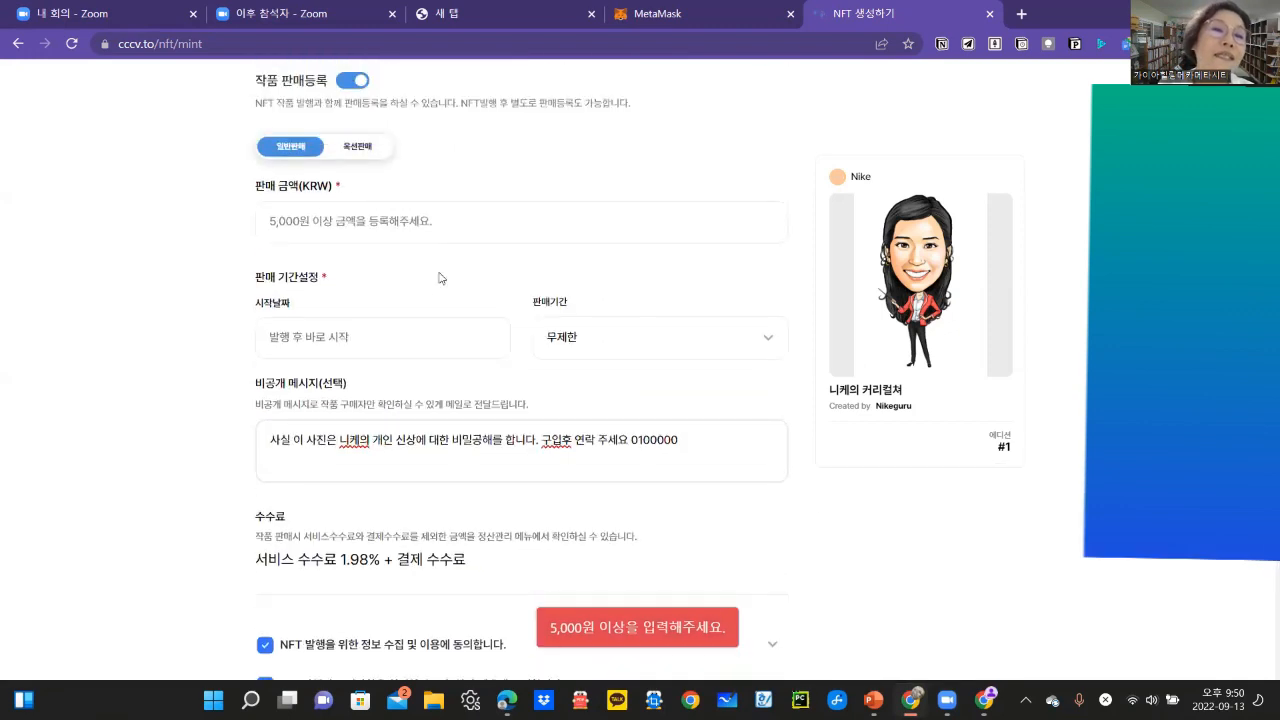
pyautogui.click(366, 240)
pyautogui.write('100000')
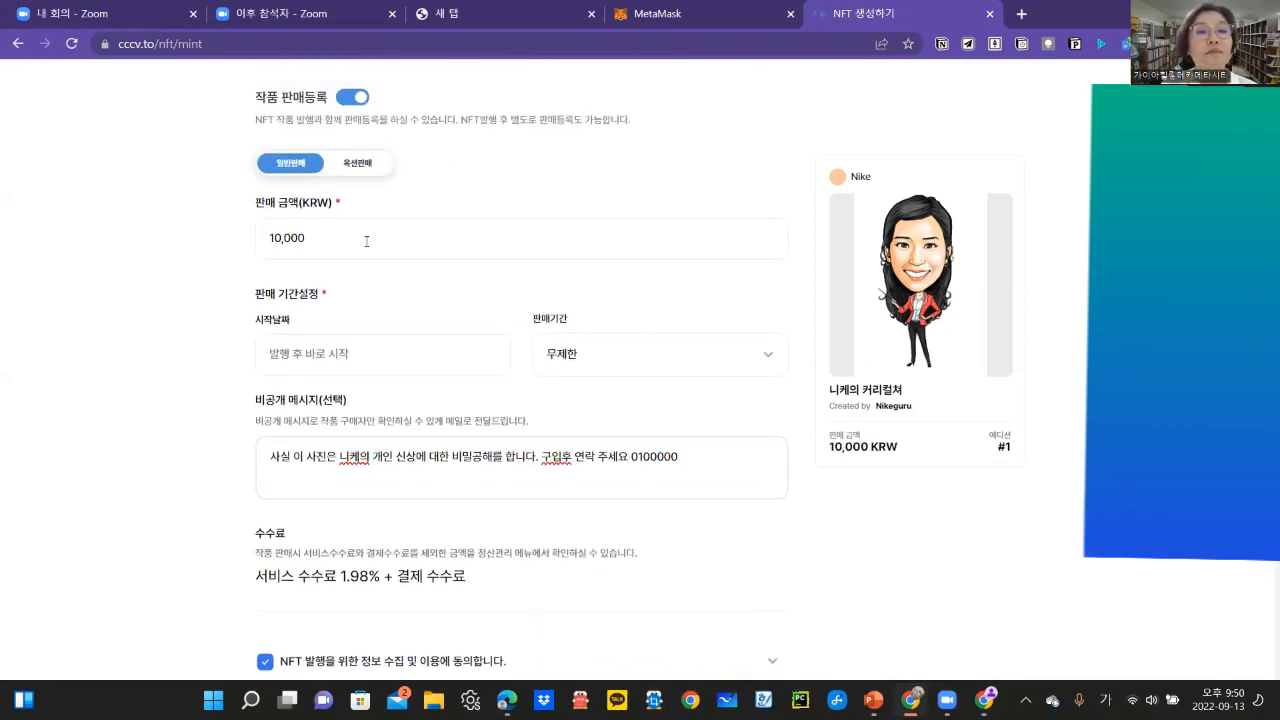
# Step: Issue the caricature NFT and register it for sale, leaving the start date blank so the sale begins right after issuance
pyautogui.scroll(-3, 365, 265)
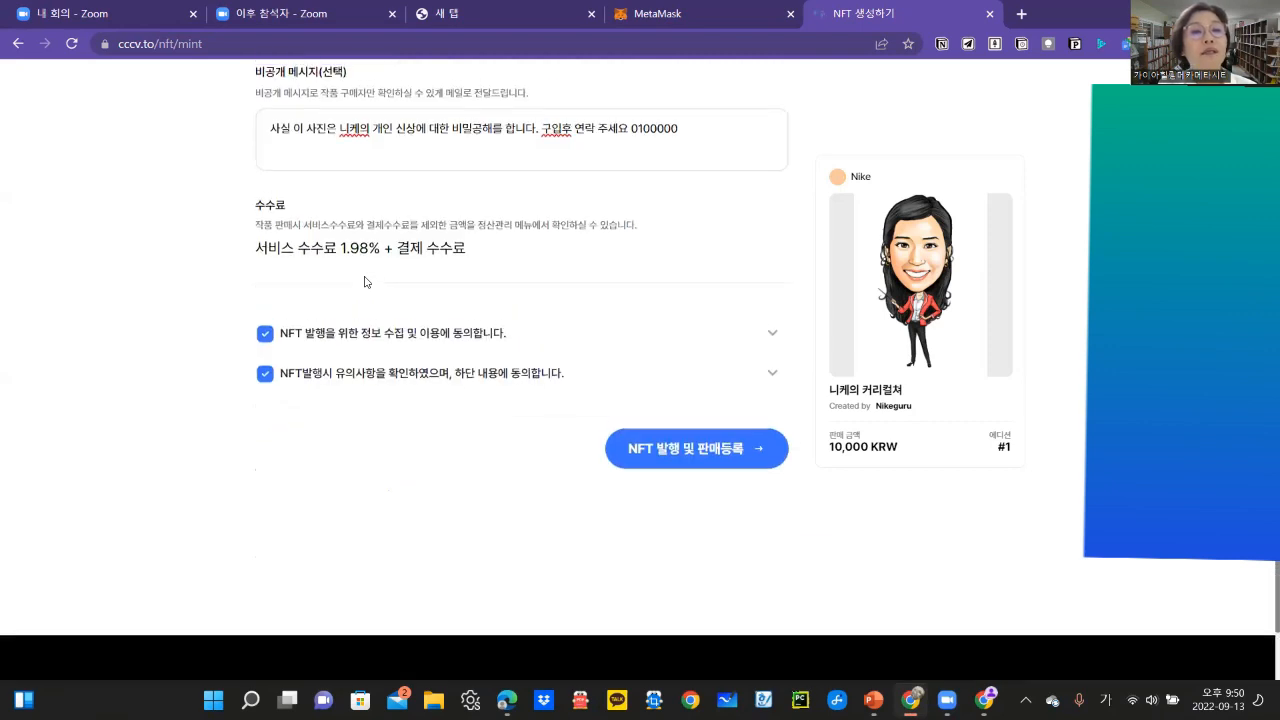
pyautogui.scroll(2, 364, 282)
pyautogui.click(315, 186)
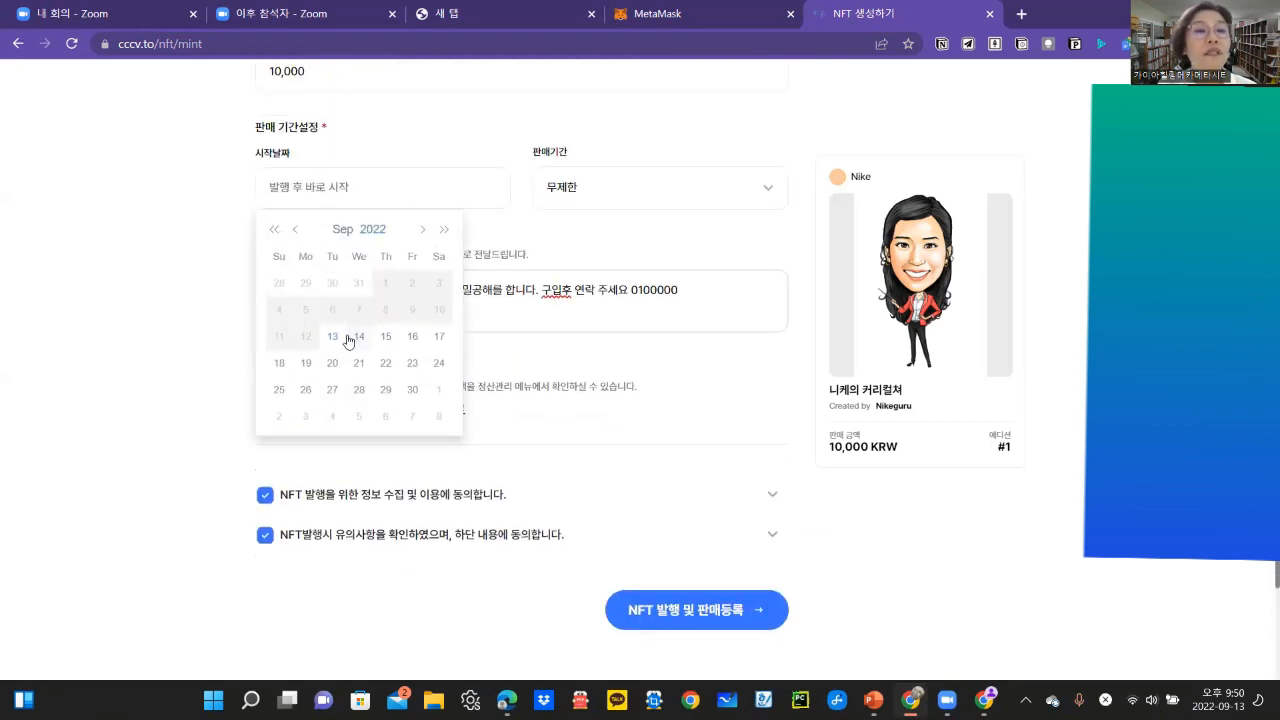
pyautogui.click(204, 217)
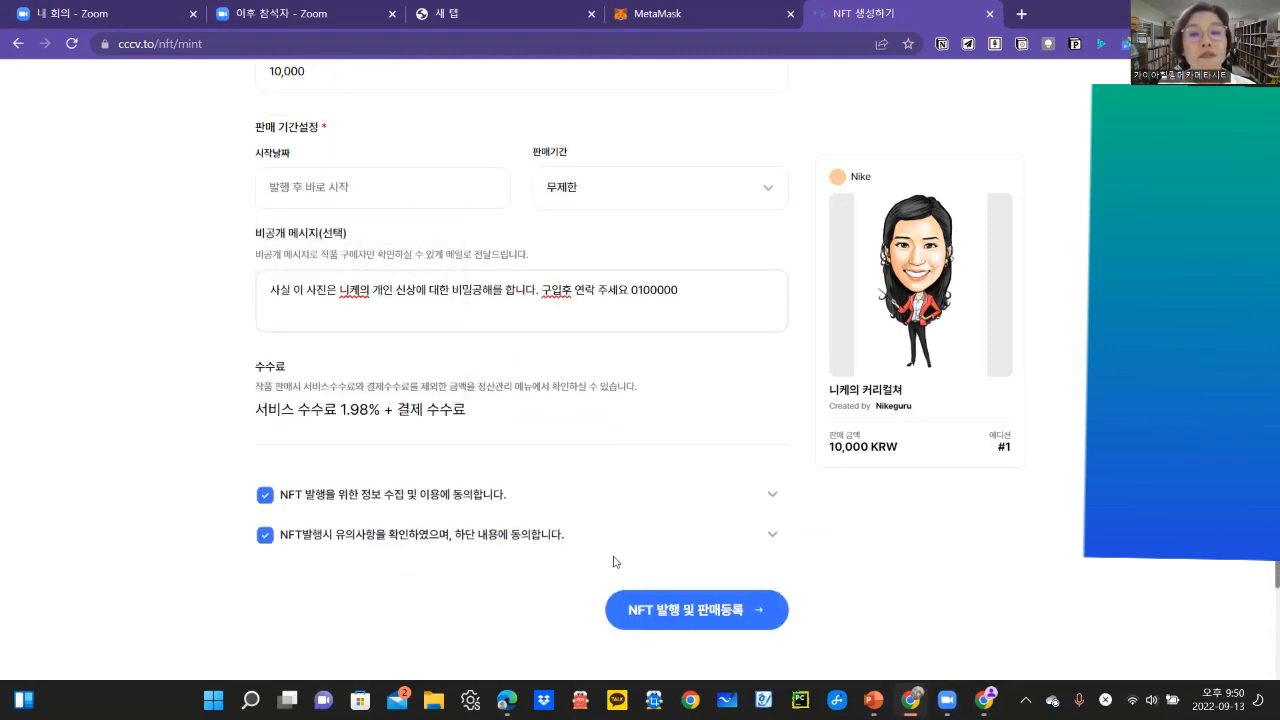
pyautogui.click(668, 612)
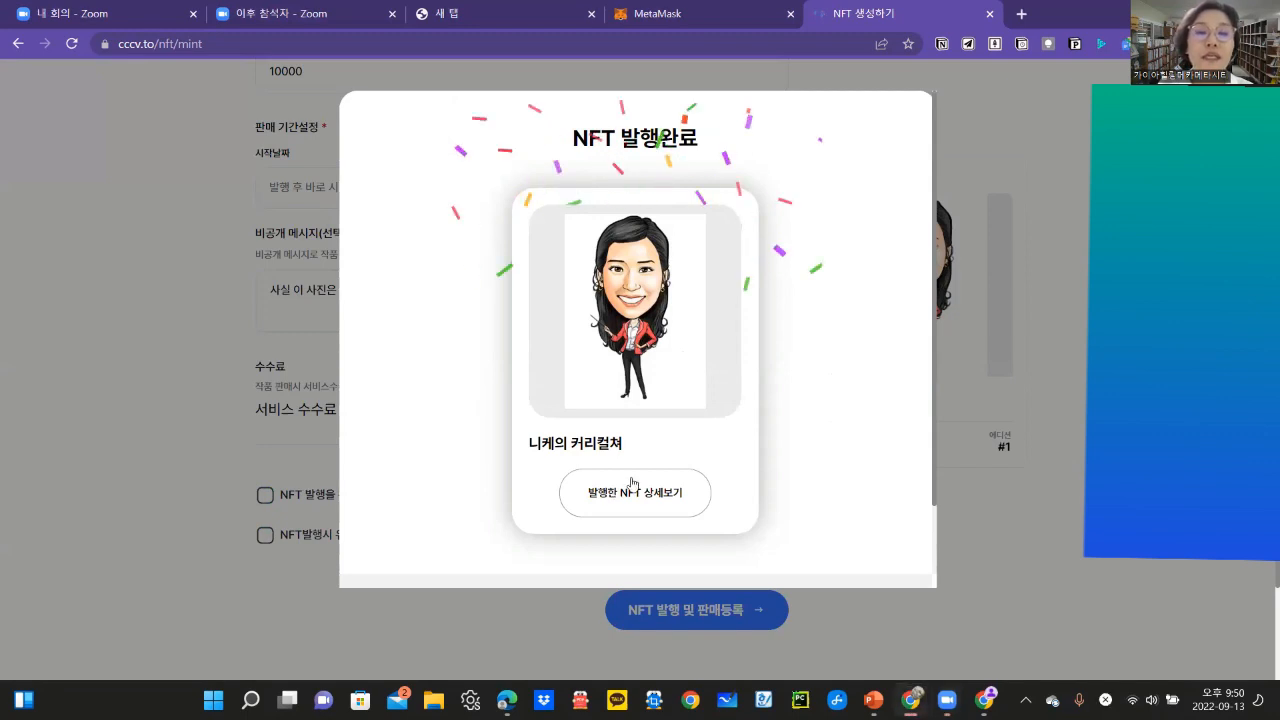
# Step: Open the newly issued caricature NFT's detail page and review its image, 작품설명 text and sale information
pyautogui.click(615, 495)
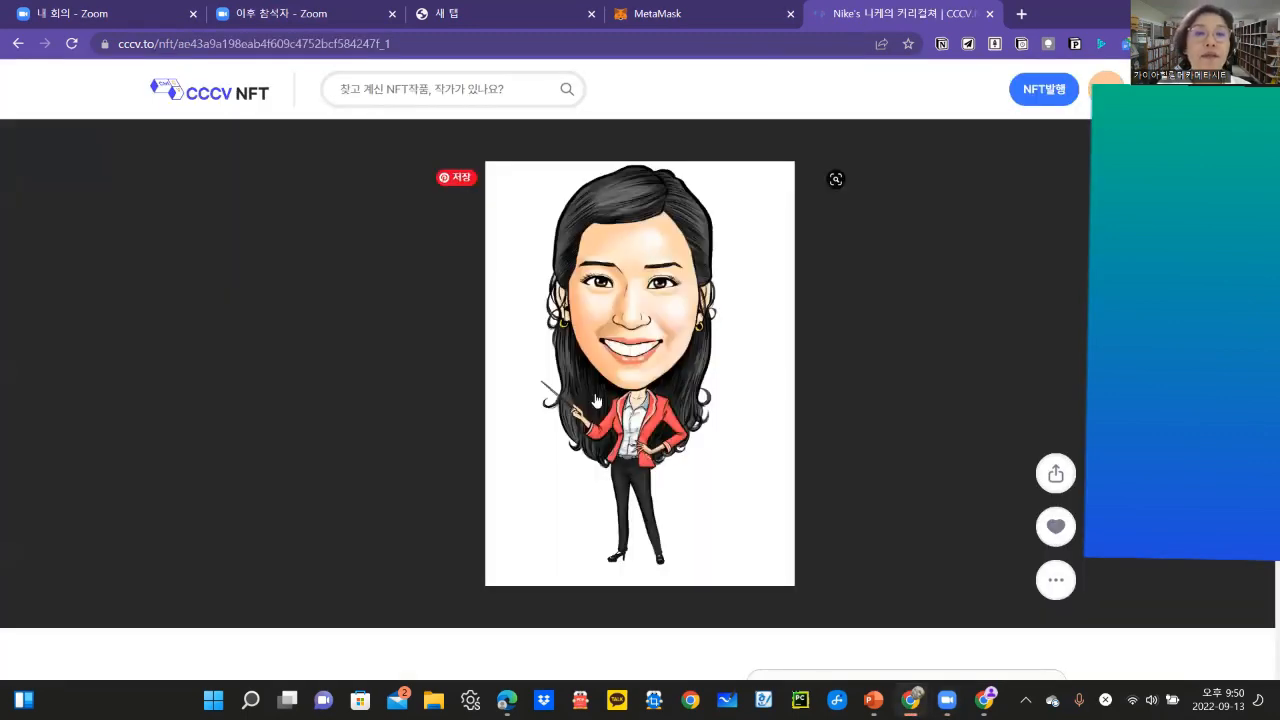
pyautogui.scroll(-3, 678, 406)
pyautogui.scroll(1, 678, 406)
pyautogui.scroll(-2, 678, 404)
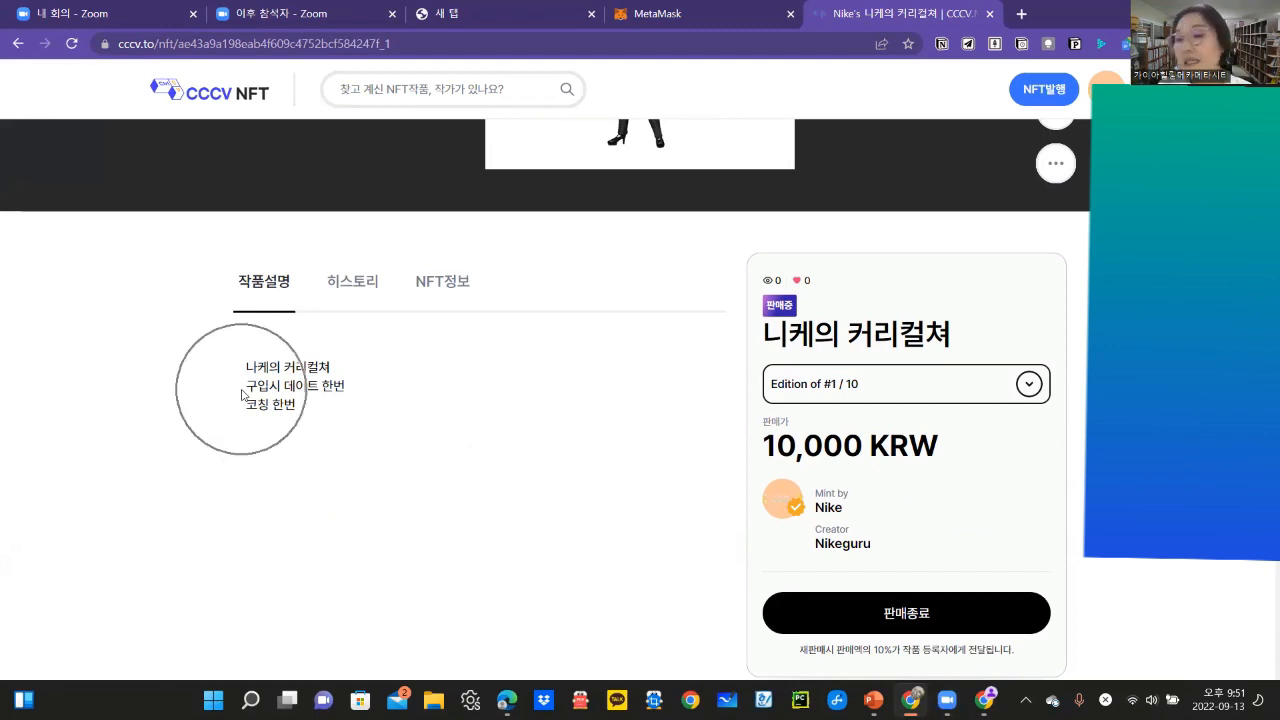
# Step: Check the caricature NFT's 히스토리 records along with its price, creator, 판매종료 option and owner details
pyautogui.click(331, 284)
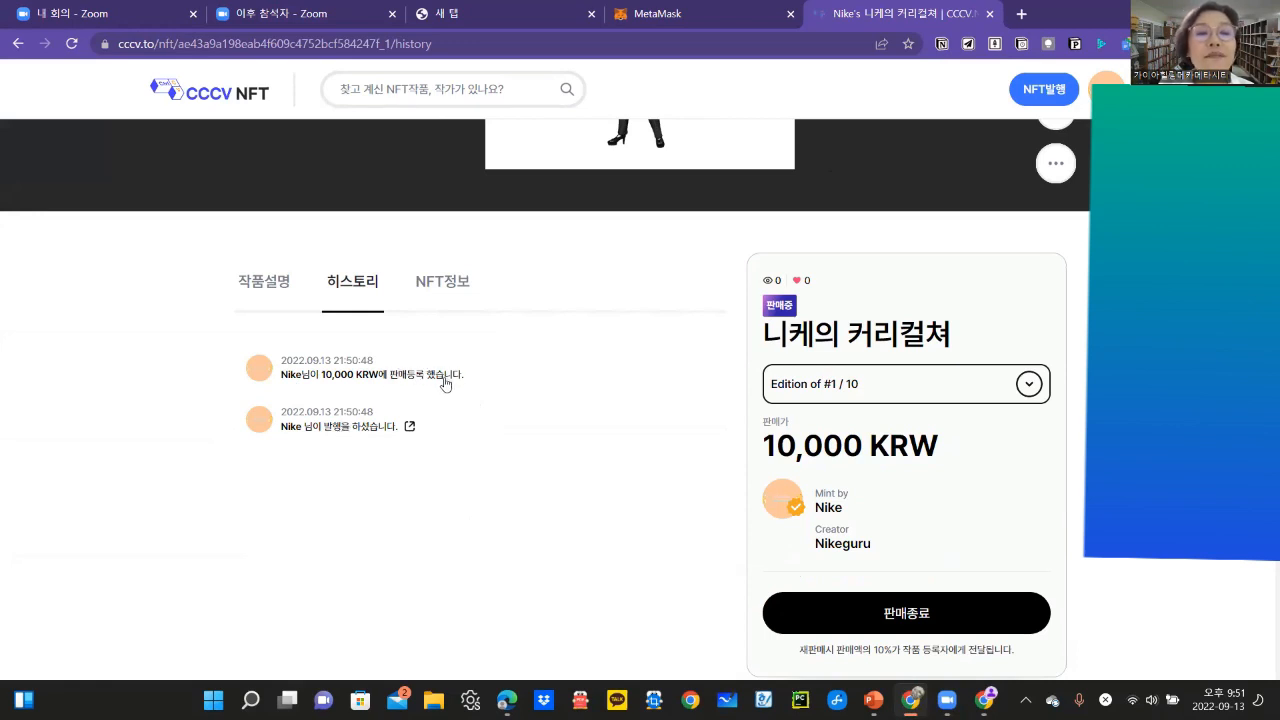
pyautogui.scroll(-1, 877, 422)
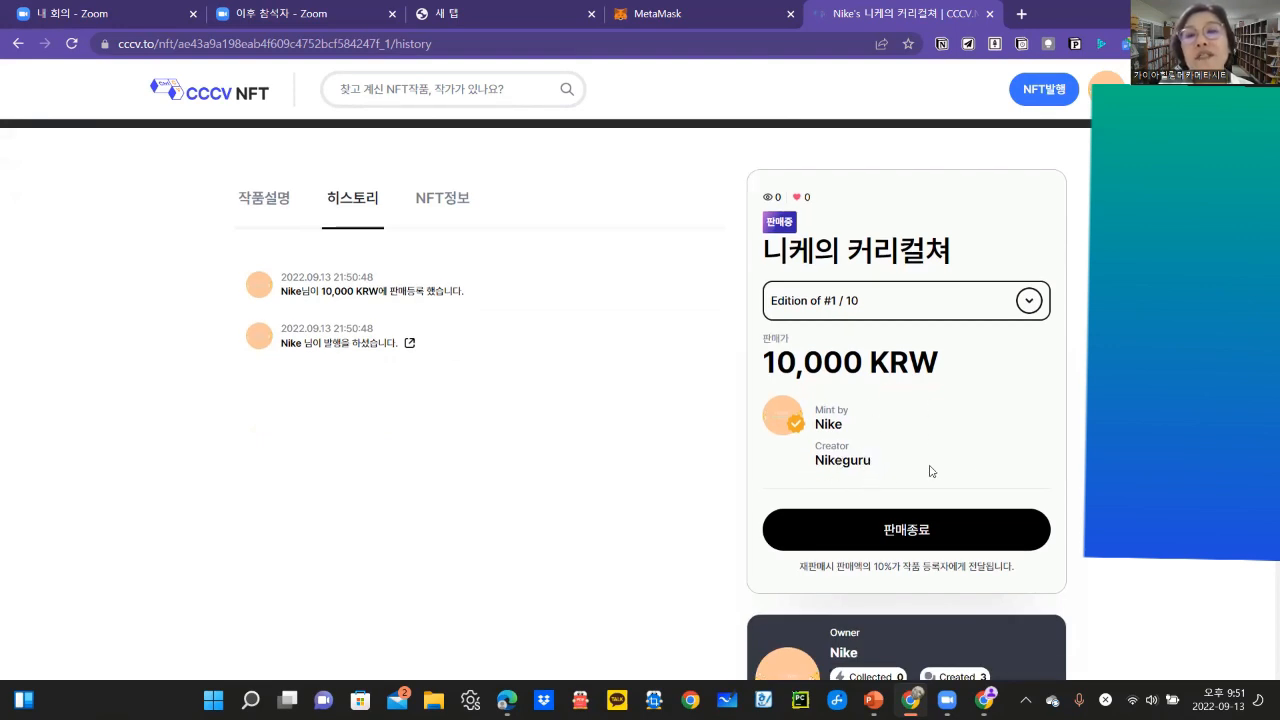
pyautogui.scroll(-1, 943, 459)
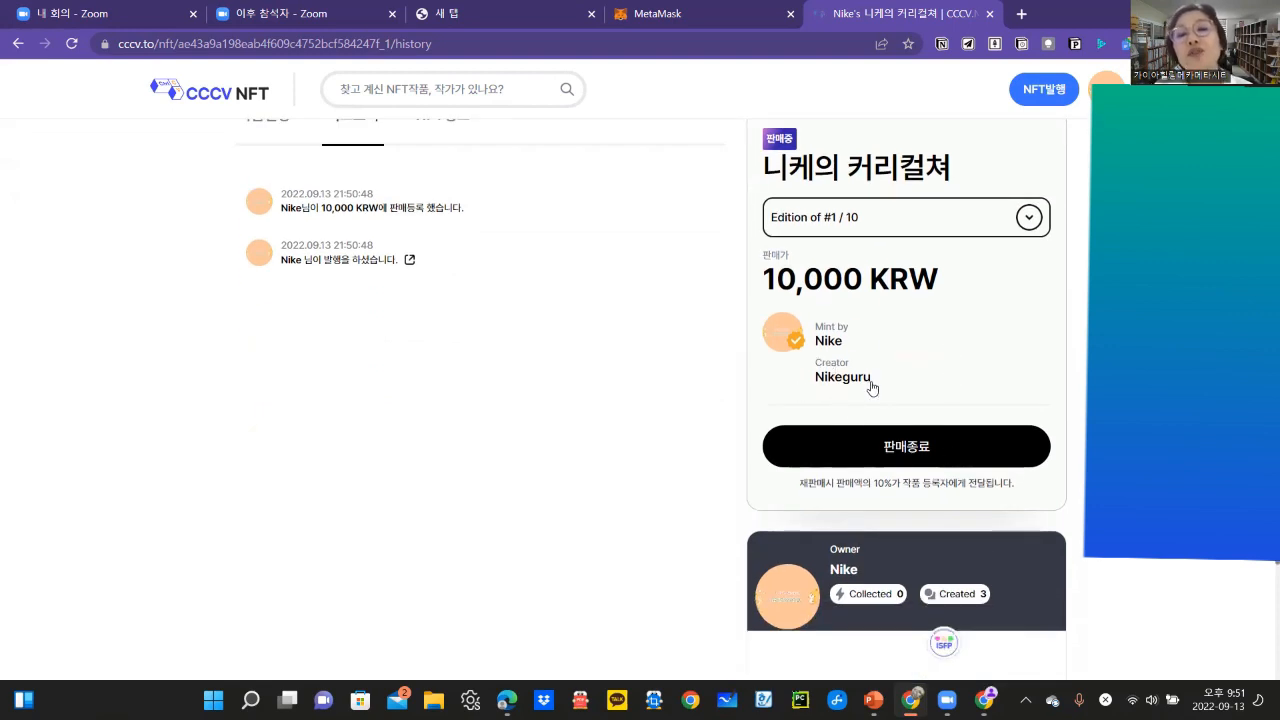
pyautogui.scroll(-2, 914, 460)
pyautogui.scroll(2, 922, 478)
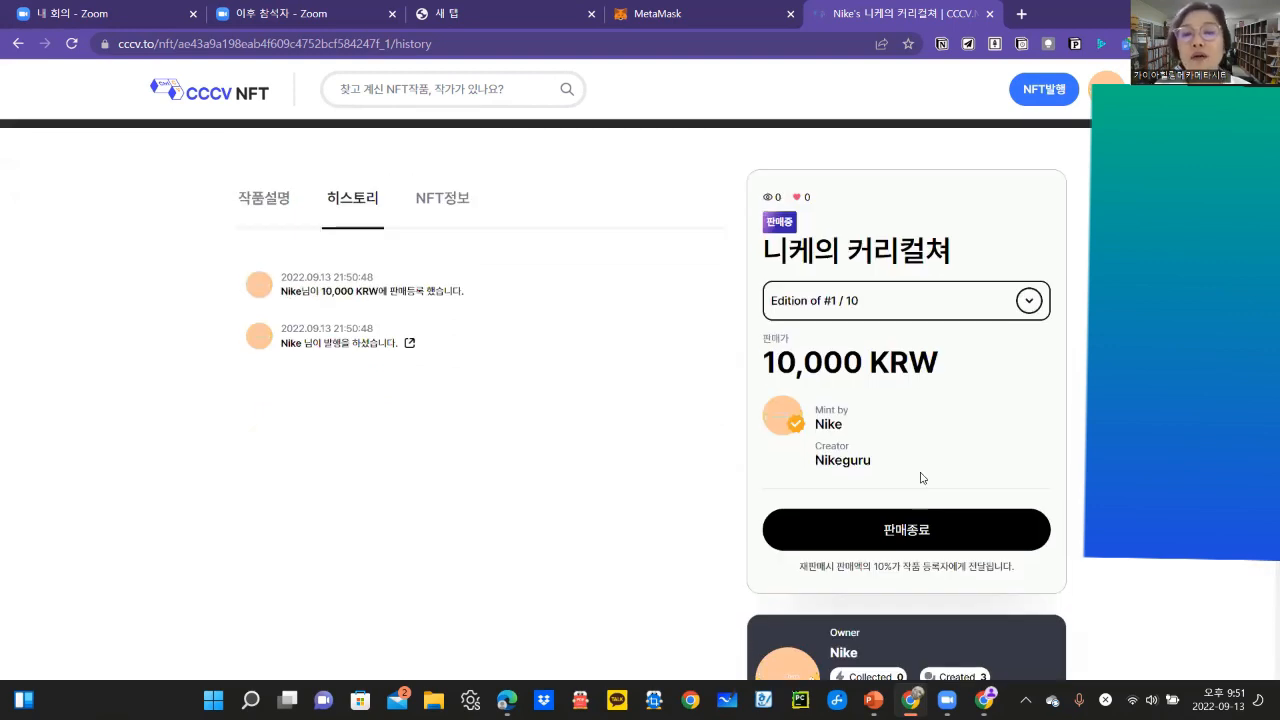
pyautogui.scroll(-2, 925, 478)
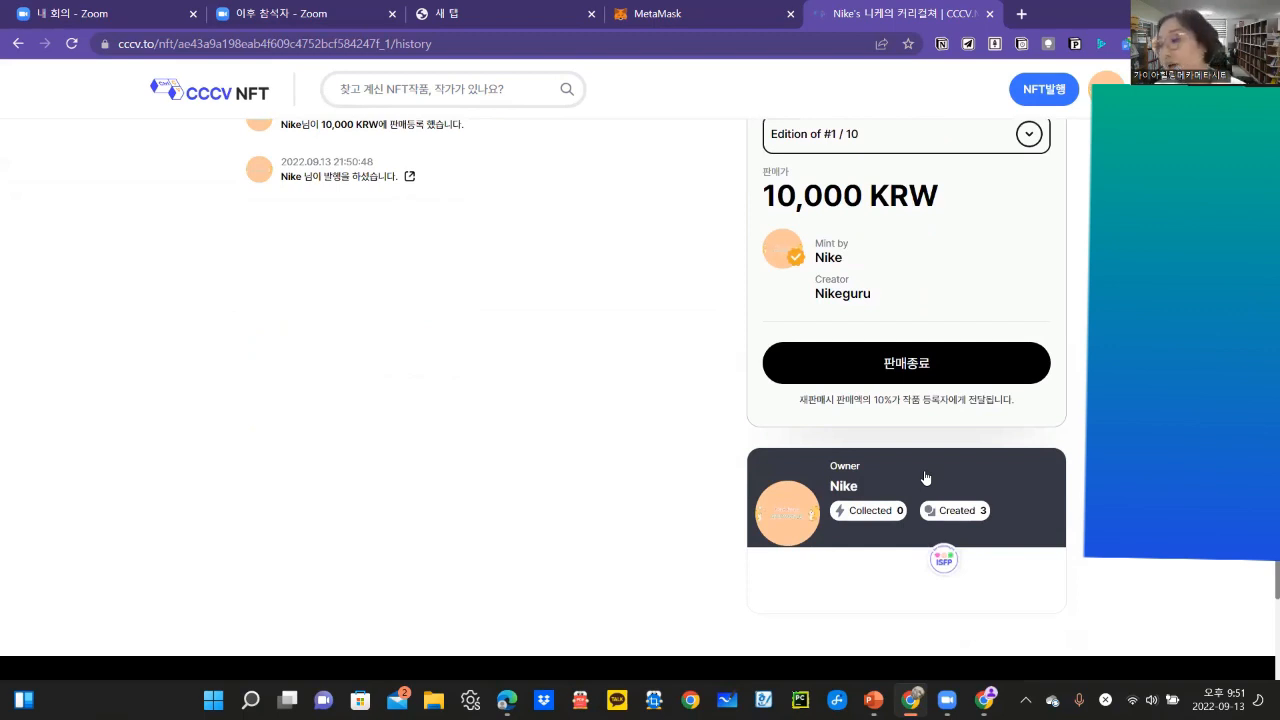
pyautogui.click(922, 388)
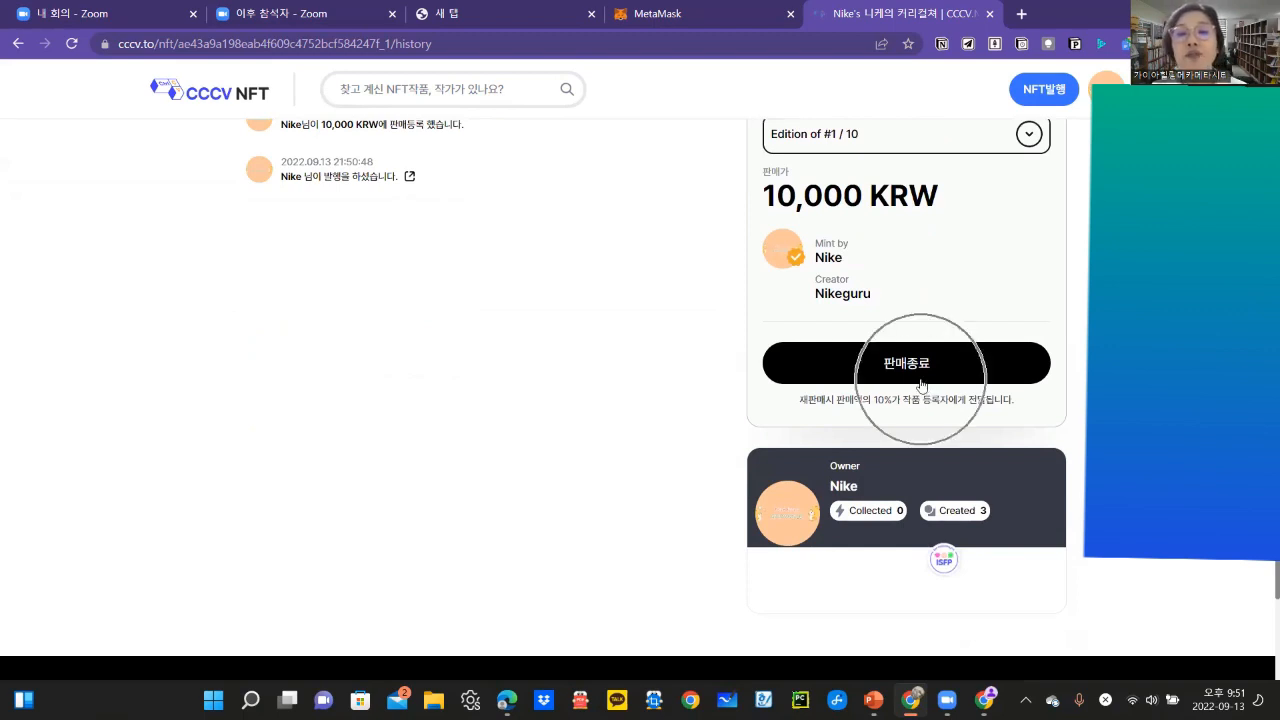
pyautogui.click(921, 385)
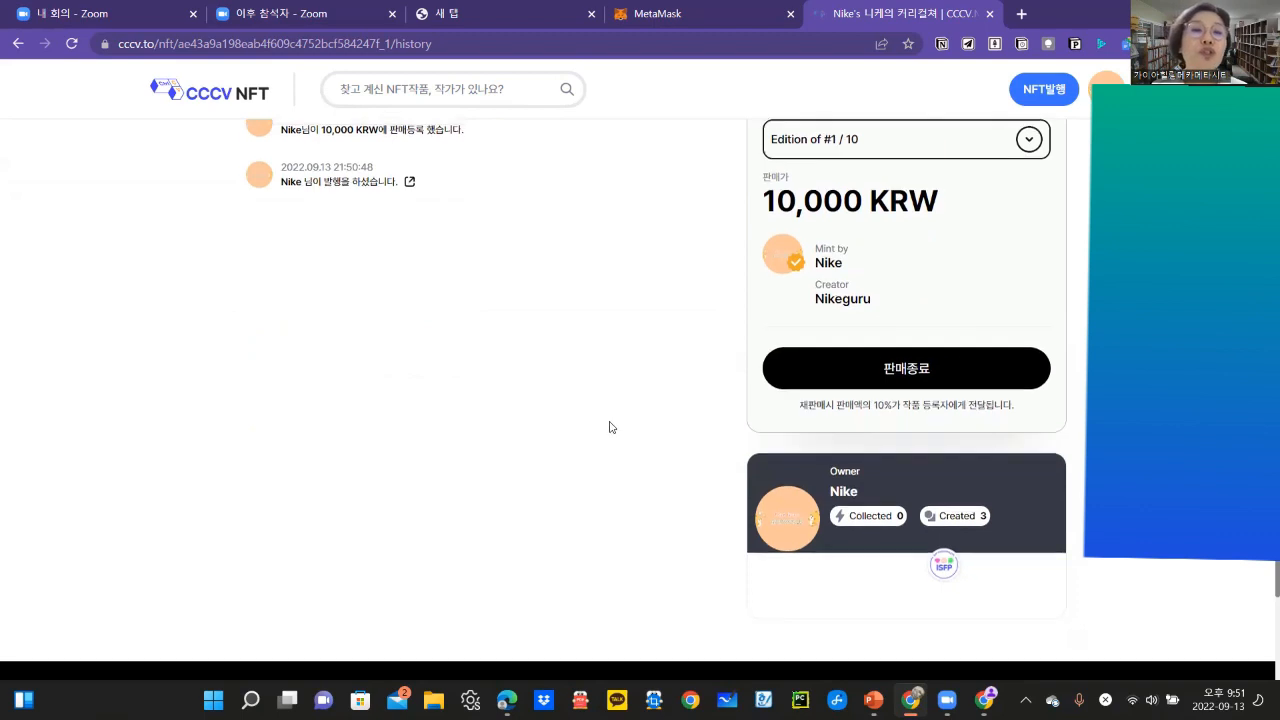
# Step: Examine the caricature NFT's NFT정보, covering its transaction, blockchain and basic information
pyautogui.scroll(3, 609, 426)
pyautogui.click(445, 365)
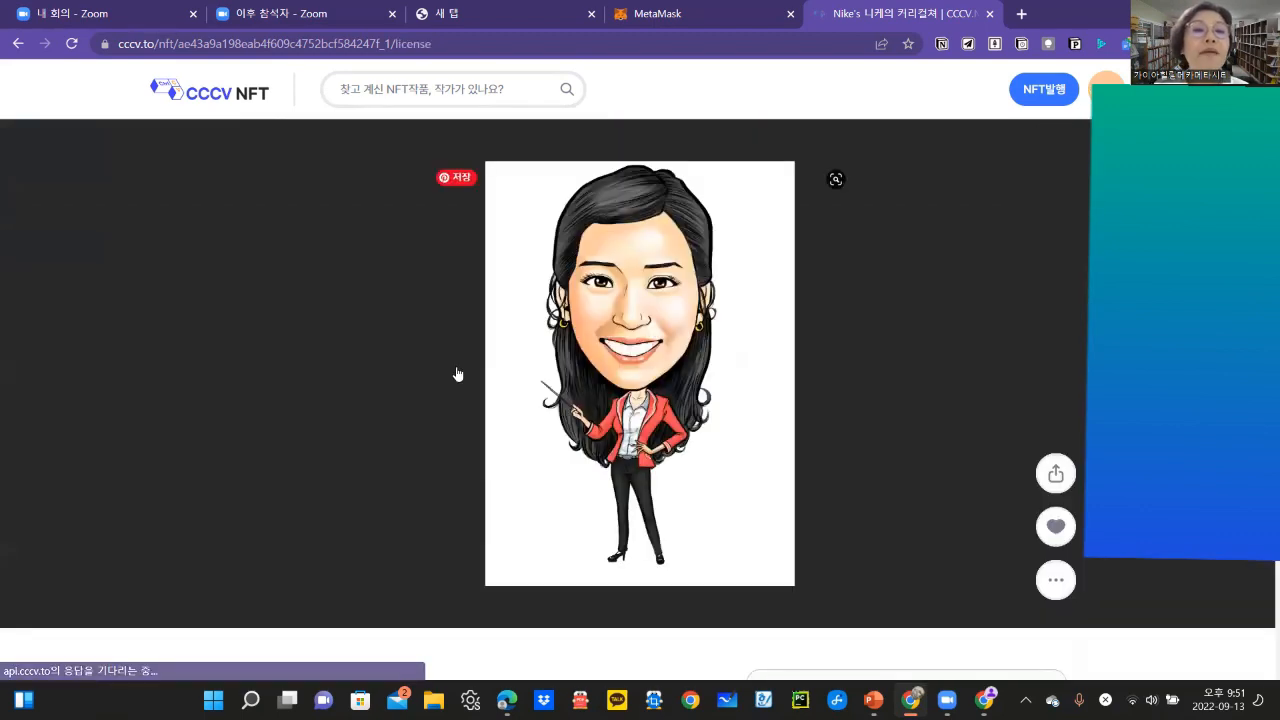
pyautogui.scroll(-5, 459, 378)
pyautogui.scroll(-2, 459, 378)
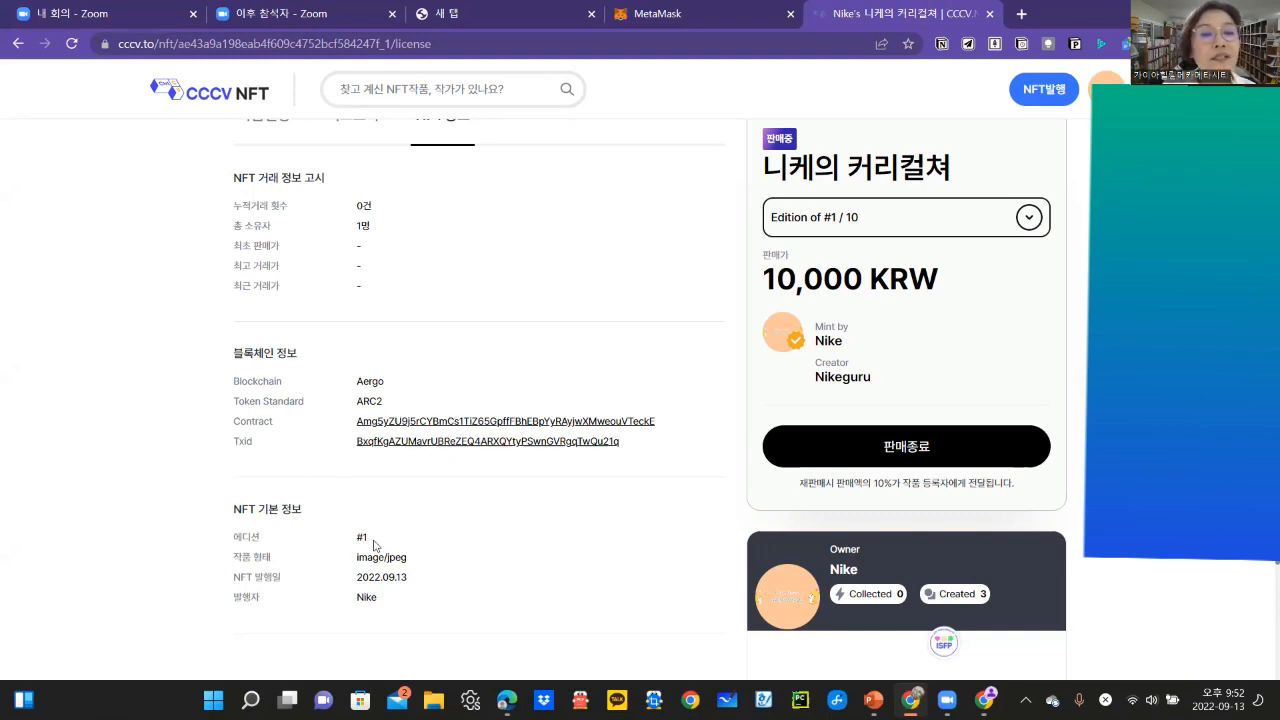
pyautogui.scroll(-1, 370, 541)
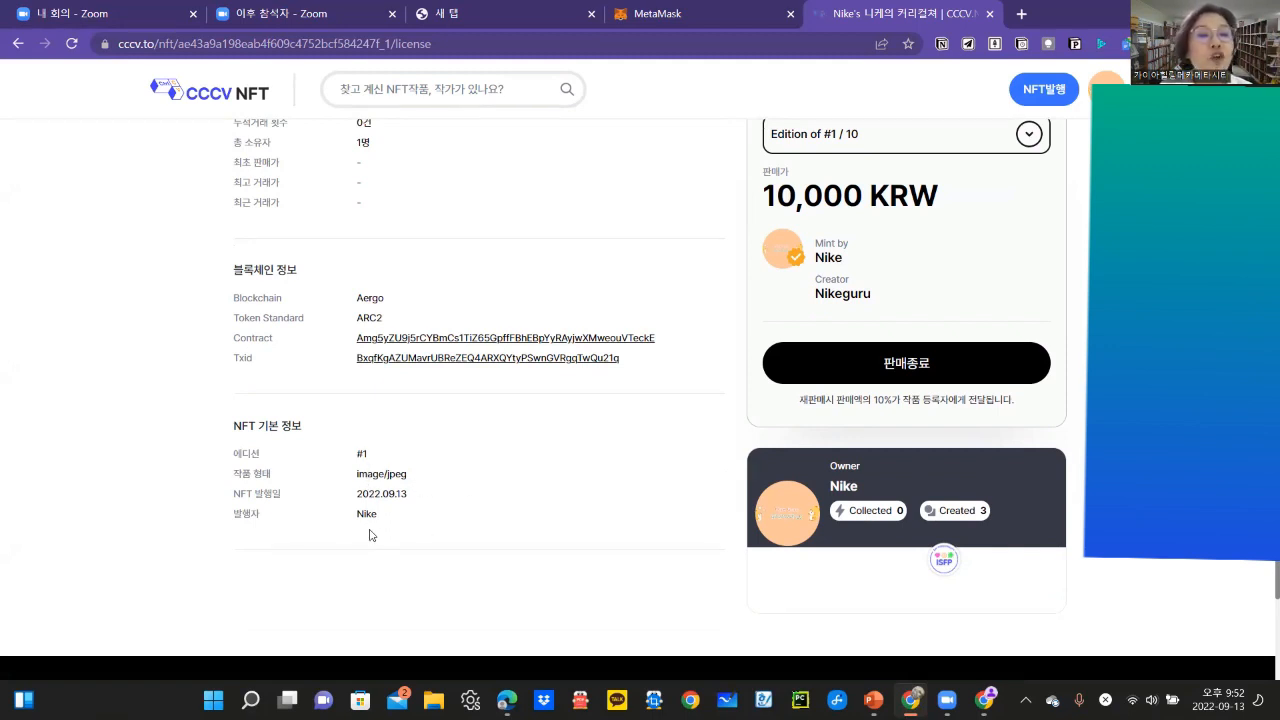
pyautogui.scroll(3, 459, 532)
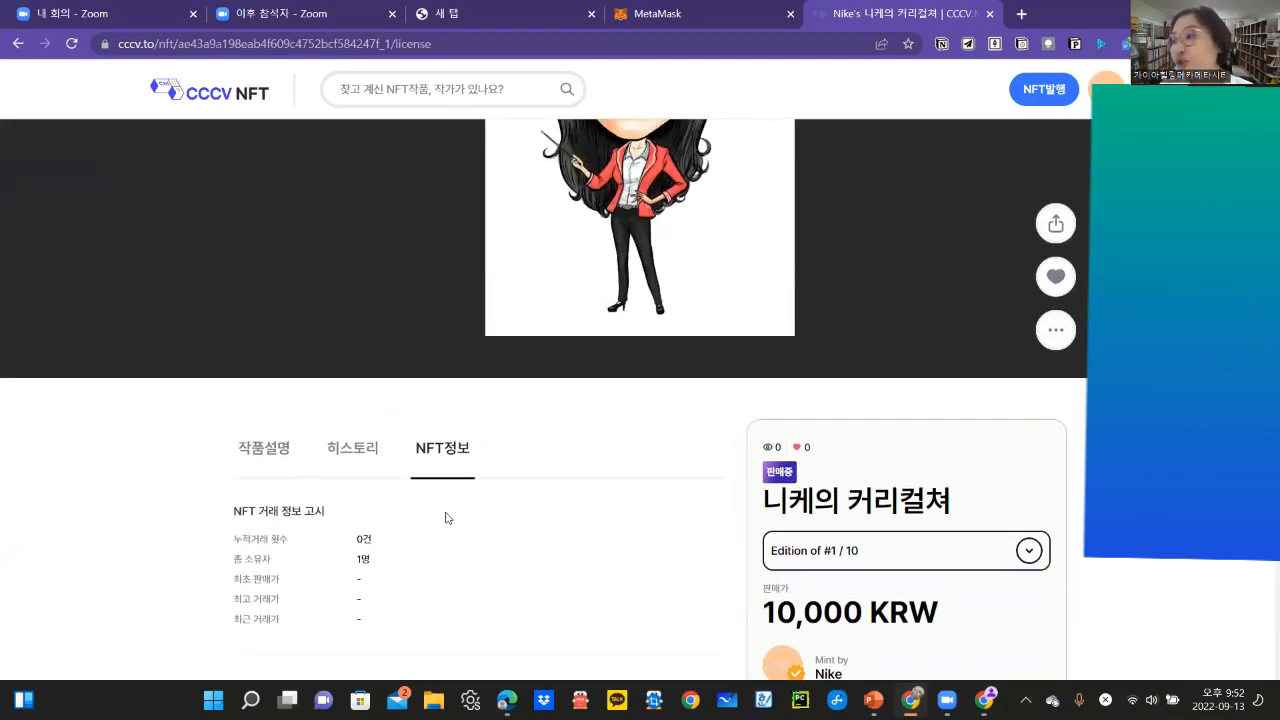
pyautogui.scroll(-2, 447, 512)
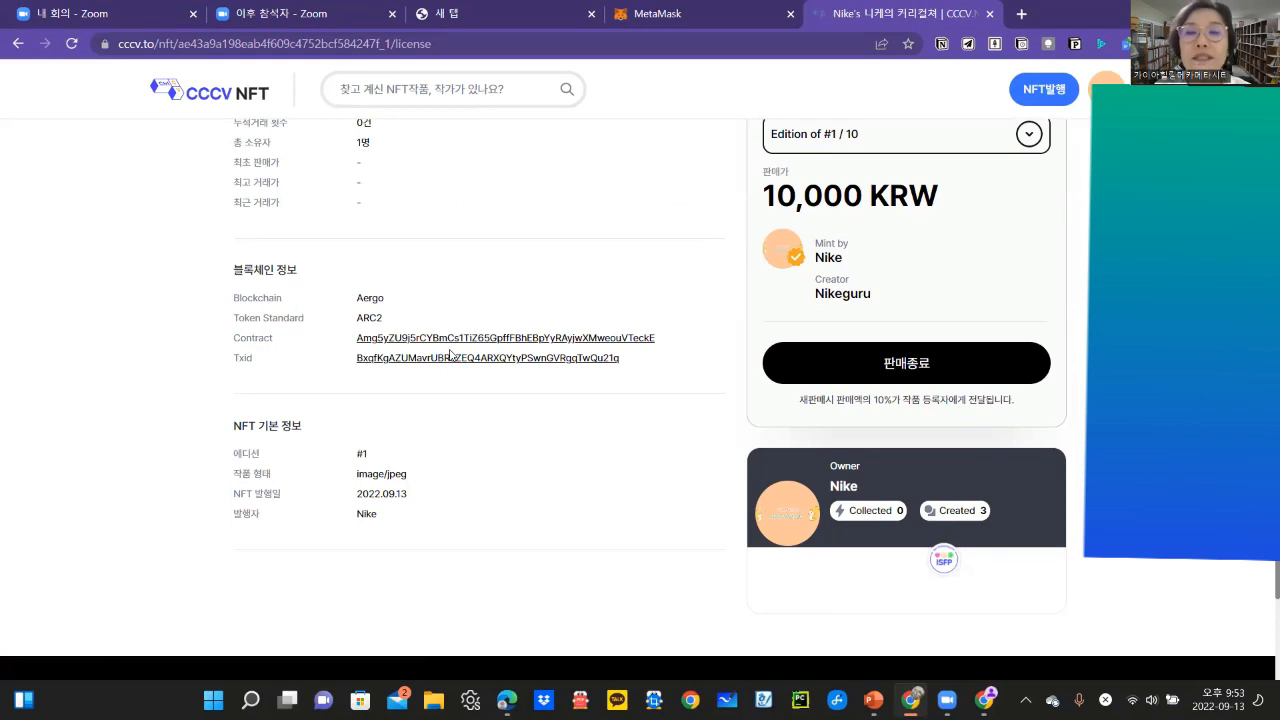
pyautogui.scroll(10, 449, 355)
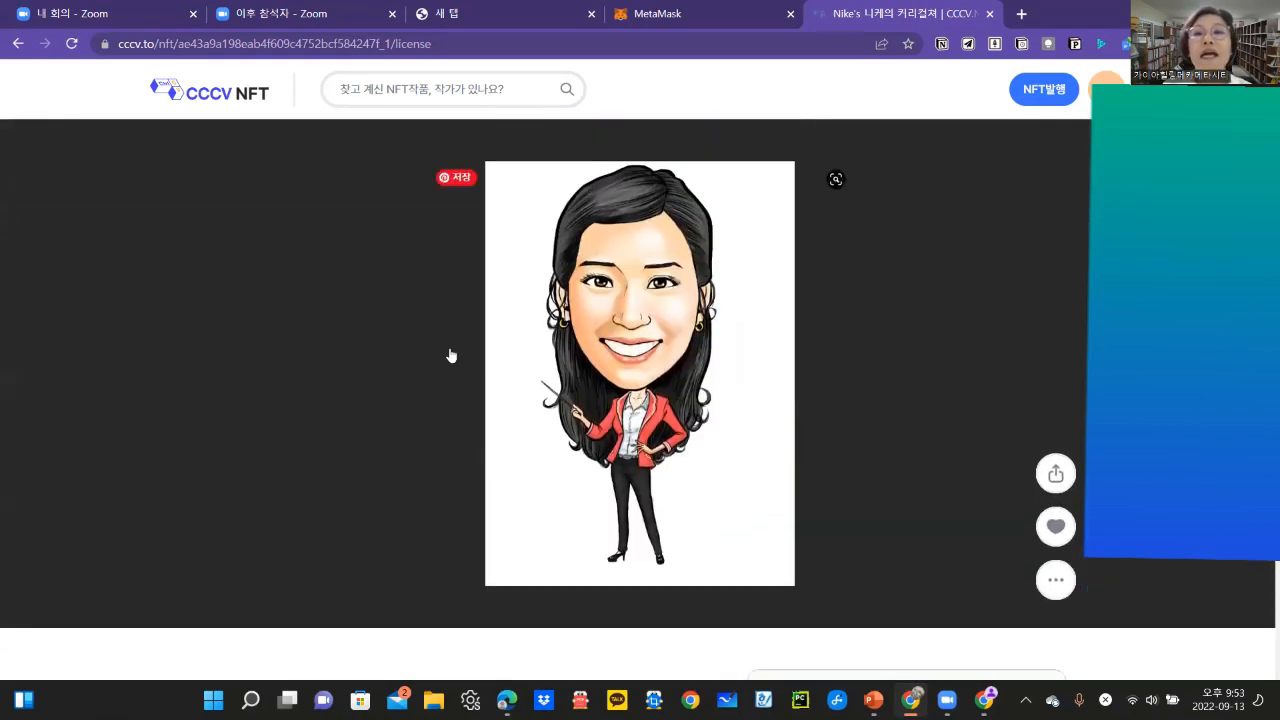
# Step: Return to the CCCV NFT home page and open the account's own profile page
pyautogui.click(265, 101)
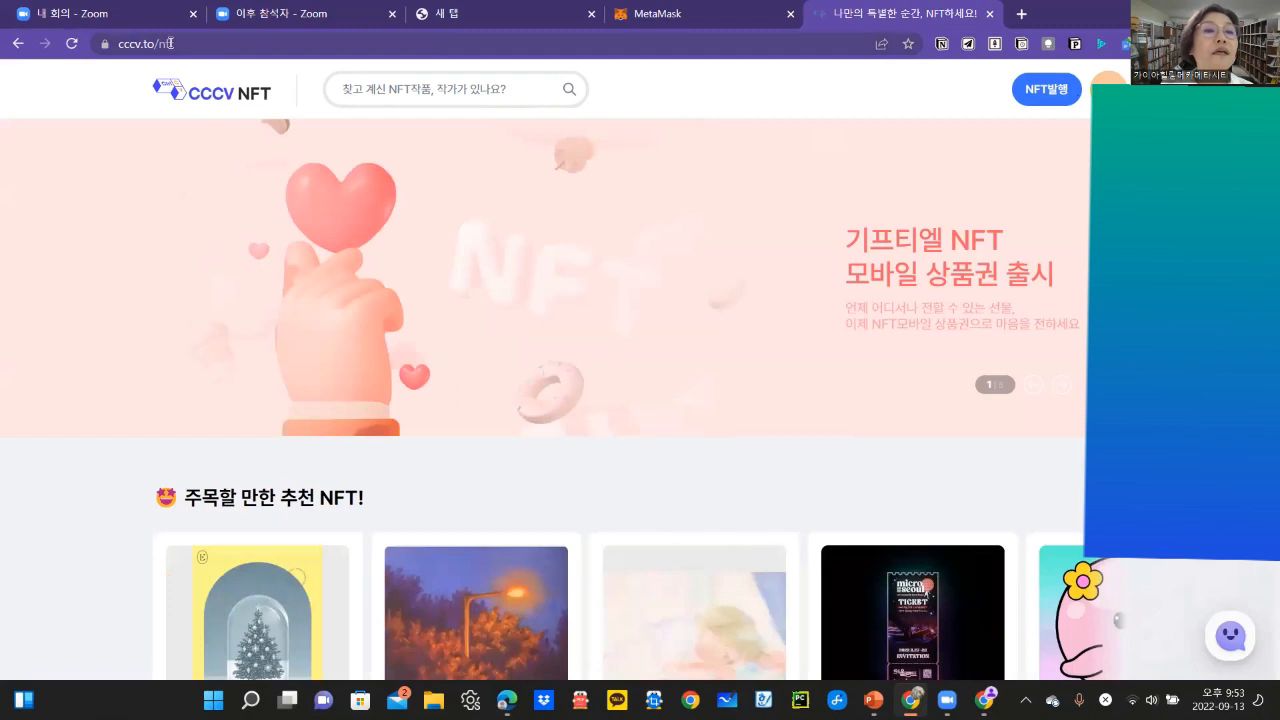
pyautogui.click(206, 44)
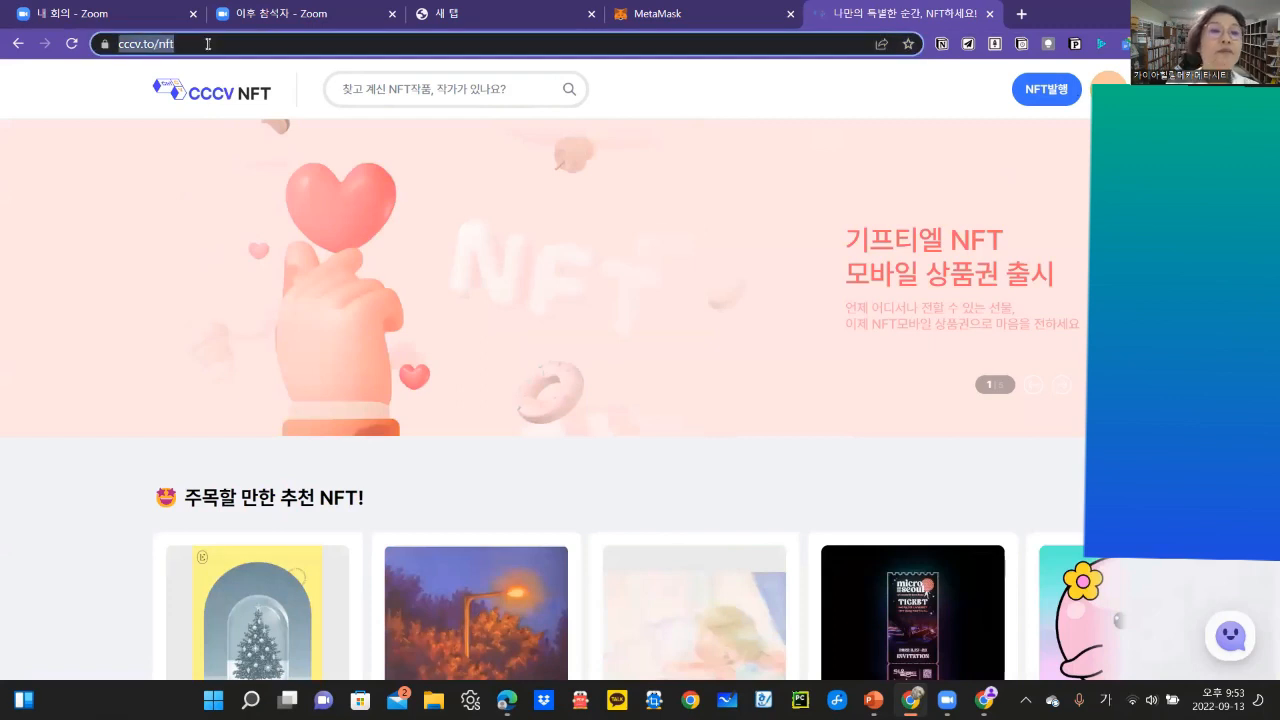
pyautogui.click(166, 95)
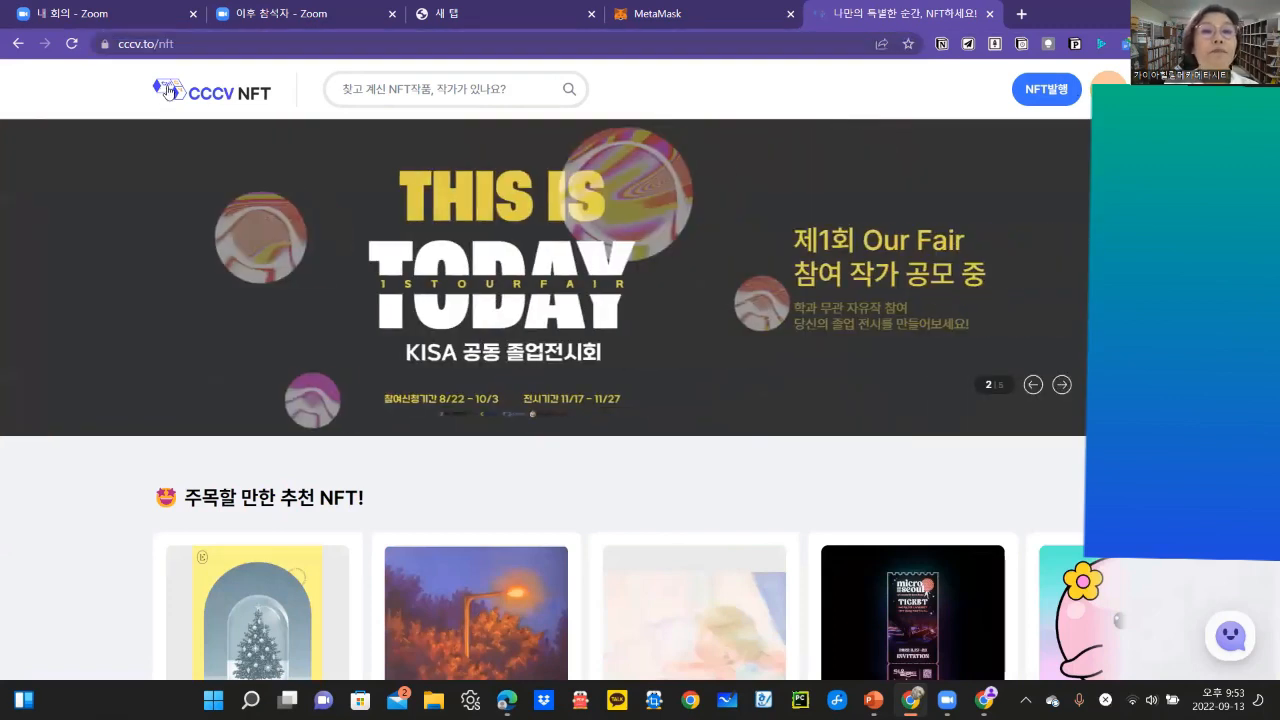
pyautogui.click(1108, 89)
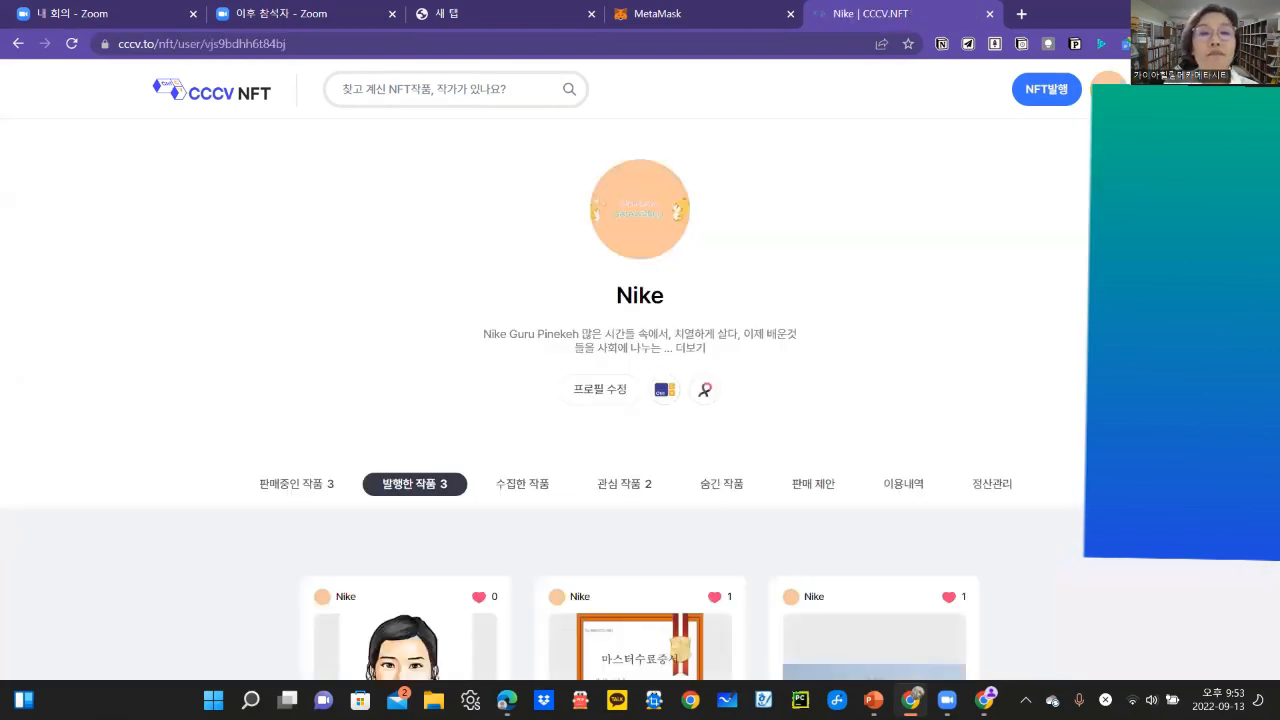
# Step: Look through the profile's 발행한 작품 list of issued NFTs and its other work categories
pyautogui.scroll(-3, 900, 357)
pyautogui.scroll(-3, 905, 358)
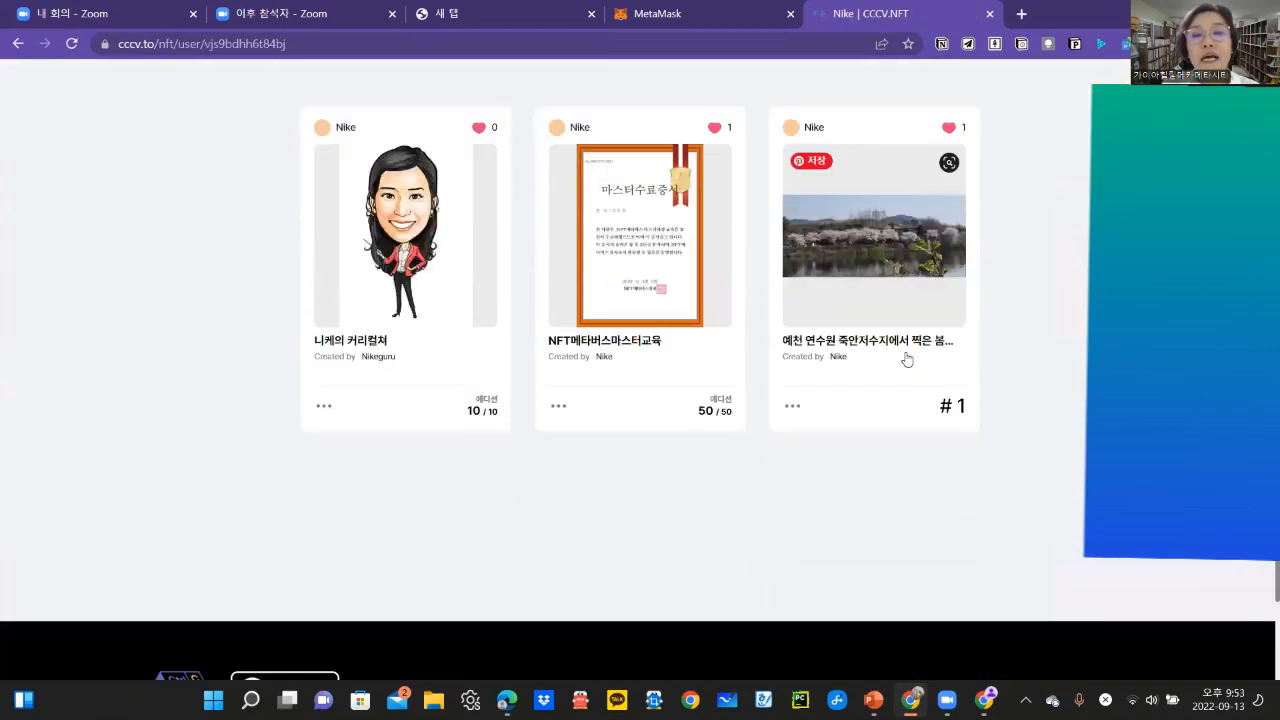
pyautogui.scroll(2, 908, 391)
pyautogui.scroll(4, 910, 392)
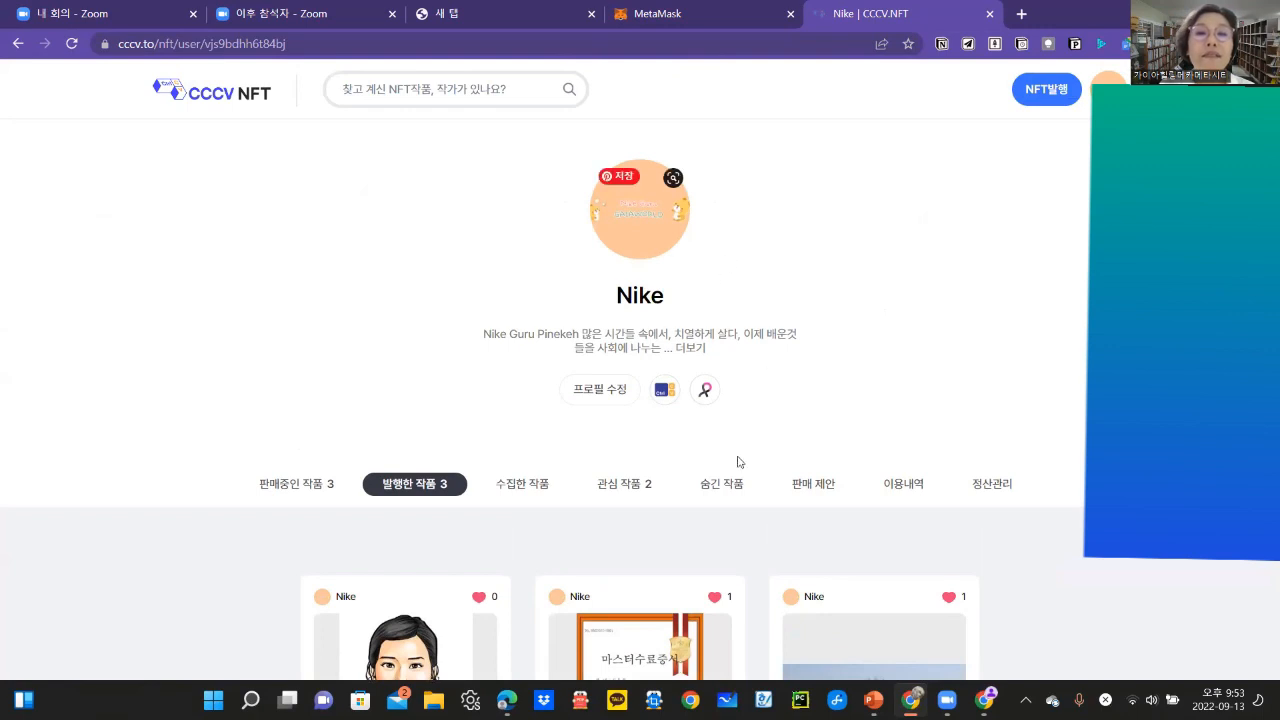
pyautogui.scroll(-2, 716, 470)
pyautogui.scroll(-1, 716, 465)
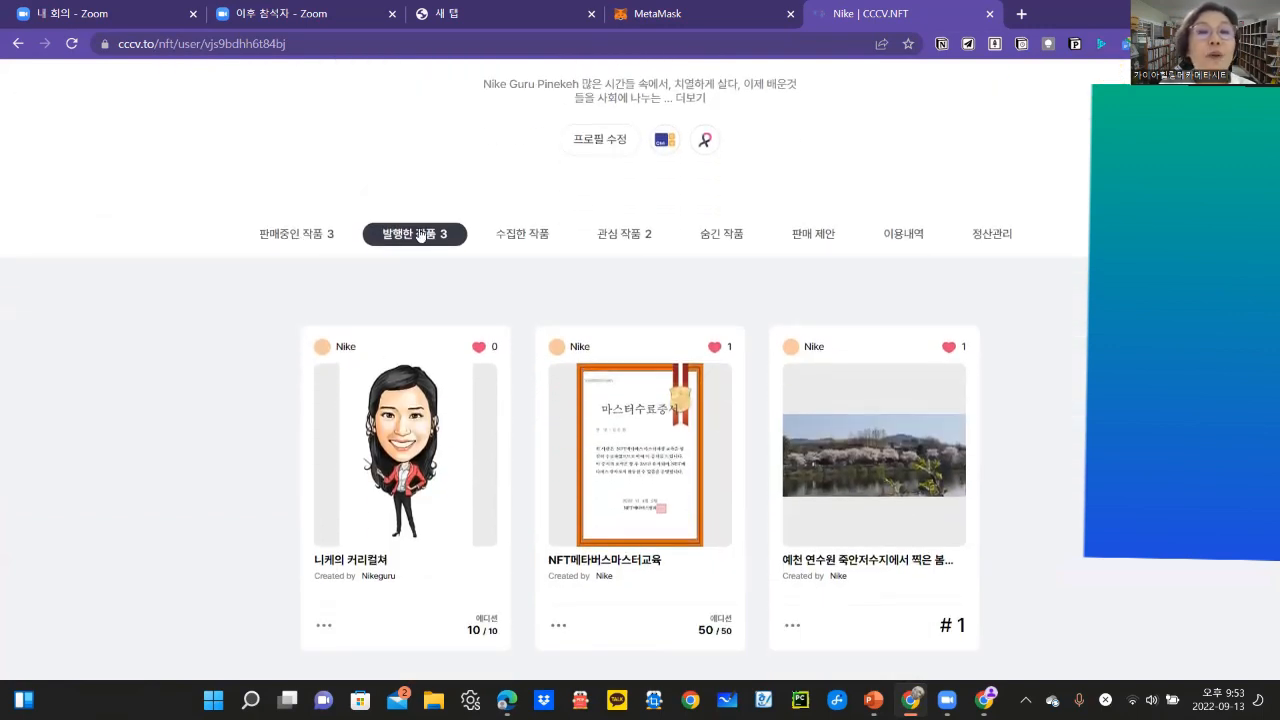
pyautogui.click(421, 233)
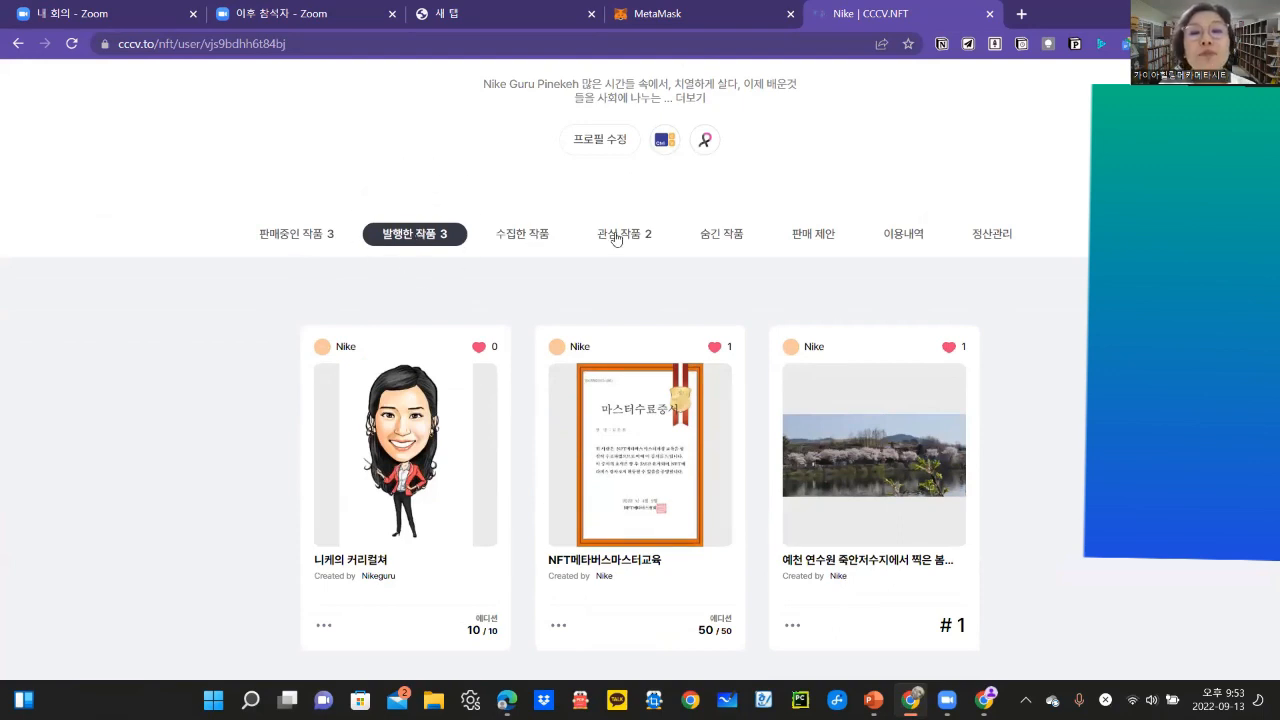
# Step: Show the 관심 작품 list, open the 예천 연수원 죽안저수지 landscape NFT and view its picture enlarged
pyautogui.click(617, 238)
pyautogui.scroll(-3, 720, 400)
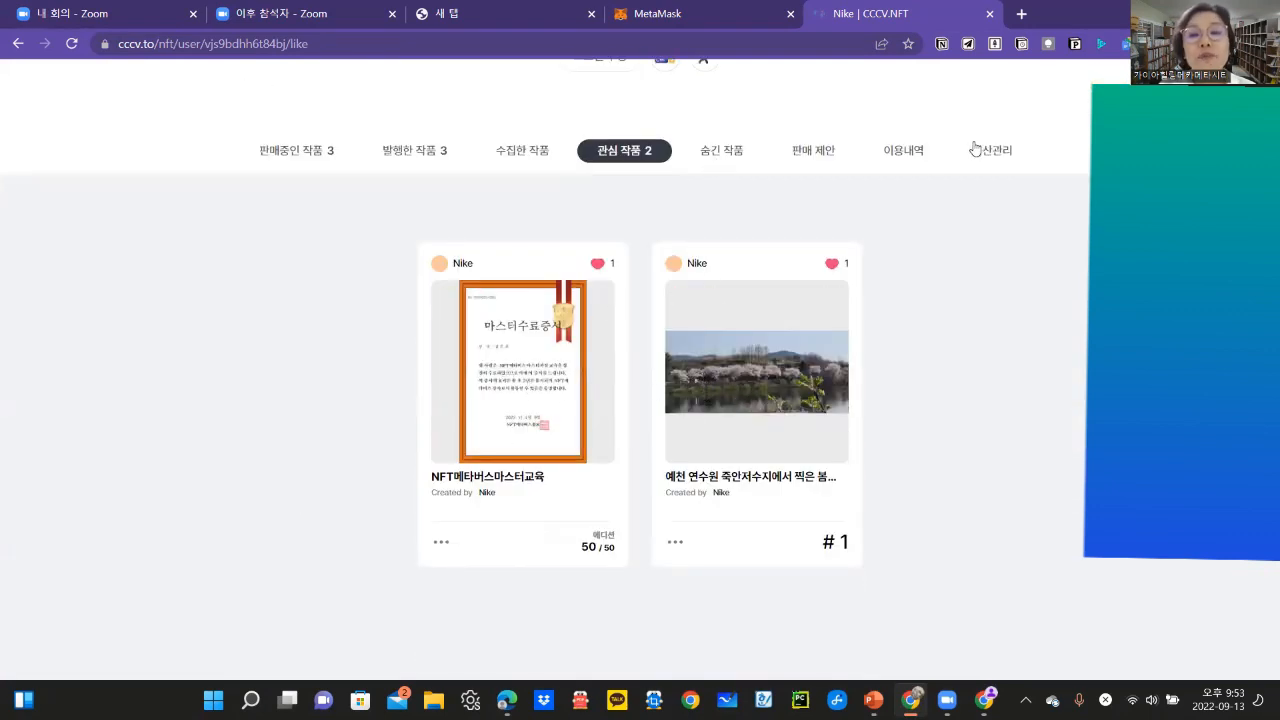
pyautogui.click(744, 445)
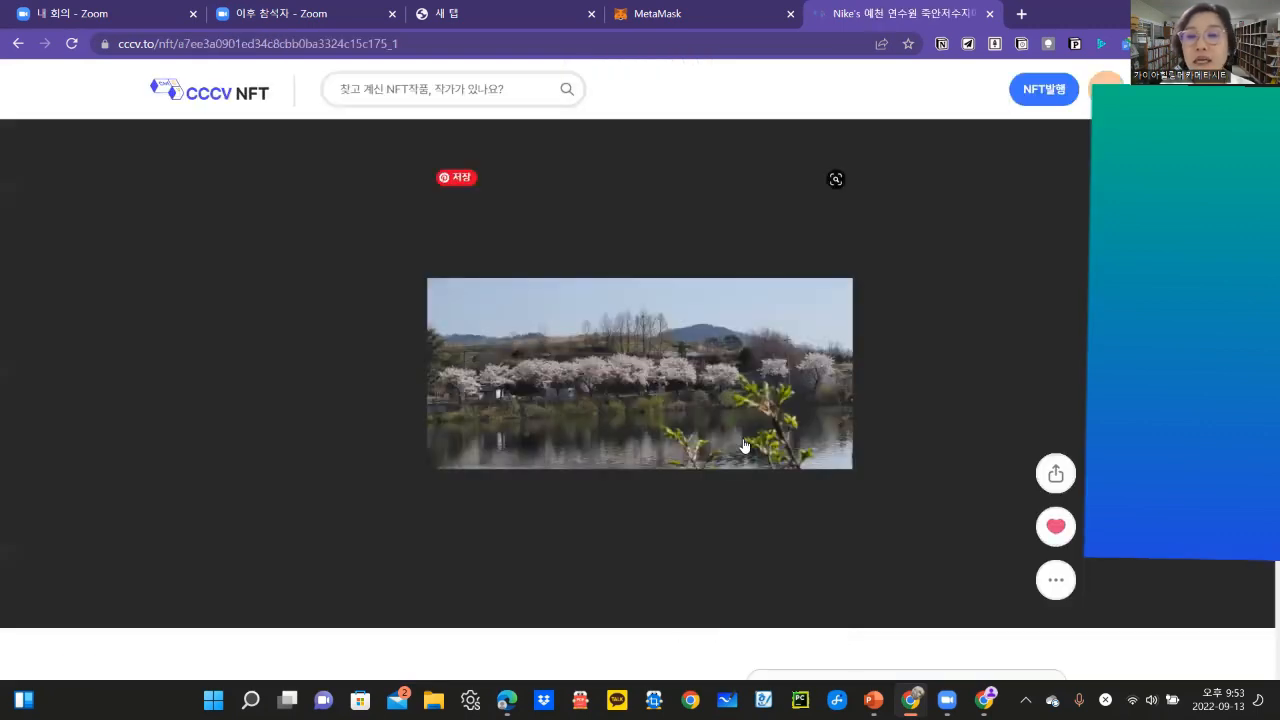
pyautogui.click(744, 445)
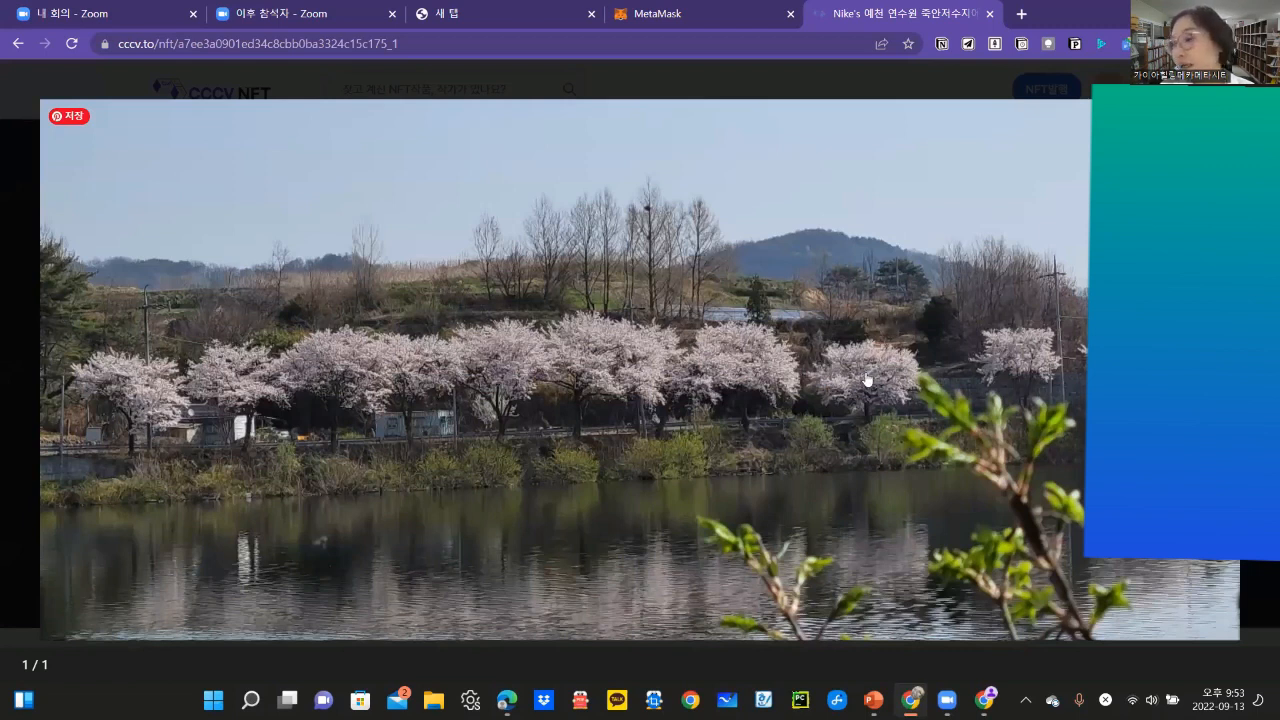
pyautogui.press('Escape')
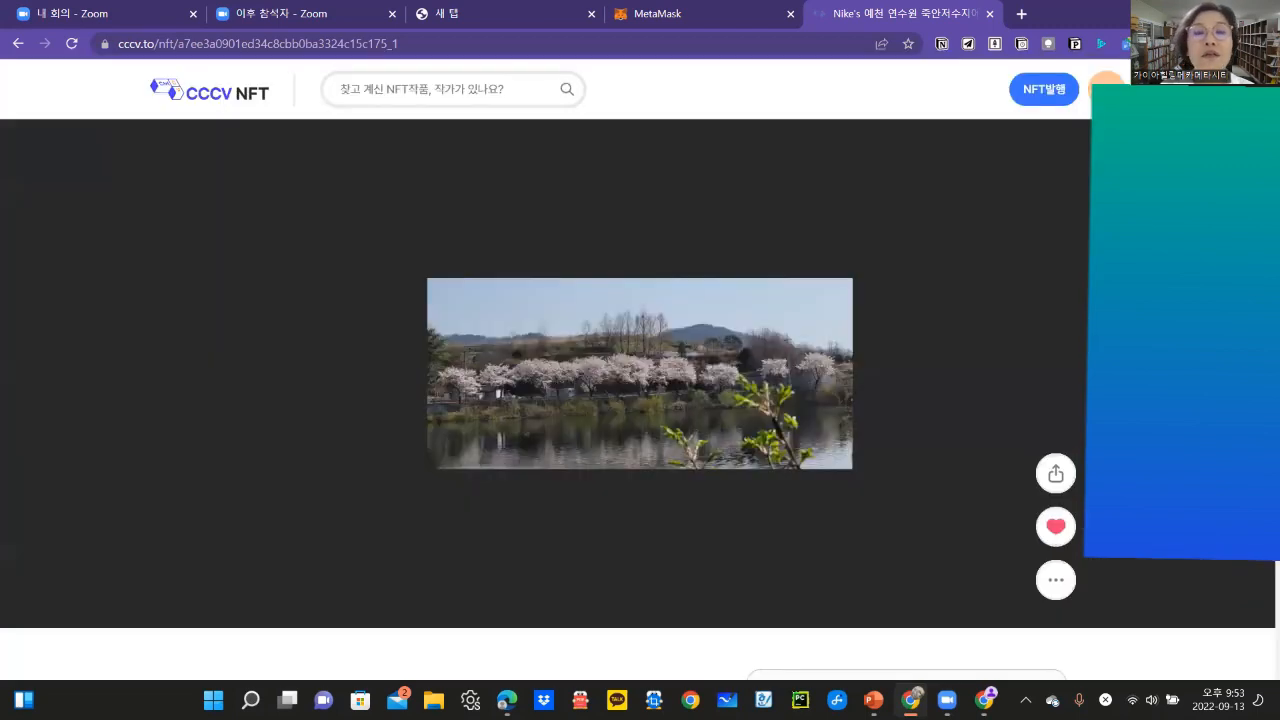
# Step: Read the landscape NFT's description, edition, sale price and creator details on its page
pyautogui.scroll(-3, 881, 375)
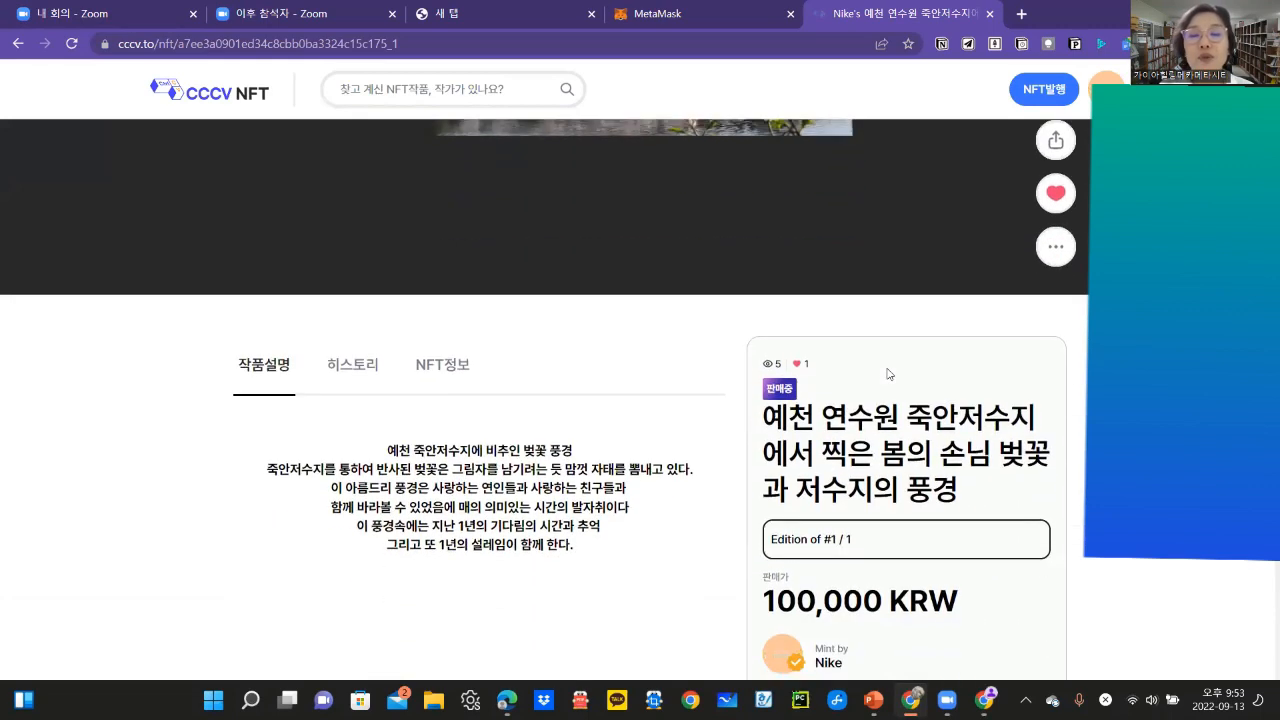
pyautogui.scroll(-3, 874, 457)
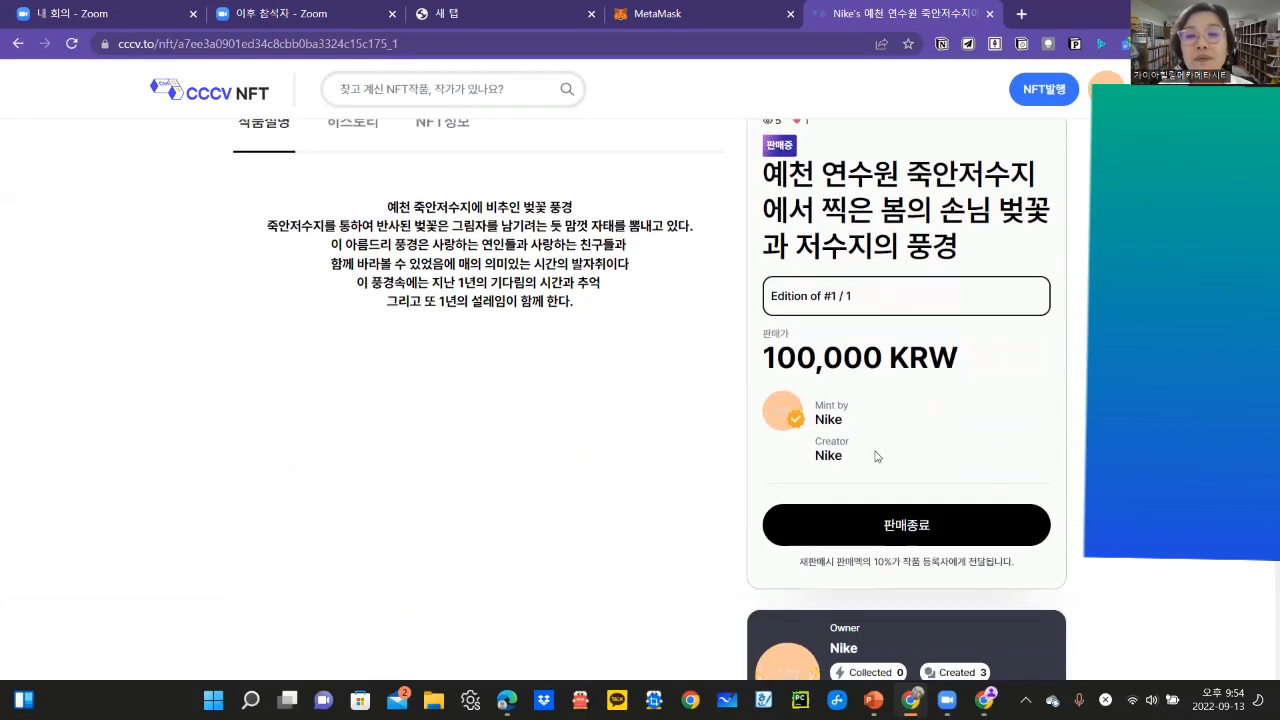
pyautogui.scroll(5, 873, 450)
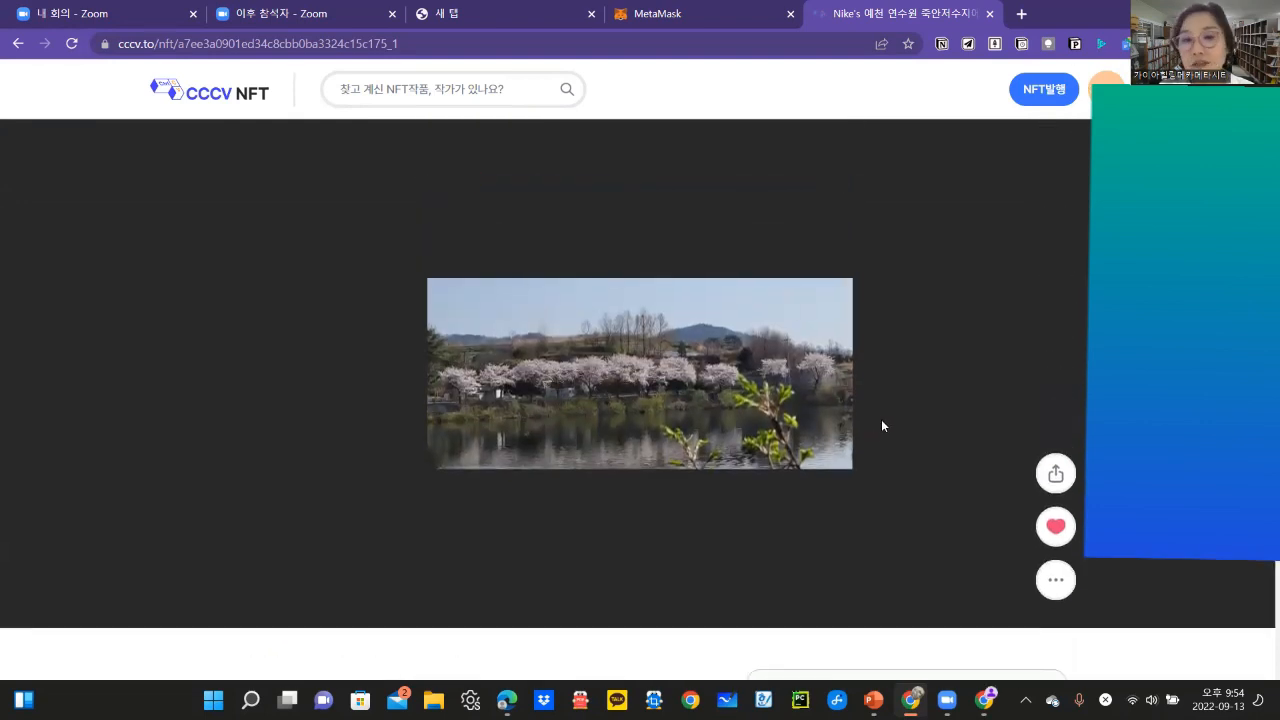
pyautogui.scroll(-1, 881, 426)
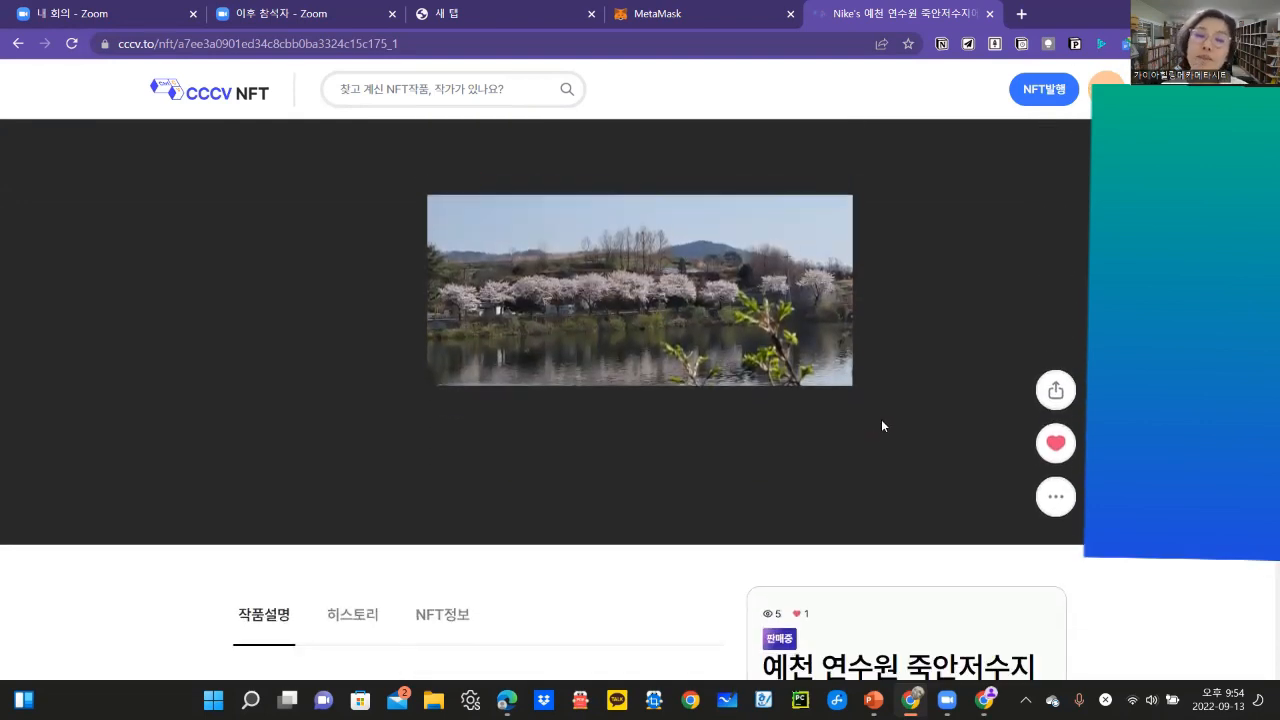
# Step: Read the landscape NFT's 작품설명 description and its 히스토리 entries for issue and sale registration
pyautogui.scroll(-3, 886, 423)
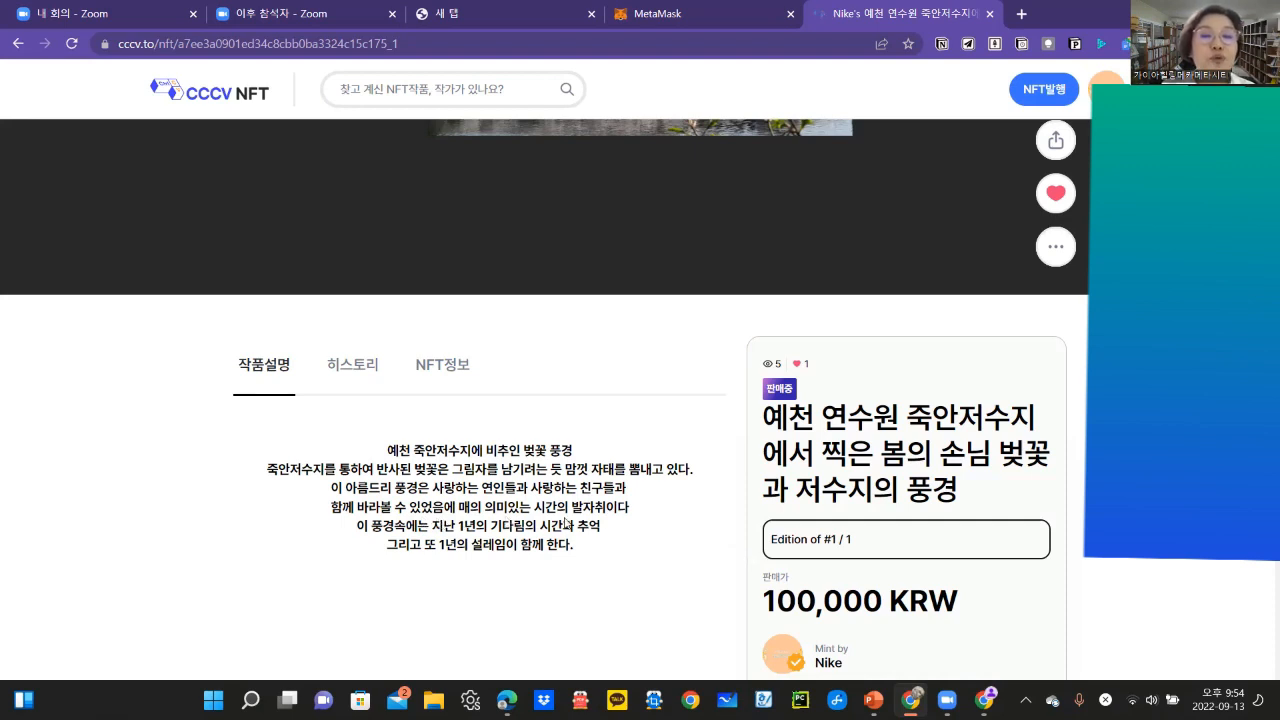
pyautogui.scroll(-5, 477, 448)
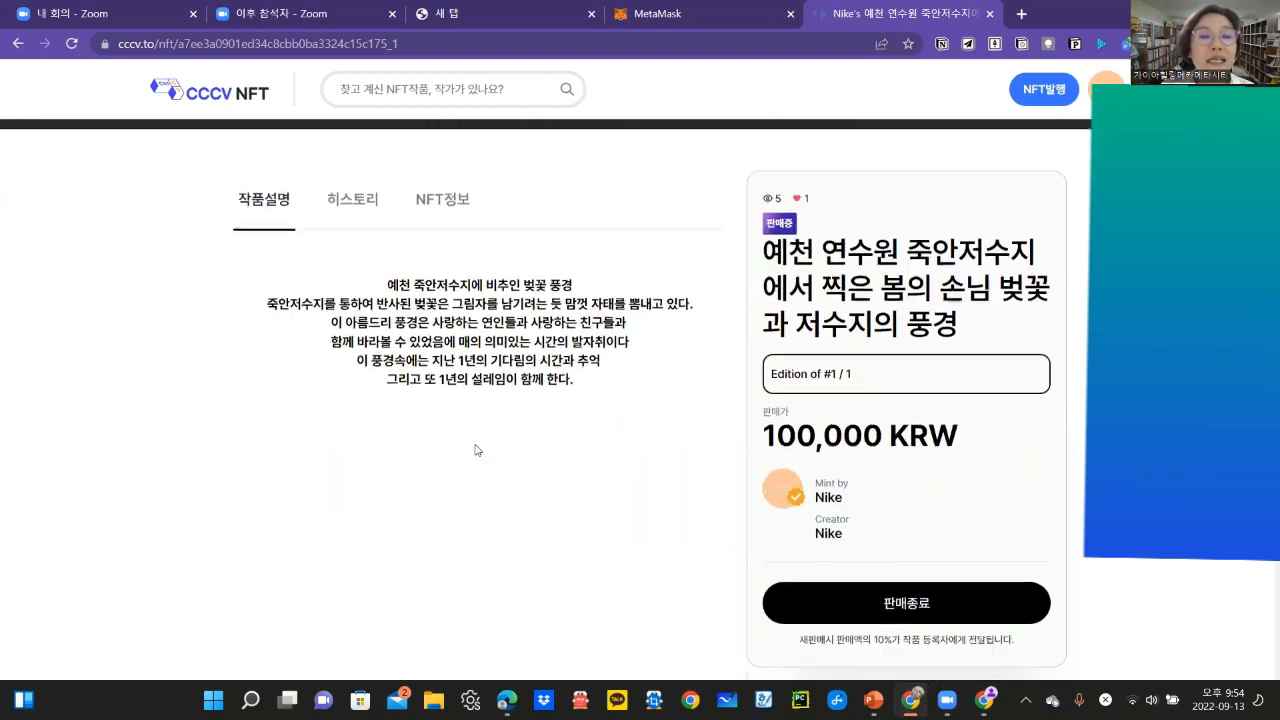
pyautogui.scroll(-1, 478, 449)
pyautogui.scroll(7, 478, 449)
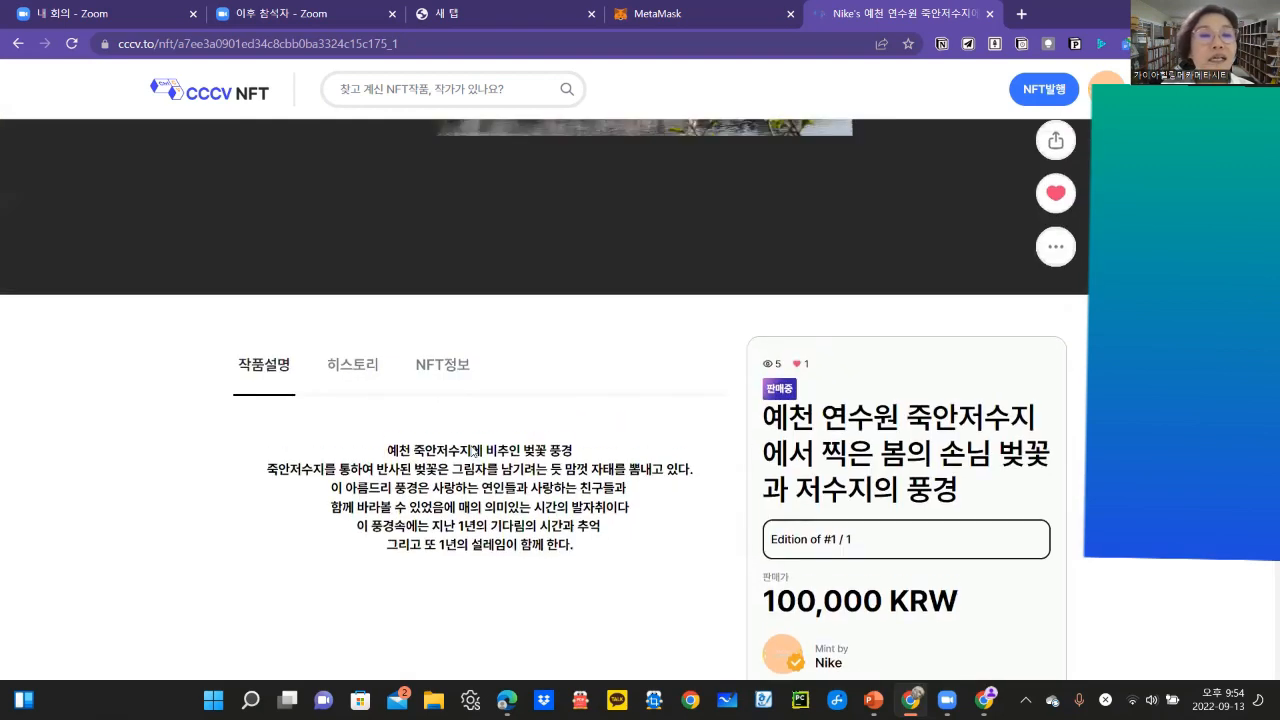
pyautogui.click(359, 532)
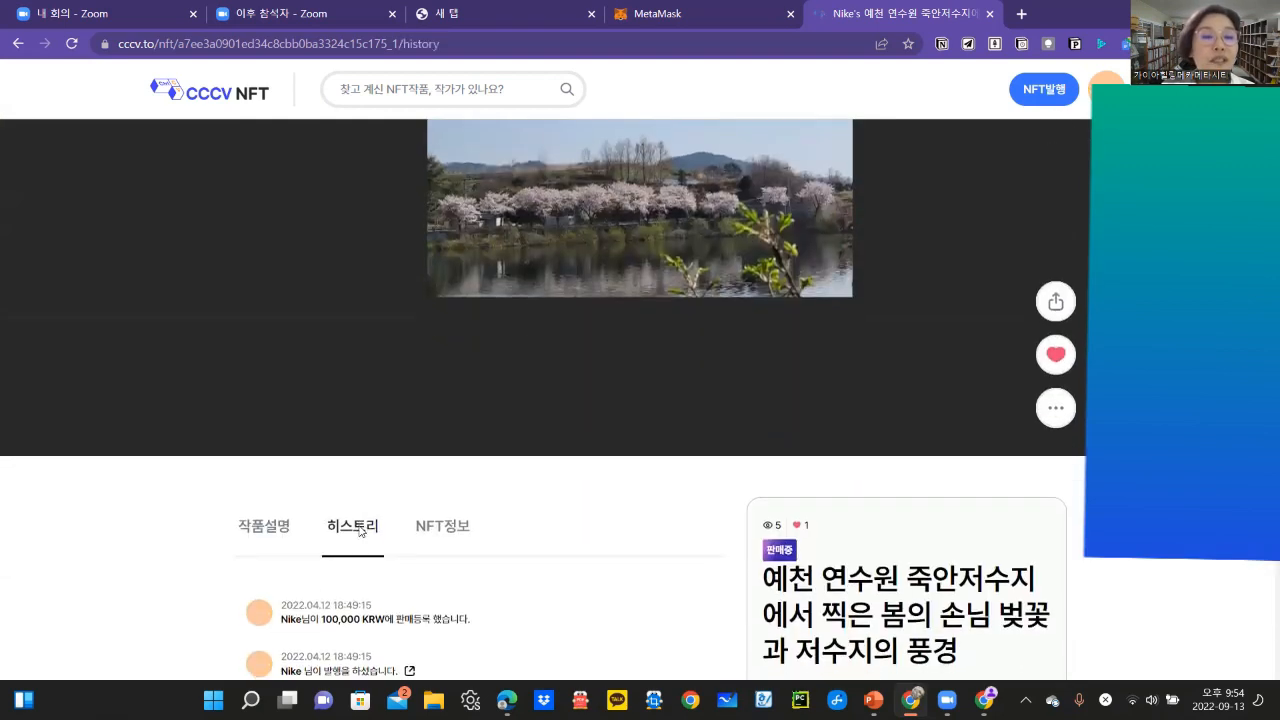
pyautogui.scroll(-3, 357, 528)
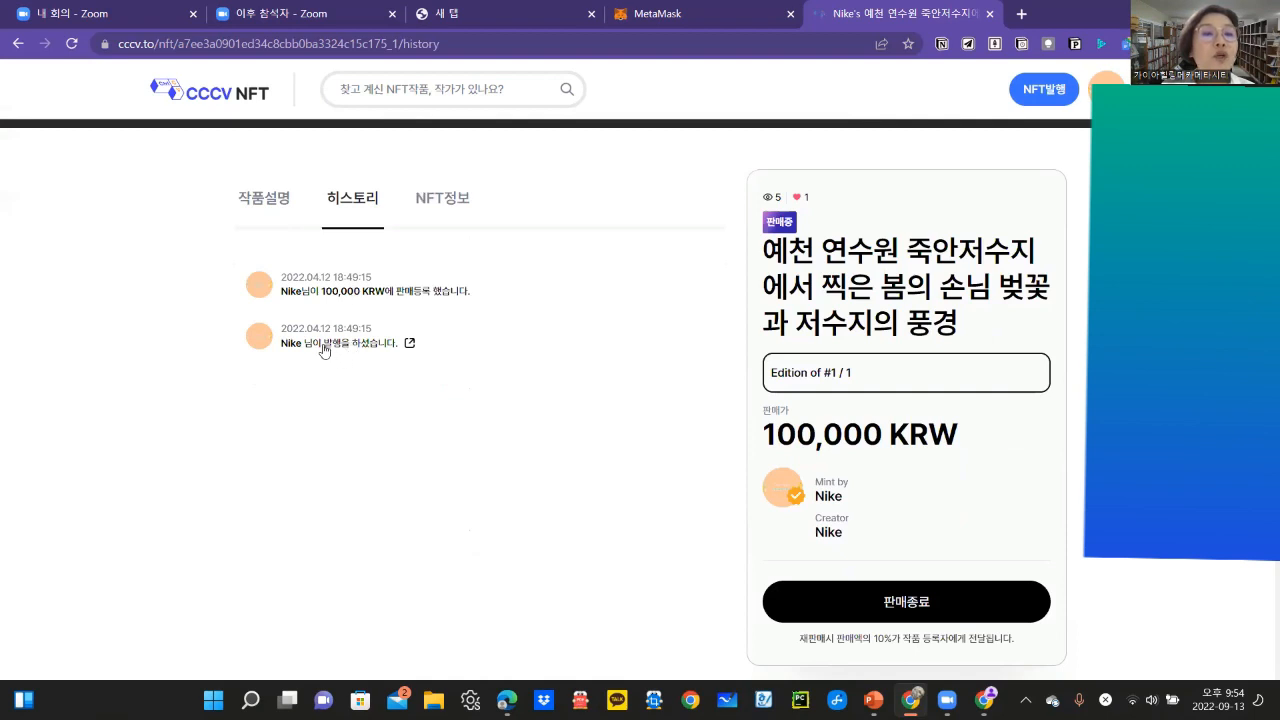
# Step: Examine the landscape NFT's NFT정보 section, covering its trade, blockchain and basic information
pyautogui.click(450, 199)
pyautogui.scroll(-4, 524, 381)
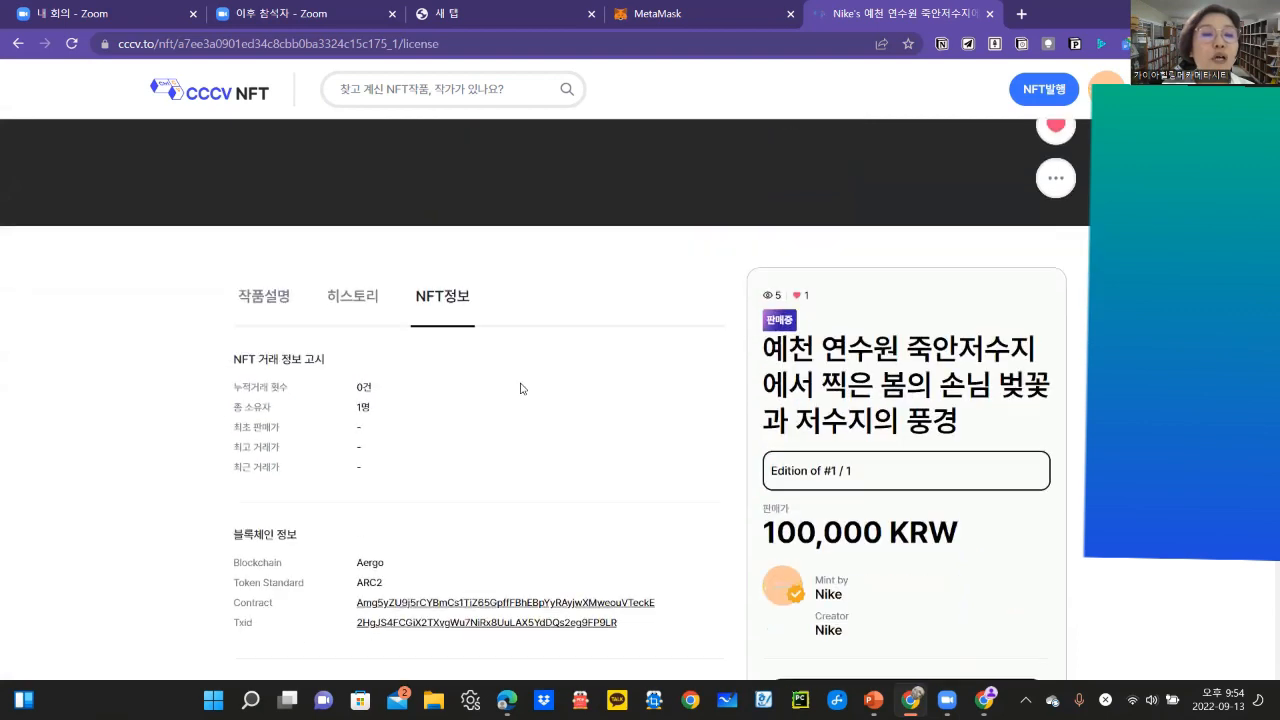
pyautogui.scroll(-3, 391, 418)
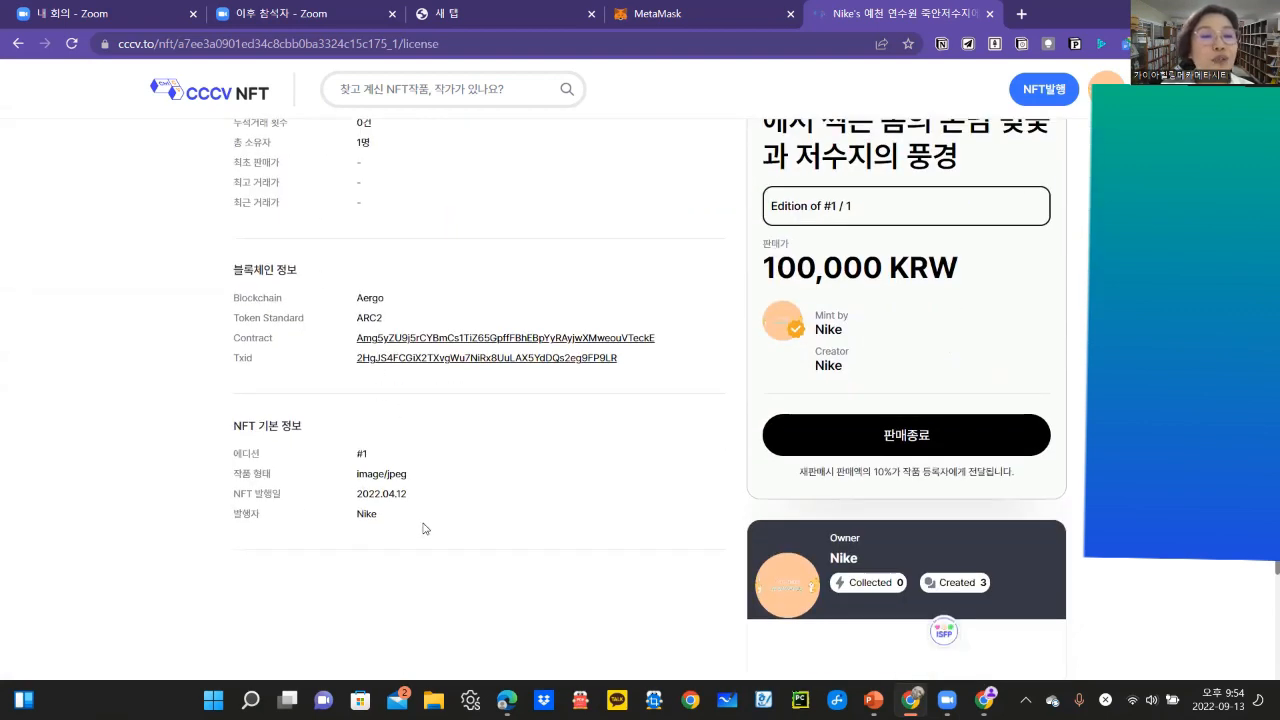
pyautogui.scroll(-3, 451, 537)
pyautogui.scroll(5, 453, 540)
pyautogui.scroll(5, 453, 540)
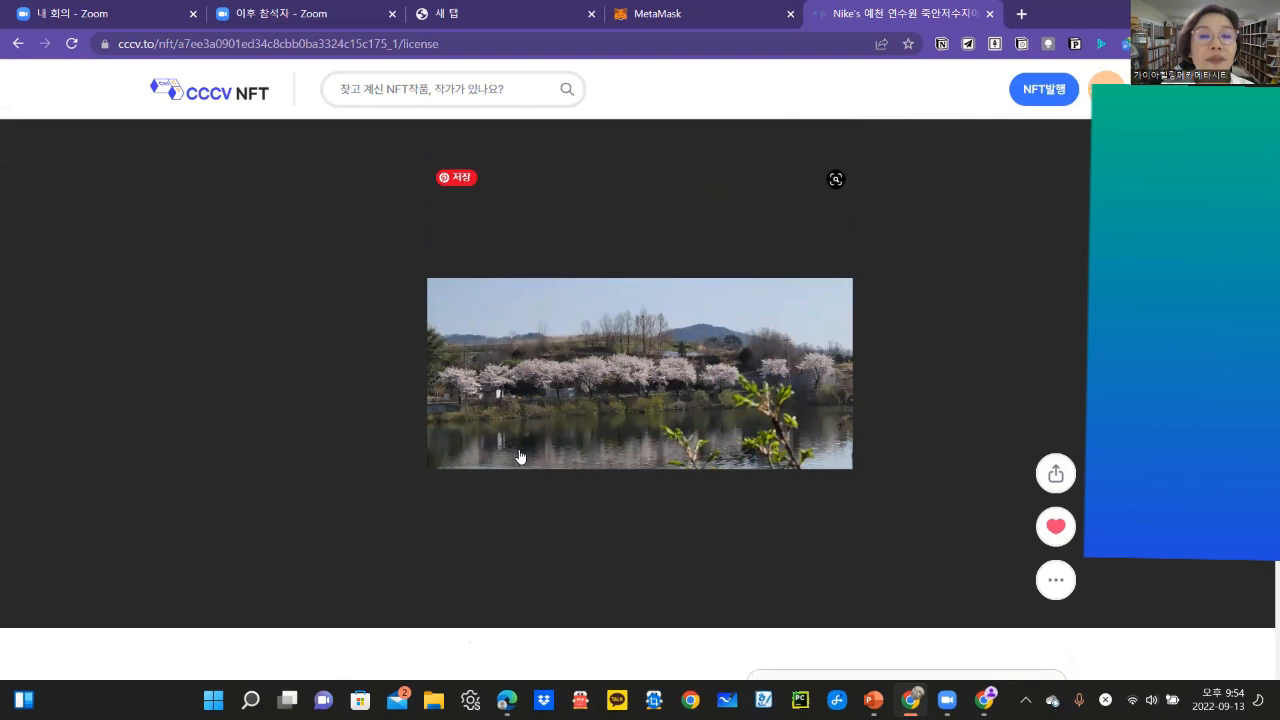
# Step: Return to the landscape NFT's 작품설명 view and look over the description and owner card
pyautogui.scroll(-3, 522, 452)
pyautogui.click(267, 366)
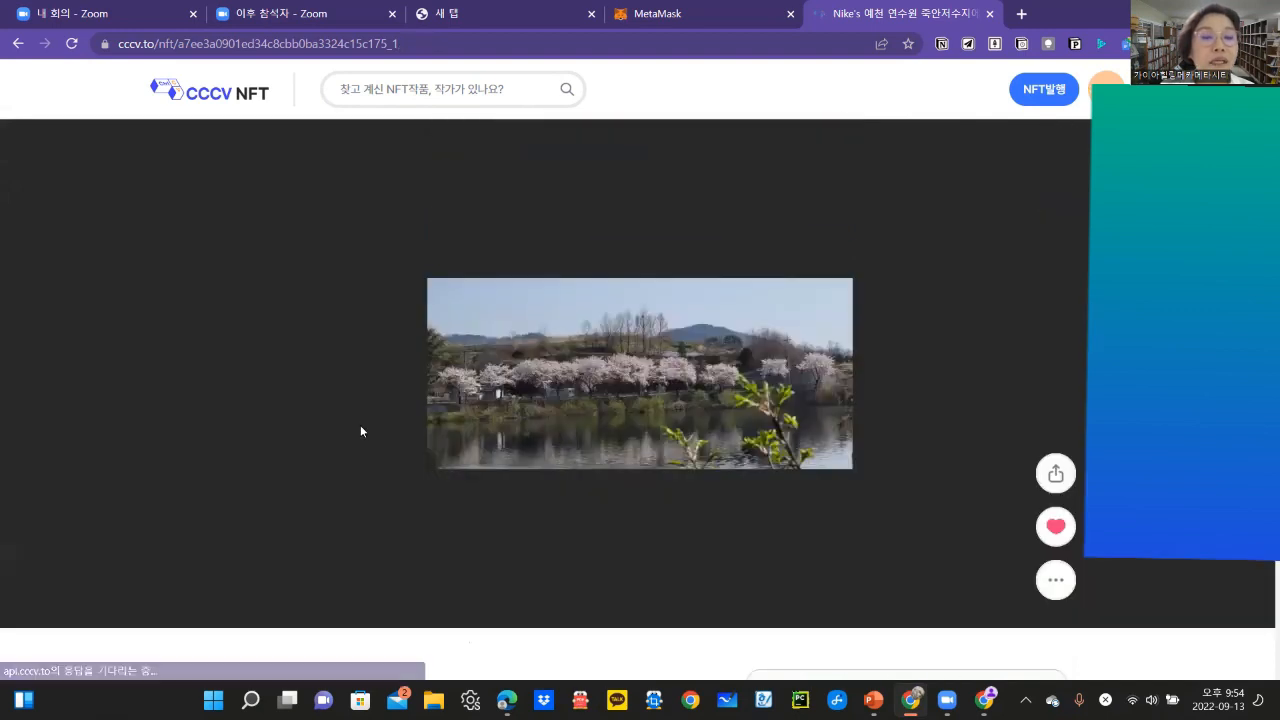
pyautogui.scroll(-4, 360, 428)
pyautogui.scroll(-4, 362, 434)
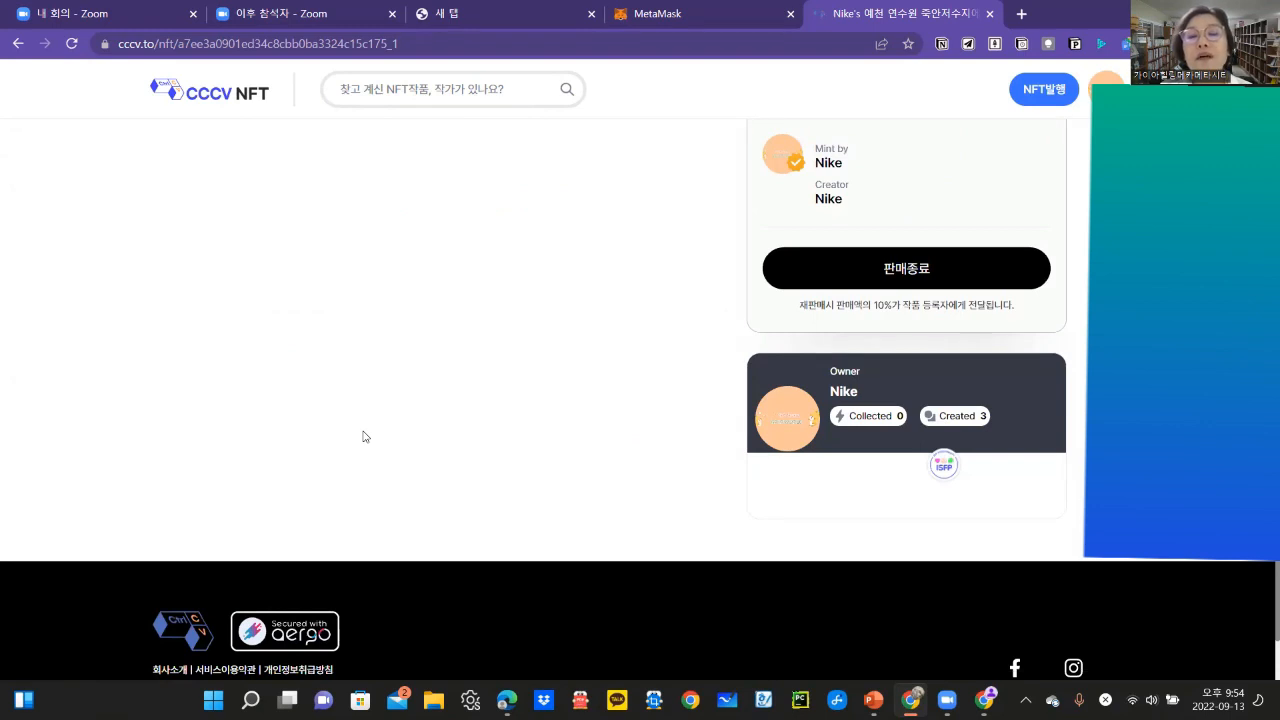
pyautogui.scroll(4, 364, 437)
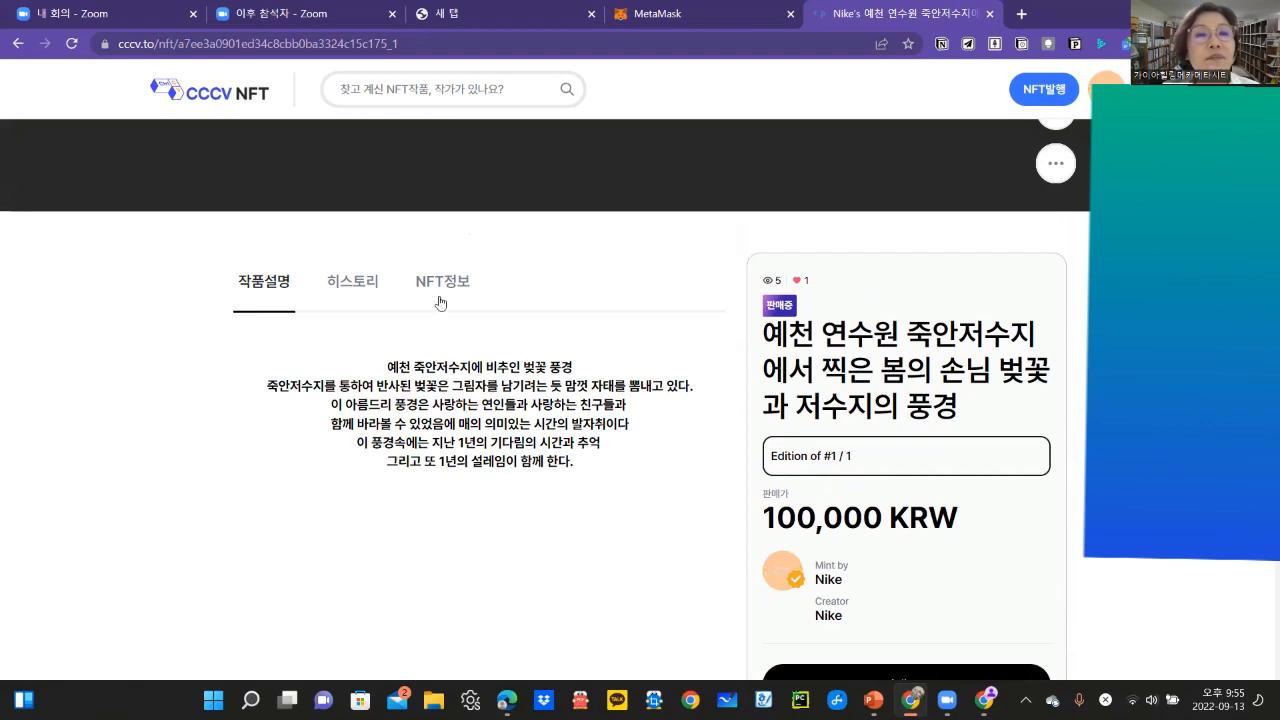
pyautogui.scroll(4, 421, 402)
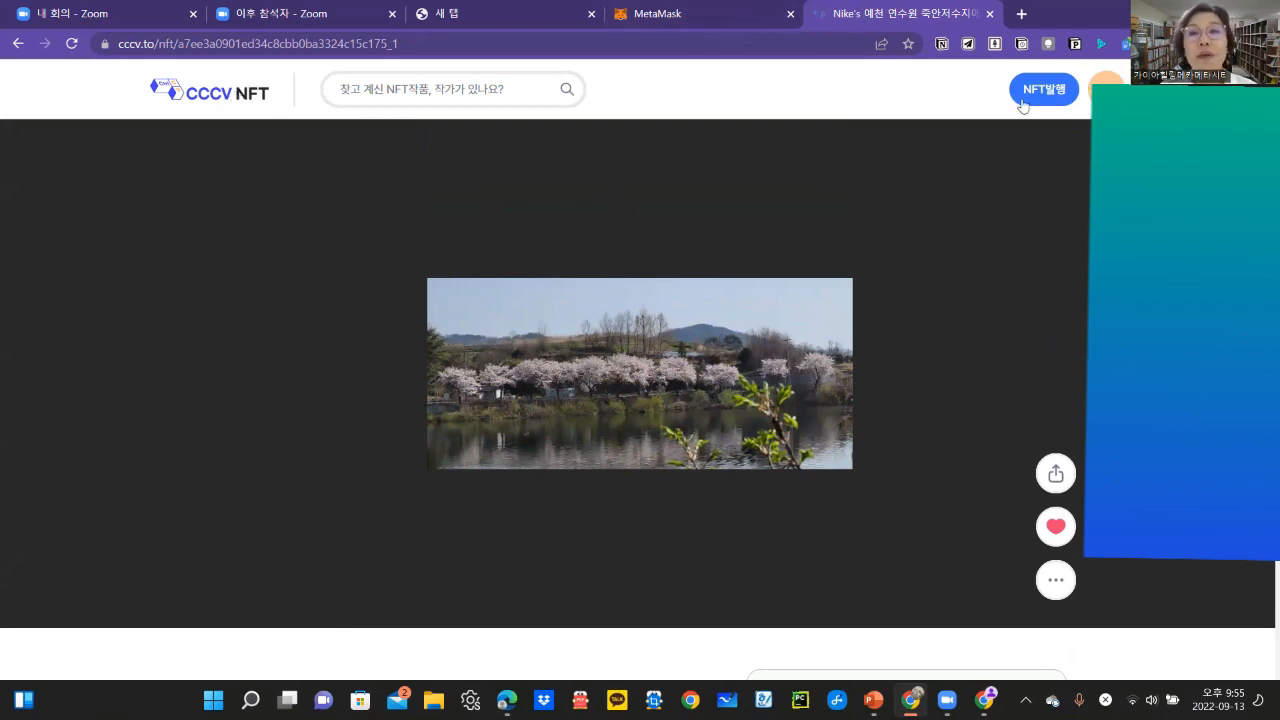
pyautogui.click(170, 92)
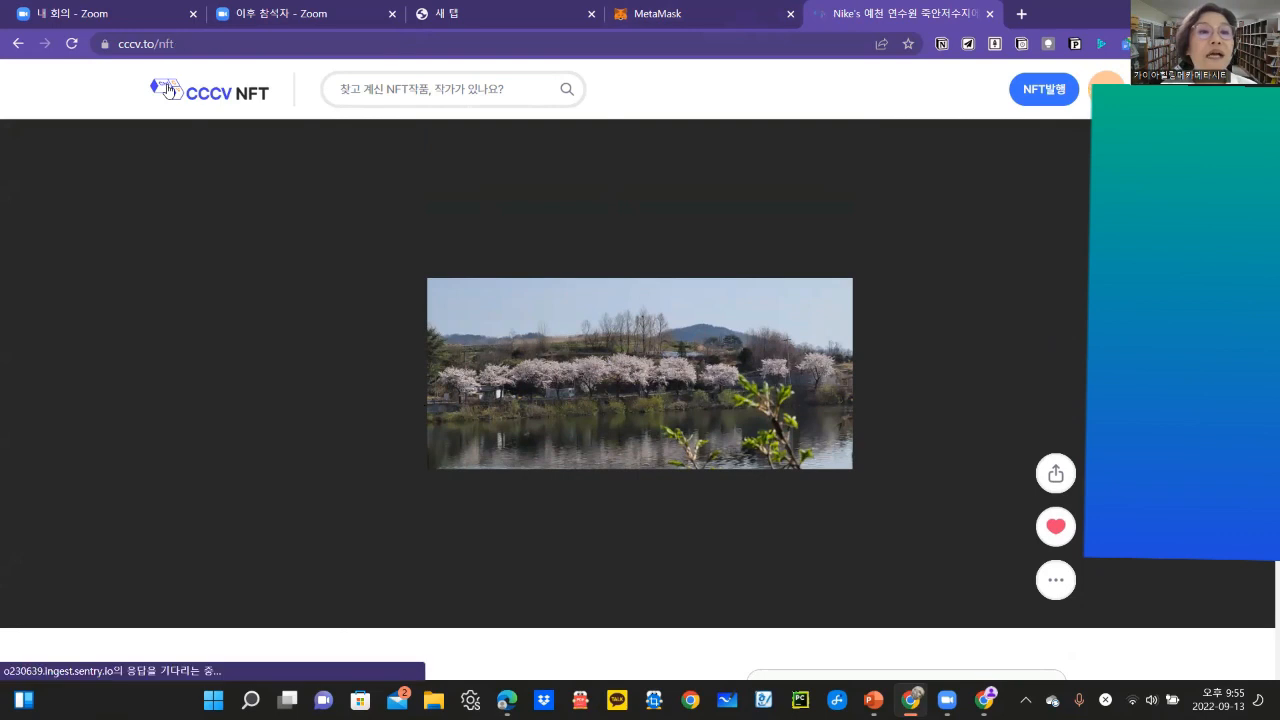
pyautogui.click(201, 43)
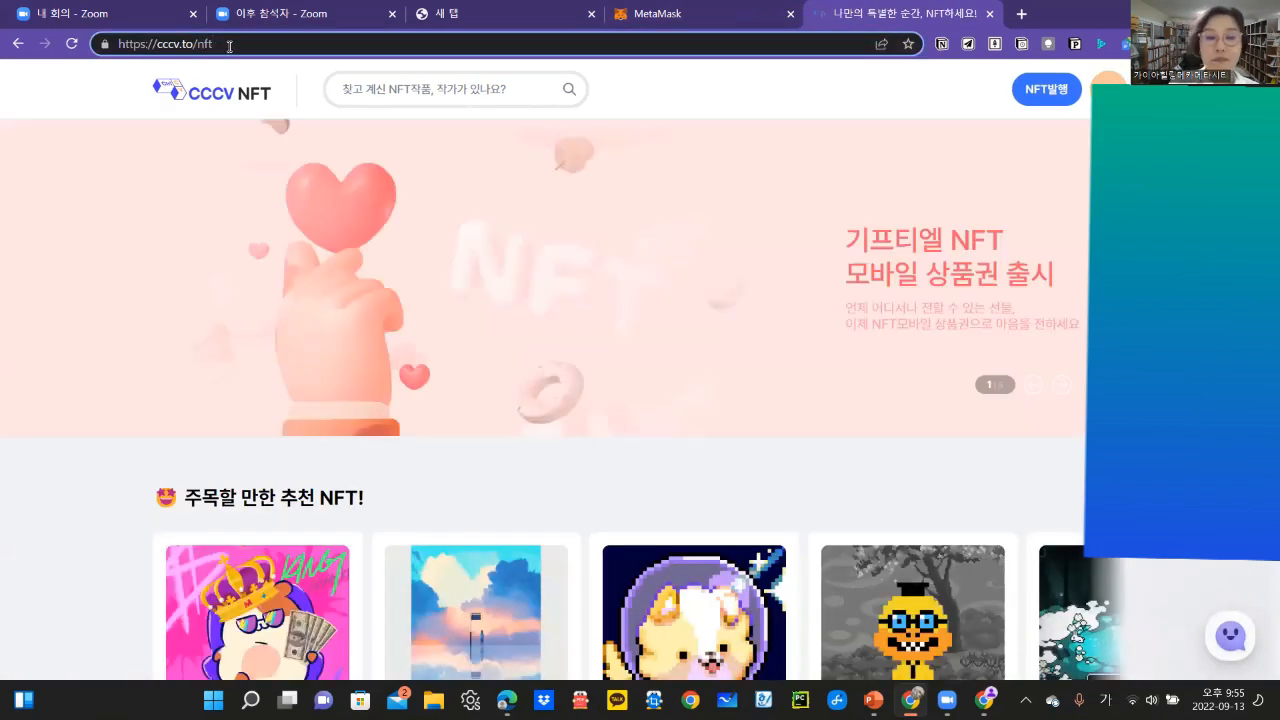
pyautogui.press('BackSpace')
pyautogui.press('BackSpace')
pyautogui.press('BackSpace')
pyautogui.press('BackSpace')
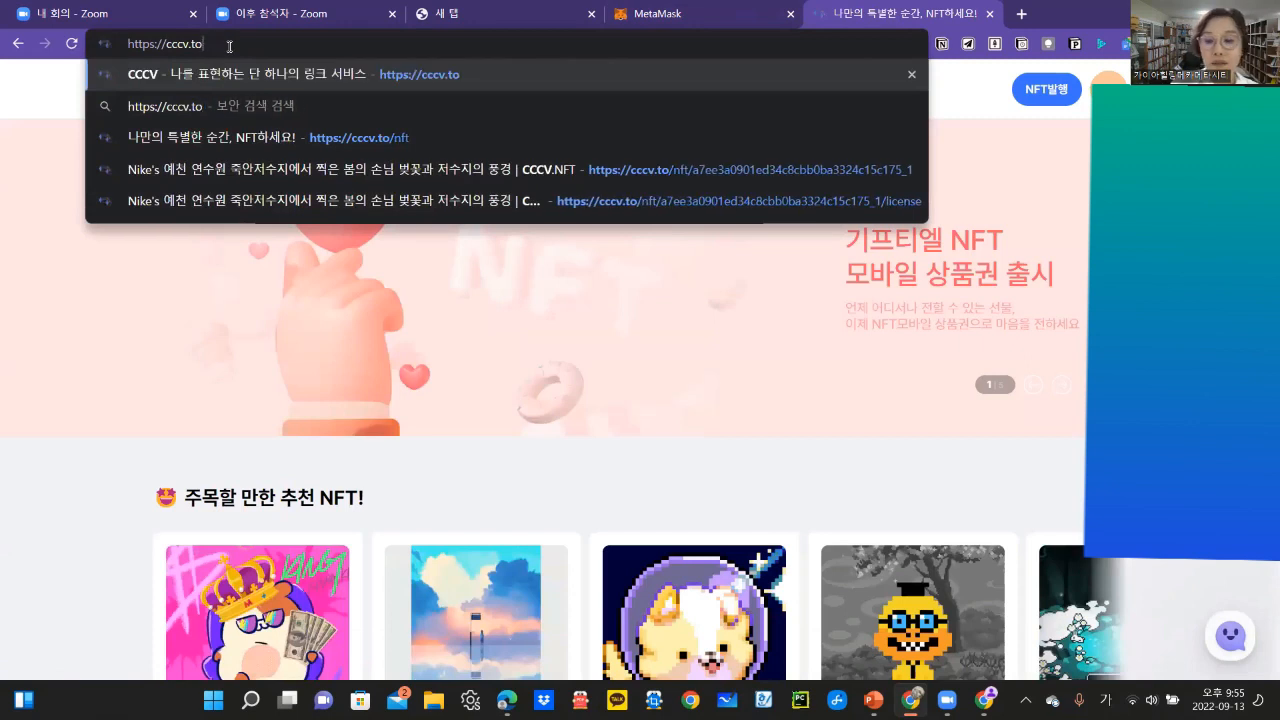
pyautogui.press('Return')
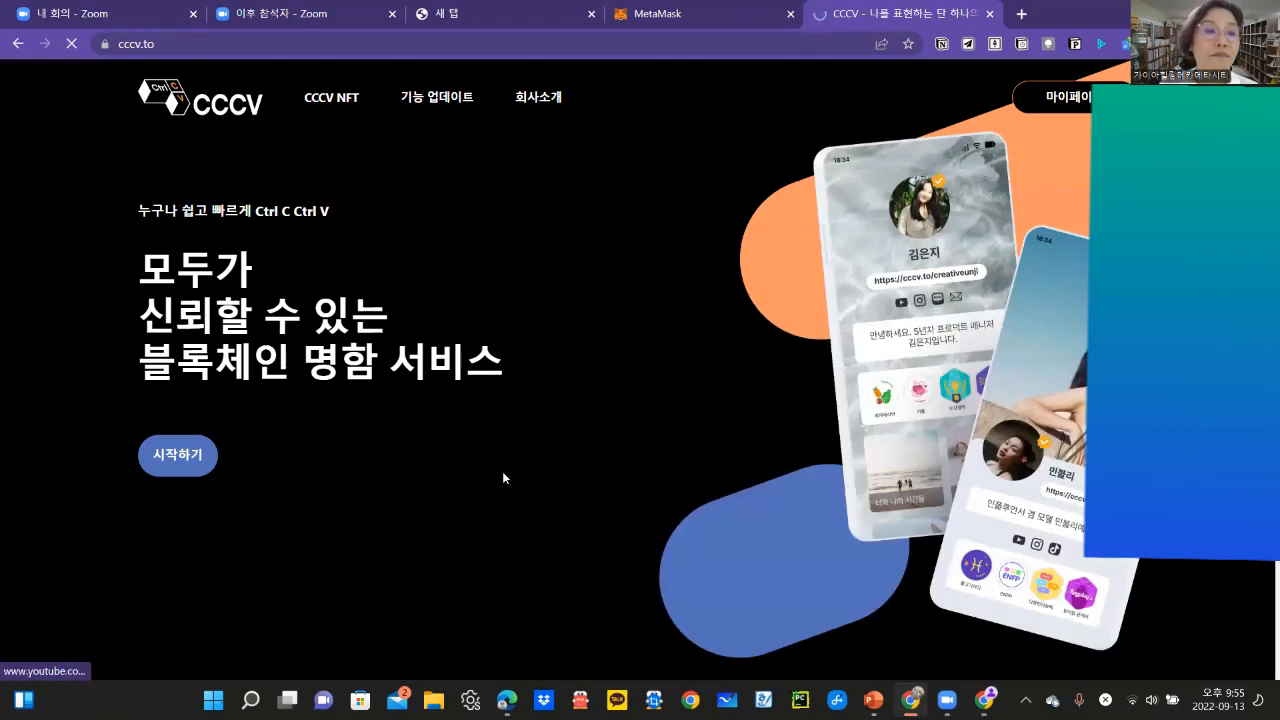
pyautogui.click(174, 459)
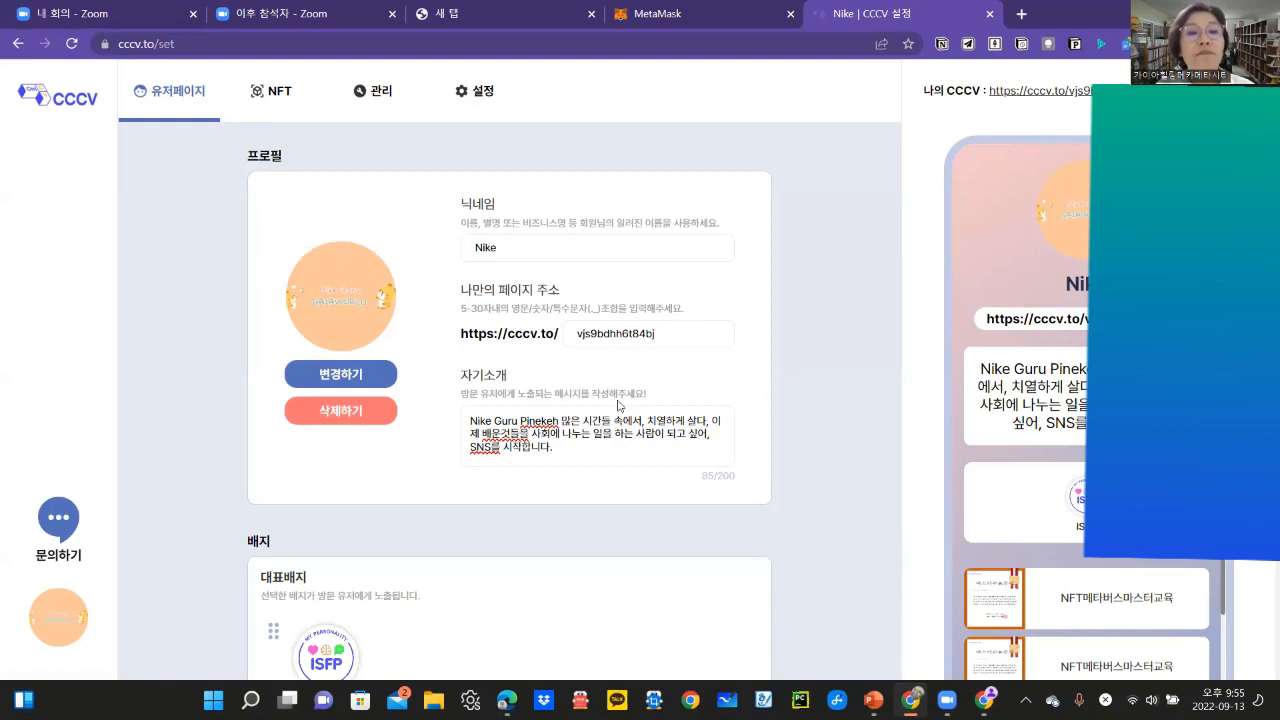
# Step: Look through the profile's badge section, view how the MBTI badge is obtained, and close its details
pyautogui.scroll(-1, 617, 405)
pyautogui.scroll(-3, 603, 410)
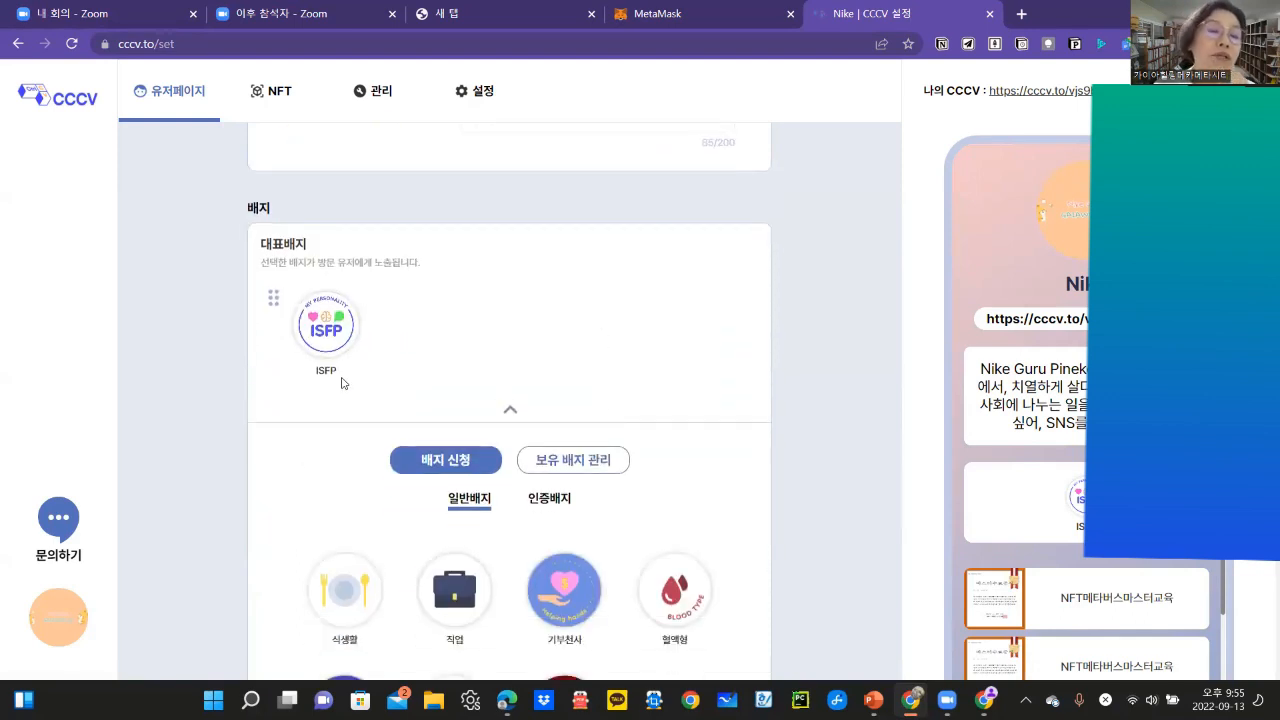
pyautogui.scroll(-2, 347, 382)
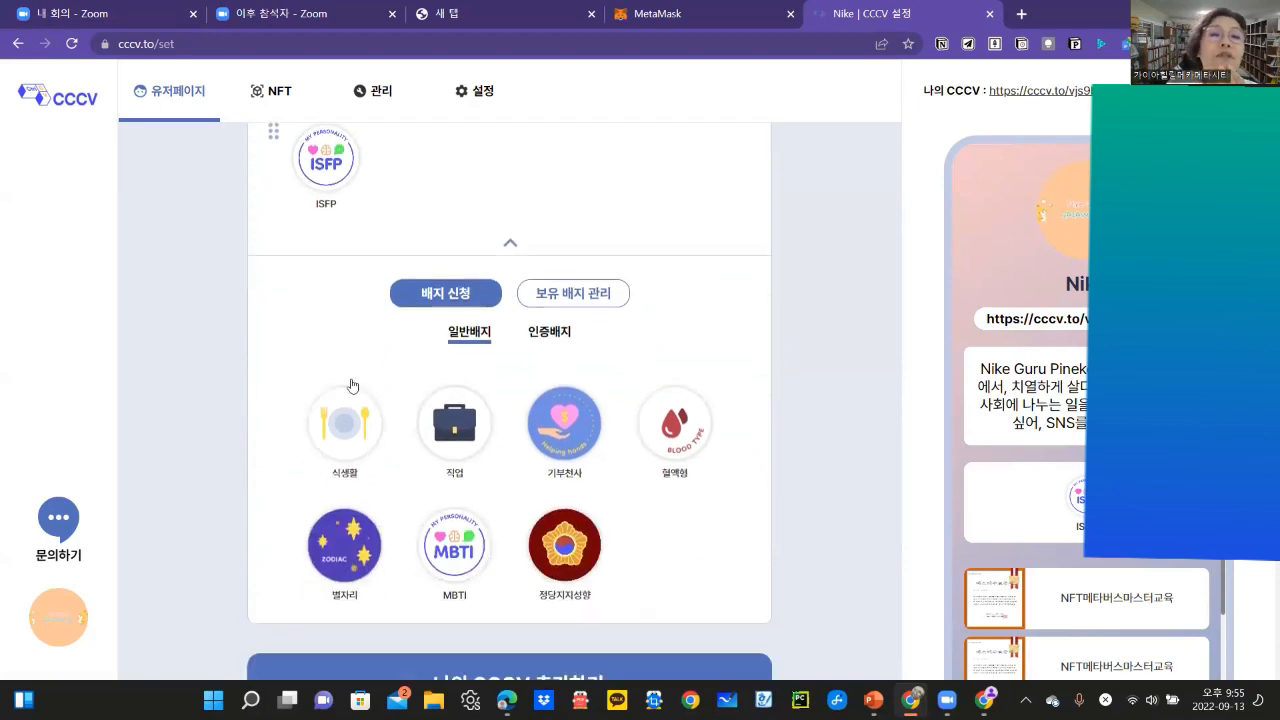
pyautogui.scroll(1, 352, 385)
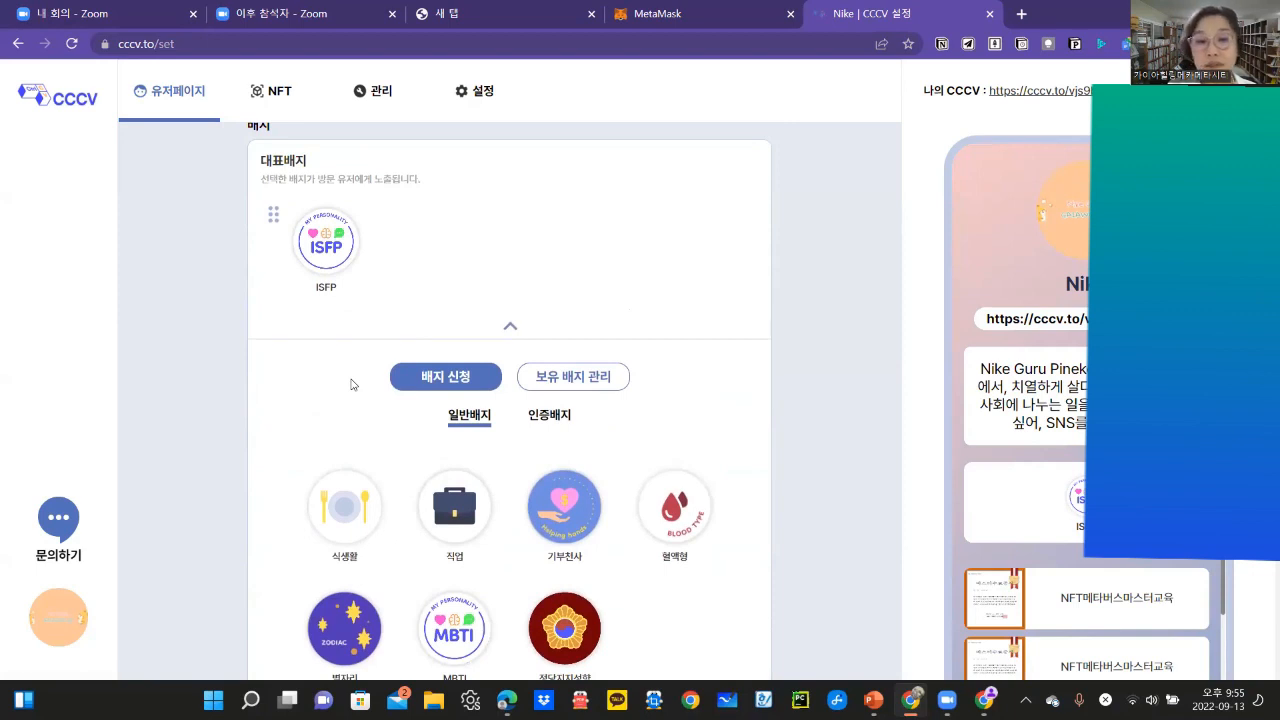
pyautogui.scroll(-3, 455, 400)
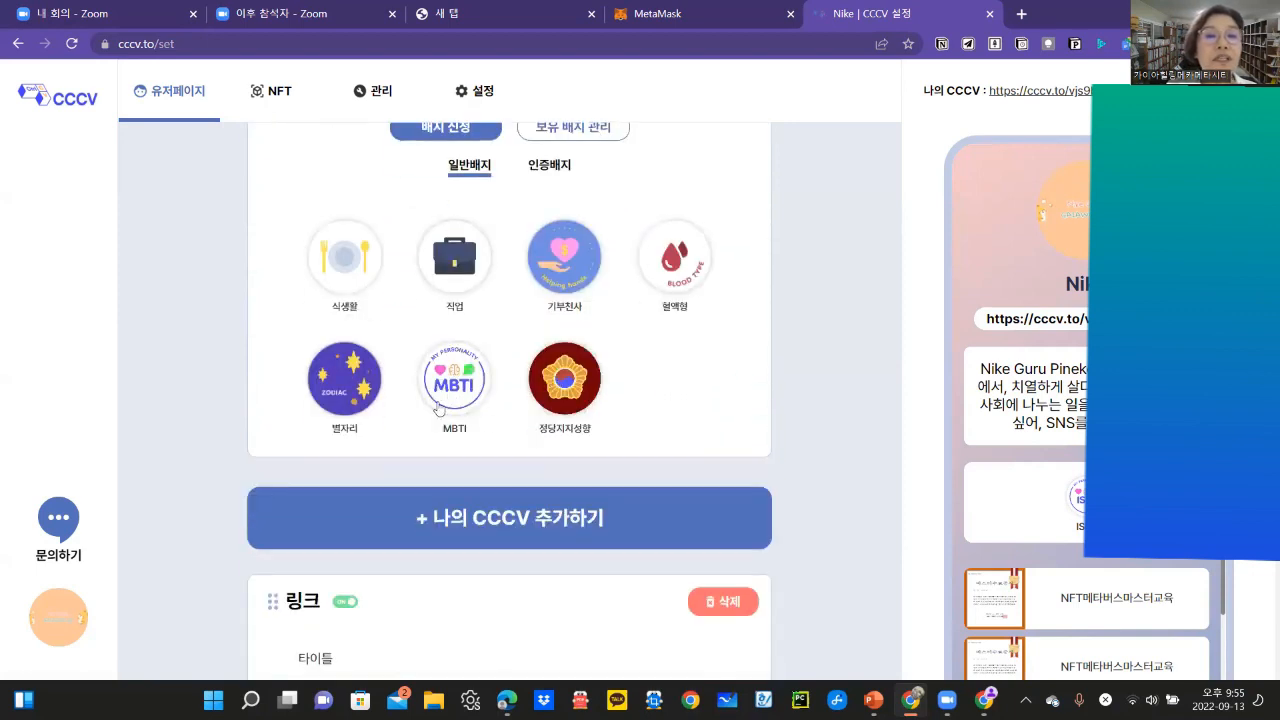
pyautogui.click(441, 403)
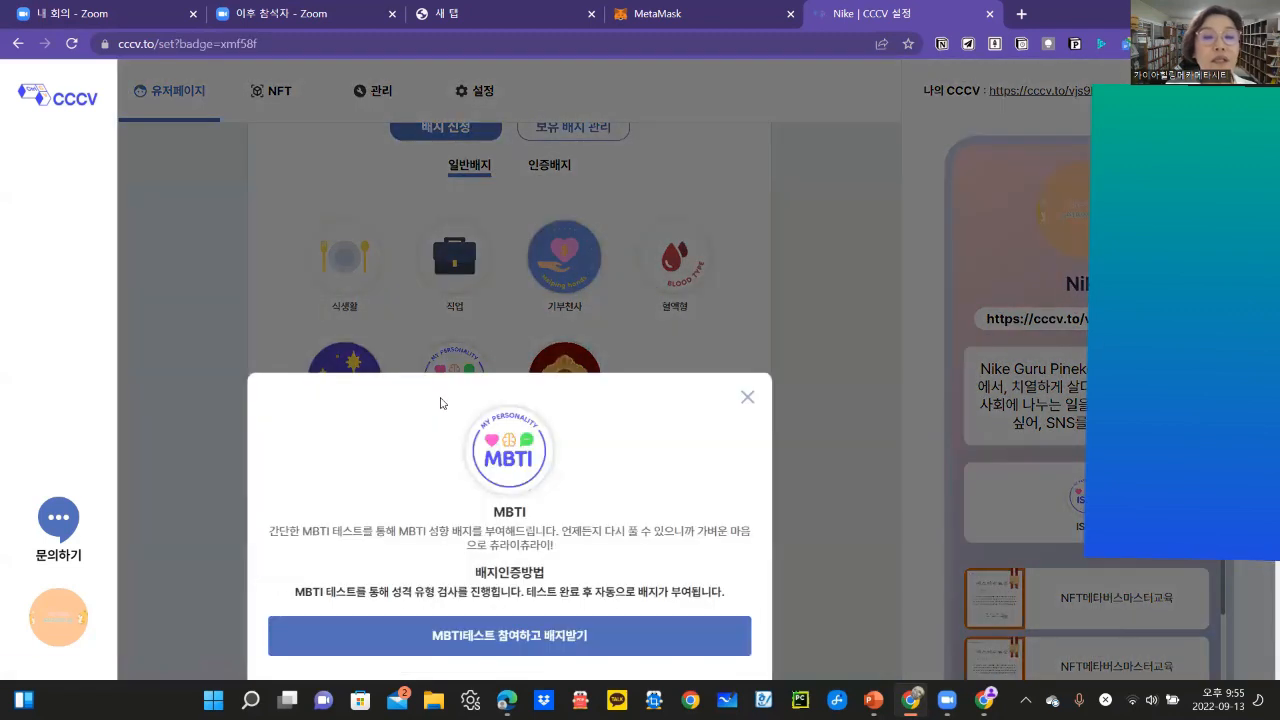
pyautogui.scroll(-2, 570, 470)
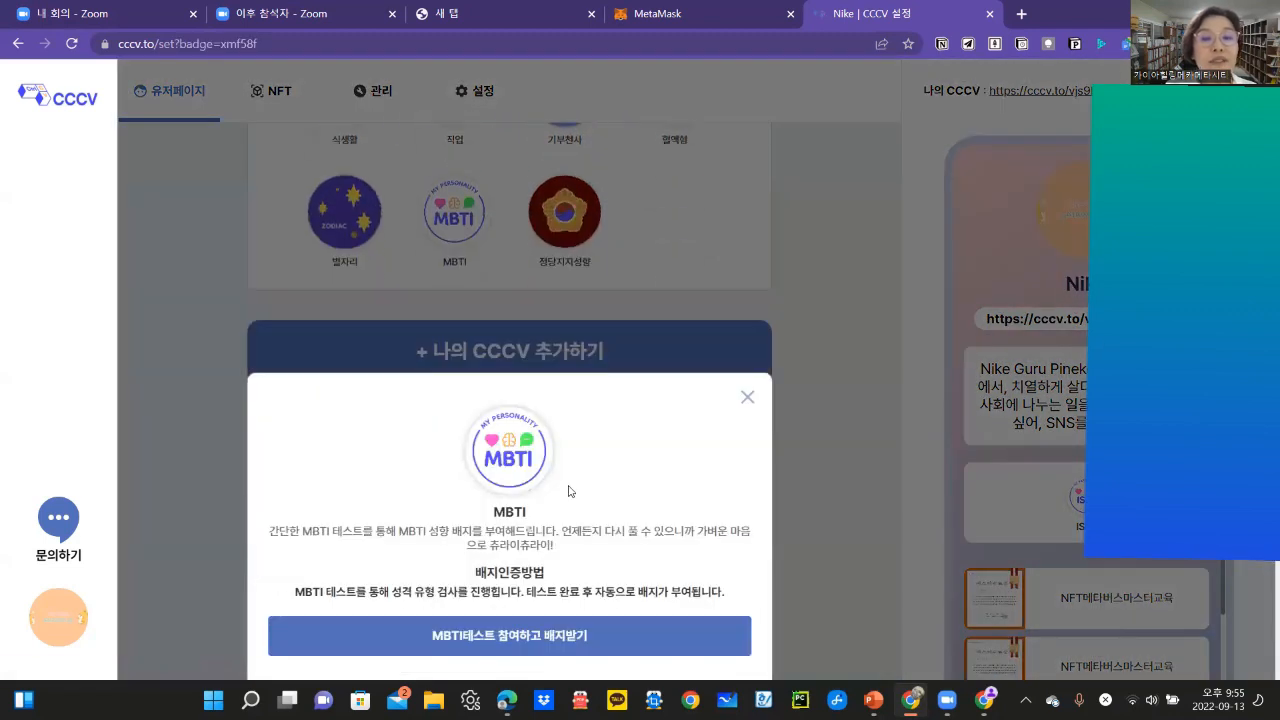
pyautogui.click(747, 397)
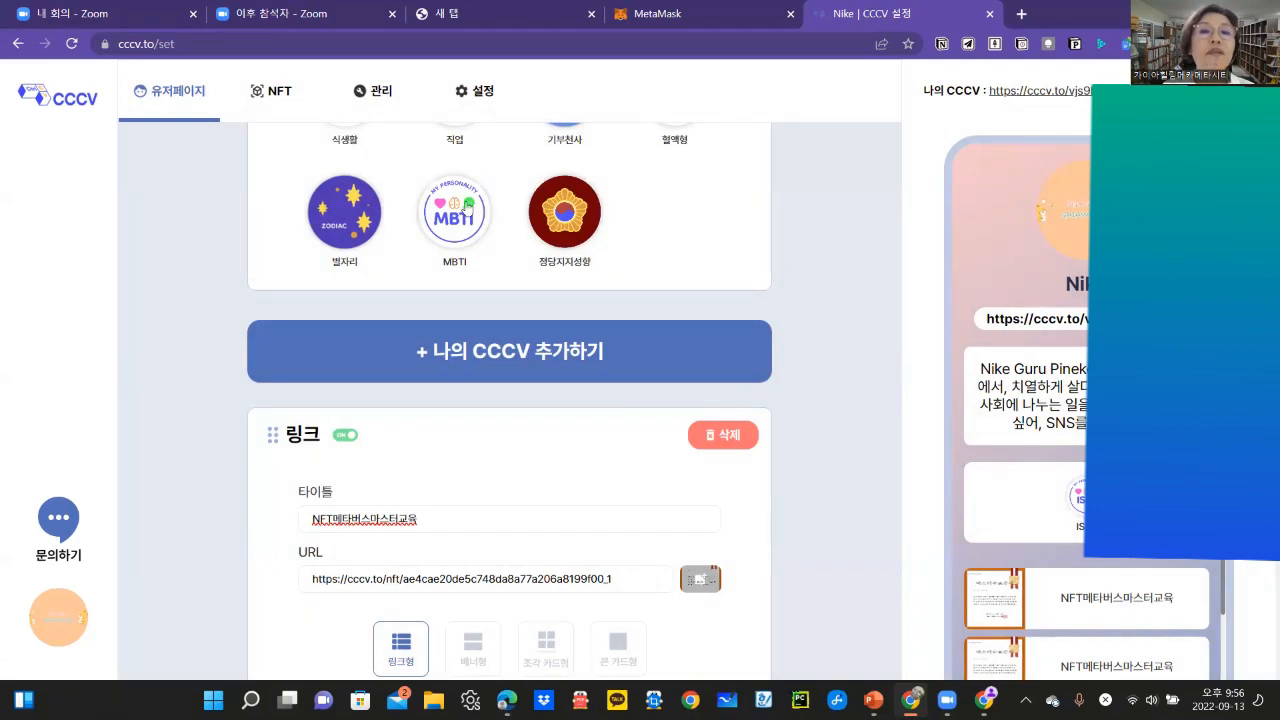
# Step: Review the other 일반배지 badges, view how the 별자리 badge is obtained, and close its details
pyautogui.scroll(2, 466, 207)
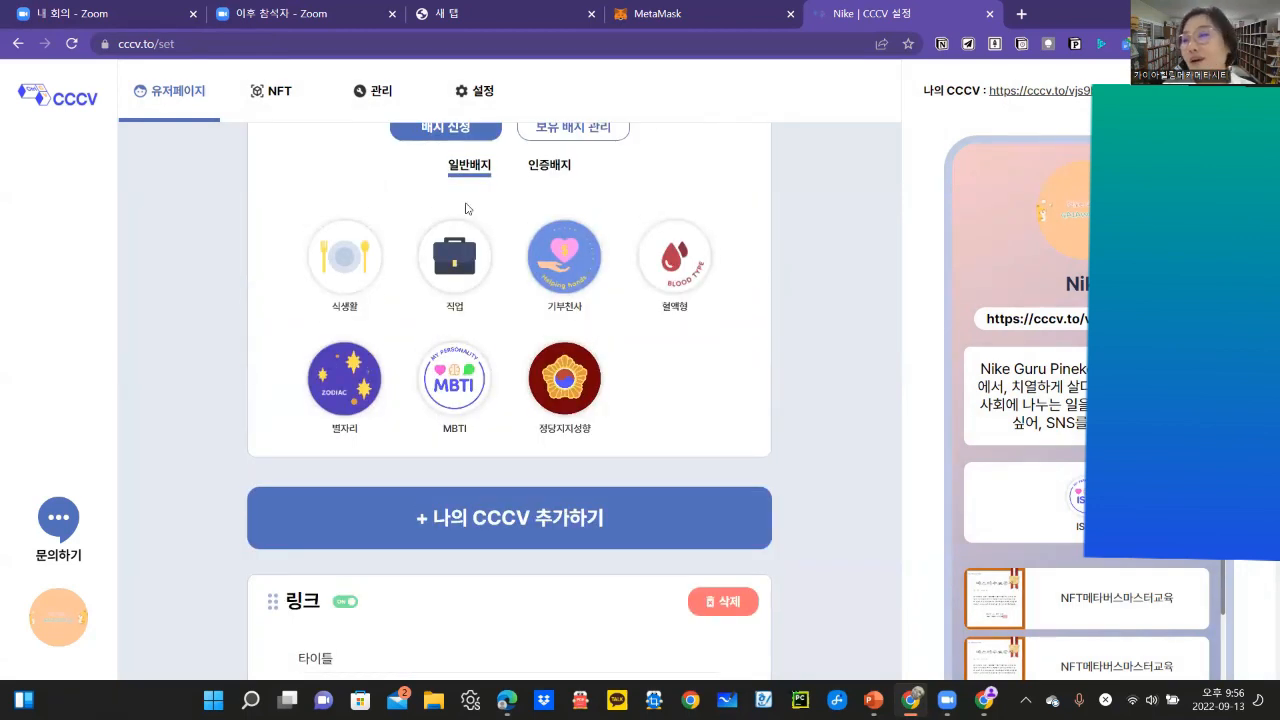
pyautogui.scroll(2, 466, 216)
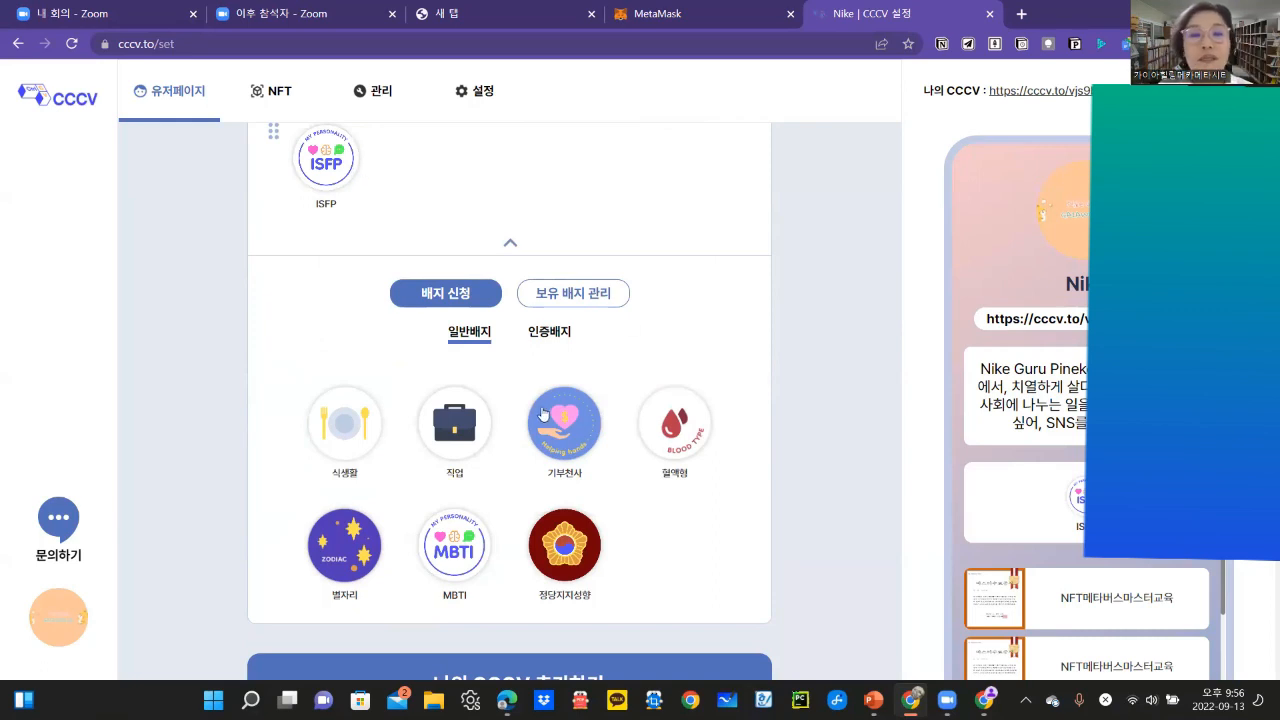
pyautogui.scroll(-1, 545, 410)
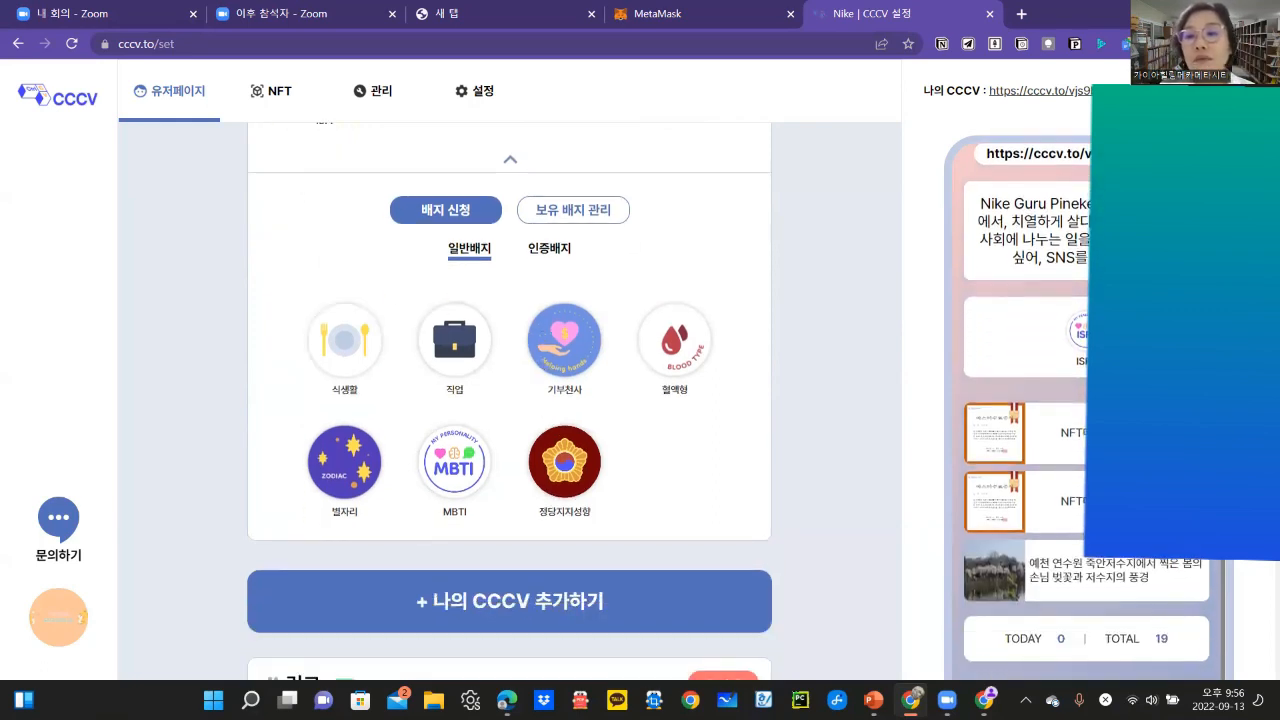
pyautogui.scroll(-2, 476, 323)
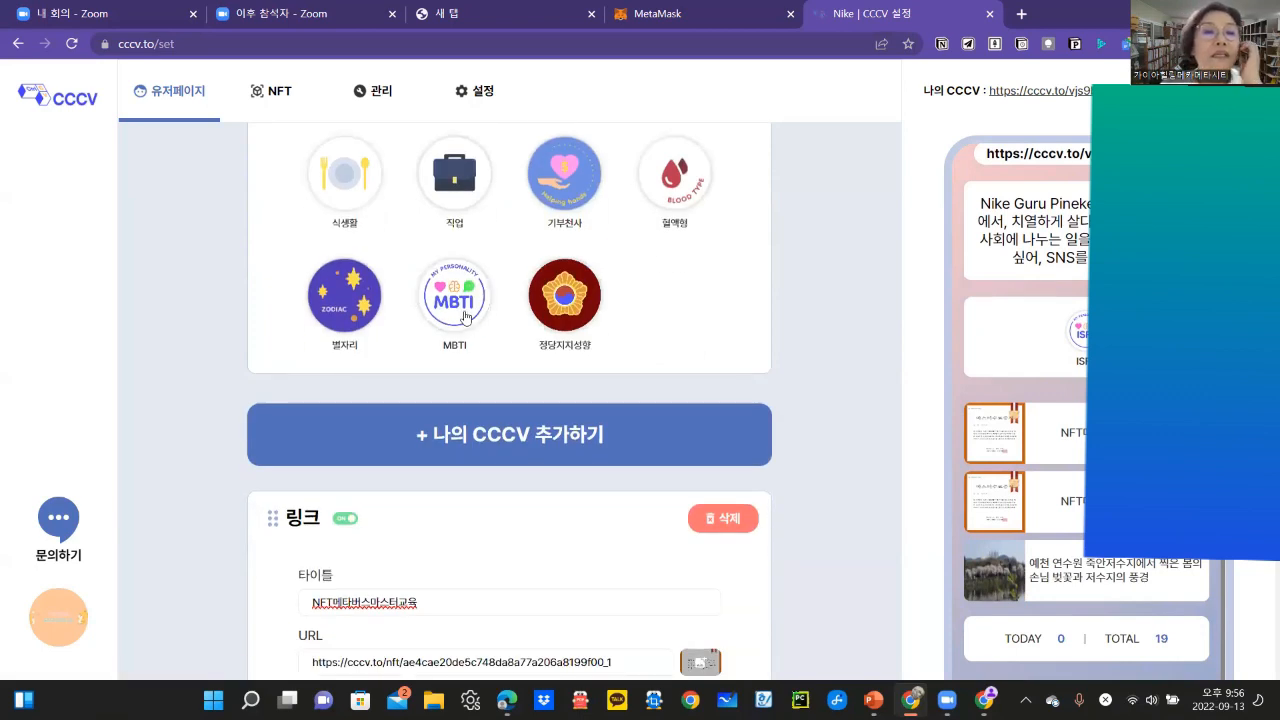
pyautogui.click(346, 303)
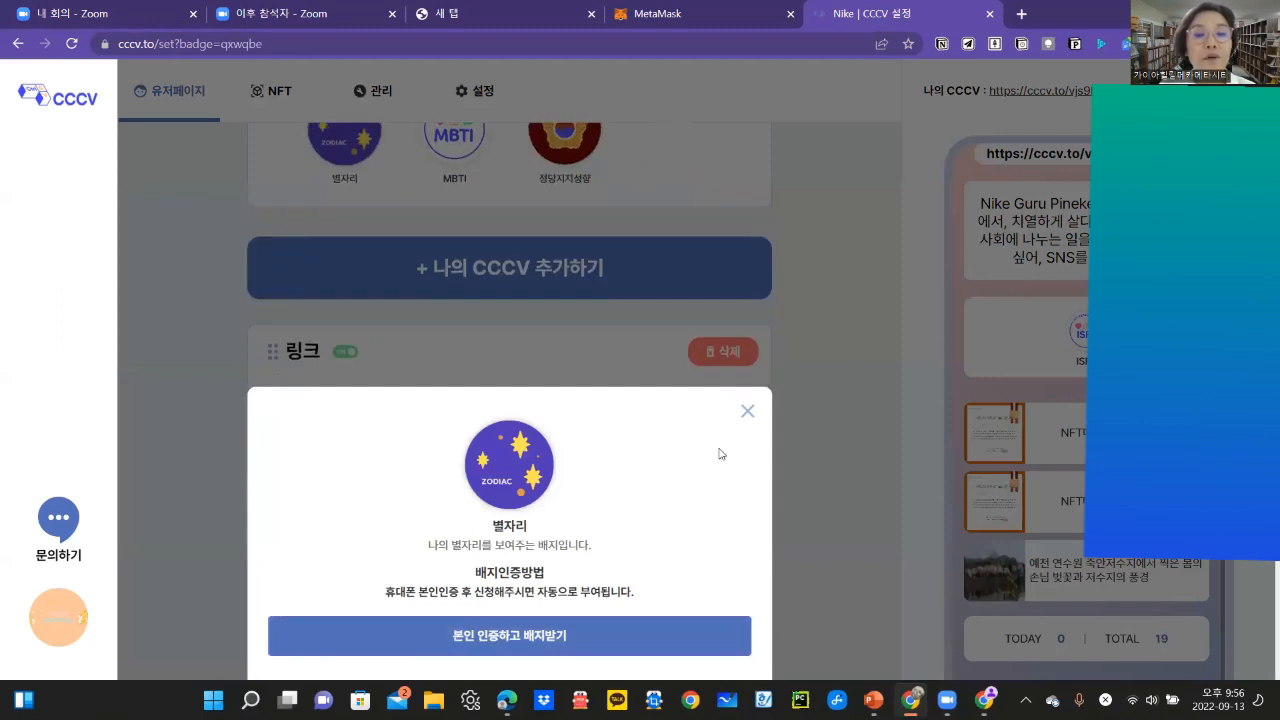
pyautogui.click(747, 411)
# Step: Look through the services offered for adding social media under SNS 연동, from Youtube to E-mail, and close the SNS 추가 dialog
pyautogui.scroll(-5, 643, 374)
pyautogui.scroll(-2, 566, 438)
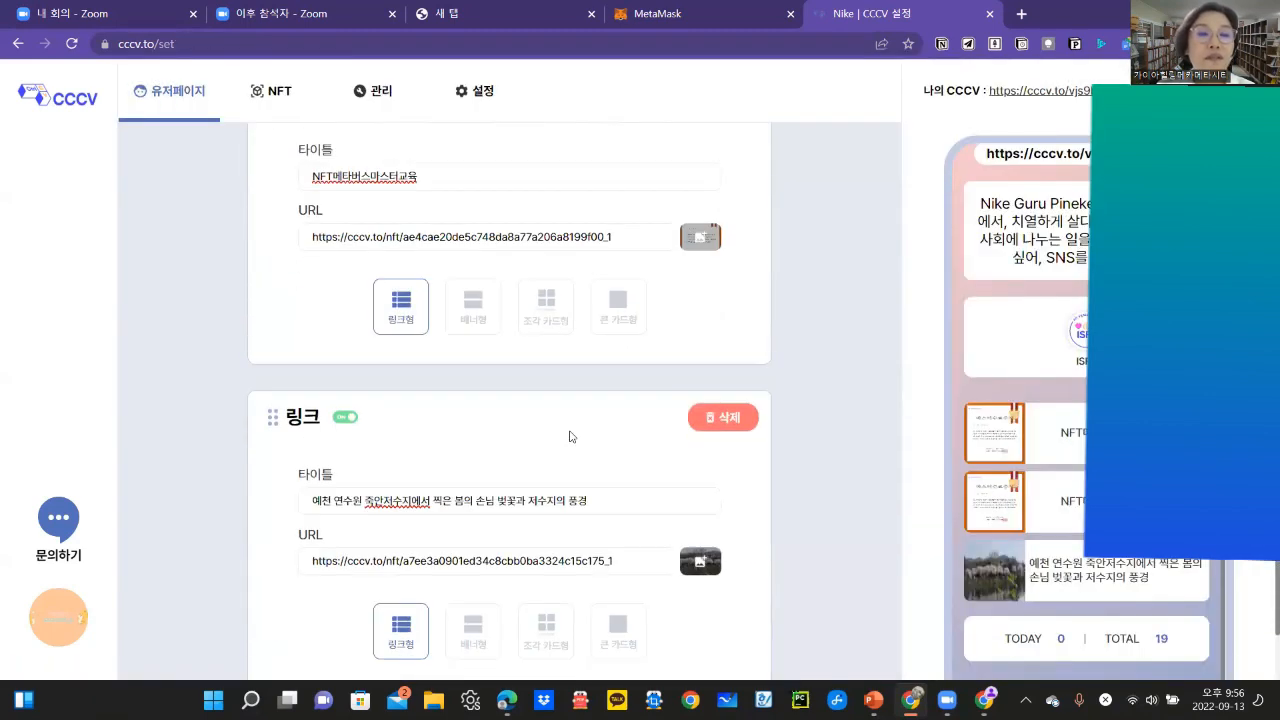
pyautogui.scroll(-2, 448, 303)
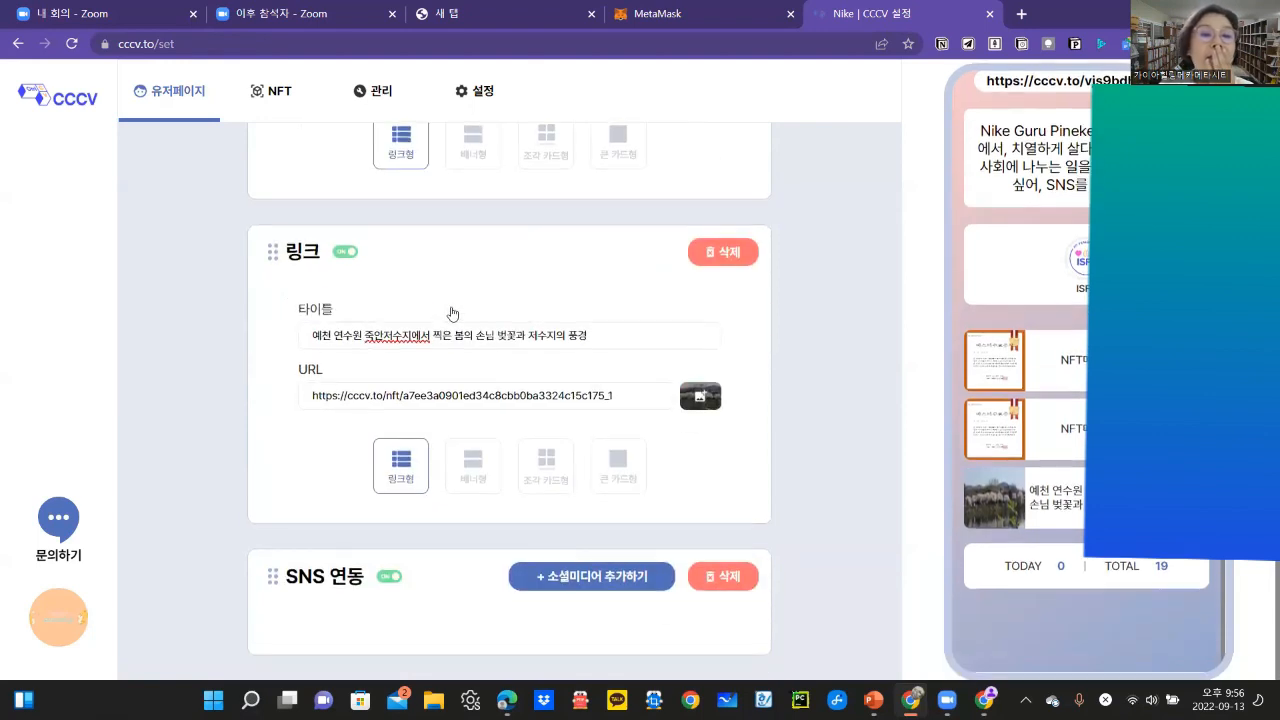
pyautogui.click(612, 582)
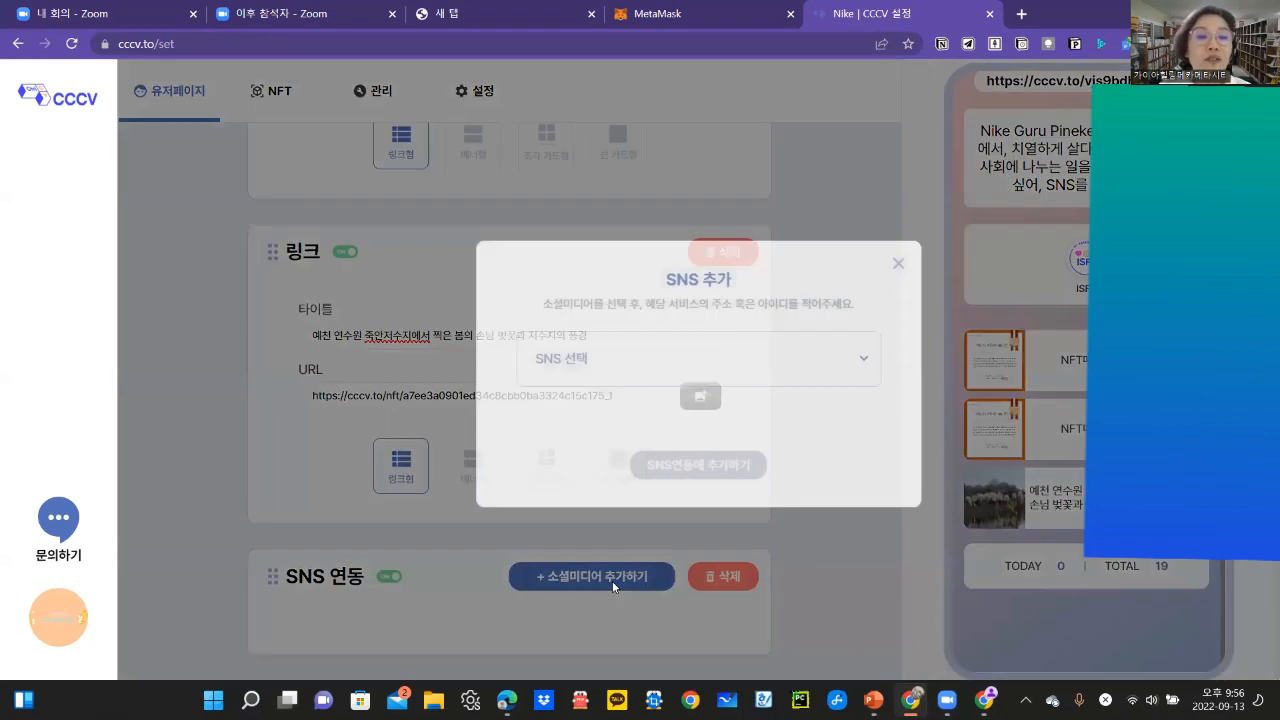
pyautogui.click(864, 358)
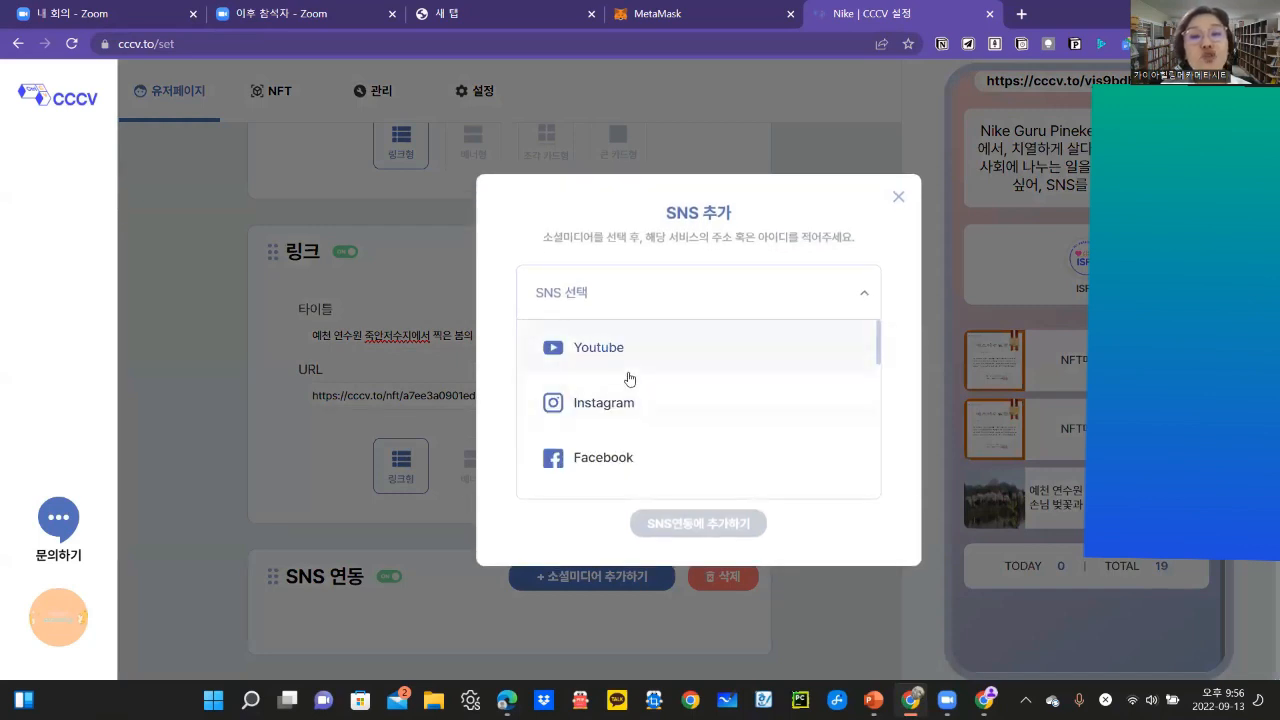
pyautogui.scroll(-1, 626, 414)
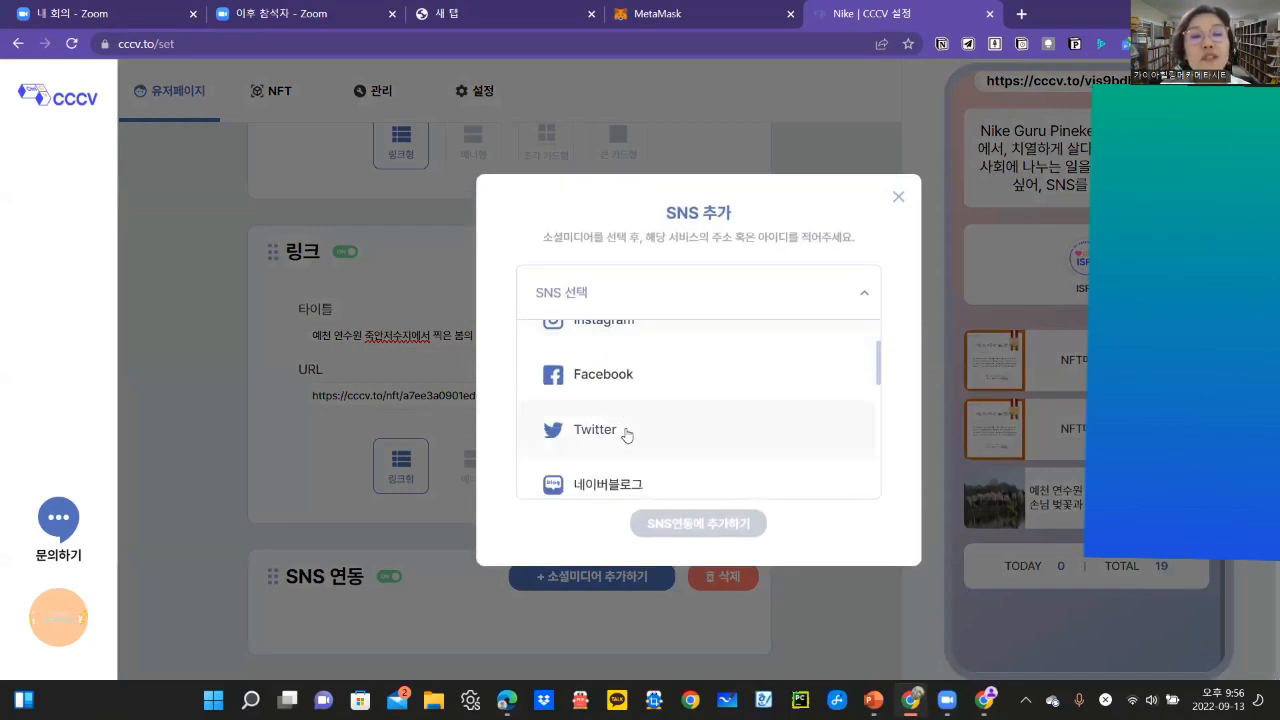
pyautogui.scroll(-4, 626, 434)
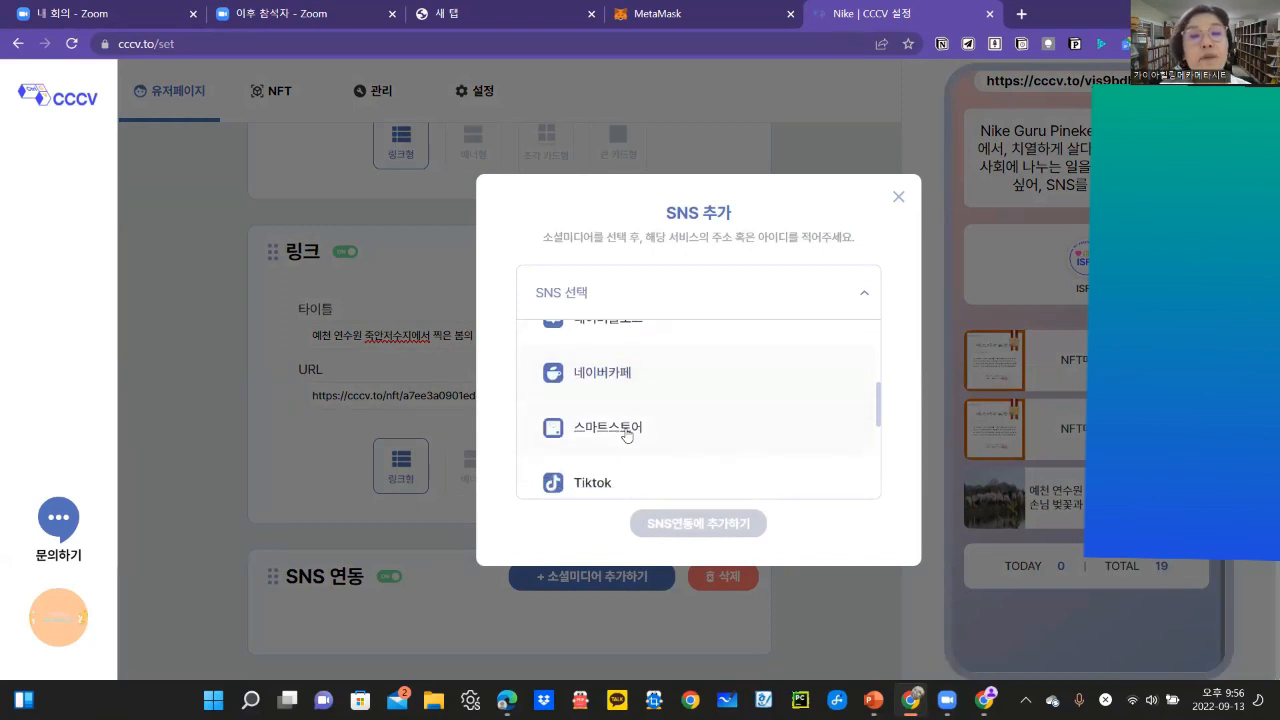
pyautogui.scroll(-2, 624, 430)
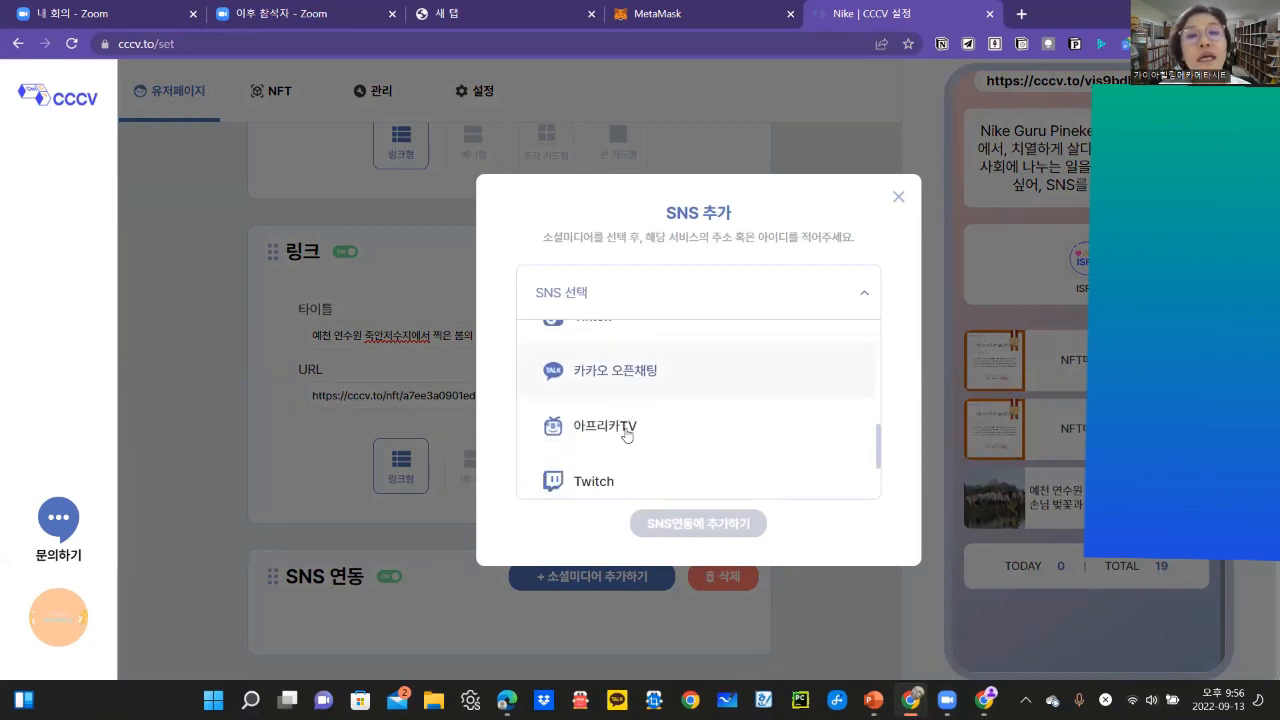
pyautogui.scroll(-1, 625, 426)
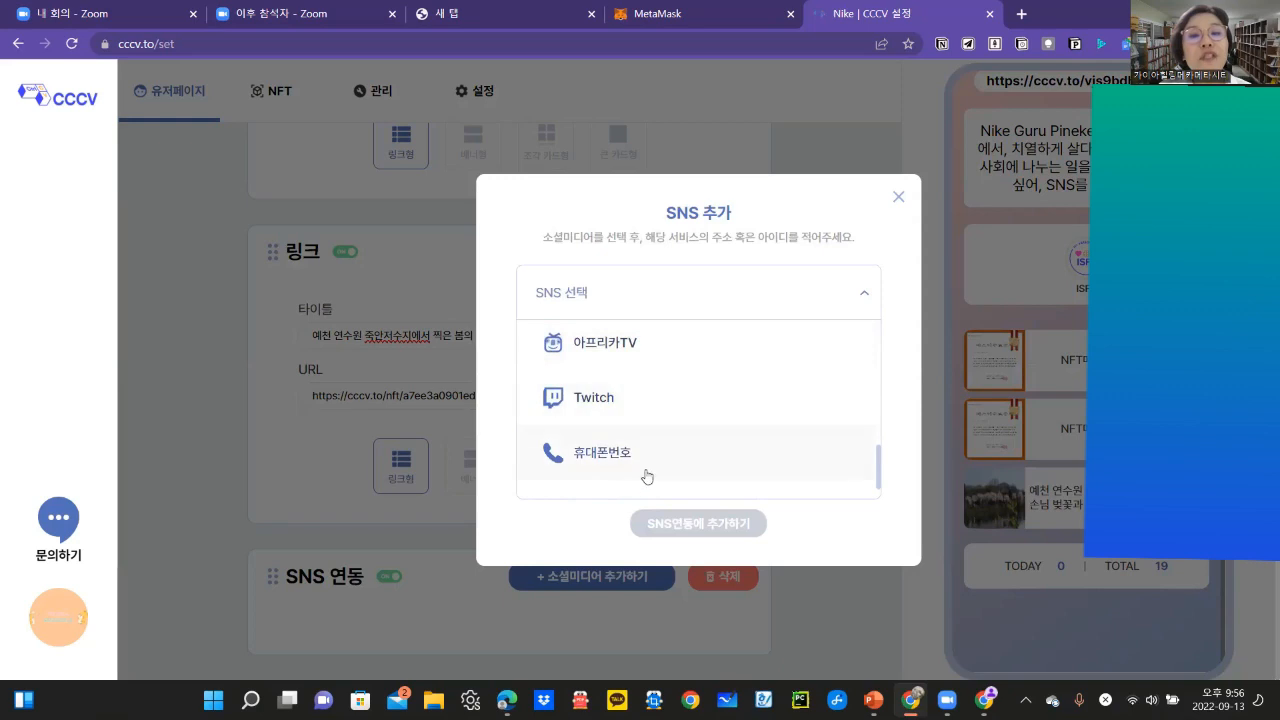
pyautogui.scroll(-1, 645, 472)
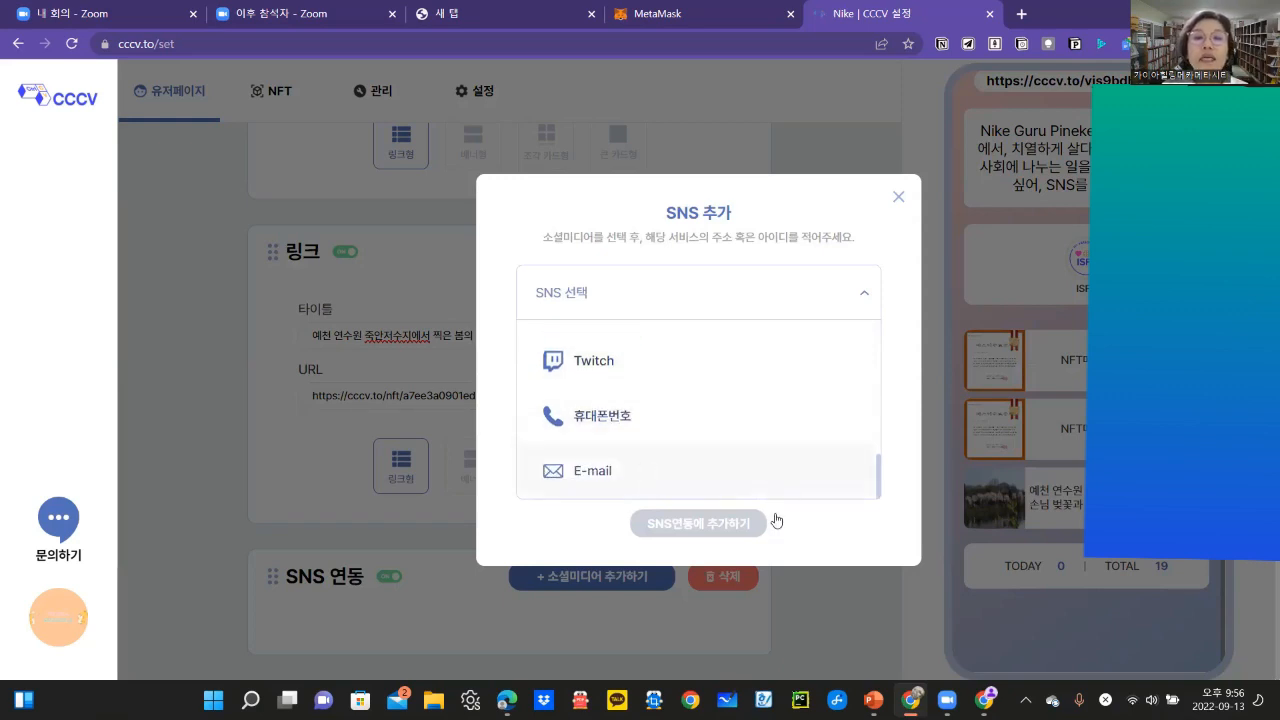
pyautogui.click(899, 199)
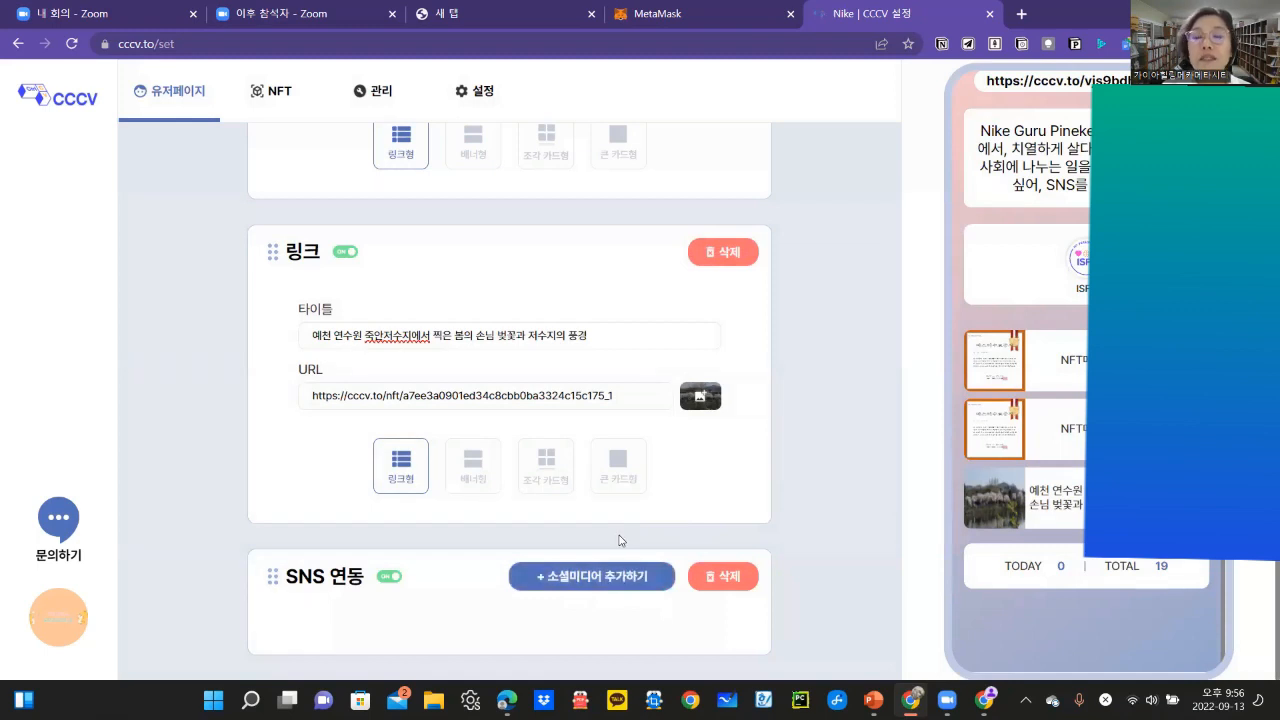
# Step: View the thumbnail image chooser of the NFT메타버스마스터교육 link and close it without choosing a file
pyautogui.scroll(3, 619, 540)
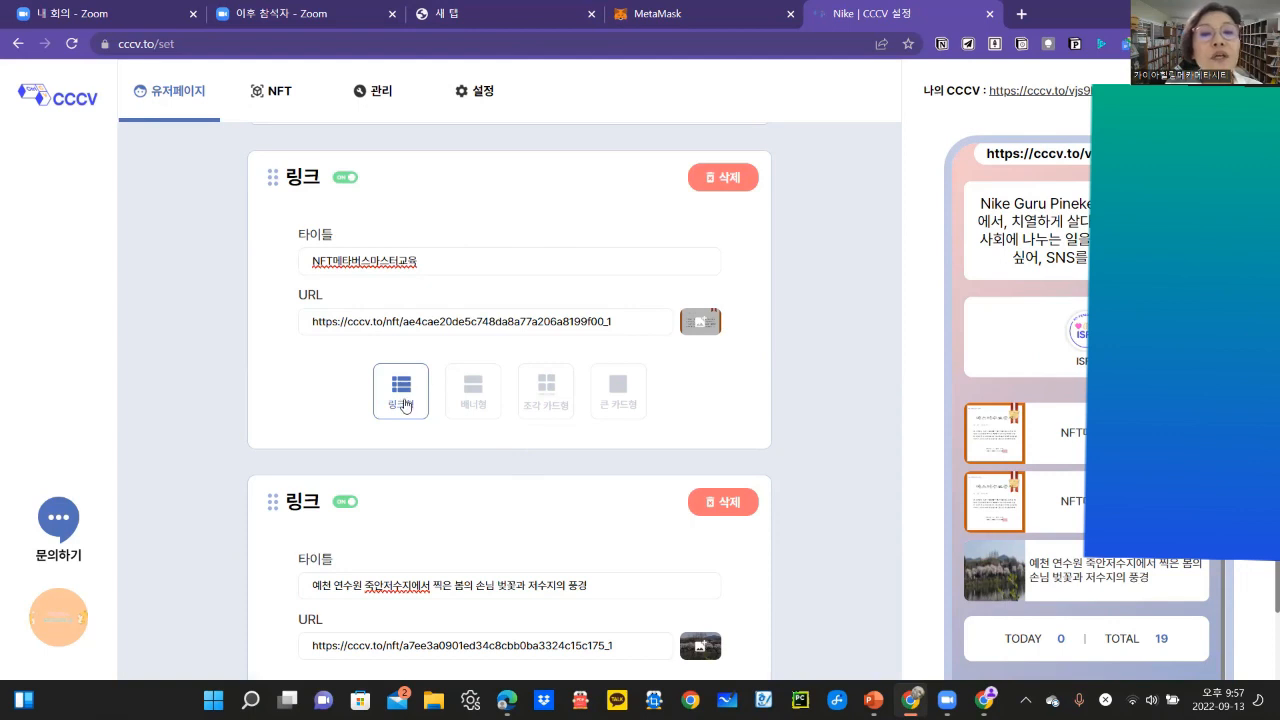
pyautogui.click(697, 325)
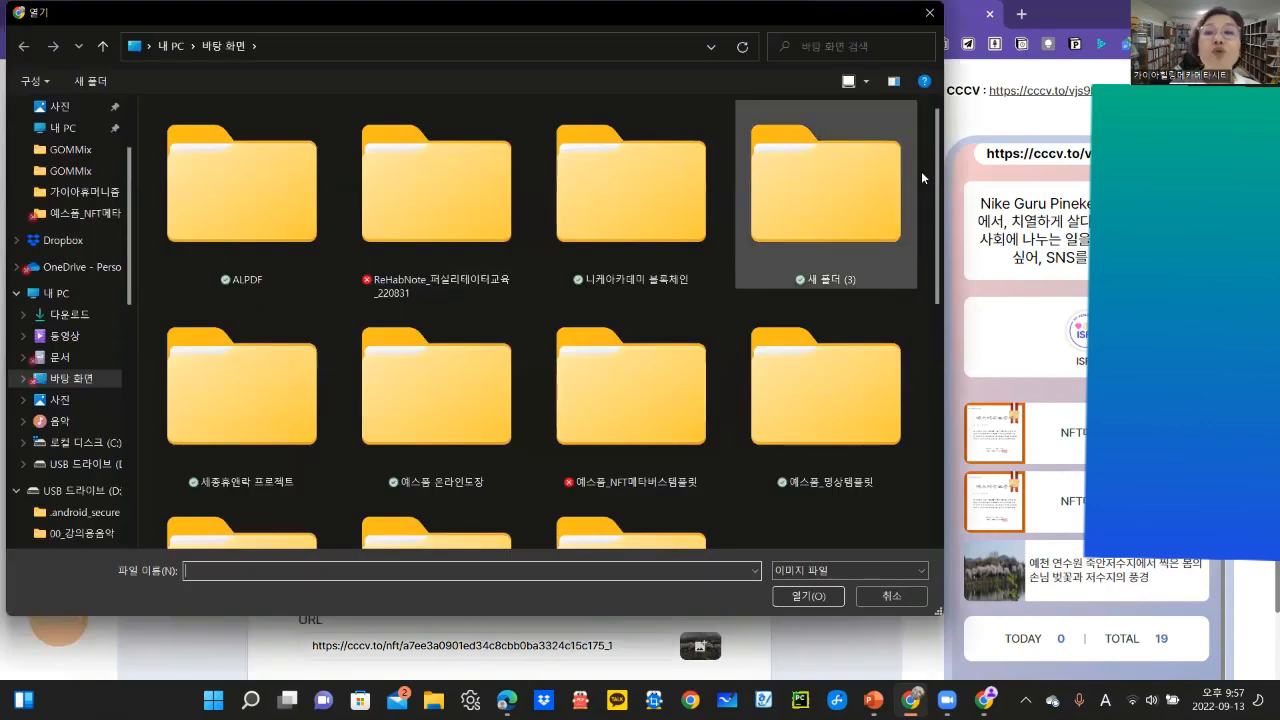
pyautogui.click(931, 14)
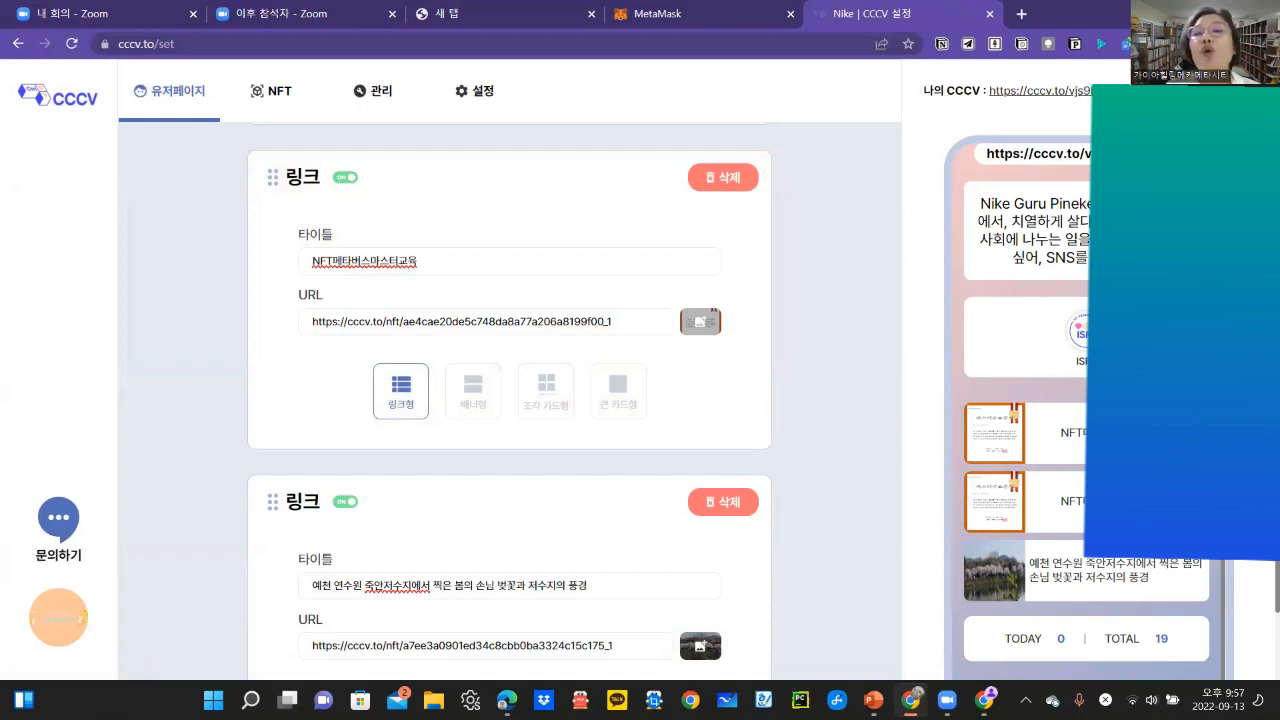
# Step: View the sharing options for the CCCV page address, open sharing through 카카오톡, and return to the 유저페이지 settings
pyautogui.click(1212, 91)
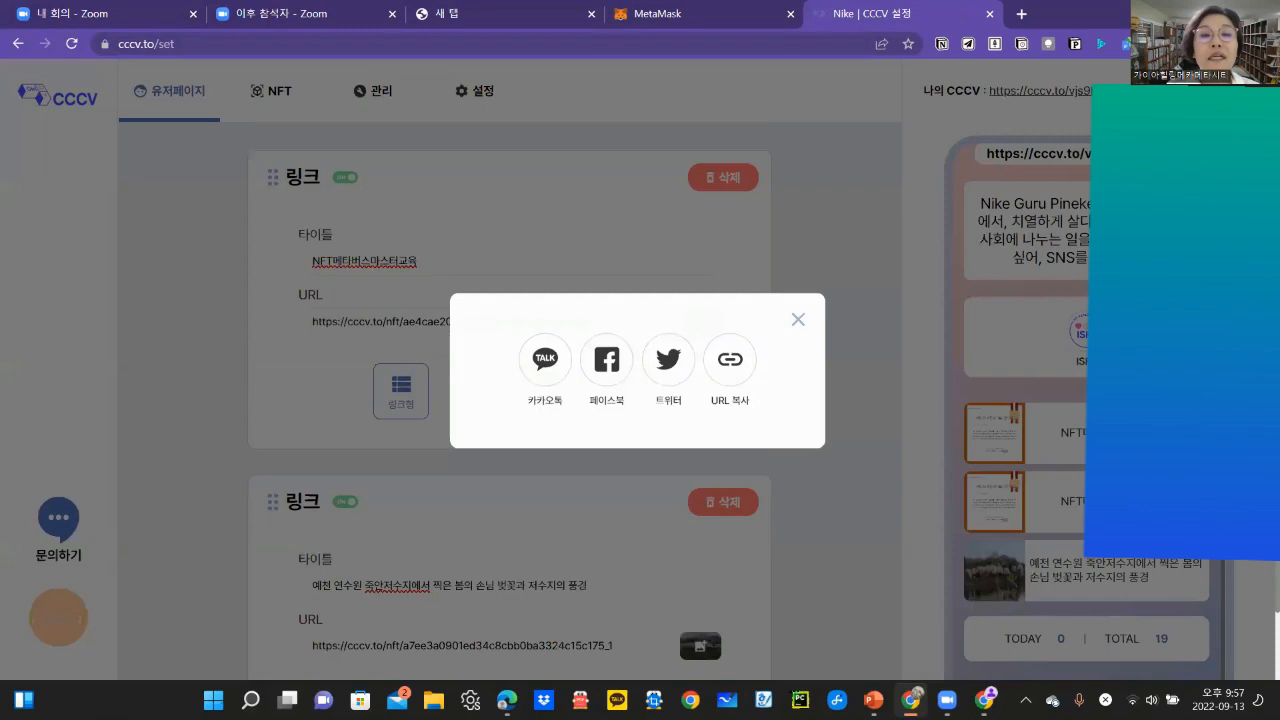
pyautogui.click(537, 366)
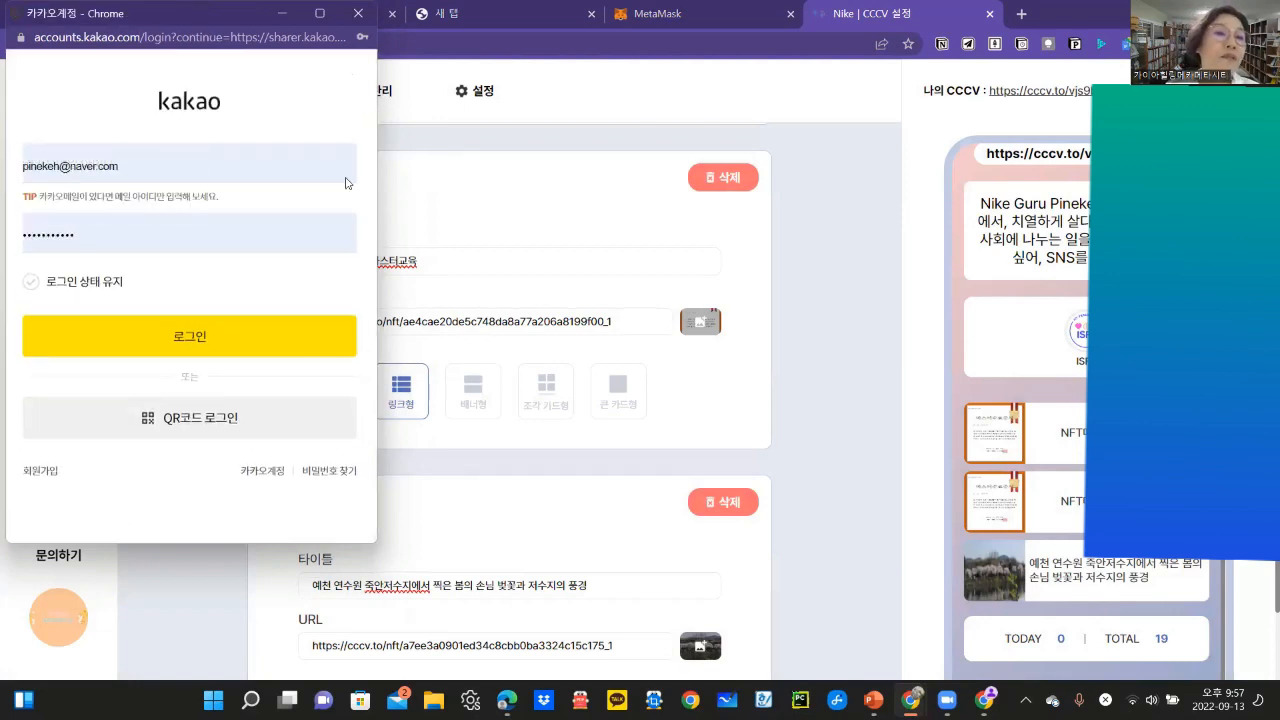
pyautogui.click(456, 64)
pyautogui.click(274, 90)
pyautogui.click(370, 88)
pyautogui.click(168, 91)
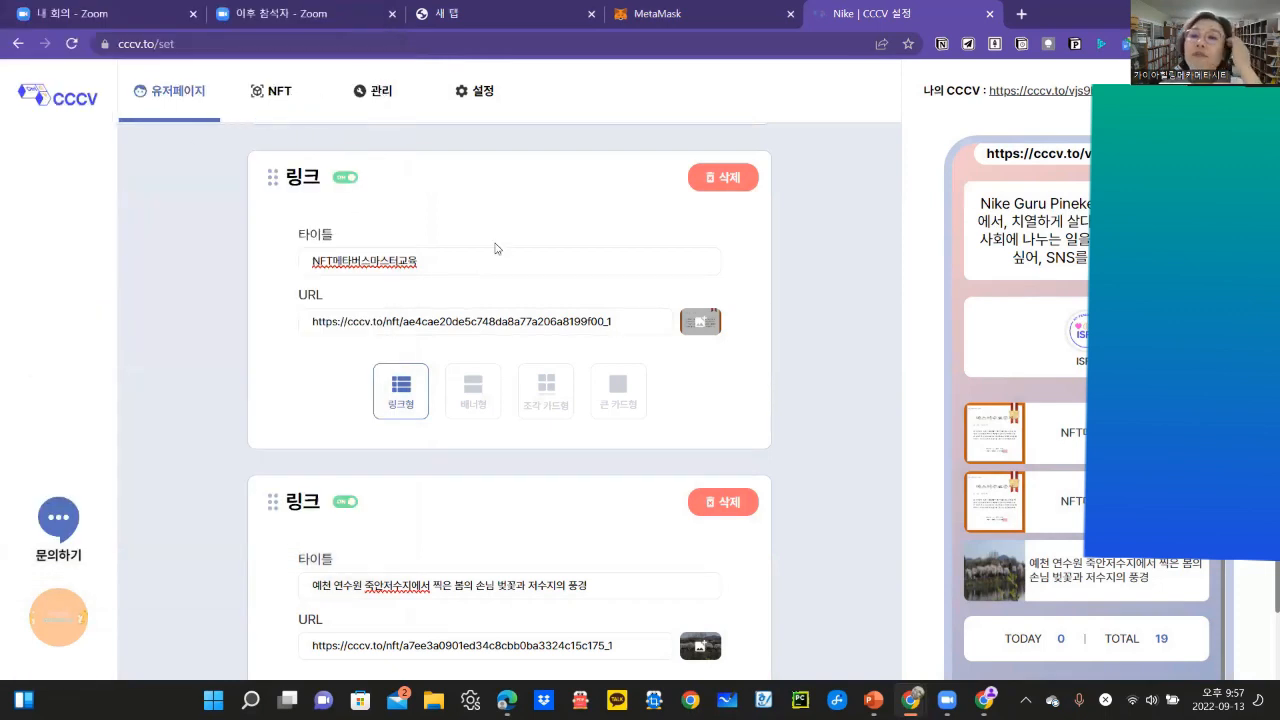
# Step: Set the display style of the landscape NFT link, the last one above SNS 연동, to 배너형
pyautogui.scroll(-3, 475, 375)
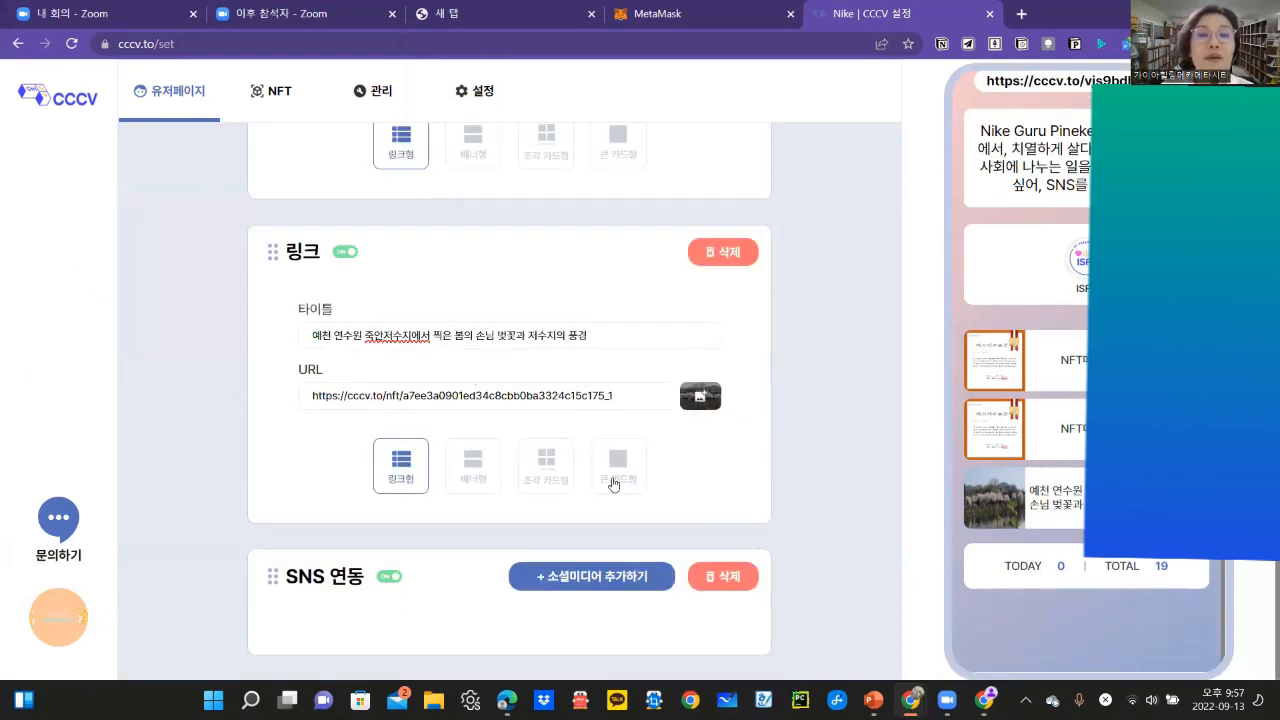
pyautogui.scroll(1, 623, 471)
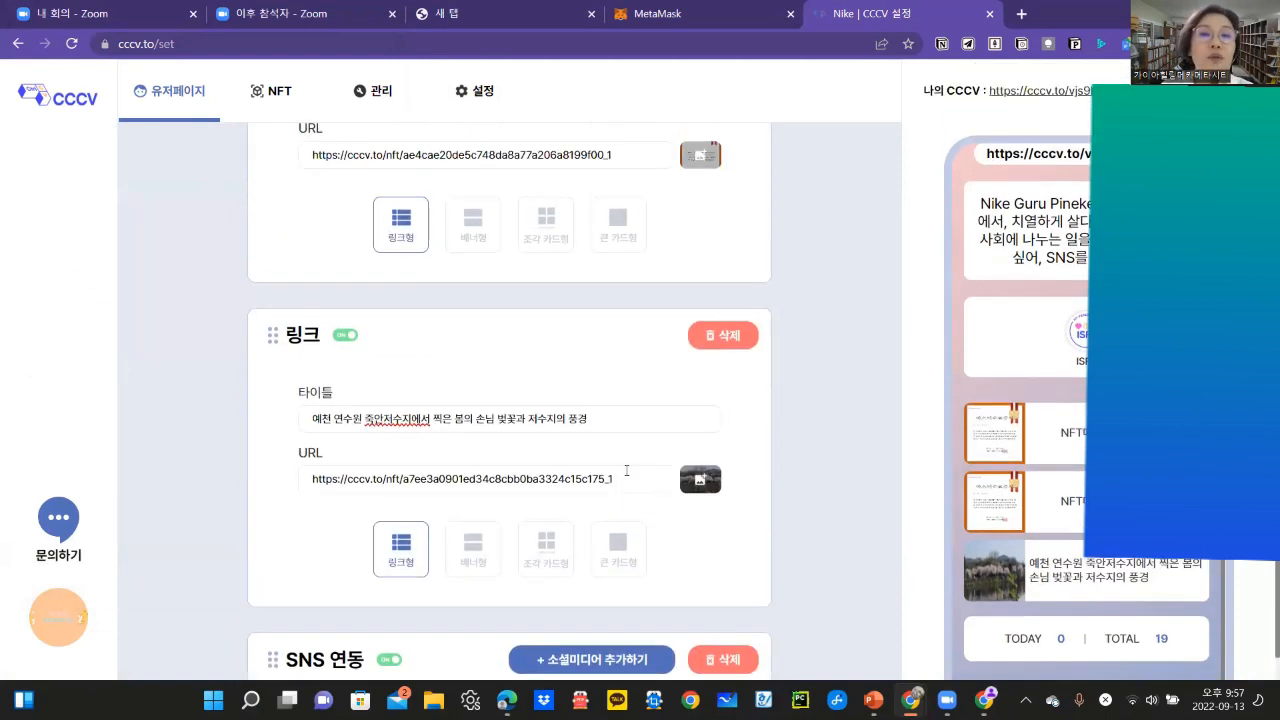
pyautogui.click(480, 557)
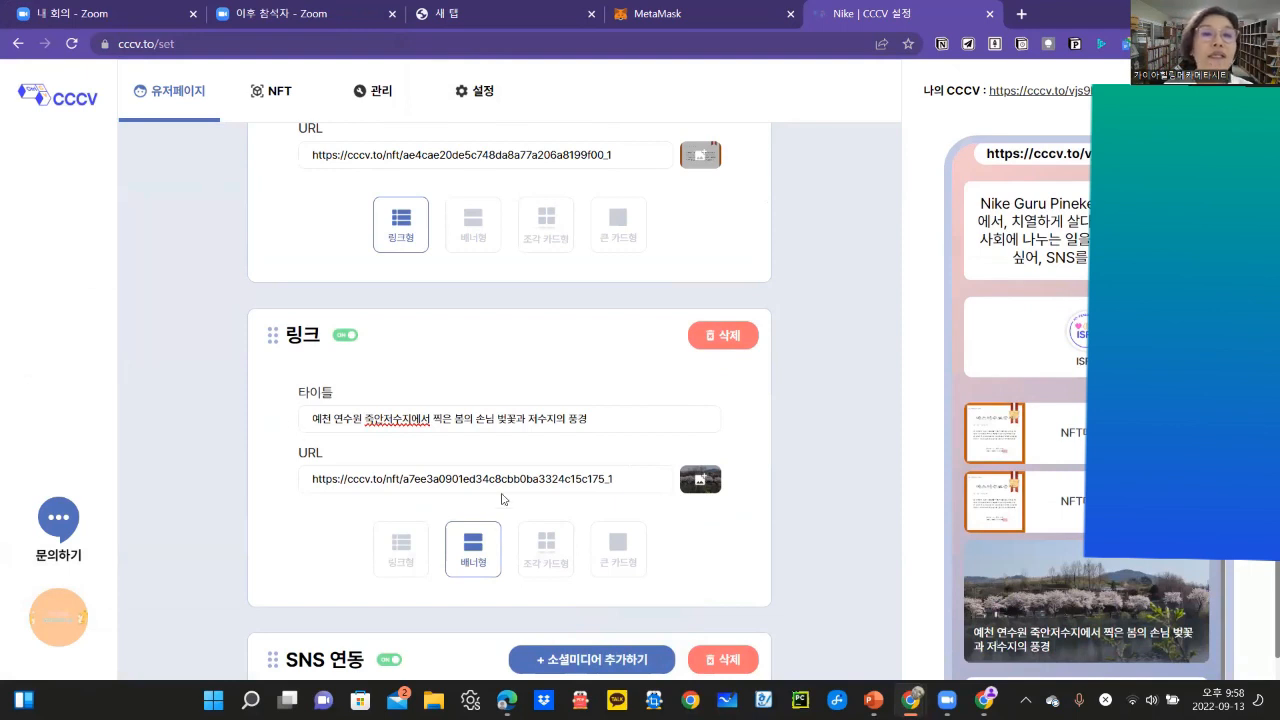
# Step: Switch to the CCCV presentation in PowerPoint and review slides 4 and 5 on the service's screens and free features
pyautogui.scroll(5, 490, 452)
pyautogui.click(497, 437)
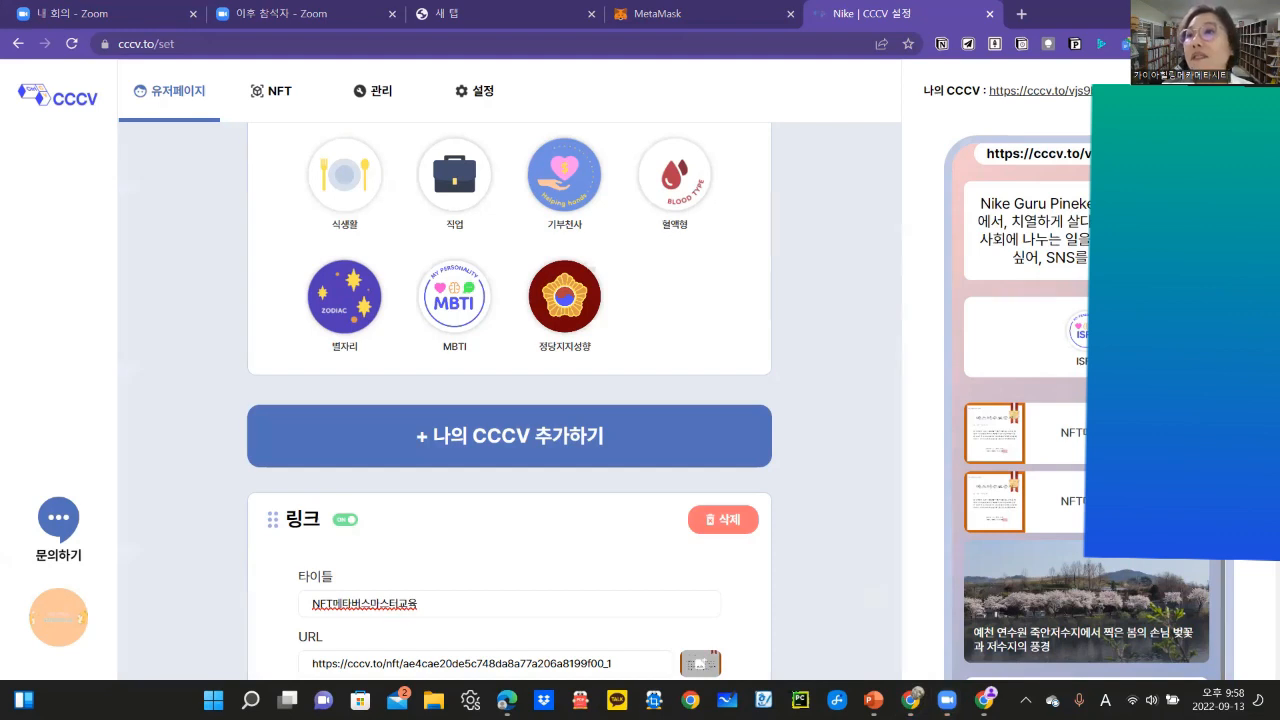
pyautogui.click(873, 700)
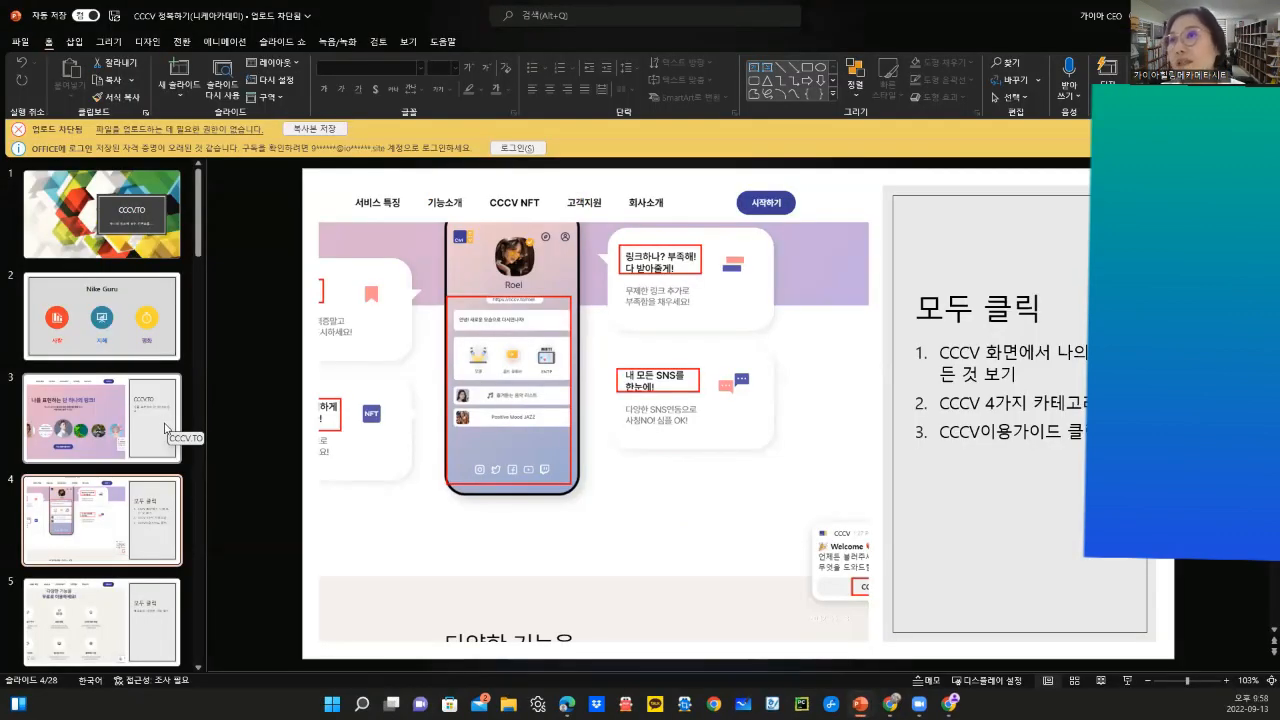
pyautogui.click(166, 428)
pyautogui.scroll(-2, 160, 430)
pyautogui.click(152, 440)
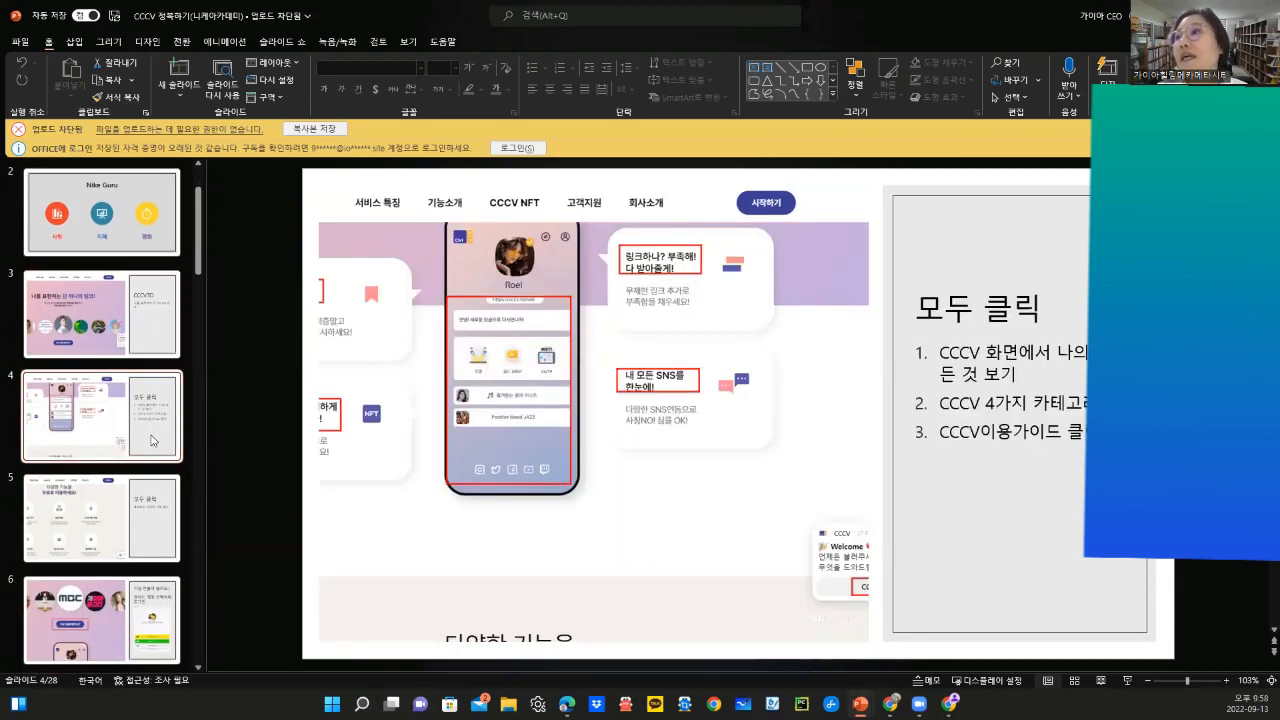
pyautogui.click(136, 545)
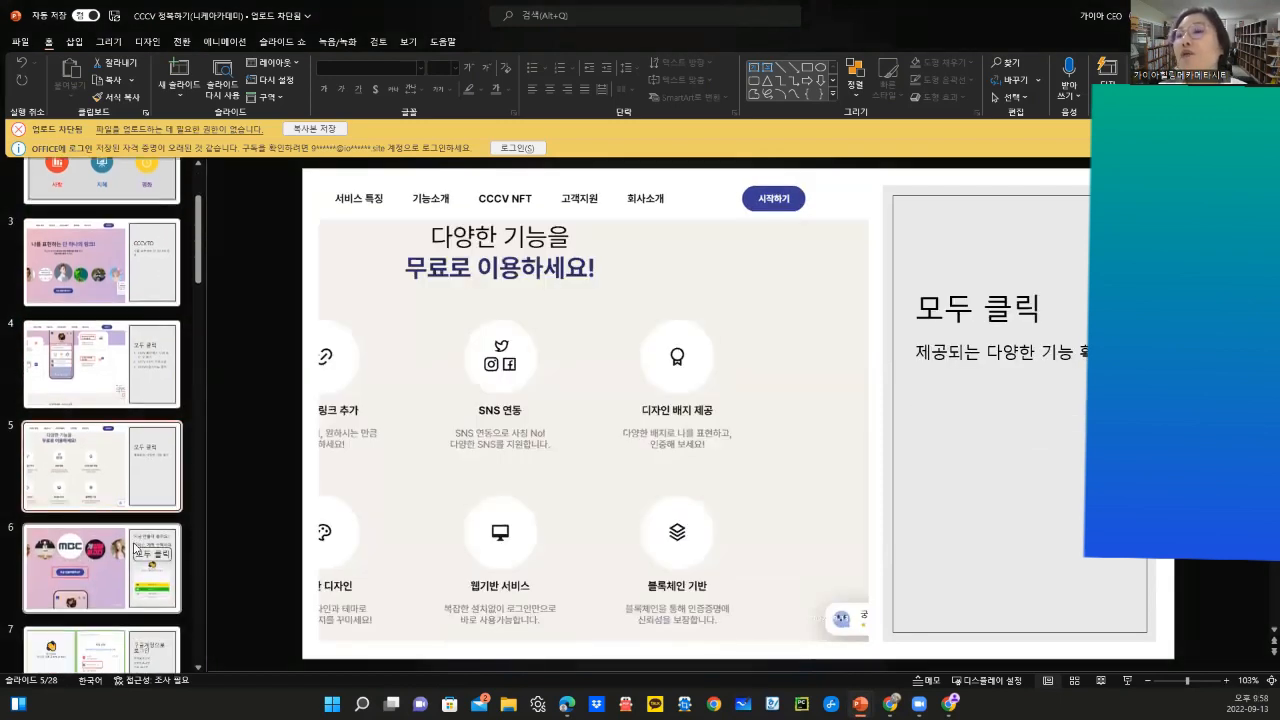
pyautogui.click(226, 443)
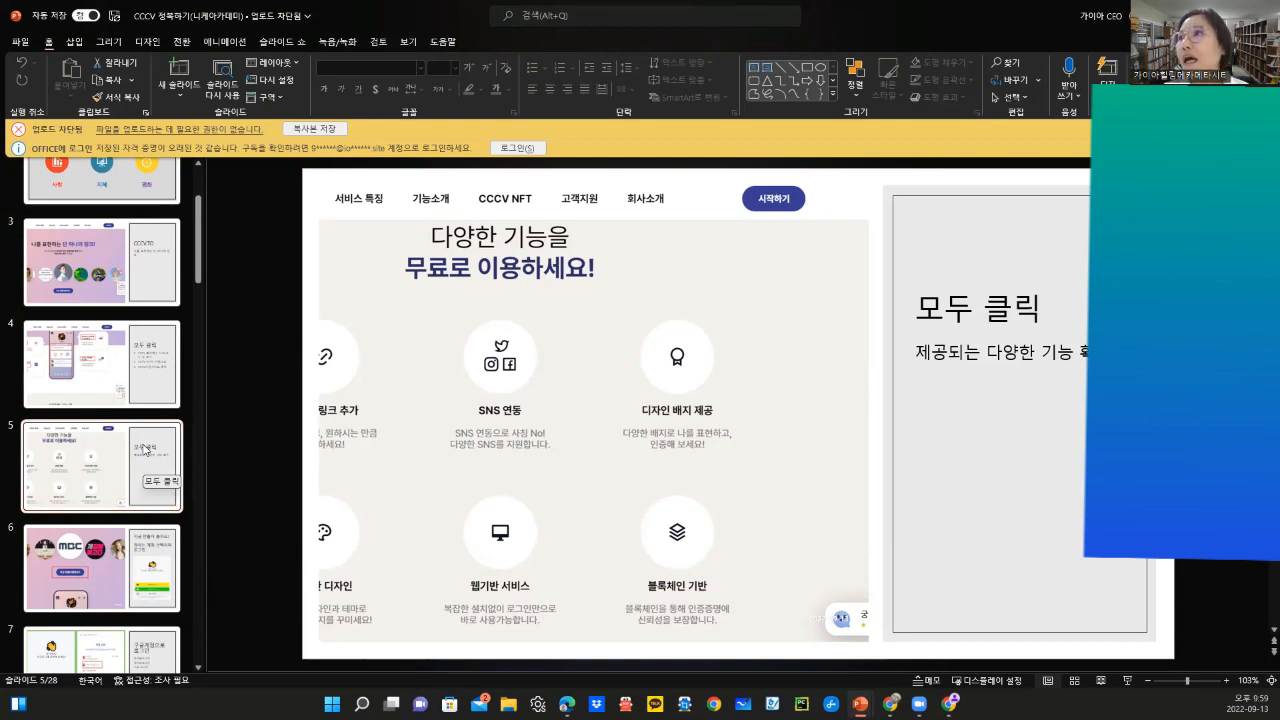
# Step: Review slides 6 to 8 on starting a CCCV page, logging in with a Google account and entering 마이페이지
pyautogui.click(139, 570)
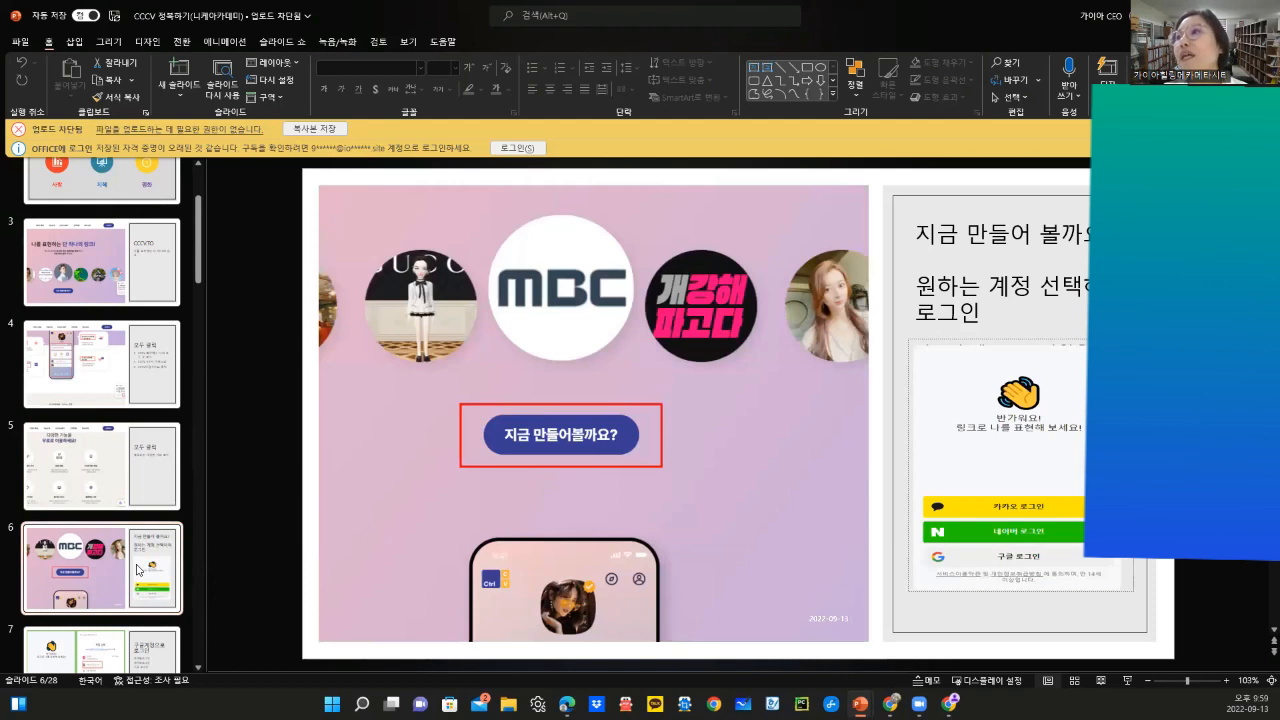
pyautogui.scroll(-1, 160, 571)
pyautogui.click(158, 614)
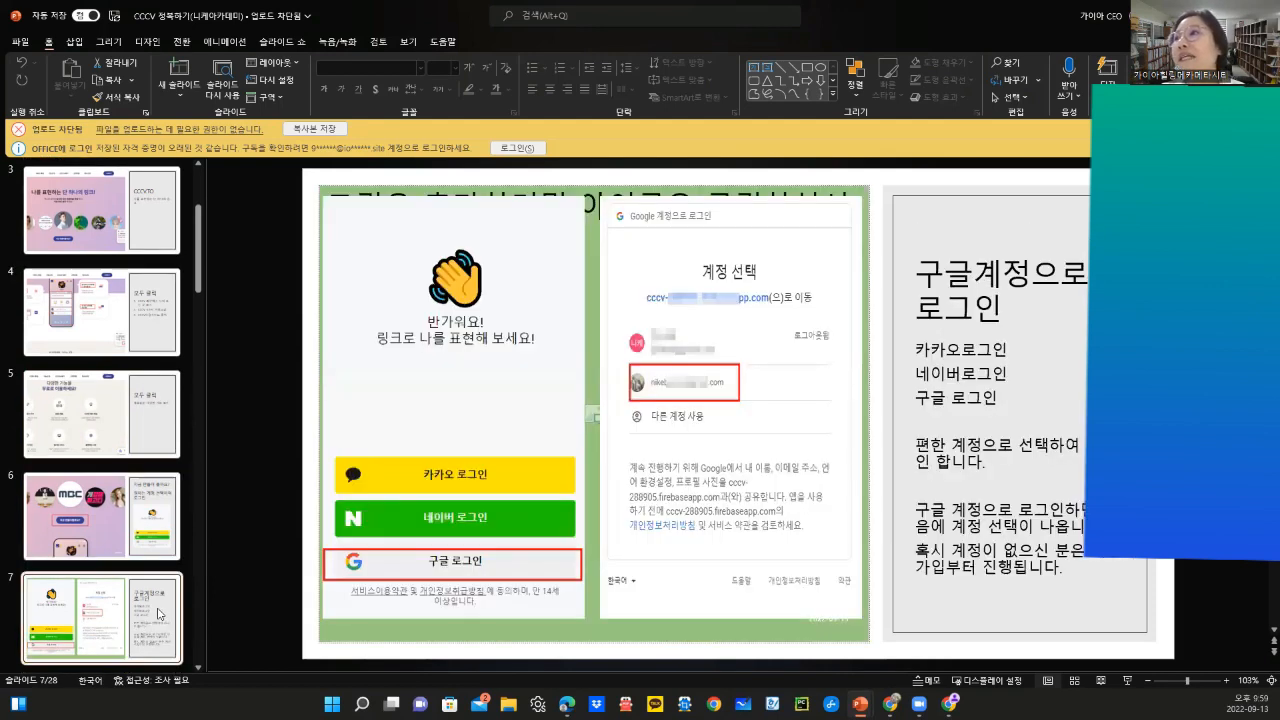
pyautogui.scroll(-3, 158, 614)
pyautogui.click(155, 565)
# Step: Review slides 9 to 11 on editing the profile, obtaining badges and verifying the job, company and MBTI badges
pyautogui.scroll(-1, 155, 562)
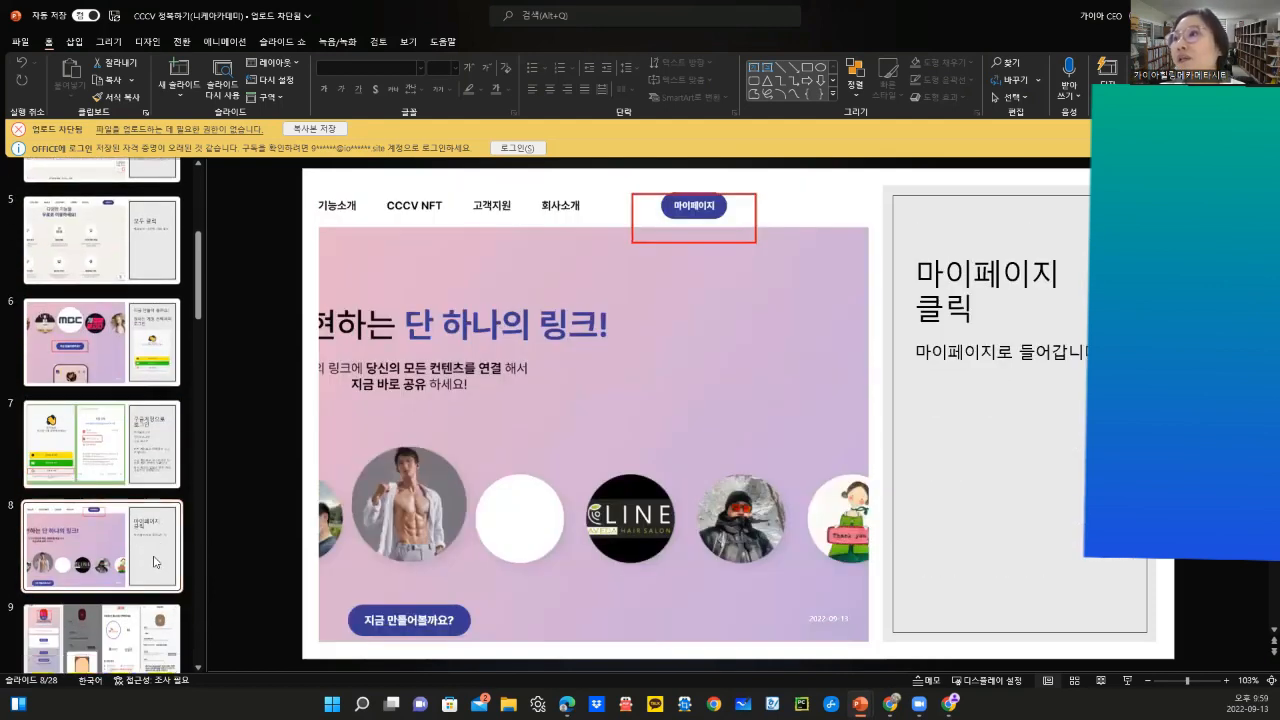
pyautogui.click(150, 588)
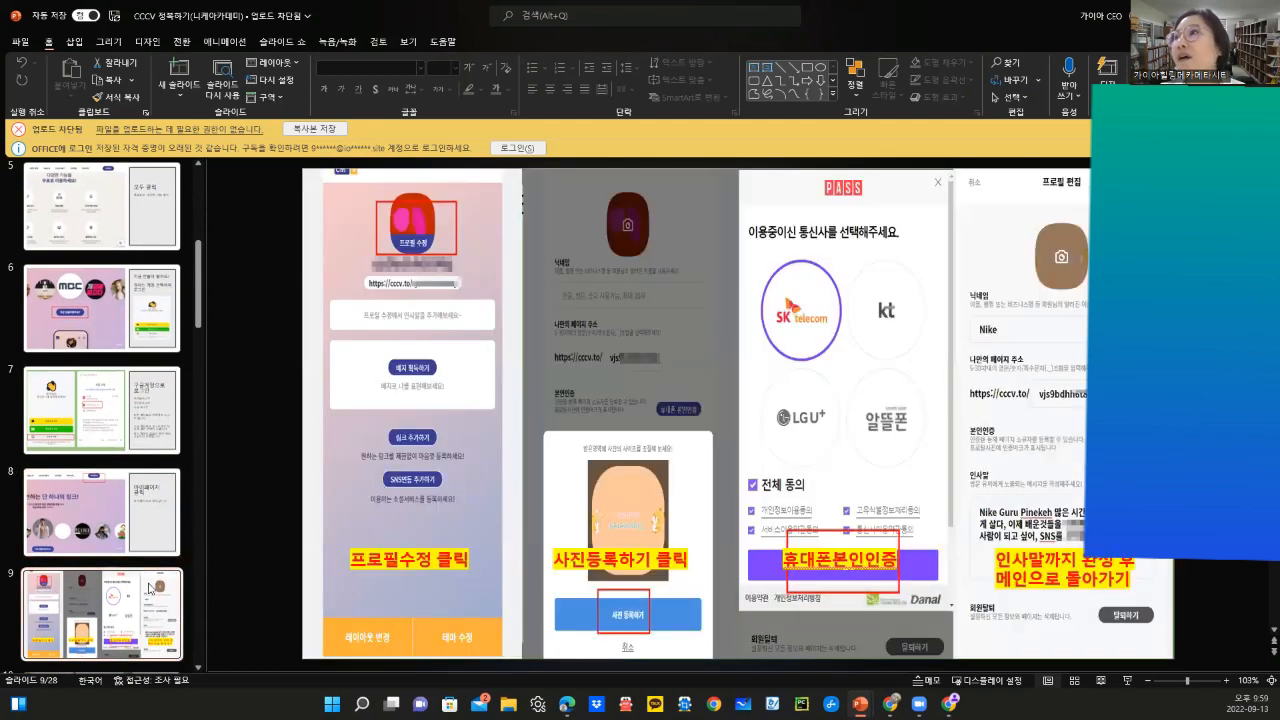
pyautogui.scroll(-2, 150, 588)
pyautogui.click(150, 588)
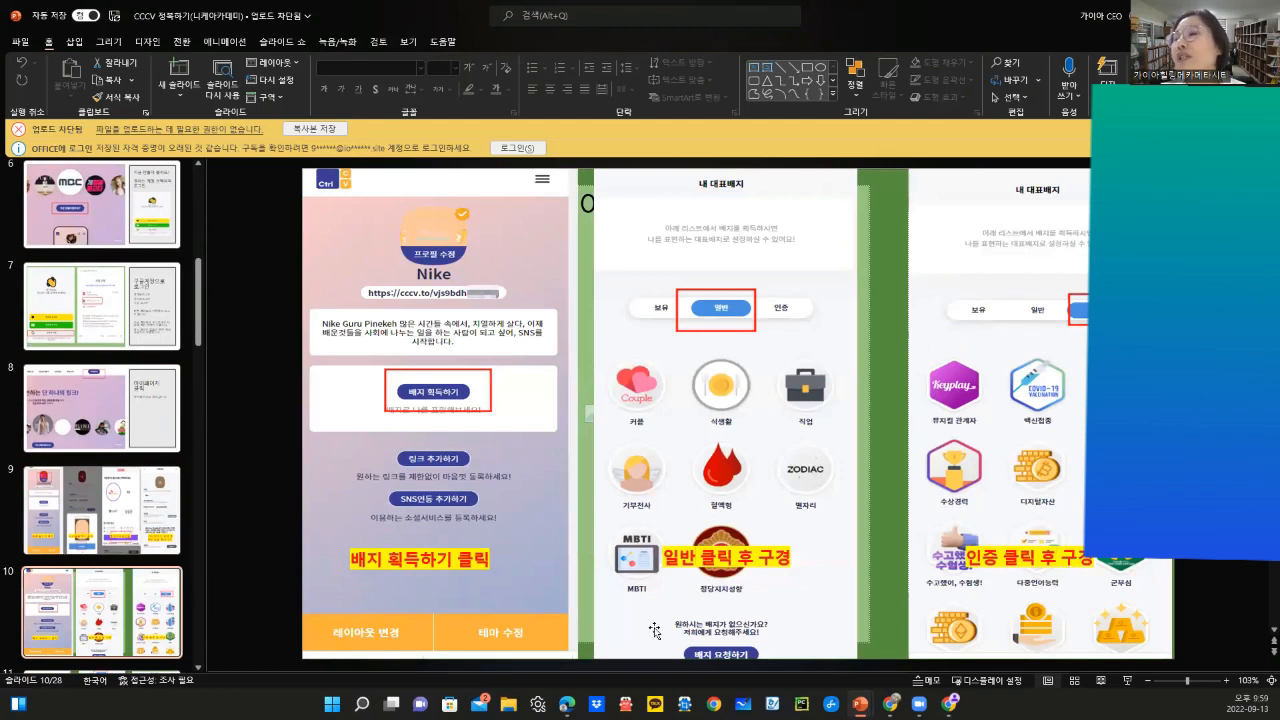
pyautogui.scroll(-2, 115, 583)
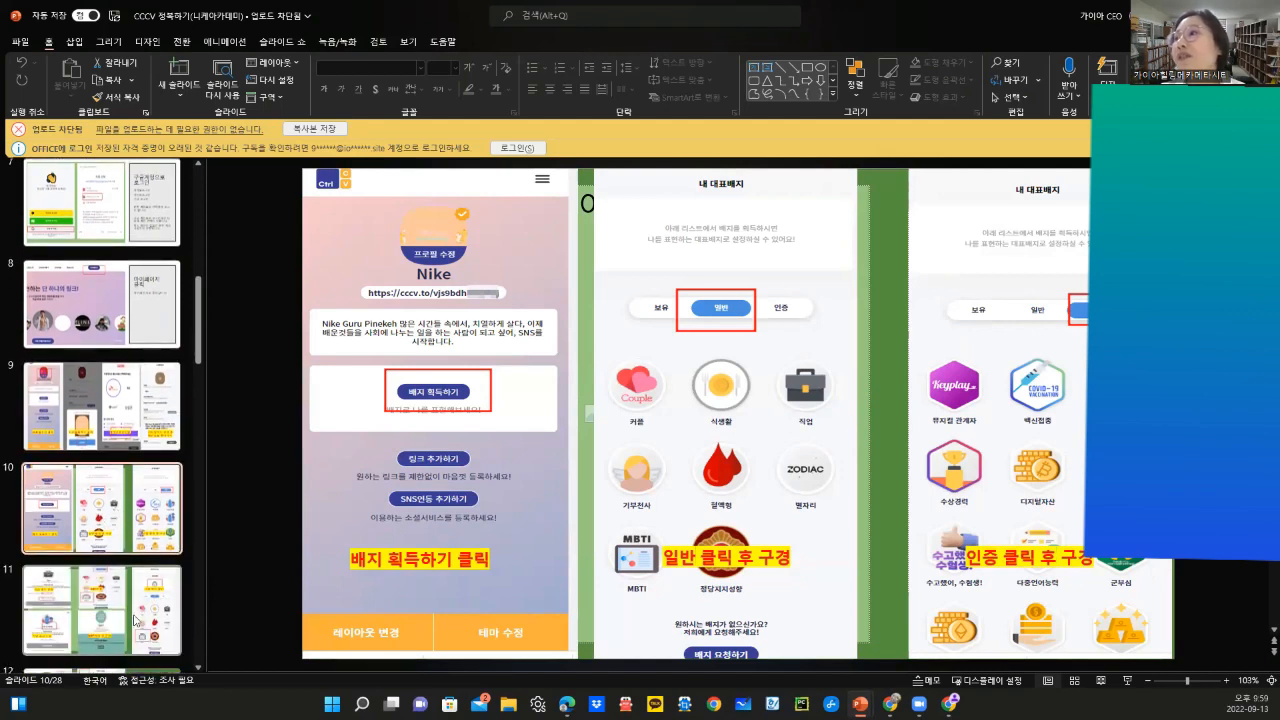
pyautogui.click(134, 620)
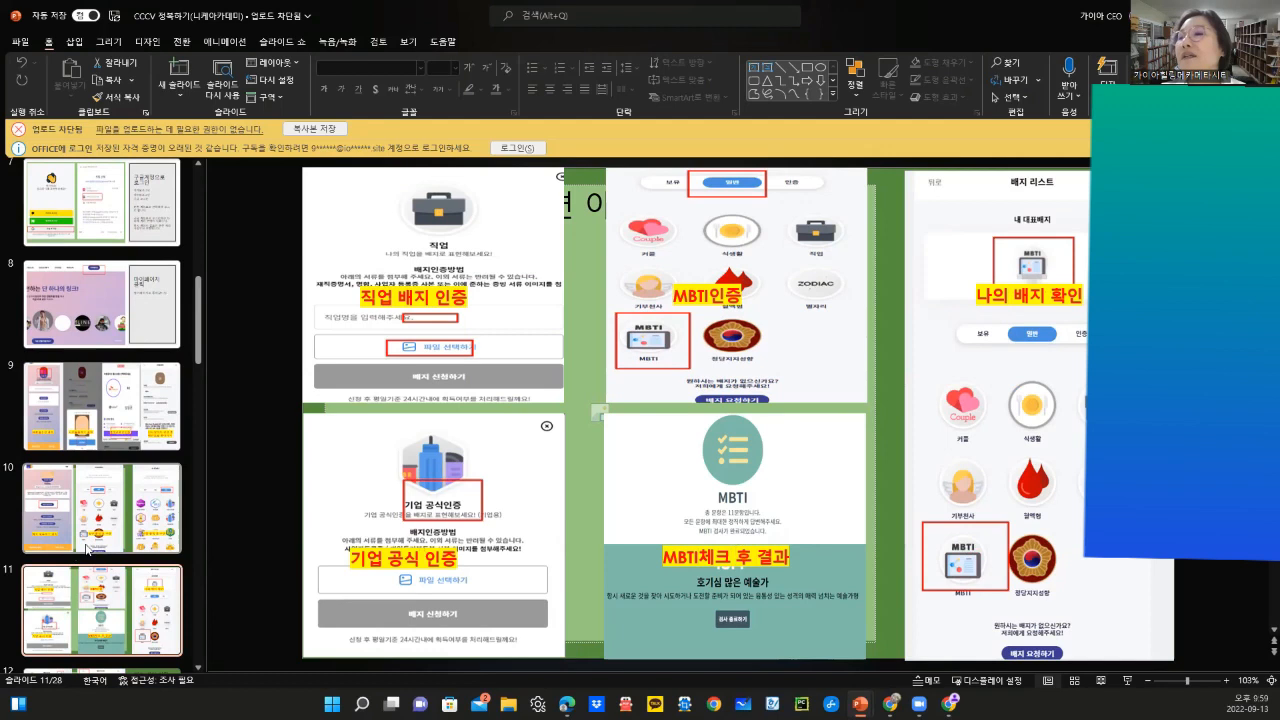
# Step: Review slides 12 to 14 on saving the representative badge, adding links and registering social services
pyautogui.scroll(-1, 90, 550)
pyautogui.scroll(-2, 107, 563)
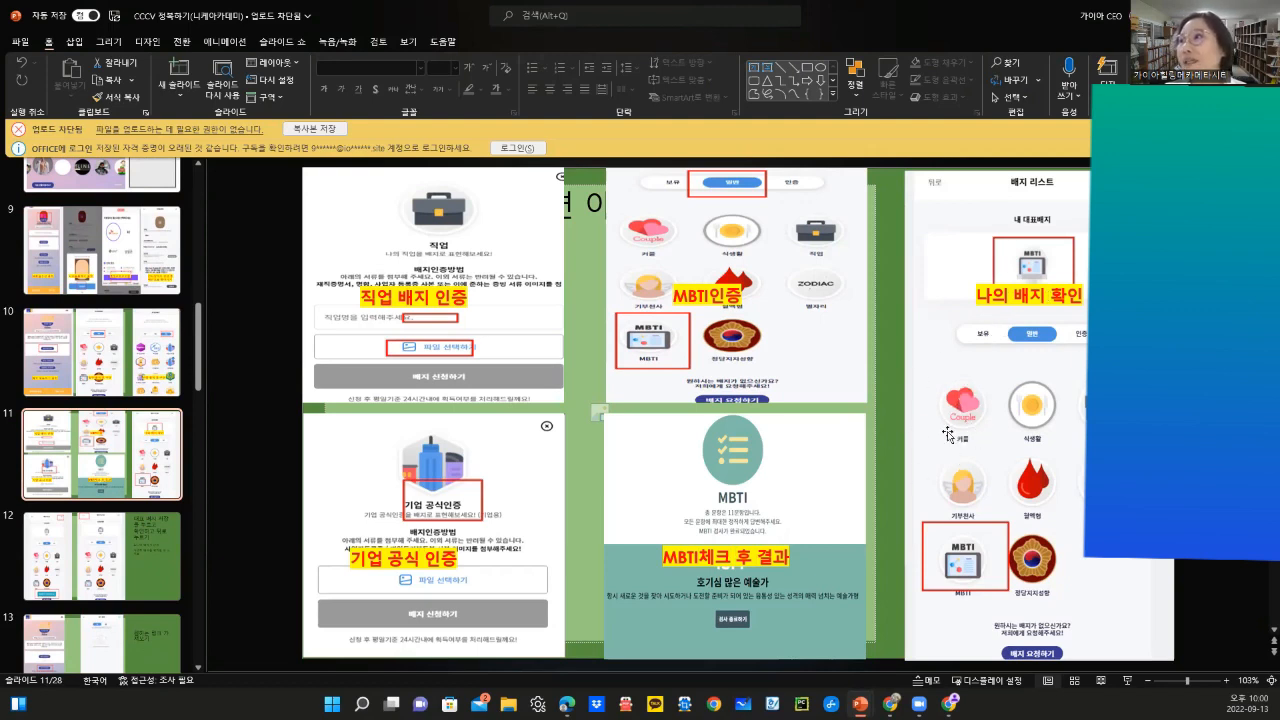
pyautogui.click(122, 558)
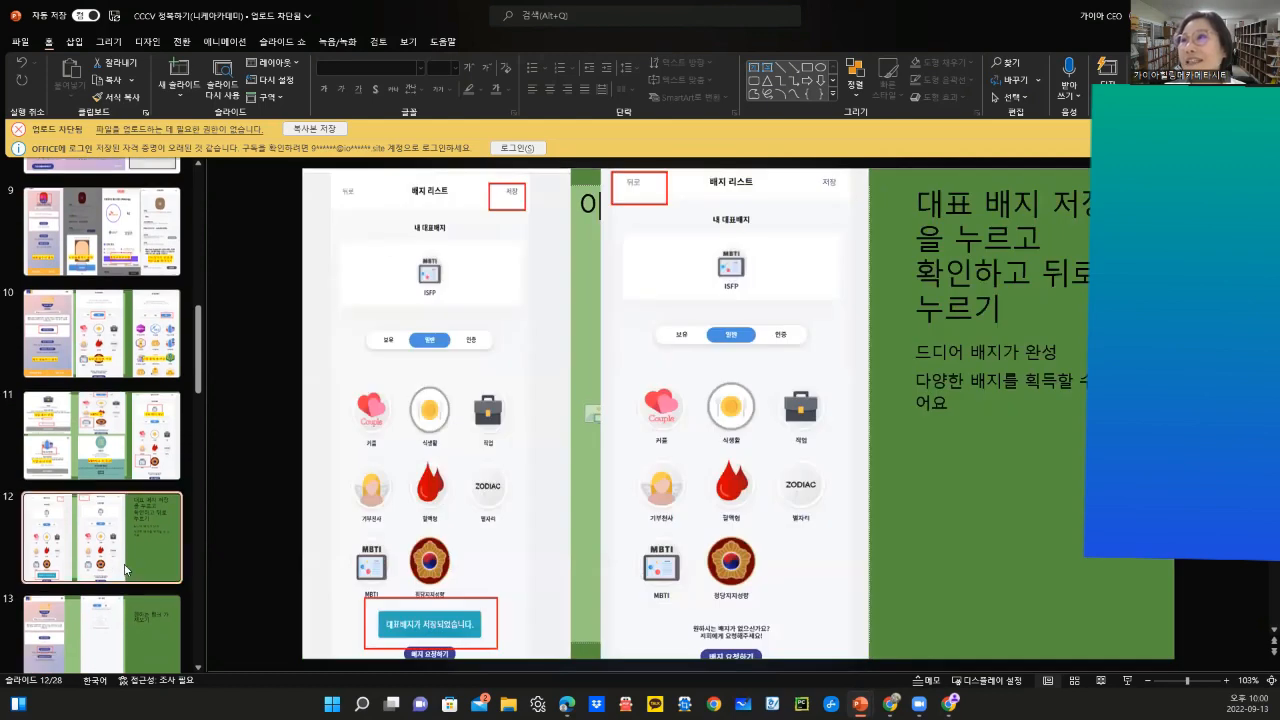
pyautogui.scroll(-1, 124, 565)
pyautogui.click(125, 570)
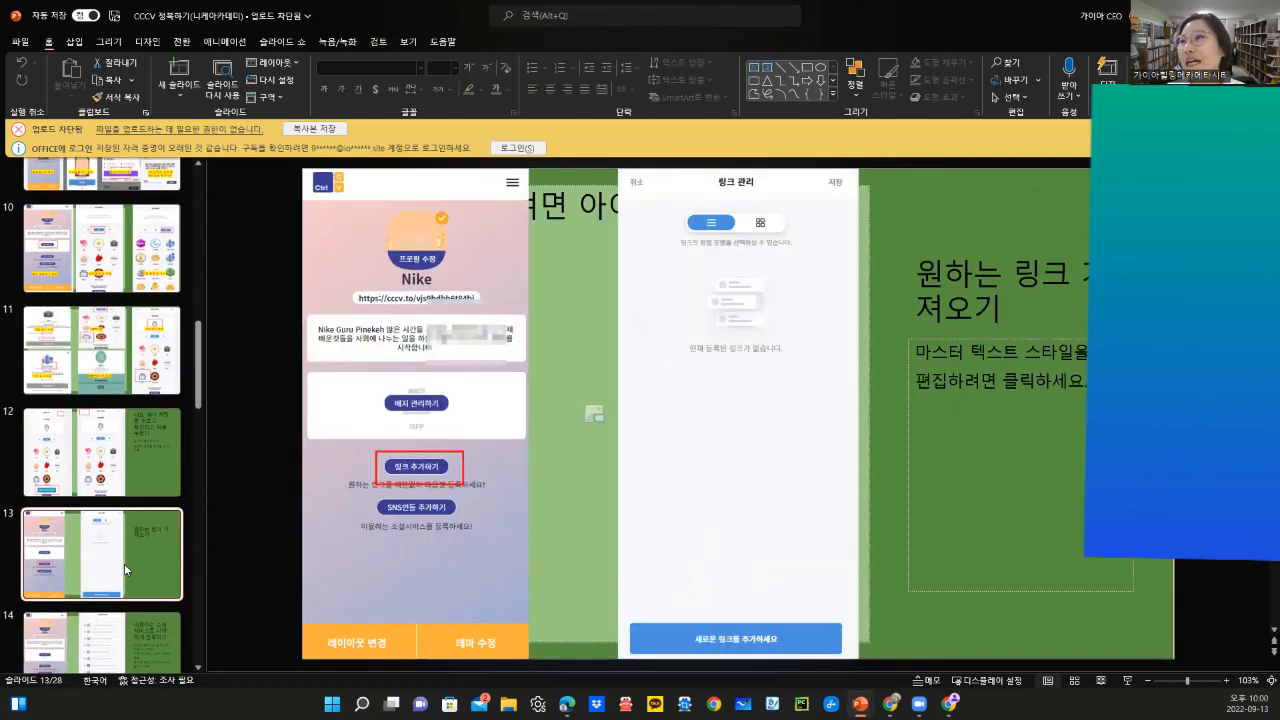
pyautogui.scroll(-1, 125, 570)
pyautogui.click(137, 603)
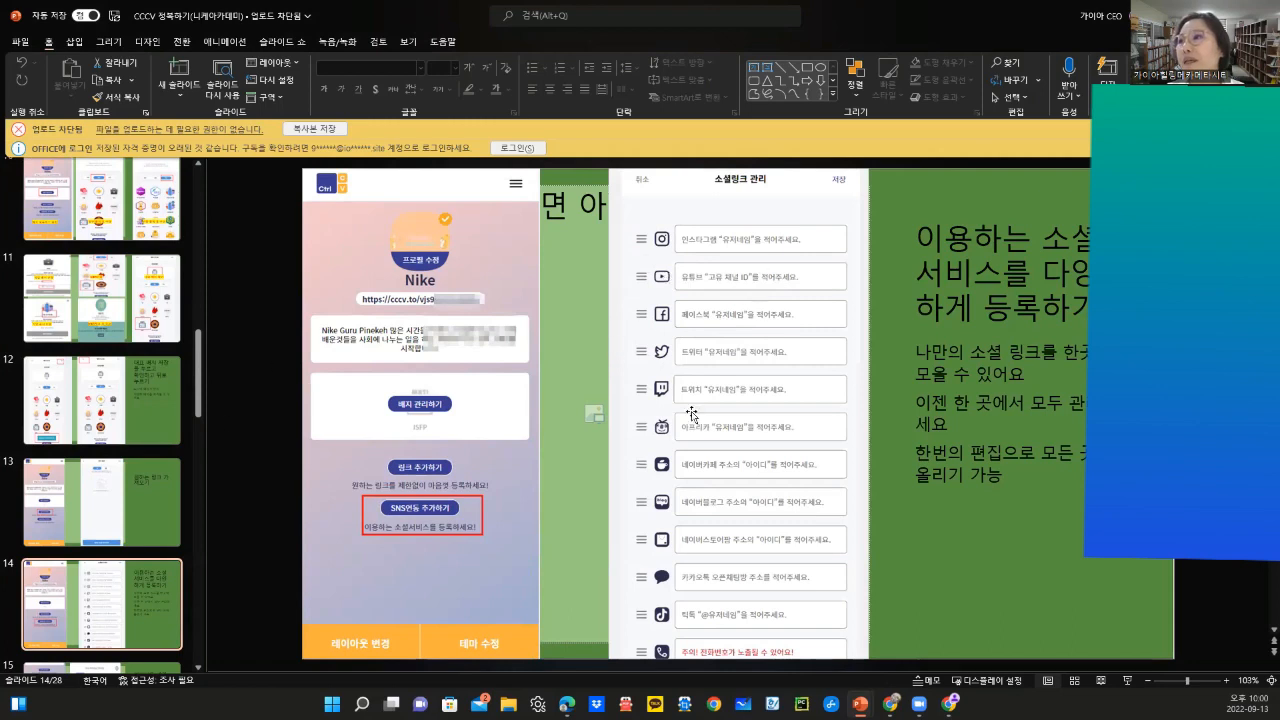
# Step: Review slides 13 to 16 on adding links, registering social services, changing the layout and theme, and using the menu features
pyautogui.click(146, 487)
pyautogui.scroll(-1, 146, 487)
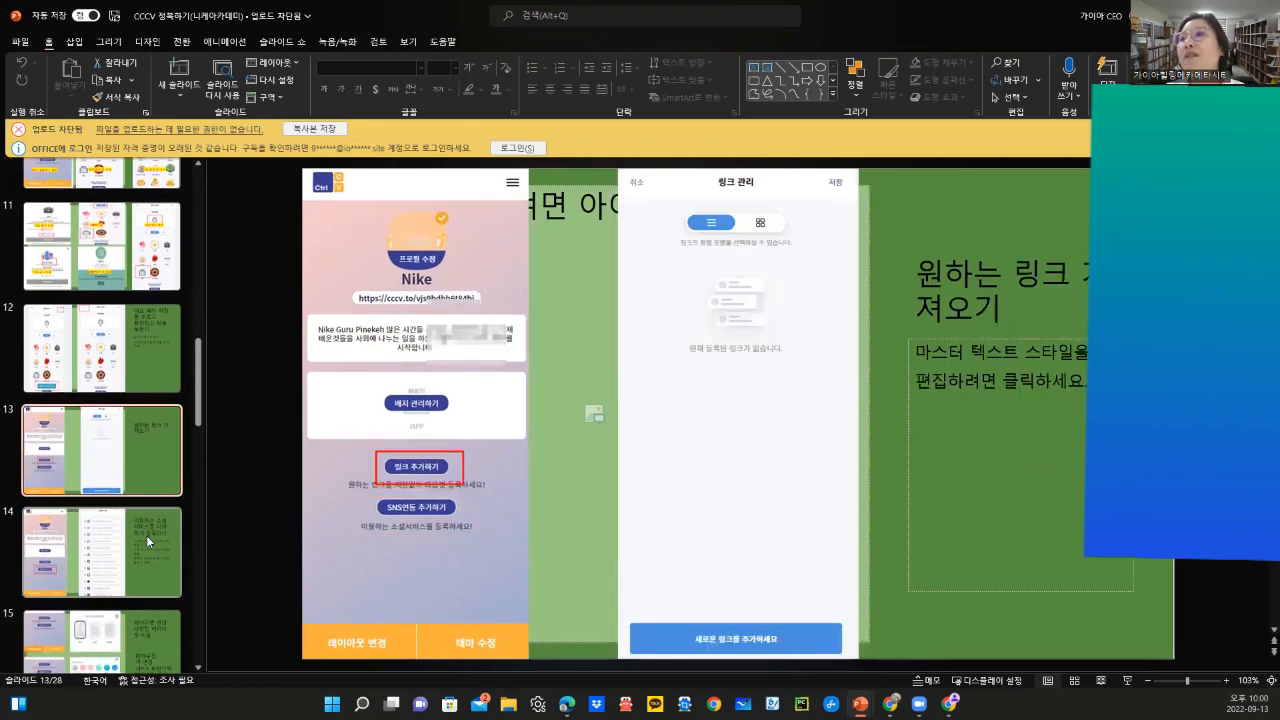
pyautogui.click(146, 535)
pyautogui.scroll(-2, 149, 535)
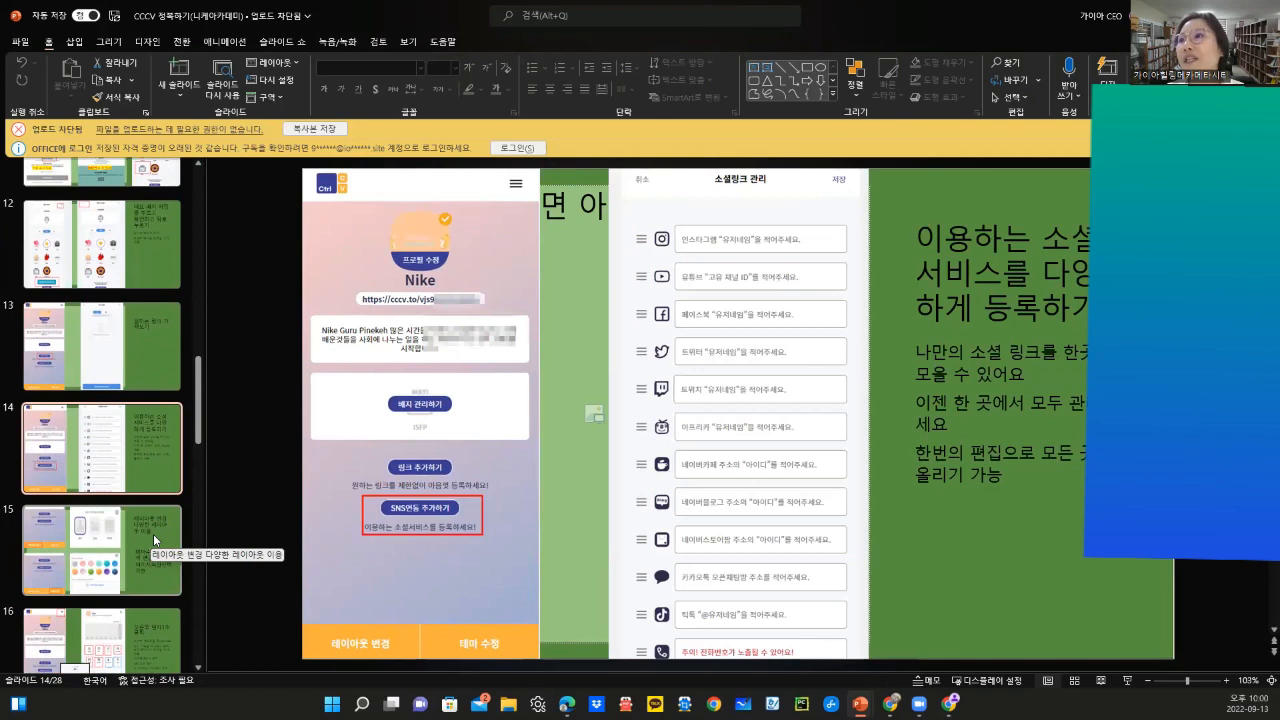
pyautogui.click(156, 575)
pyautogui.scroll(-2, 157, 570)
pyautogui.scroll(-1, 158, 565)
pyautogui.click(137, 553)
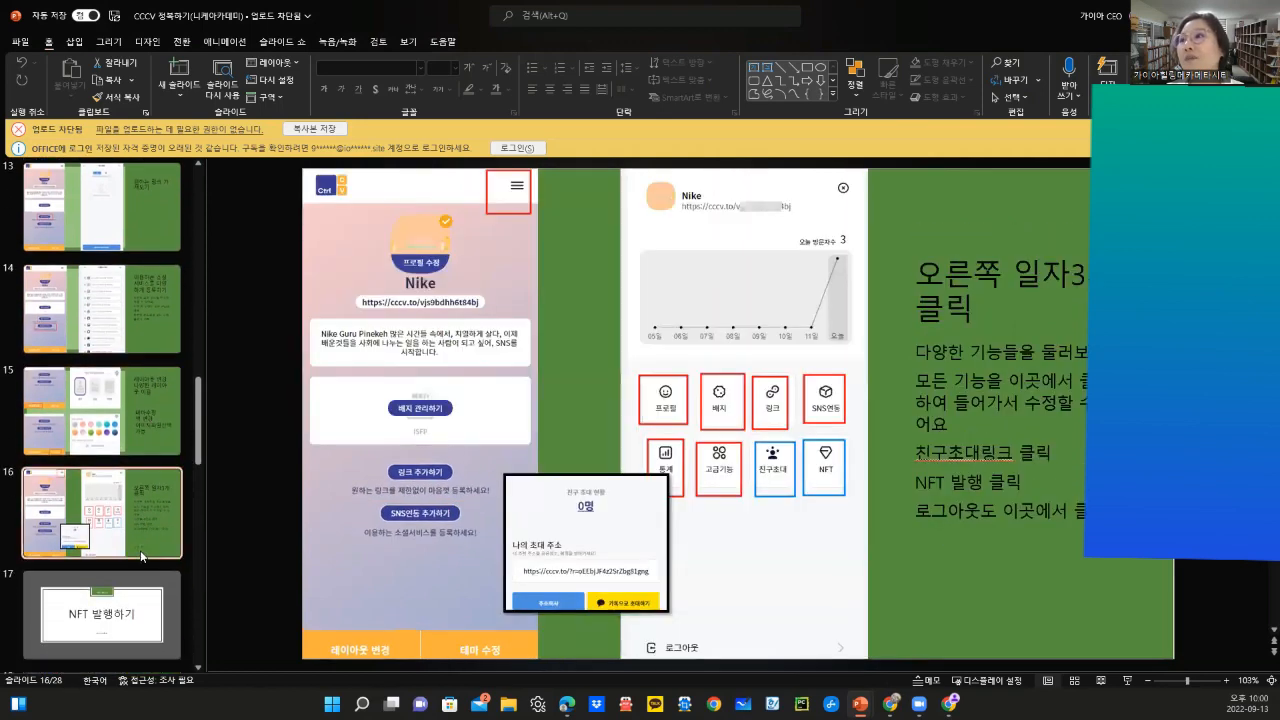
# Step: Review slides 17 to 20 on opening CCCV NFT, starting NFT 발행 and choosing the artwork file
pyautogui.scroll(-1, 141, 555)
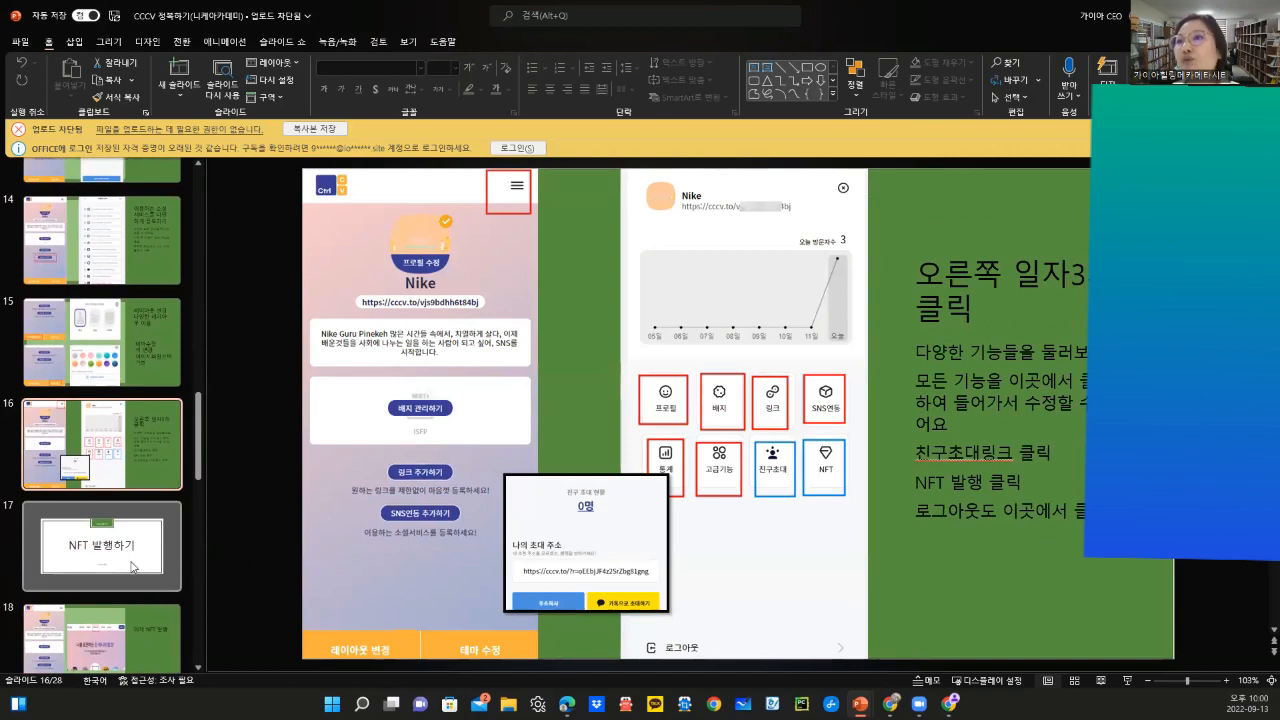
pyautogui.click(131, 557)
pyautogui.scroll(-2, 129, 555)
pyautogui.click(125, 531)
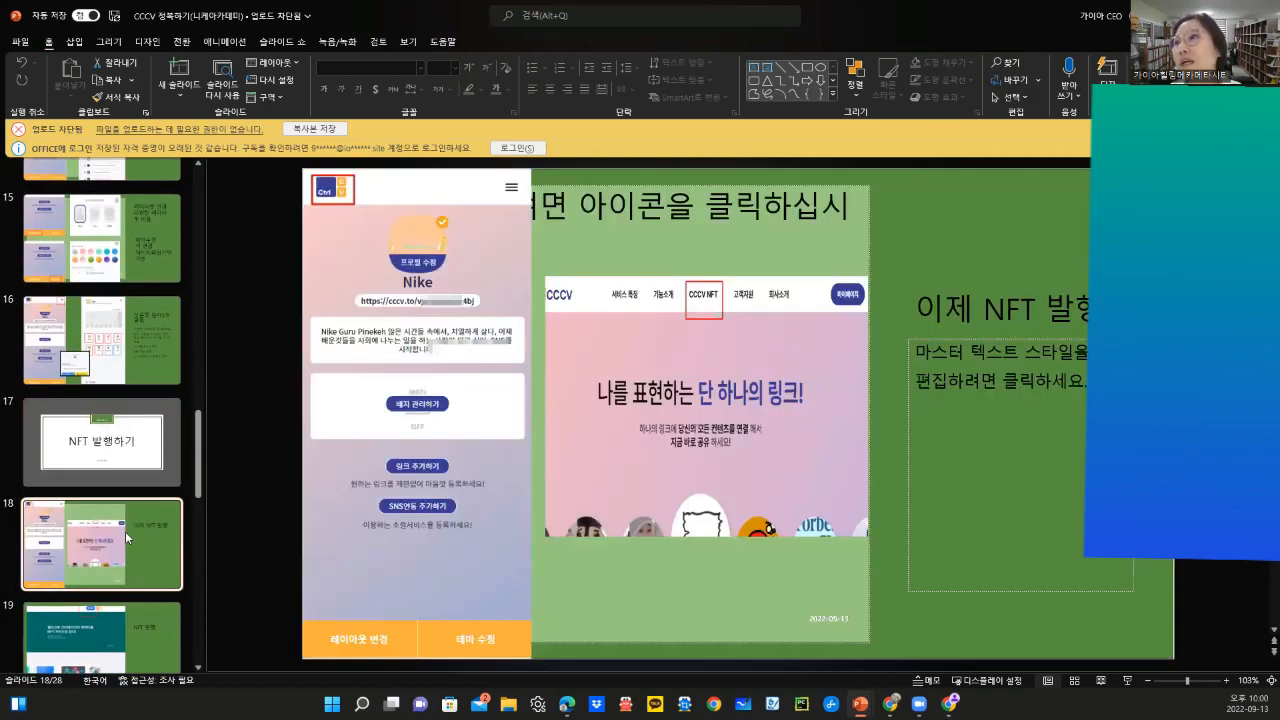
pyautogui.scroll(-1, 125, 531)
pyautogui.click(129, 580)
pyautogui.scroll(-1, 129, 580)
pyautogui.click(132, 586)
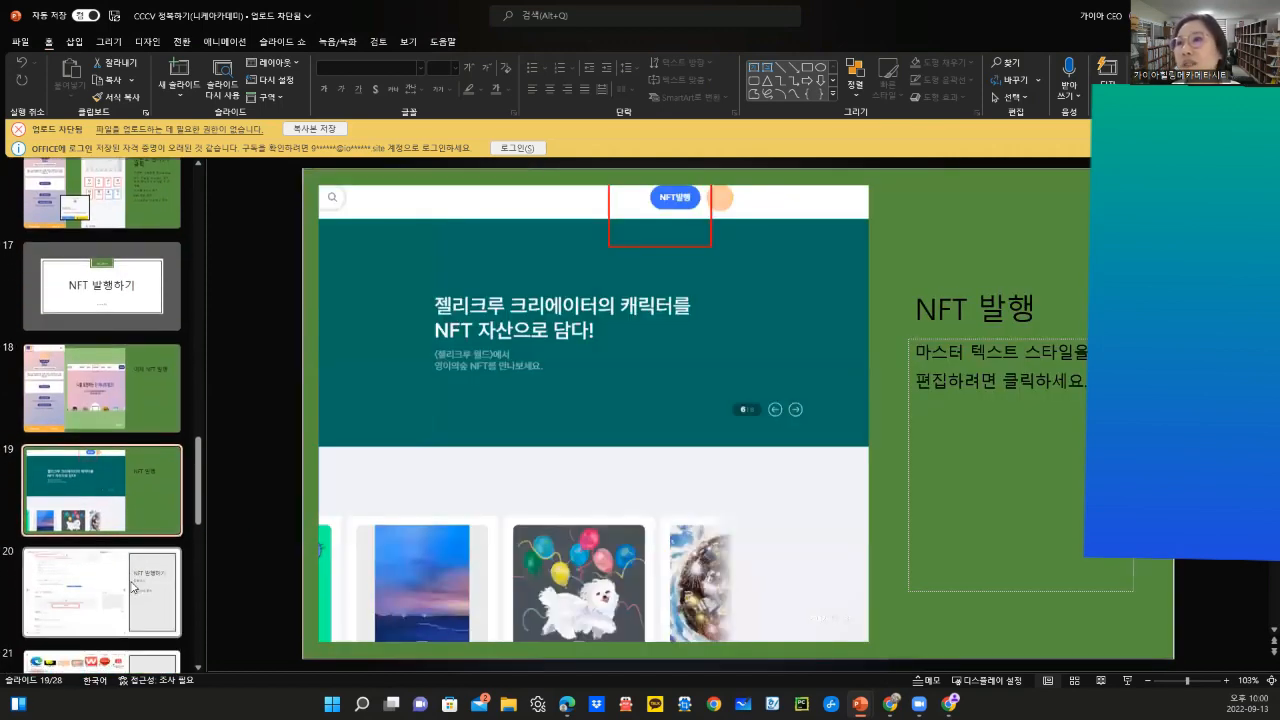
# Step: Review slides 21 to 23 on loading the photo, filling in the artwork details and registering the sale
pyautogui.scroll(-1, 132, 586)
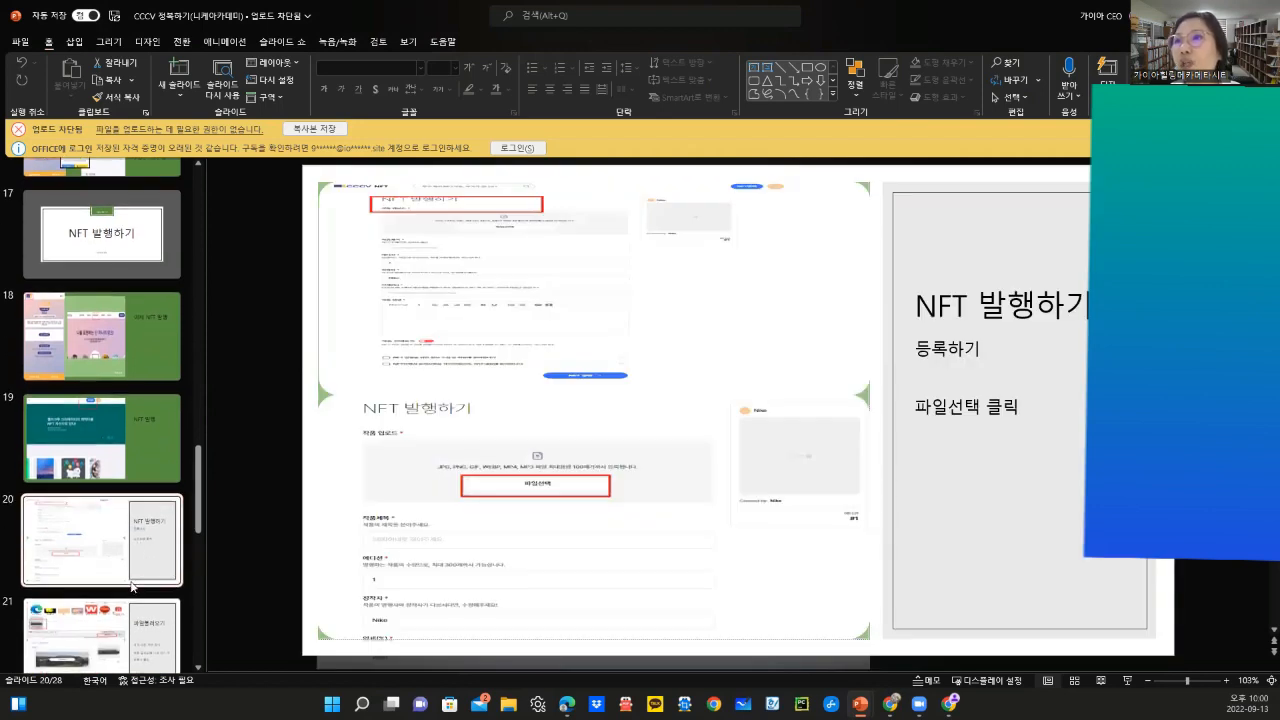
pyautogui.scroll(-1, 146, 568)
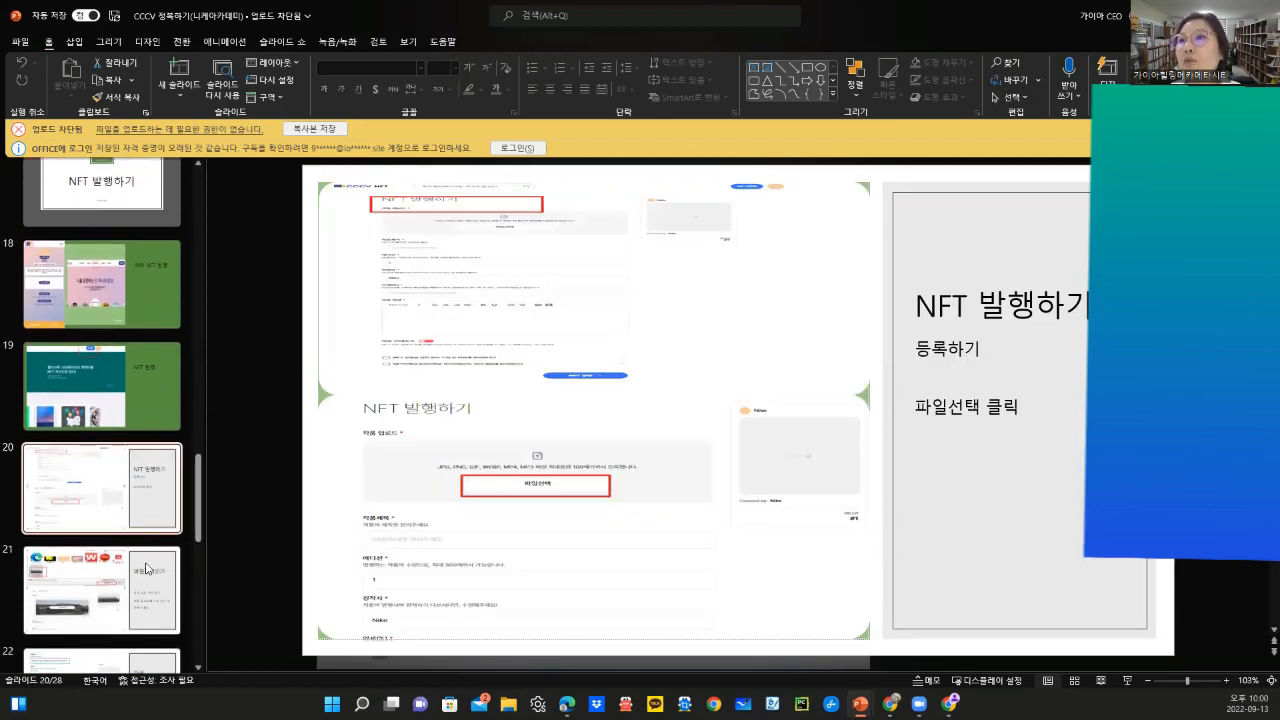
pyautogui.click(146, 568)
pyautogui.scroll(-2, 146, 568)
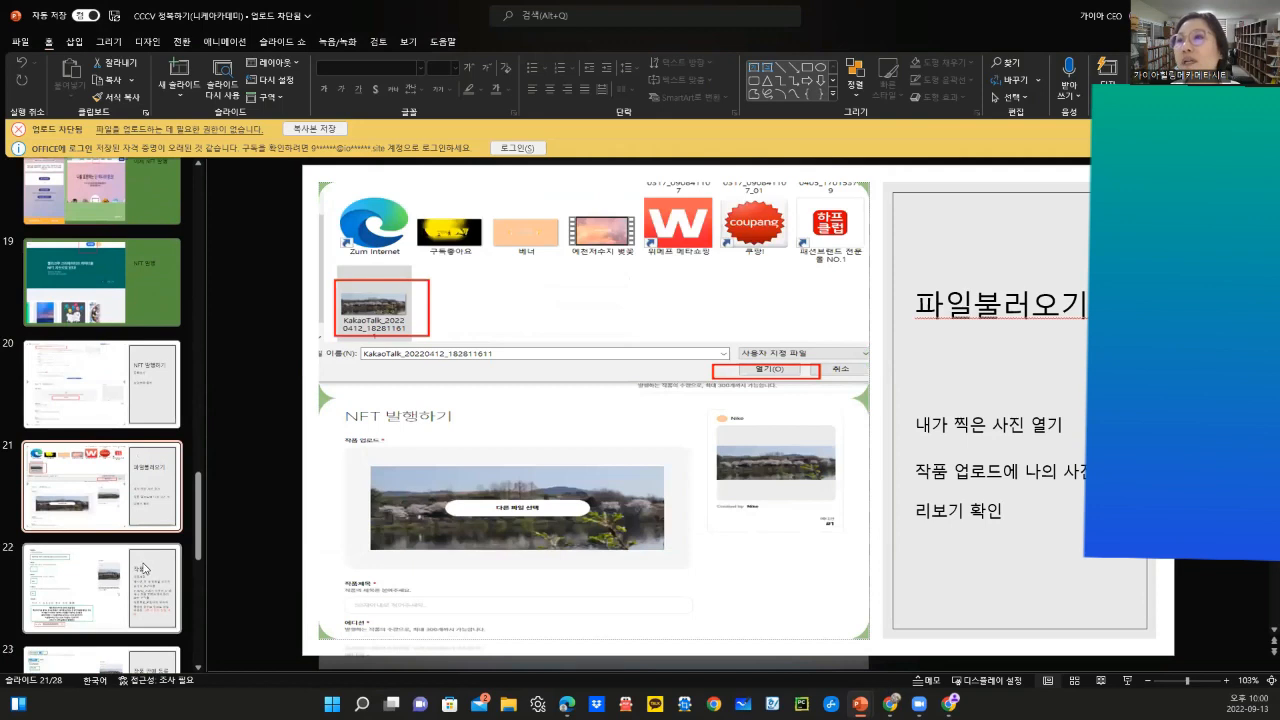
pyautogui.click(146, 568)
pyautogui.scroll(-2, 146, 568)
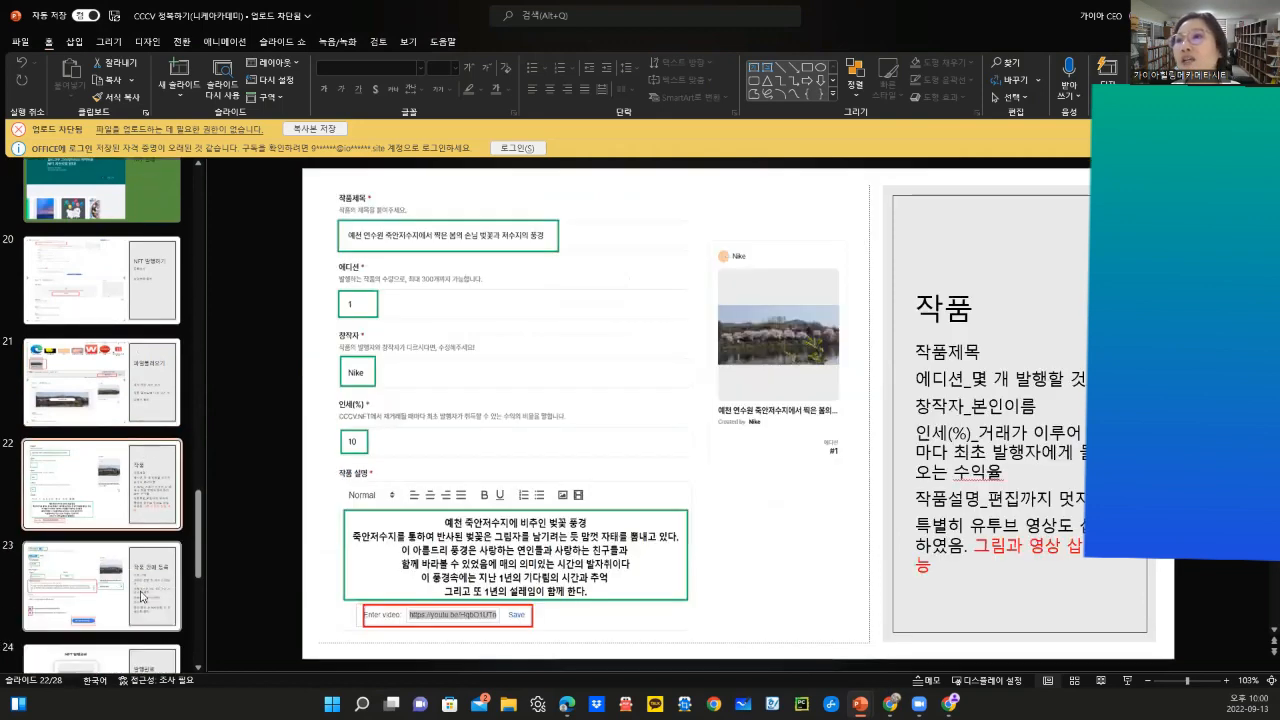
pyautogui.click(142, 596)
pyautogui.scroll(-2, 143, 595)
# Step: Review slides 24 and 25 on the completed issue and artwork description, and go to closing slide 28
pyautogui.click(144, 594)
pyautogui.scroll(-2, 144, 594)
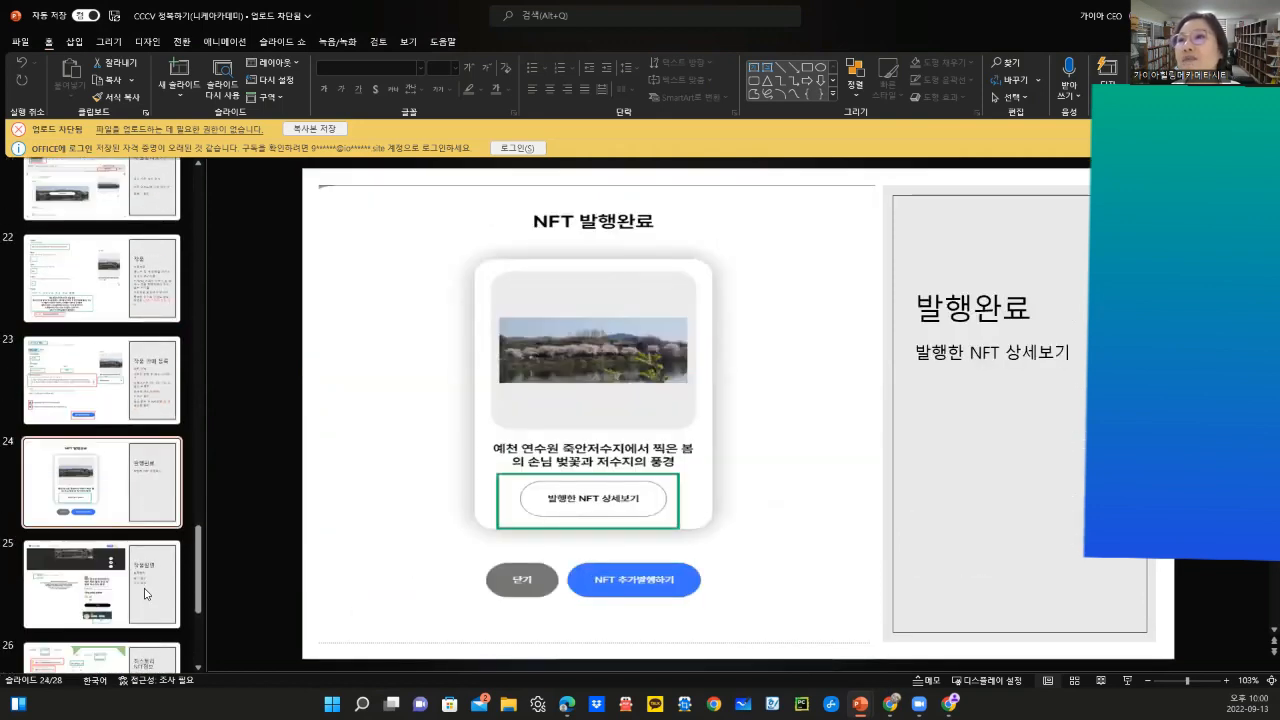
pyautogui.click(147, 594)
pyautogui.scroll(-4, 147, 594)
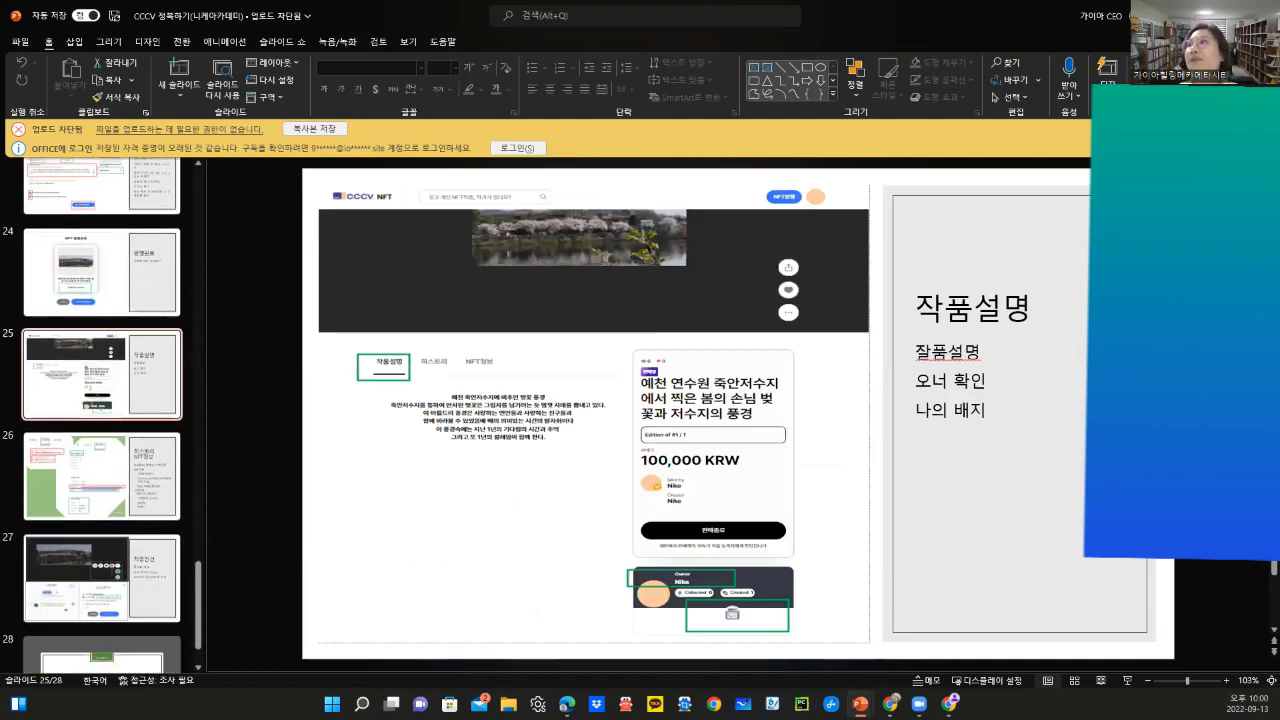
pyautogui.scroll(-2, 135, 544)
pyautogui.click(140, 575)
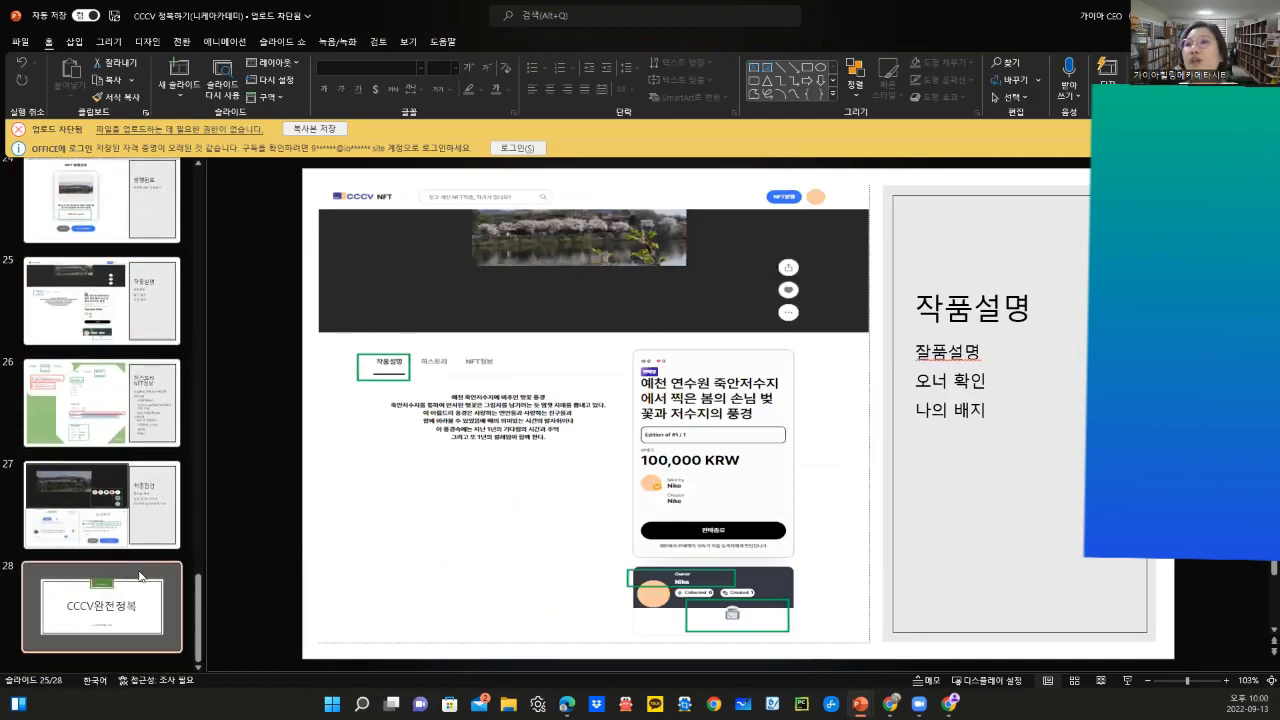
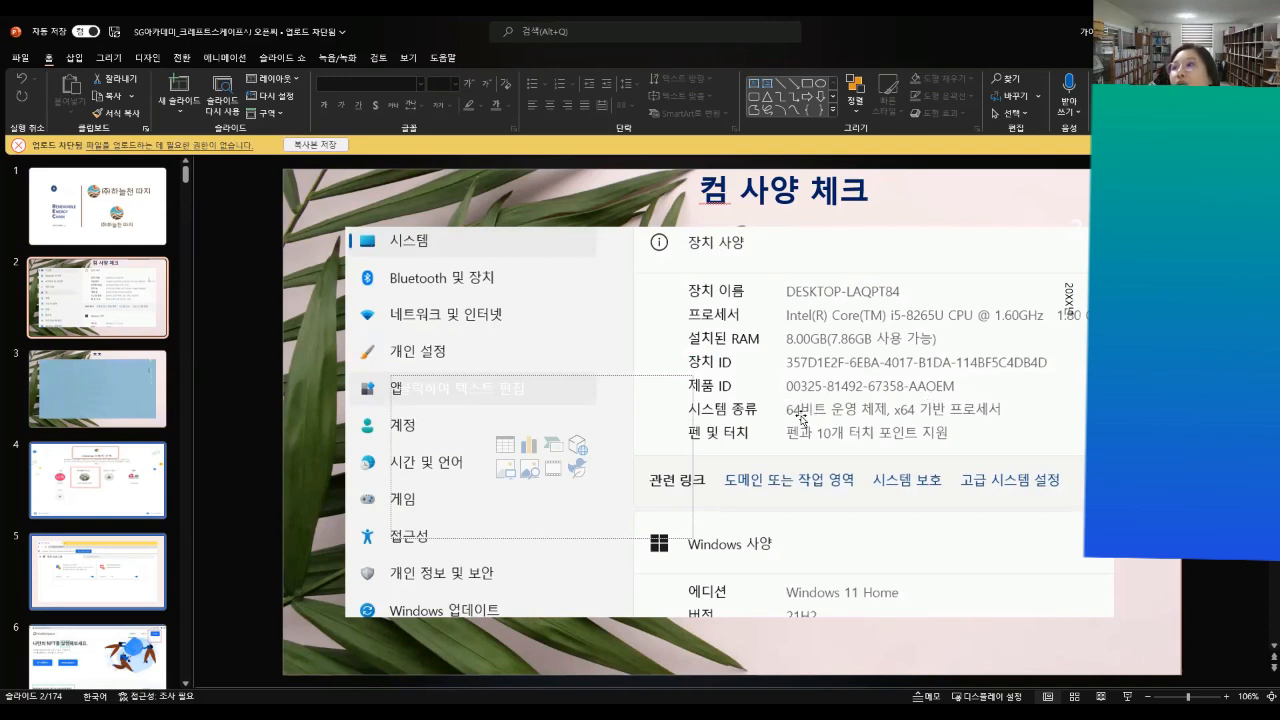
# Step: Review slides 3 to 6 of the Krafterspace presentation, covering Chrome user selection, extensions and the Krafterspace home page
pyautogui.click(82, 374)
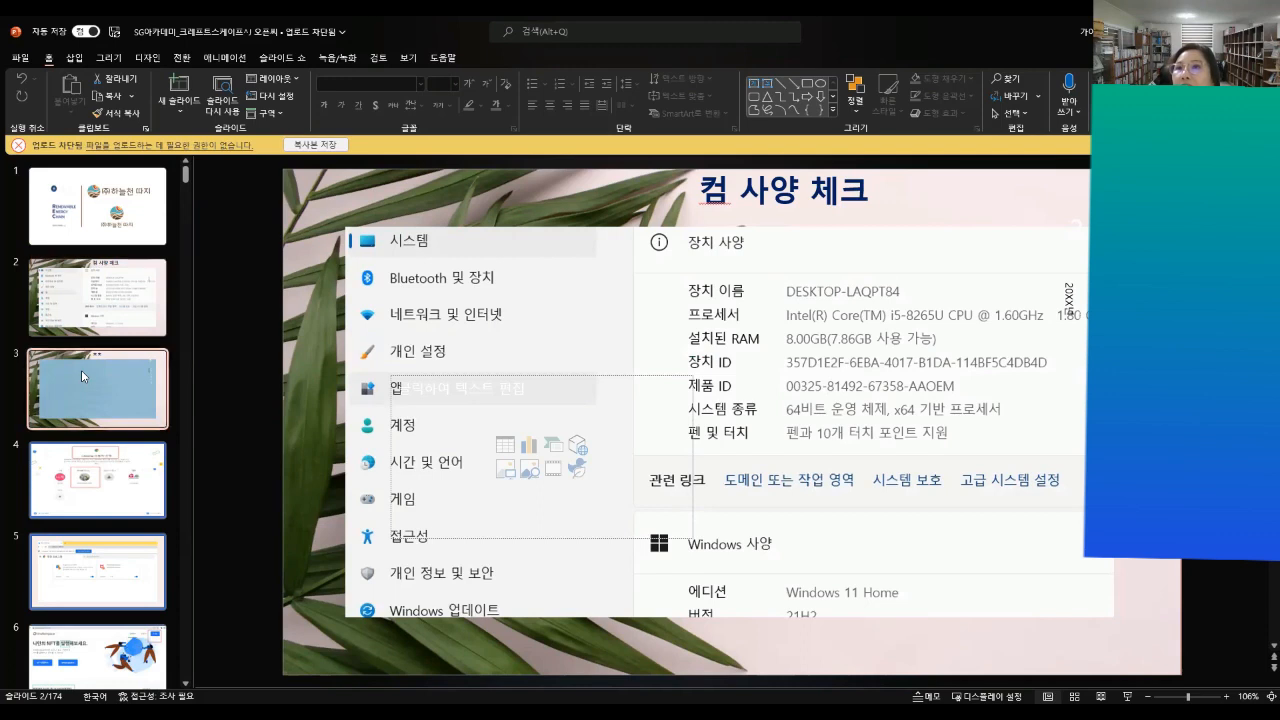
pyautogui.click(86, 490)
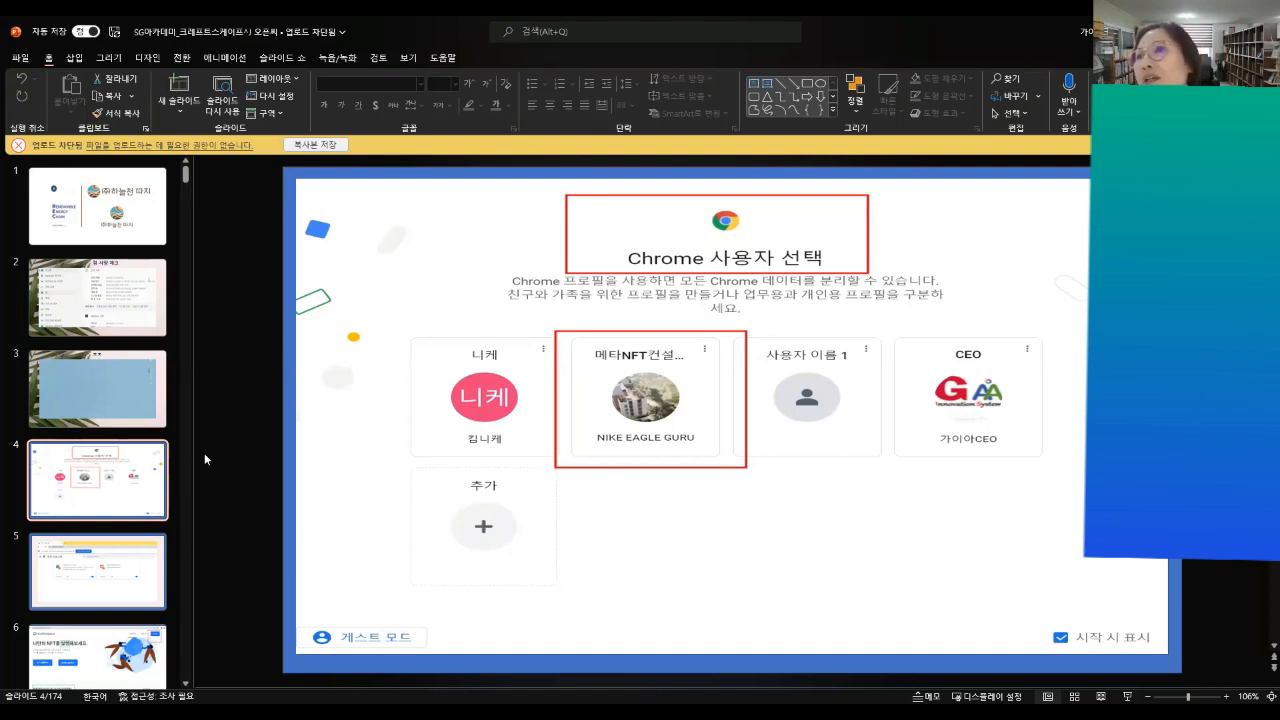
pyautogui.scroll(-2, 117, 499)
pyautogui.click(117, 499)
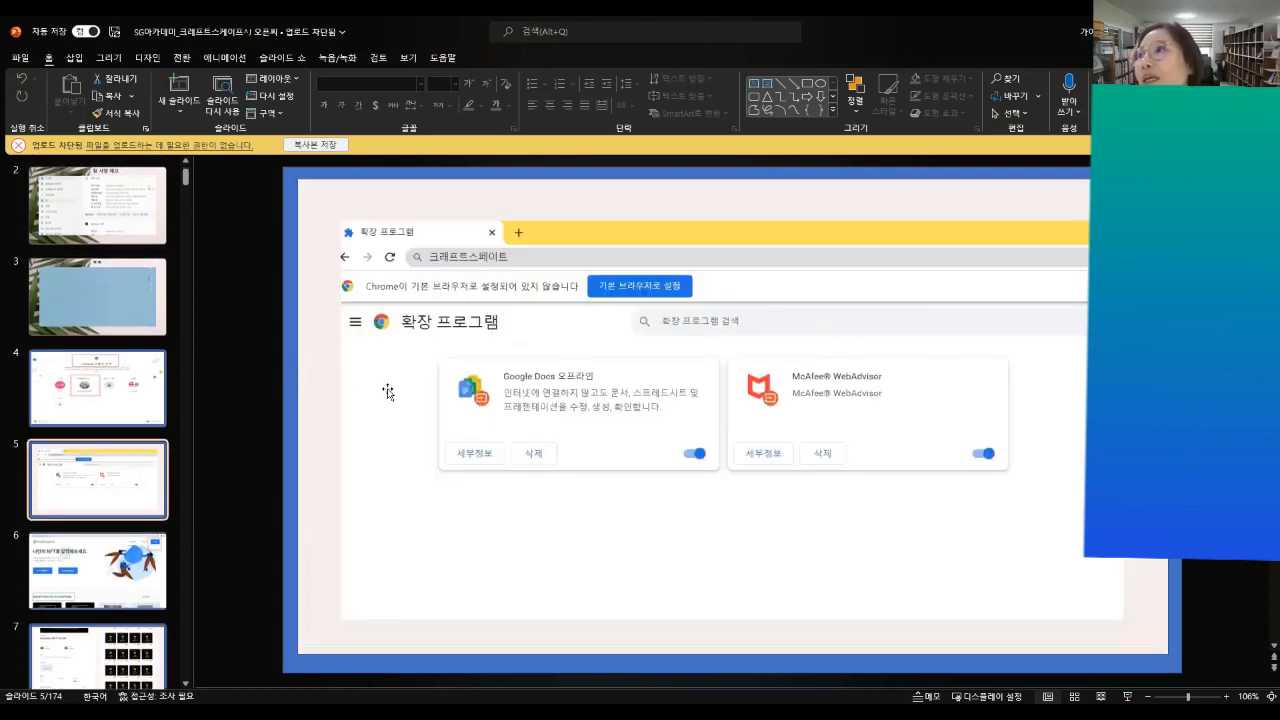
pyautogui.click(120, 583)
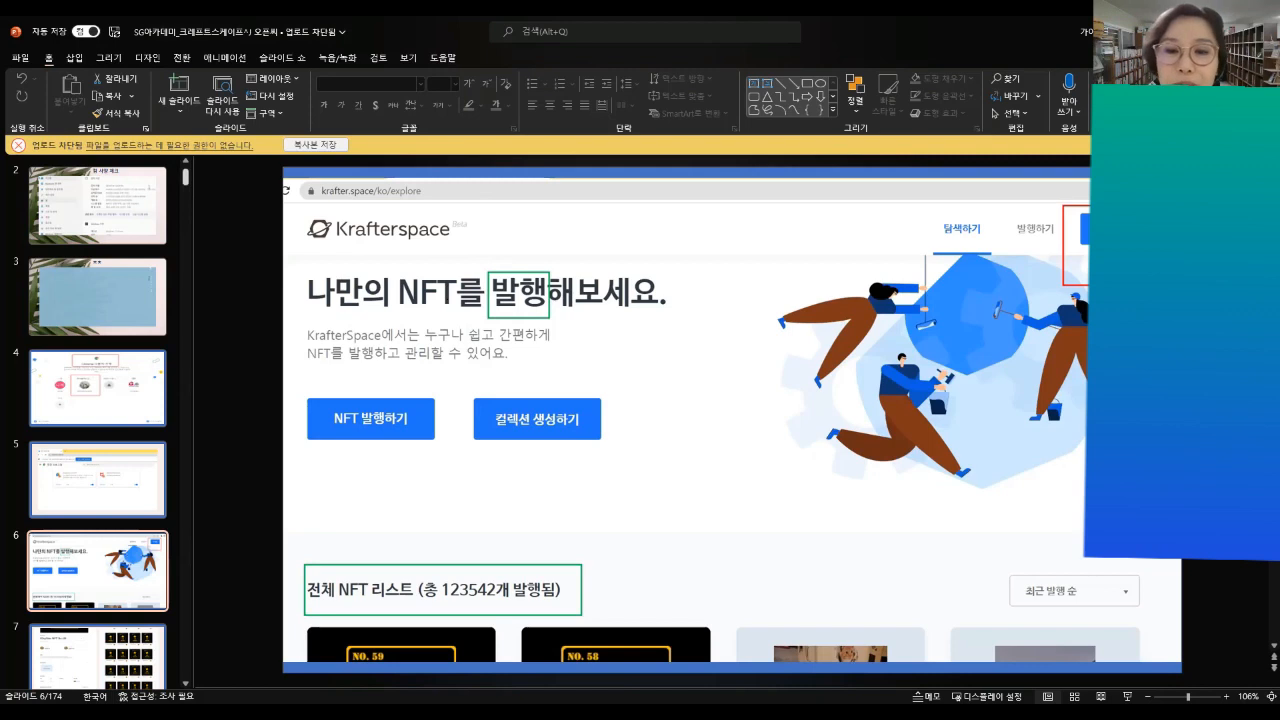
# Step: Review slides 7 and 8 on the KlayStar NFT detail pages and the creator's other NFTs
pyautogui.hotkey('alt', 'Tab')
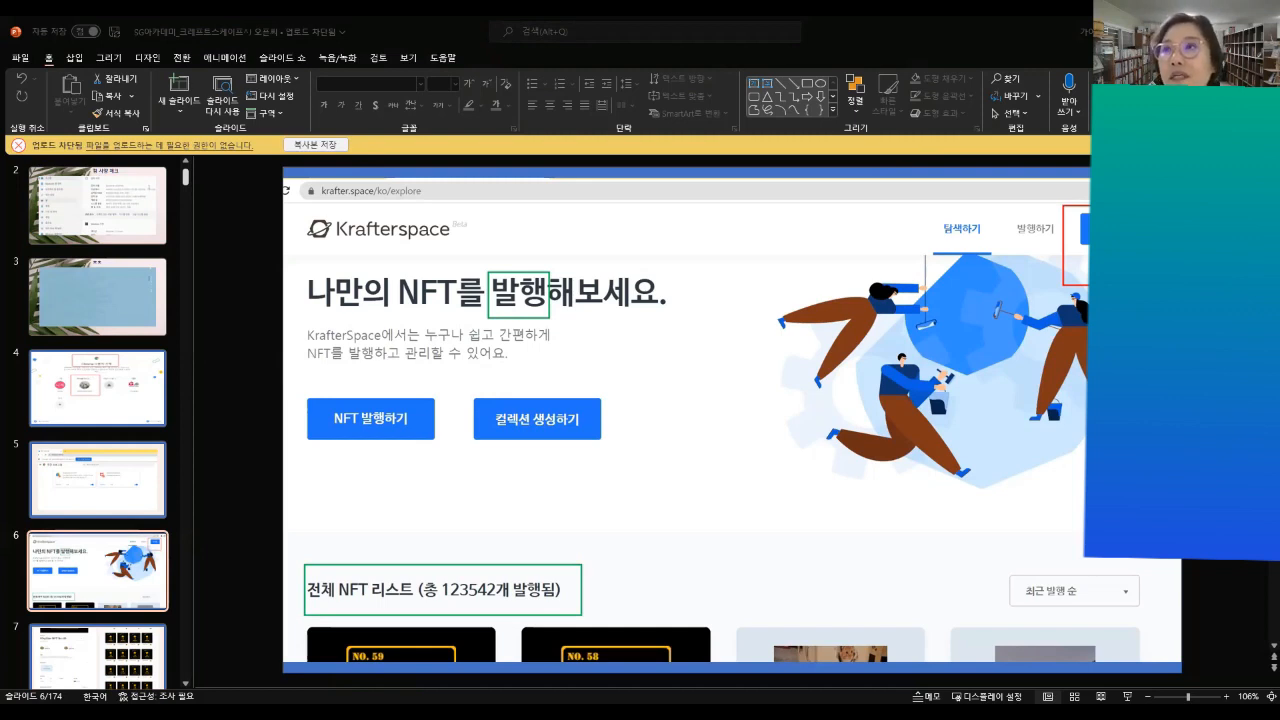
pyautogui.scroll(-2, 119, 418)
pyautogui.click(120, 412)
pyautogui.scroll(-1, 120, 418)
pyautogui.click(120, 418)
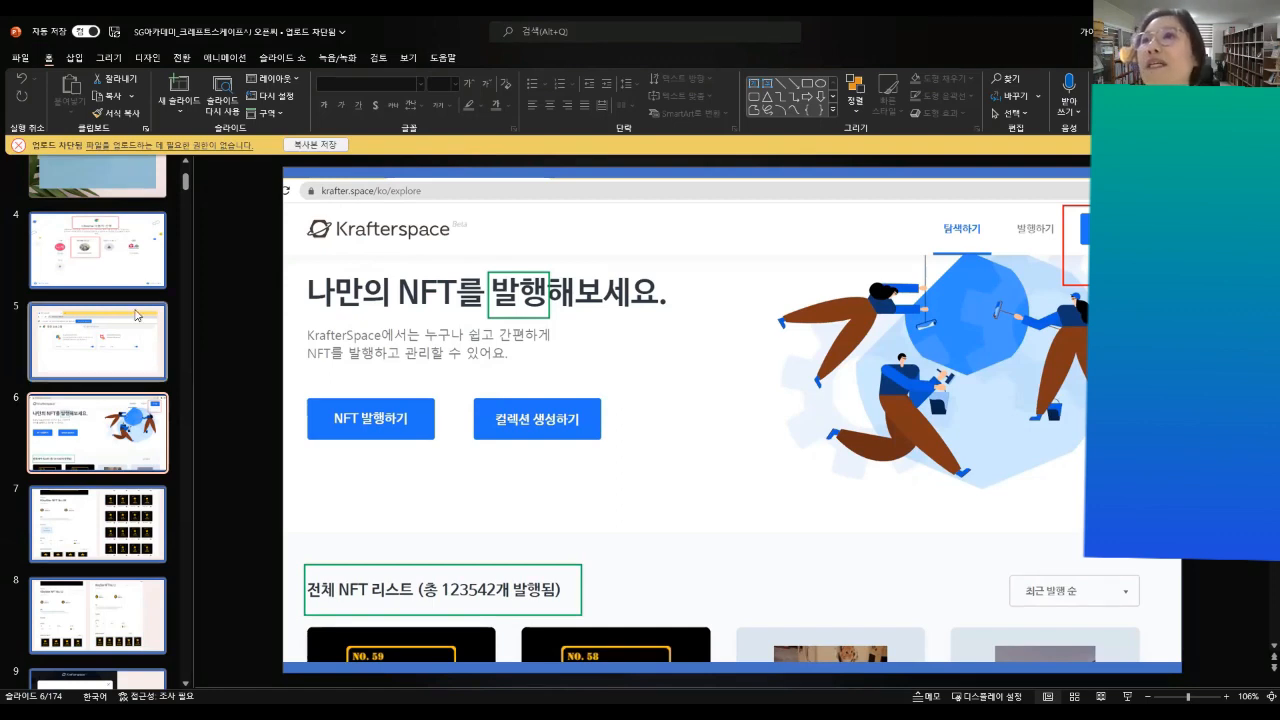
pyautogui.scroll(-1, 127, 434)
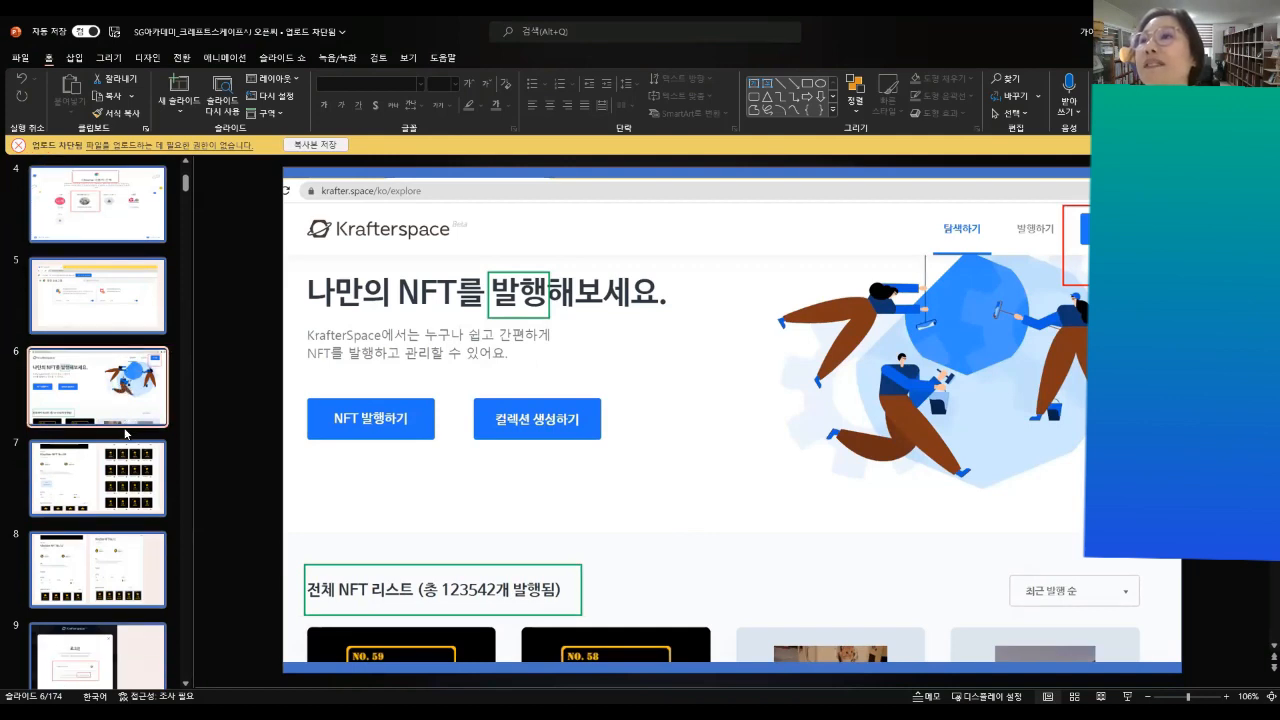
pyautogui.click(134, 495)
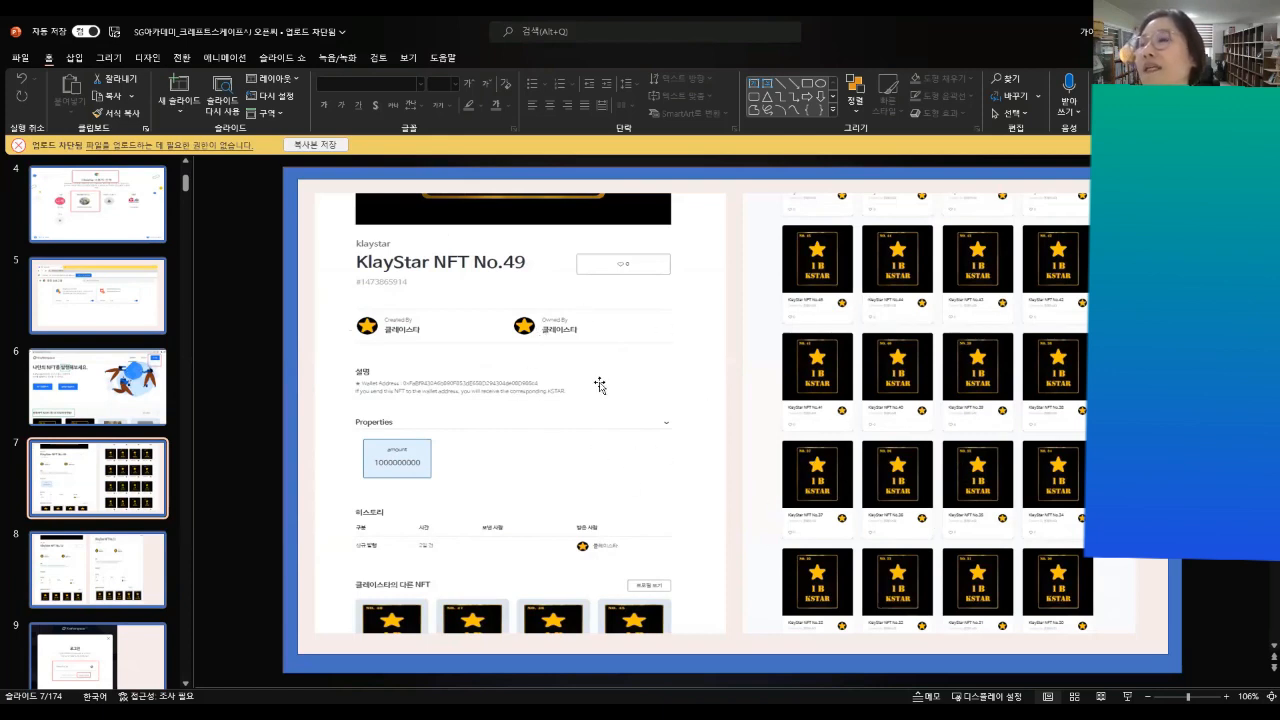
pyautogui.click(116, 568)
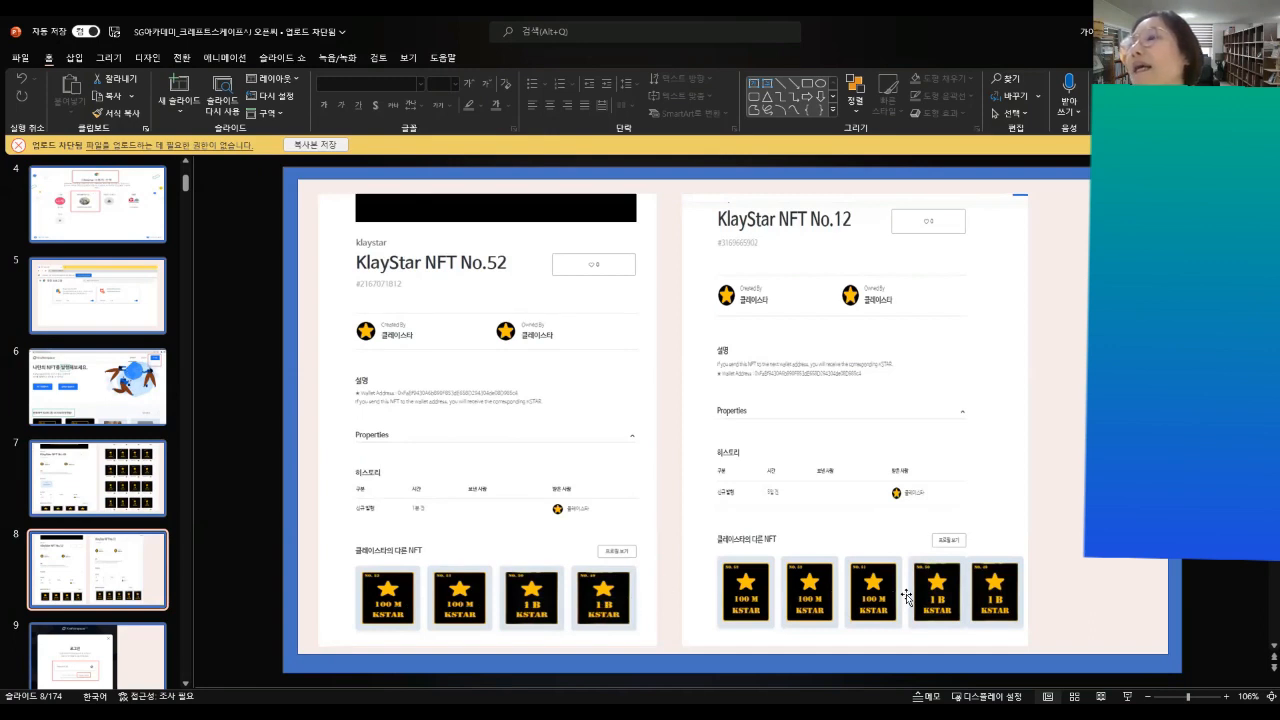
# Step: Examine slide 9 on logging in to Krafterspace with Kaikas, rechecking slide 8 for comparison
pyautogui.scroll(-1, 128, 594)
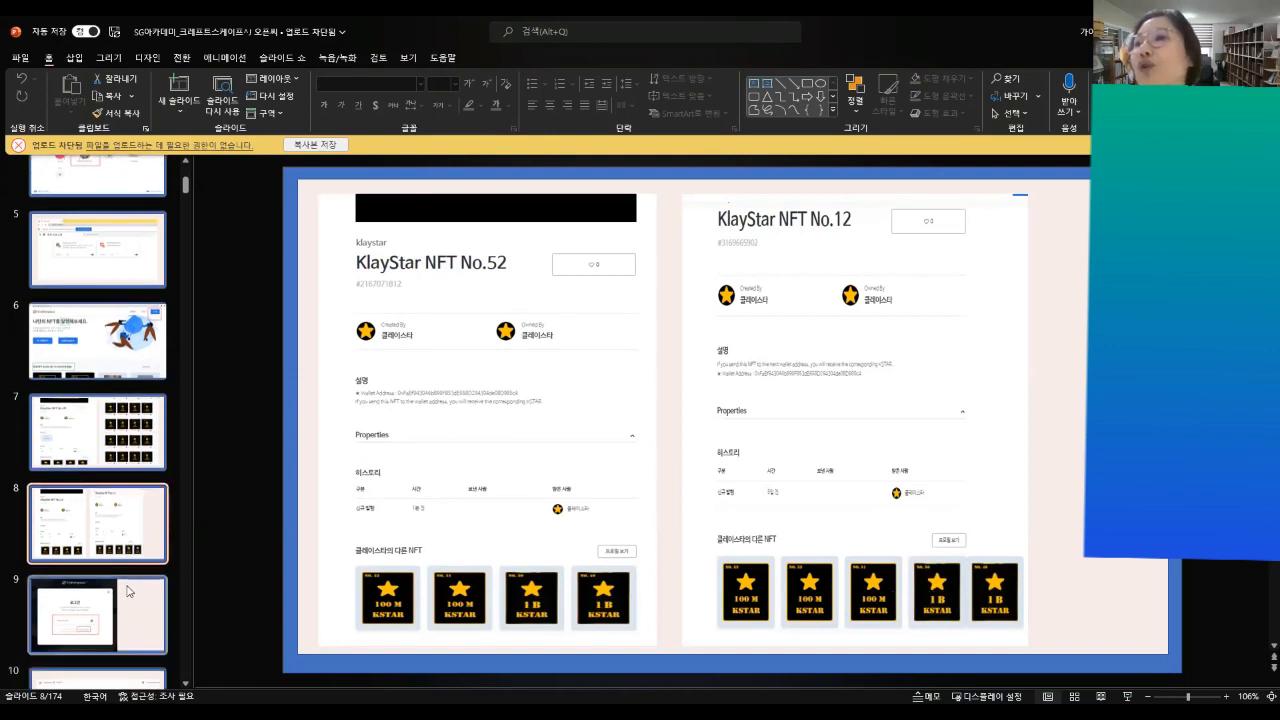
pyautogui.click(128, 615)
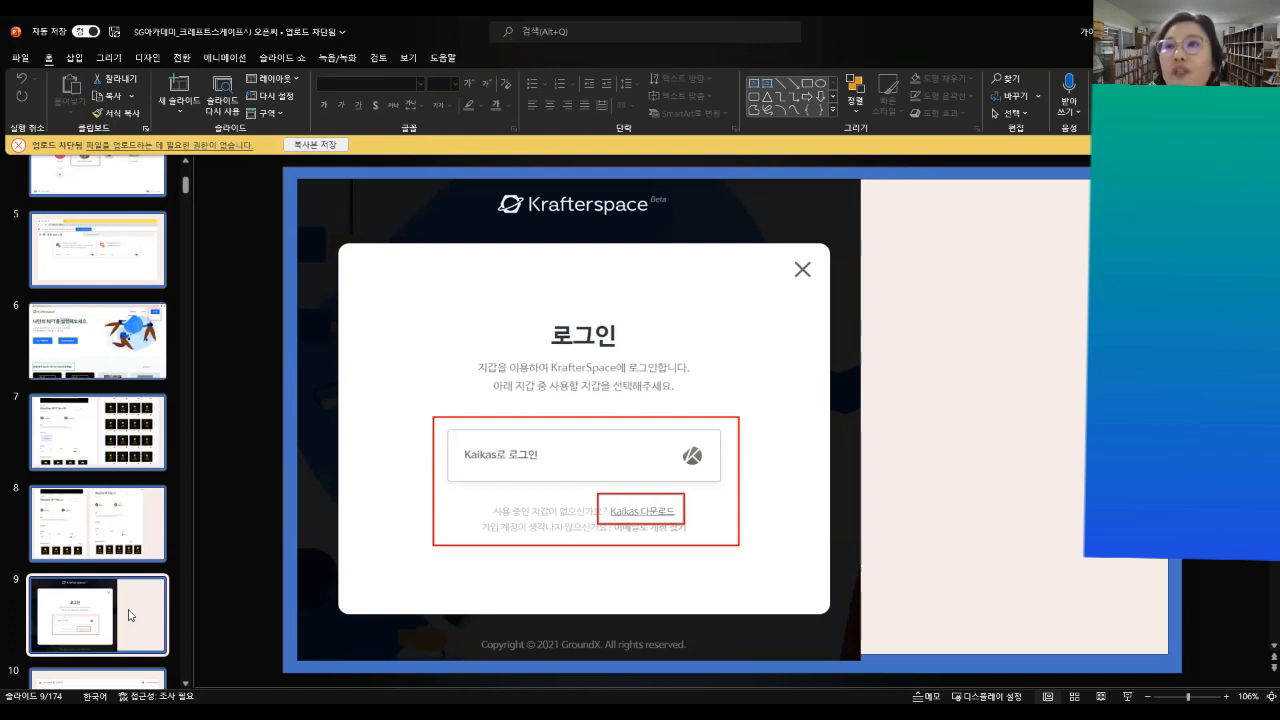
pyautogui.click(126, 509)
pyautogui.scroll(-1, 125, 511)
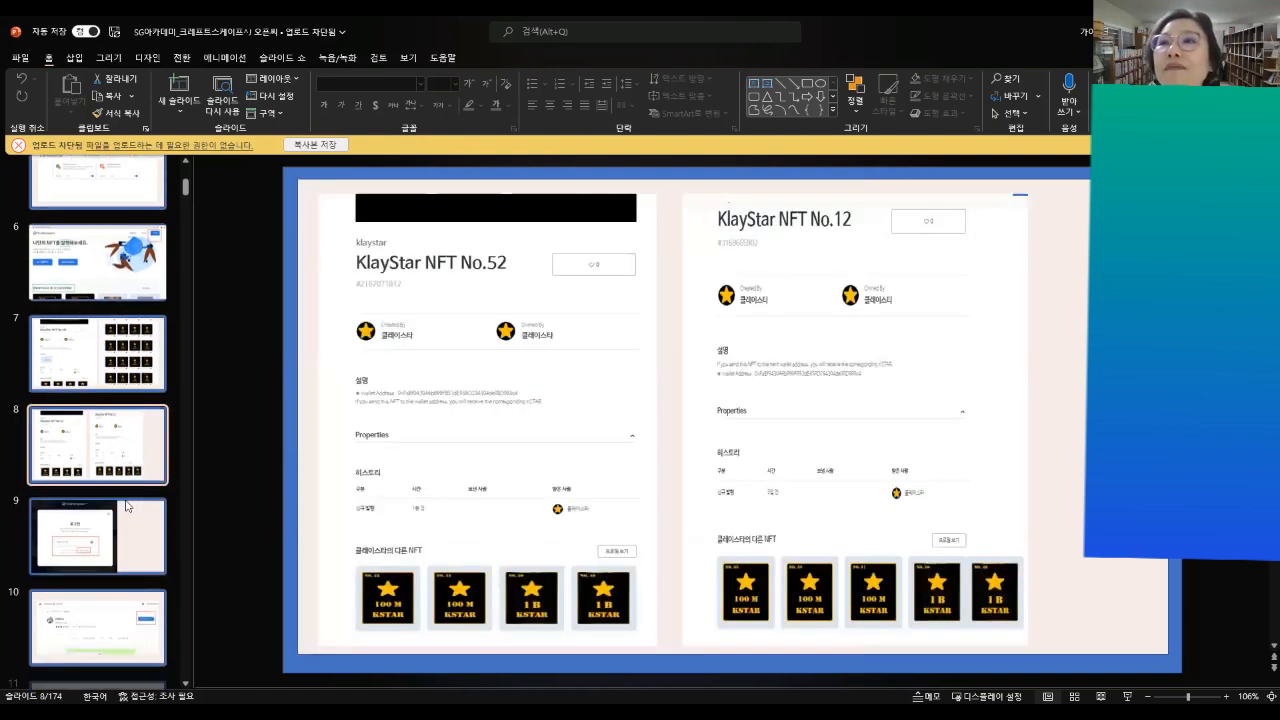
pyautogui.click(125, 515)
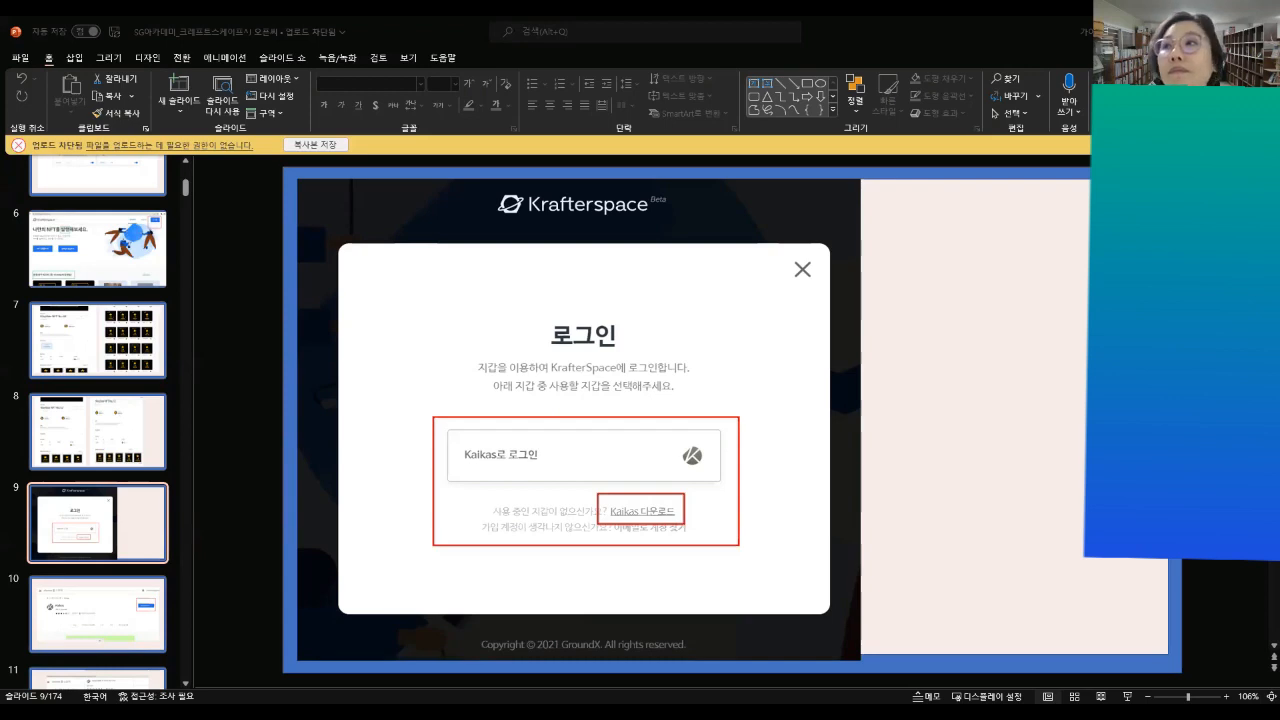
# Step: Switch to Chrome and search the web for 카이카스 in a new tab
pyautogui.hotkey('alt', 'Tab')
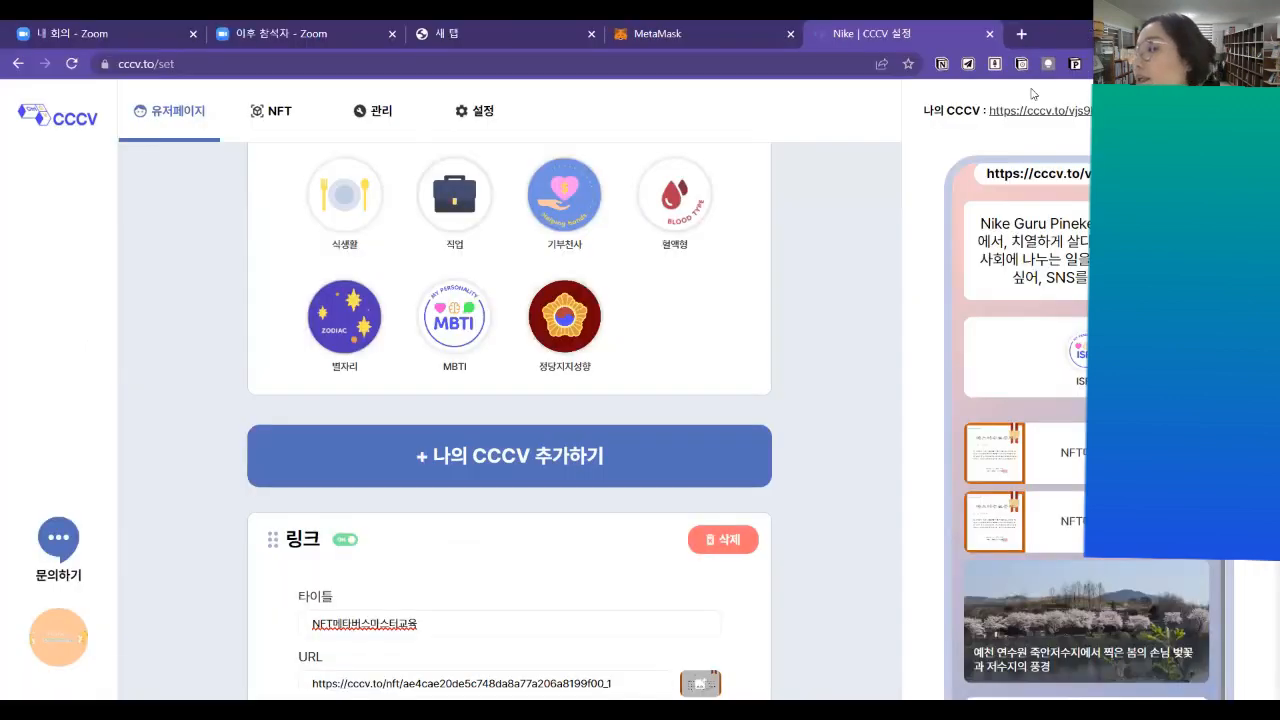
pyautogui.click(1021, 33)
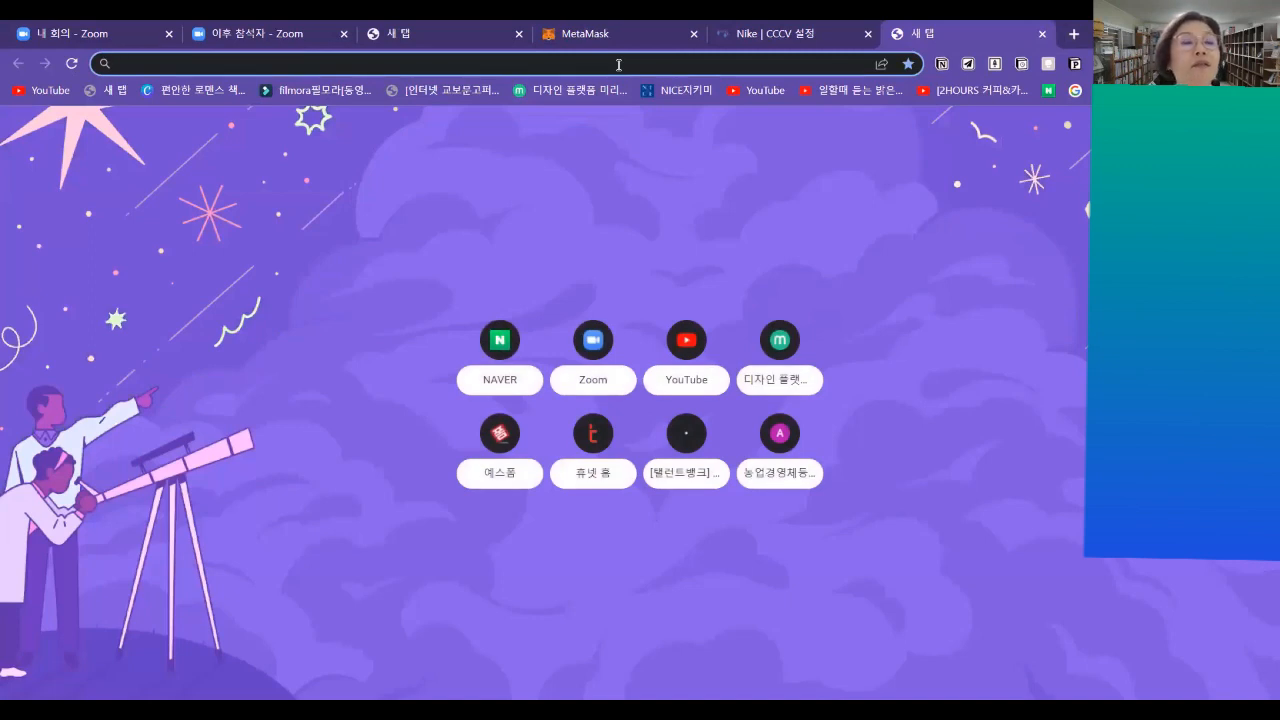
pyautogui.write('zk')
pyautogui.press('BackSpace')
pyautogui.press('BackSpace')
pyautogui.write('ㅋ')
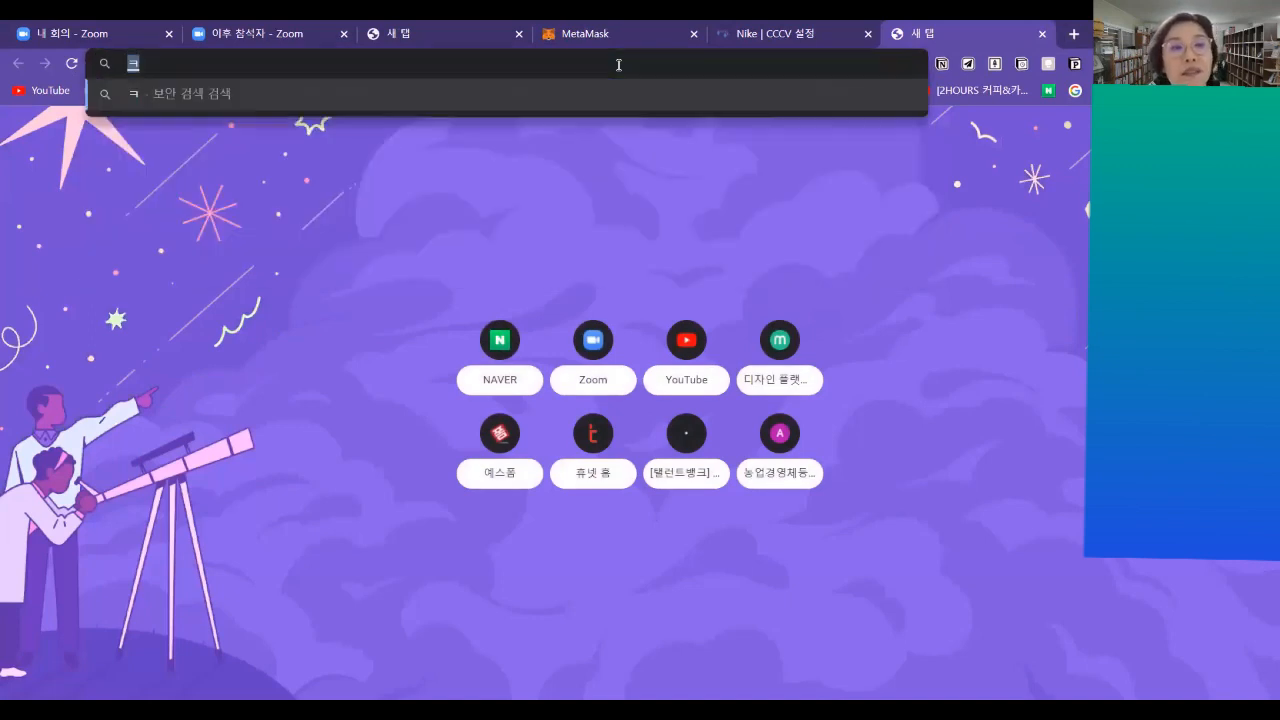
pyautogui.write('카이카스')
pyautogui.press('Return')
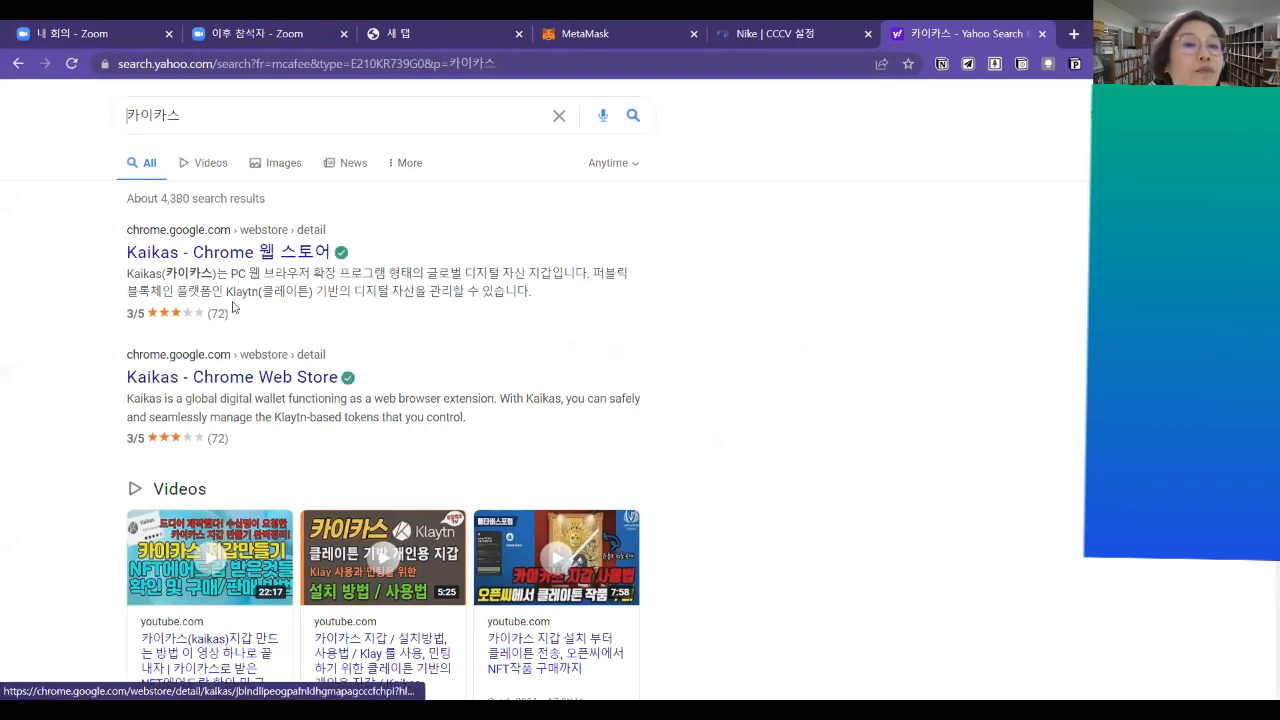
# Step: Look through the 카이카스 search results for Kaikas wallet download and installation pages
pyautogui.scroll(-1, 240, 395)
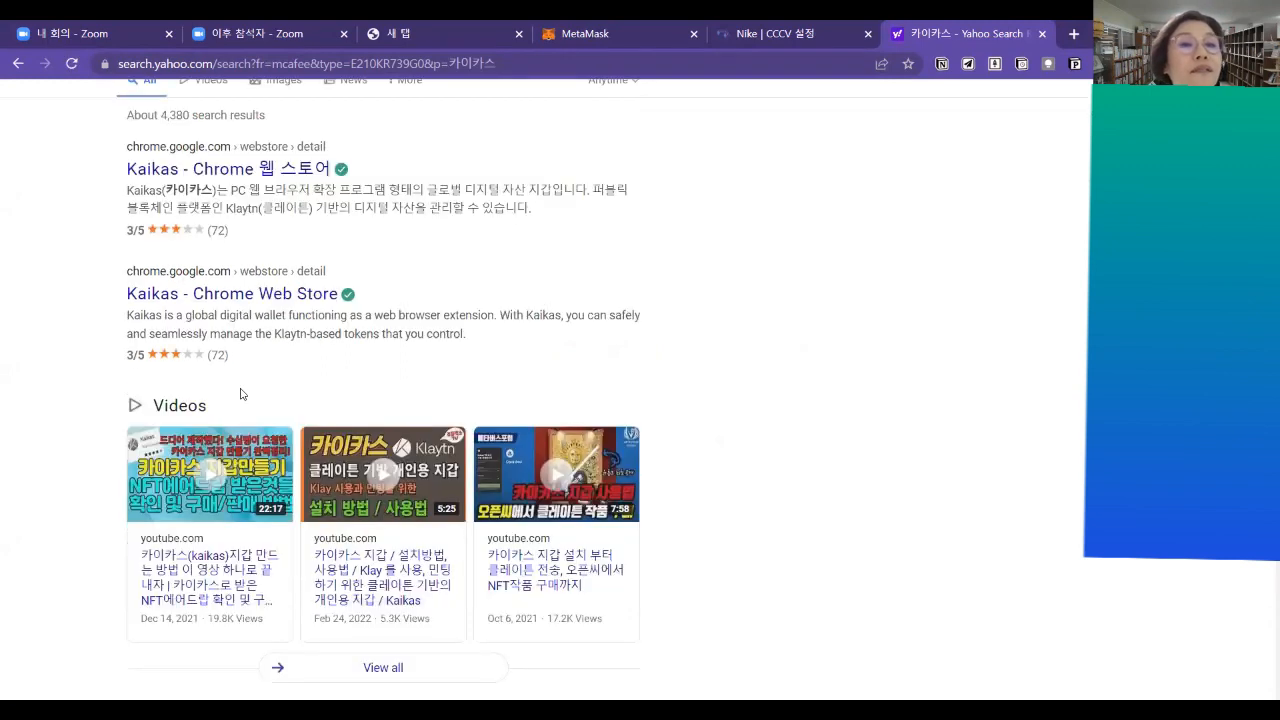
pyautogui.scroll(-5, 280, 430)
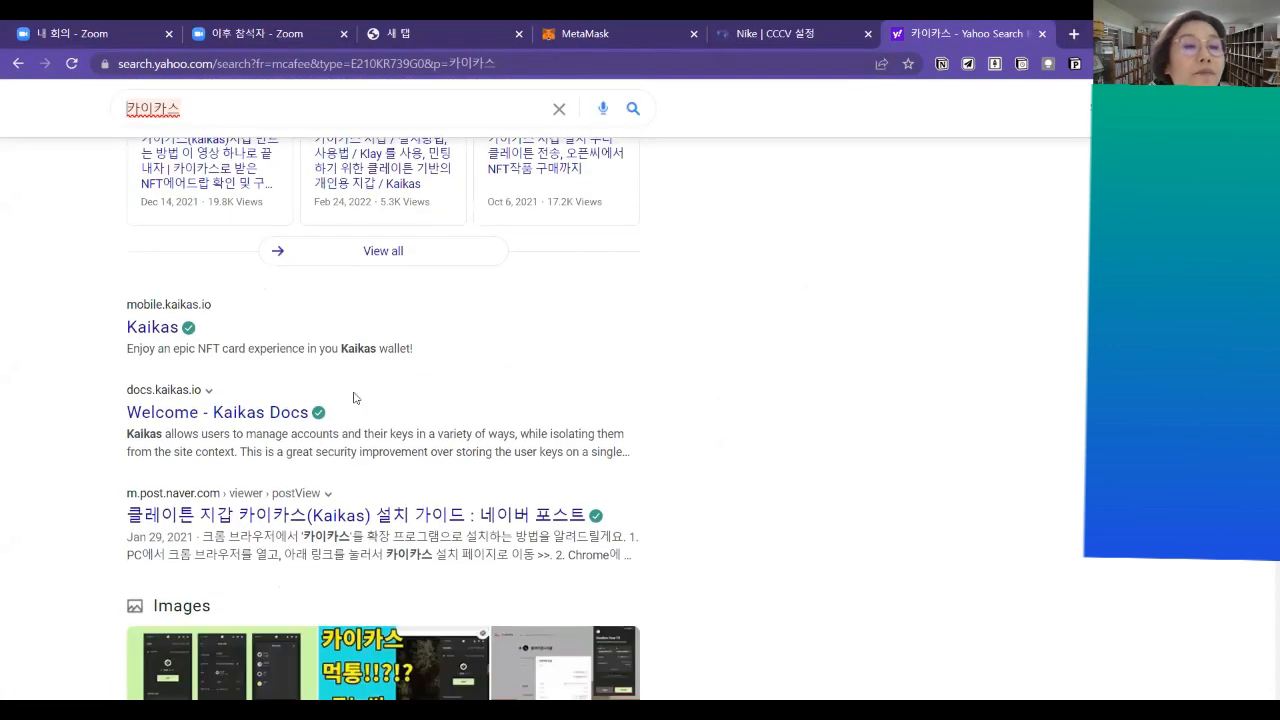
pyautogui.scroll(-2, 356, 398)
pyautogui.scroll(-2, 358, 401)
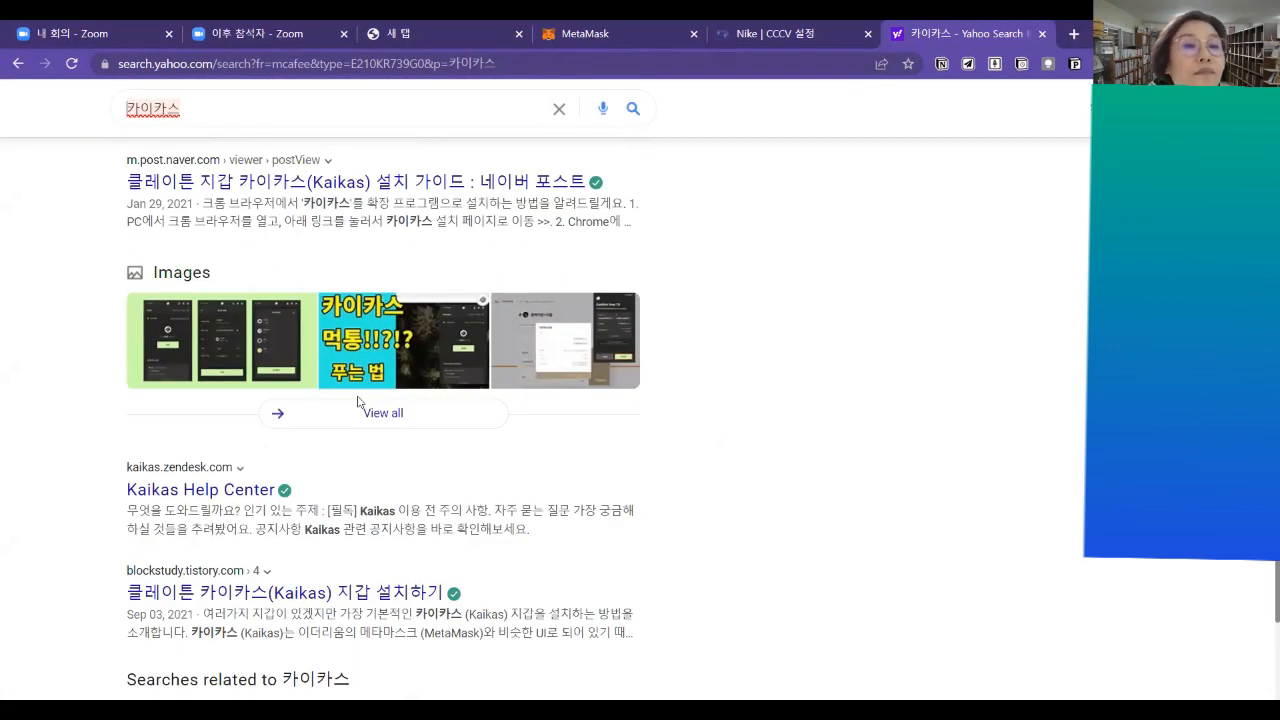
pyautogui.scroll(-2, 358, 401)
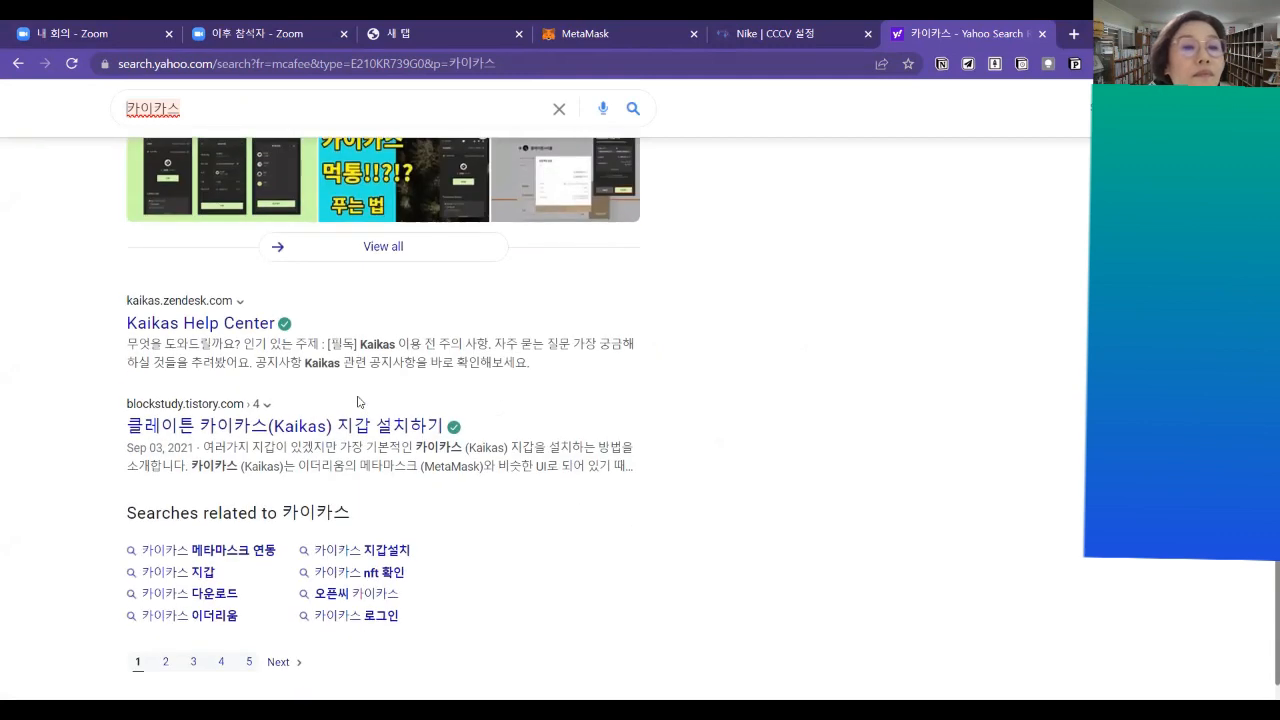
# Step: Check the results of the related search 카이카스 지갑설치 and search for 카이카스 again
pyautogui.scroll(-2, 358, 401)
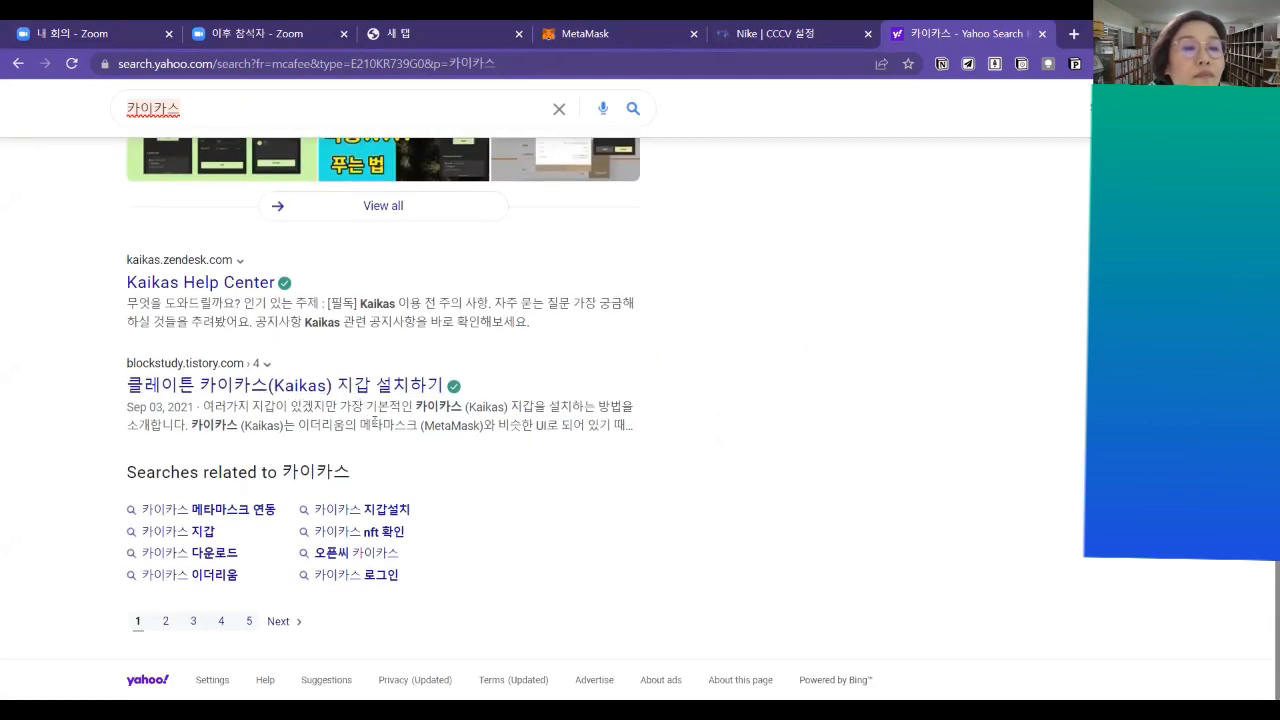
pyautogui.click(437, 515)
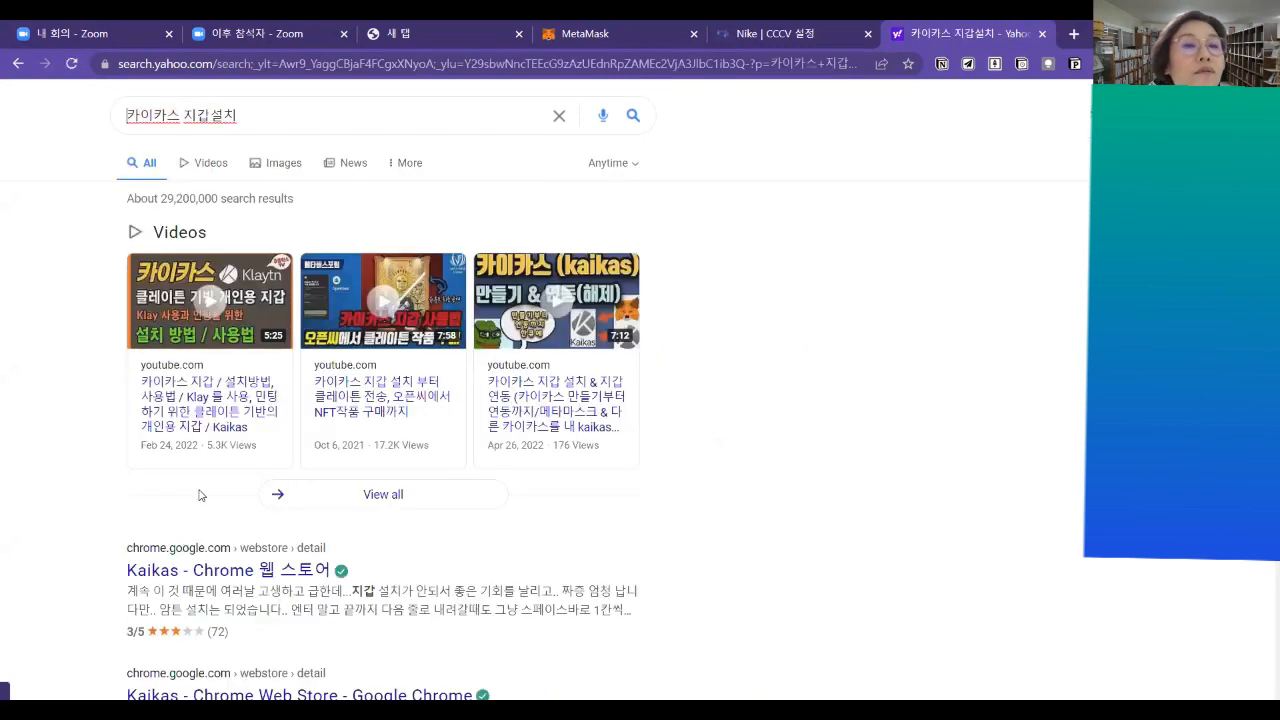
pyautogui.click(292, 119)
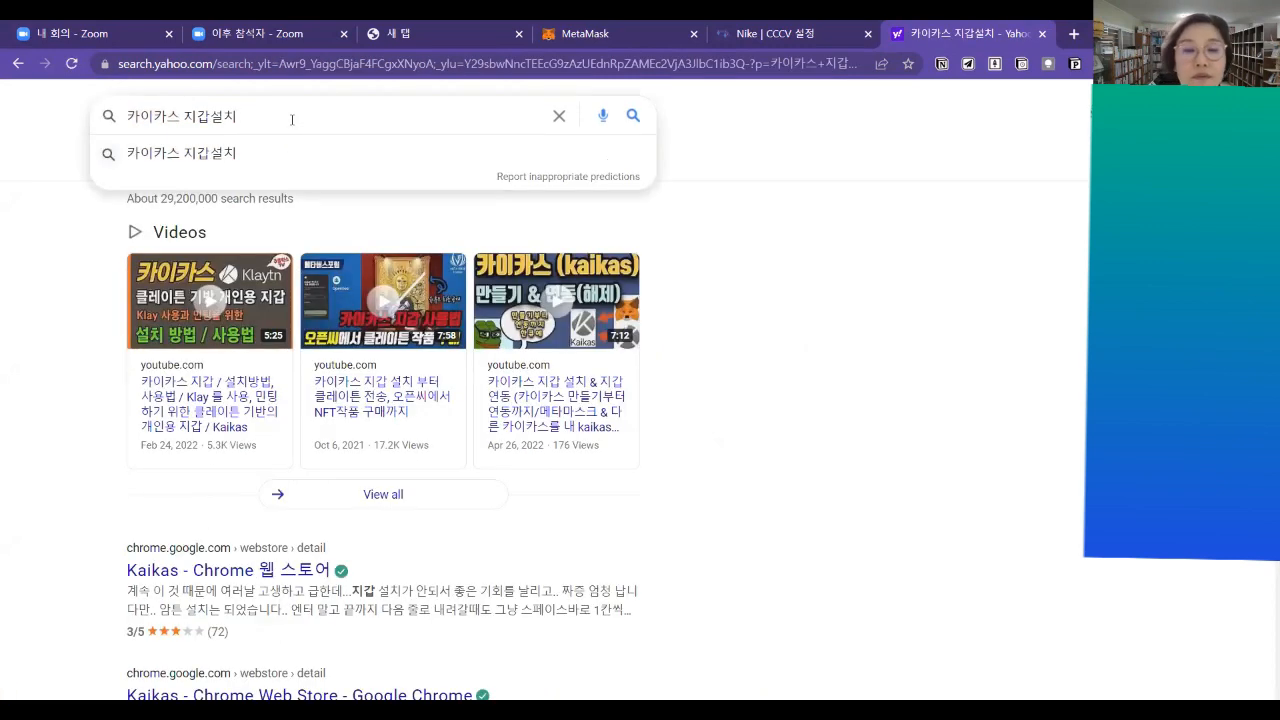
pyautogui.press('BackSpace')
pyautogui.press('BackSpace')
pyautogui.press('BackSpace')
pyautogui.press('BackSpace')
pyautogui.press('BackSpace')
pyautogui.press('Return')
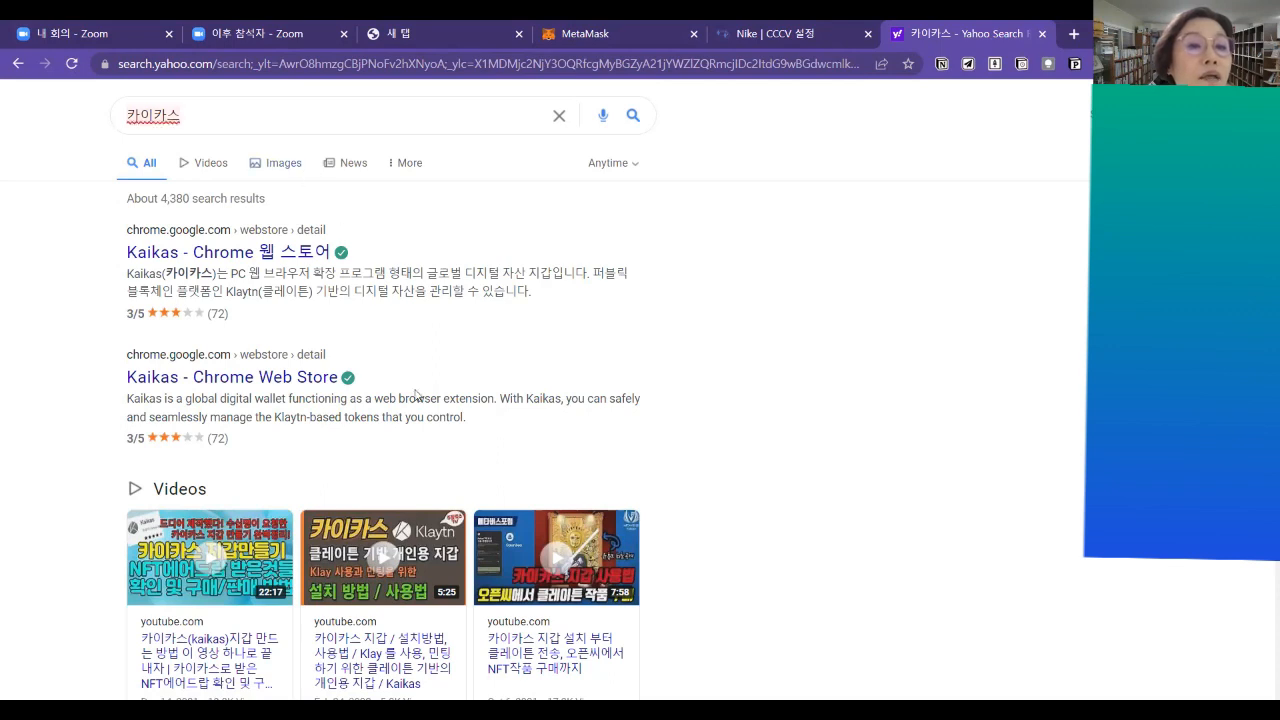
# Step: Open the related search 카이카스 지갑 from the 카이카스 results and look through its listings
pyautogui.scroll(-2, 409, 376)
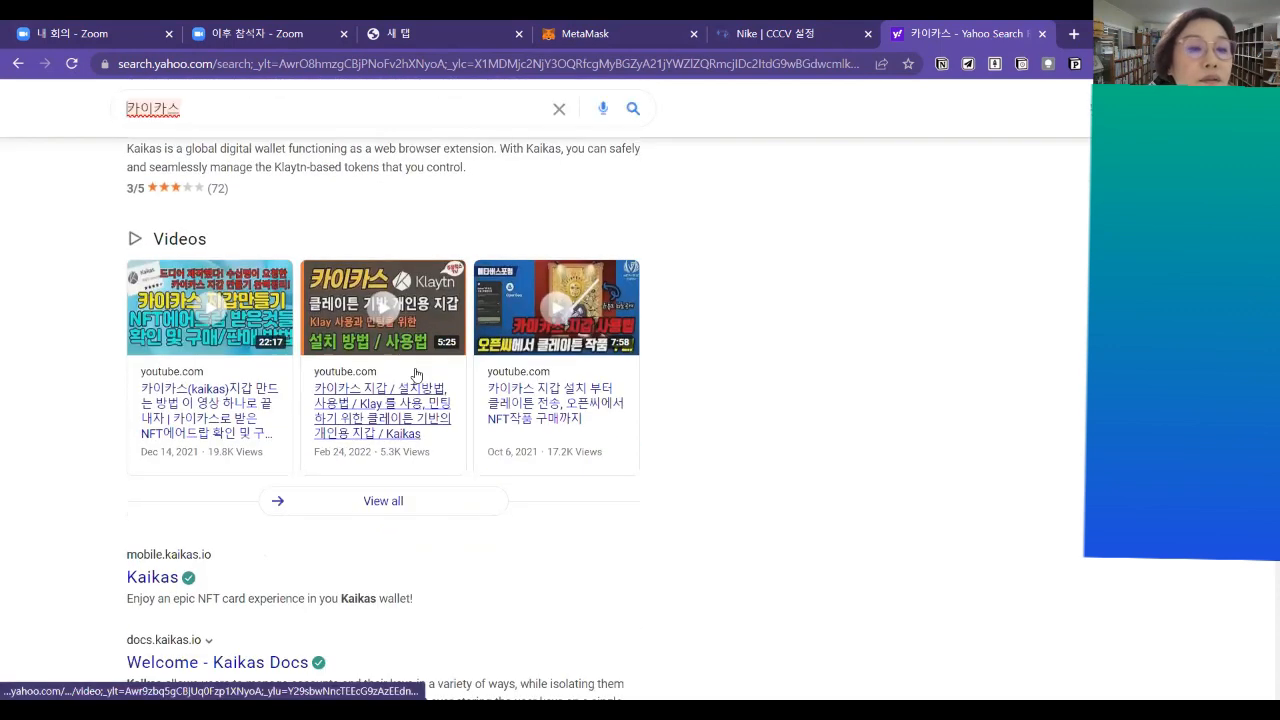
pyautogui.scroll(-2, 417, 374)
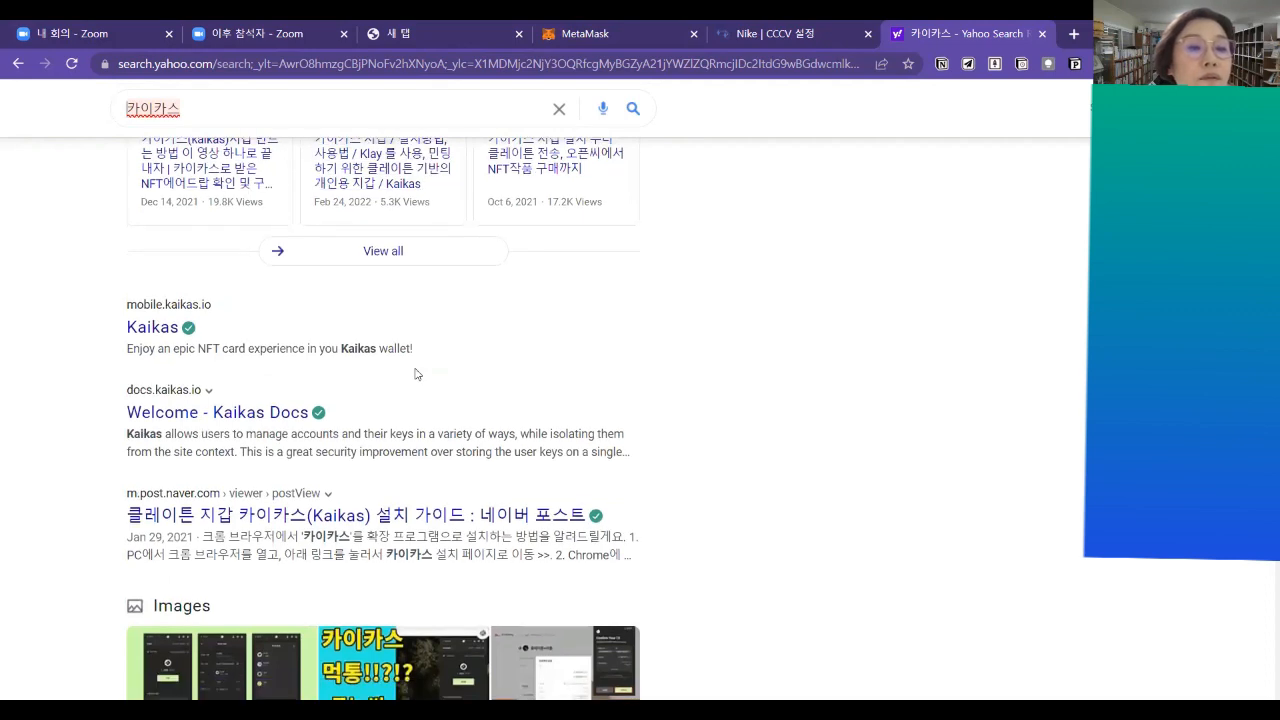
pyautogui.scroll(-2, 417, 374)
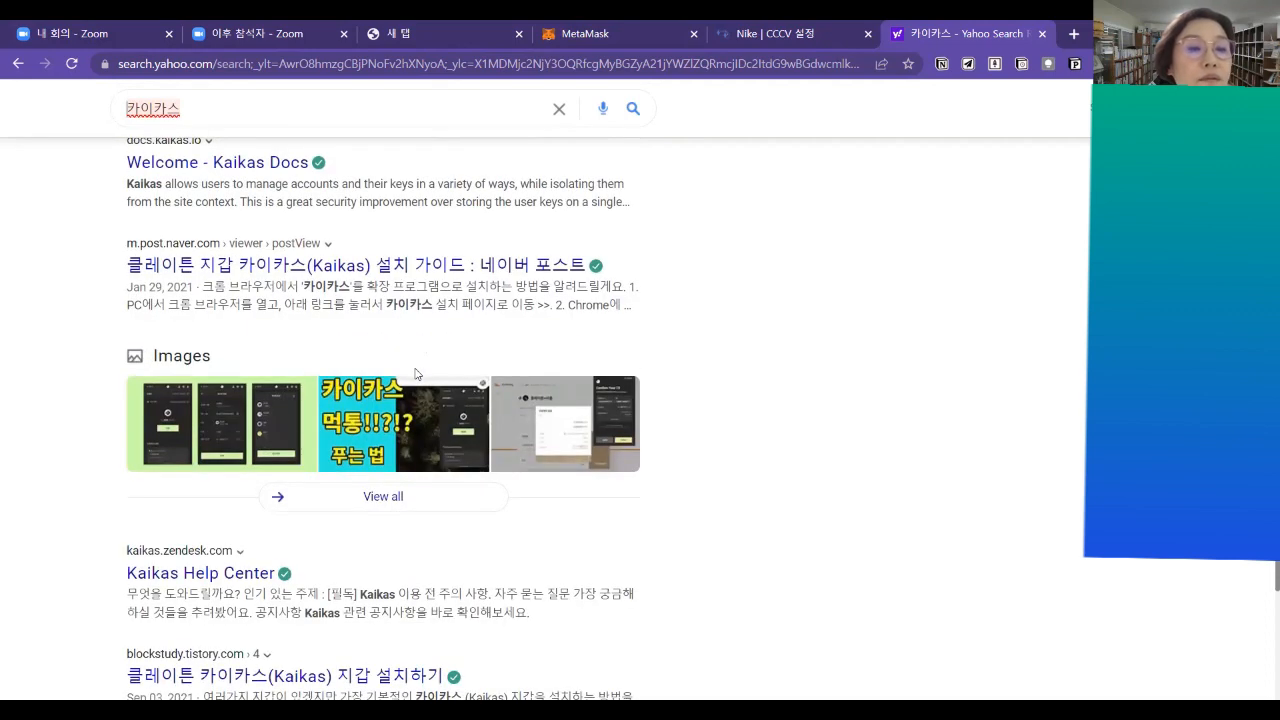
pyautogui.scroll(-2, 417, 374)
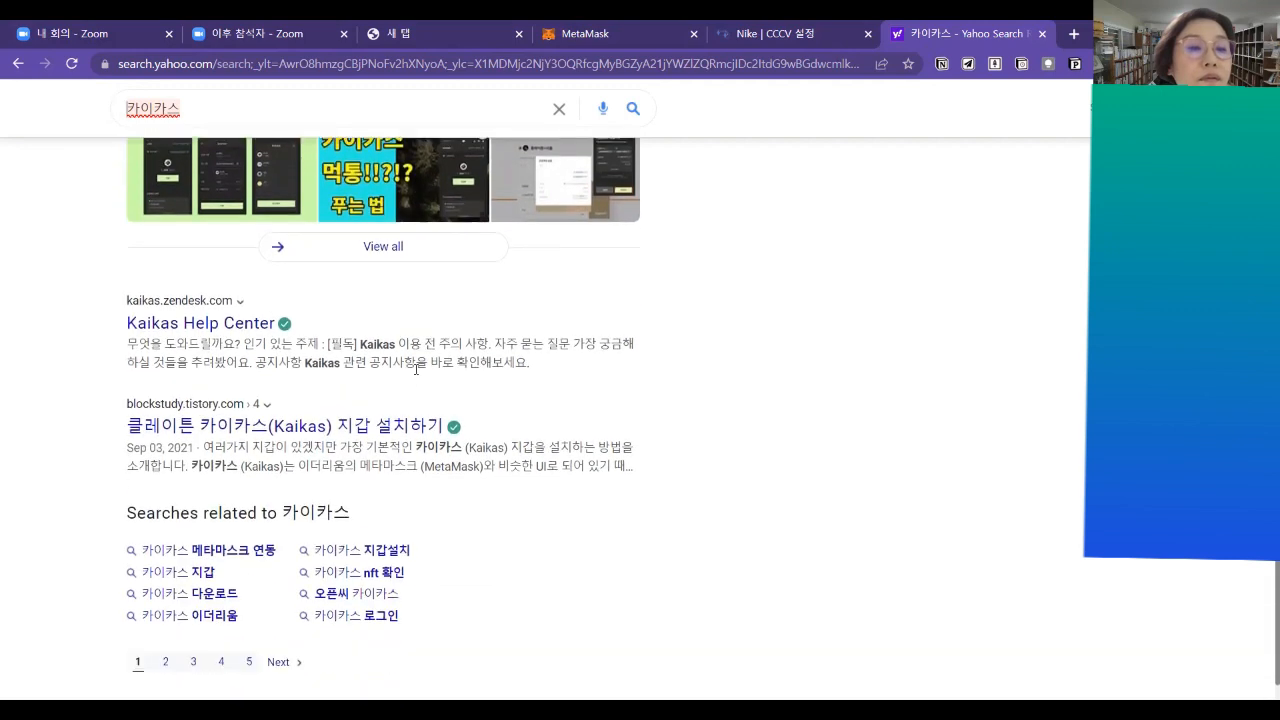
pyautogui.click(166, 572)
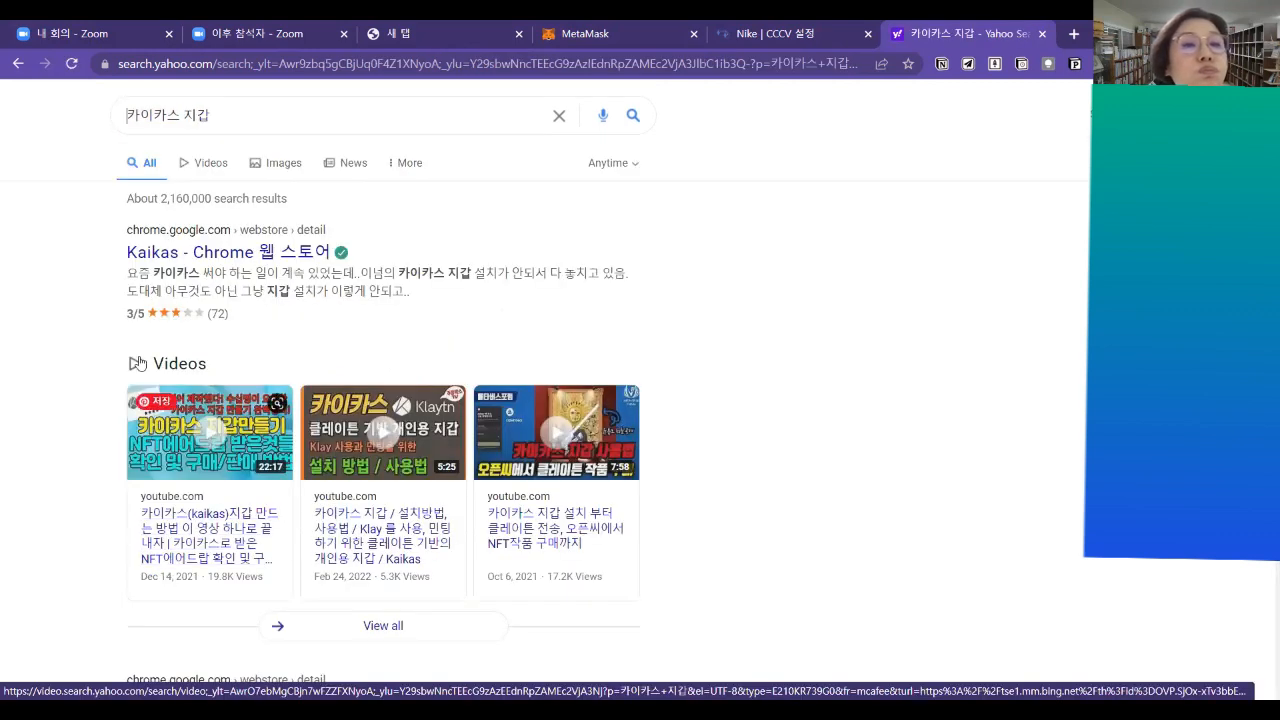
pyautogui.scroll(-3, 55, 323)
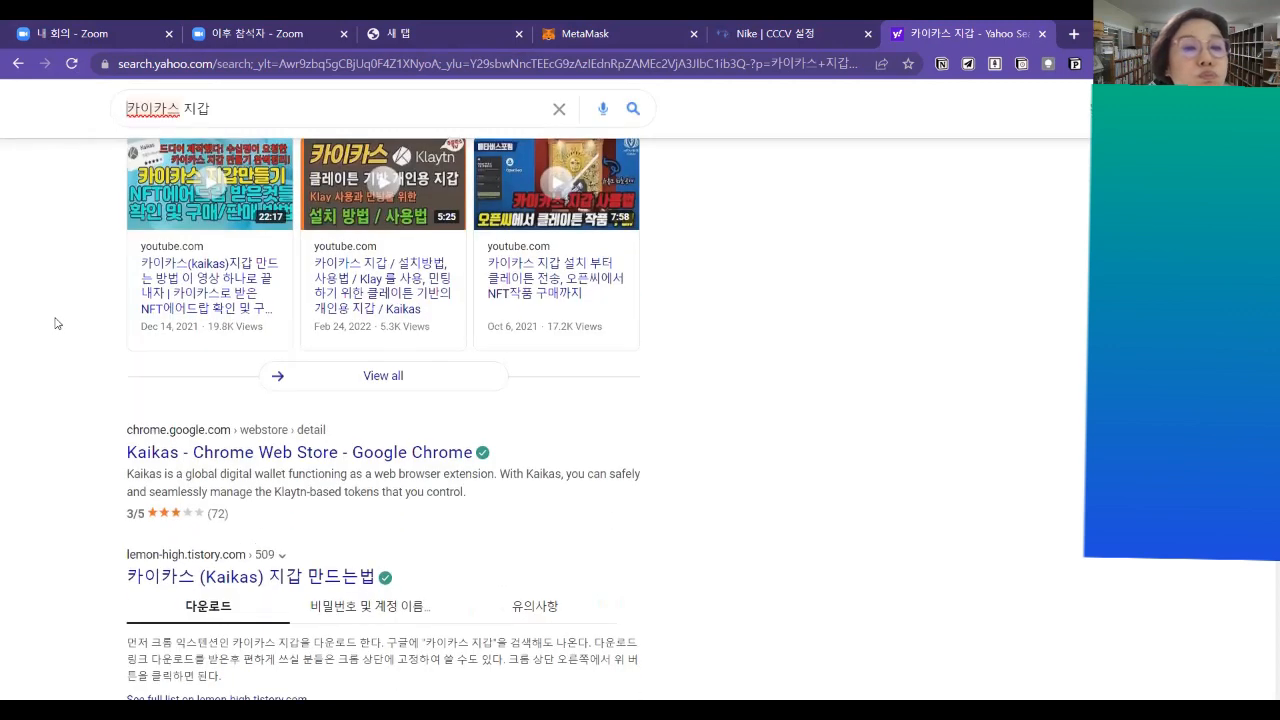
pyautogui.scroll(-5, 57, 323)
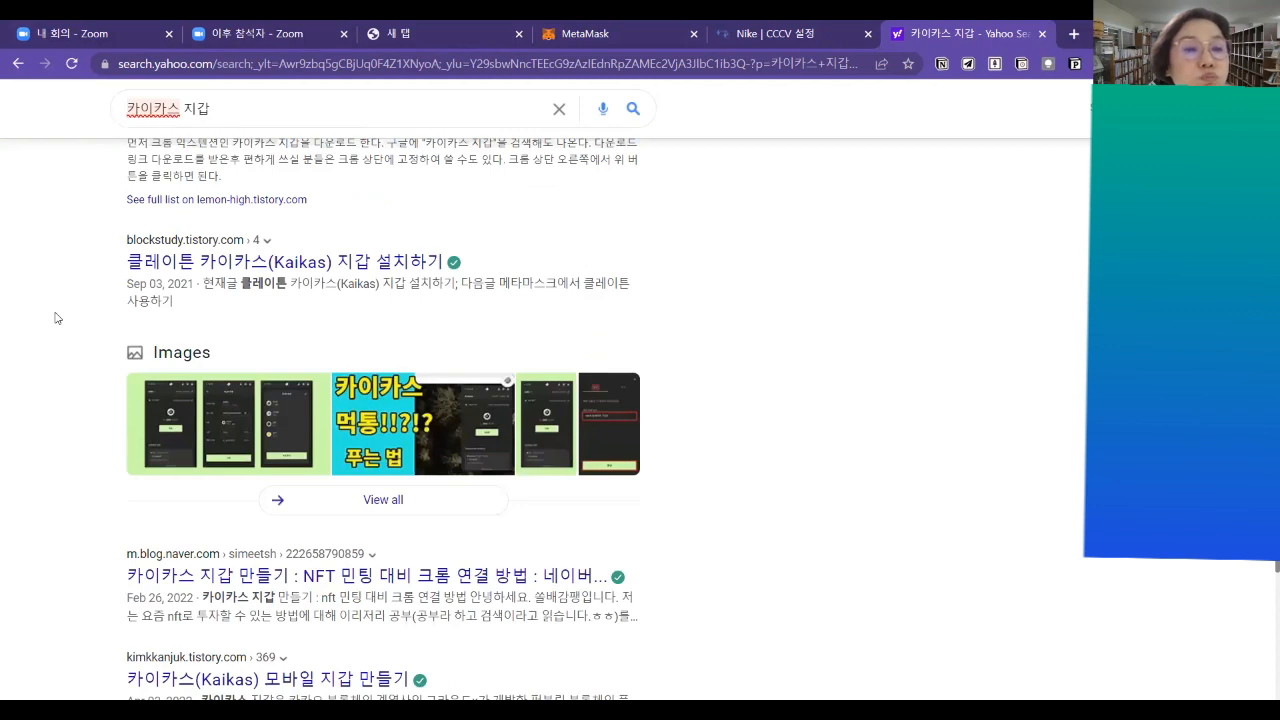
pyautogui.scroll(-3, 57, 318)
pyautogui.scroll(-1, 57, 318)
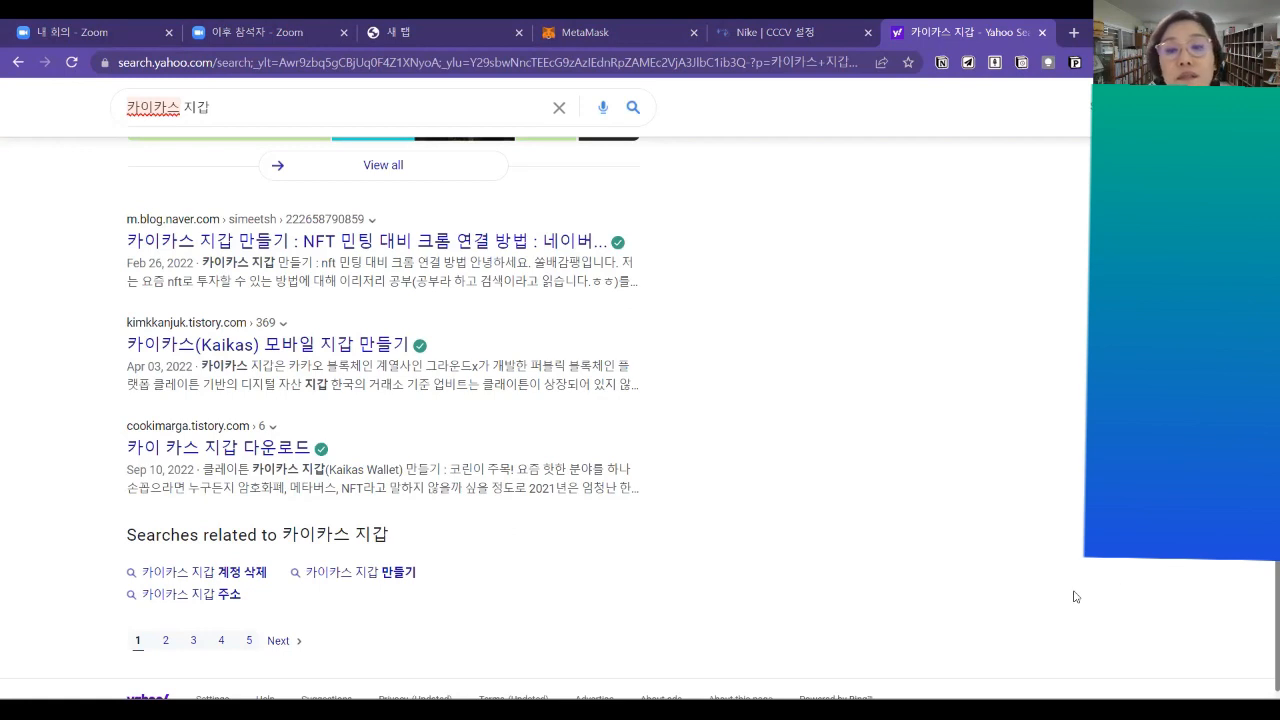
# Step: Switch to the other Chrome window and search Google for 카이카스 in the BLOCKO XYZ tab
pyautogui.hotkey('alt', 'Tab')
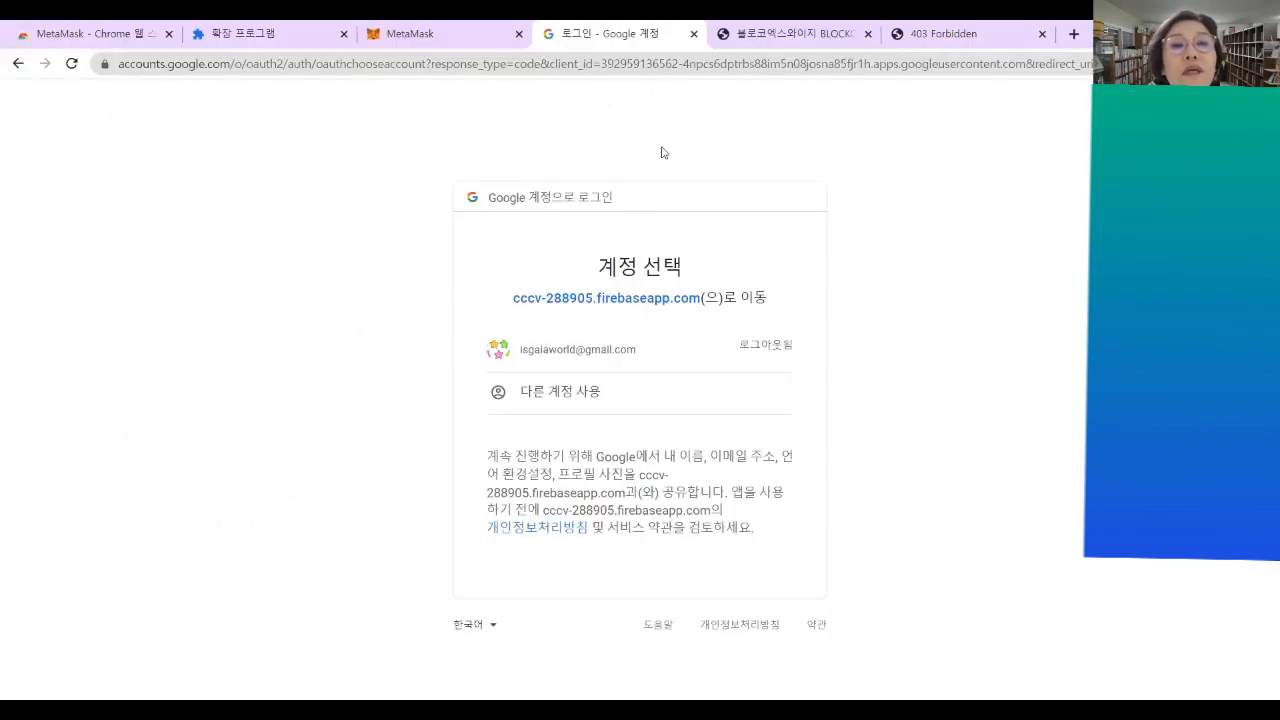
pyautogui.click(789, 38)
pyautogui.click(712, 63)
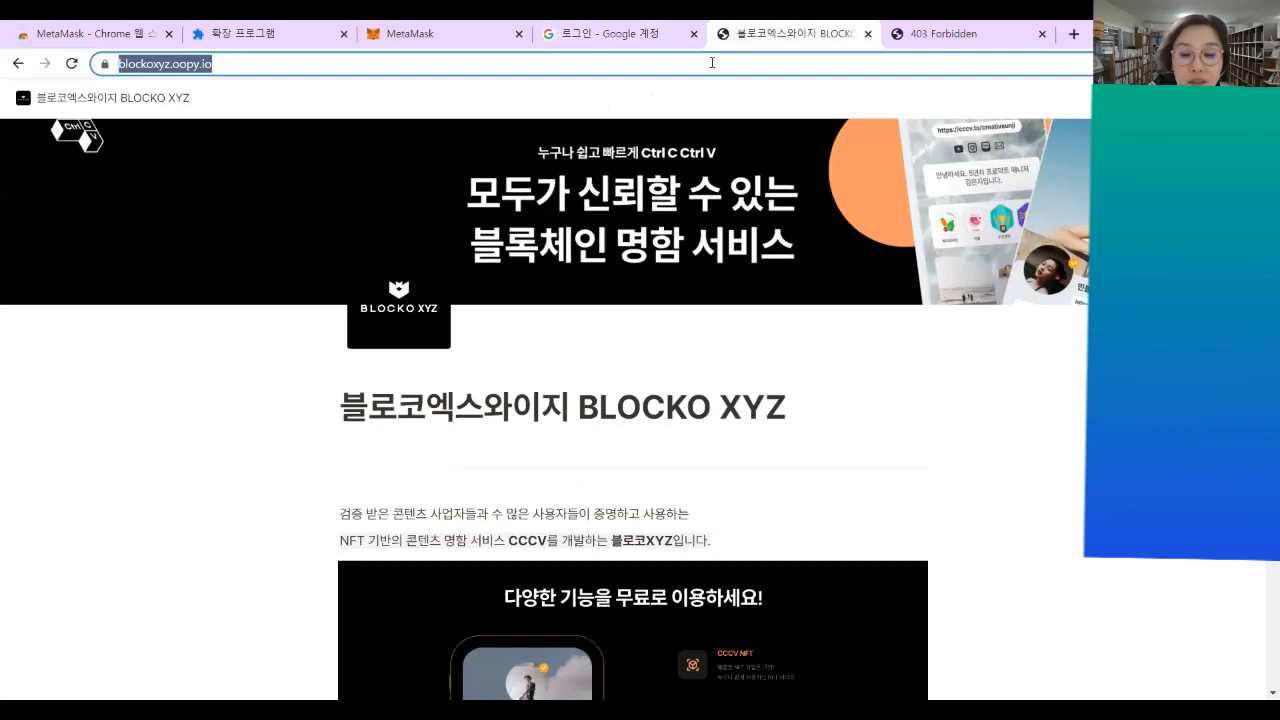
pyautogui.press('BackSpace')
pyautogui.write('z')
pyautogui.press('BackSpace')
pyautogui.write('zkd')
pyautogui.press('BackSpace')
pyautogui.press('BackSpace')
pyautogui.press('BackSpace')
pyautogui.write('카이카스')
pyautogui.press('Return')
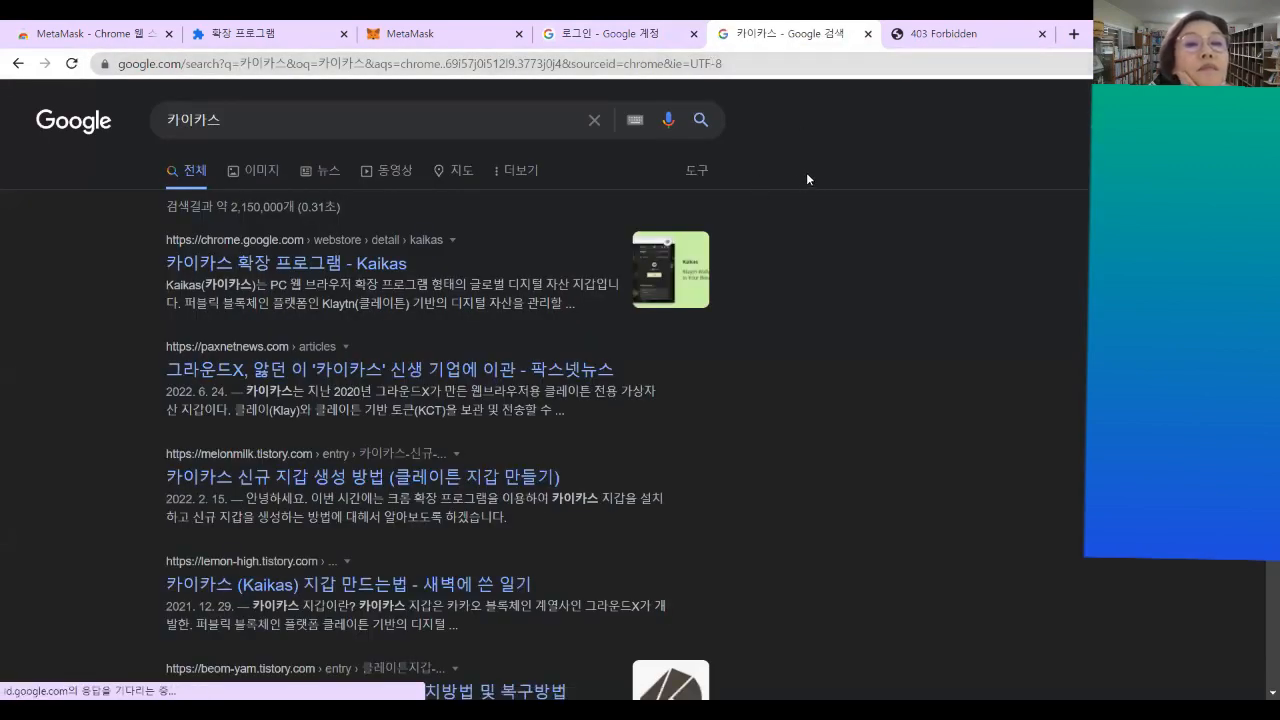
# Step: Add the Kaikas extension to Chrome from its Chrome Web Store page and open the Kaikas wallet
pyautogui.click(377, 268)
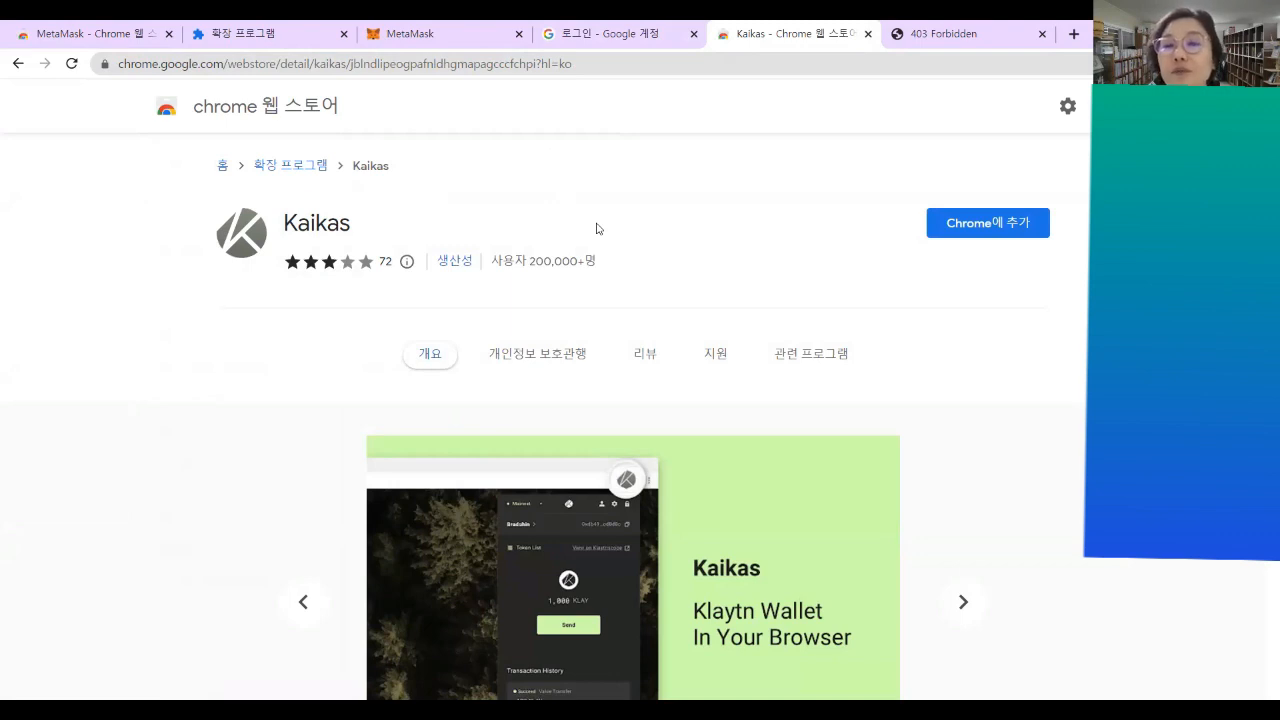
pyautogui.click(986, 223)
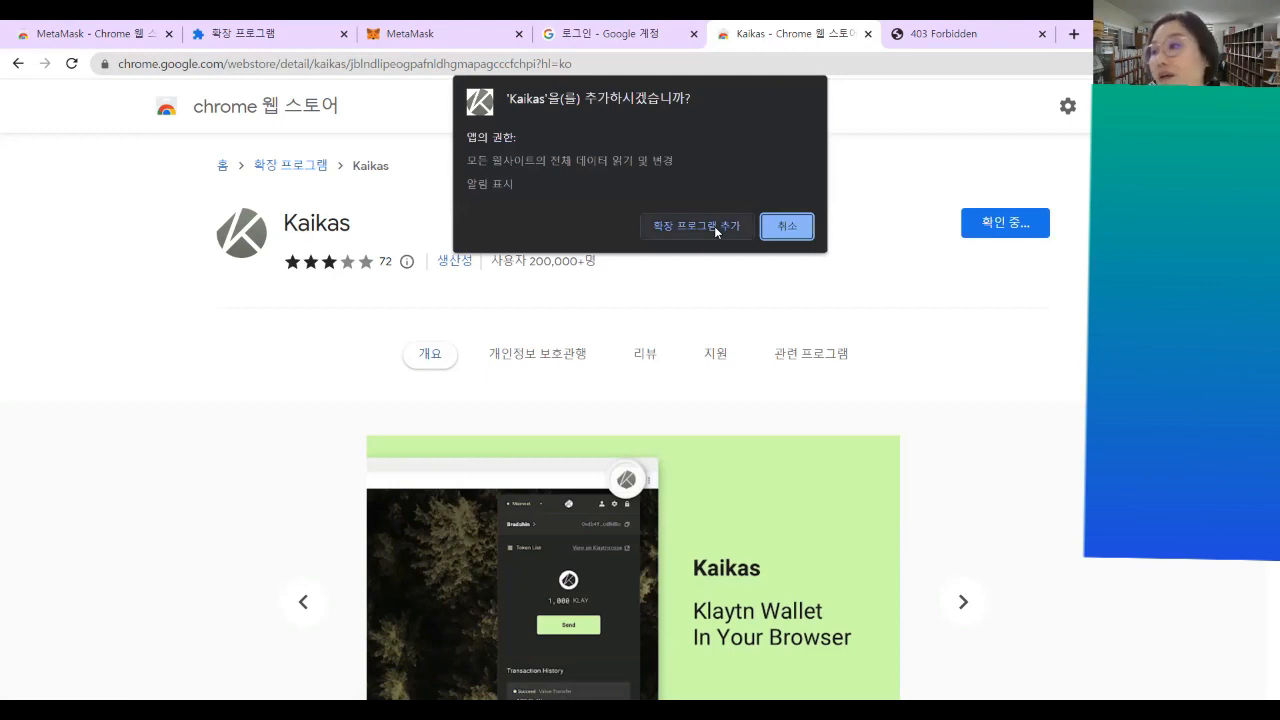
pyautogui.click(710, 225)
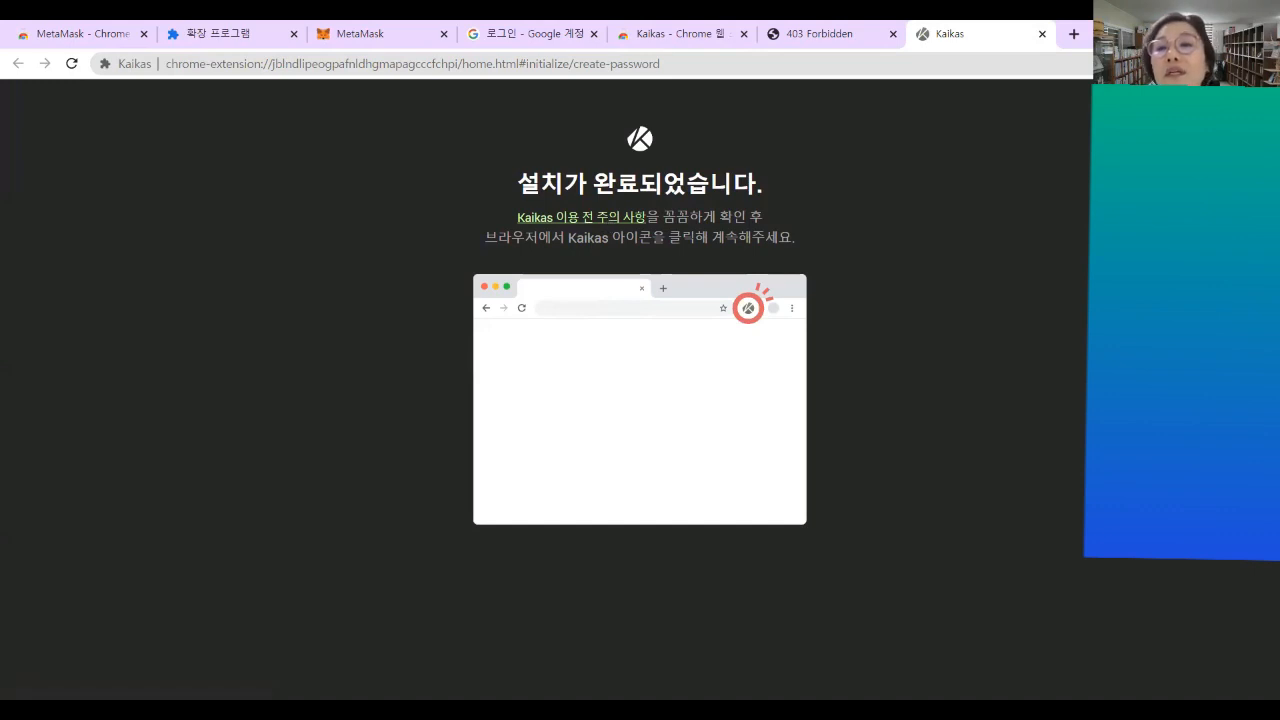
pyautogui.click(1181, 64)
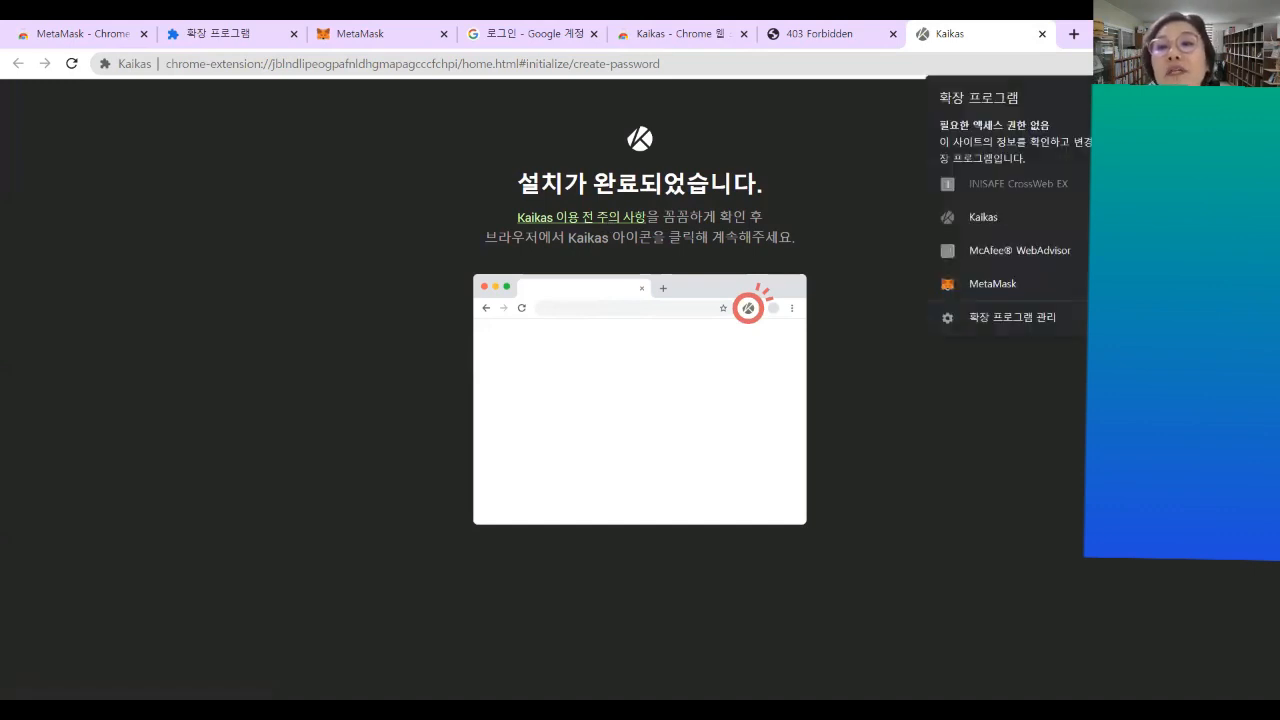
pyautogui.click(986, 220)
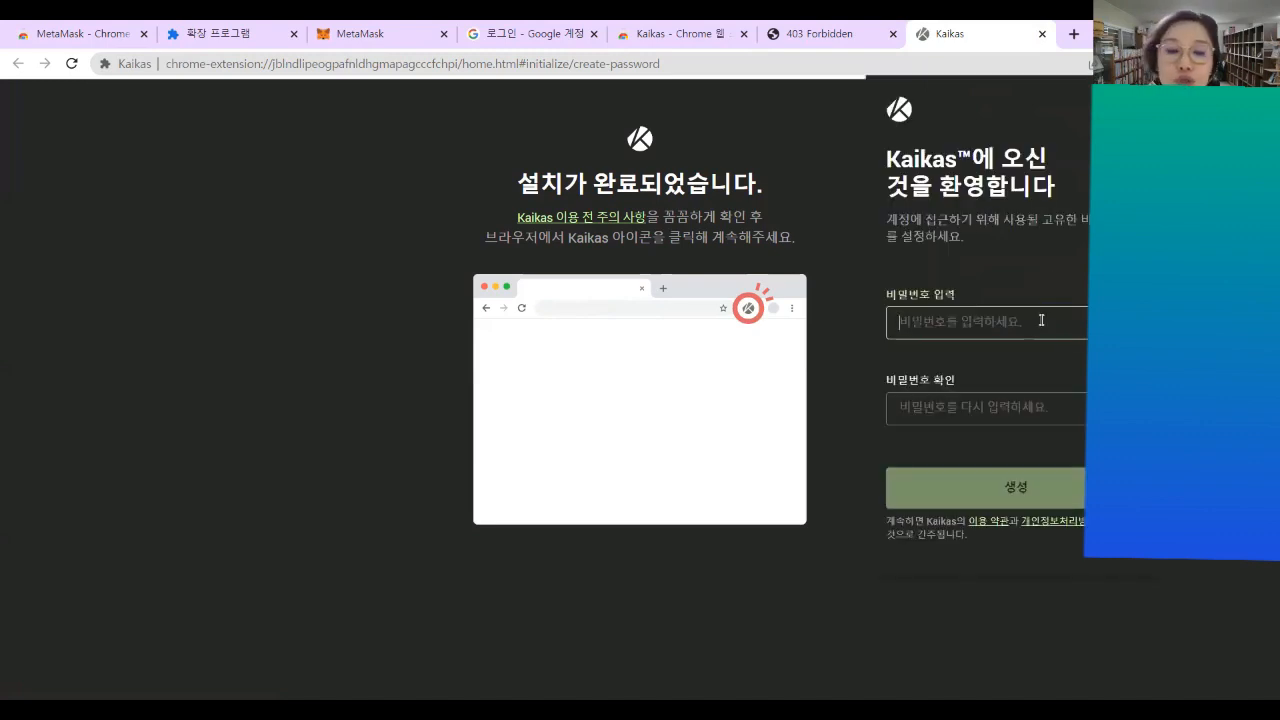
# Step: Try to set a Kaikas wallet password by filling in the password and password confirmation fields
pyautogui.click(1041, 320)
pyautogui.write('••••••')
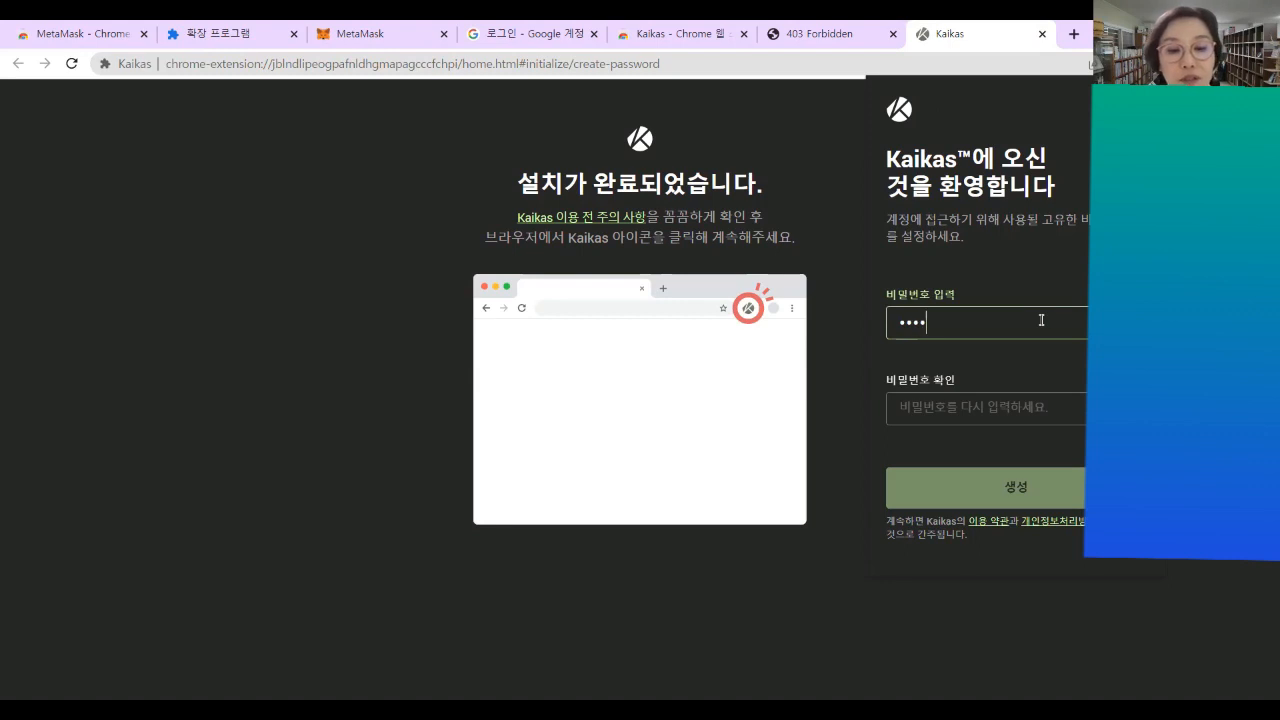
pyautogui.press('BackSpace')
pyautogui.press('BackSpace')
pyautogui.press('BackSpace')
pyautogui.press('BackSpace')
pyautogui.press('BackSpace')
pyautogui.write('••••••••')
pyautogui.click(1058, 411)
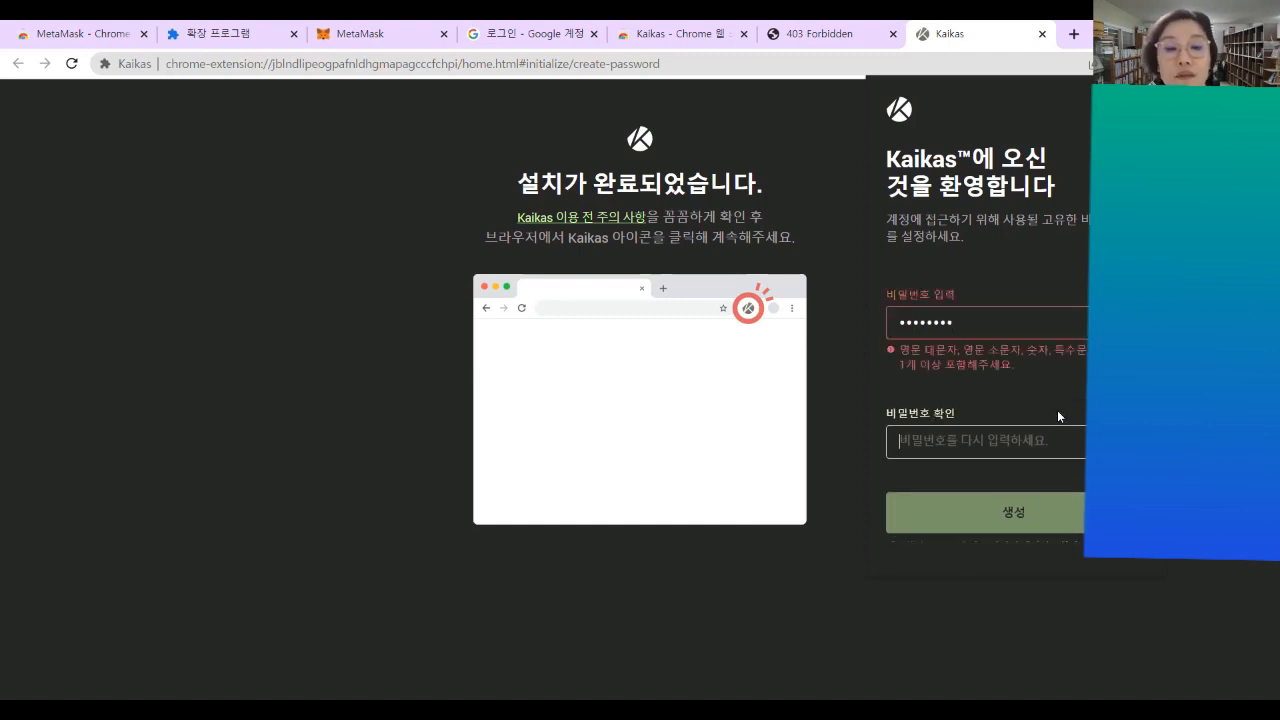
pyautogui.write('••••••••')
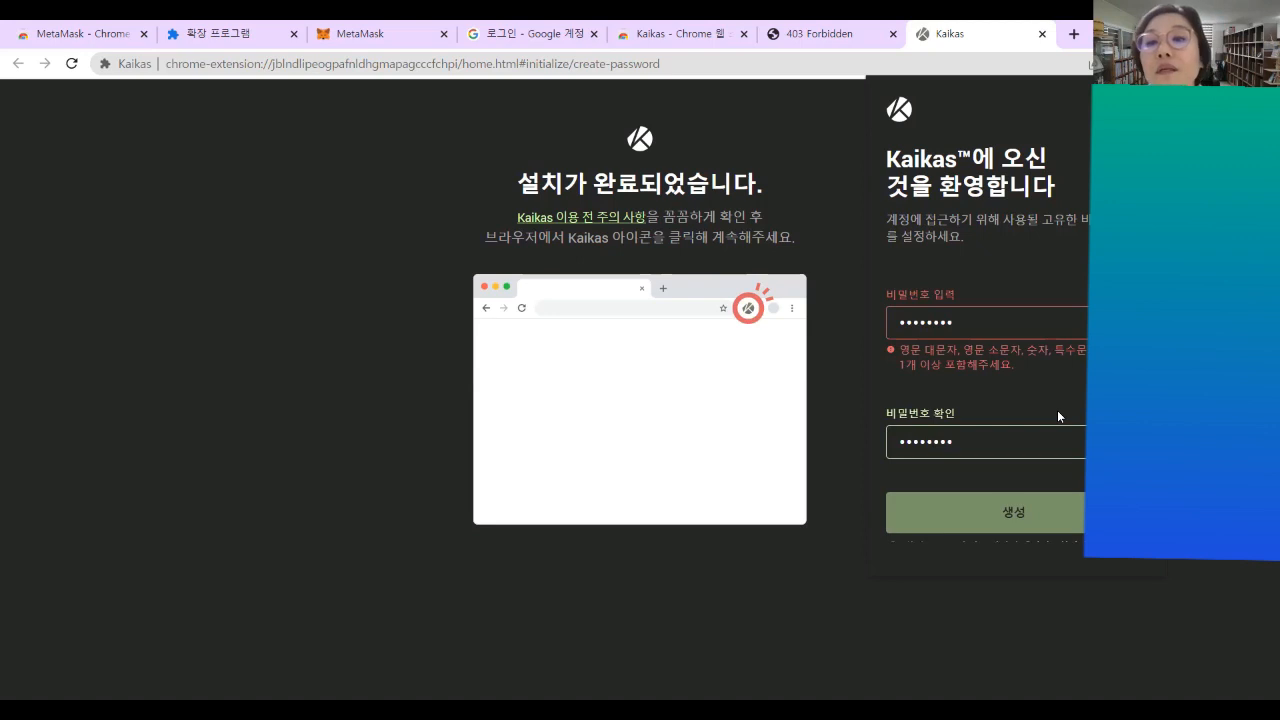
# Step: Replace the Kaikas wallet password with a longer one and enter it again in the password confirmation field
pyautogui.click(964, 323)
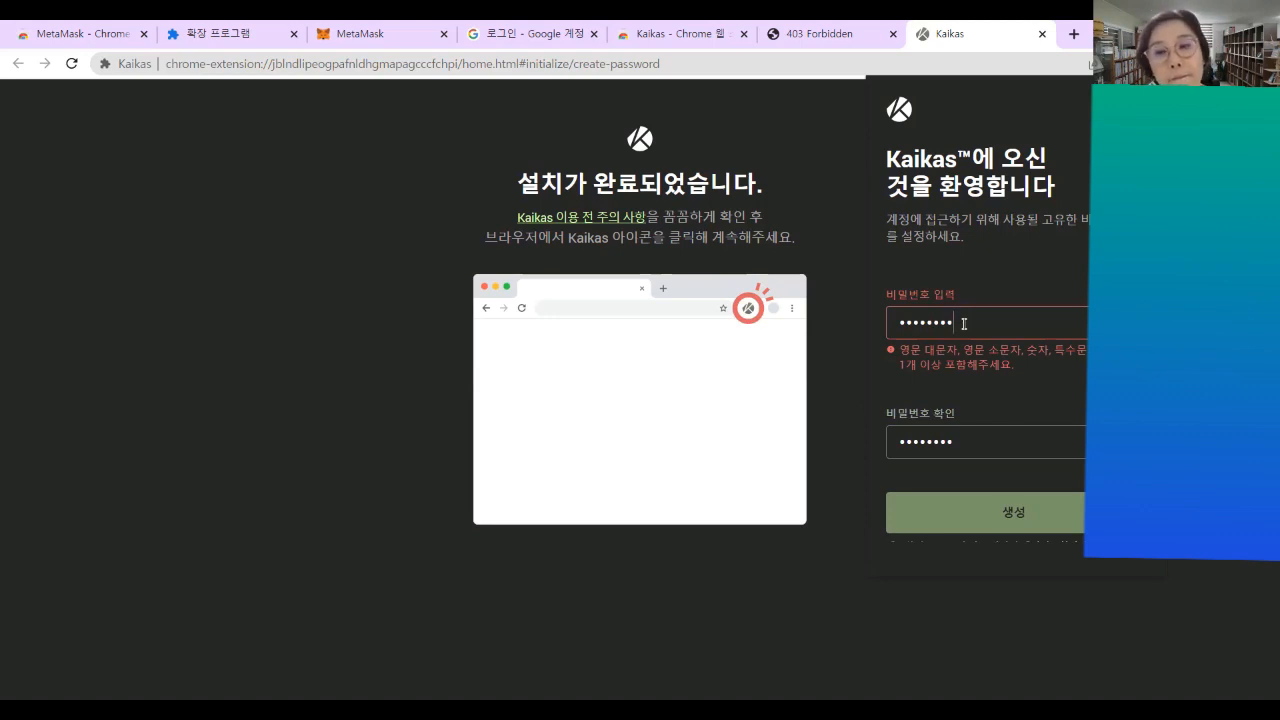
pyautogui.press('BackSpace')
pyautogui.press('BackSpace')
pyautogui.press('BackSpace')
pyautogui.press('BackSpace')
pyautogui.press('BackSpace')
pyautogui.press('BackSpace')
pyautogui.press('BackSpace')
pyautogui.press('BackSpace')
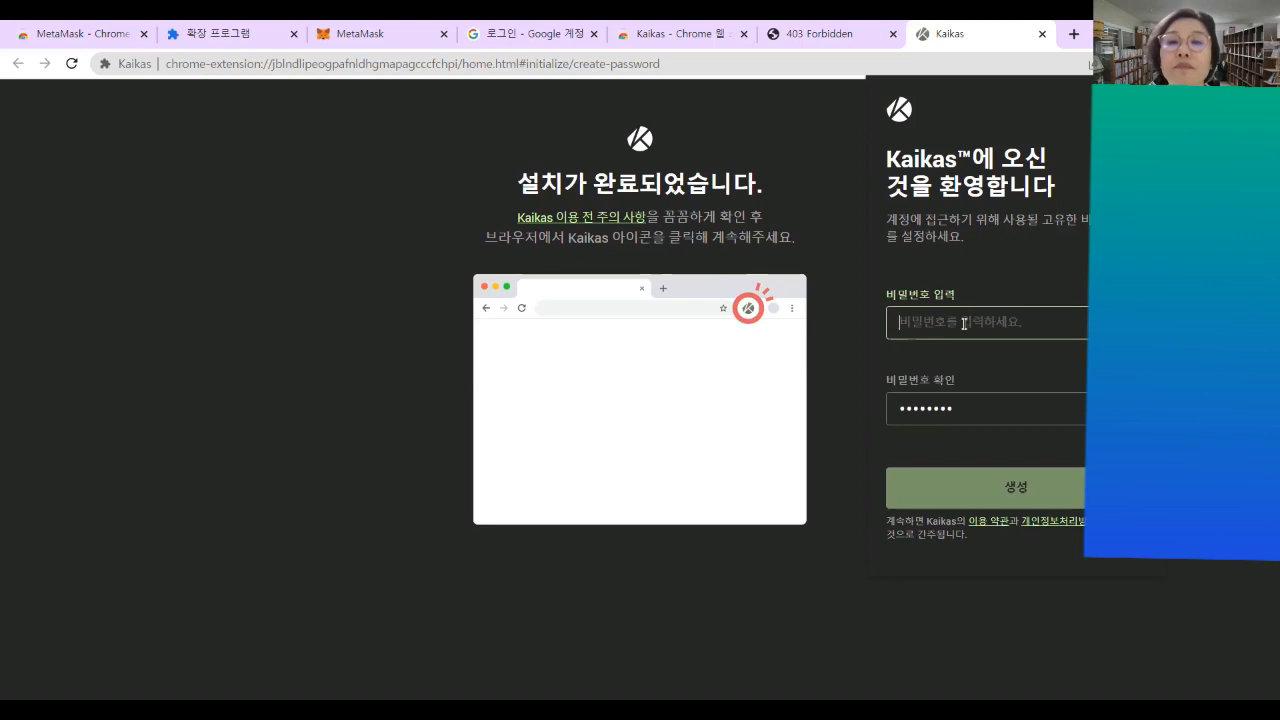
pyautogui.write('••••••')
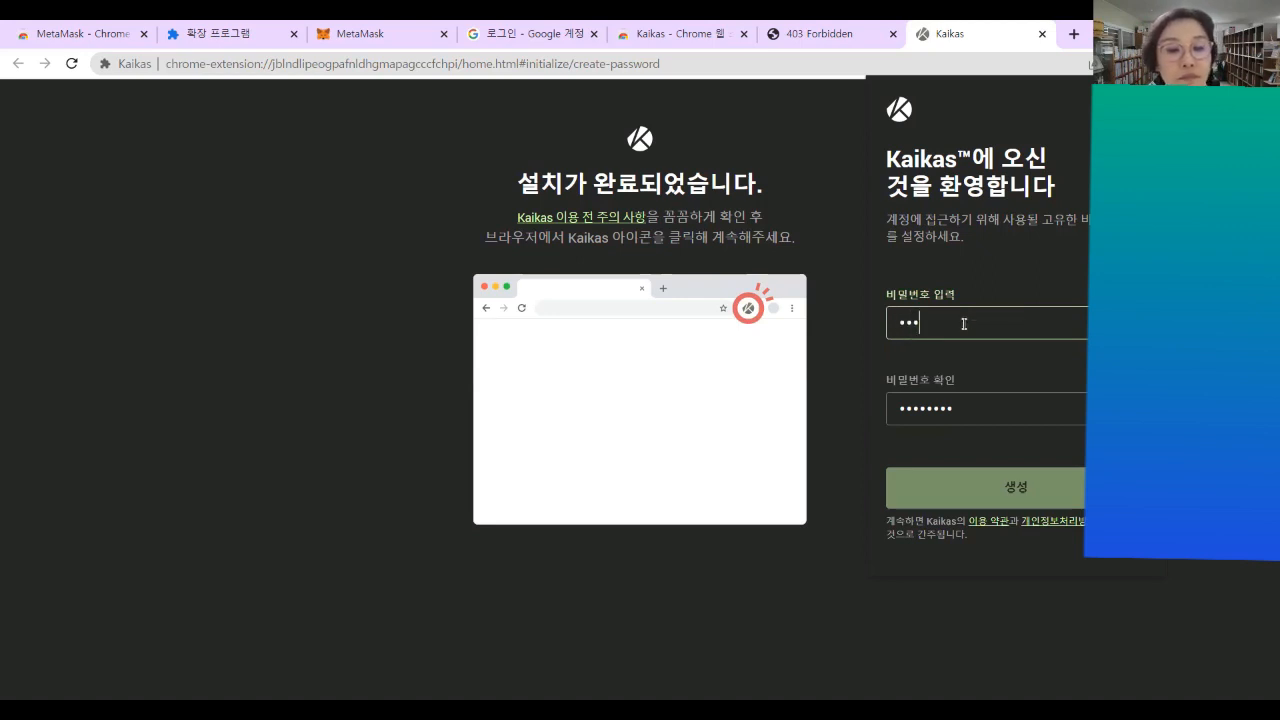
pyautogui.write('•')
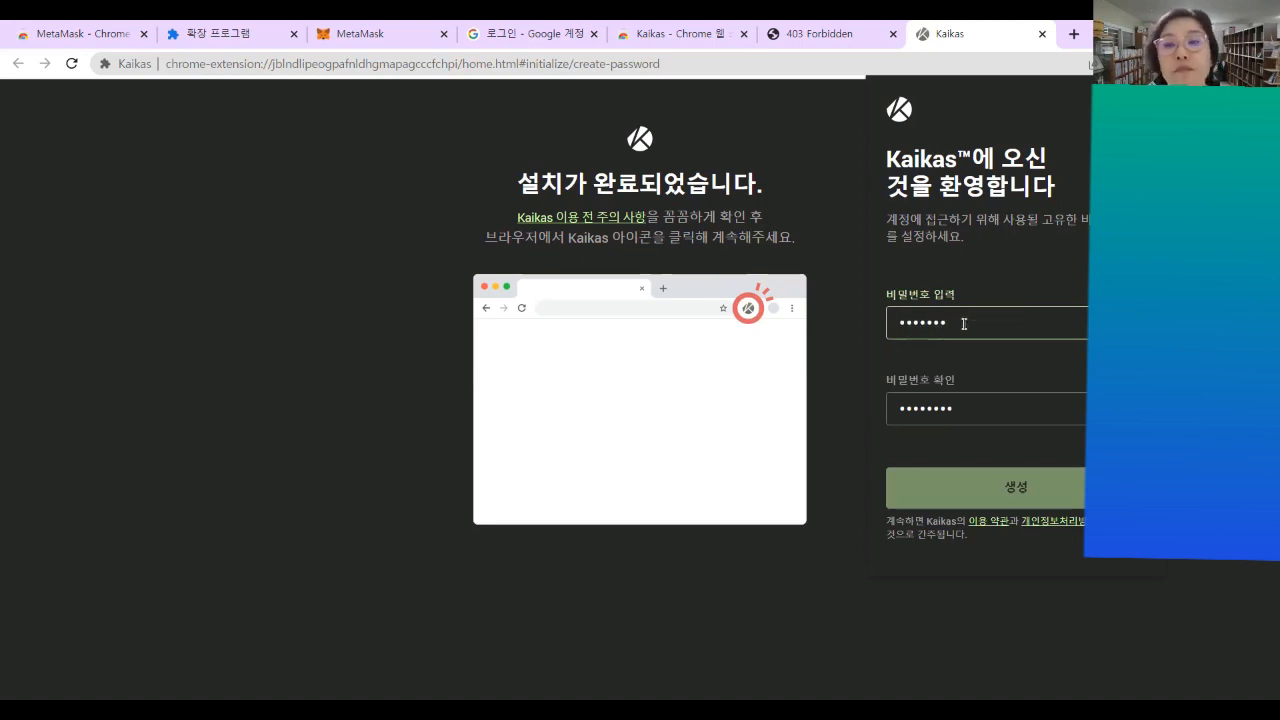
pyautogui.write('••')
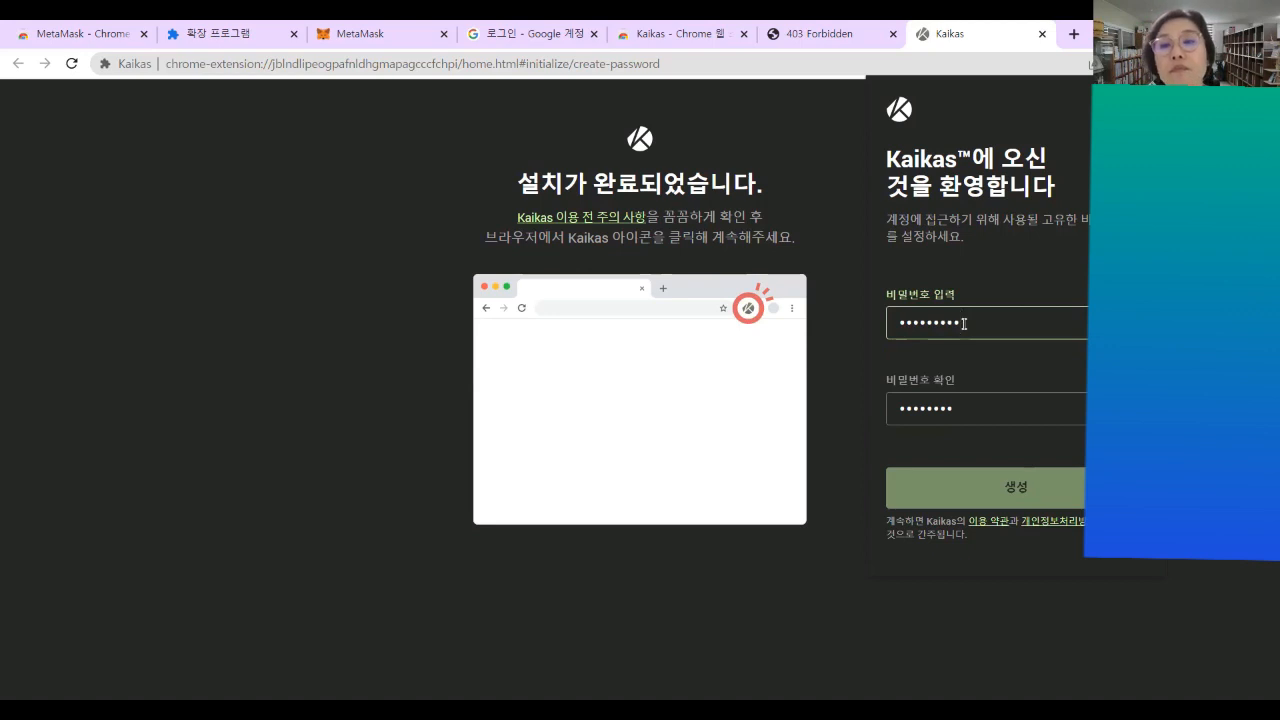
pyautogui.press('Tab')
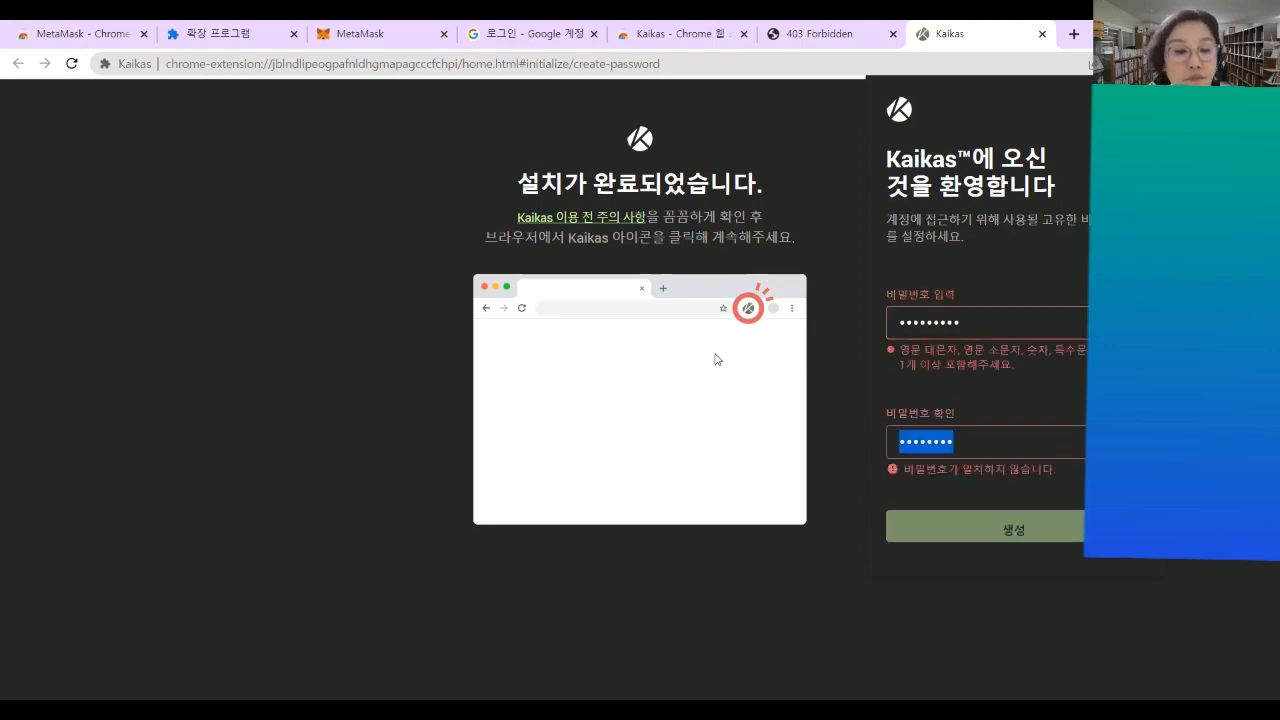
pyautogui.write('•••••••')
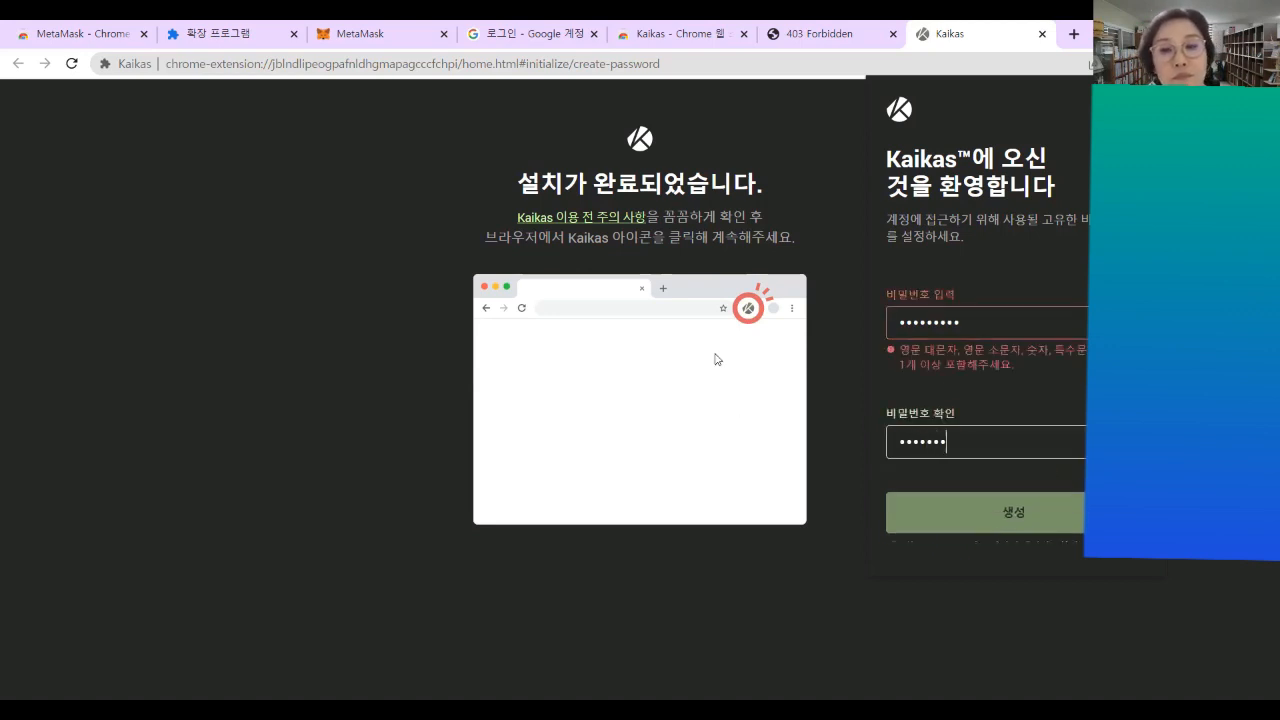
pyautogui.write('••')
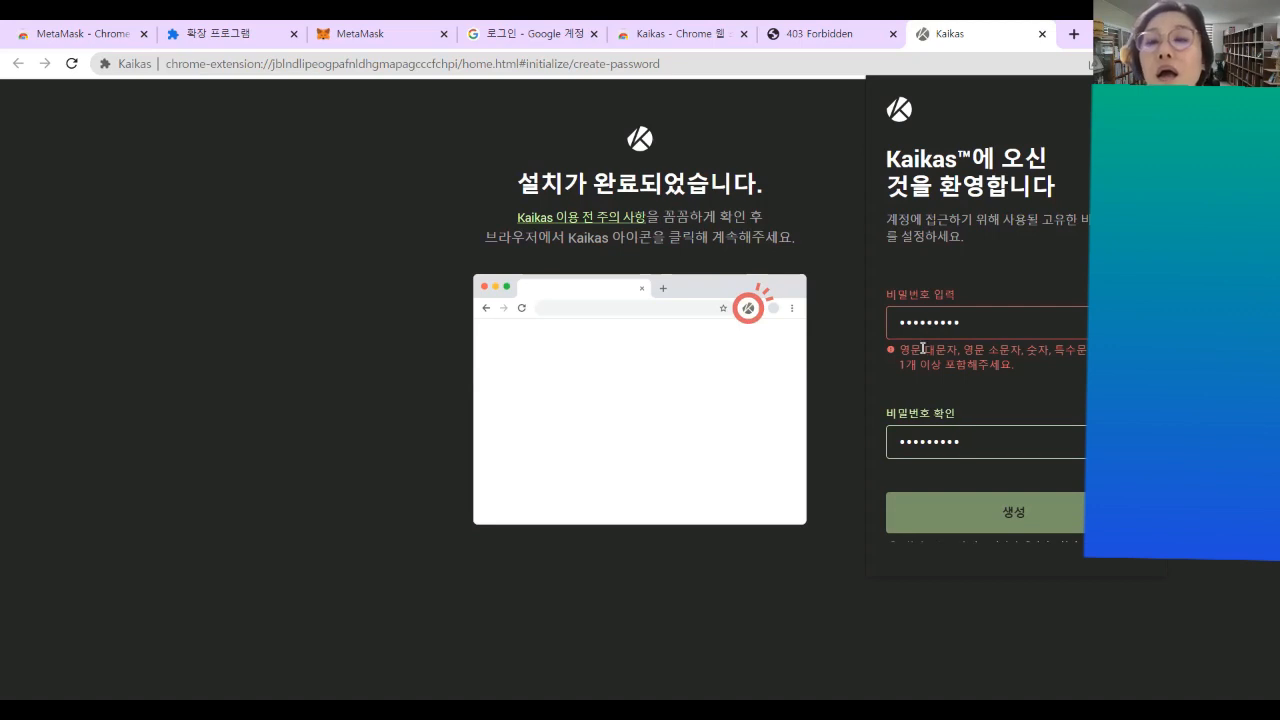
# Step: Insert two extra characters near the start of both Kaikas password fields and submit the wallet password
pyautogui.click(904, 322)
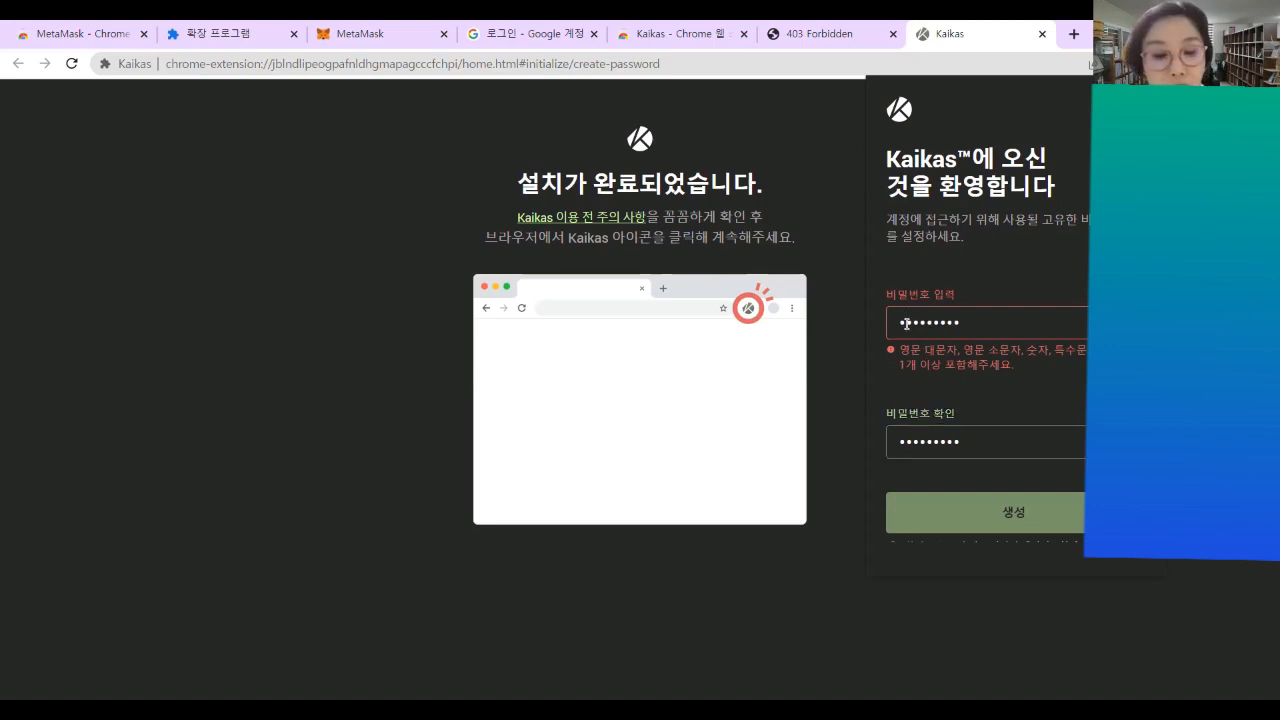
pyautogui.write('••')
pyautogui.click(904, 407)
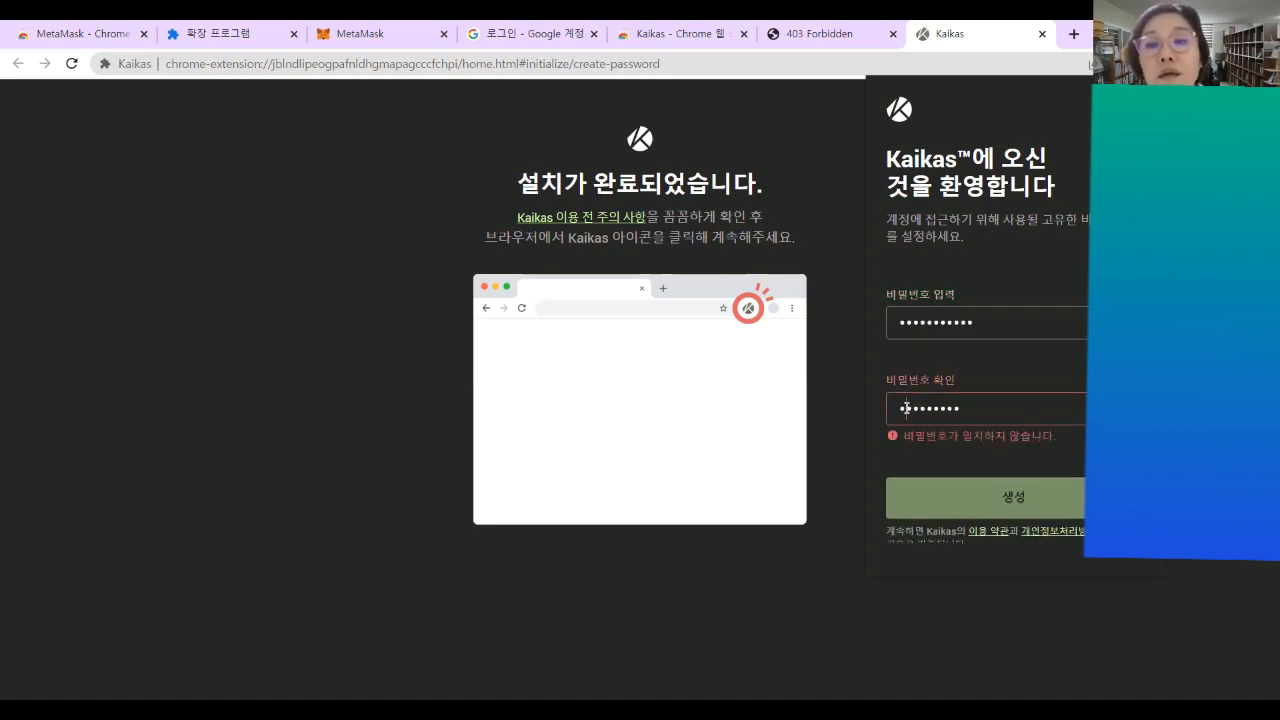
pyautogui.write('••')
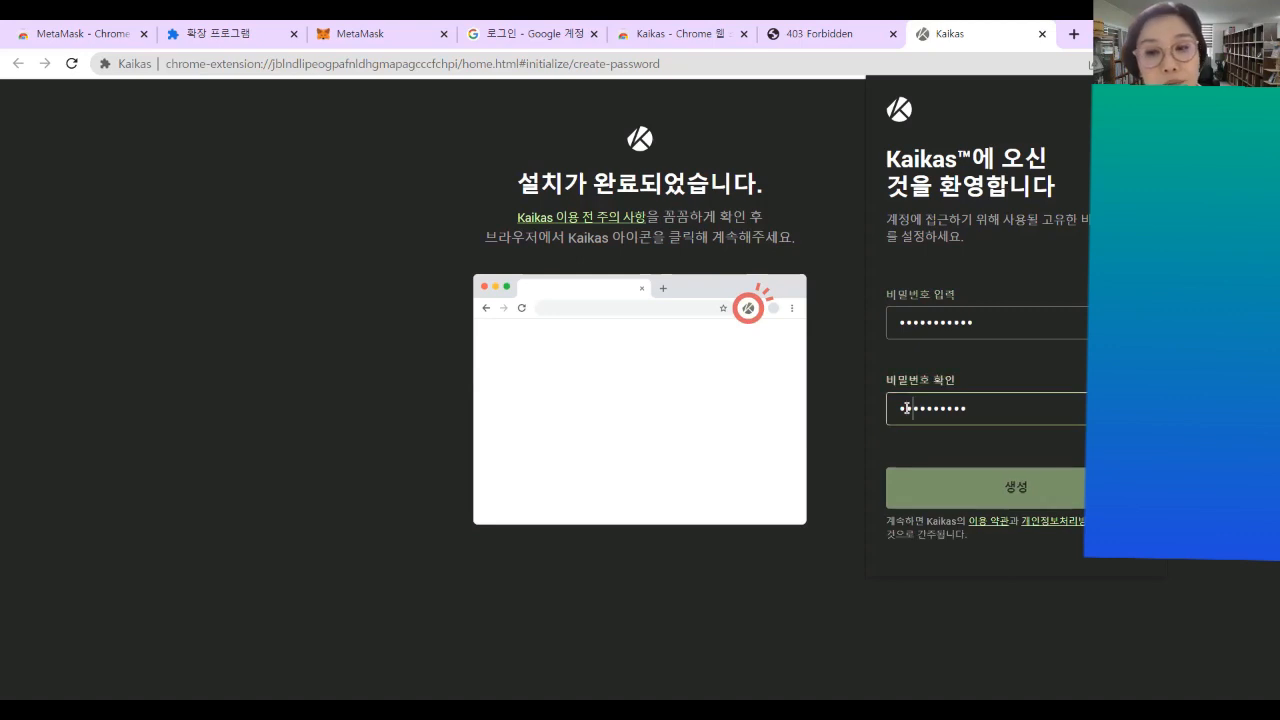
pyautogui.click(1020, 487)
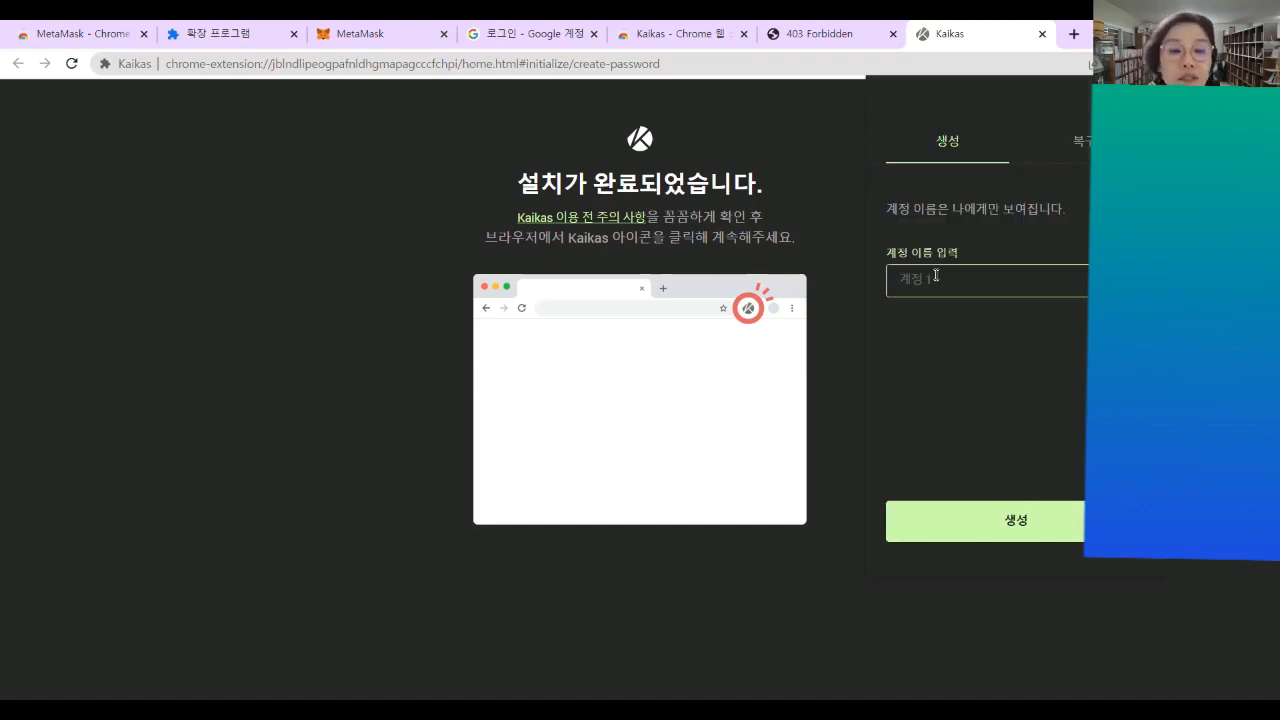
# Step: Fill in a name for the new account in the Kaikas creation form, and look at the seed phrase recovery form
pyautogui.write('ㄴ')
pyautogui.press('BackSpace')
pyautogui.write('니계')
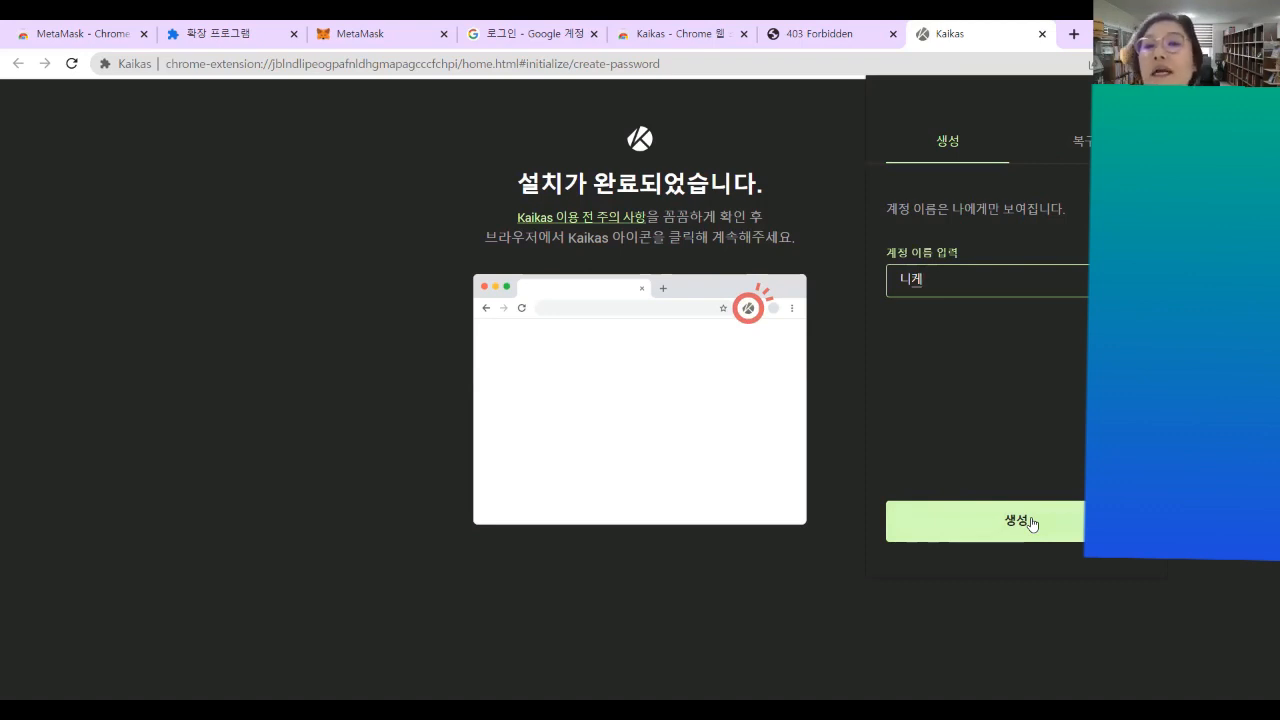
pyautogui.click(1079, 150)
pyautogui.click(1079, 150)
pyautogui.click(1079, 150)
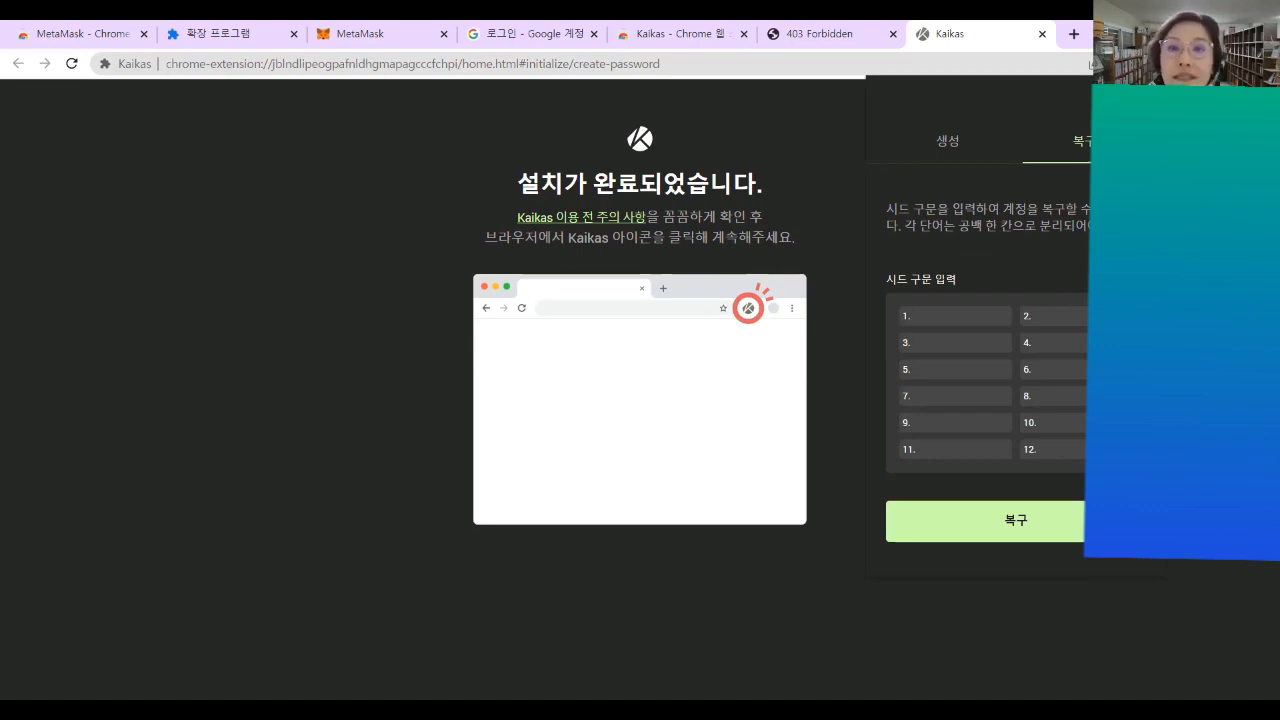
# Step: Open the installed Kaikas wallet extension in the other Chrome window and get past its notice of changed terms of use
pyautogui.hotkey('ctrl', 'w')
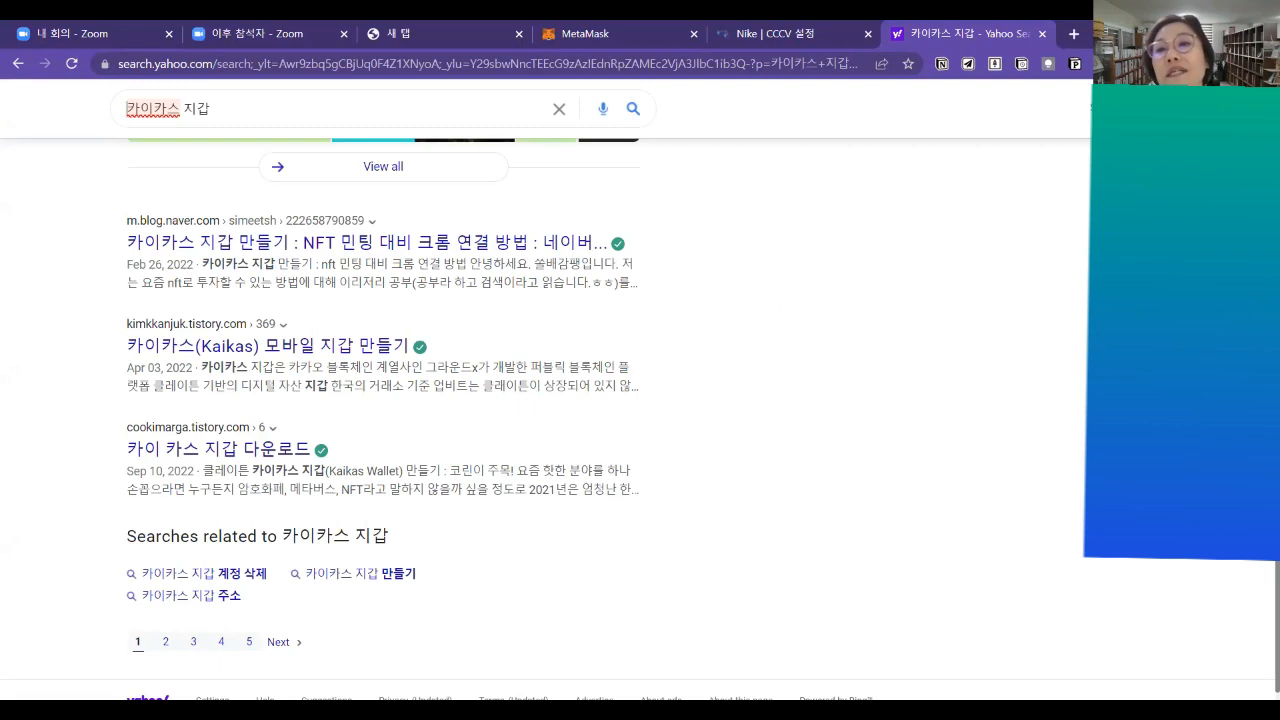
pyautogui.click(1102, 63)
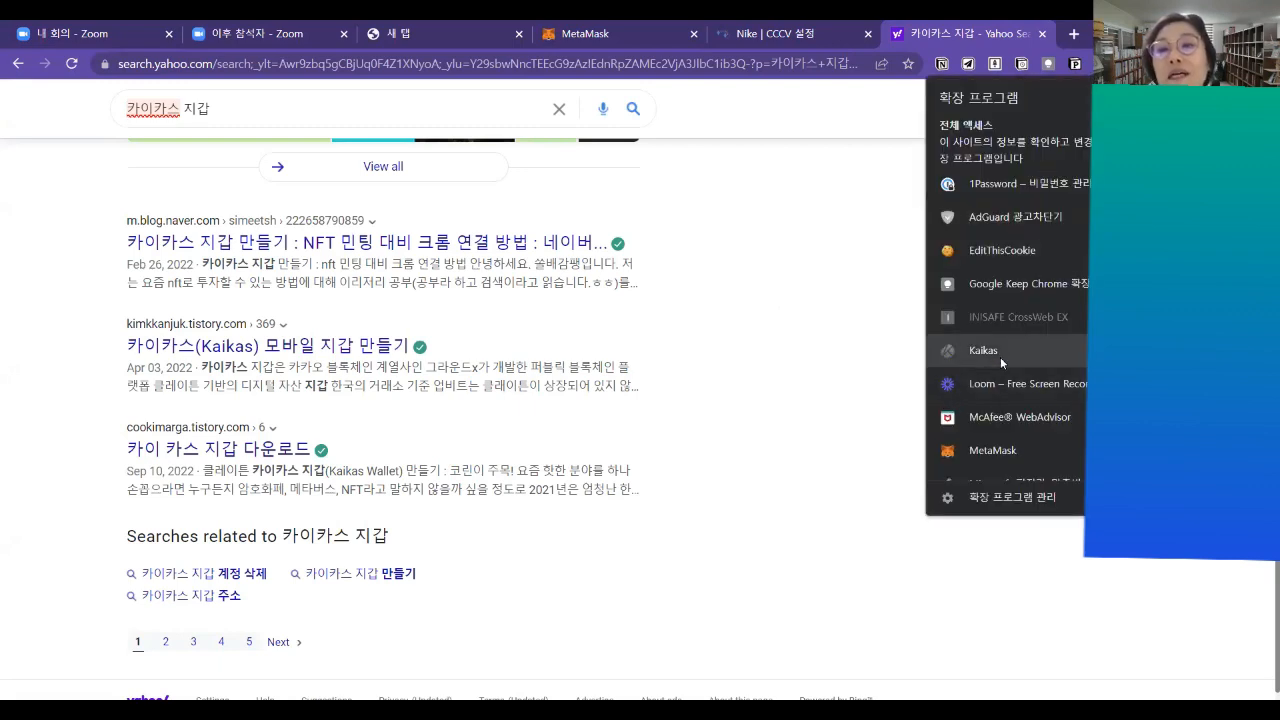
pyautogui.scroll(-10, 1000, 357)
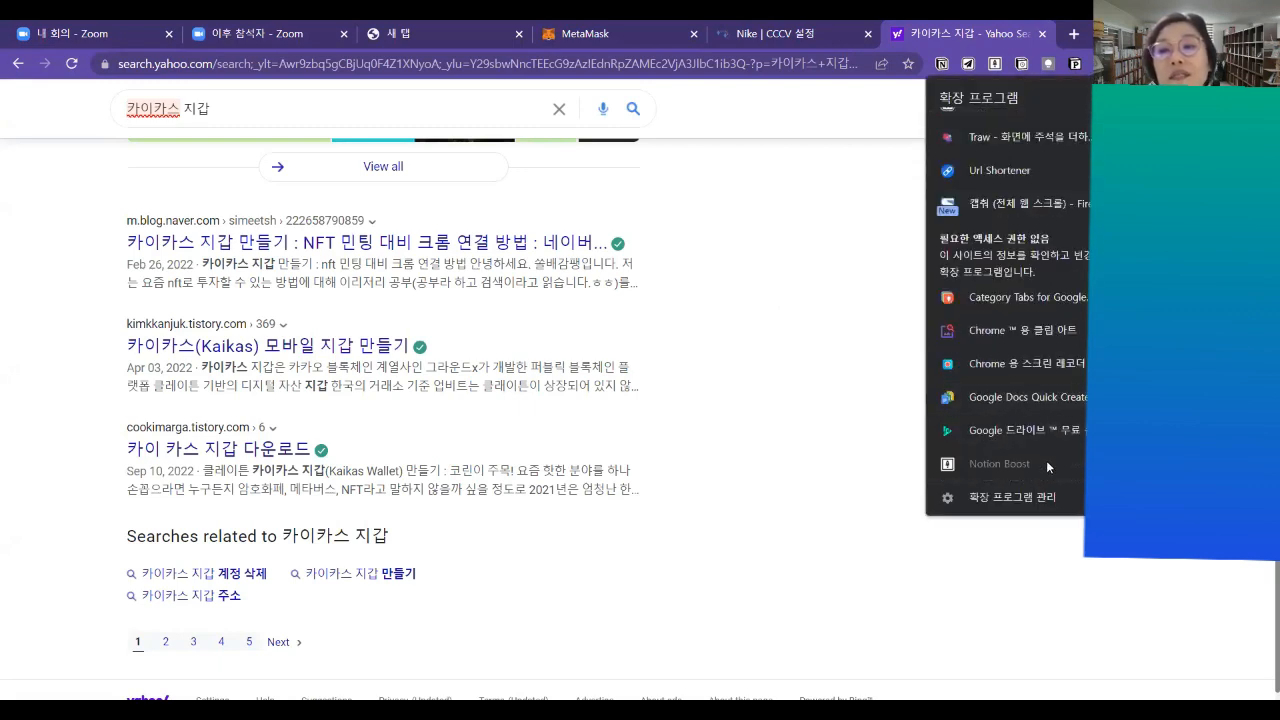
pyautogui.scroll(8, 1046, 460)
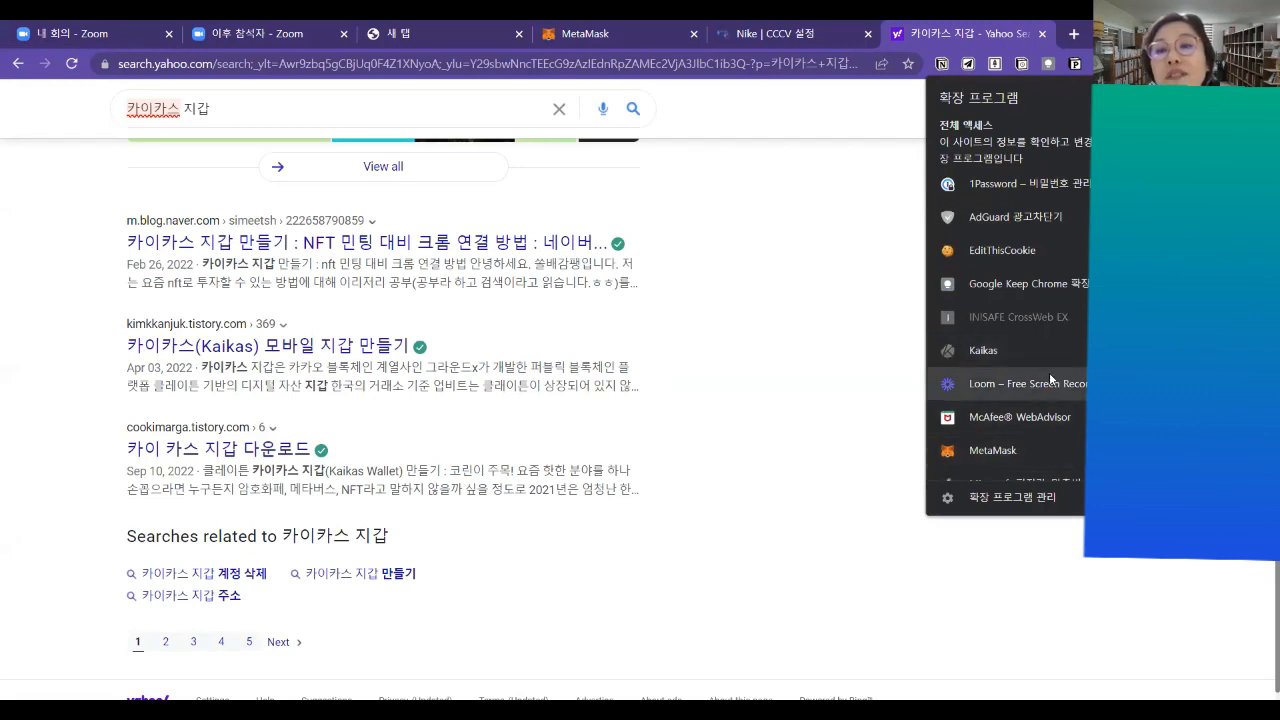
pyautogui.press('ctrl')
pyautogui.press('ctrl')
pyautogui.press('ctrl')
pyautogui.click(1030, 352)
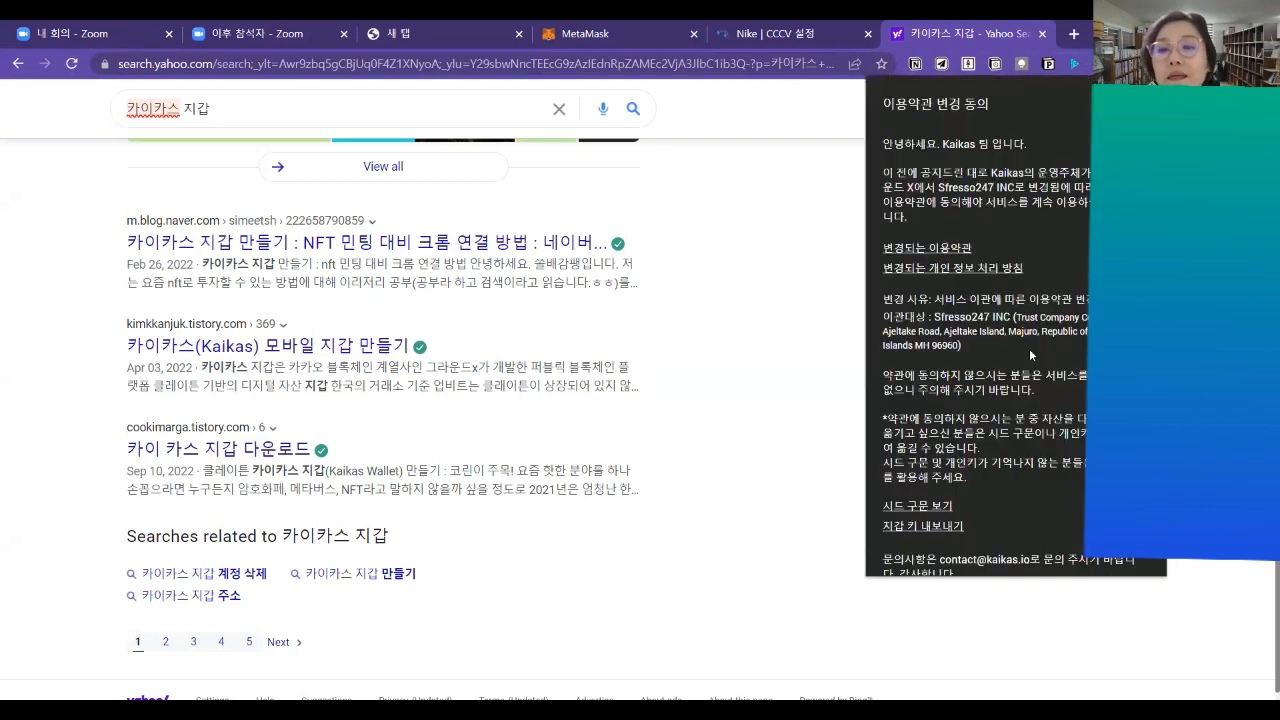
pyautogui.scroll(-1, 1026, 390)
pyautogui.click(1008, 490)
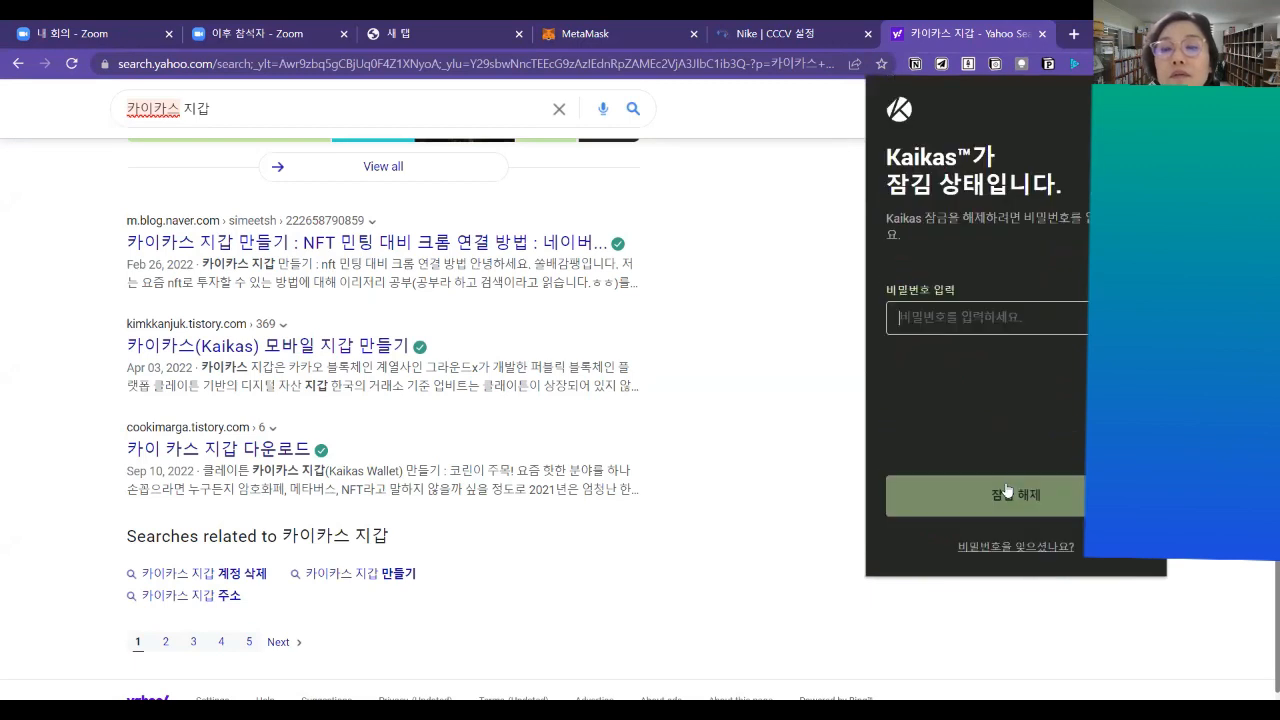
# Step: Unlock the Kaikas wallet by entering the wallet password
pyautogui.write('•••••')
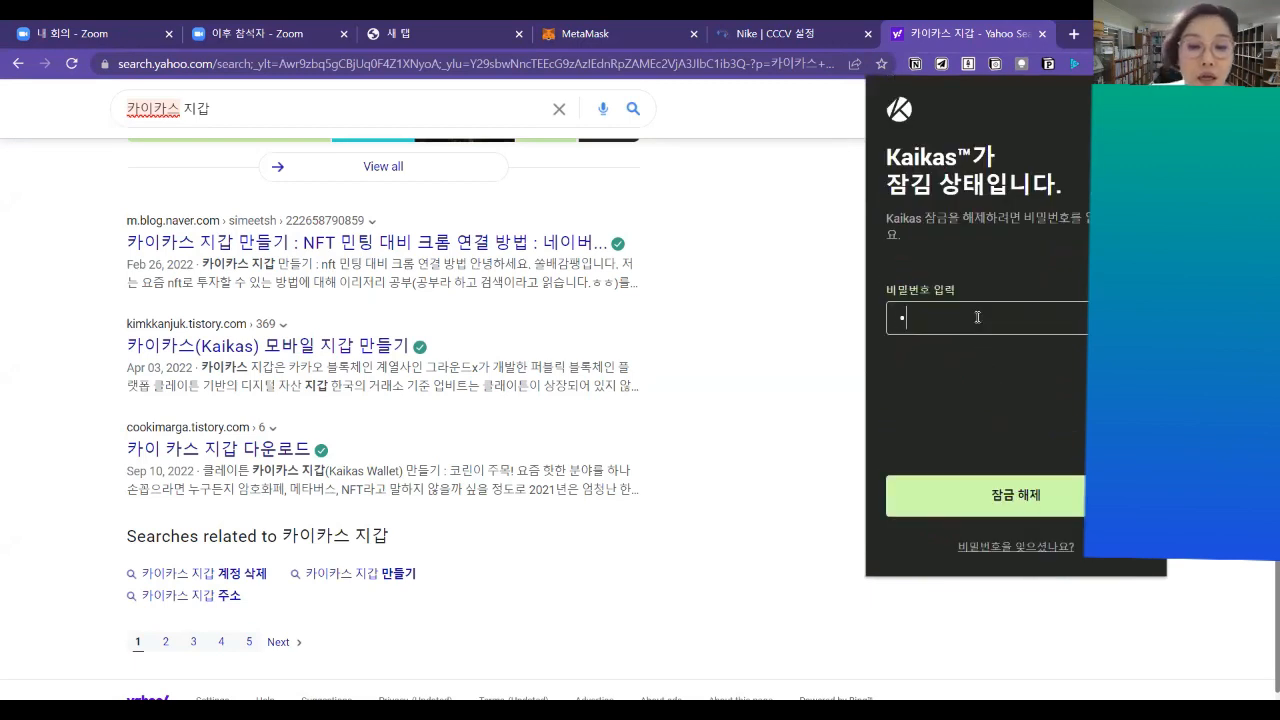
pyautogui.write('•••')
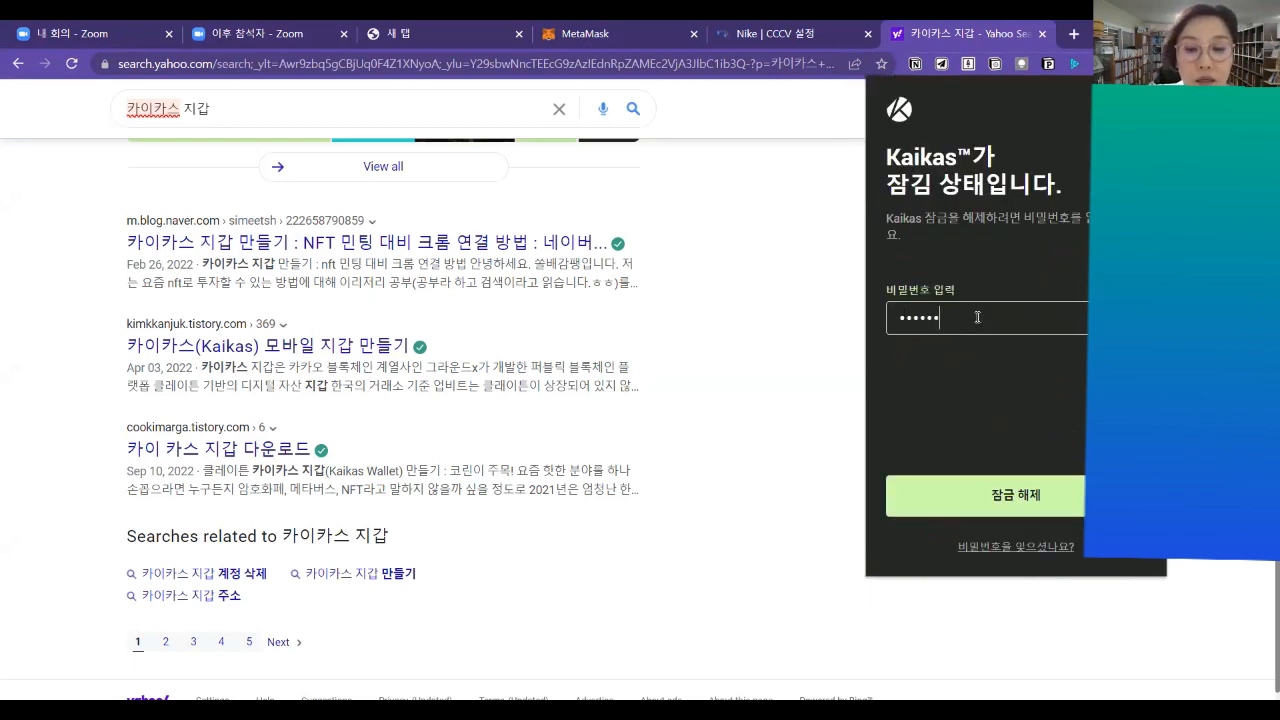
pyautogui.write('••')
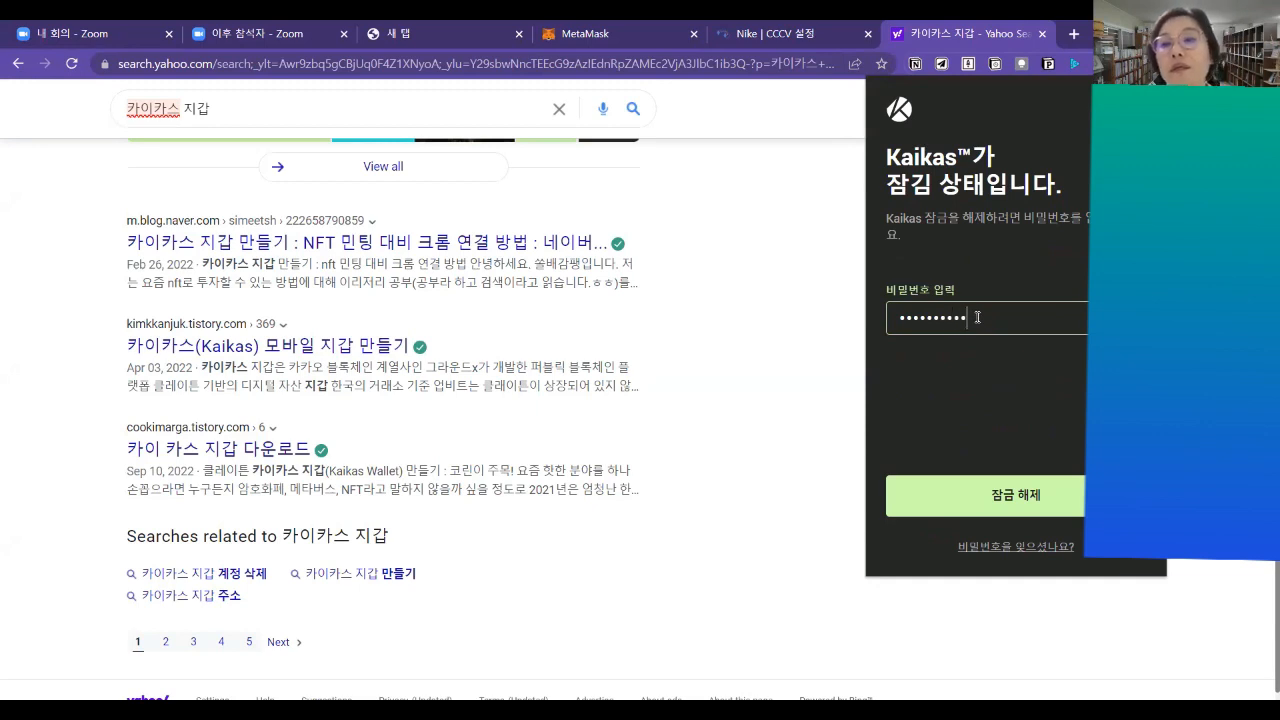
pyautogui.click(1052, 498)
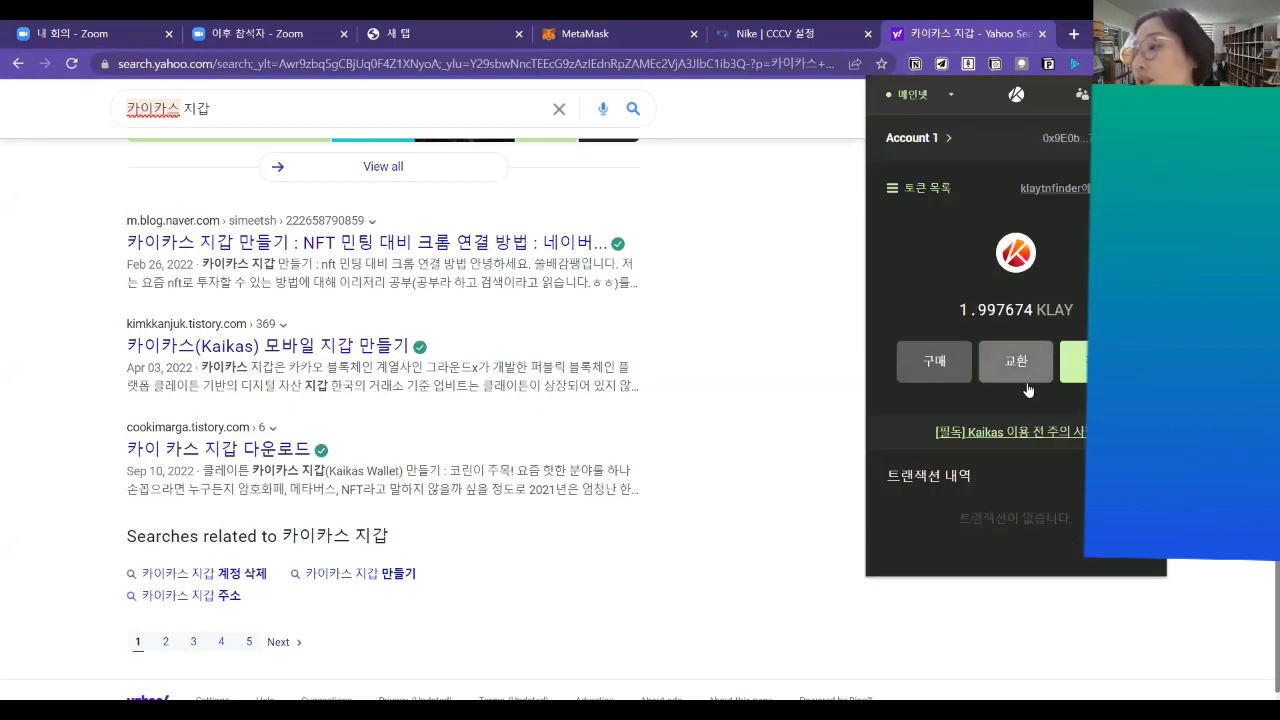
# Step: View the KLAY purchase page and the token exchange services in Kaikas, returning to the account overview after each
pyautogui.click(1041, 315)
pyautogui.click(1041, 315)
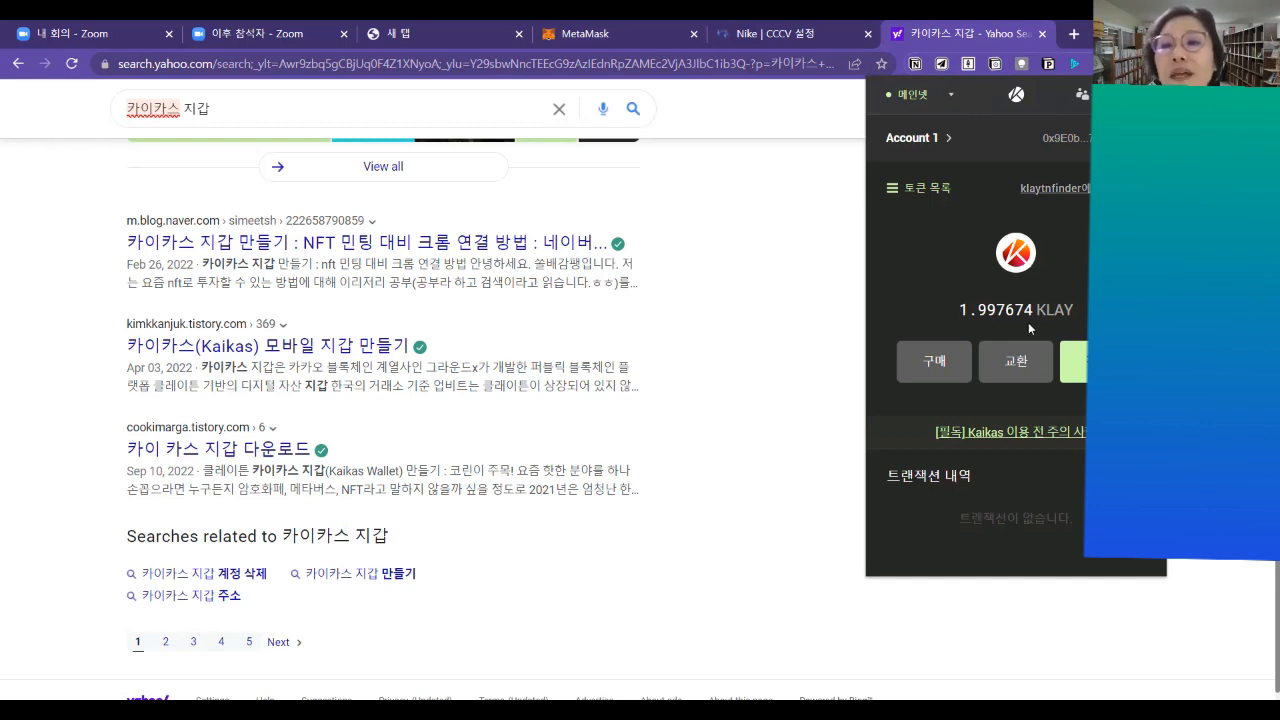
pyautogui.click(930, 362)
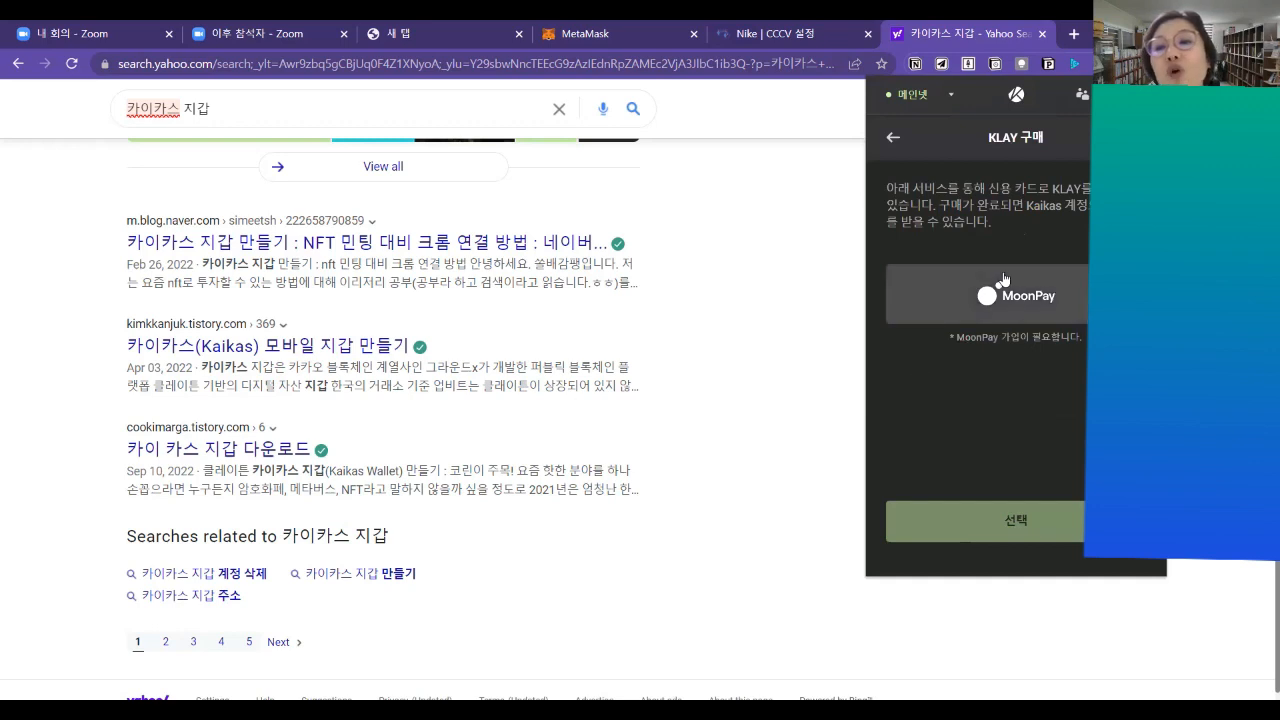
pyautogui.click(893, 138)
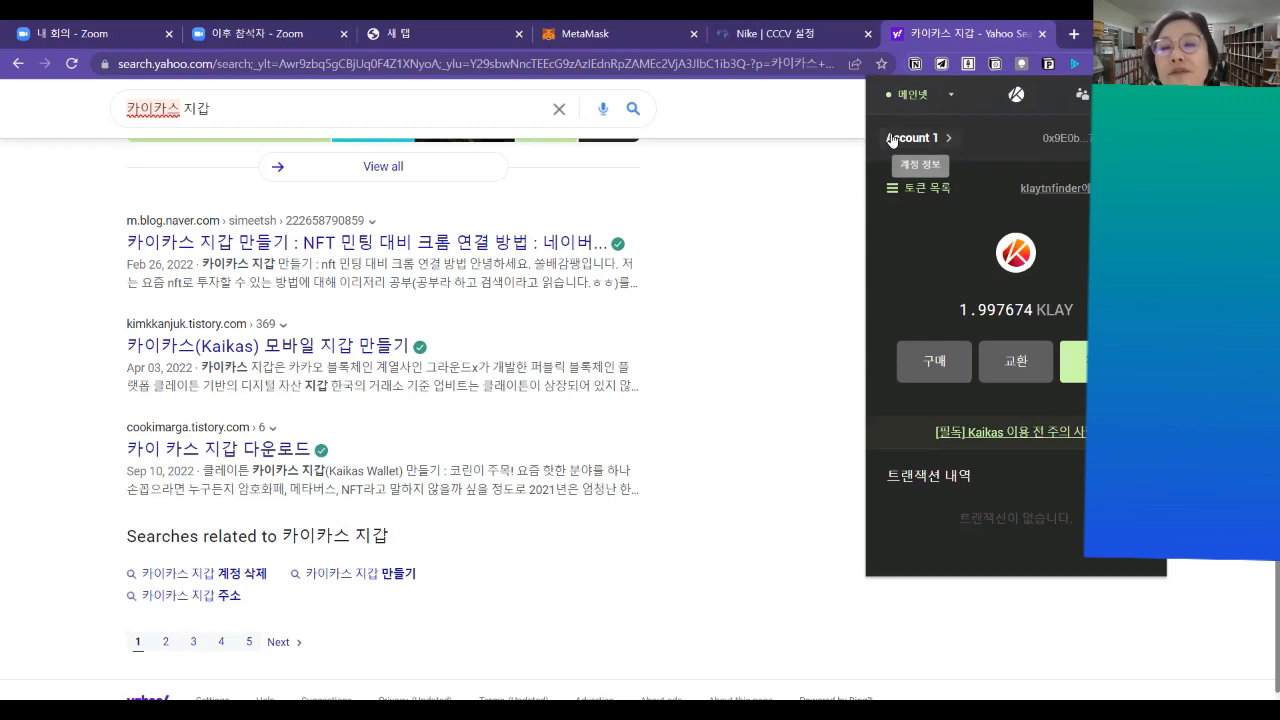
pyautogui.click(1010, 370)
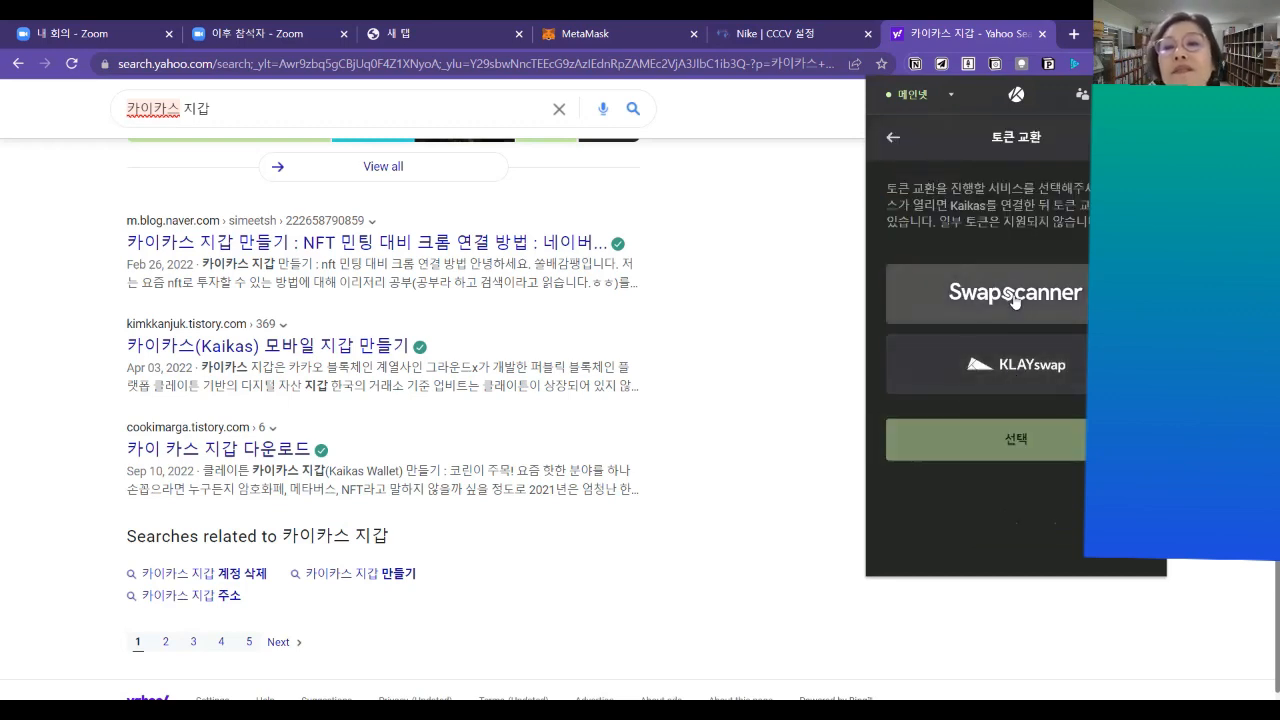
pyautogui.click(985, 360)
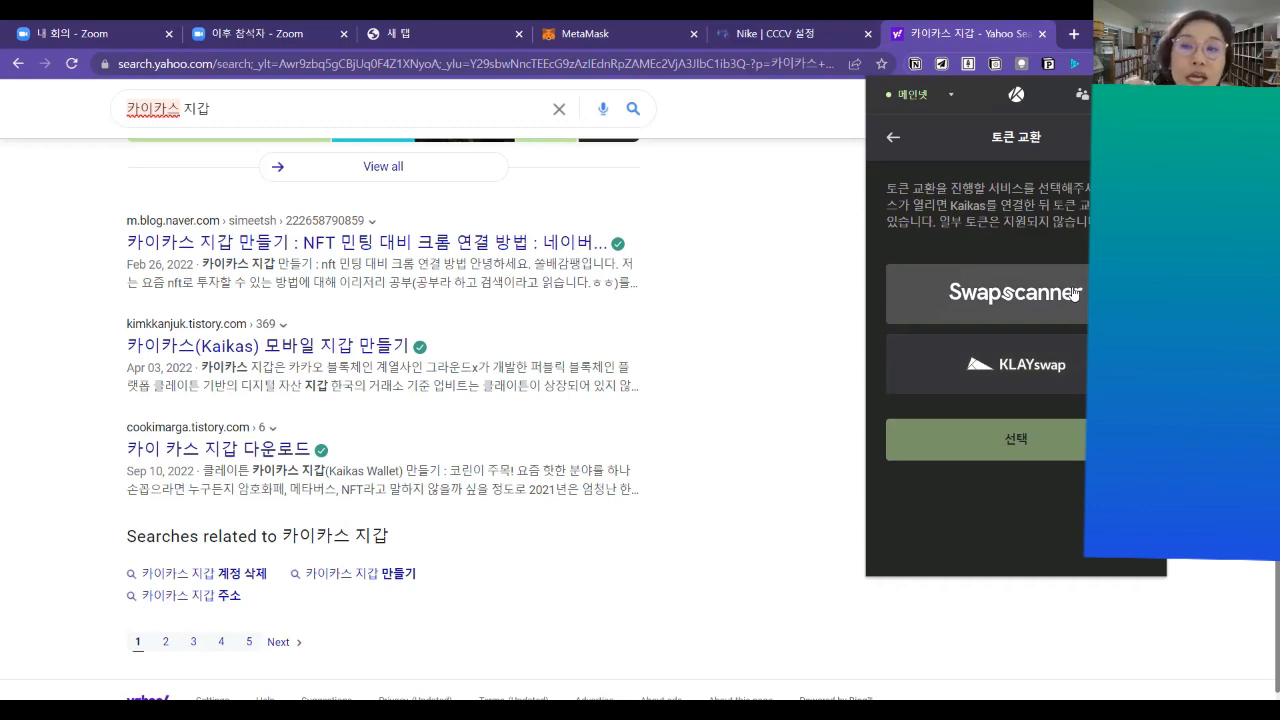
pyautogui.click(895, 138)
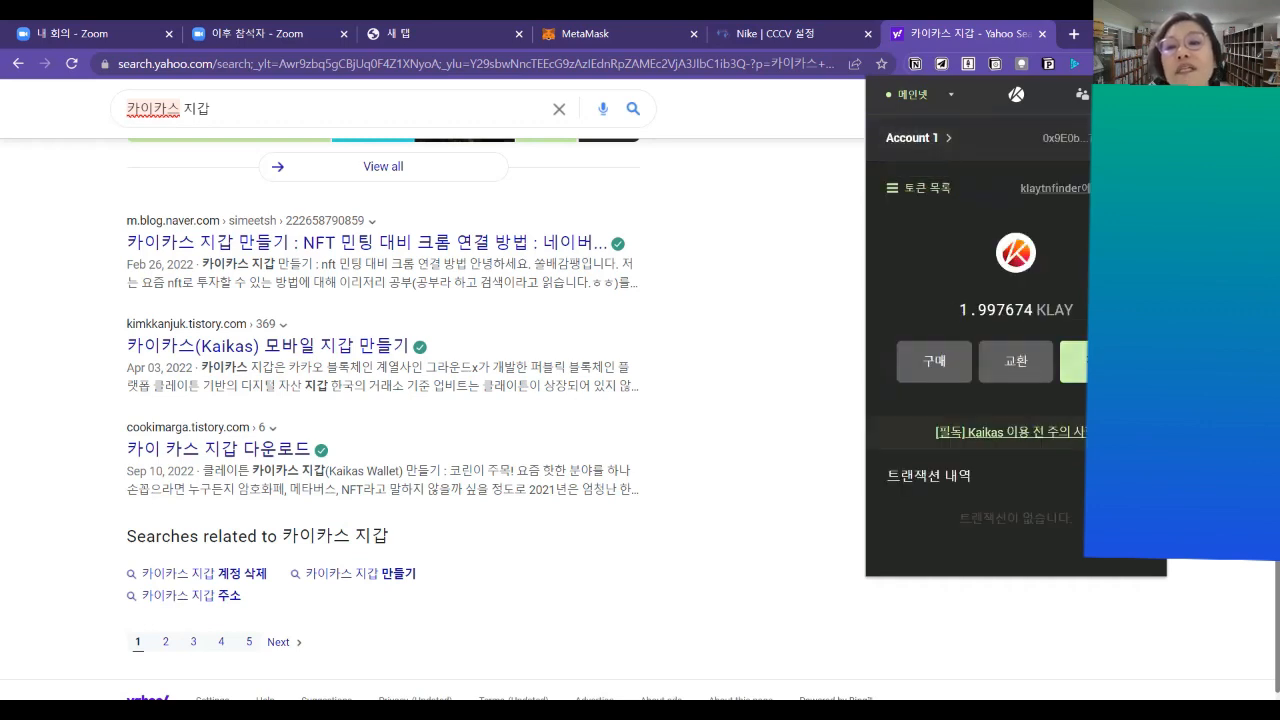
# Step: View the KLAY transfer form with its recipient, token and quantity fields, and return to the account overview
pyautogui.click(1066, 358)
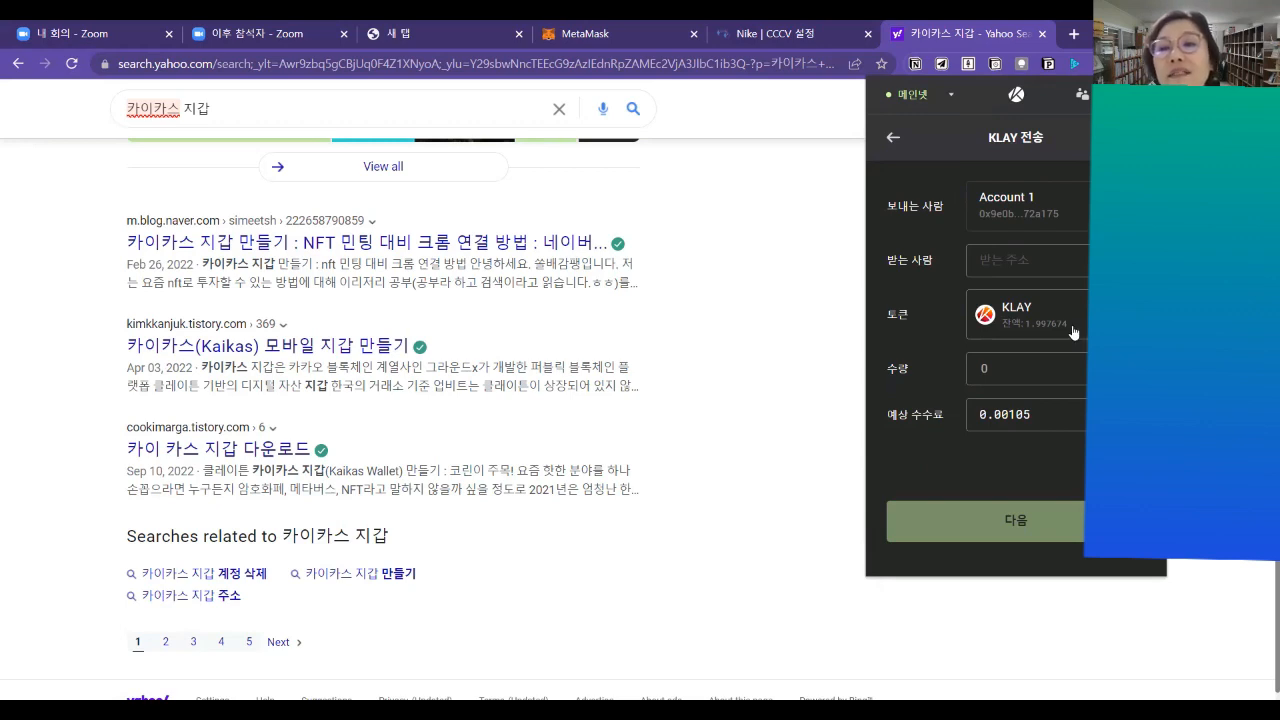
pyautogui.click(1070, 373)
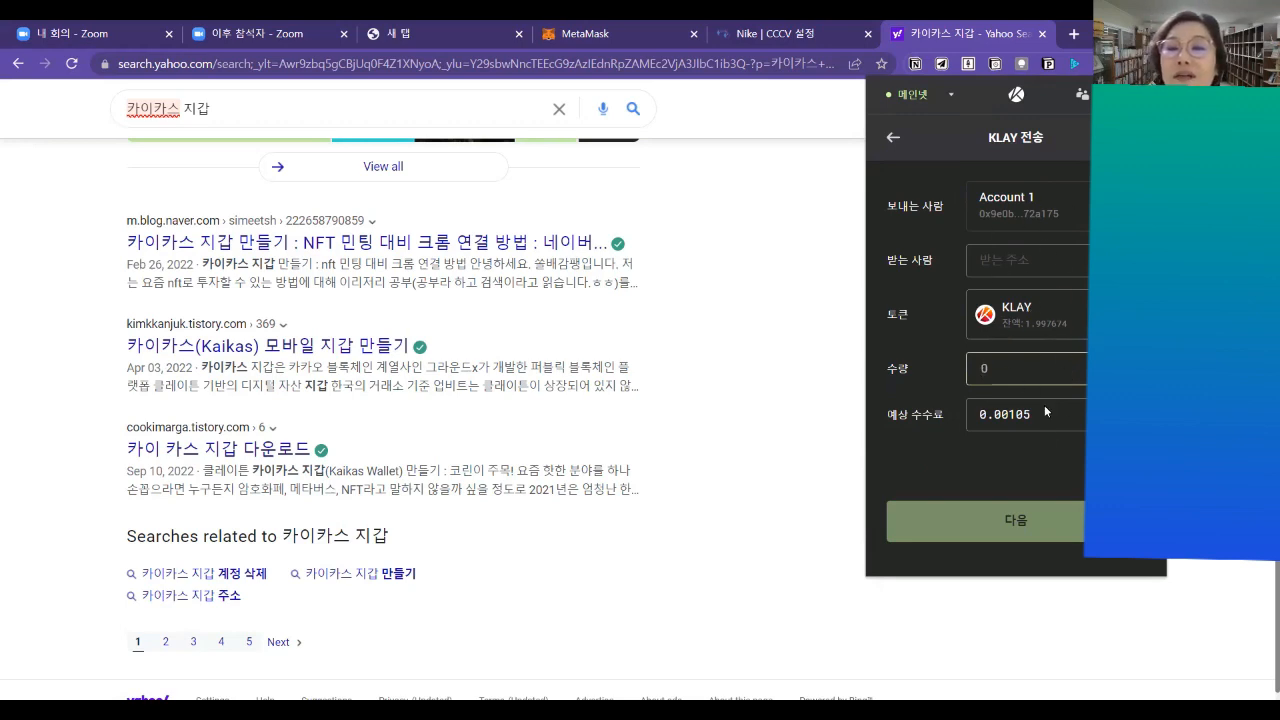
pyautogui.click(1037, 525)
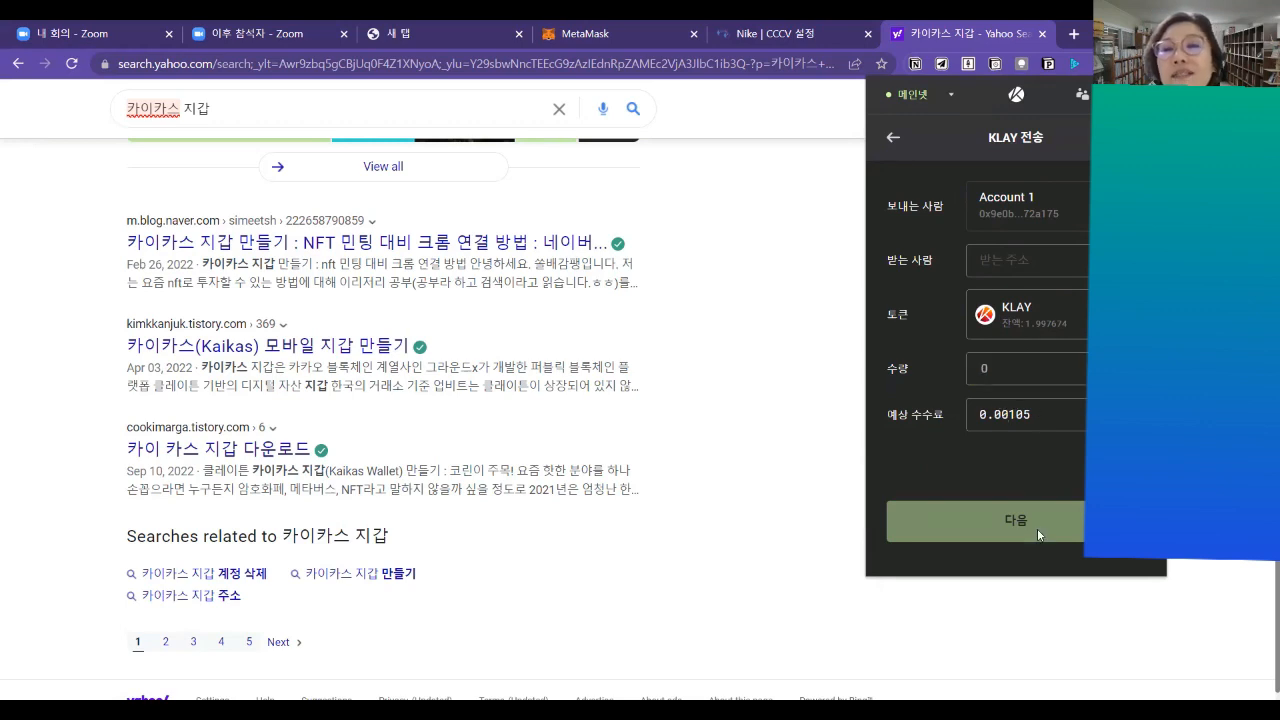
pyautogui.click(893, 137)
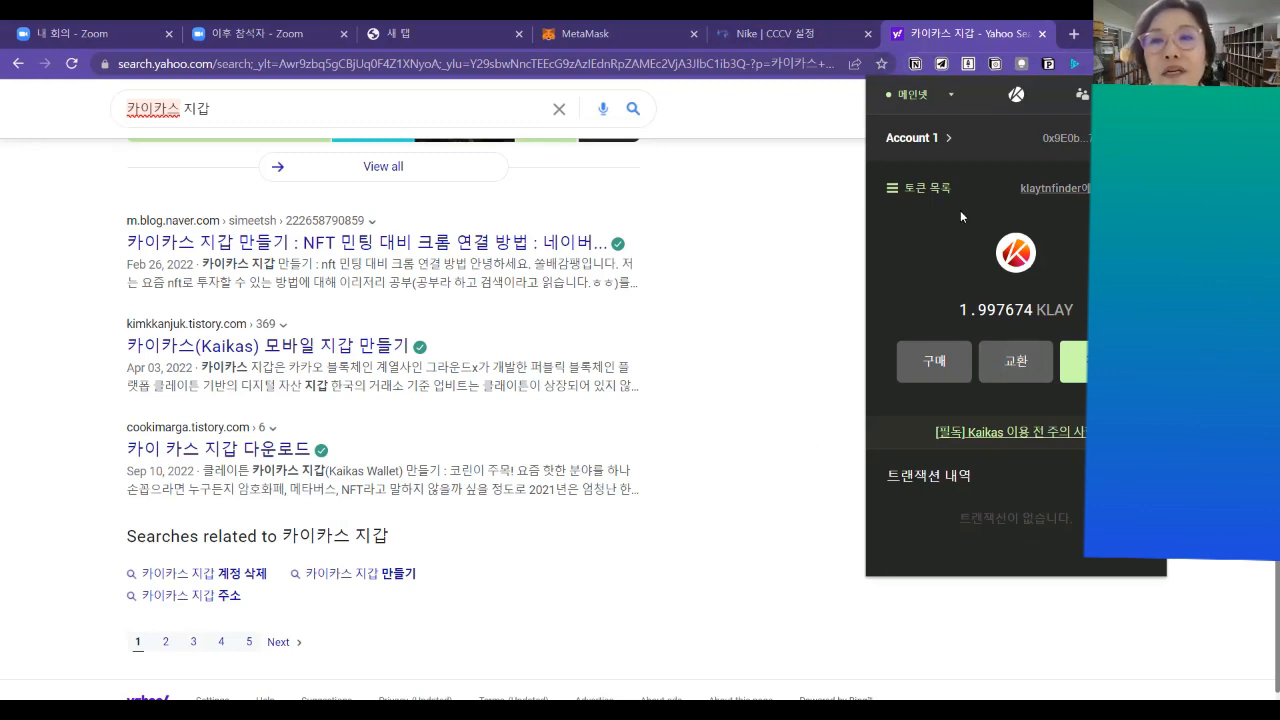
# Step: Try to open the site krarte.space in the browser tab holding the CCCV settings page
pyautogui.click(805, 37)
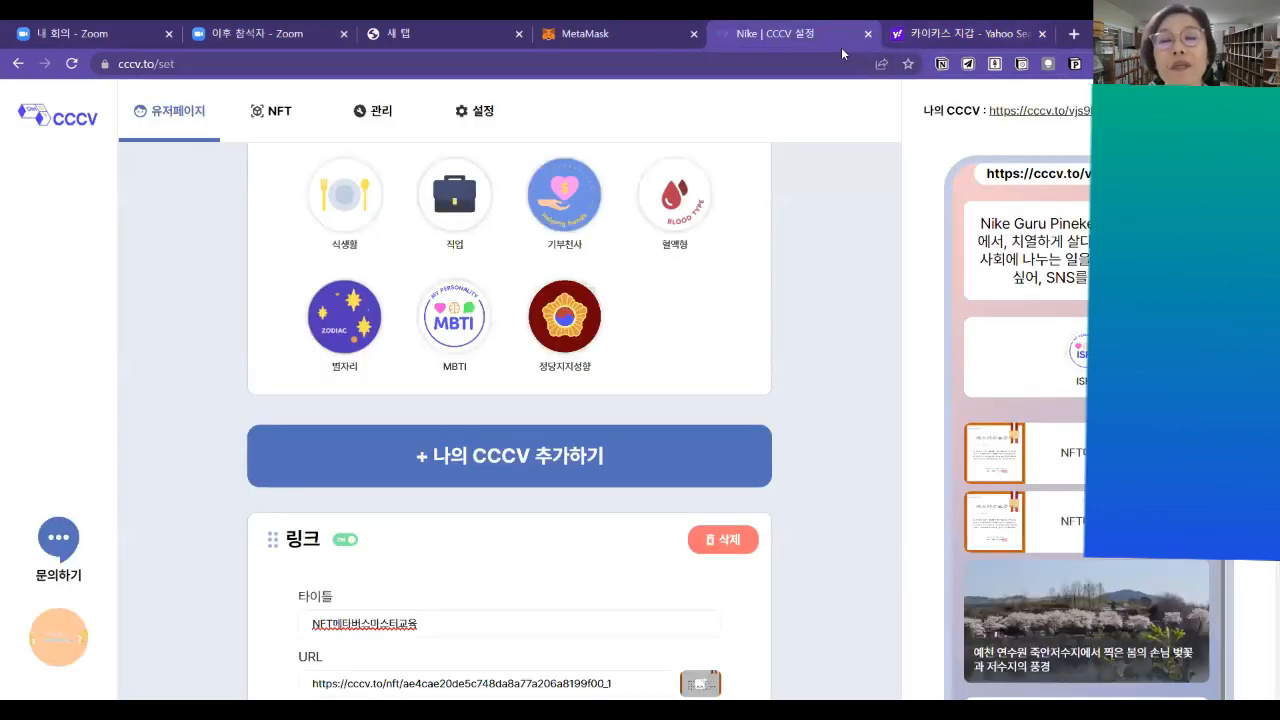
pyautogui.click(609, 66)
pyautogui.write('k')
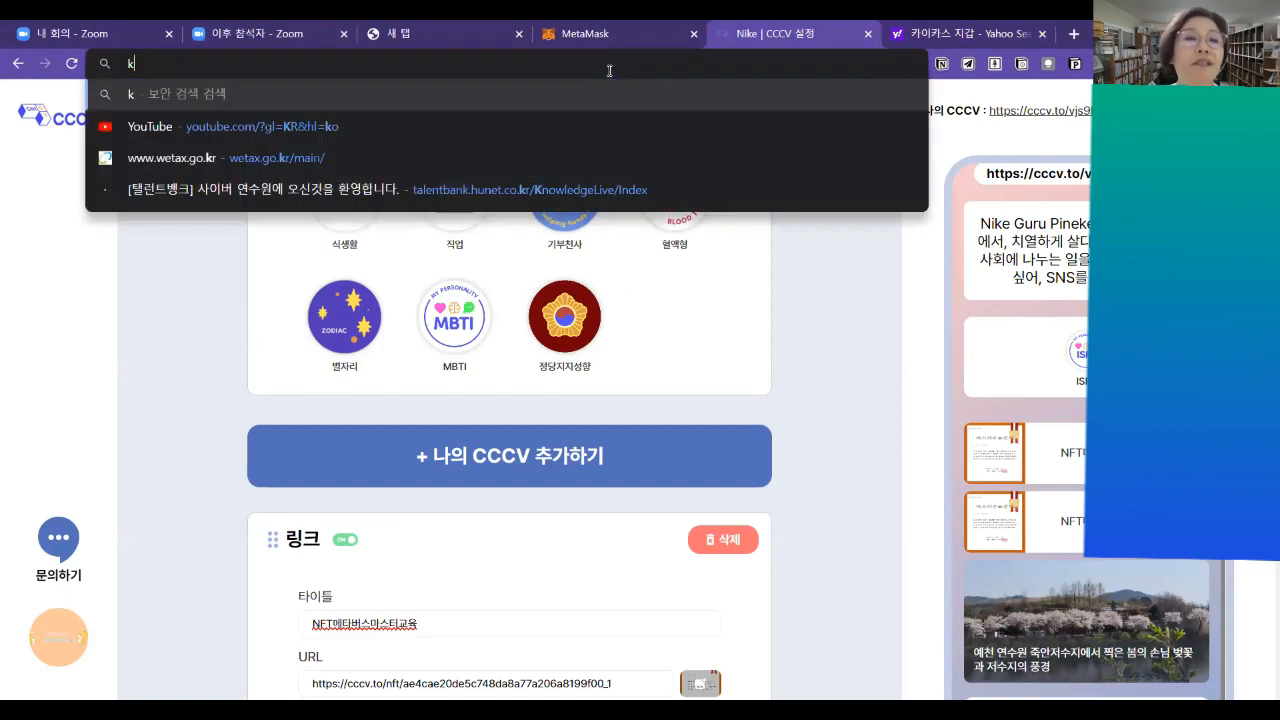
pyautogui.write('rarte')
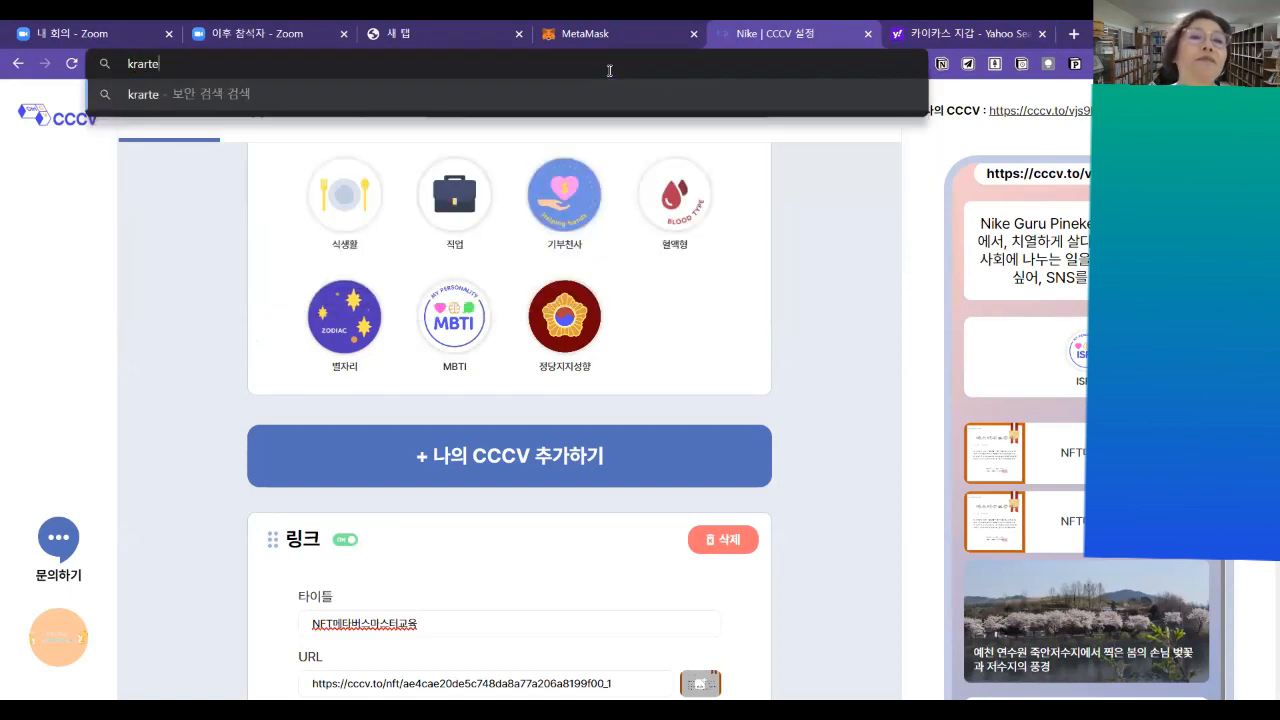
pyautogui.write('.space')
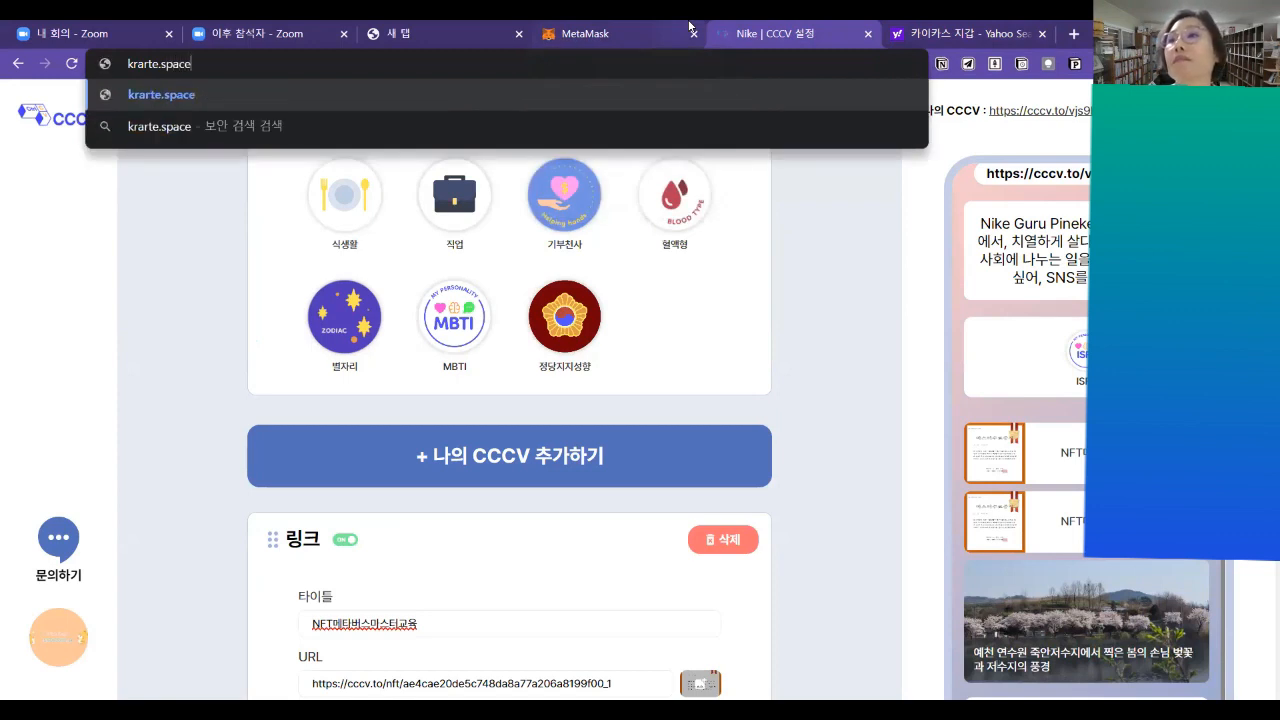
pyautogui.press('Return')
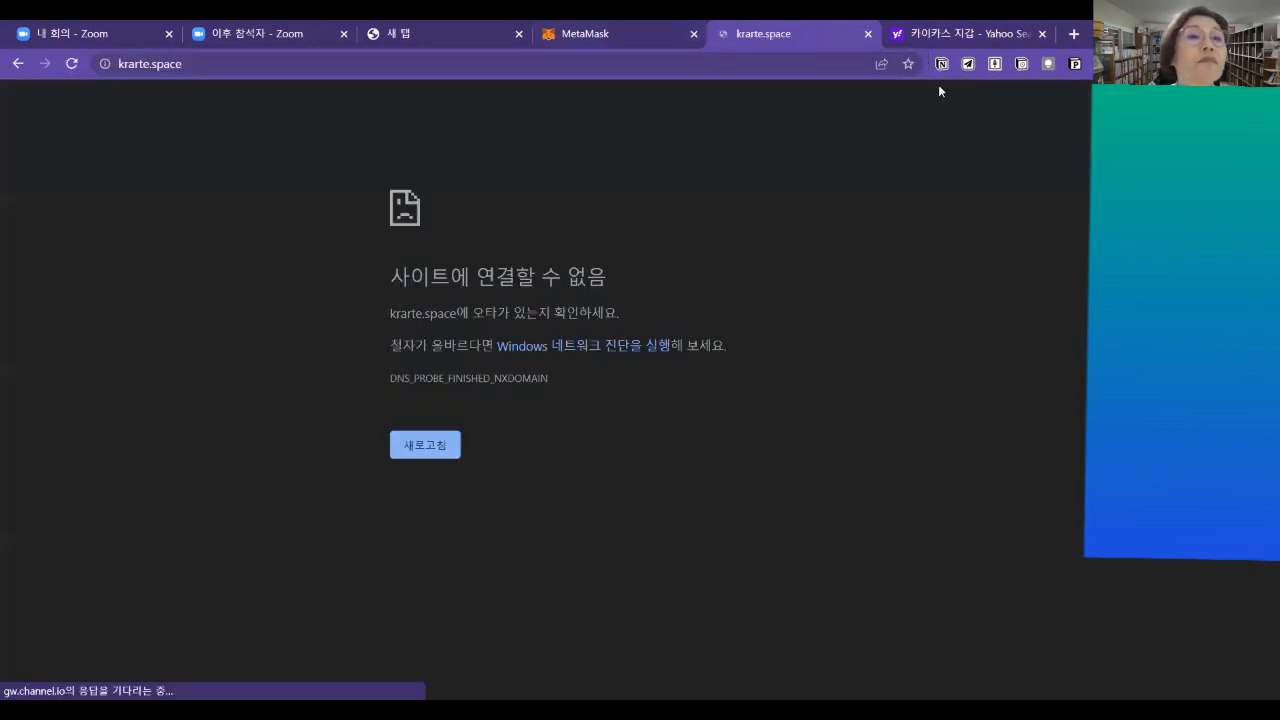
# Step: Correct the web address to krafter.space and load the KrafterSpace site
pyautogui.click(150, 67)
pyautogui.click(150, 65)
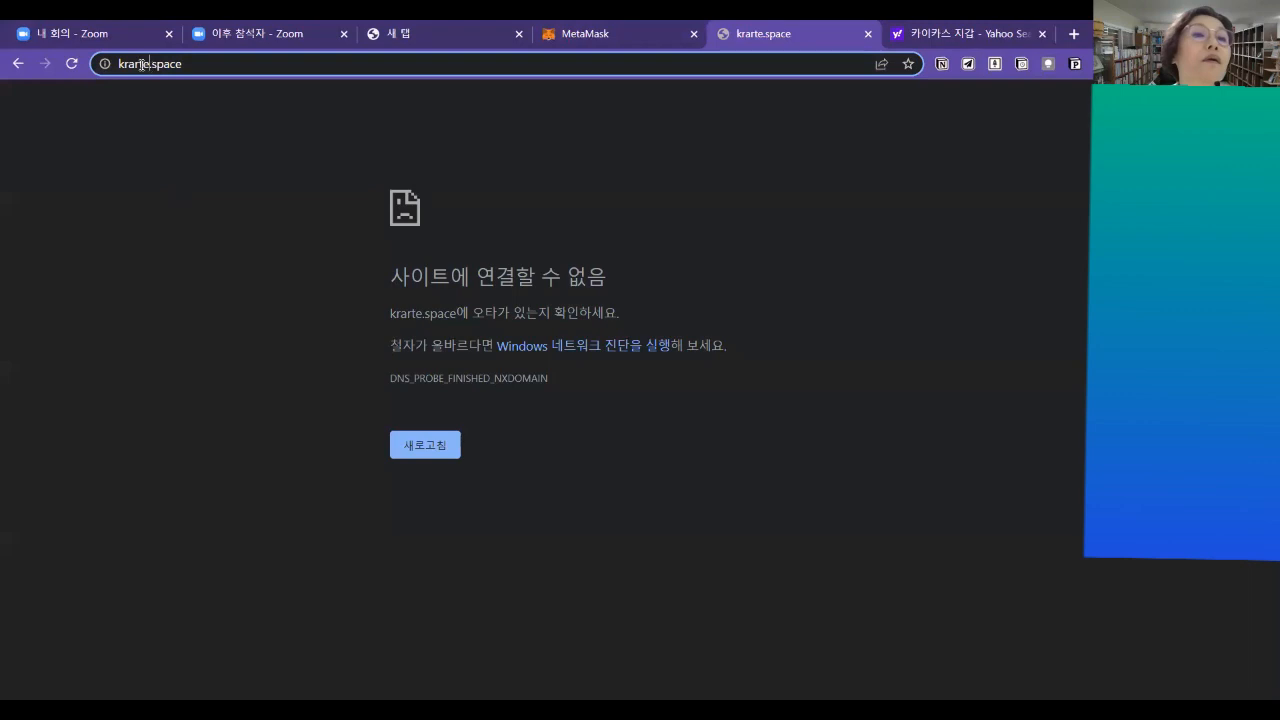
pyautogui.press('BackSpace')
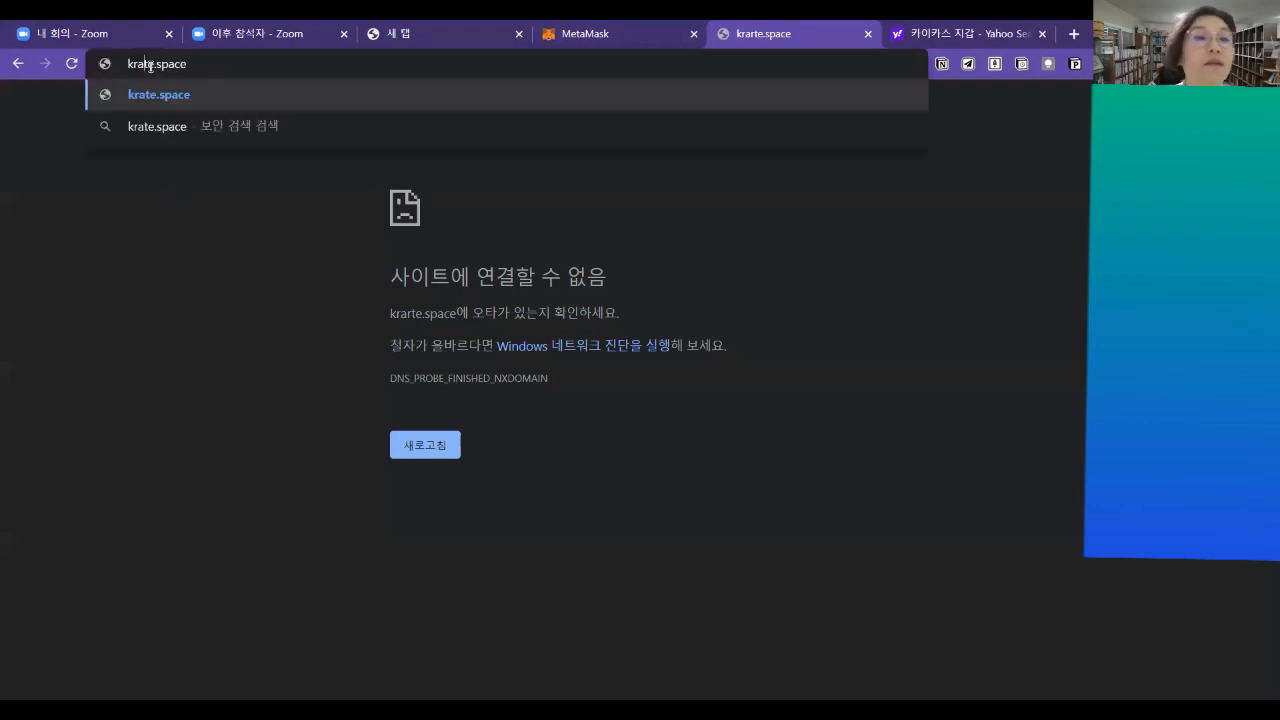
pyautogui.write('t')
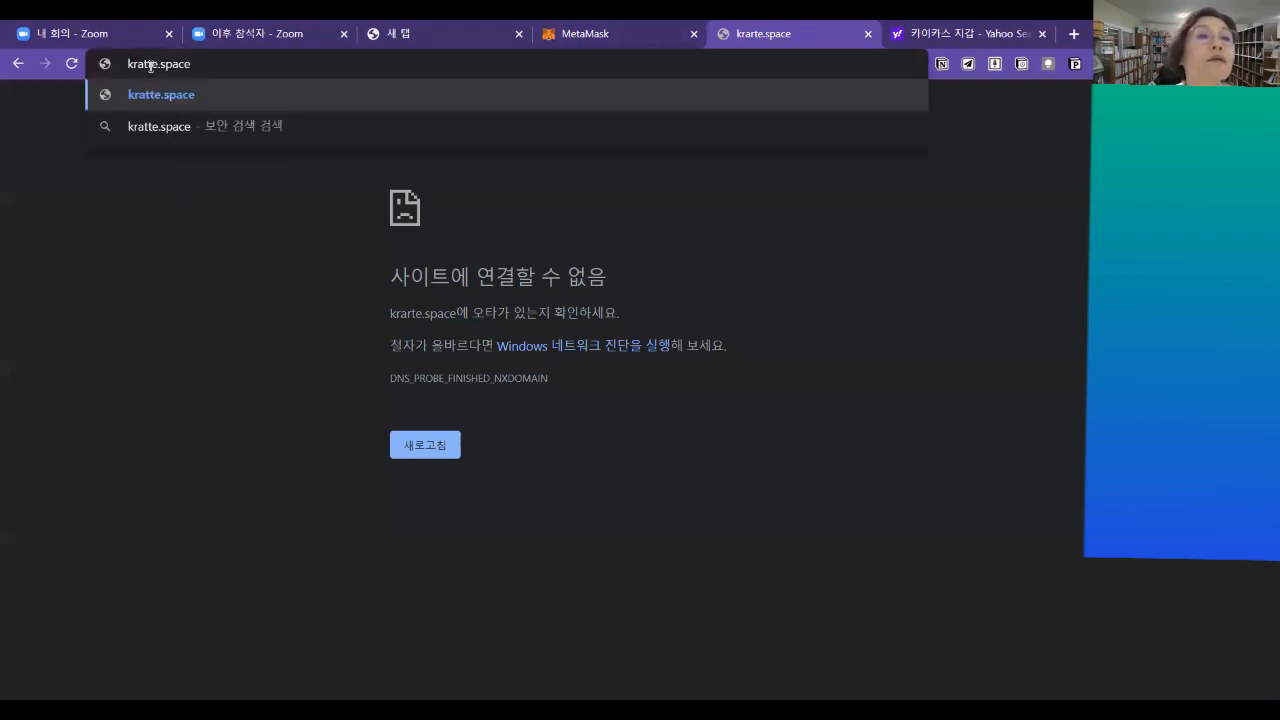
pyautogui.press('BackSpace')
pyautogui.write('r')
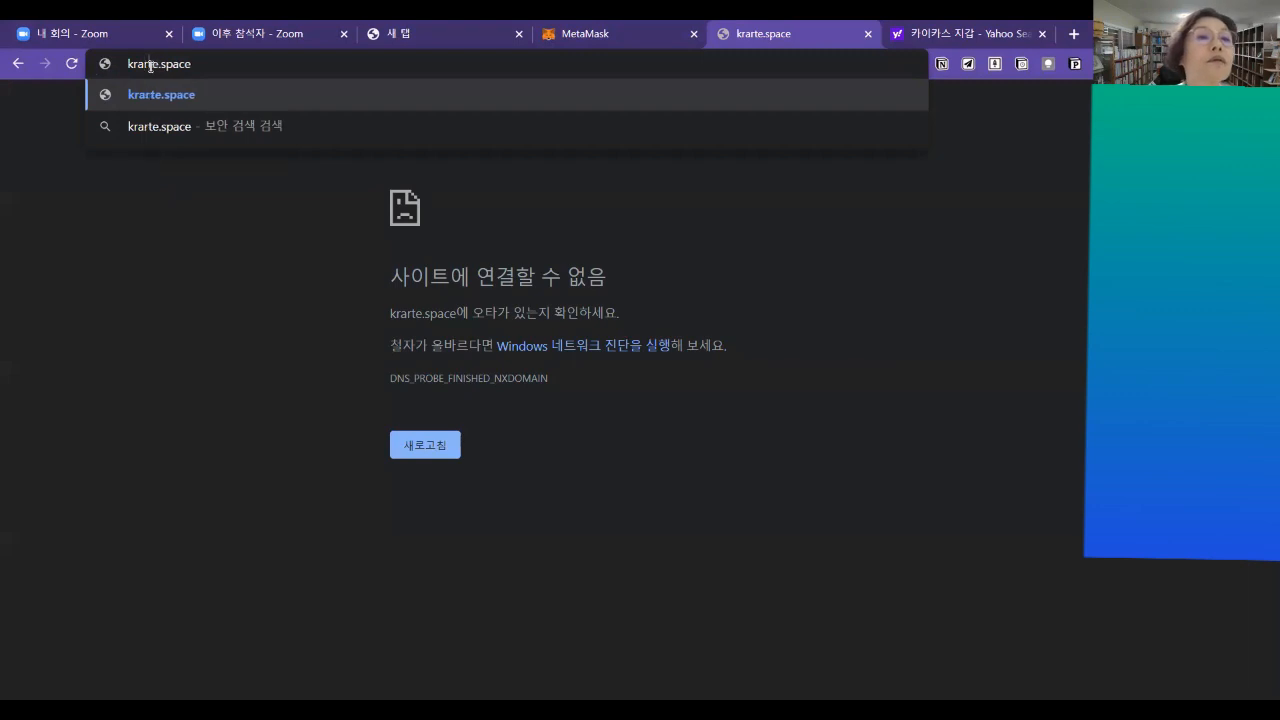
pyautogui.press('BackSpace')
pyautogui.write('fter')
pyautogui.press('Delete')
pyautogui.press('Delete')
pyautogui.press('Return')
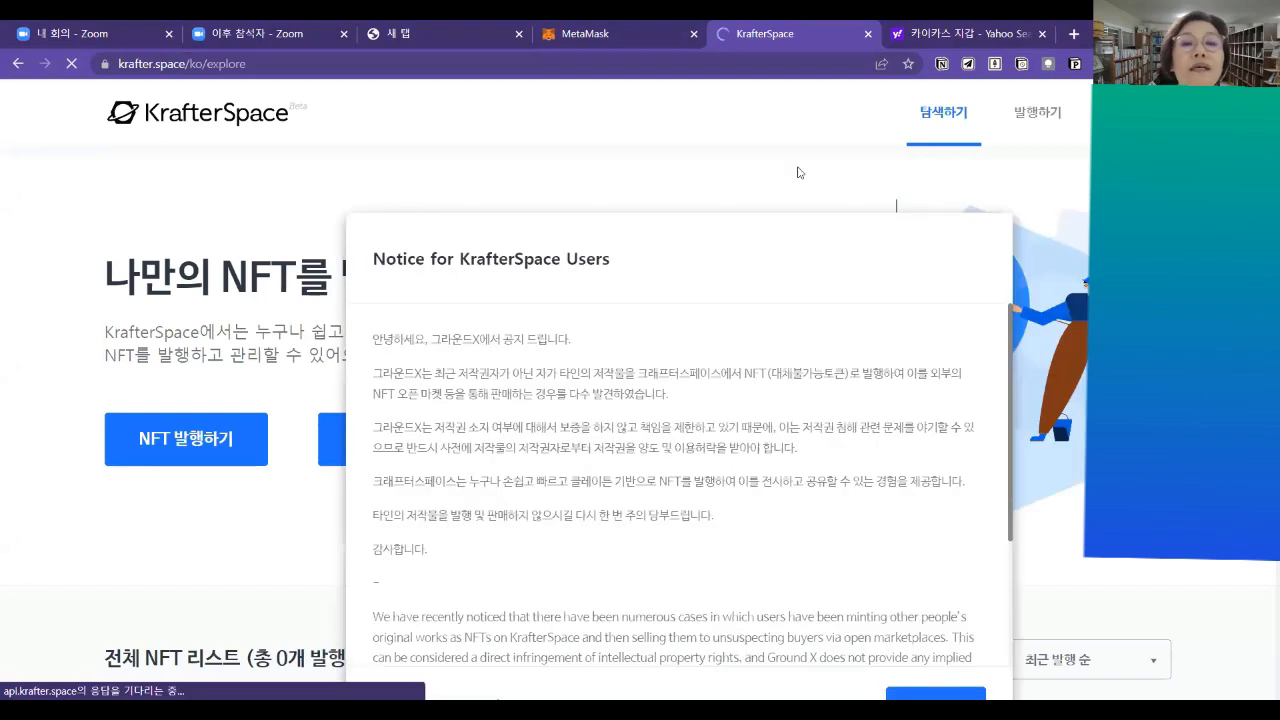
# Step: Read through the Notice for KrafterSpace Users and look over the NFT list behind it
pyautogui.scroll(-3, 946, 231)
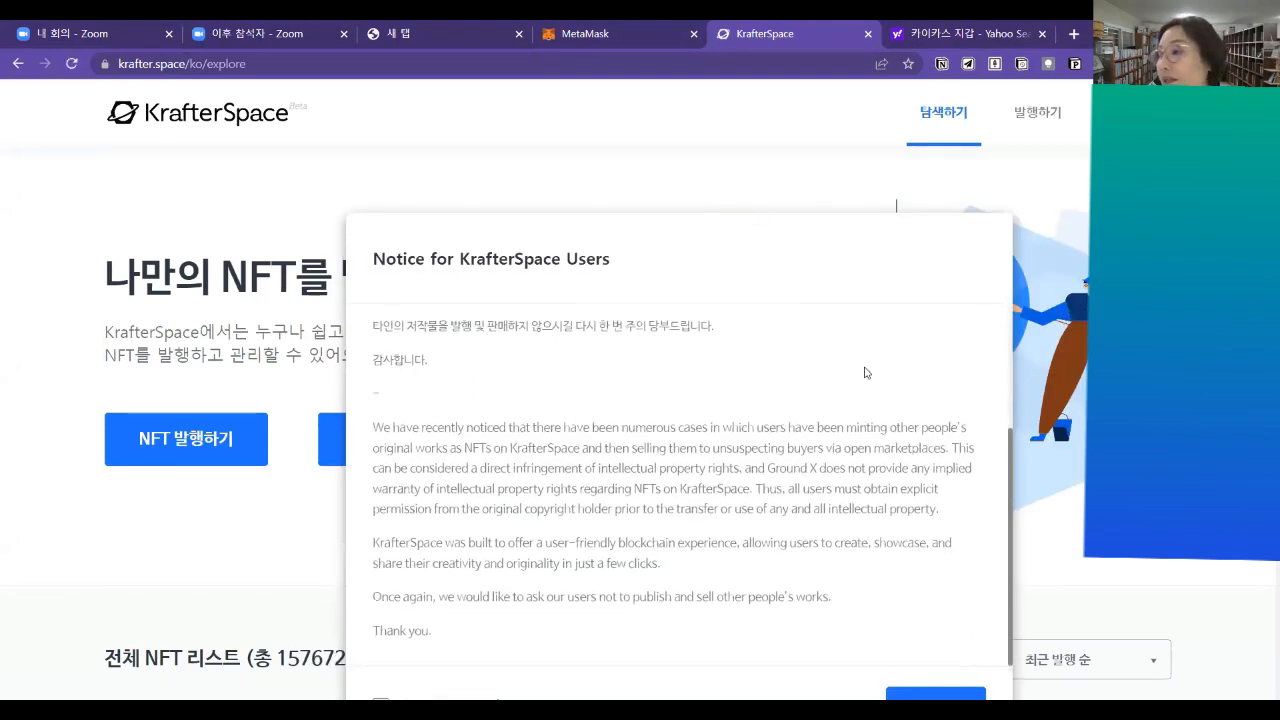
pyautogui.scroll(-2, 930, 362)
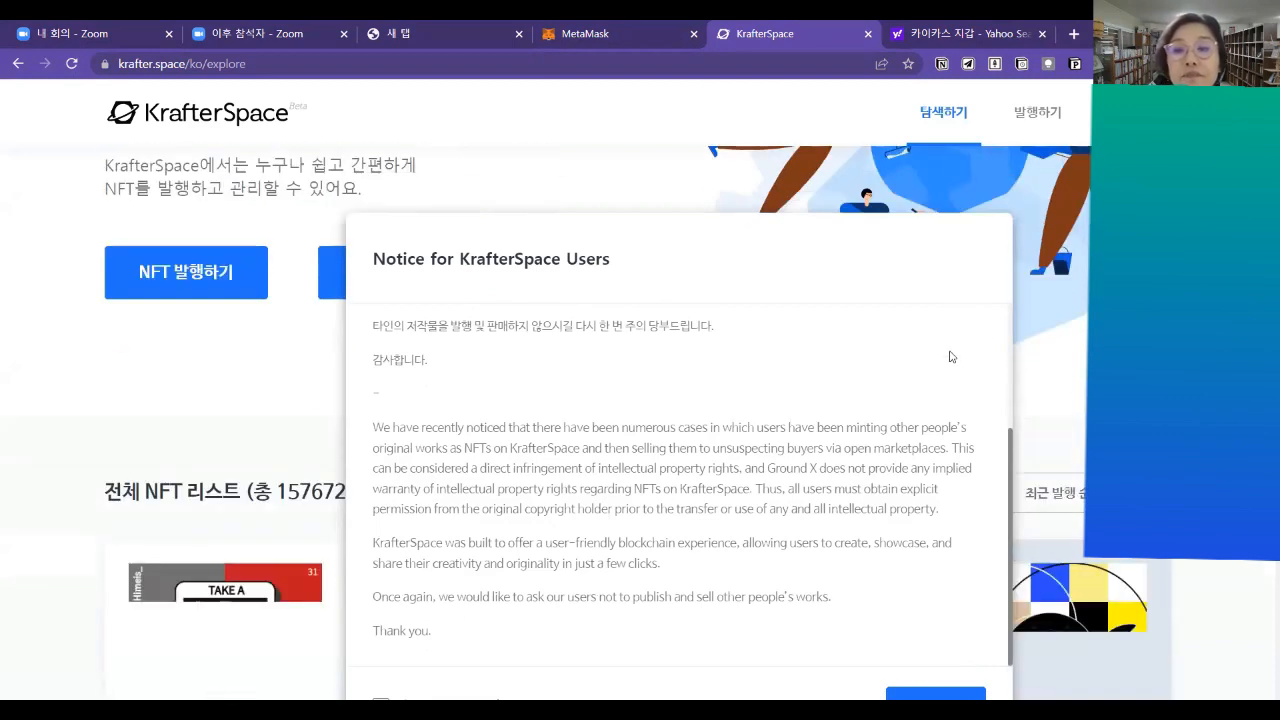
pyautogui.scroll(-4, 945, 380)
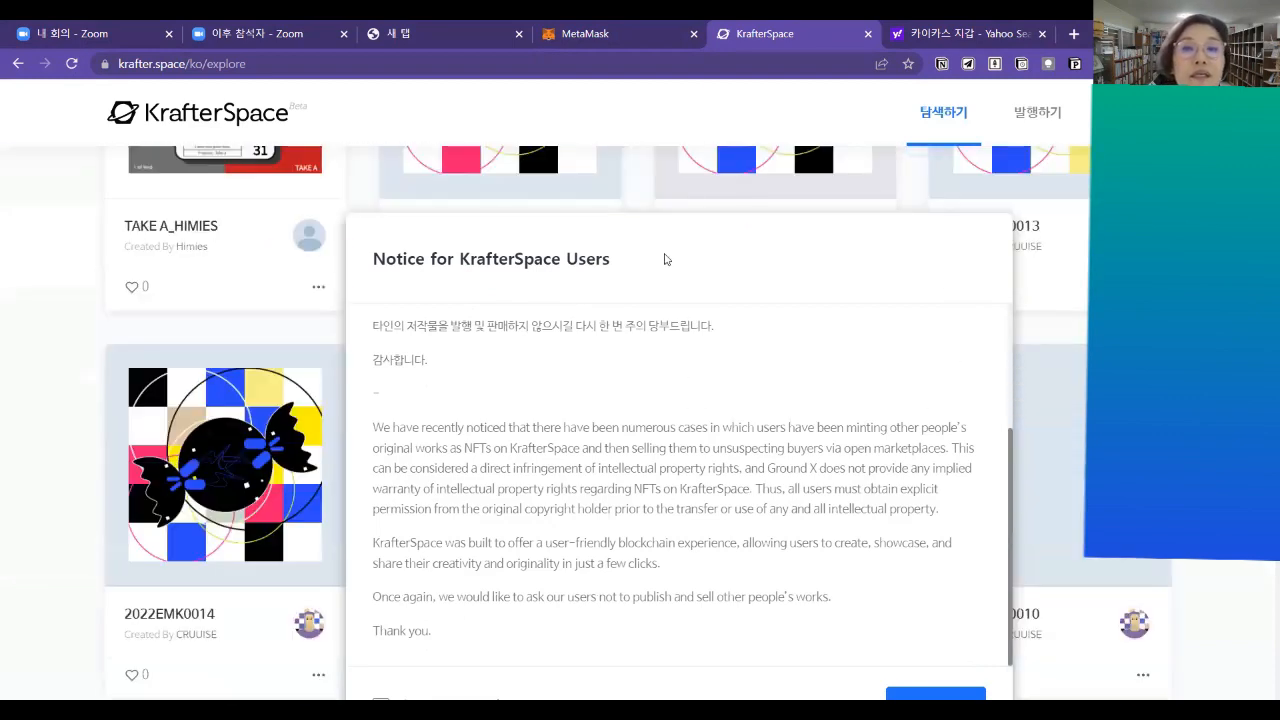
# Step: Dismiss the Notice for KrafterSpace Users and return to the NFT publishing banner on the explore page
pyautogui.scroll(-3, 709, 417)
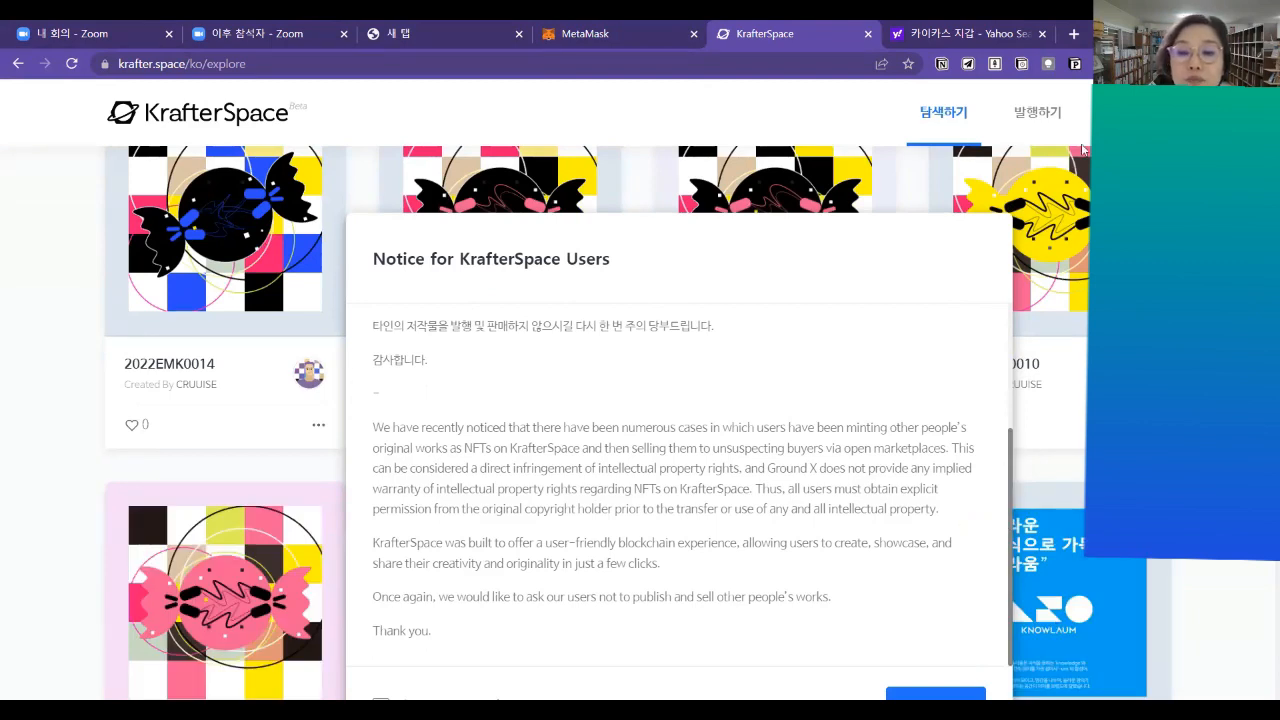
pyautogui.scroll(-2, 1082, 150)
pyautogui.click(940, 695)
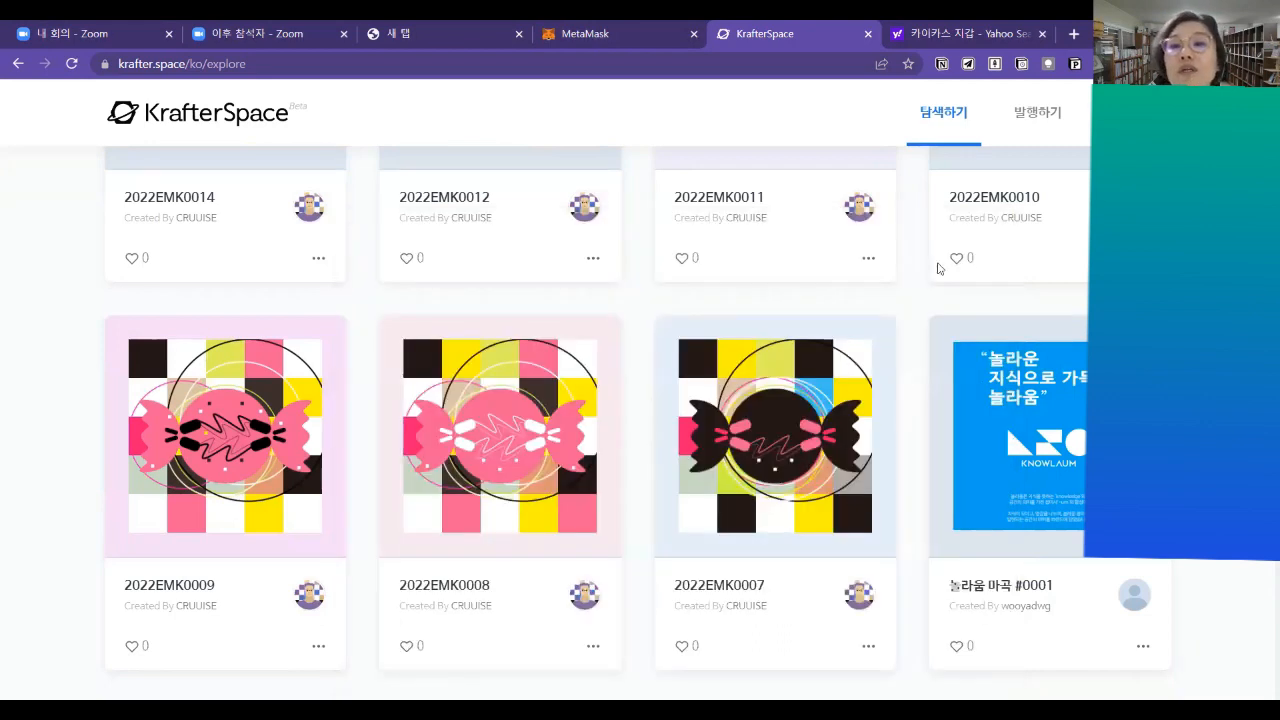
pyautogui.scroll(10, 500, 323)
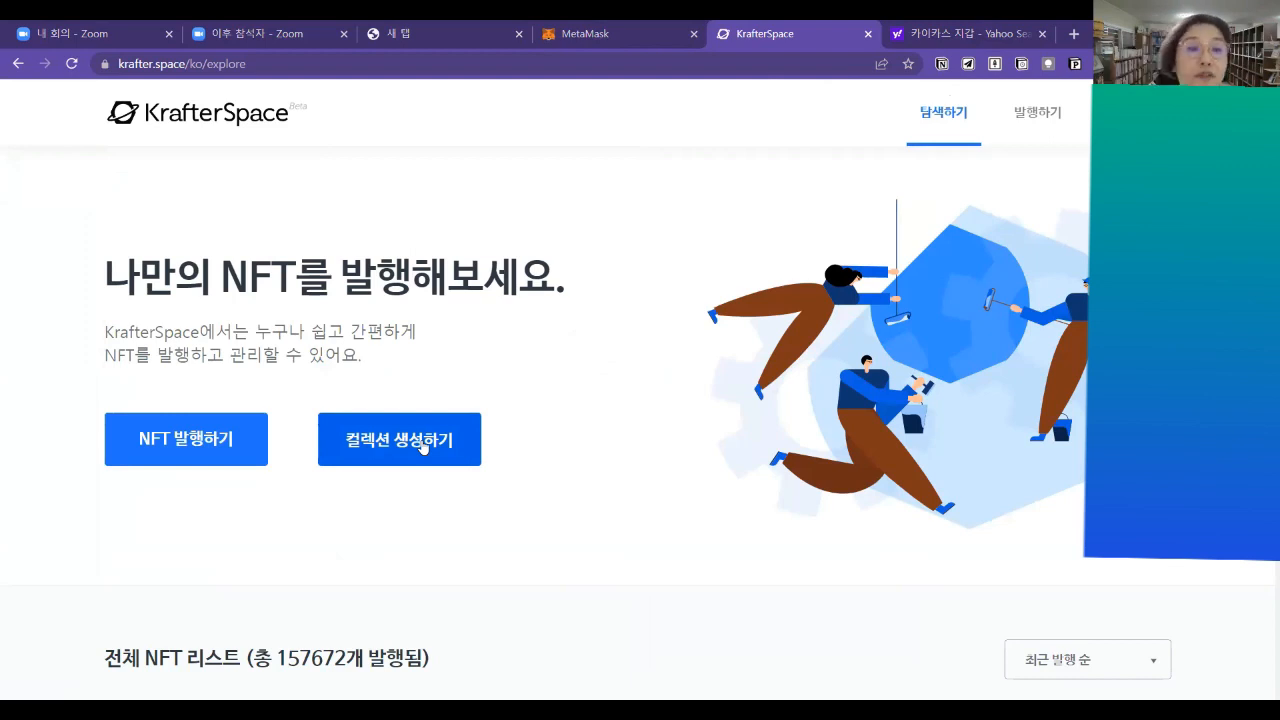
# Step: Start publishing an NFT and try to log in with Kaikas, closing the login page and the user notice again
pyautogui.click(186, 458)
pyautogui.click(186, 458)
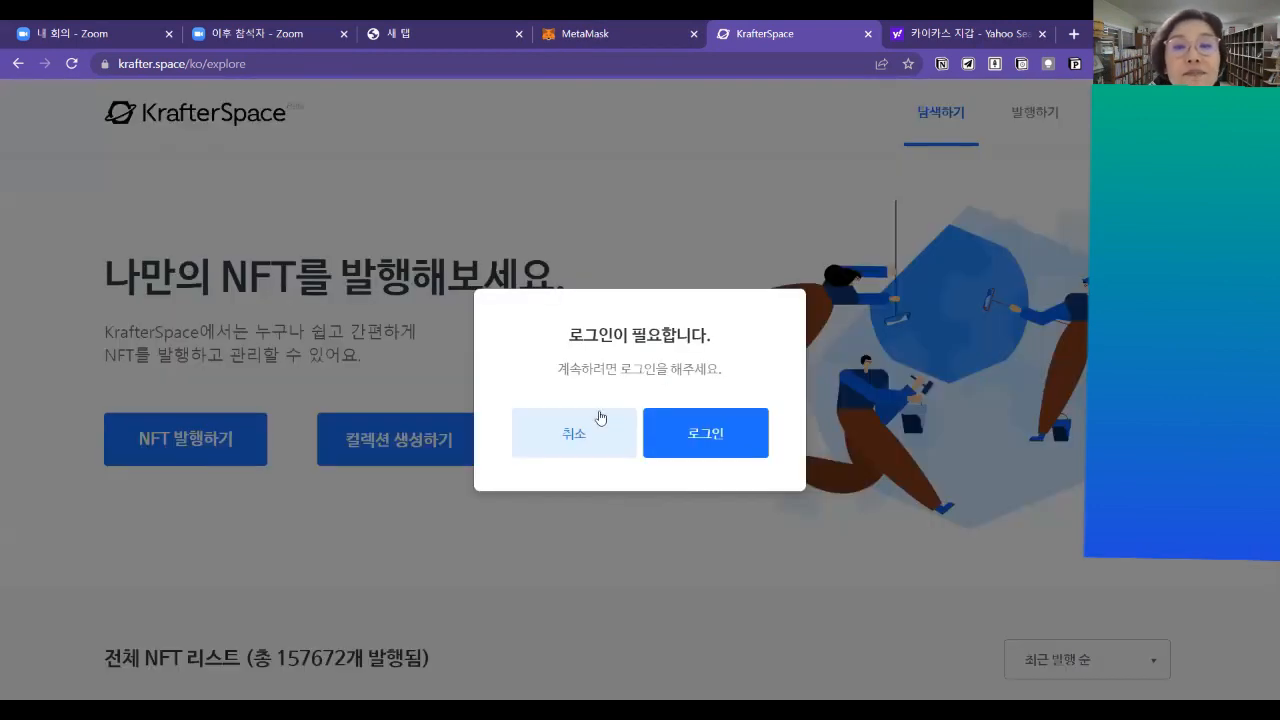
pyautogui.click(709, 440)
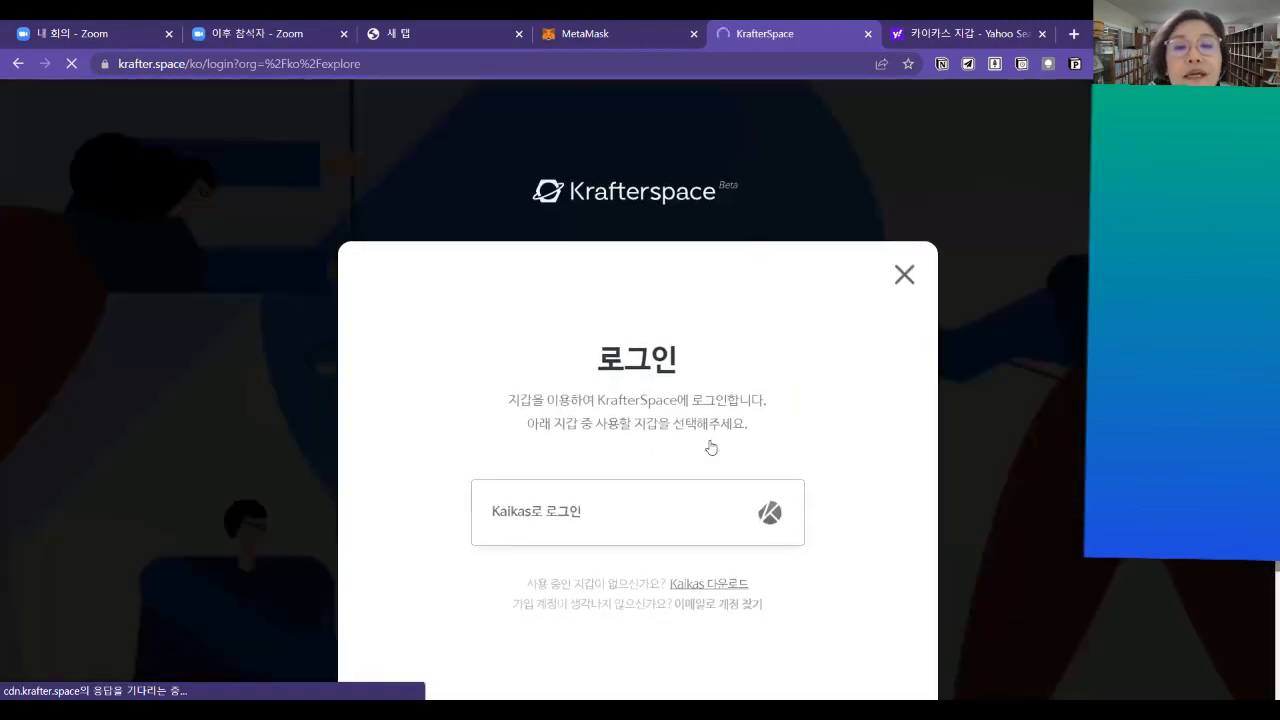
pyautogui.click(681, 433)
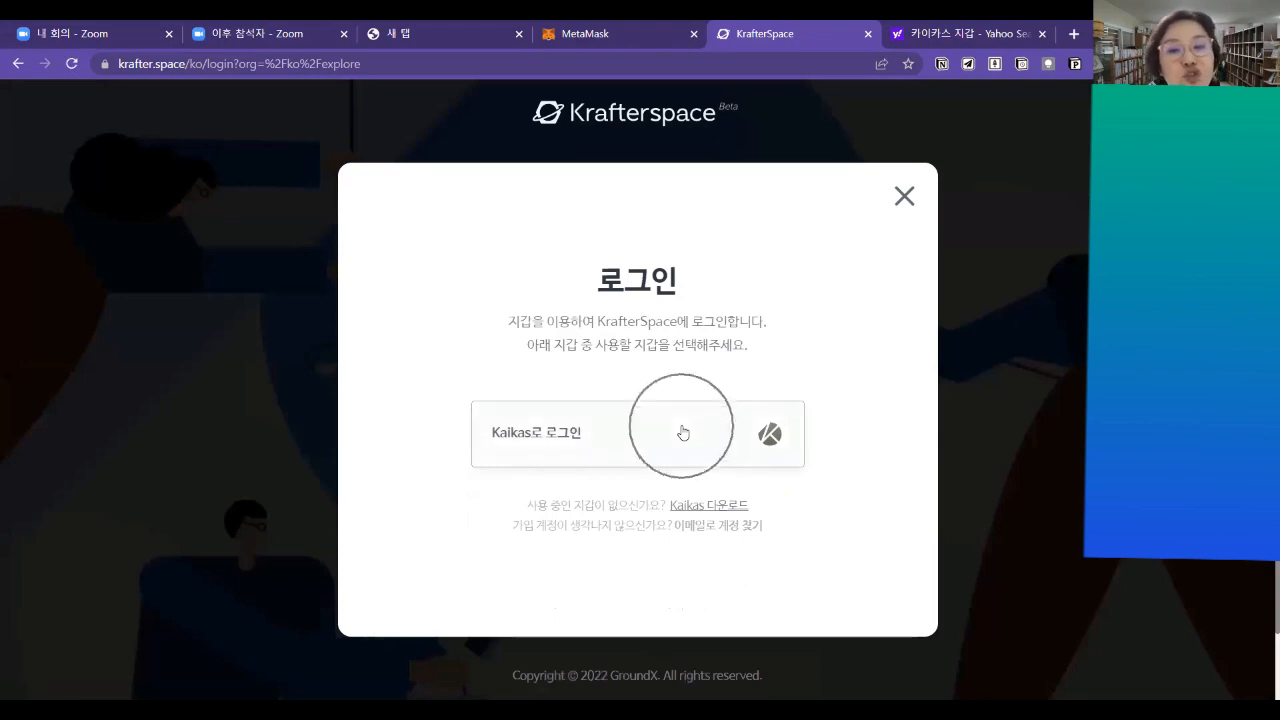
pyautogui.click(683, 432)
pyautogui.click(680, 432)
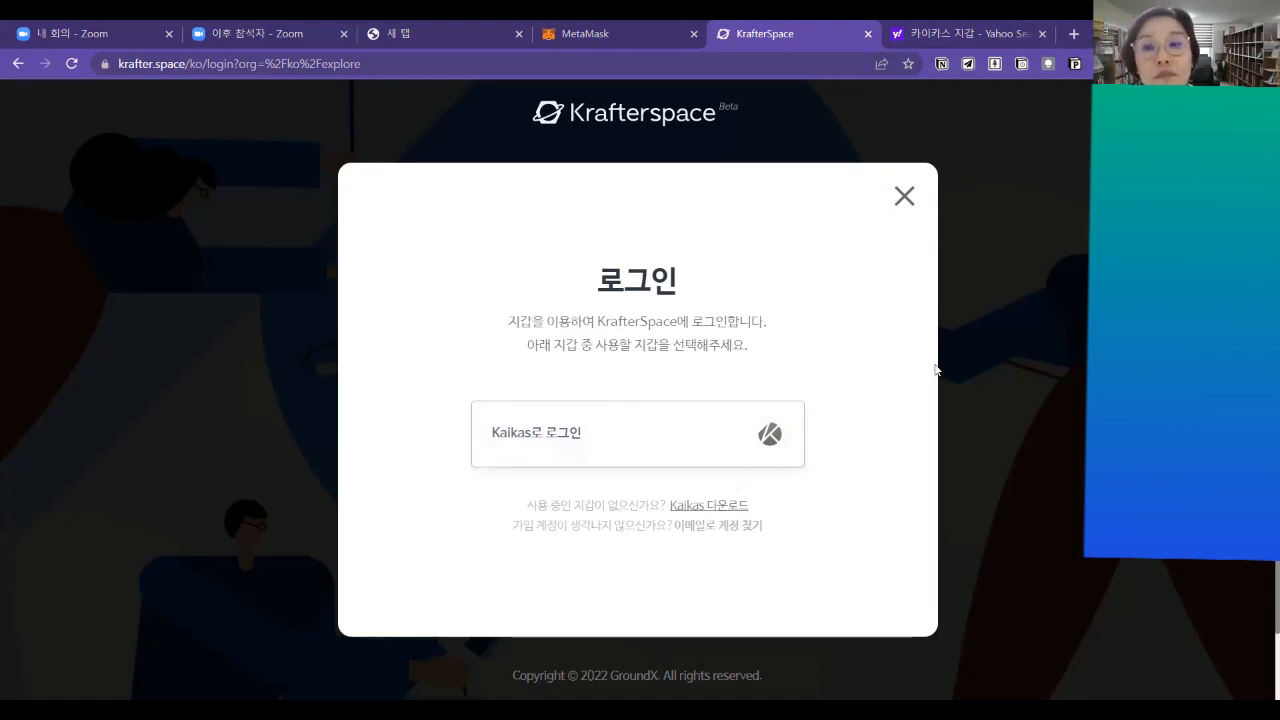
pyautogui.click(906, 195)
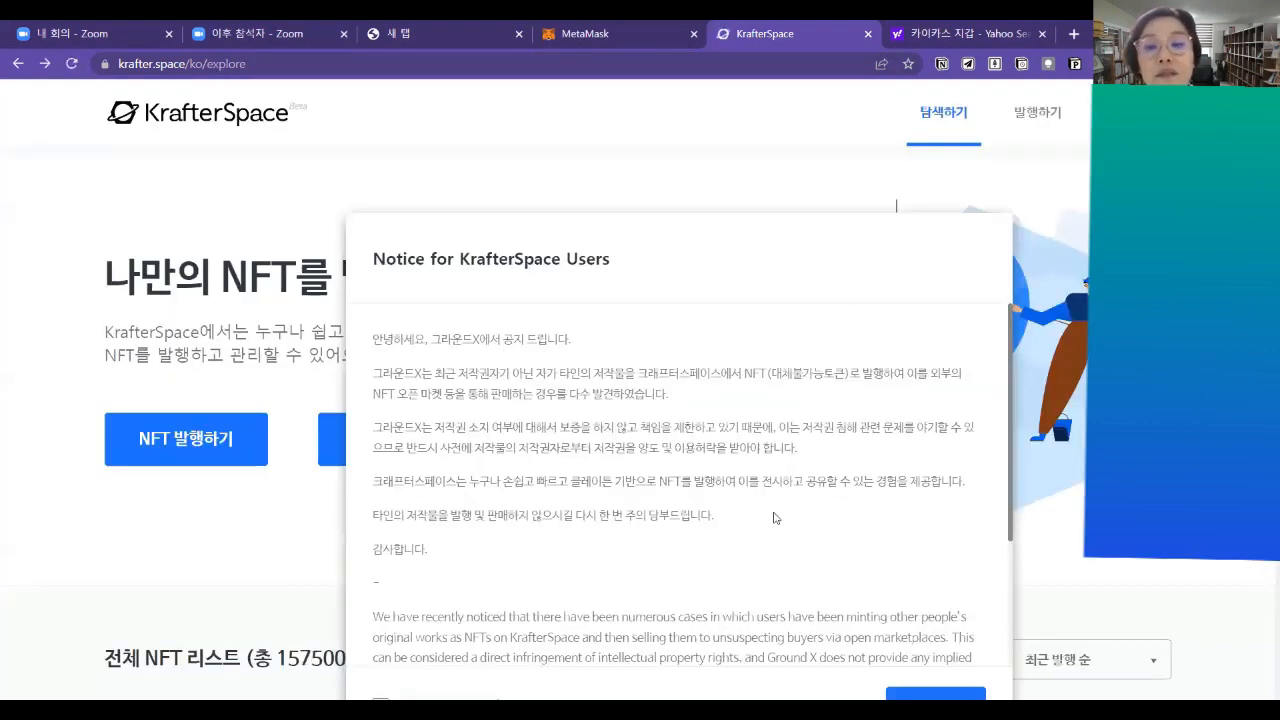
pyautogui.click(934, 695)
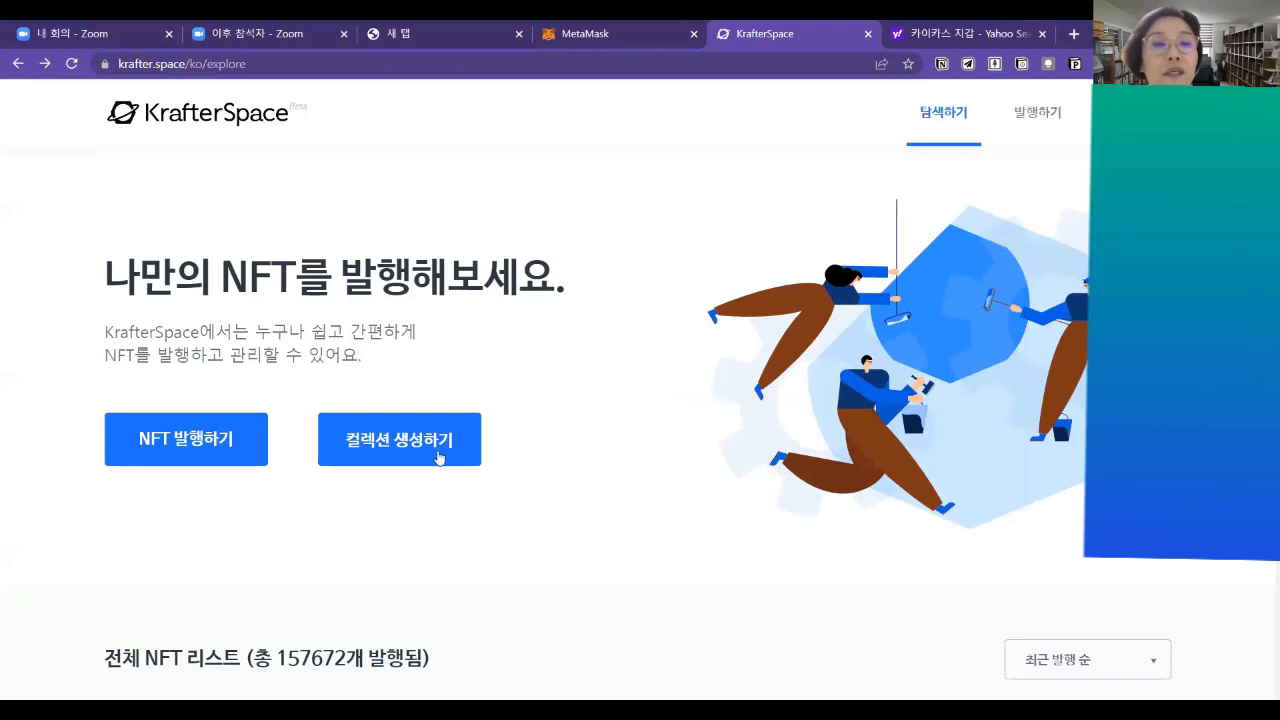
# Step: Open the login page from the KrafterSpace header and request the login with Kaikas
pyautogui.click(1132, 112)
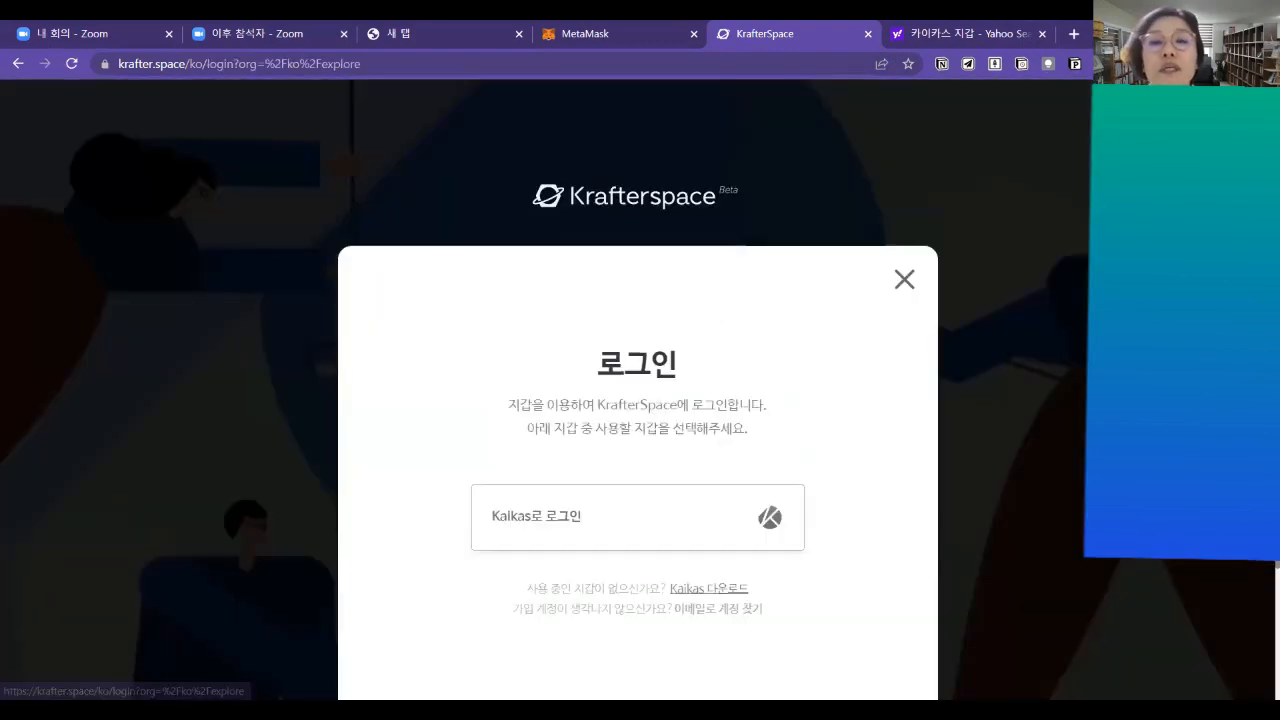
pyautogui.click(626, 538)
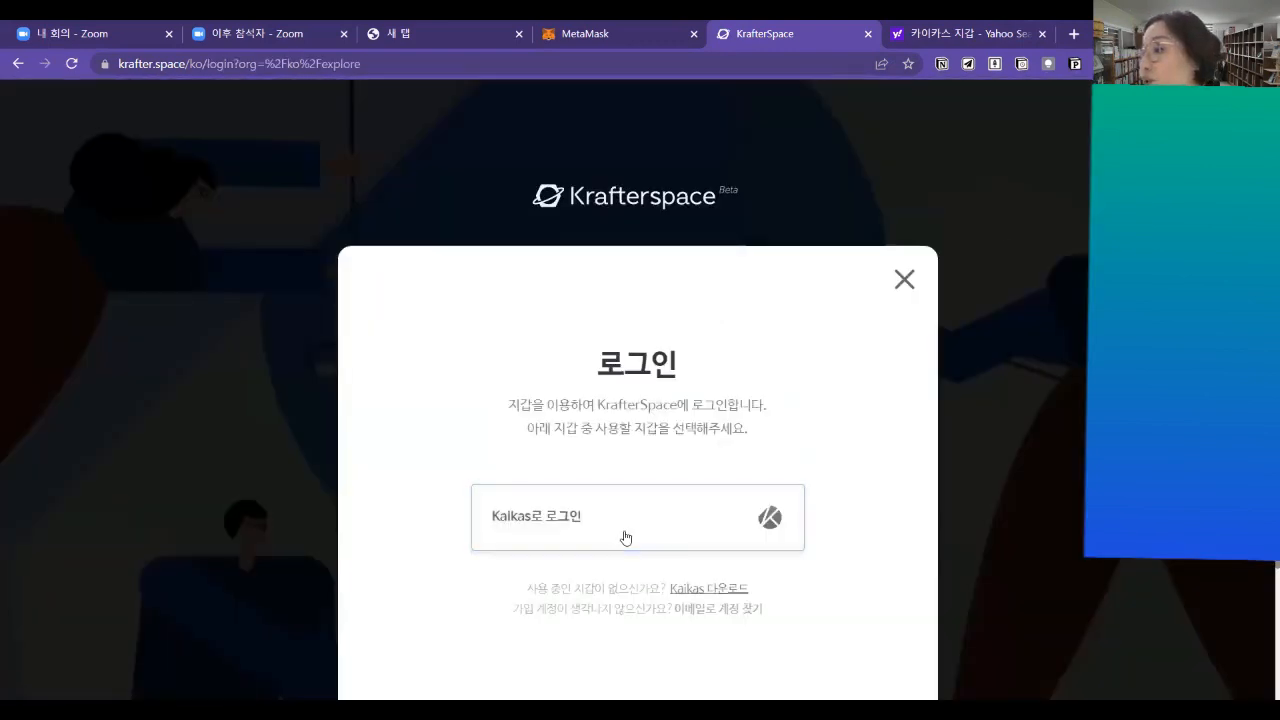
pyautogui.click(706, 516)
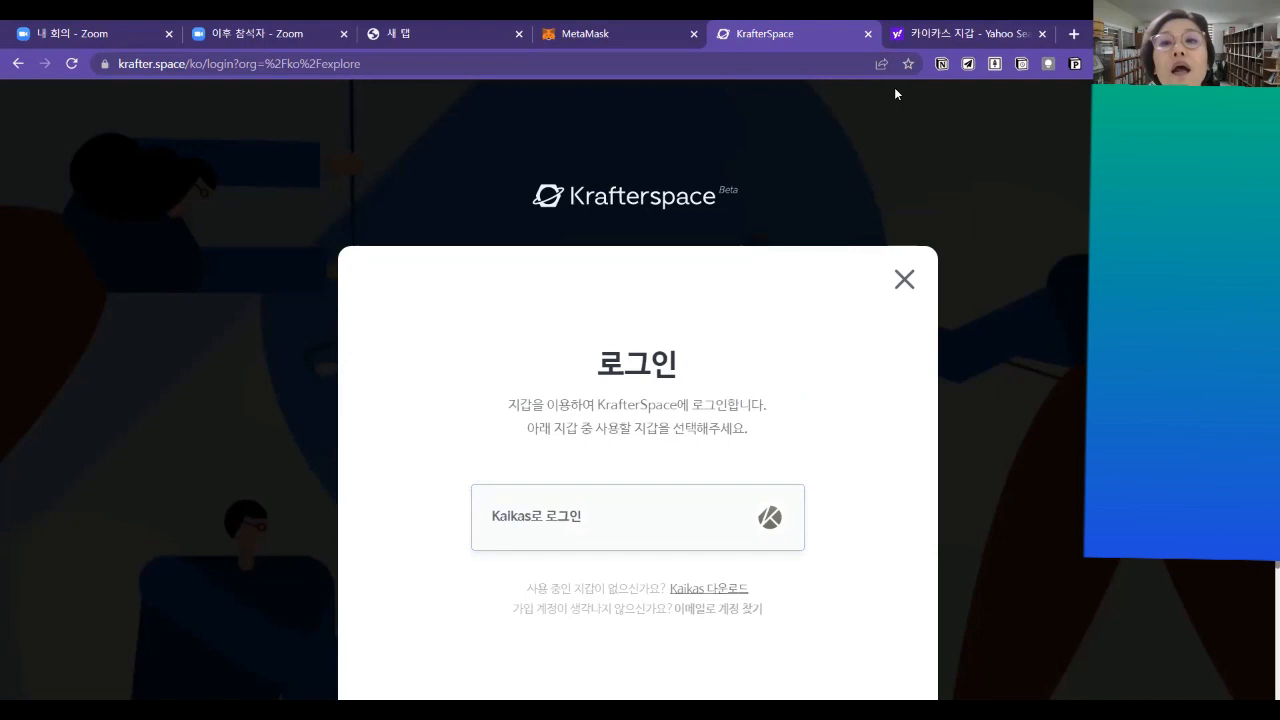
pyautogui.click(958, 31)
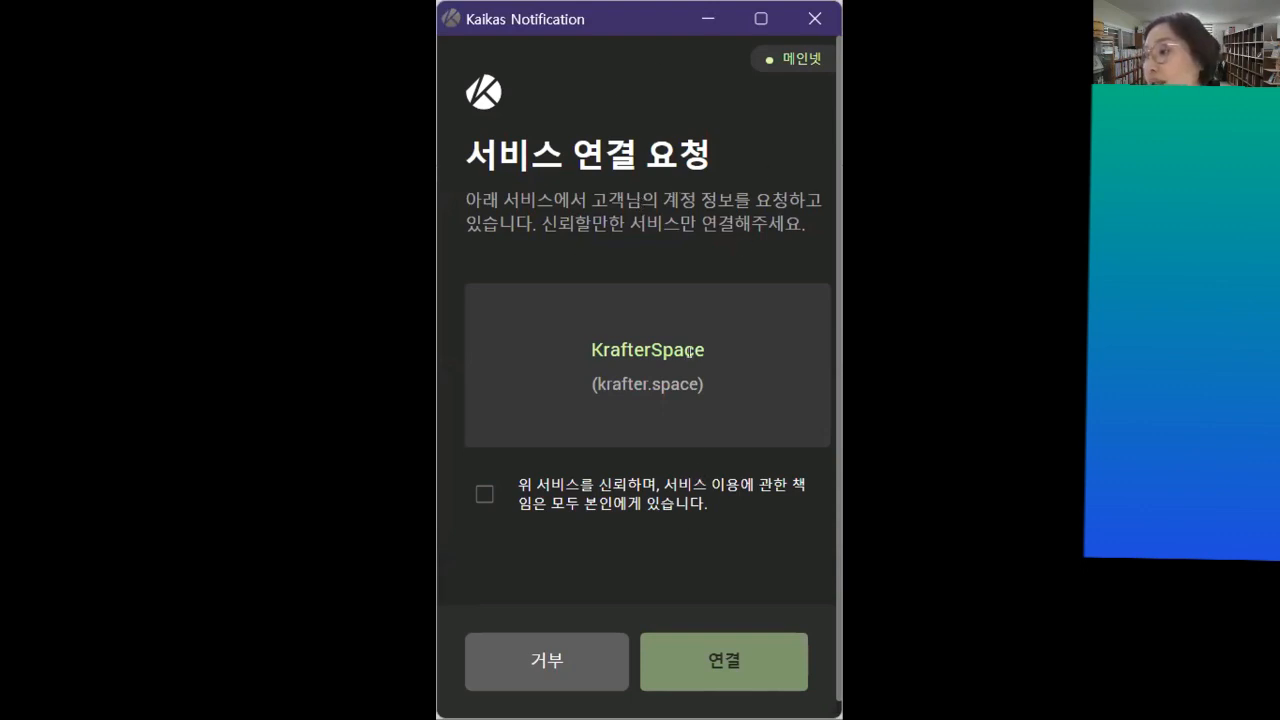
# Step: Accept the trust statement to connect Kaikas to krafter.space and sign the login request messages with Account 1
pyautogui.click(479, 495)
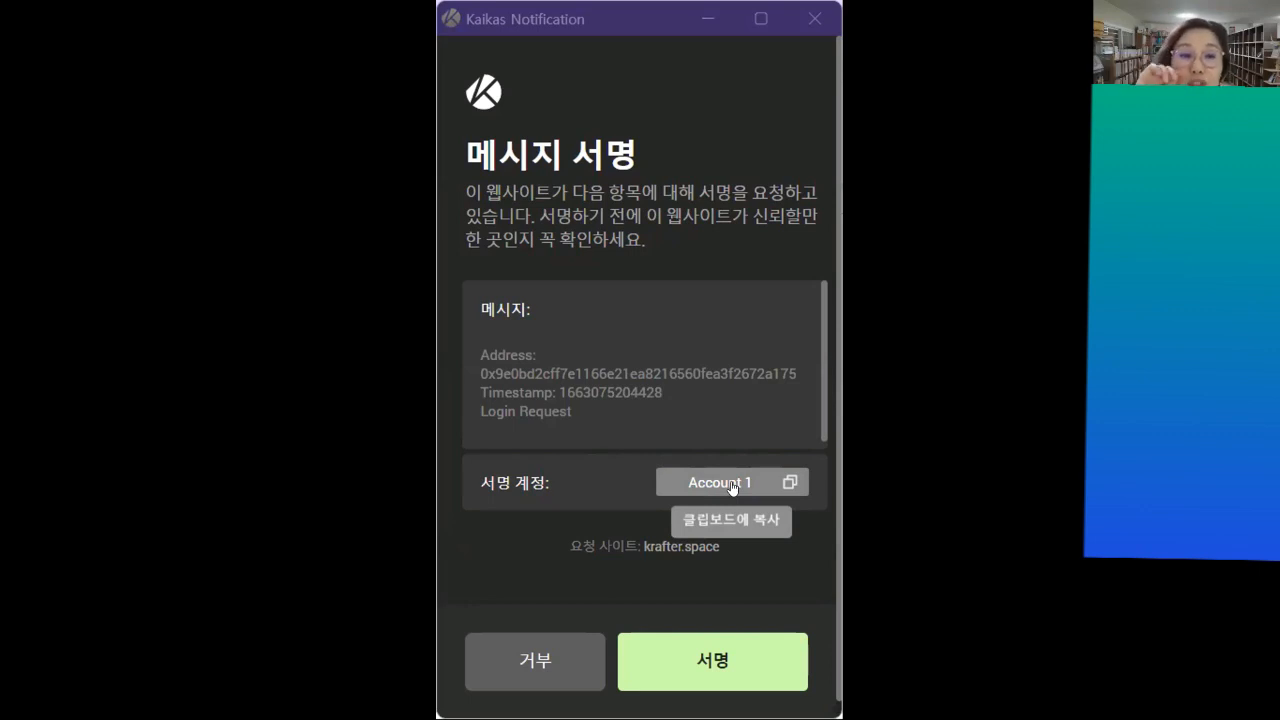
pyautogui.click(718, 661)
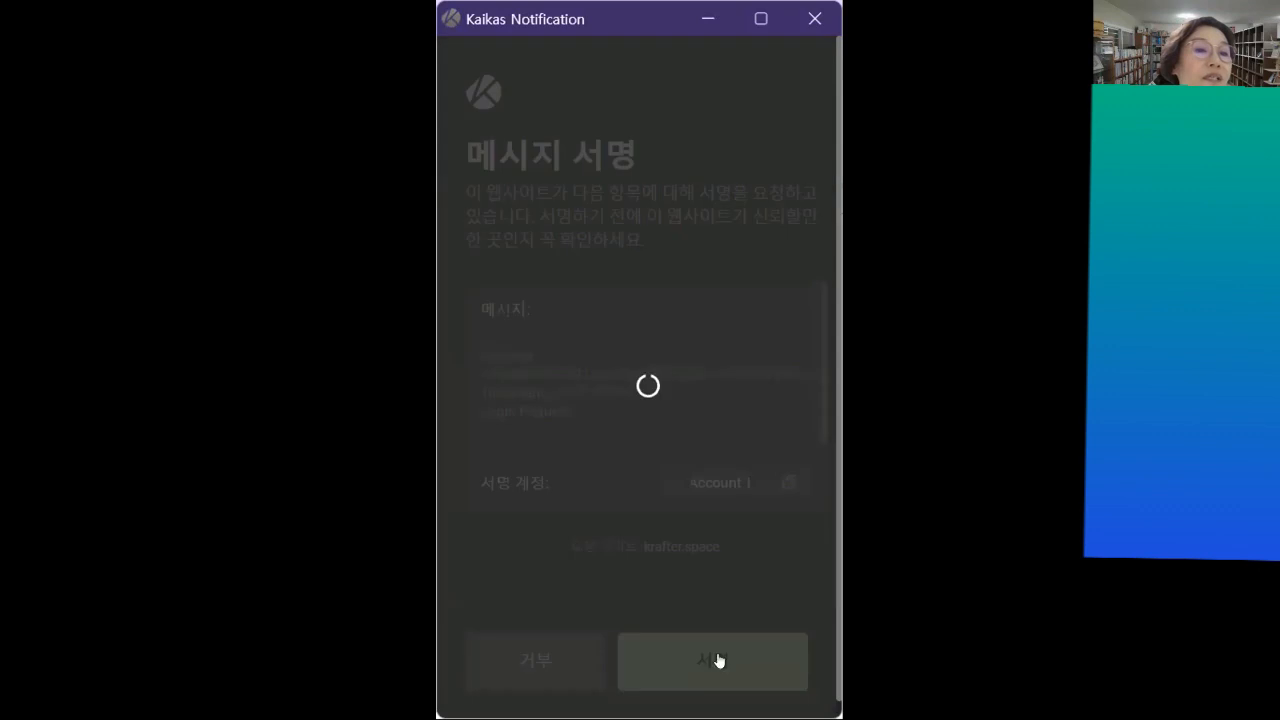
pyautogui.scroll(-1, 693, 456)
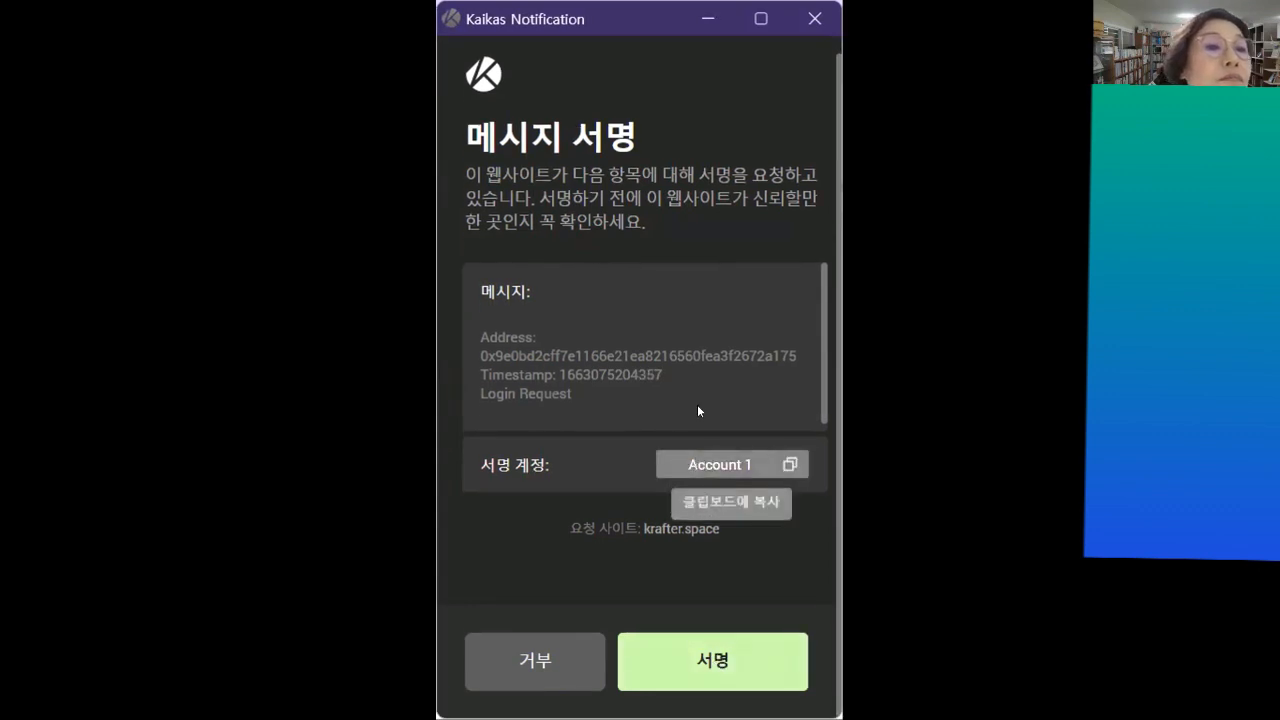
pyautogui.click(729, 681)
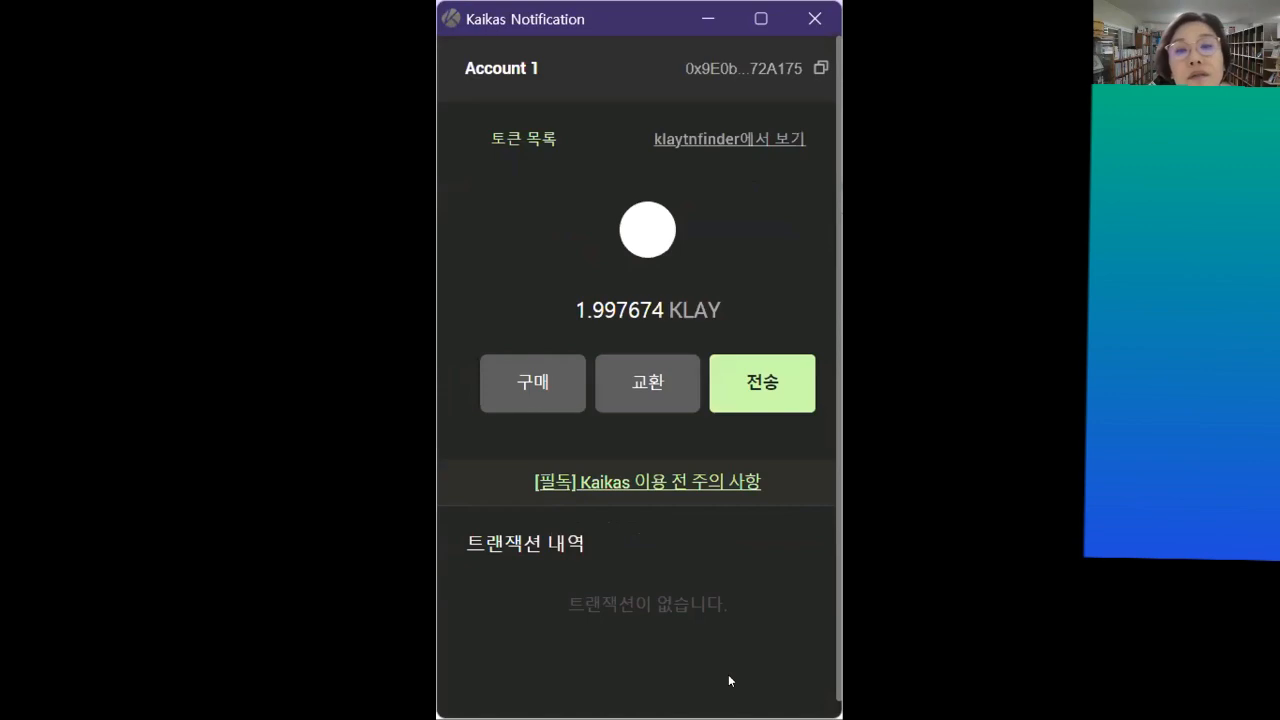